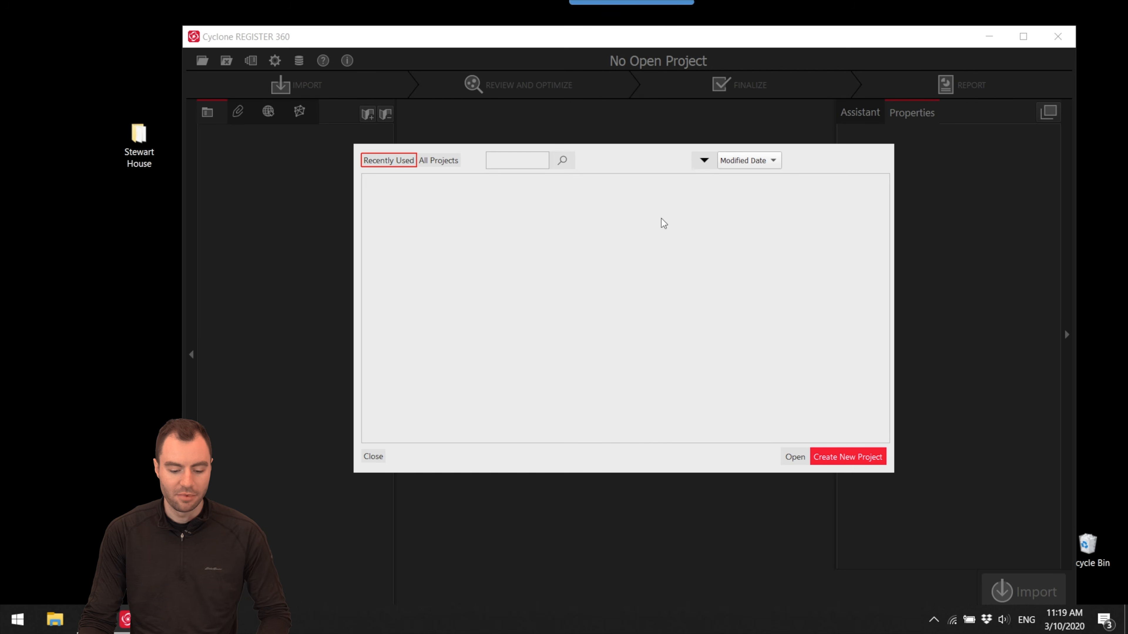
- Create a new project named Stewart House
click(854, 458)
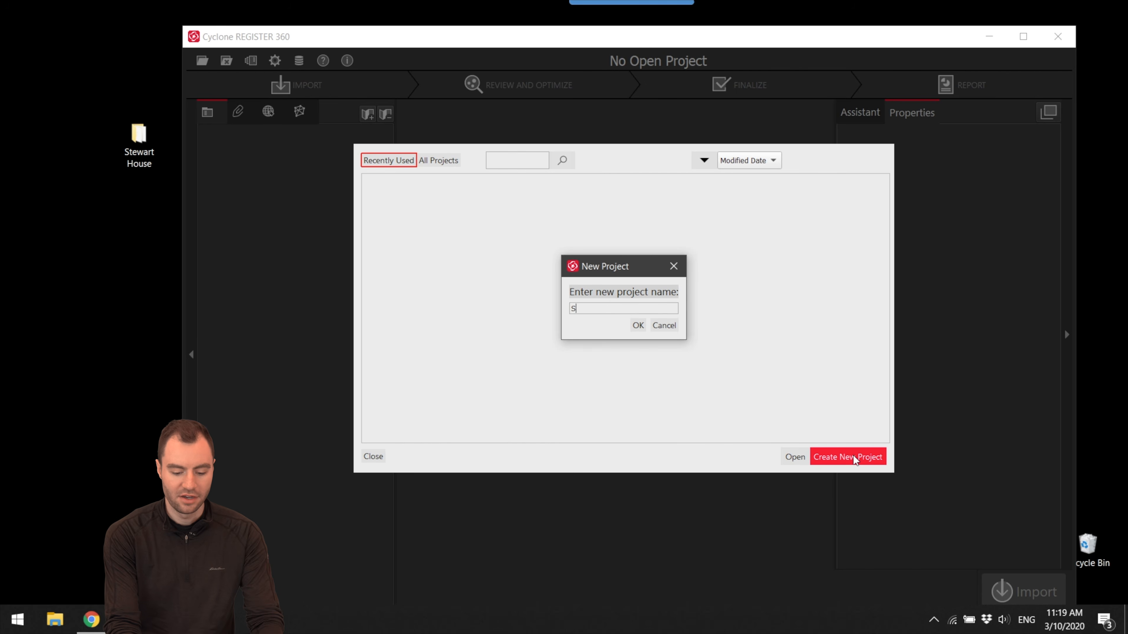
text(Stewart House)
key(Return)
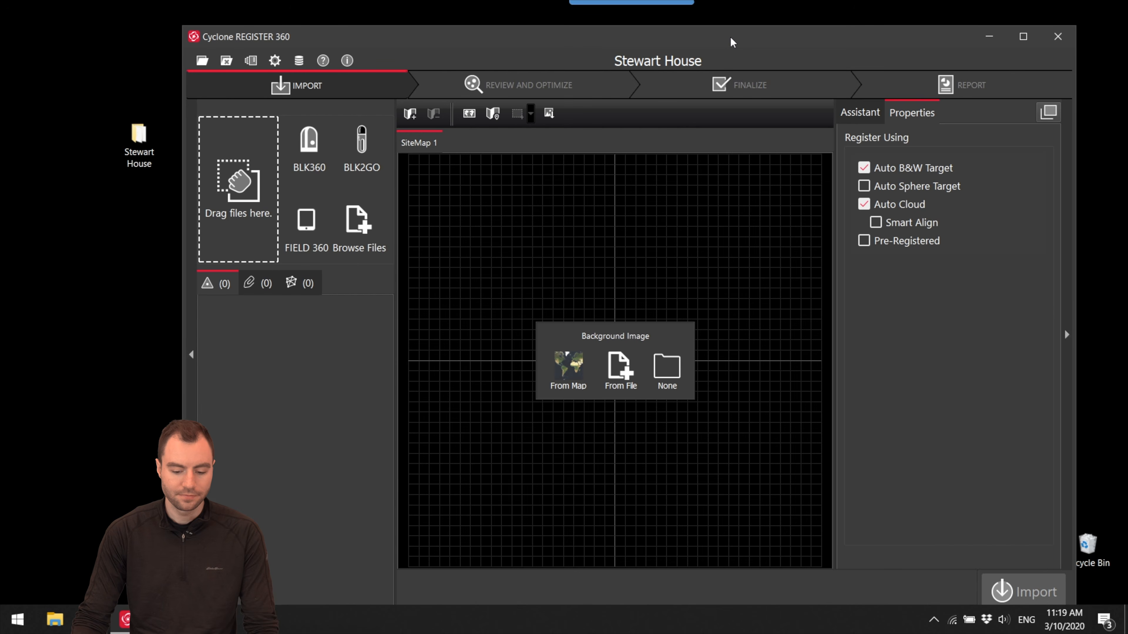
drag(732, 42, 730, 25)
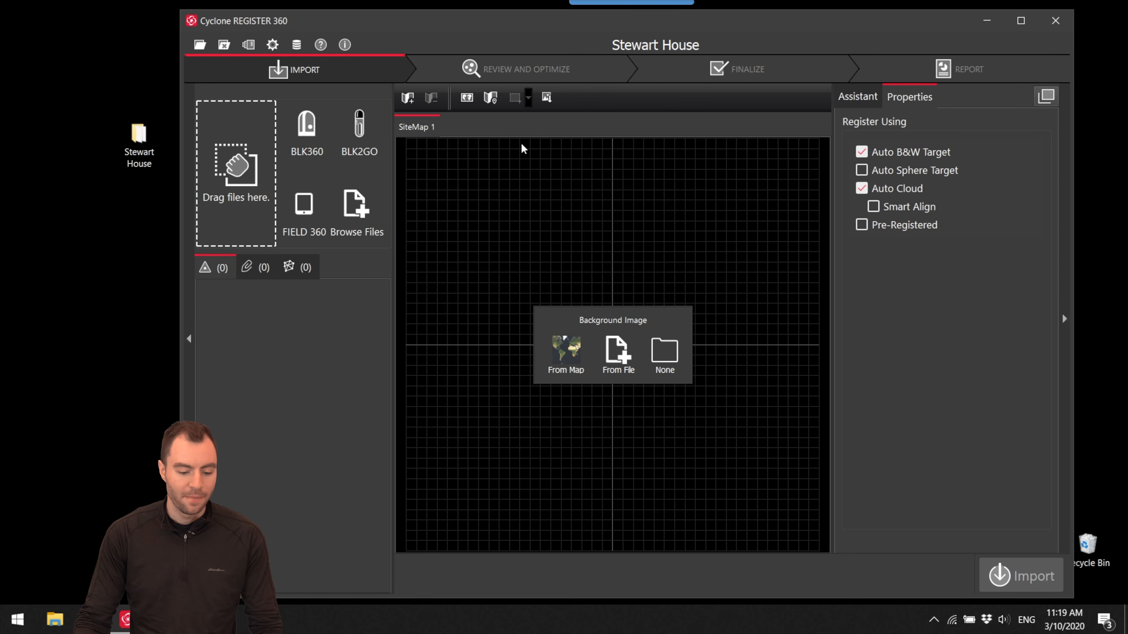
- Set the Cloud-to-Cloud search radius to 2 ft in the project settings
click(274, 48)
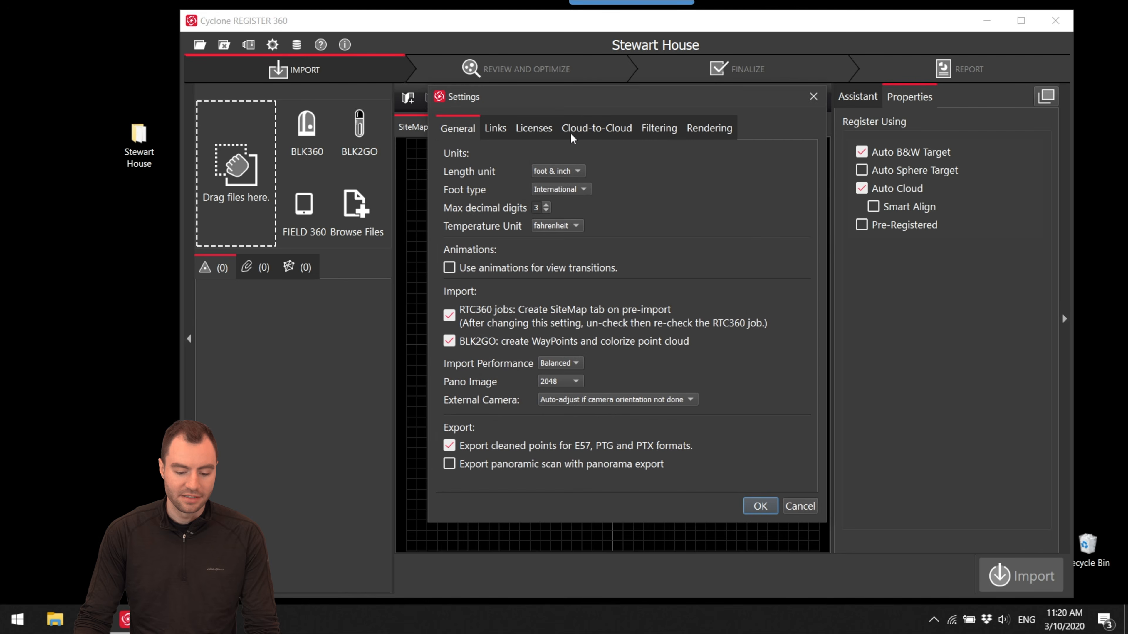
click(617, 132)
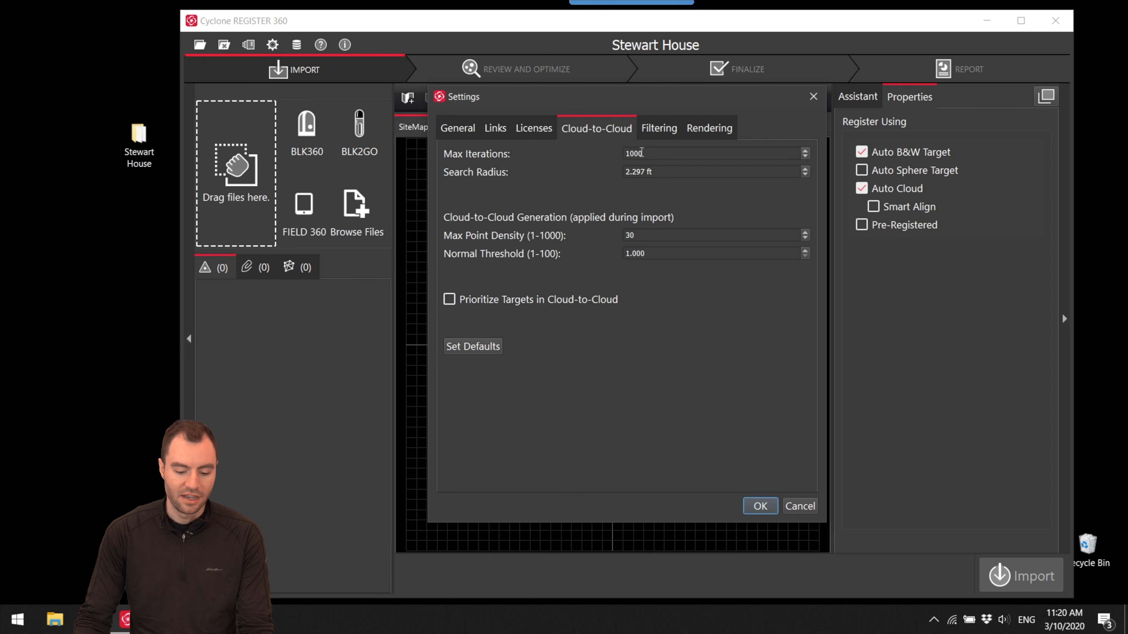
click(642, 155)
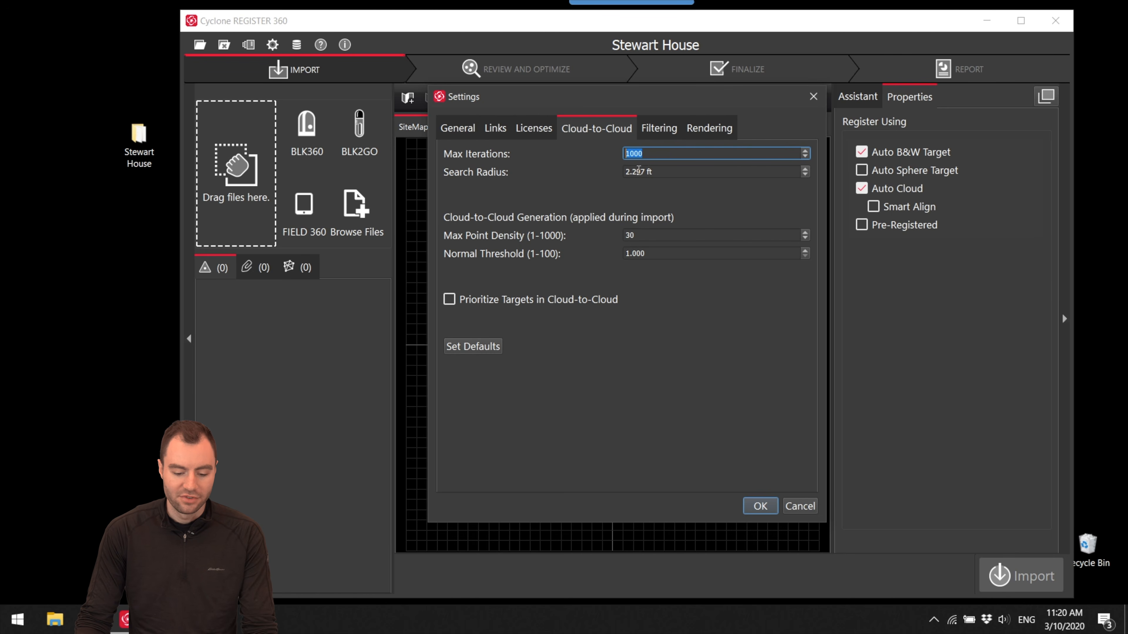
key(Tab)
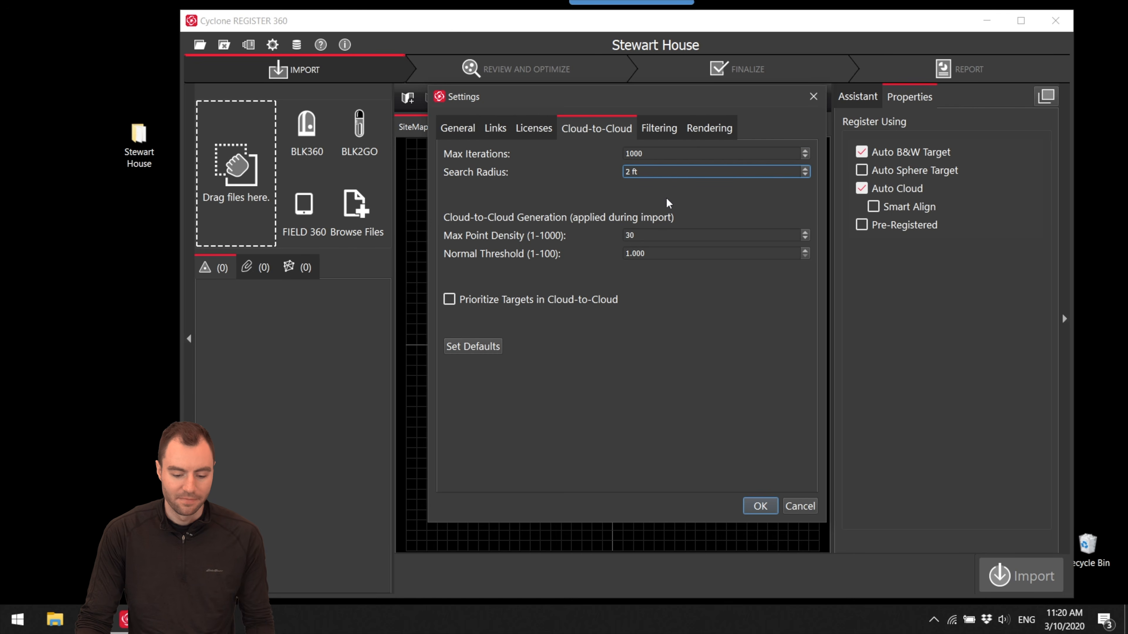
click(760, 506)
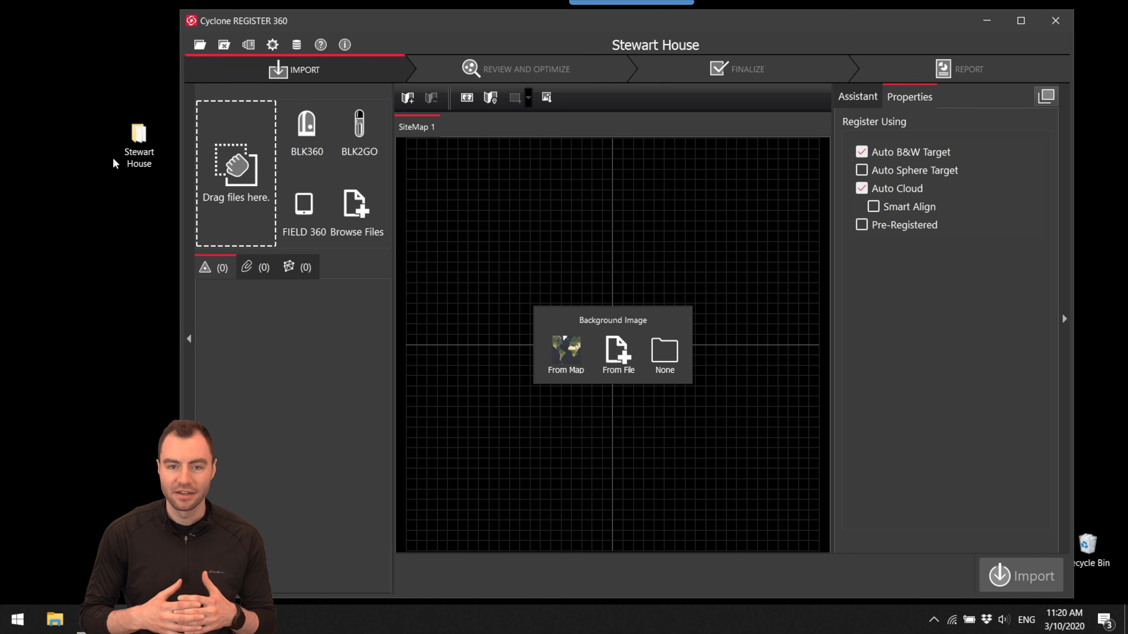
- Add the desktop's Stewart House folder of BLK360 scans to the import list and widen the workspace to show the setup list
drag(133, 153, 234, 164)
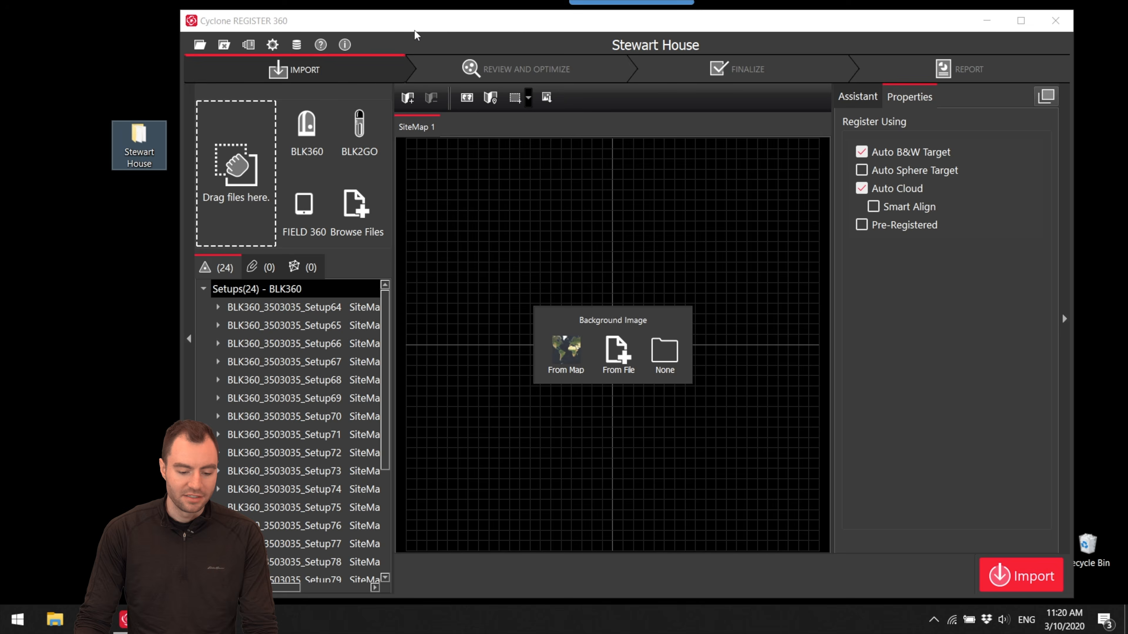
double_click(416, 21)
drag(212, 299, 277, 279)
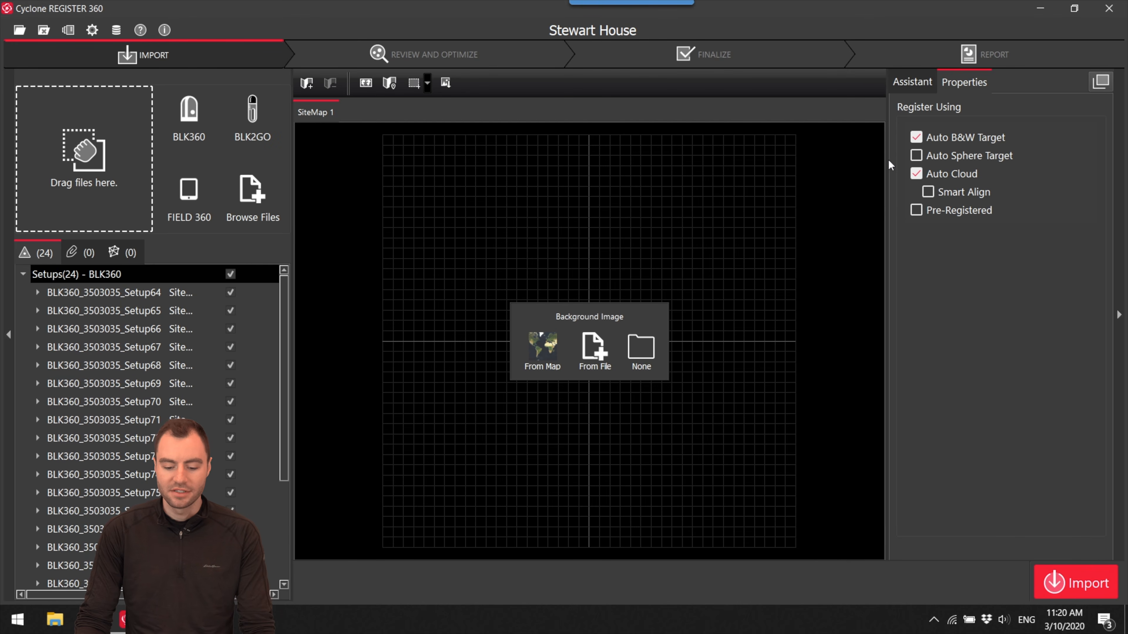
- Turn off Auto B&W Target registration, keep Auto Cloud, import all the BLK360 setups and dismiss the import results
click(917, 138)
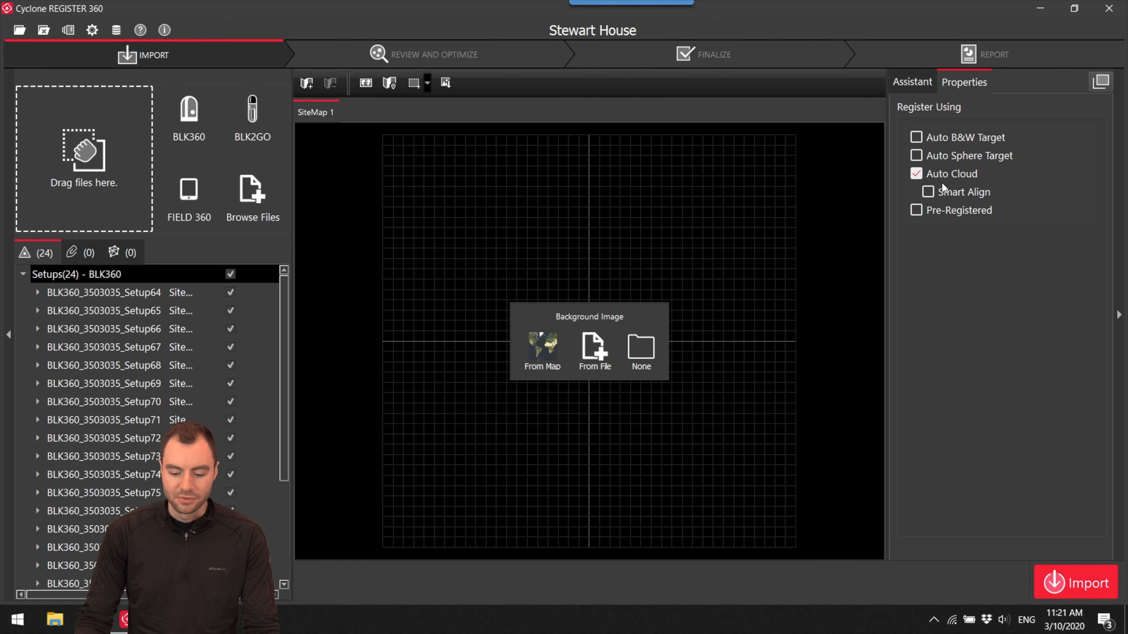
click(1078, 589)
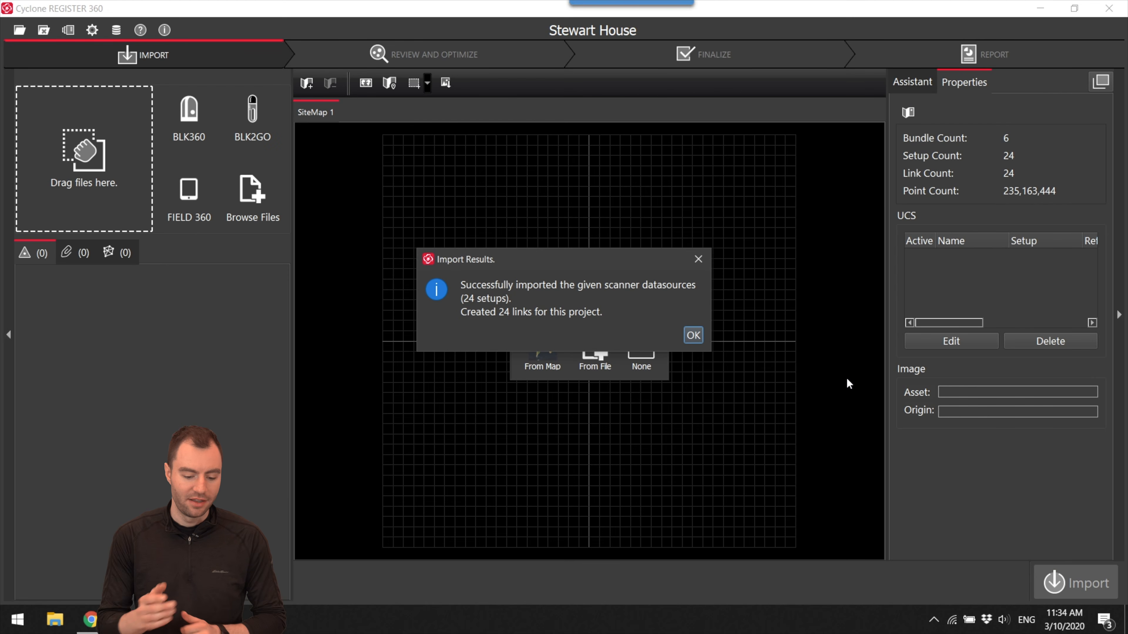
drag(537, 252, 537, 237)
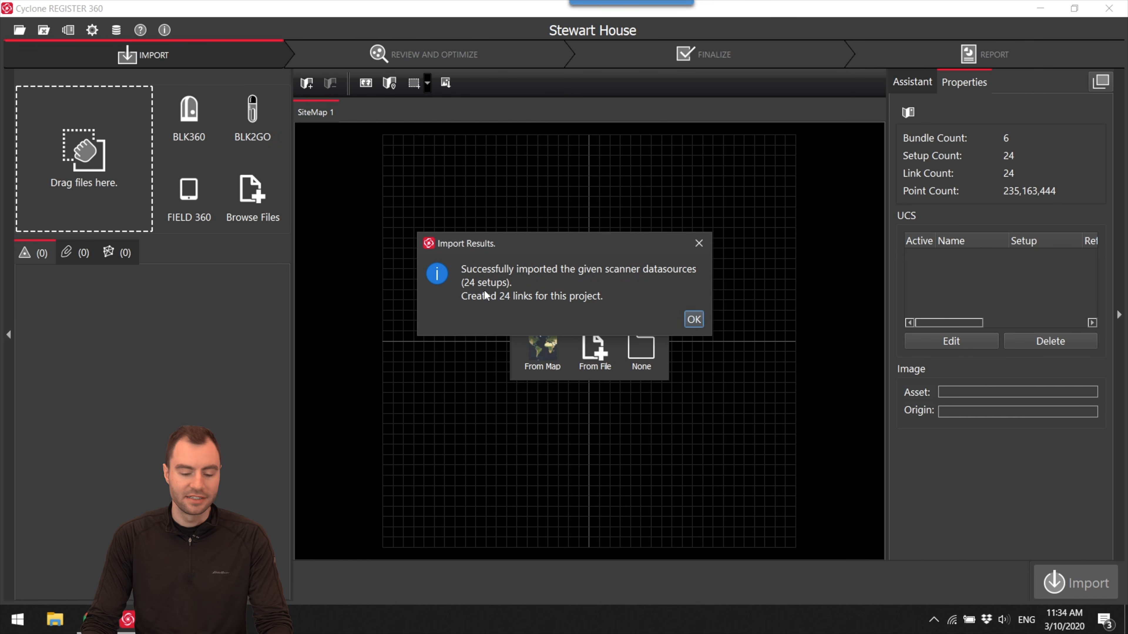
click(694, 320)
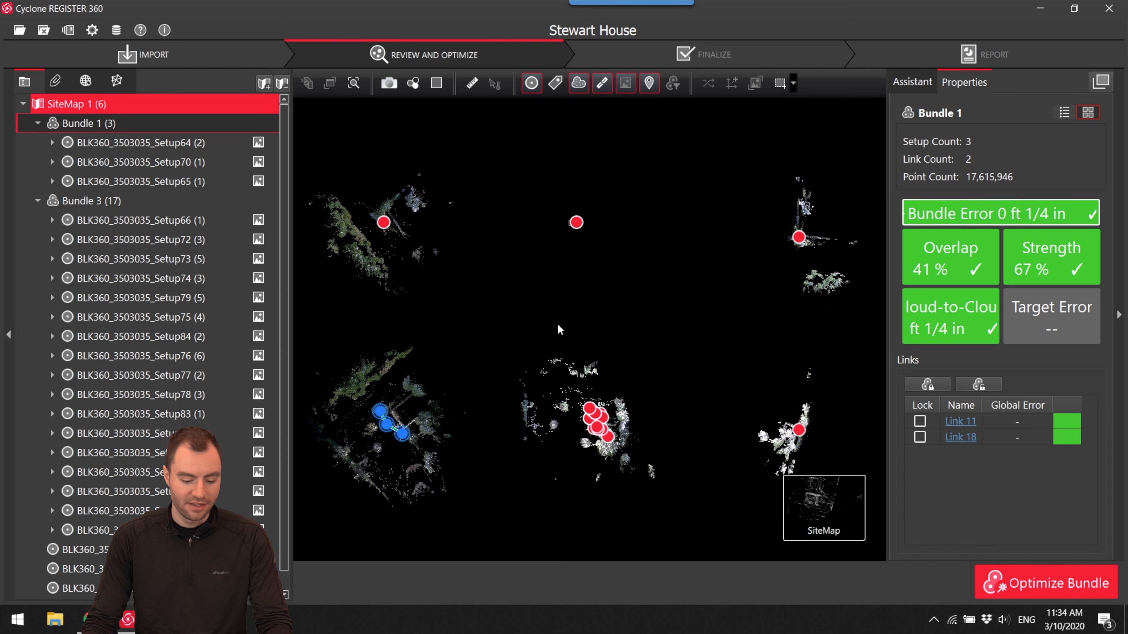
- Inspect Bundle 1 in the site map, checking Setup64, Setup65 and Setup70 and the links between them
drag(568, 322, 640, 252)
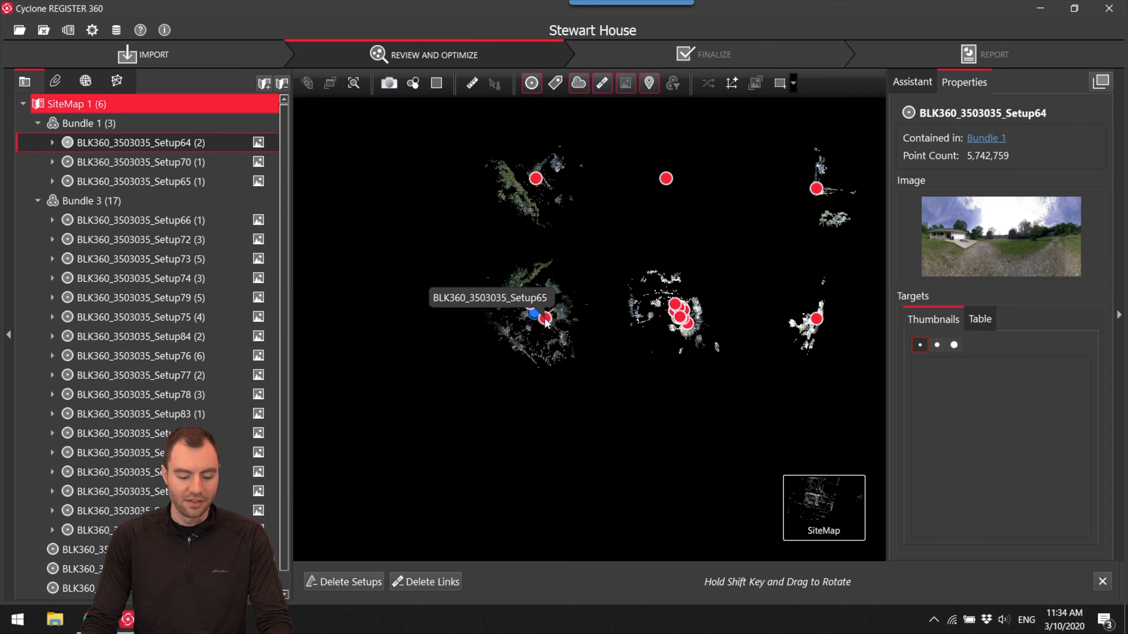
click(545, 320)
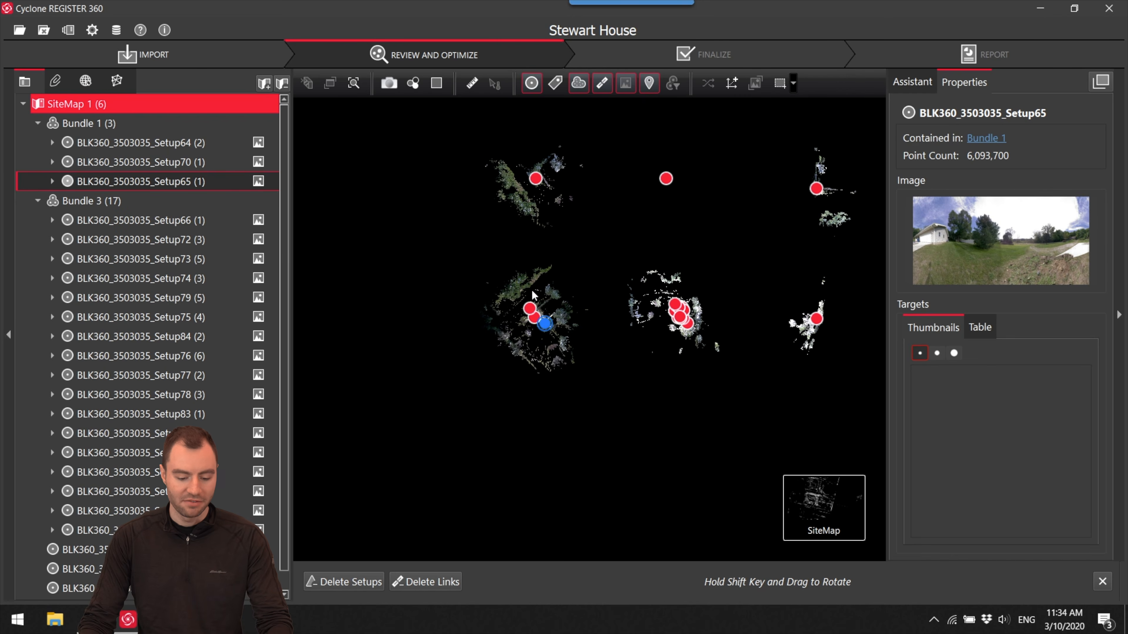
scroll(533, 295, up, 10)
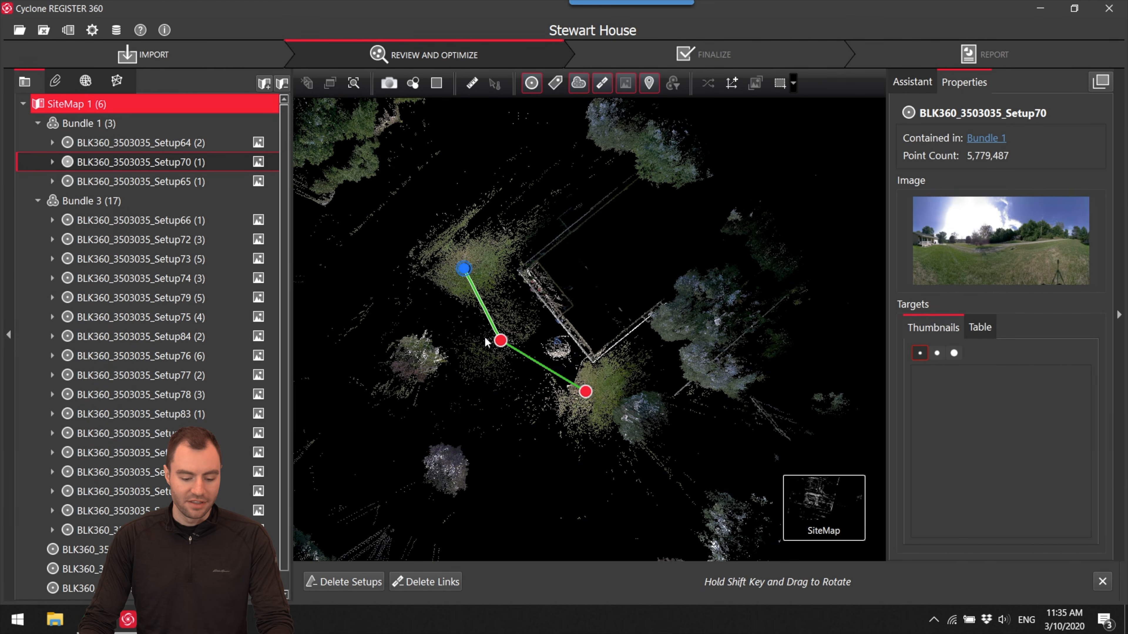
drag(633, 330, 624, 336)
click(455, 277)
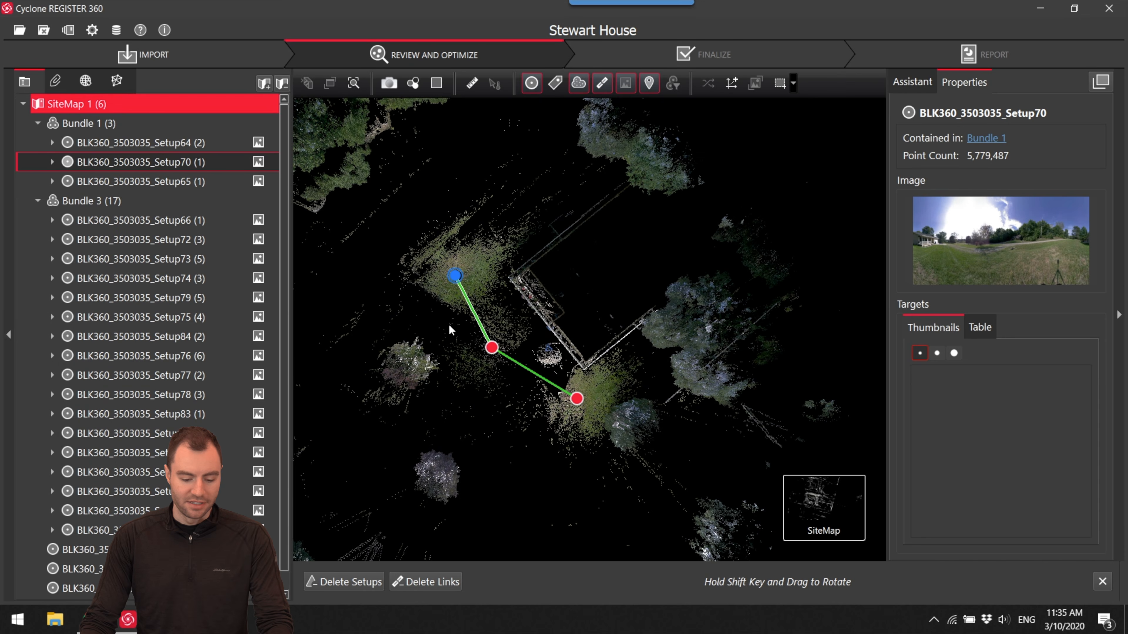
- Show Bundle 1 as a 3D bundle cloud and examine the house, driveway and setup links from several angles
mouse_move(782, 502)
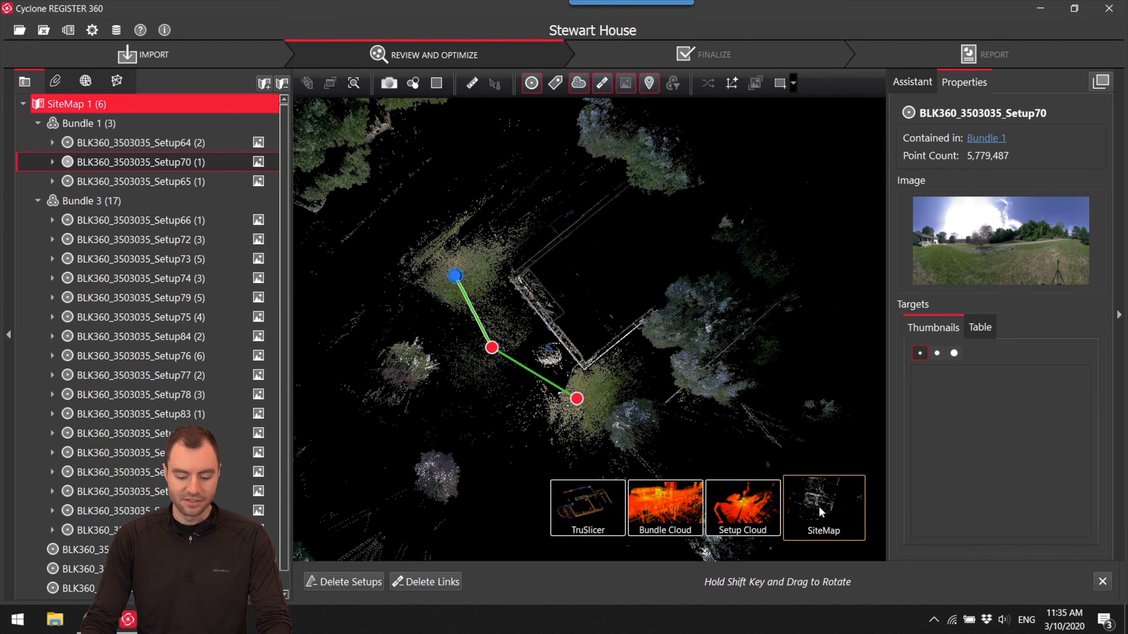
click(670, 511)
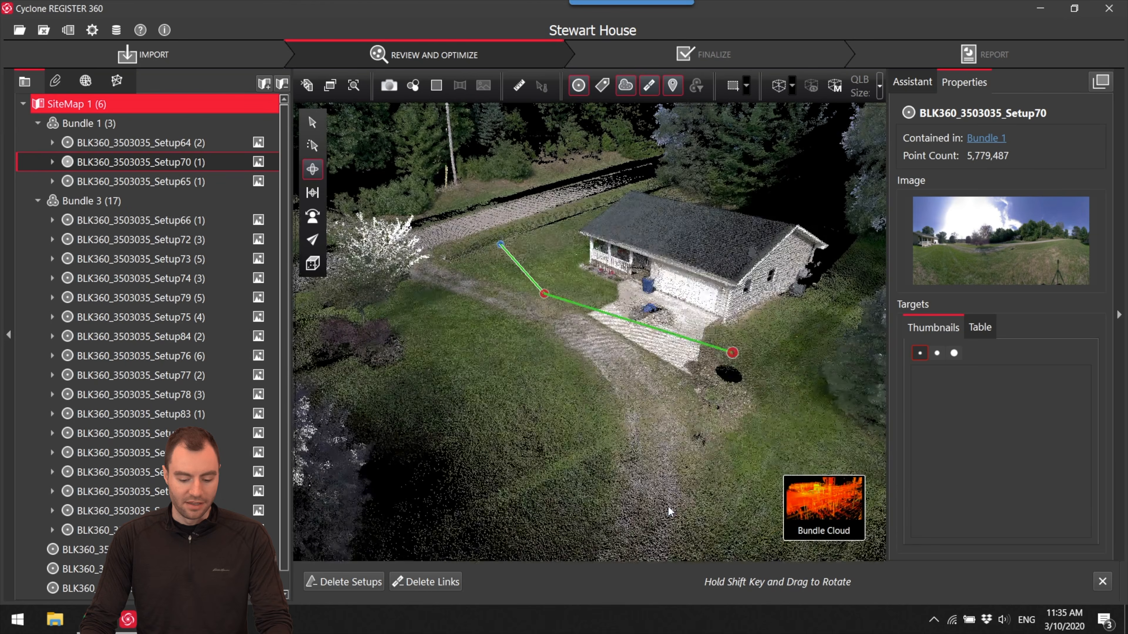
drag(585, 371, 604, 391)
right_drag(605, 391, 727, 423)
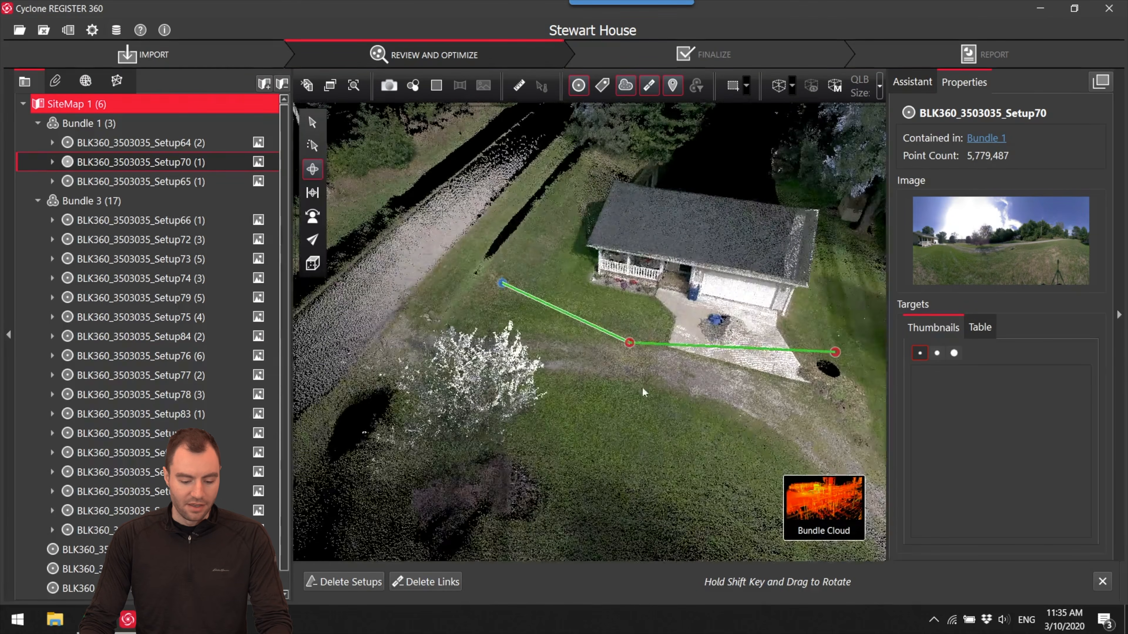
drag(620, 370, 717, 383)
right_drag(644, 373, 790, 369)
drag(675, 383, 718, 361)
right_drag(718, 361, 663, 371)
drag(663, 371, 602, 319)
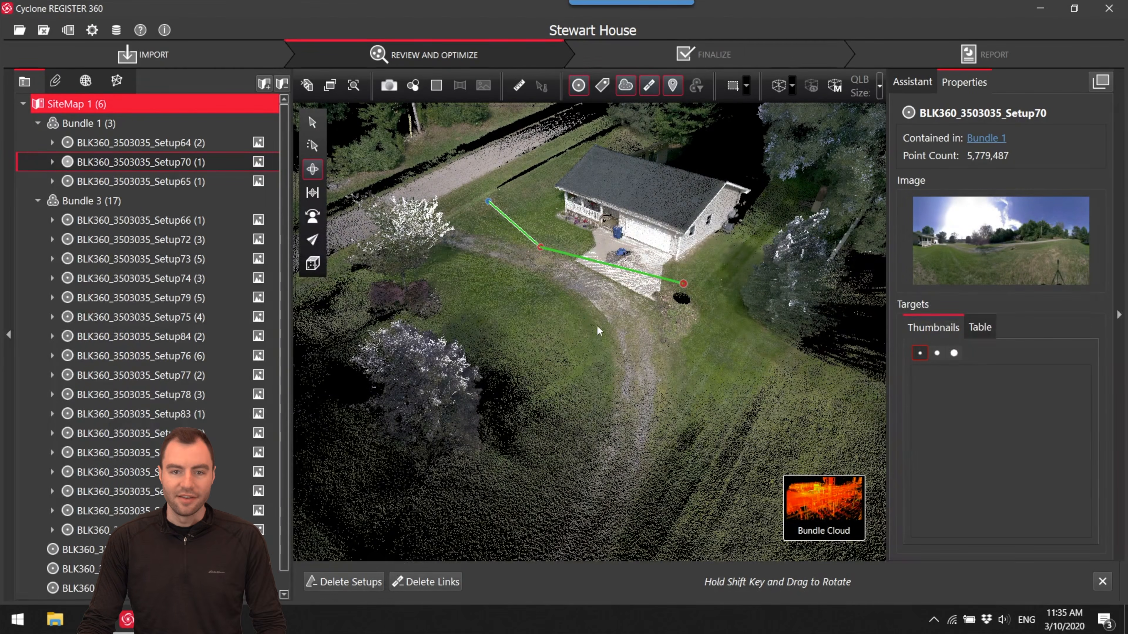
drag(570, 301, 651, 301)
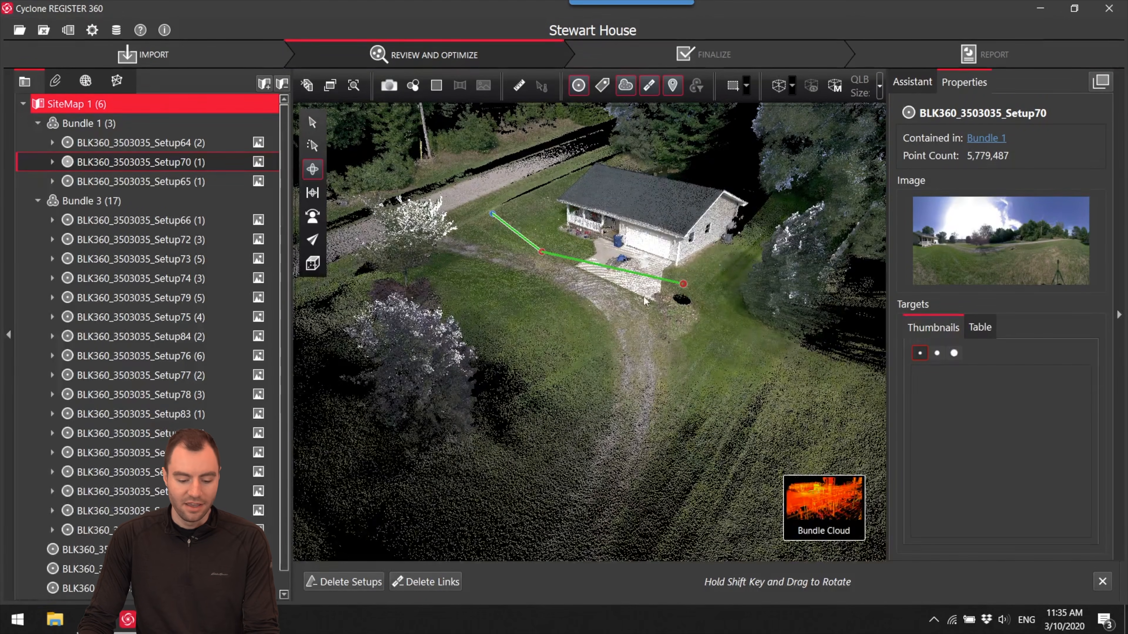
right_drag(595, 302, 433, 335)
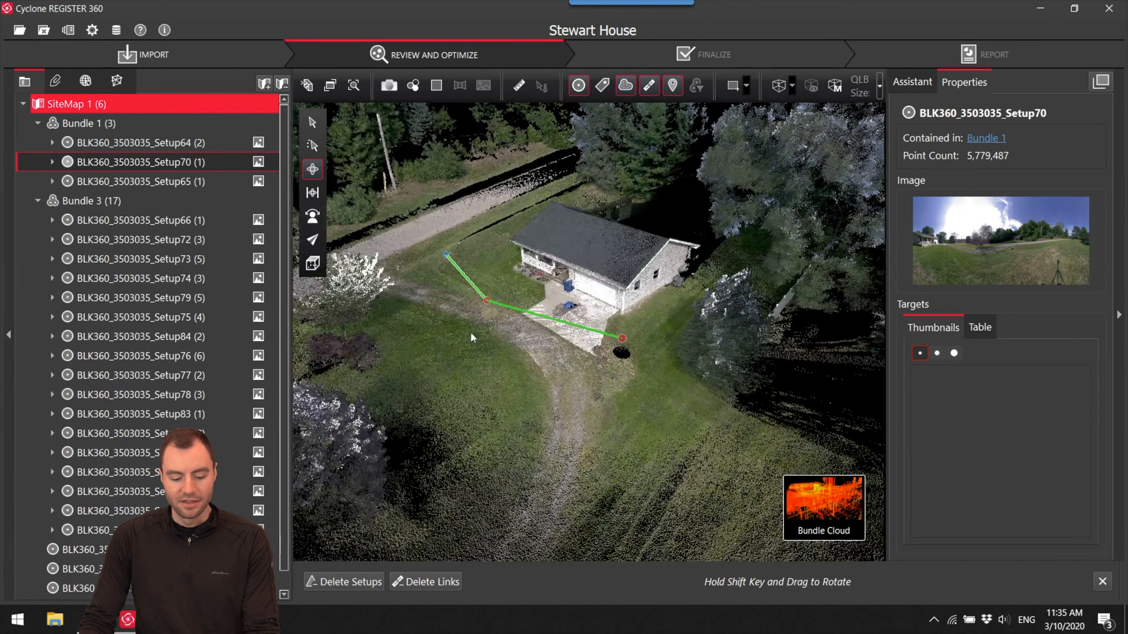
- Examine the front porch, garage and driveway up close in the bundle cloud to check scan alignment
right_drag(550, 405, 581, 294)
scroll(644, 271, up, 5)
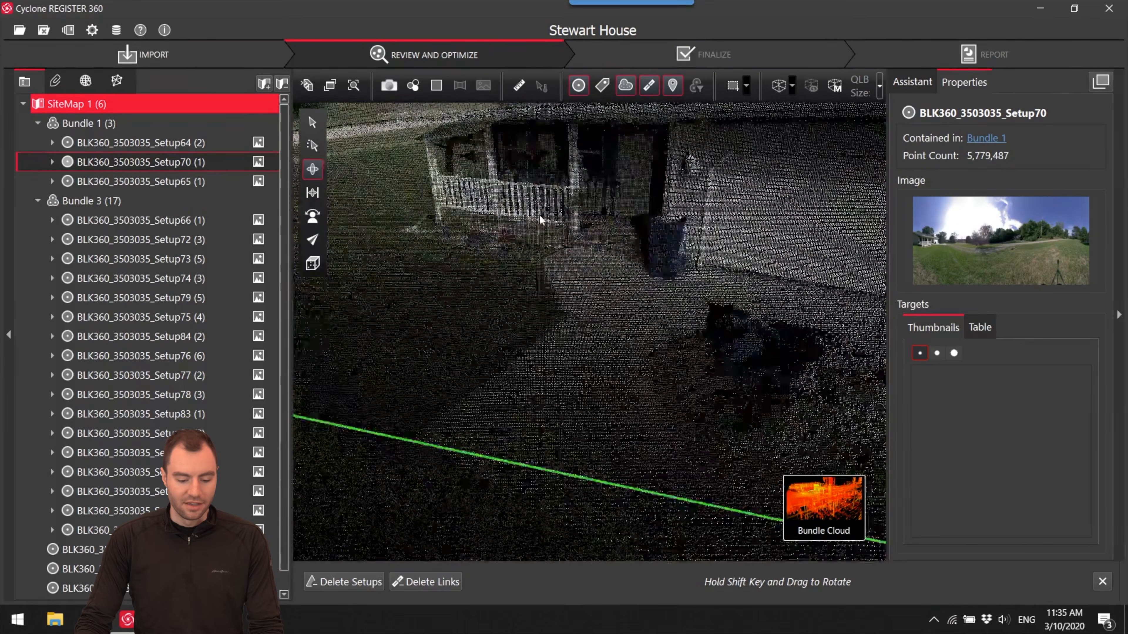
drag(644, 271, 708, 285)
right_drag(708, 285, 633, 295)
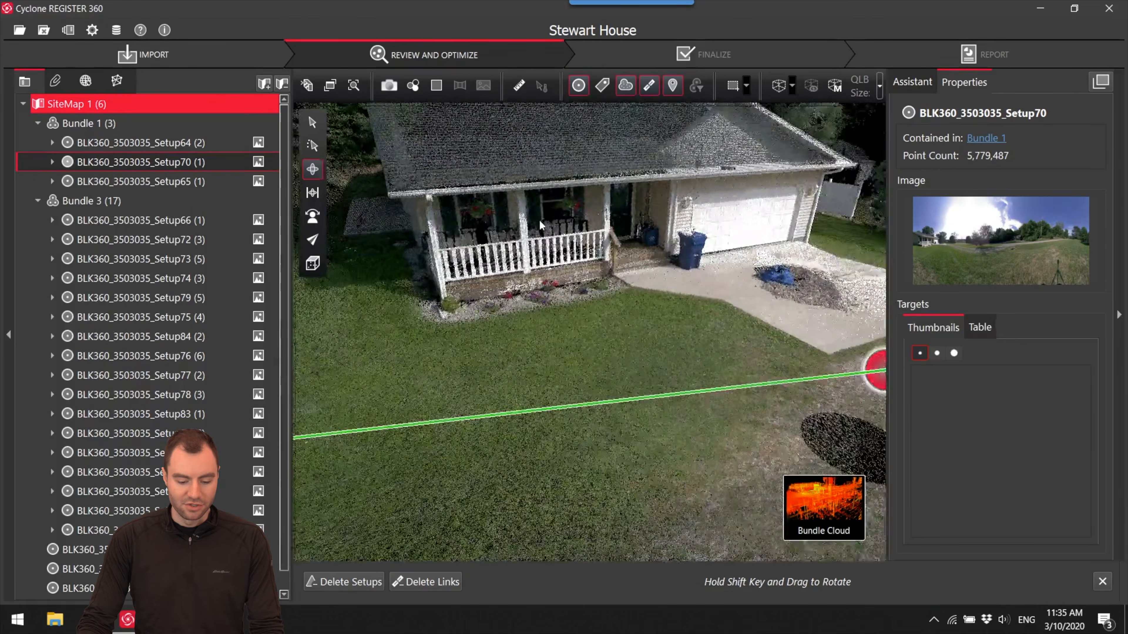
scroll(655, 280, up, 4)
scroll(655, 281, down, 5)
drag(655, 281, 493, 288)
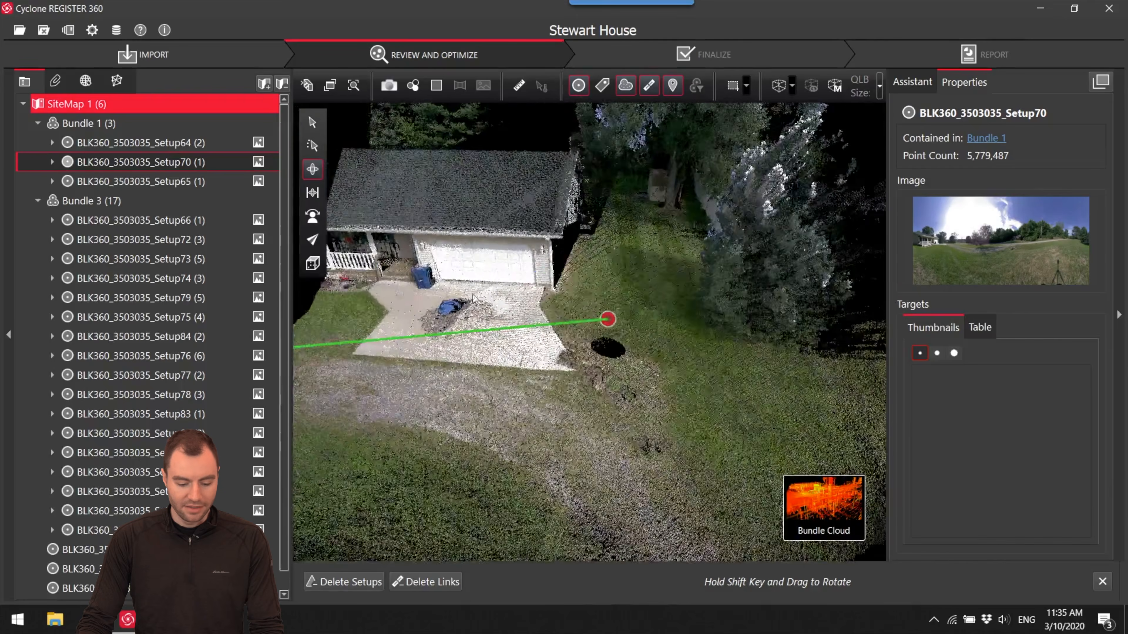
right_drag(493, 288, 638, 289)
drag(639, 288, 658, 325)
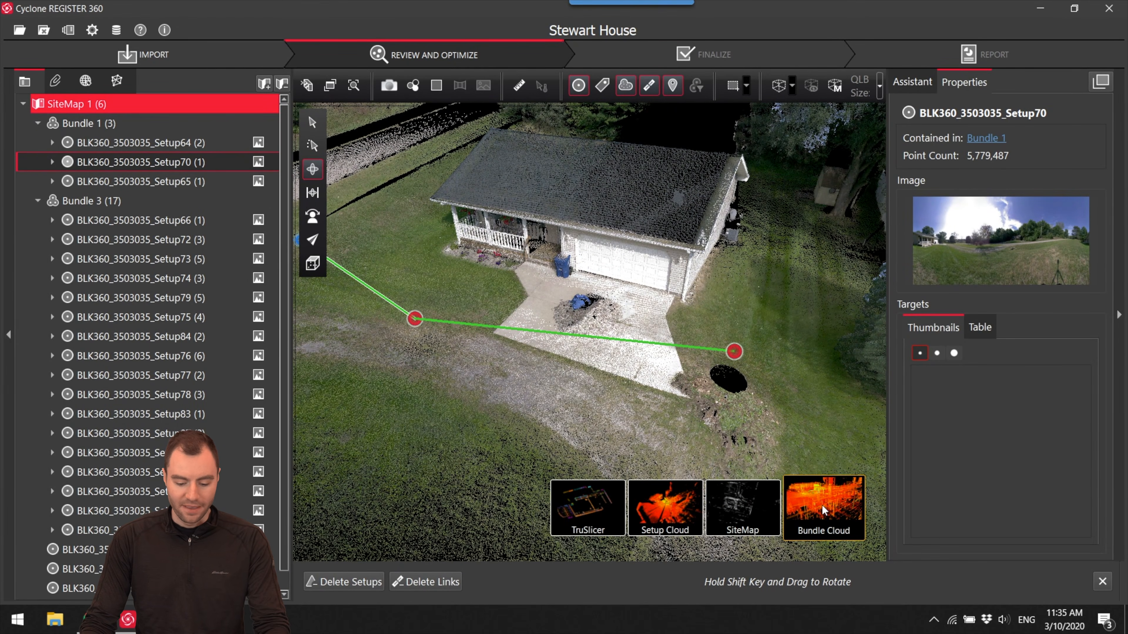
- Return to the site map and inspect Bundle 3's interior setups and links around Setup87
click(754, 516)
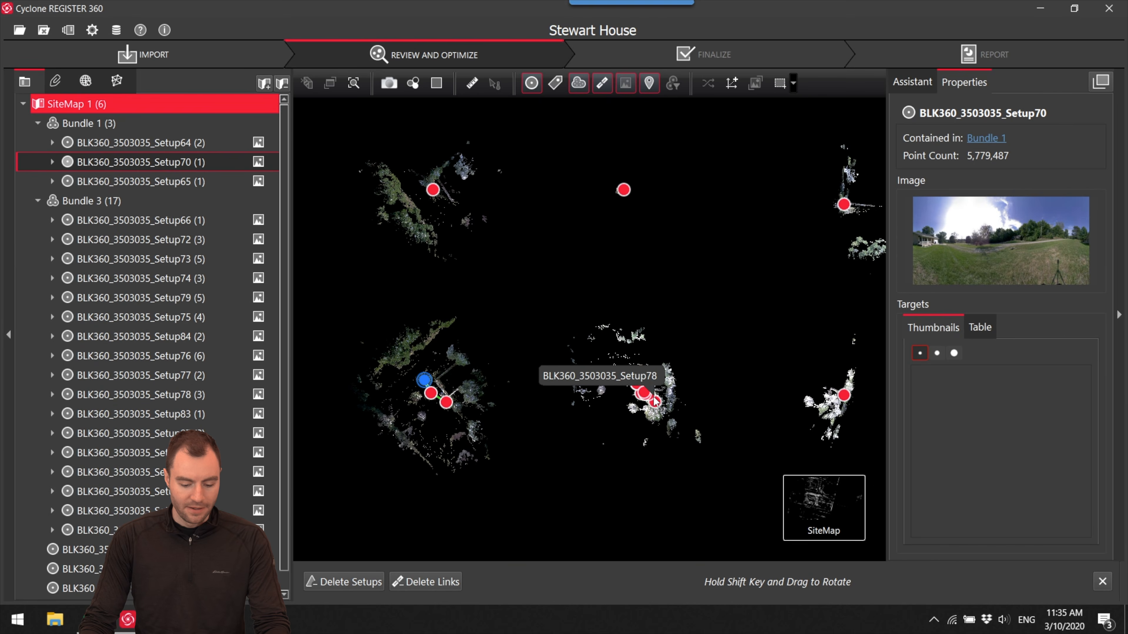
drag(655, 402, 612, 378)
scroll(605, 369, up, 5)
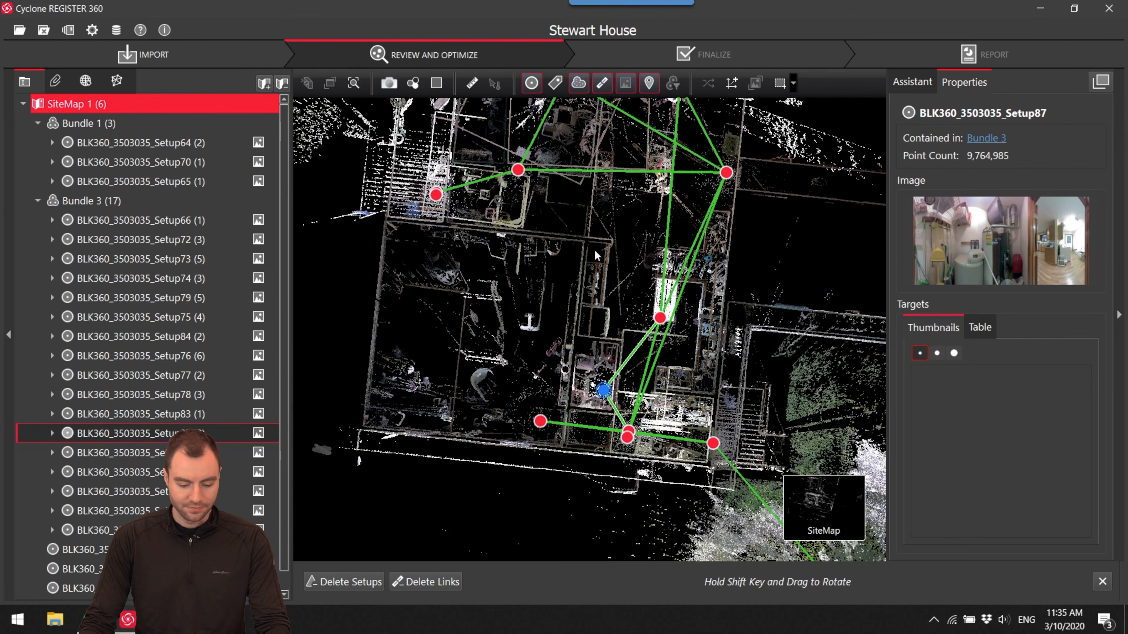
scroll(599, 331, up, 4)
drag(642, 419, 566, 265)
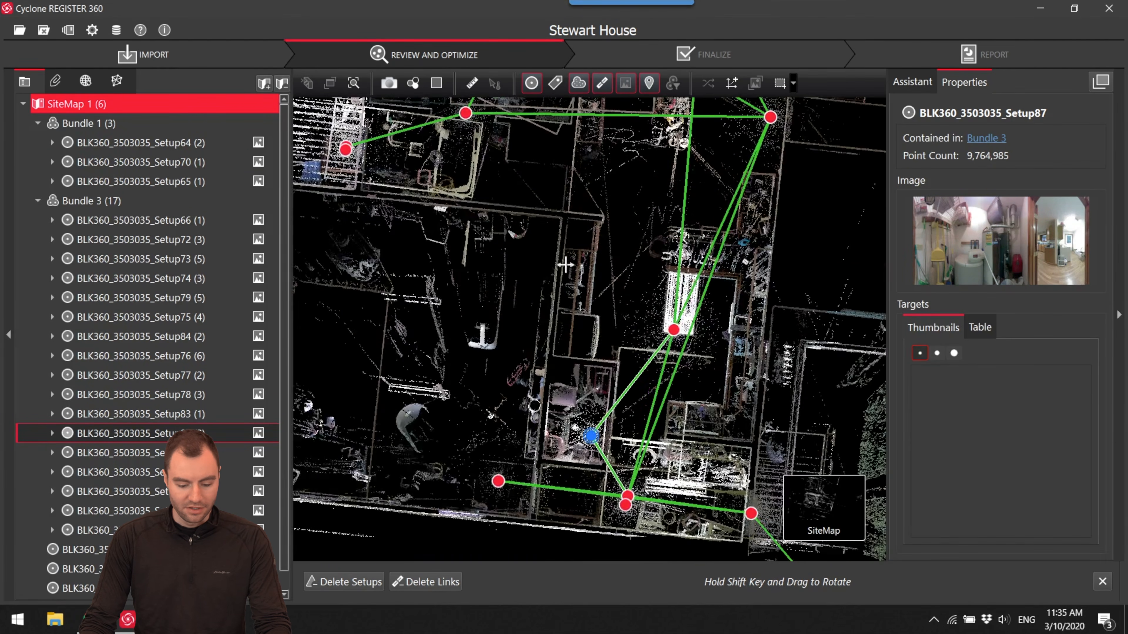
scroll(560, 251, up, 5)
drag(613, 255, 613, 208)
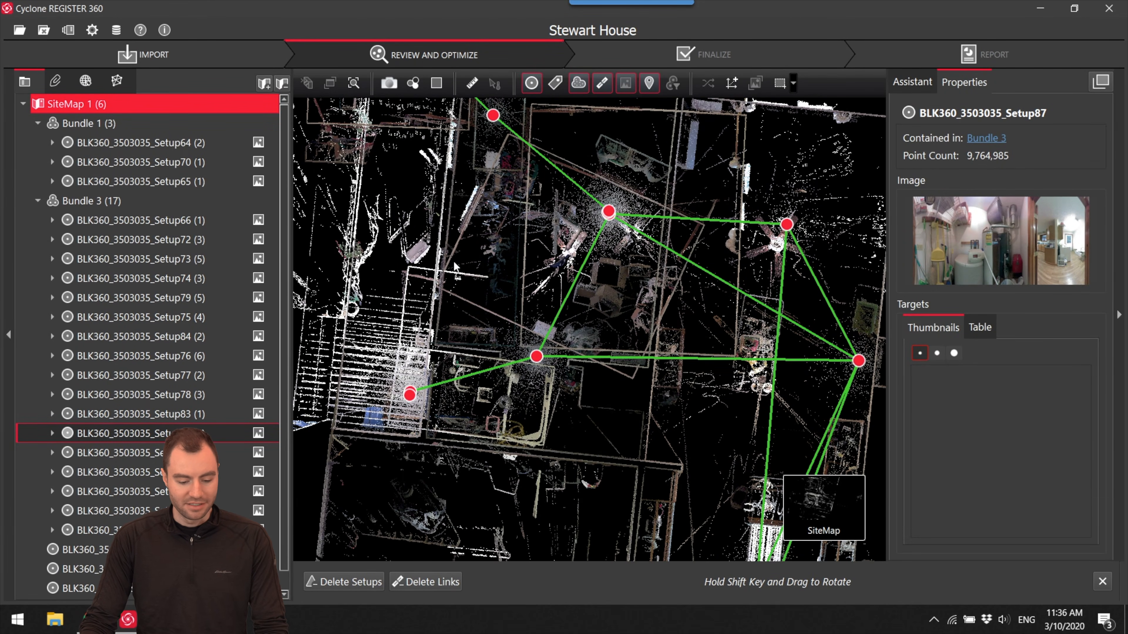
- Inspect the cluster of closely spaced setups in Bundle 3 and select Setup73 to check its links
drag(746, 292, 664, 313)
scroll(533, 256, up, 5)
drag(534, 257, 609, 364)
scroll(599, 333, up, 8)
scroll(573, 322, up, 10)
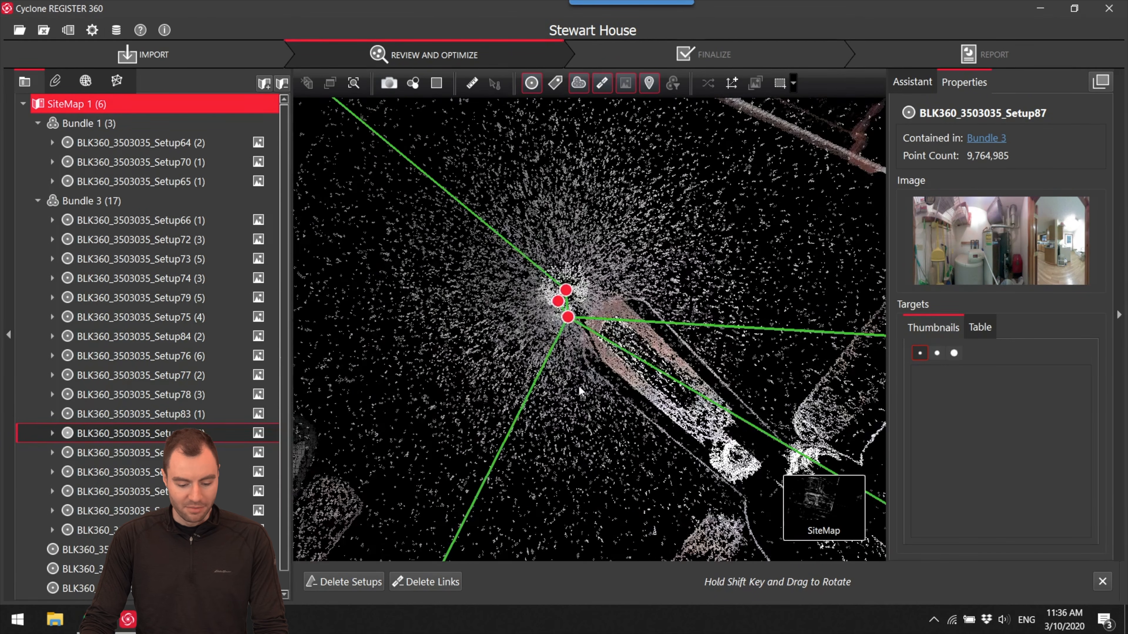
click(565, 318)
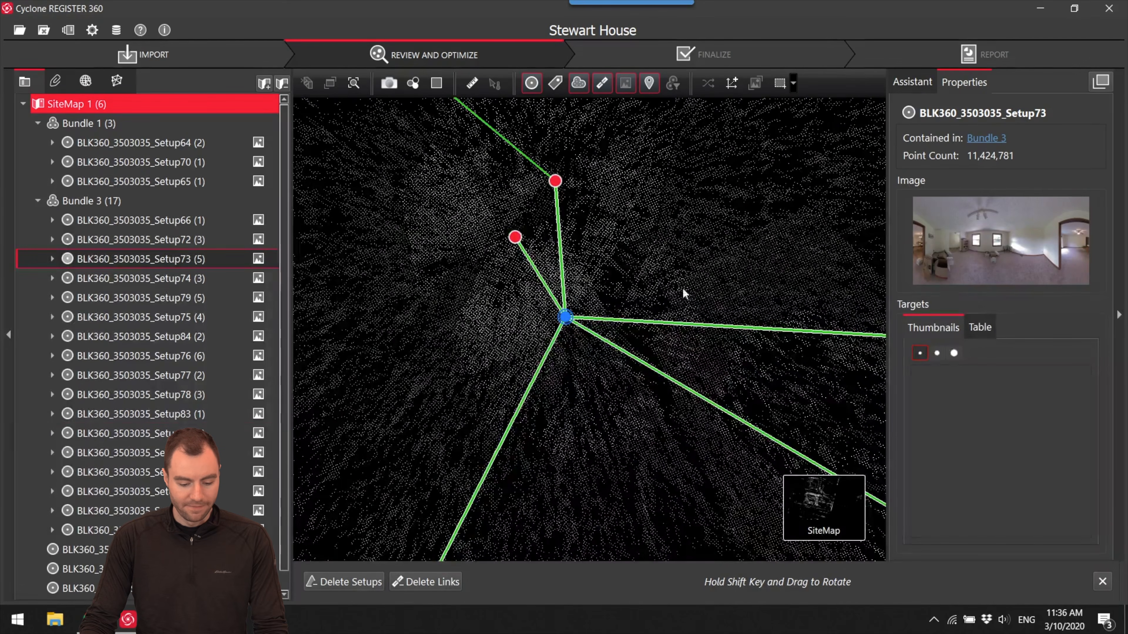
scroll(645, 278, down, 10)
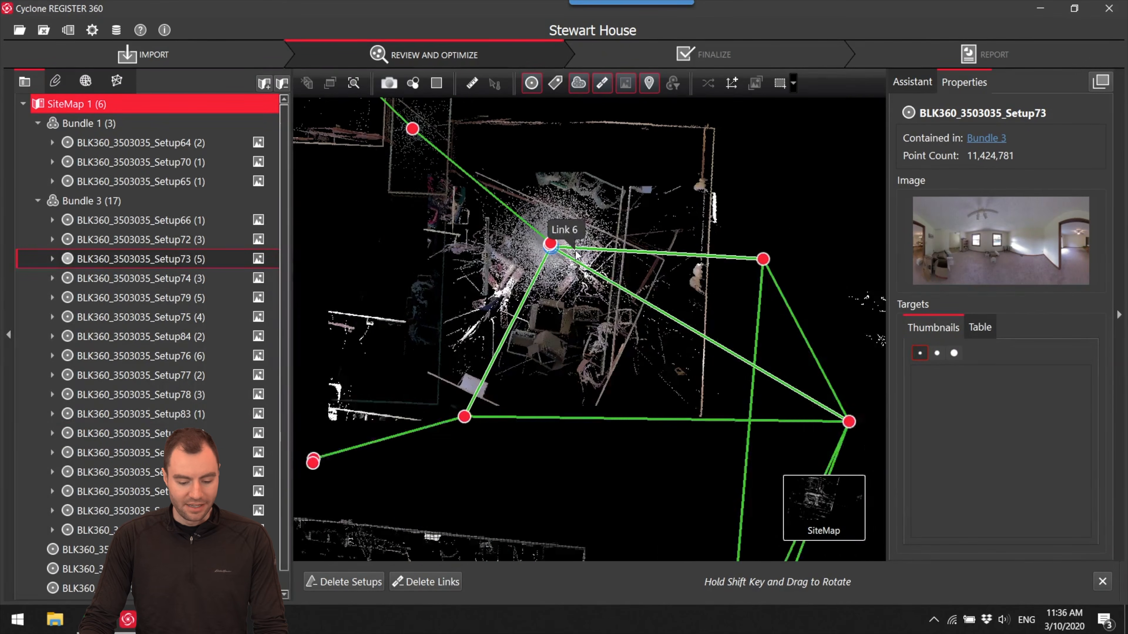
- Delete all links of Setup73 and move the setup off the house, clear of Bundle 3
scroll(597, 311, up, 10)
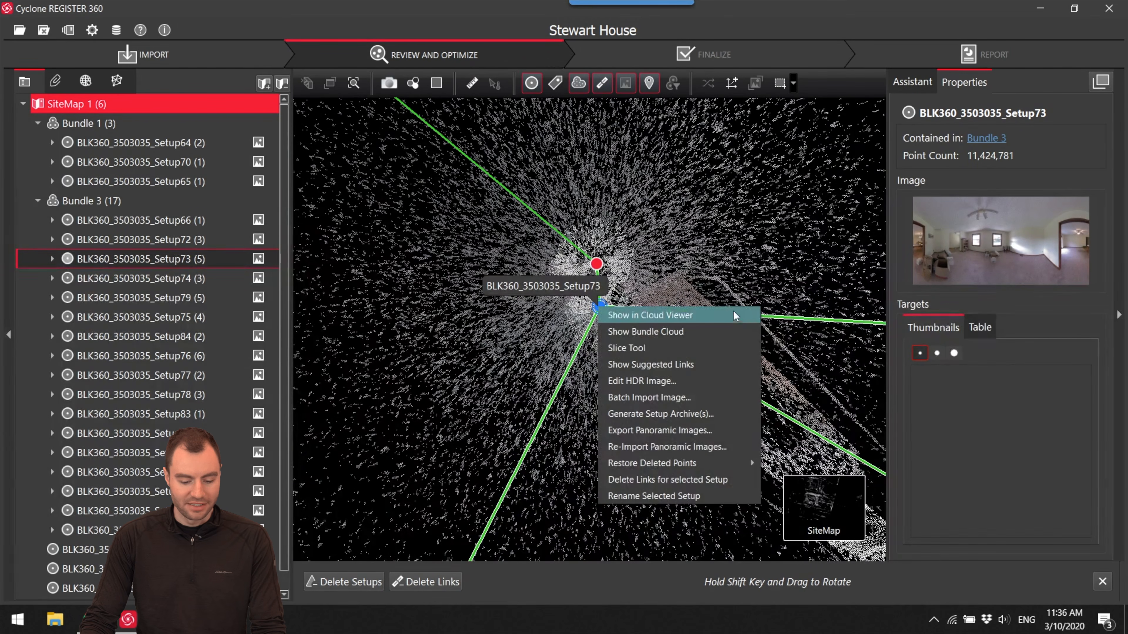
click(718, 484)
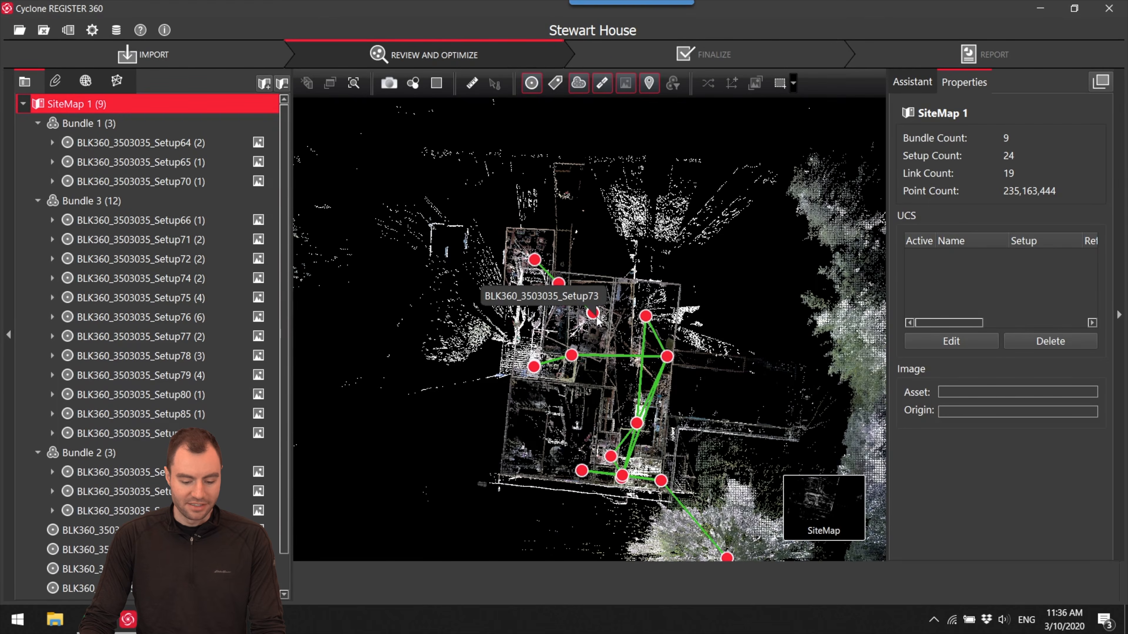
drag(596, 316, 429, 367)
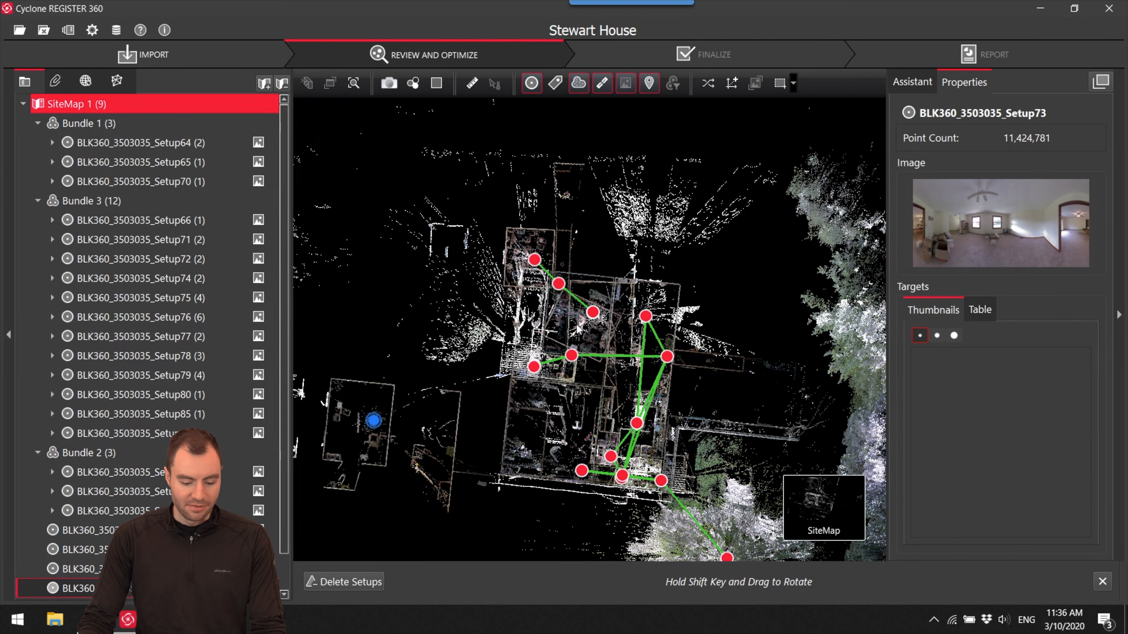
- Move the three linked setups of Bundle 2 and the loose Setup83 away from Bundle 3
drag(593, 312, 545, 292)
drag(520, 241, 517, 286)
scroll(587, 368, up, 10)
drag(591, 326, 643, 132)
scroll(644, 487, down, 1)
scroll(643, 487, down, 4)
drag(628, 479, 564, 329)
scroll(644, 360, up, 5)
drag(644, 360, 612, 122)
scroll(623, 265, down, 2)
drag(623, 266, 652, 178)
drag(563, 427, 587, 310)
scroll(613, 329, up, 8)
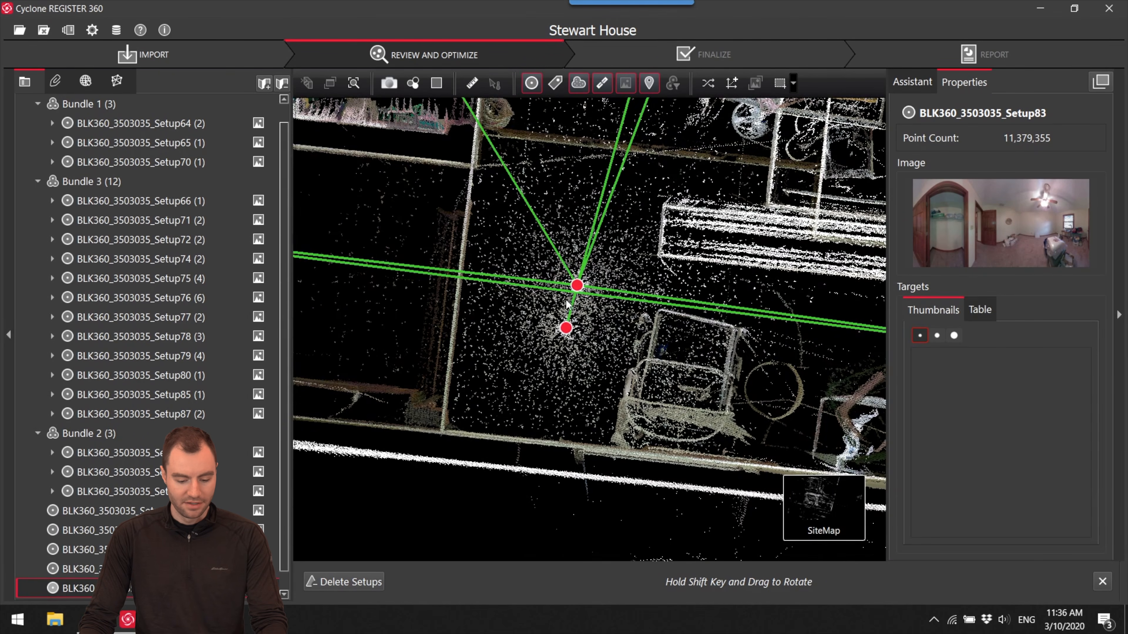
- Select the short link between Setup76 and Setup85 to check its error, overlap and strength
drag(566, 350, 408, 284)
scroll(618, 316, down, 2)
mouse_move(619, 316)
mouse_down()
mouse_move(425, 298)
mouse_move(509, 297)
mouse_move(631, 331)
mouse_up()
scroll(510, 297, down, 3)
scroll(537, 293, up, 5)
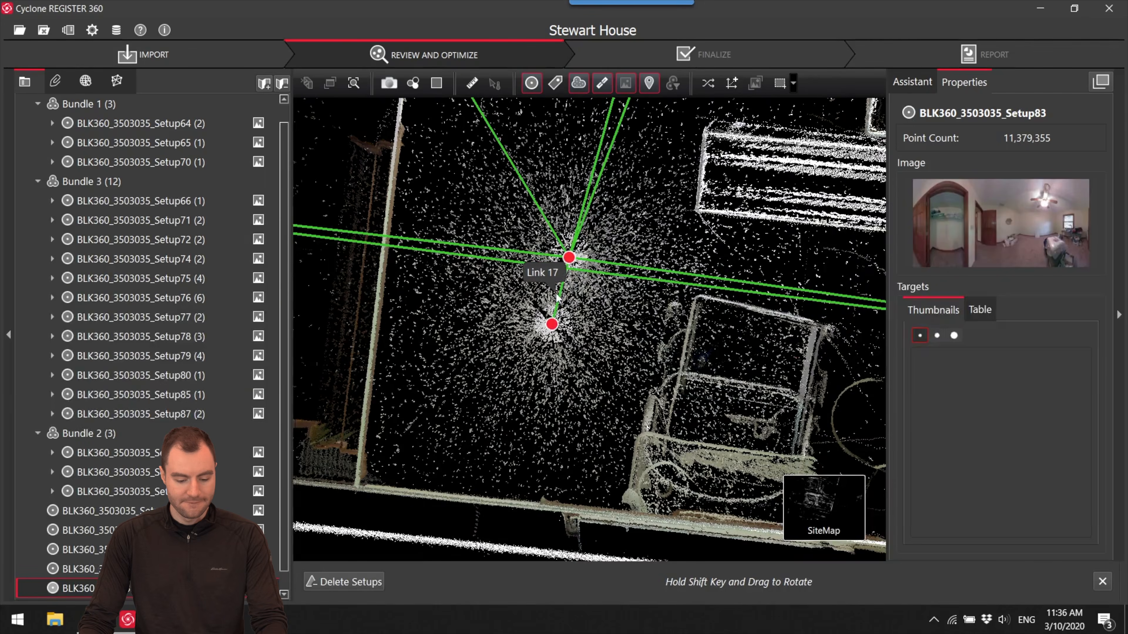
click(562, 292)
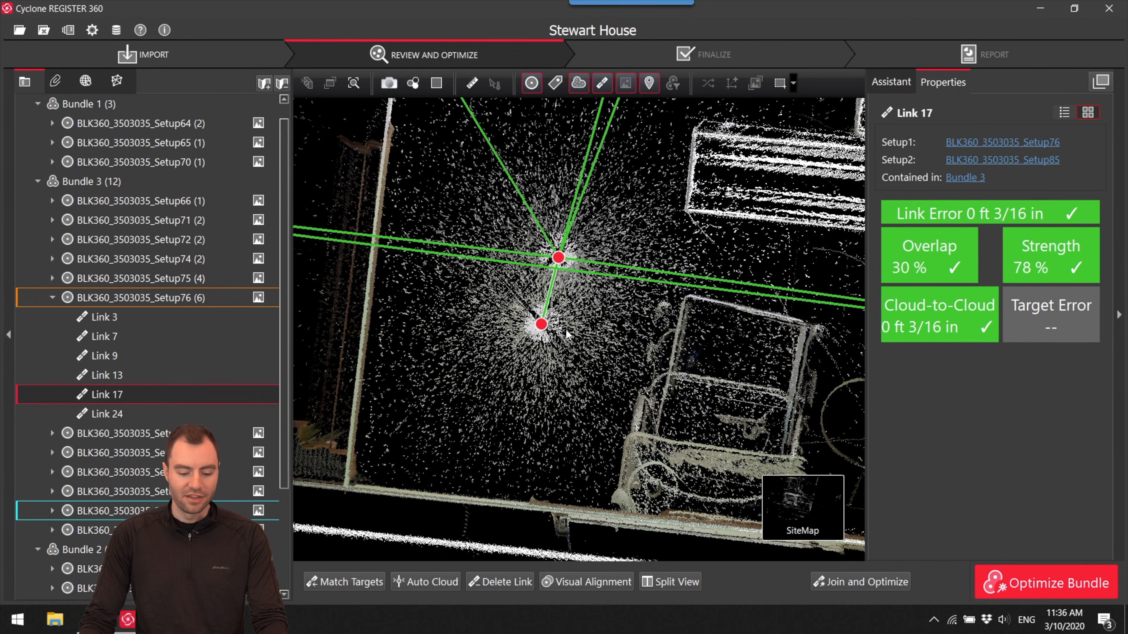
- Show Setup85 in the cloud viewer
click(541, 325)
right_click(541, 326)
click(564, 337)
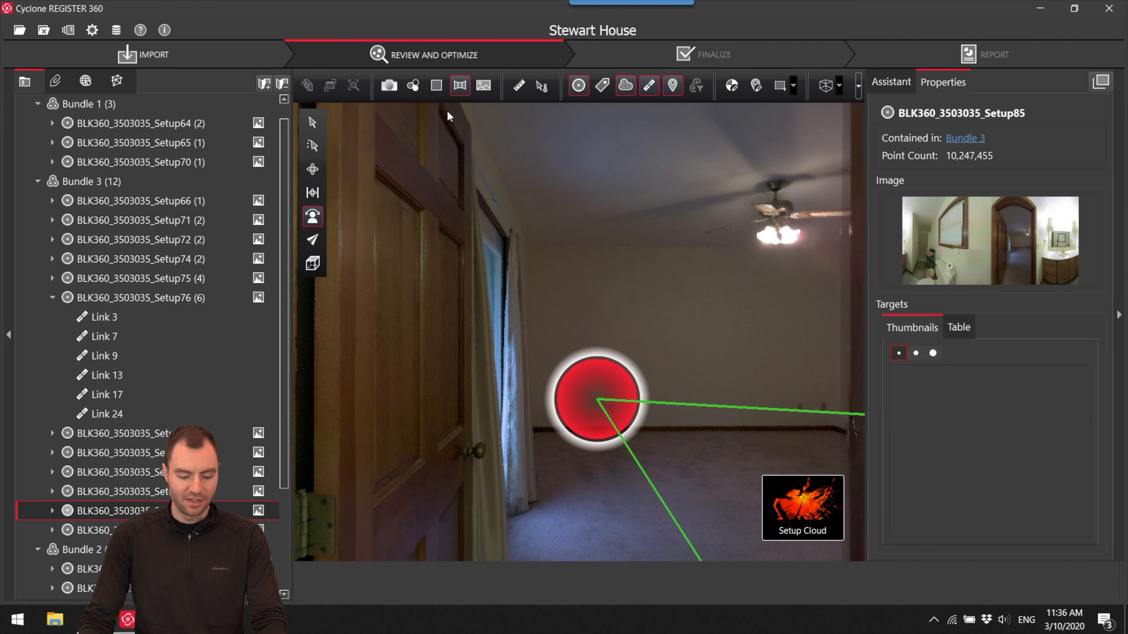
- Check the general settings for units, import and export, and accept them
click(94, 34)
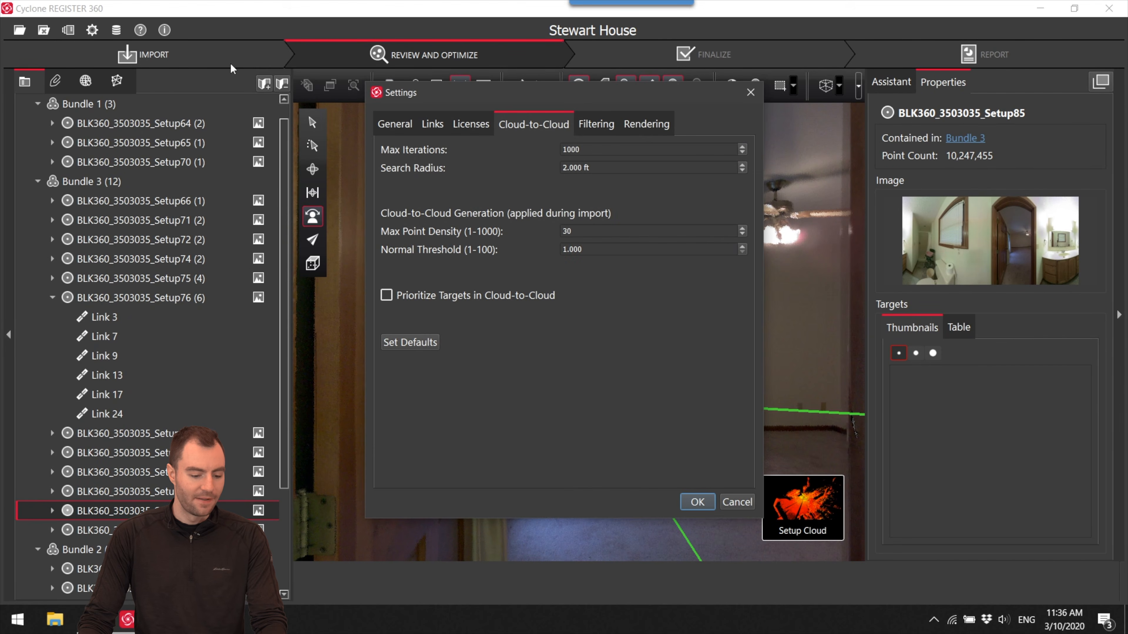
click(402, 124)
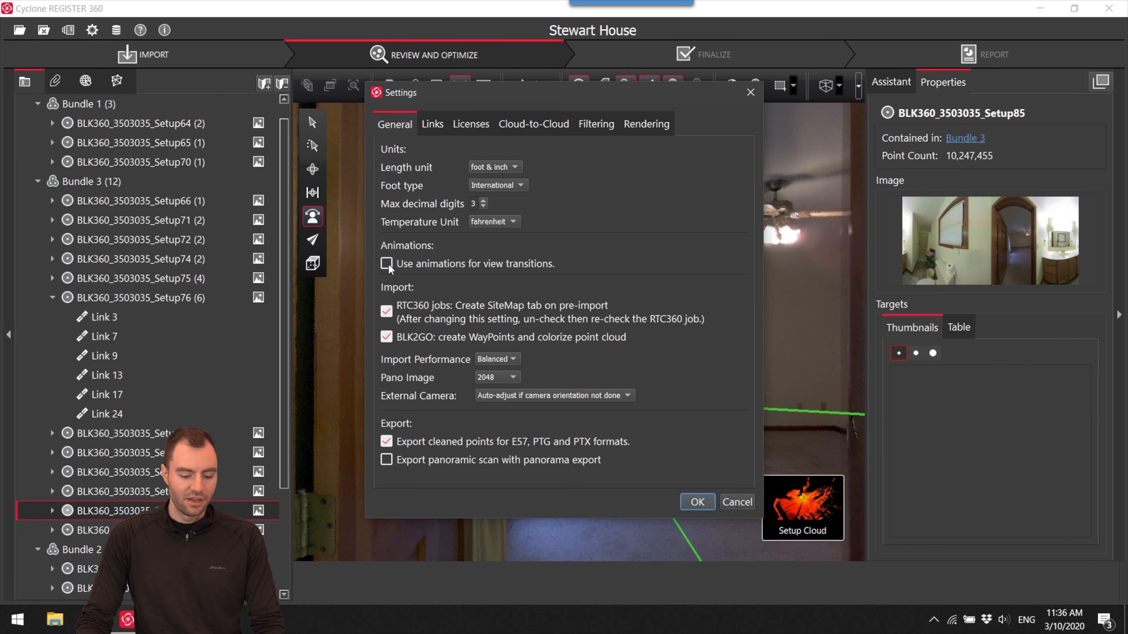
click(696, 501)
- Return to the site map, view Setup85 in the cloud viewer again, look around the bathroom and jump to Setup76
click(727, 515)
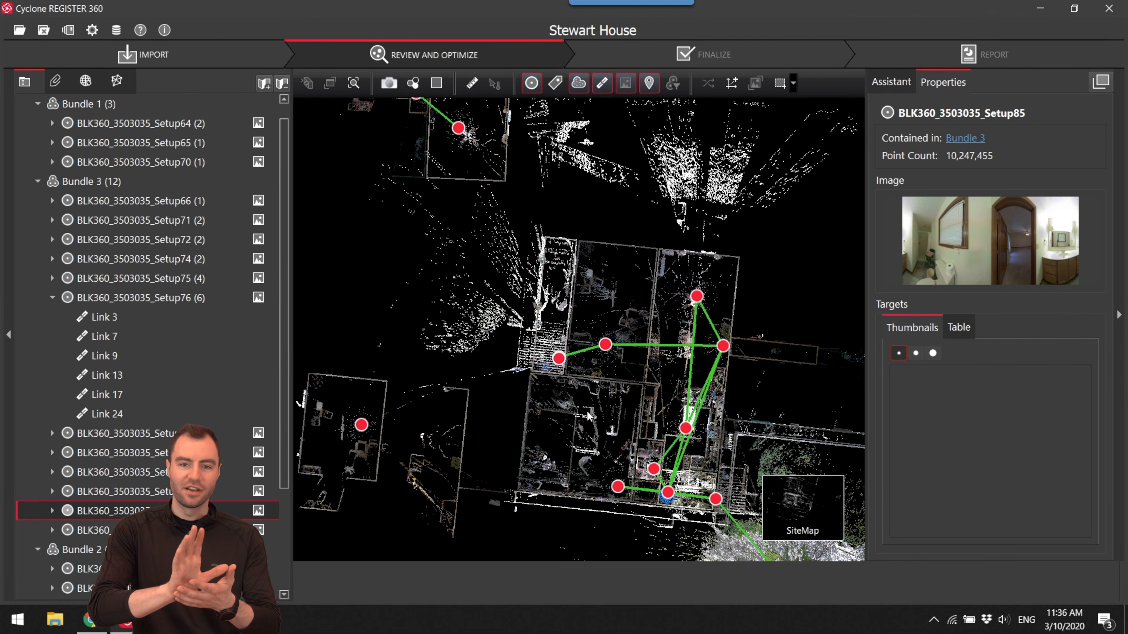
drag(665, 496, 556, 399)
scroll(556, 399, up, 5)
scroll(559, 400, down, 2)
right_click(573, 397)
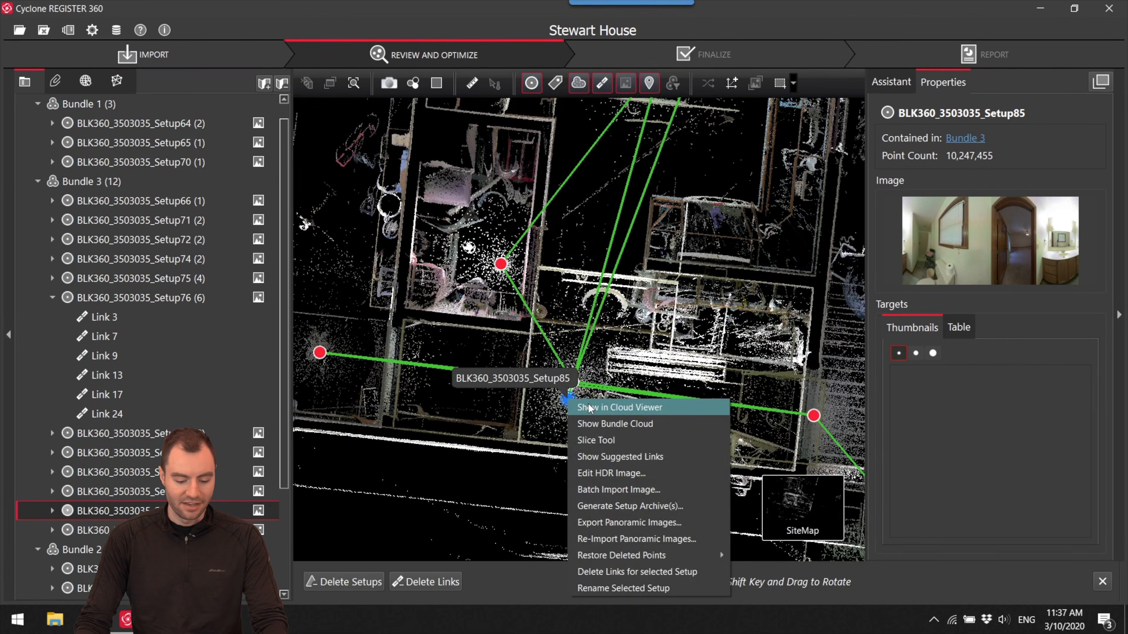
click(596, 404)
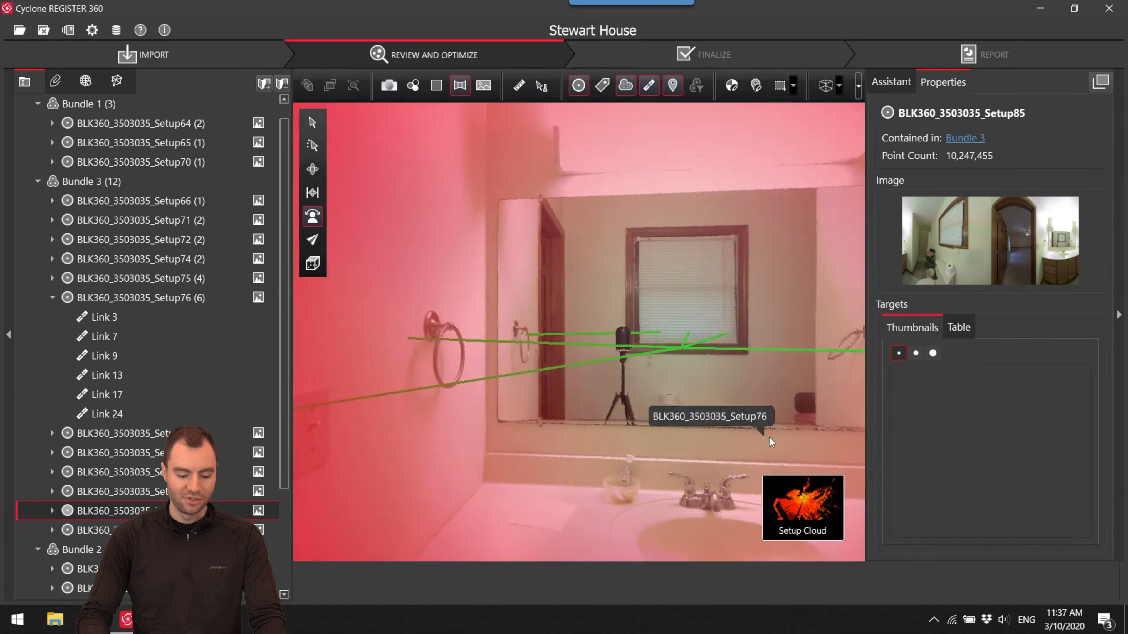
drag(693, 379, 536, 337)
drag(750, 381, 620, 379)
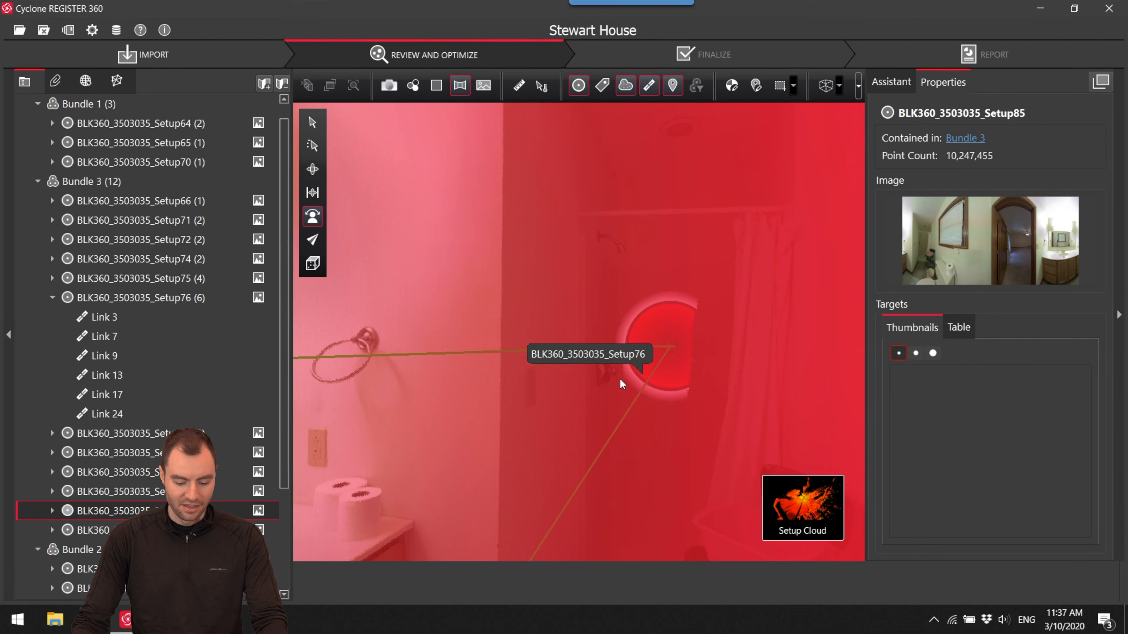
double_click(662, 356)
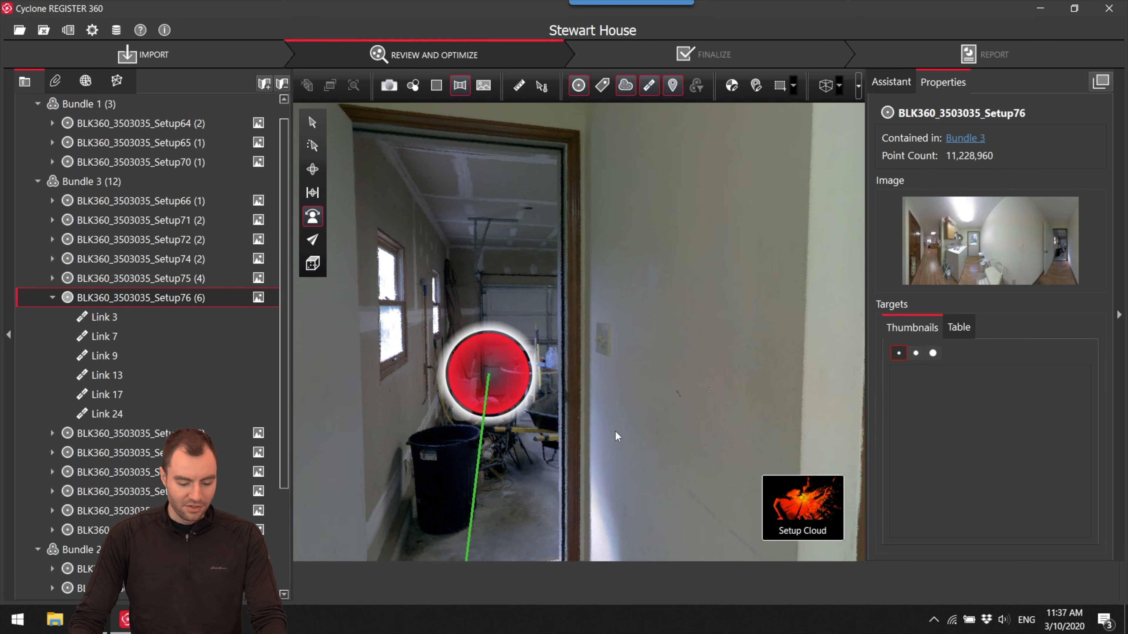
mouse_move(795, 500)
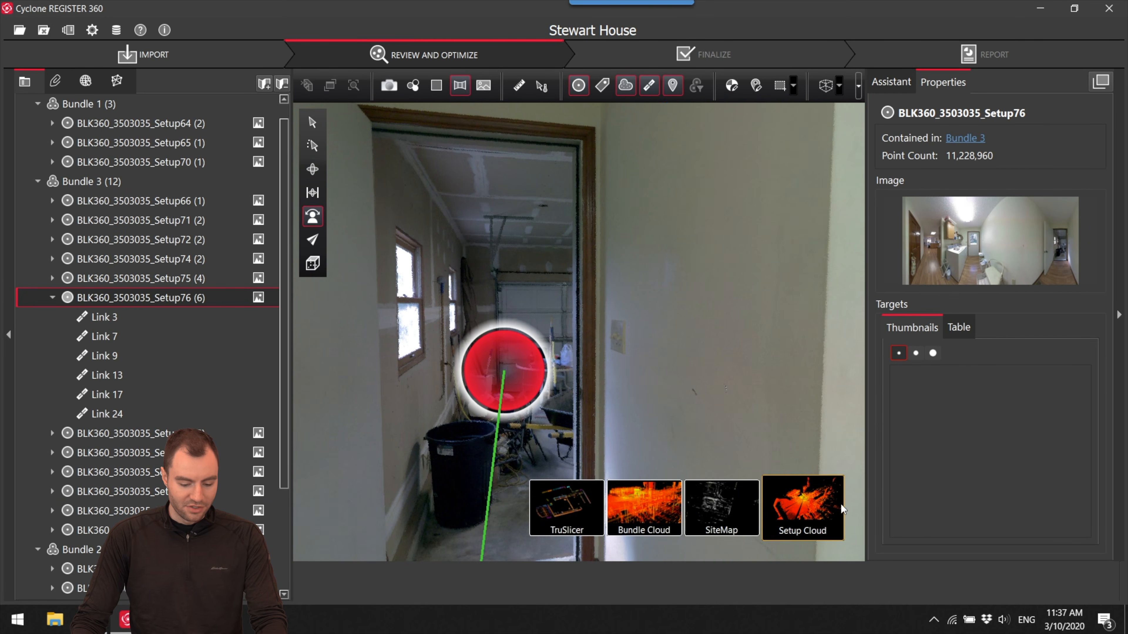
- Return to the site map and delete Link 17 between Setup76 and Setup85
click(728, 501)
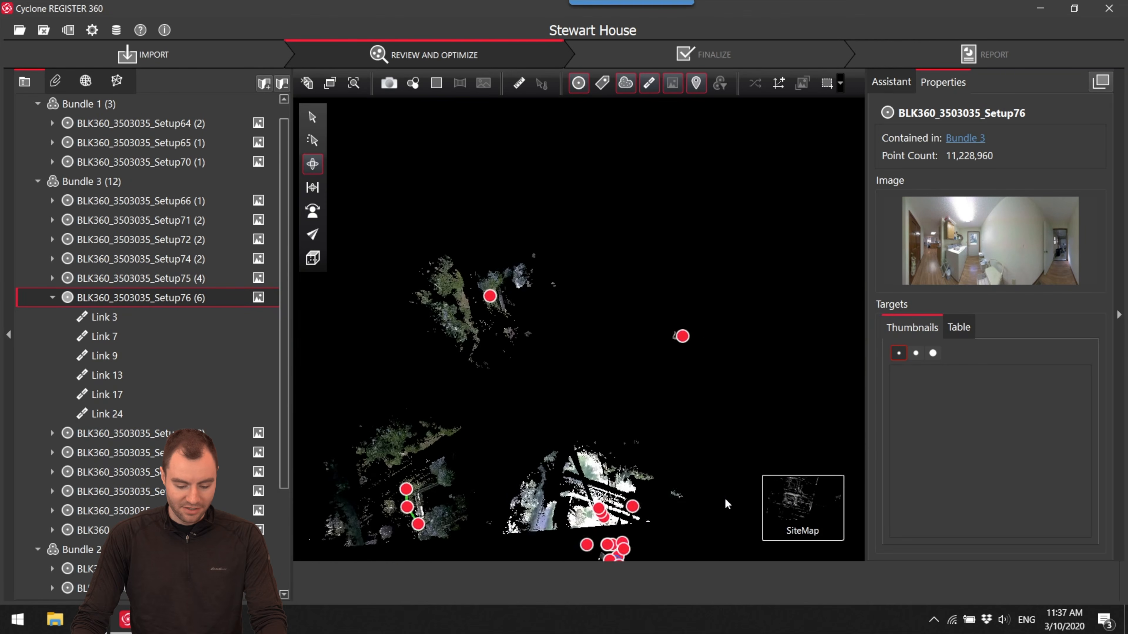
scroll(533, 444, up, 10)
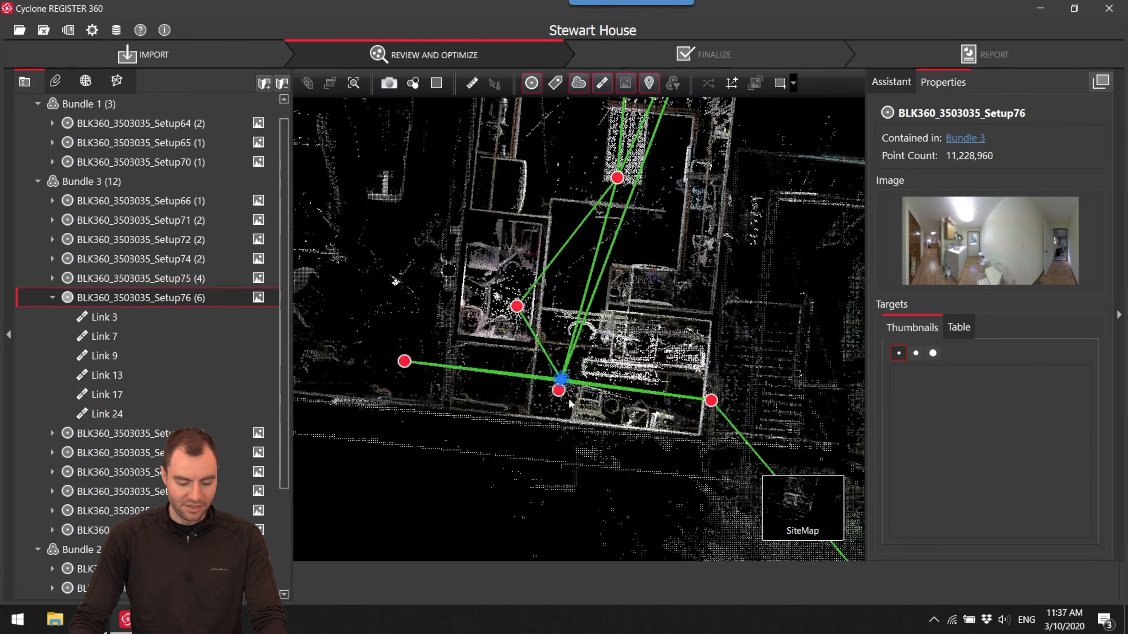
scroll(553, 417, up, 3)
click(547, 441)
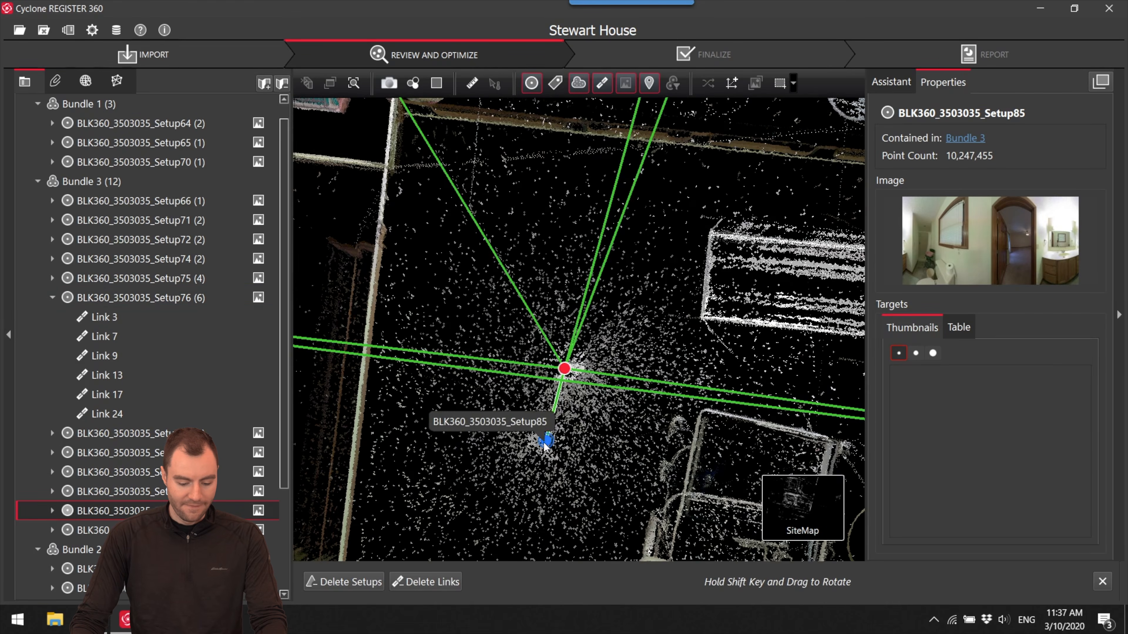
click(559, 408)
click(504, 583)
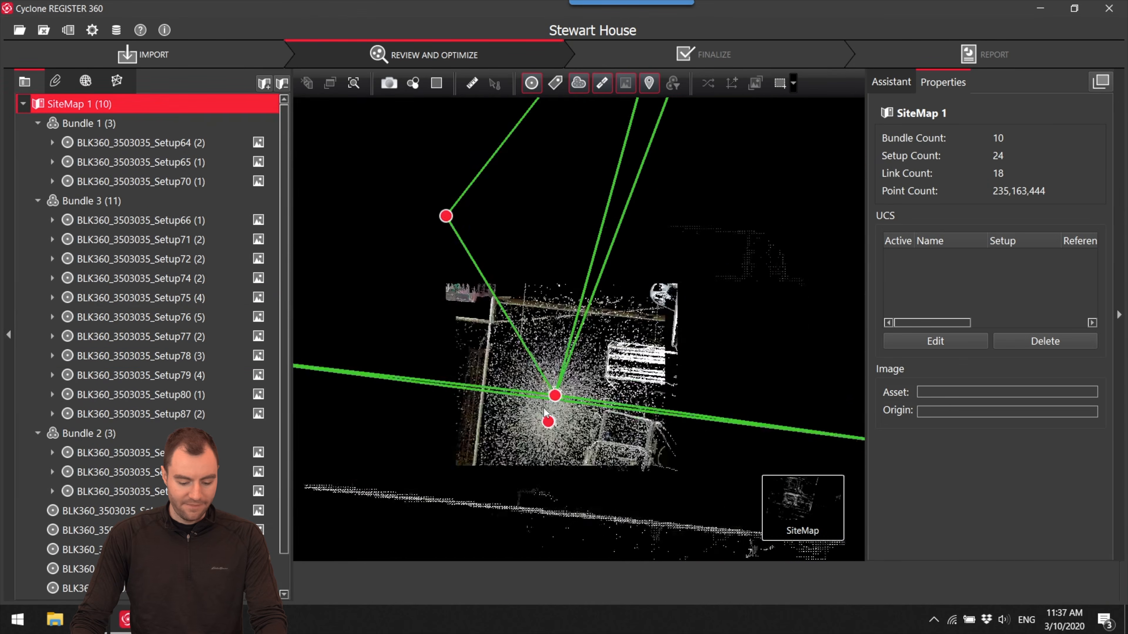
- Move the unlinked Setup85 away from Bundle 3, outside the house outline
scroll(502, 470, up, 5)
click(511, 462)
scroll(513, 474, down, 5)
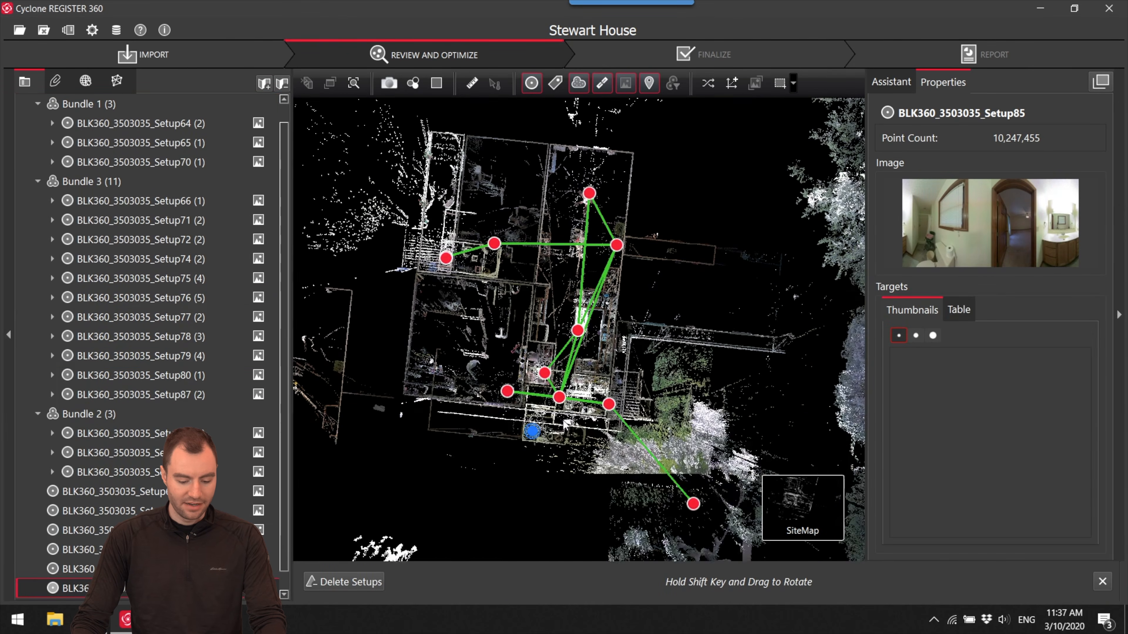
scroll(532, 435, up, 3)
scroll(578, 415, up, 10)
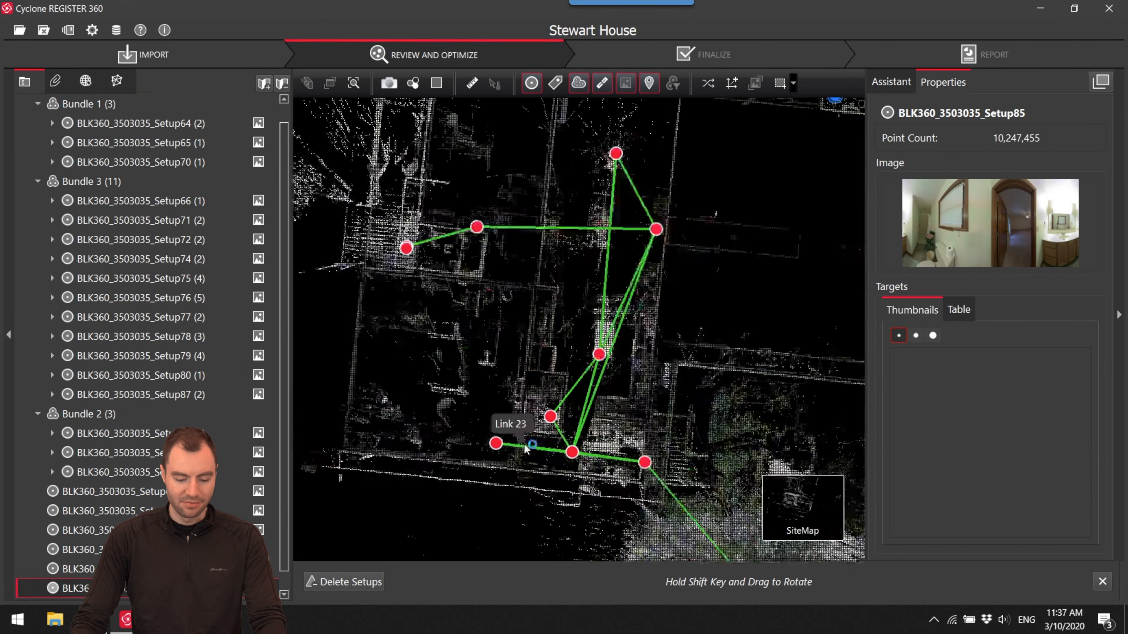
- Show Setup76 in the cloud viewer, jump to Setup78 on the deck and return to Setup76 to check their positions
scroll(621, 418, down, 3)
drag(613, 416, 429, 358)
scroll(637, 383, down, 5)
drag(548, 384, 699, 438)
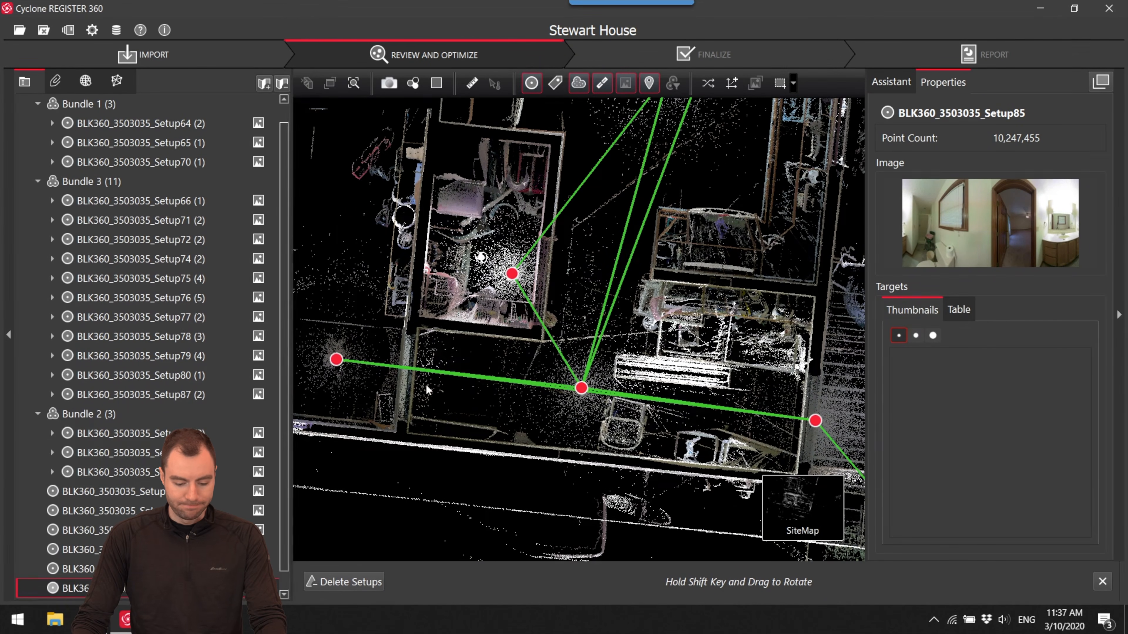
right_click(582, 389)
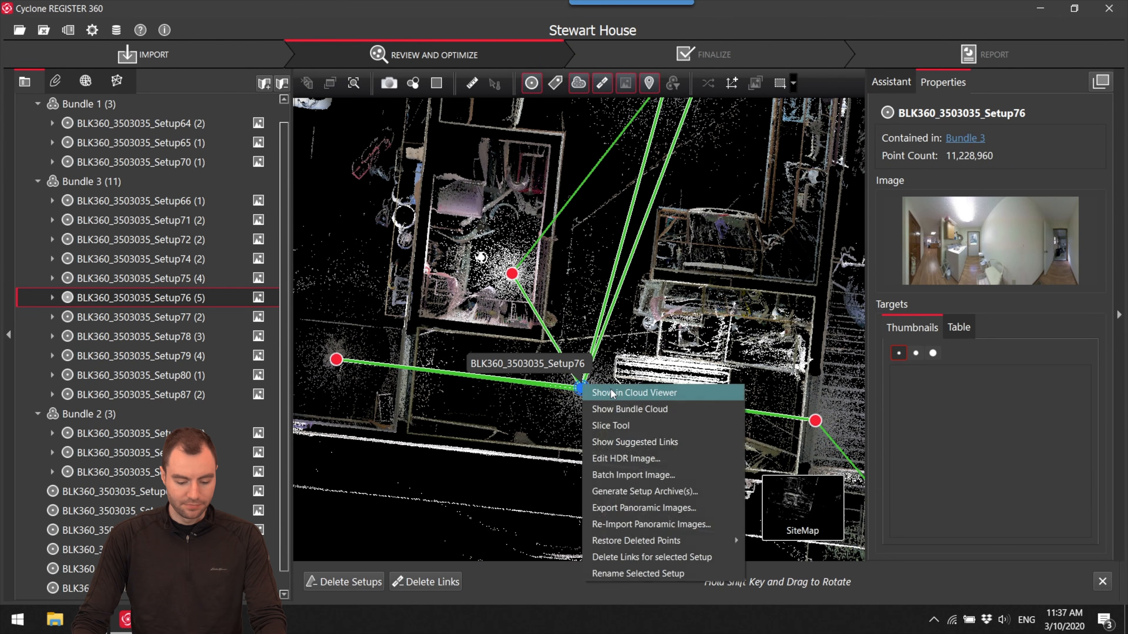
click(597, 393)
drag(532, 378, 763, 385)
click(595, 353)
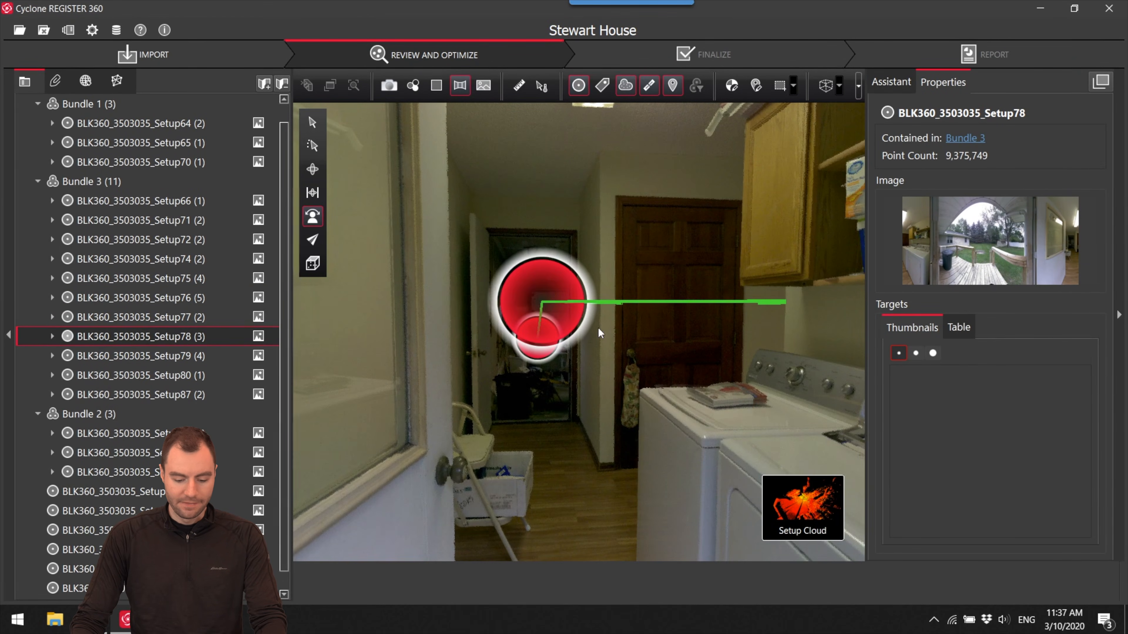
click(539, 316)
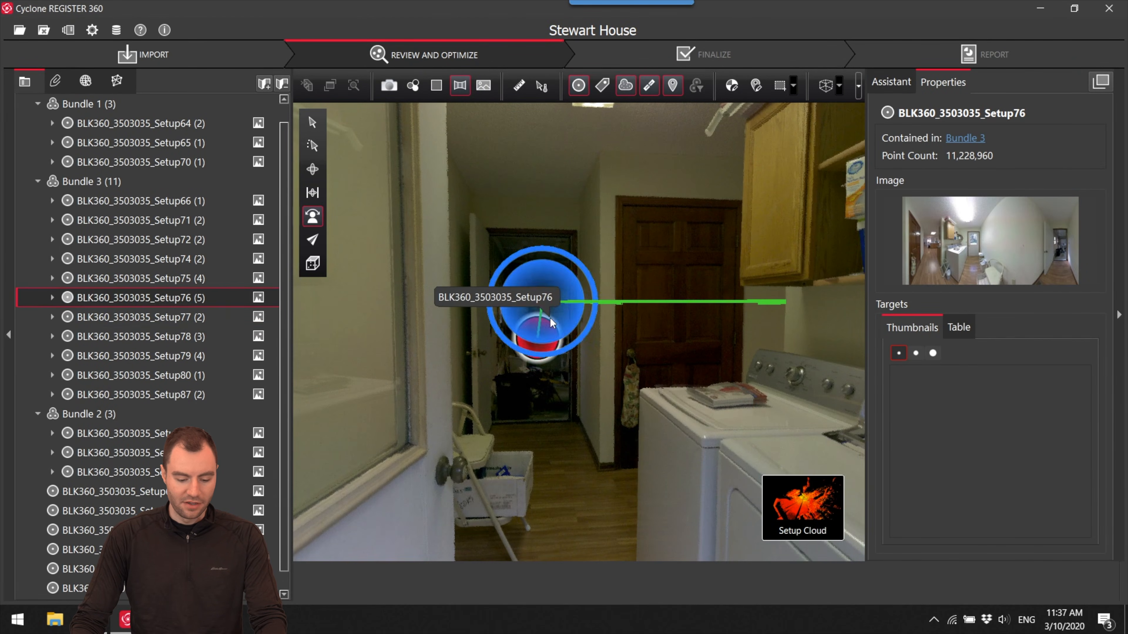
- Walk through Setup77, Setup76, Setup75, Setup79 and Setup74 in the cloud viewer to verify their placement
click(583, 395)
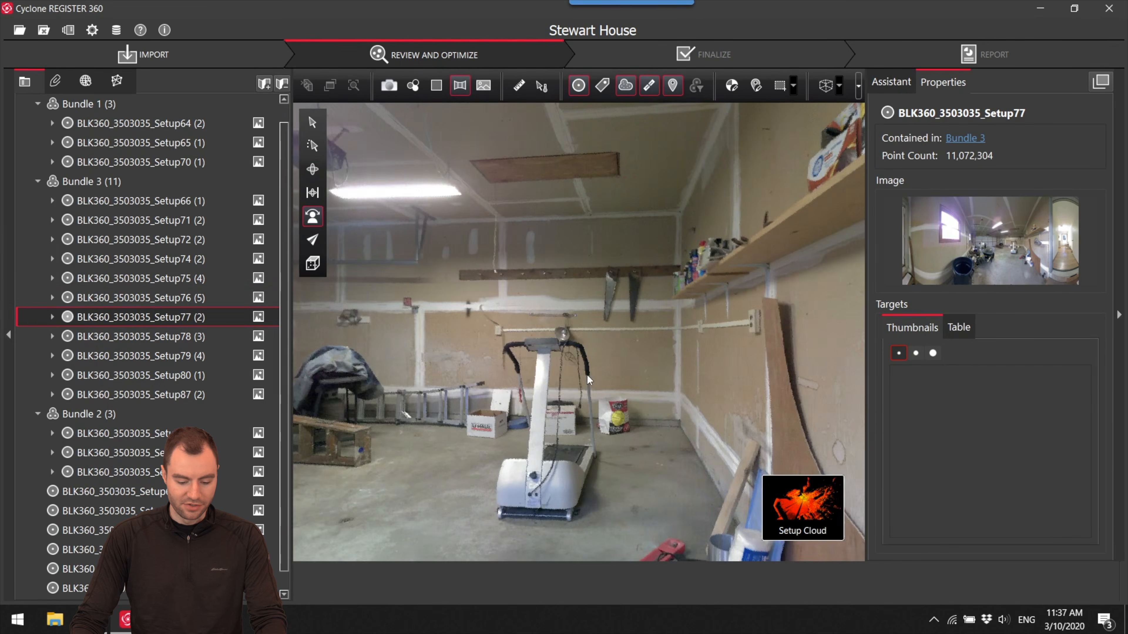
drag(588, 375, 949, 378)
drag(591, 346, 773, 320)
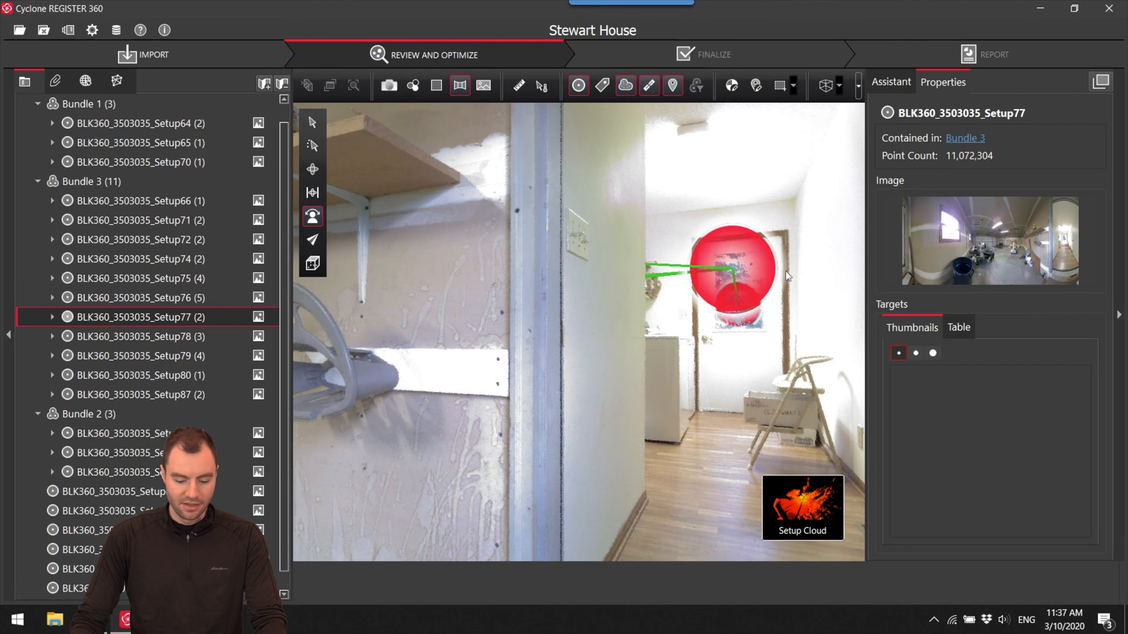
click(739, 274)
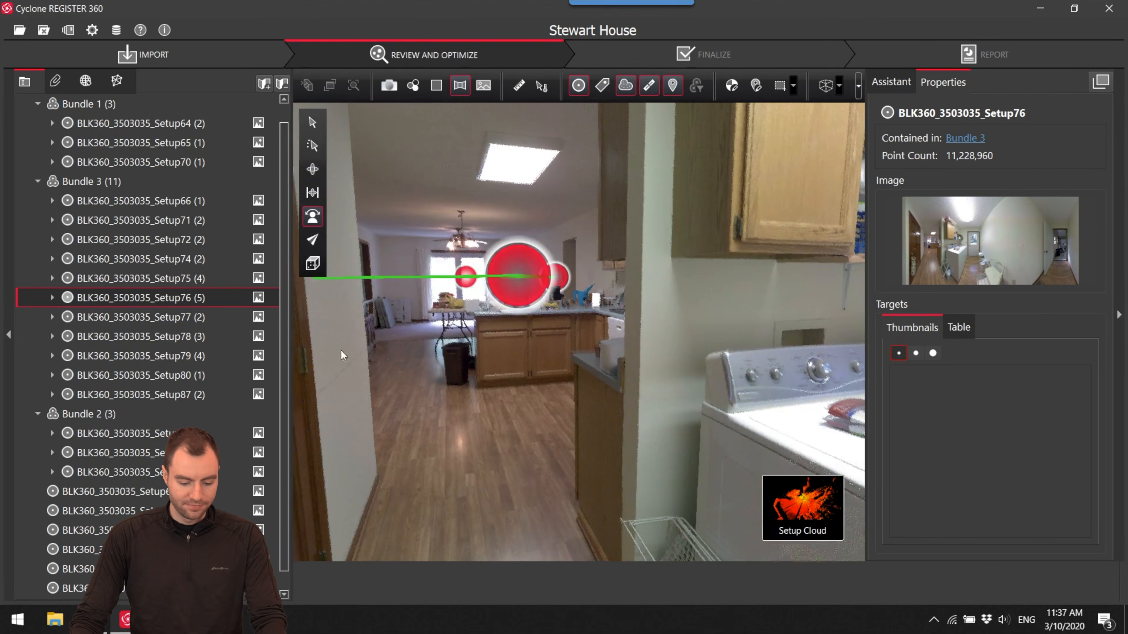
click(529, 293)
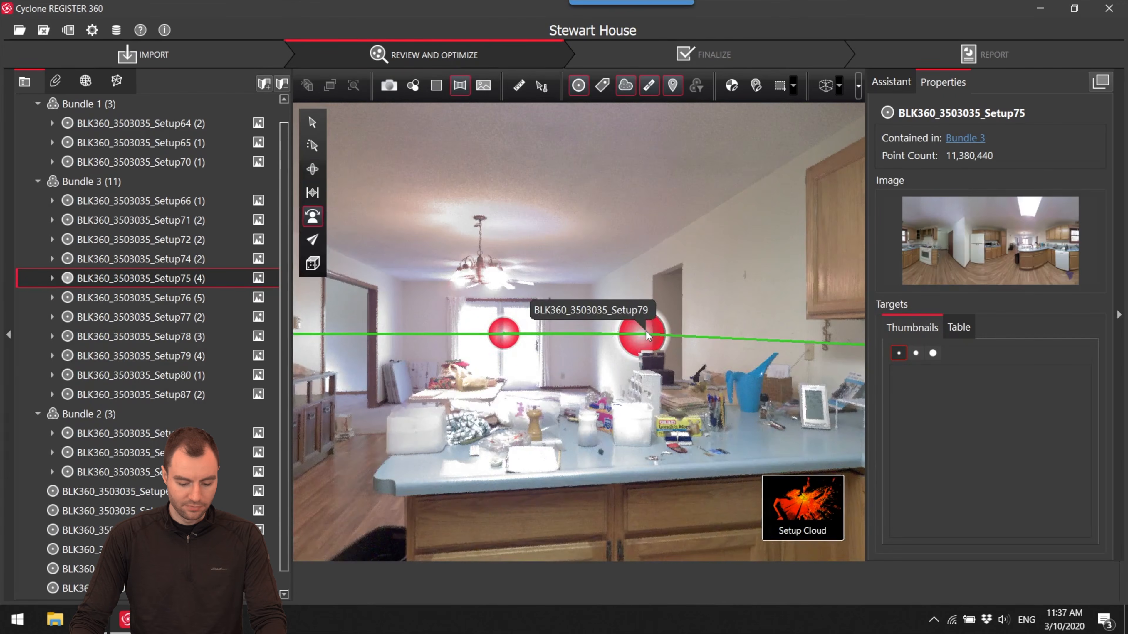
click(646, 335)
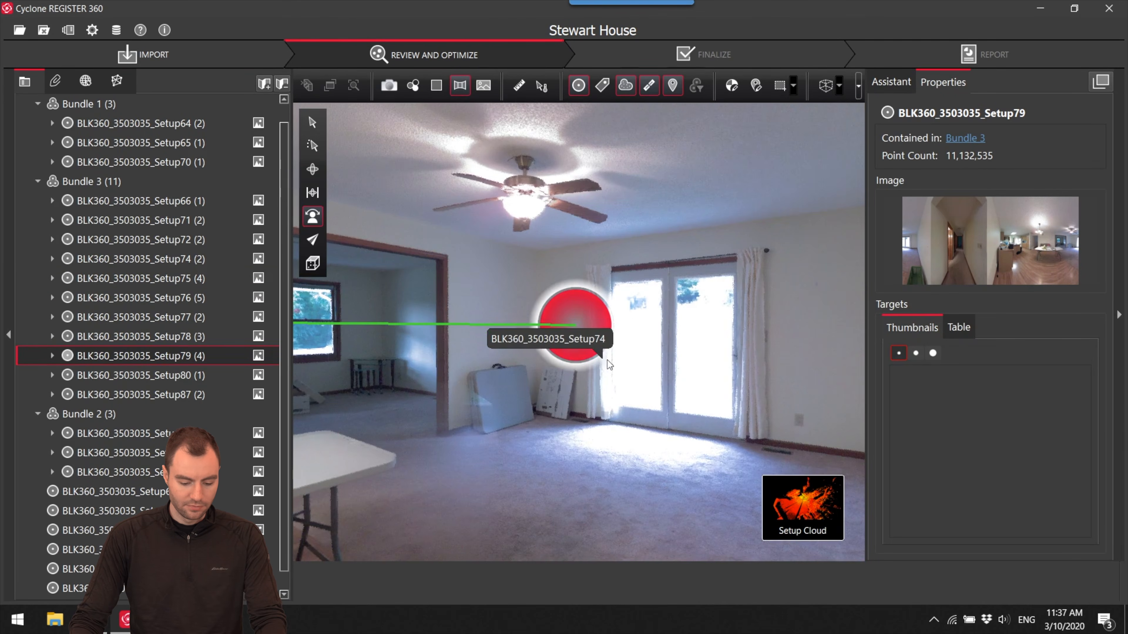
click(571, 361)
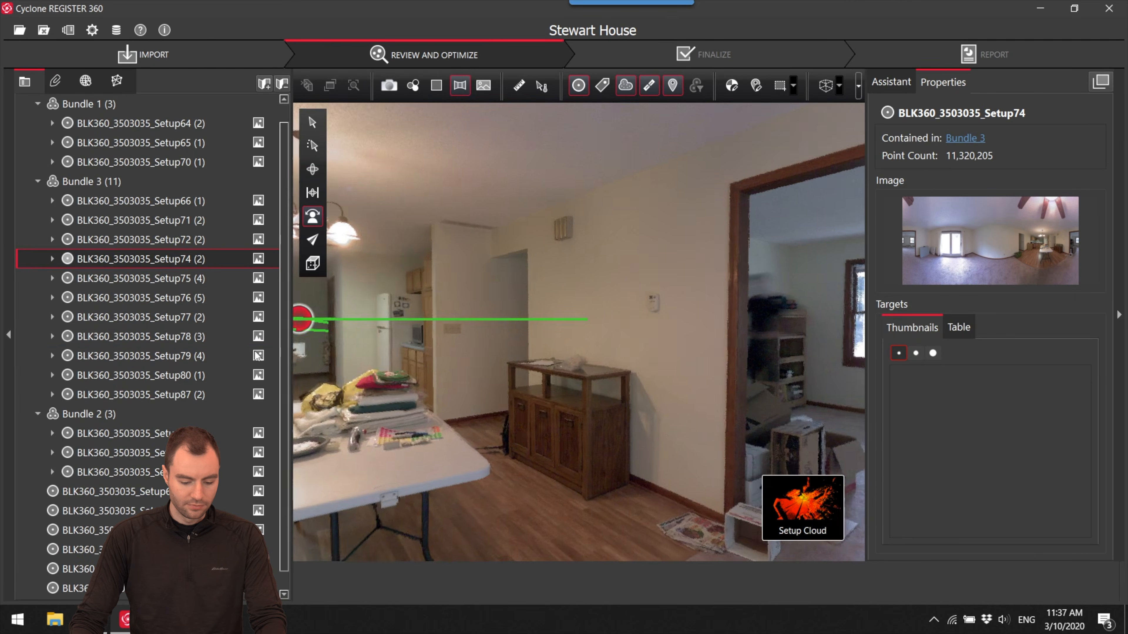
drag(257, 356, 454, 357)
- Return to the site map, select Setup78 in Bundle 3 and reposition the loose Setup73 closer to Bundle 2
click(725, 504)
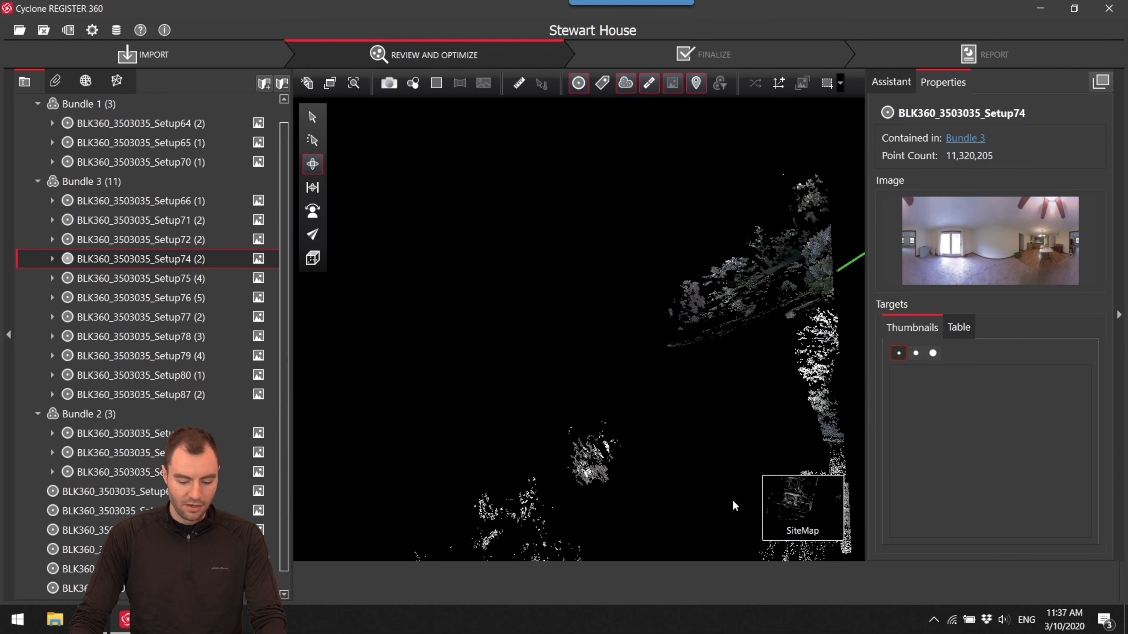
drag(552, 416, 723, 320)
click(724, 312)
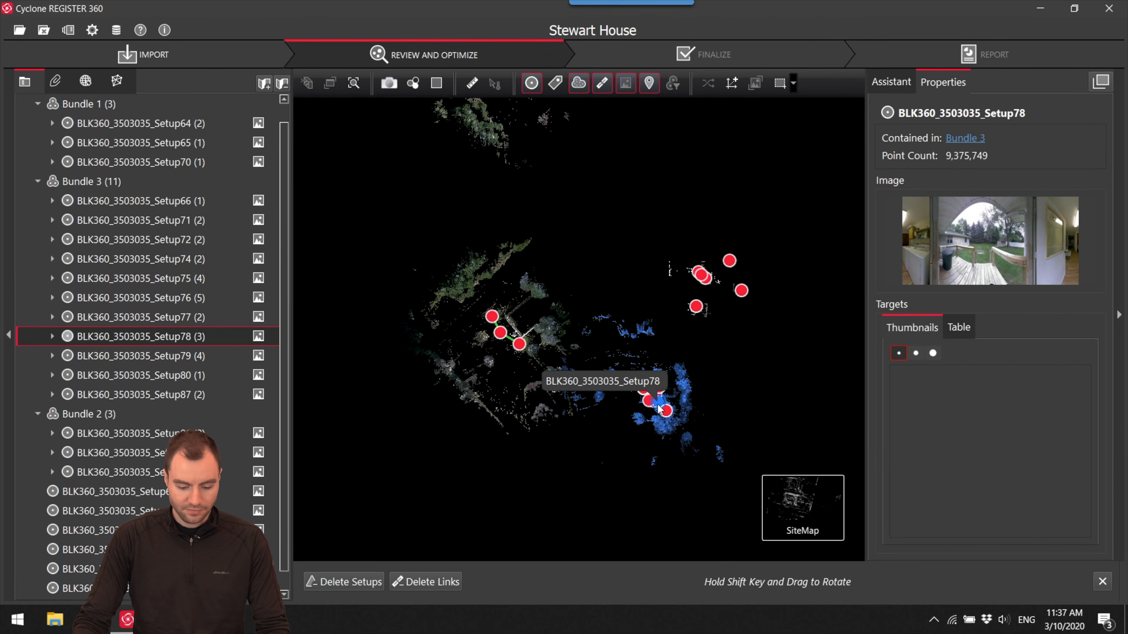
scroll(718, 302, up, 5)
drag(706, 316, 687, 360)
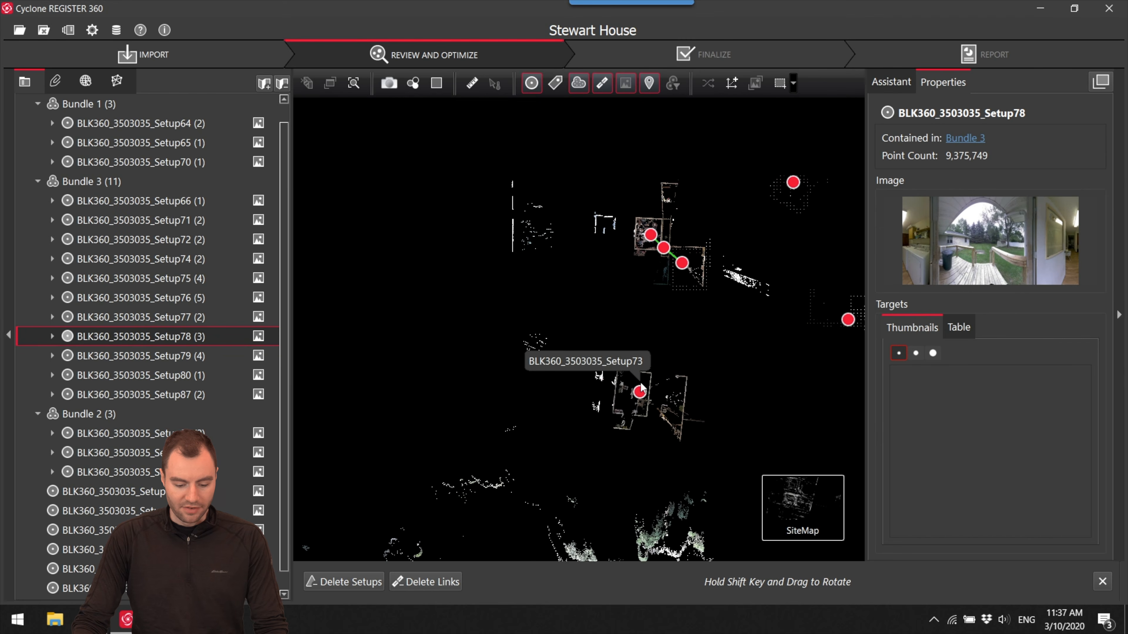
drag(640, 393, 622, 311)
- Locate the loose outdoor Setup67 and the closet Setup86 on the site map and check their panorama images
scroll(621, 310, down, 5)
scroll(517, 286, down, 5)
mouse_move(695, 347)
mouse_down()
mouse_move(517, 286)
mouse_move(578, 309)
mouse_up()
scroll(729, 316, up, 10)
drag(705, 343, 640, 430)
scroll(655, 312, down, 12)
scroll(656, 343, up, 1)
scroll(679, 309, up, 14)
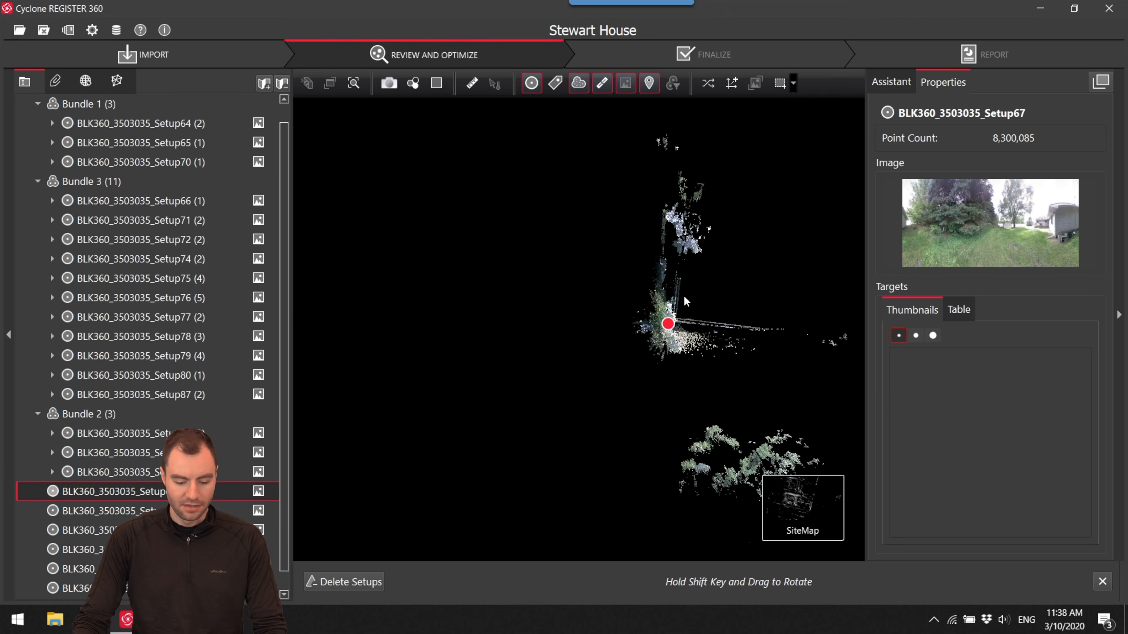
scroll(665, 324, down, 13)
drag(461, 324, 649, 325)
scroll(653, 324, up, 10)
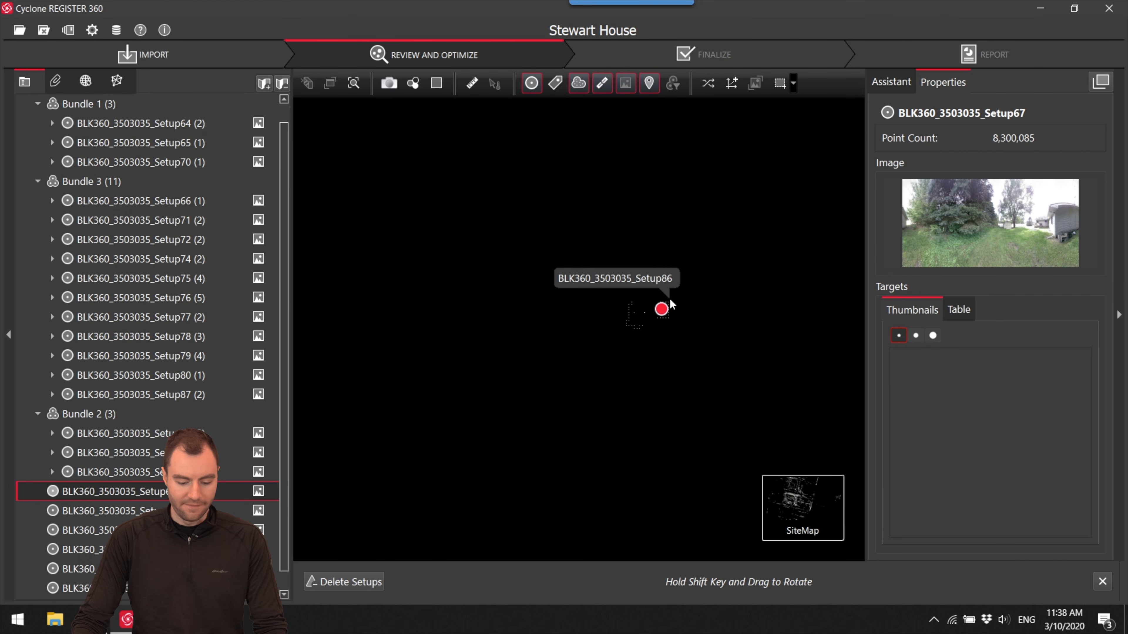
click(666, 298)
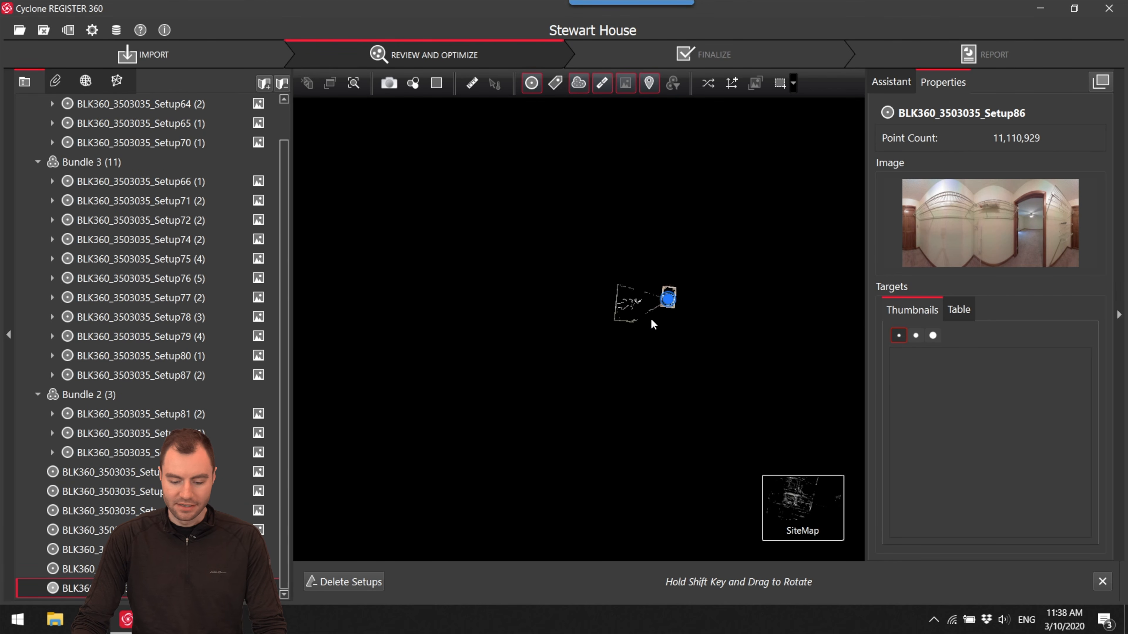
scroll(649, 222, down, 10)
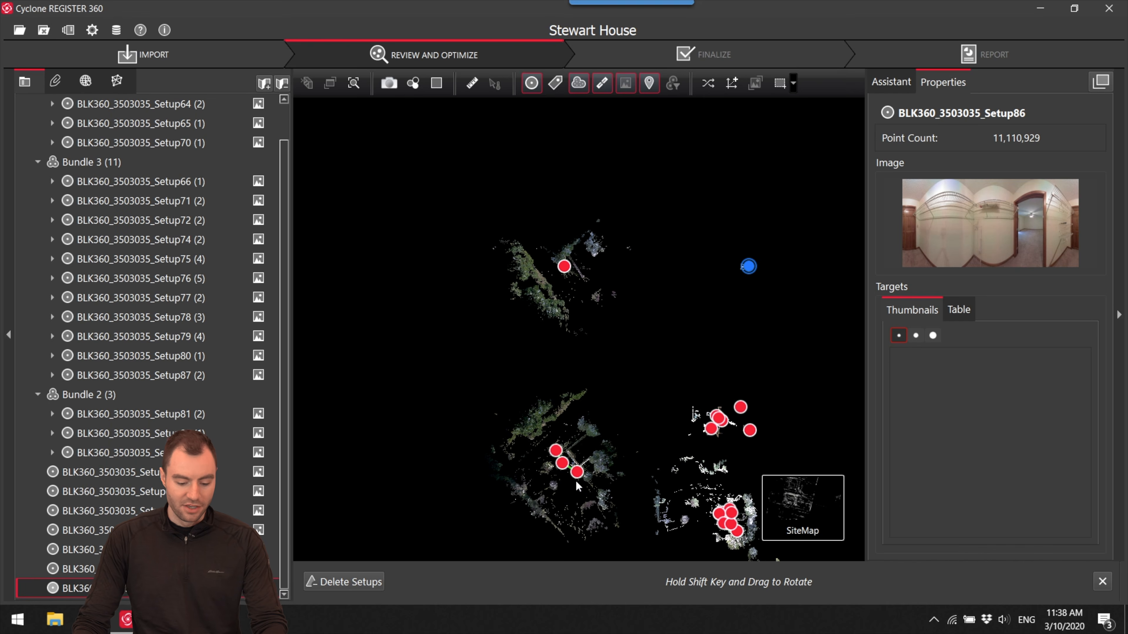
- Move Bundle 1 away from the interior setups and group the loose outdoor Setup69, Setup67 and Setup68 just north of it
drag(569, 470, 480, 418)
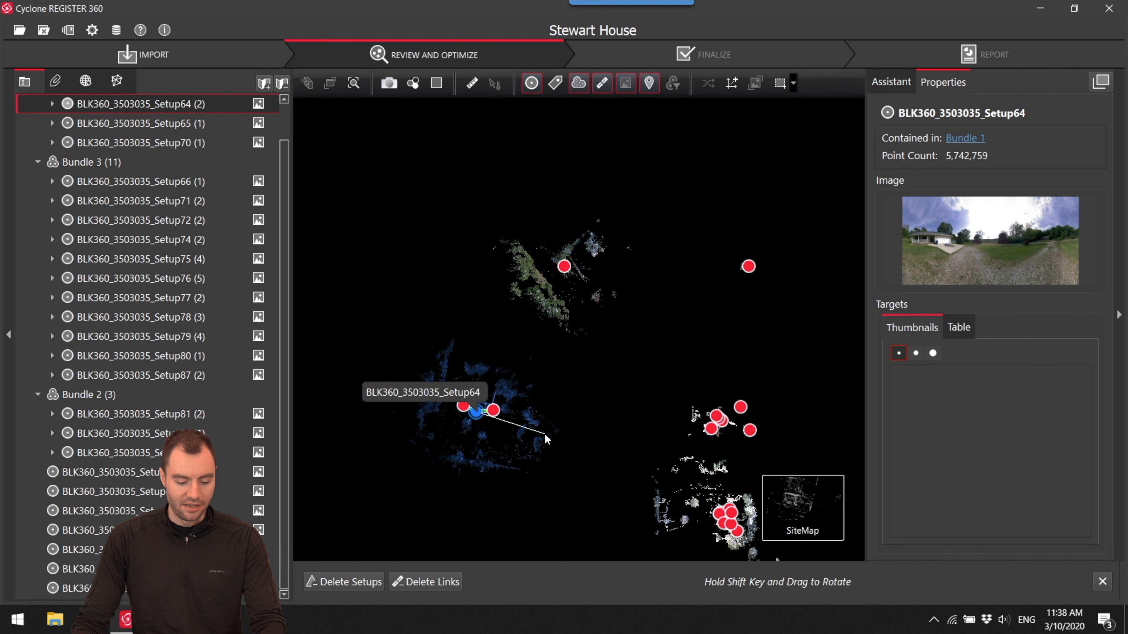
scroll(537, 408, down, 4)
drag(547, 429, 543, 407)
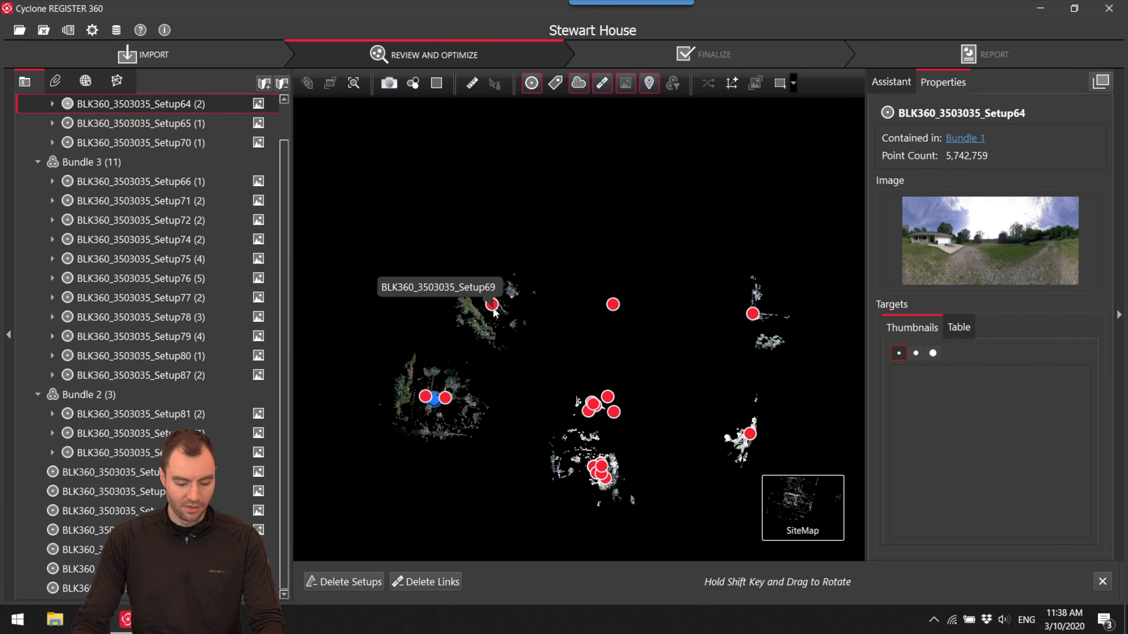
drag(494, 311, 405, 329)
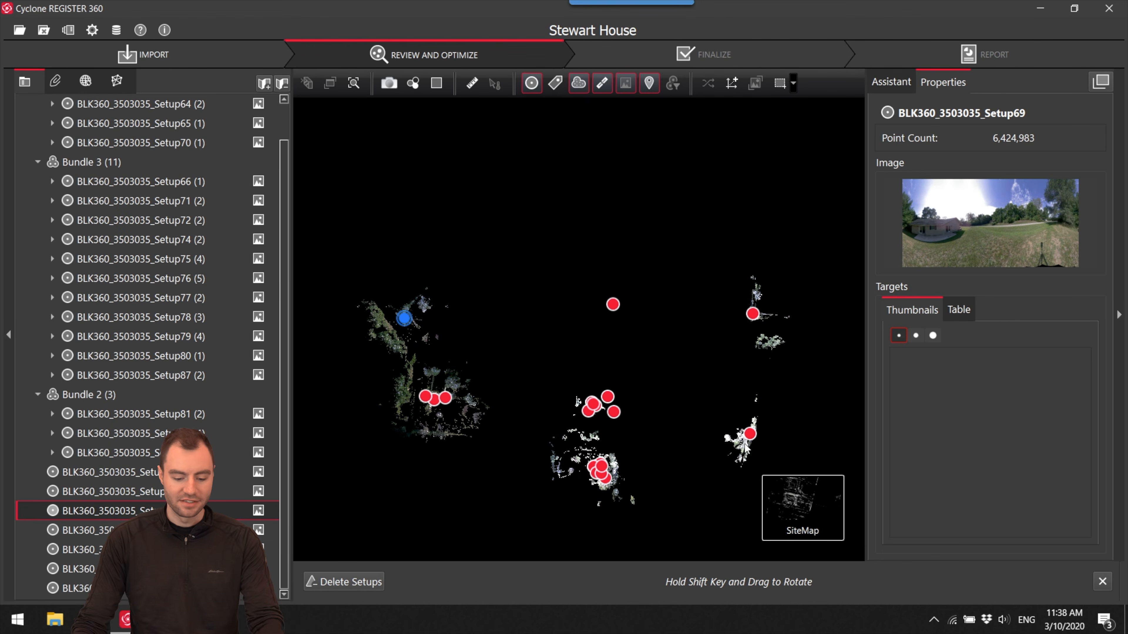
drag(742, 438, 441, 336)
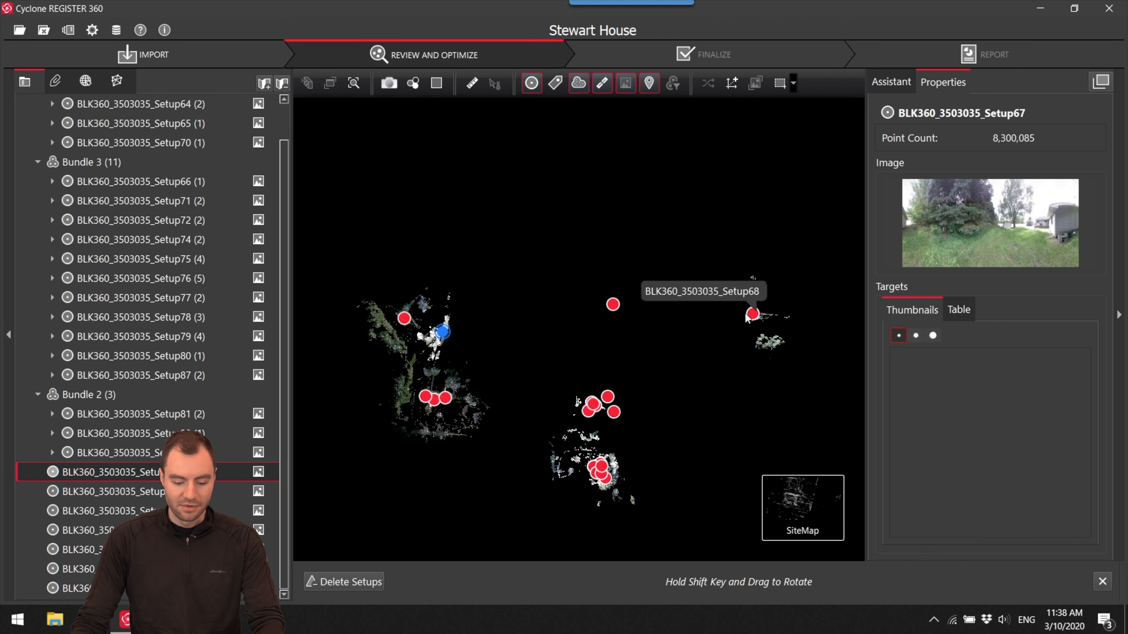
drag(754, 314, 445, 297)
- Delete Link 15 between Setup66 and Setup78, and move the freed Setup66 out of Bundle 3 towards Bundle 1
drag(628, 408, 645, 323)
scroll(637, 364, up, 8)
drag(675, 415, 738, 238)
scroll(658, 336, down, 1)
click(621, 347)
scroll(649, 335, up, 6)
drag(656, 326, 671, 271)
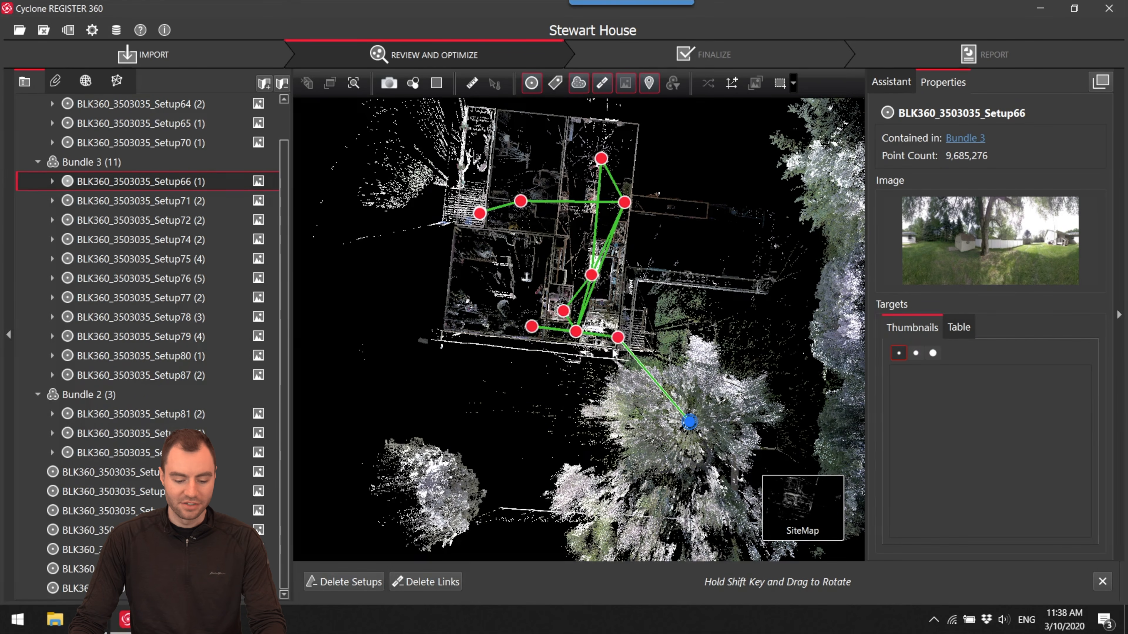
scroll(612, 342, up, 3)
click(626, 348)
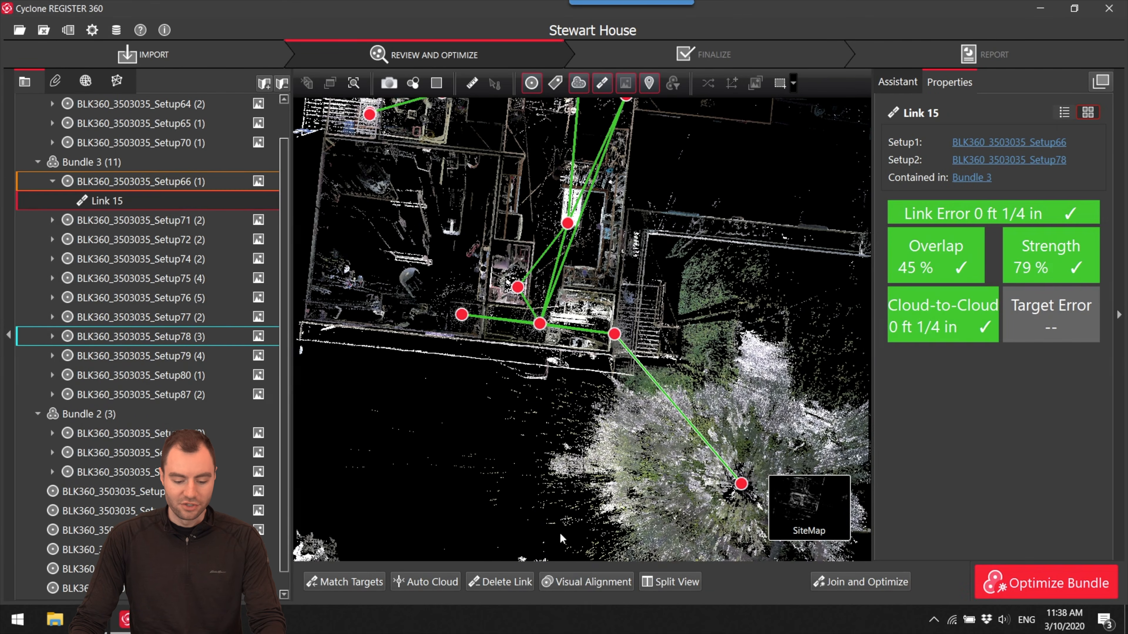
click(506, 582)
scroll(746, 222, down, 6)
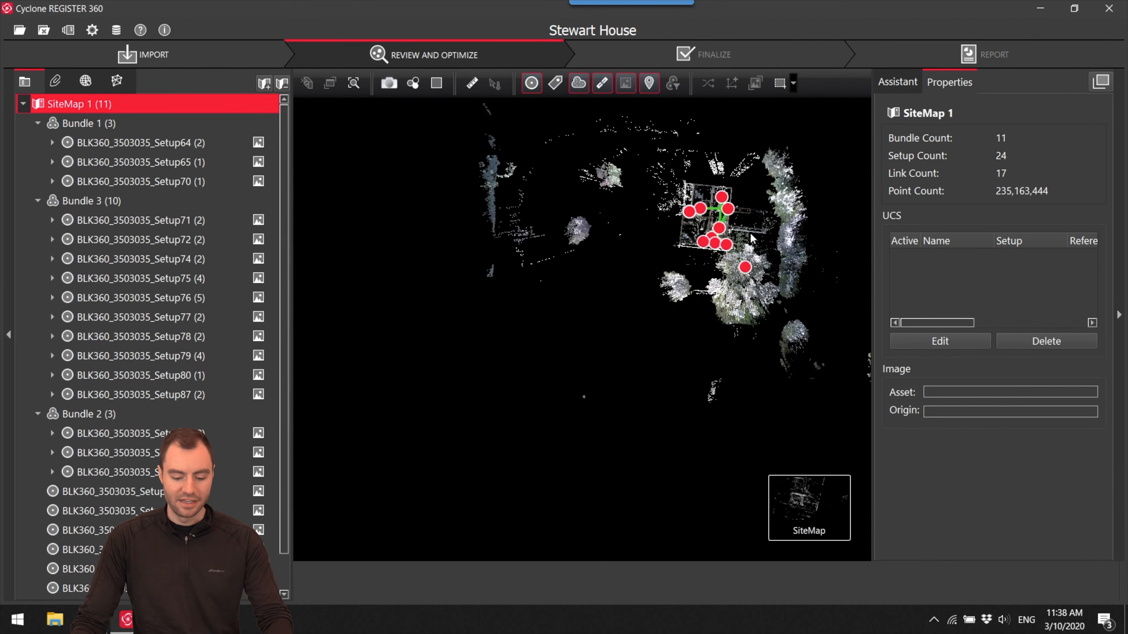
drag(770, 251, 530, 325)
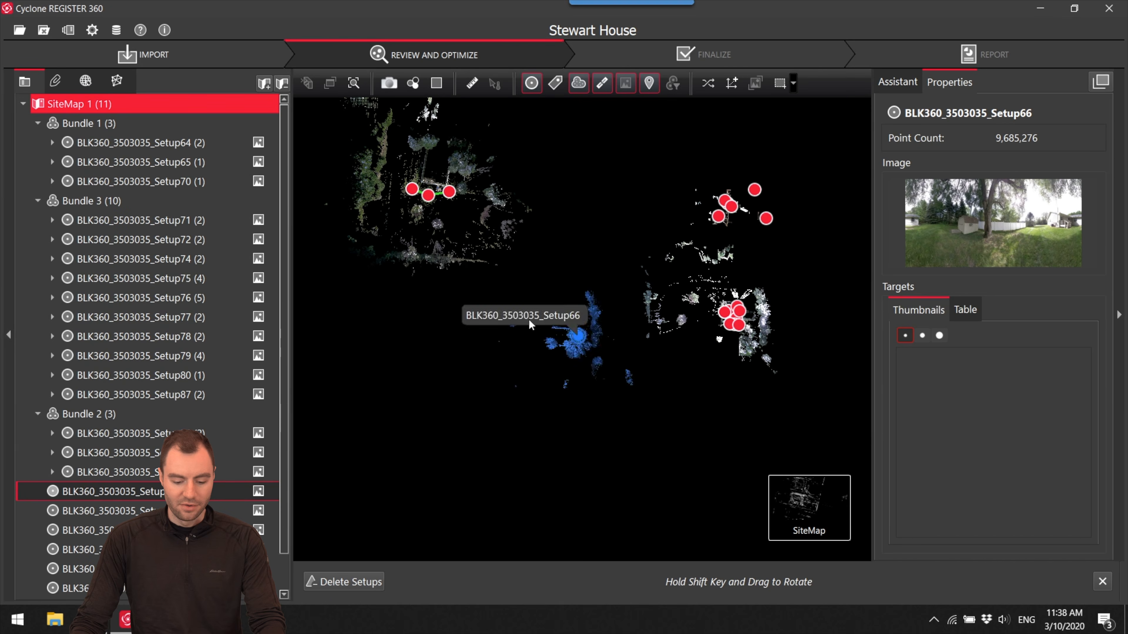
- Show Setup78 on the deck in the cloud viewer, look around the backyard and return to the site map
scroll(645, 363, up, 10)
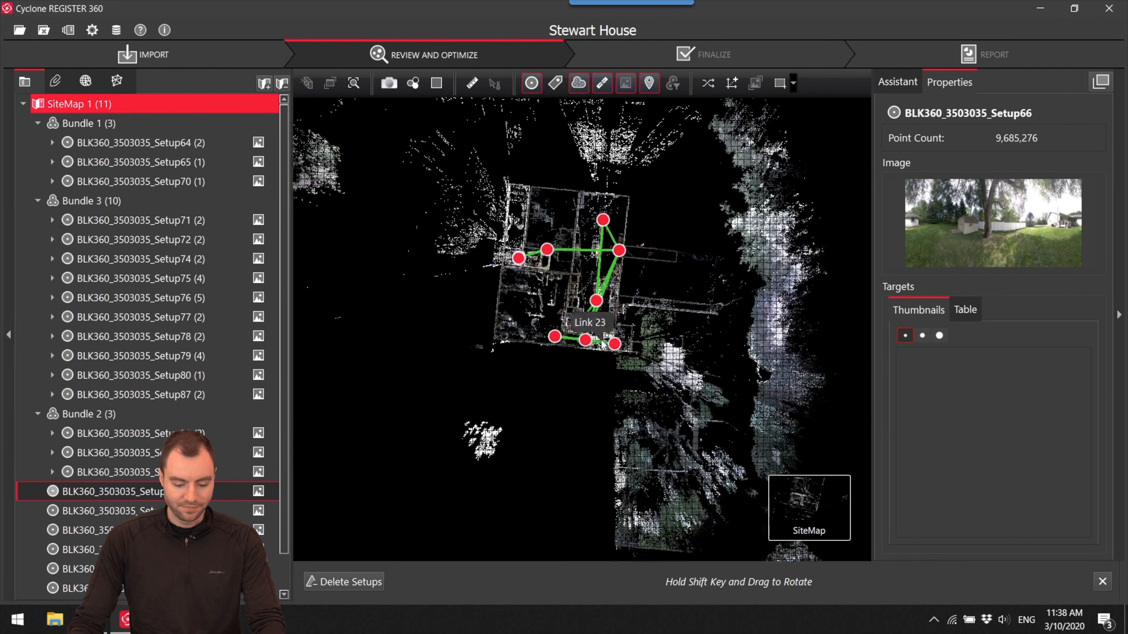
scroll(645, 363, down, 2)
shift+drag(613, 423, 681, 301)
scroll(609, 393, up, 2)
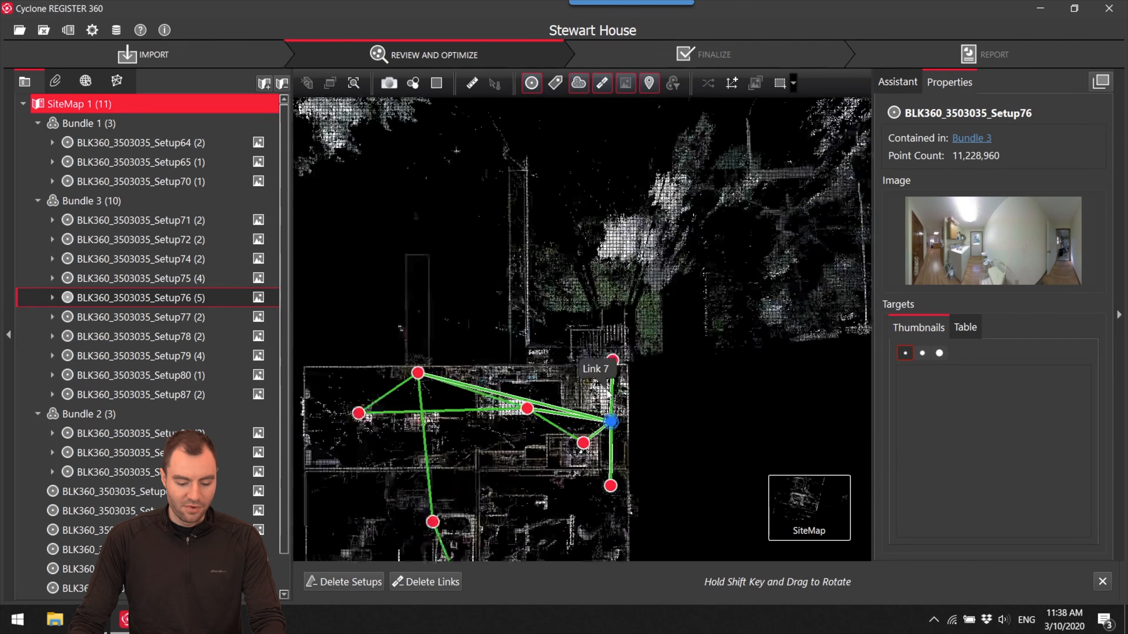
double_click(609, 323)
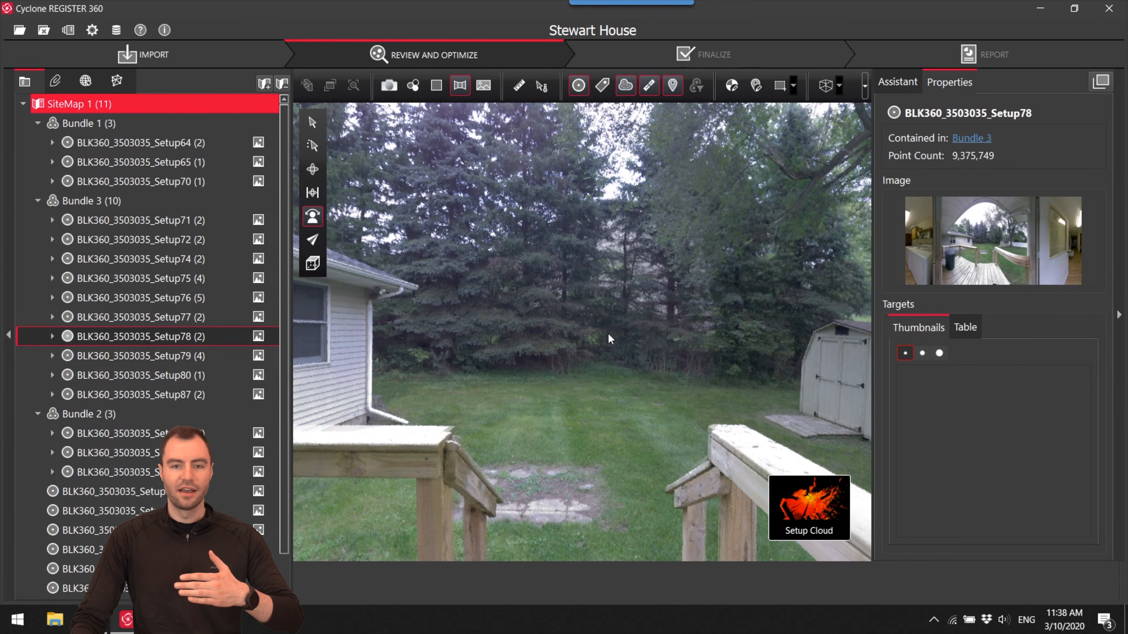
drag(694, 295, 990, 327)
mouse_move(809, 511)
click(729, 514)
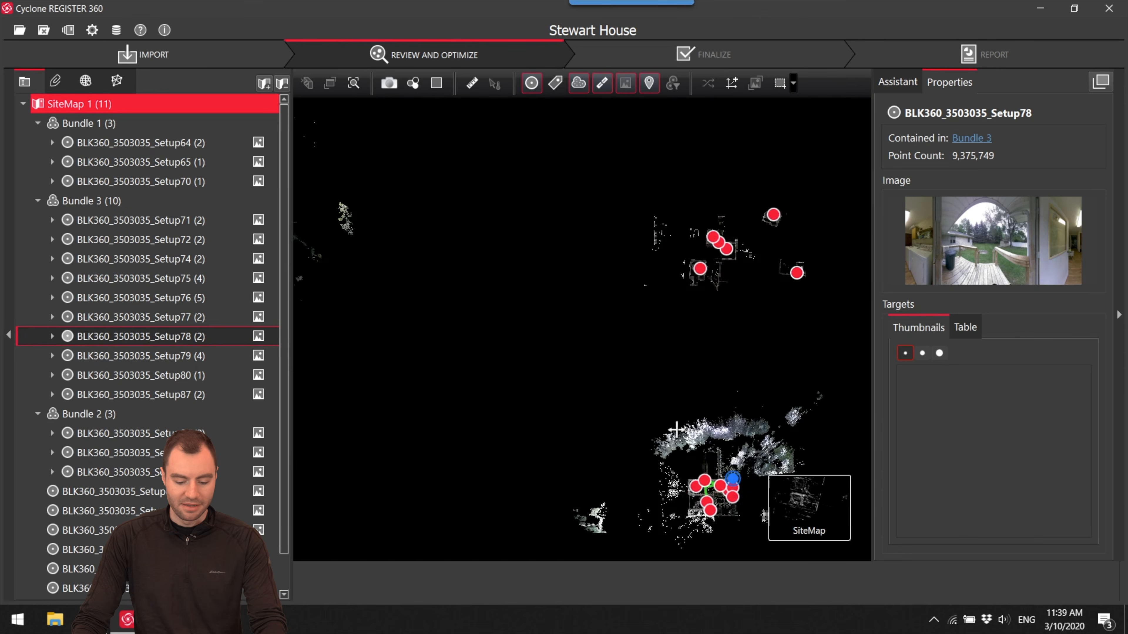
- Delete Link 23 between Setup77 and Setup78 and Link 7 between Setup76 and Setup78
scroll(601, 289, up, 8)
click(605, 300)
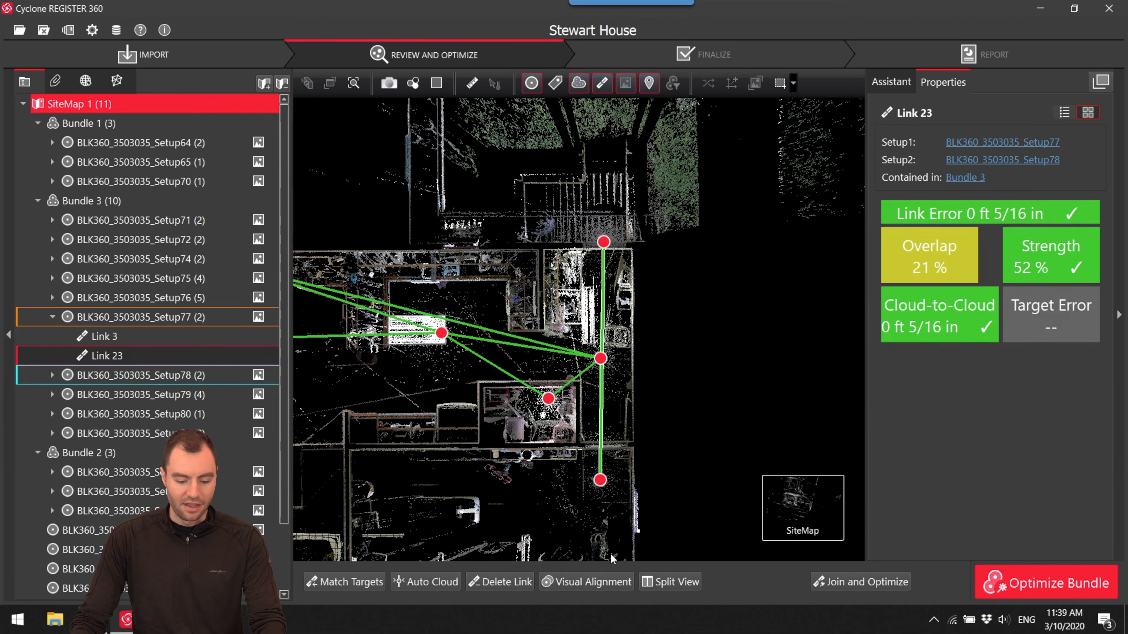
click(507, 582)
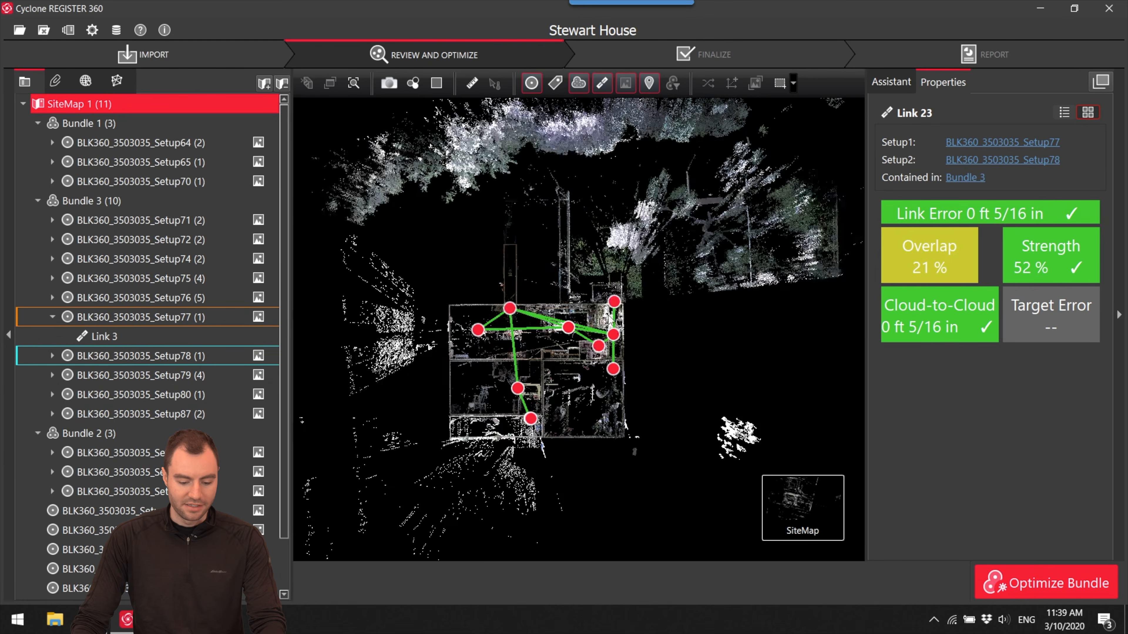
click(622, 321)
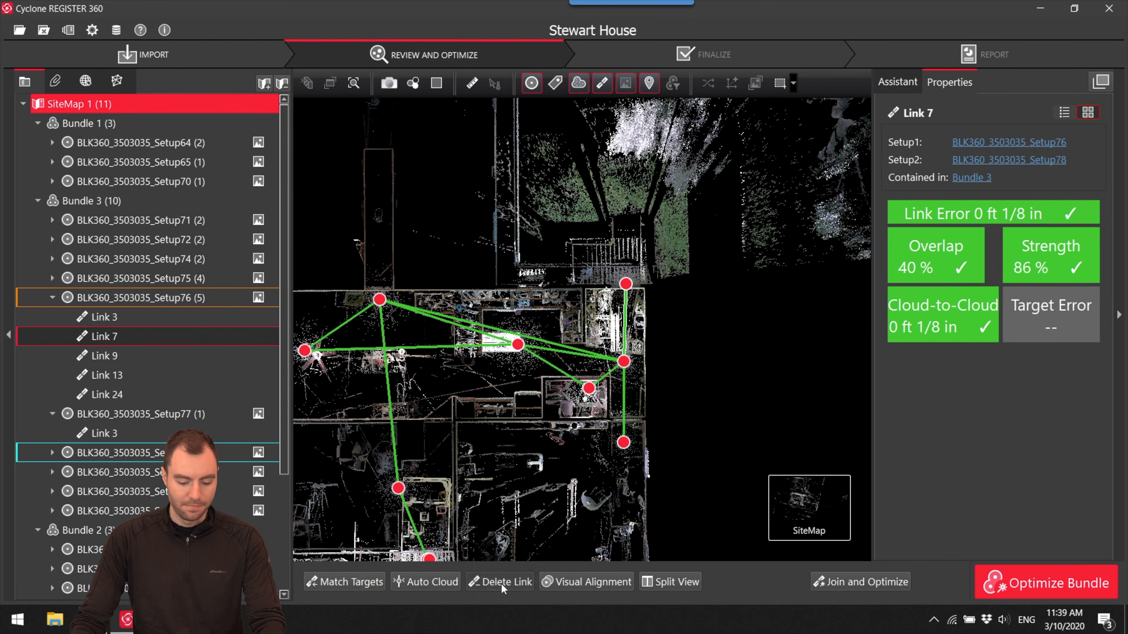
click(500, 583)
- Move the unlinked Setup78 well away from Bundle 3 into the empty area between Bundle 1 and Bundle 2
drag(626, 280, 647, 205)
scroll(660, 242, down, 10)
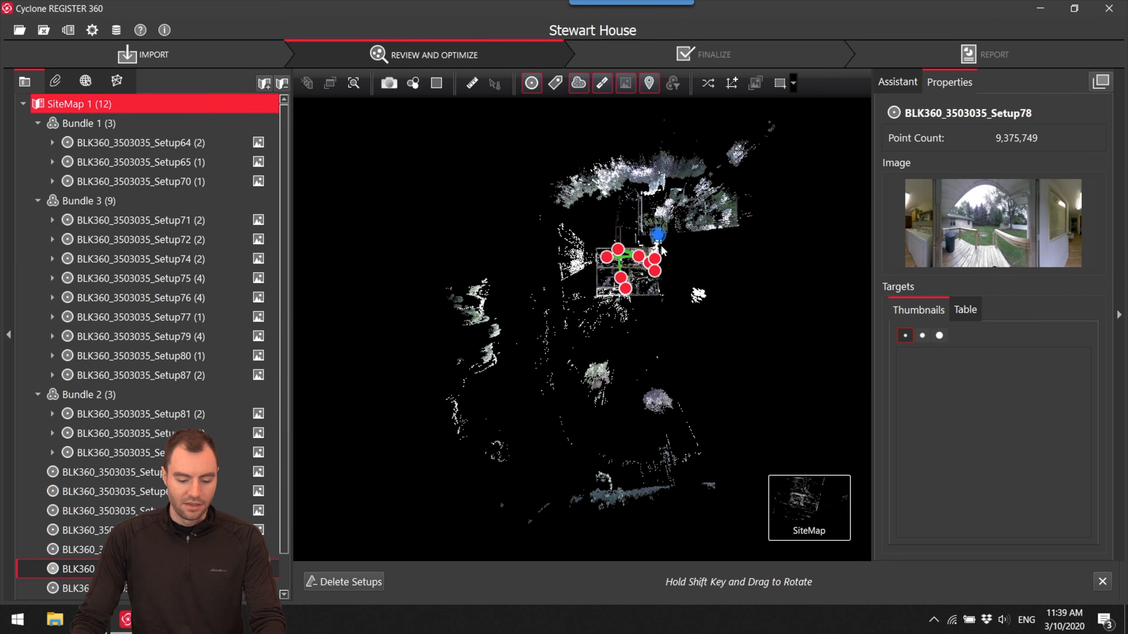
middle_drag(666, 257, 737, 263)
scroll(739, 265, down, 3)
middle_drag(580, 296, 633, 354)
scroll(720, 298, down, 5)
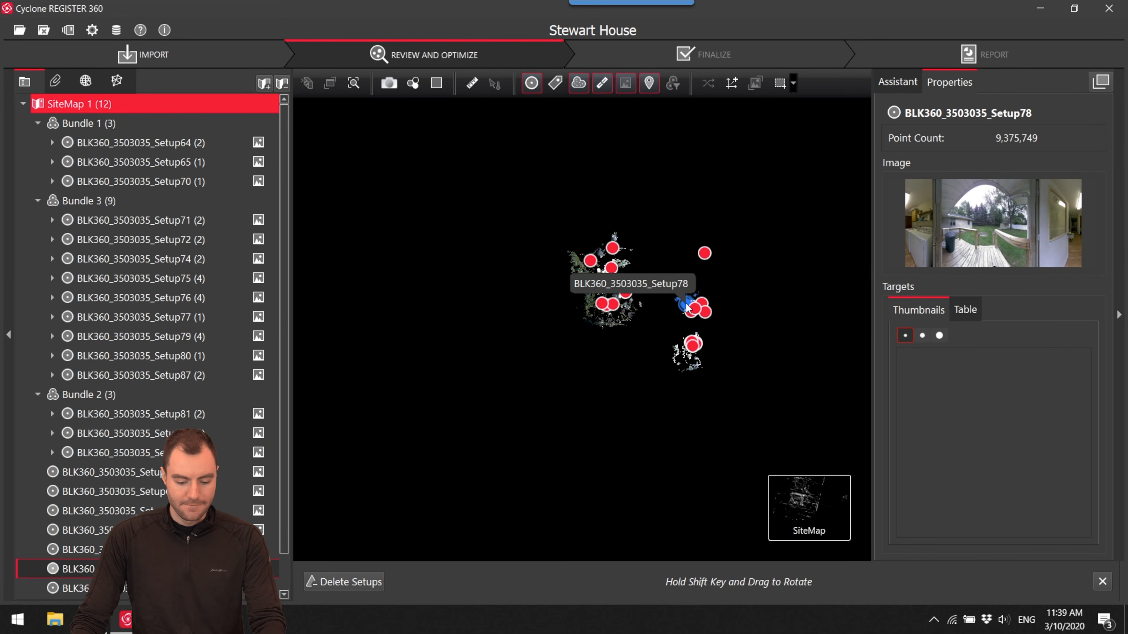
scroll(675, 287, up, 5)
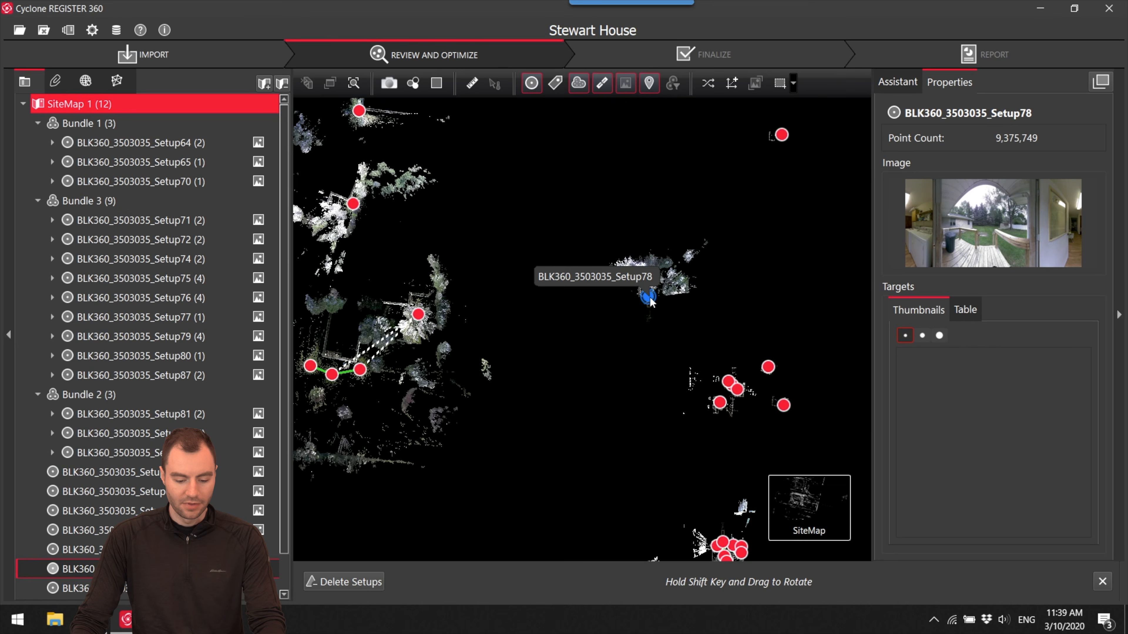
scroll(648, 296, up, 5)
mouse_move(649, 297)
mouse_down()
mouse_move(647, 191)
mouse_move(637, 208)
mouse_up()
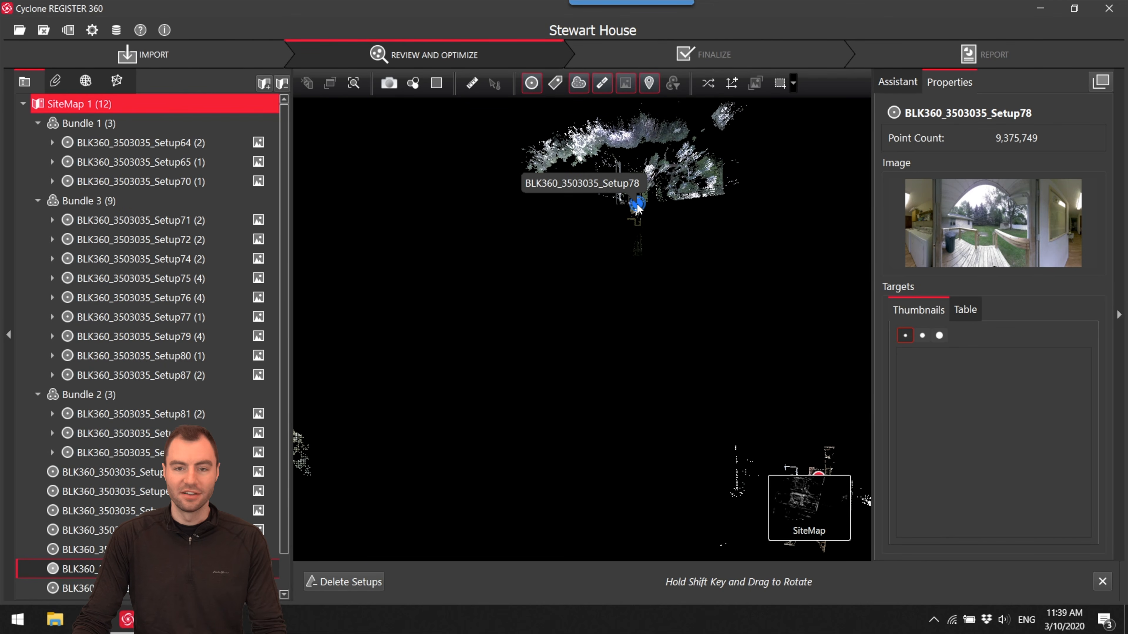
- Shift the loose outdoor Setup67 slightly sideways within the group near Bundle 1, between Setup68 and Setup66
scroll(637, 208, down, 5)
scroll(644, 246, up, 10)
scroll(675, 306, down, 8)
scroll(617, 344, down, 5)
drag(520, 351, 571, 200)
scroll(595, 222, down, 3)
drag(461, 253, 666, 321)
drag(712, 363, 579, 318)
scroll(706, 367, up, 13)
drag(651, 283, 463, 469)
scroll(587, 409, down, 11)
drag(500, 414, 685, 446)
scroll(727, 329, down, 5)
scroll(577, 310, up, 9)
drag(615, 386, 617, 481)
scroll(623, 401, down, 4)
click(640, 355)
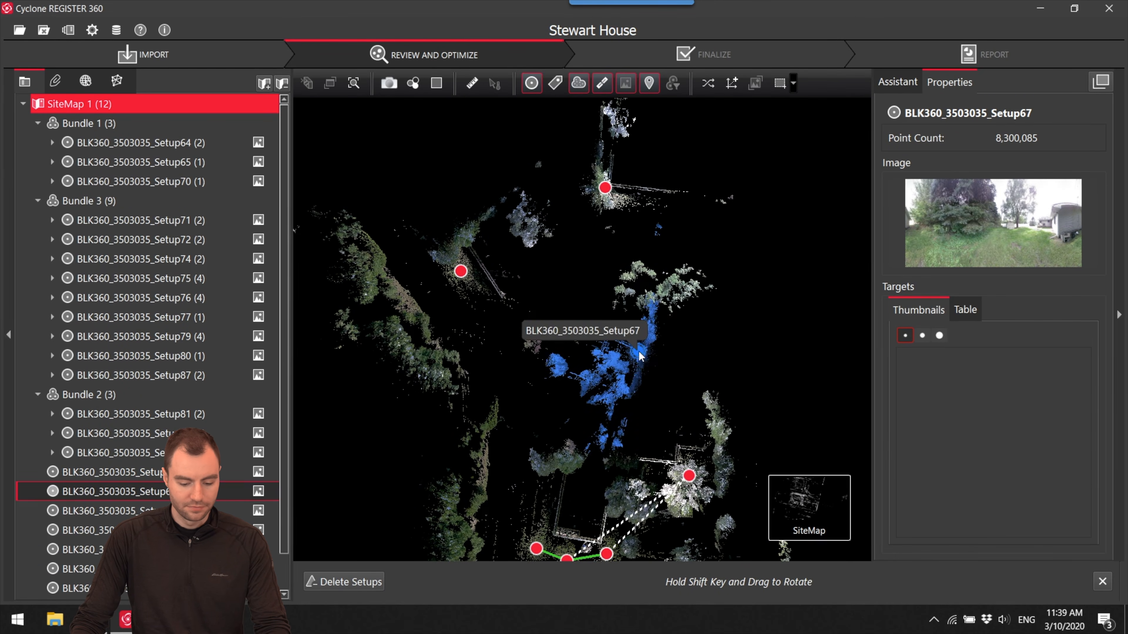
- Select the loose outdoor Setup68, Setup69, Setup66, Setup67 and Setup78 in turn to check their panorama images
click(605, 188)
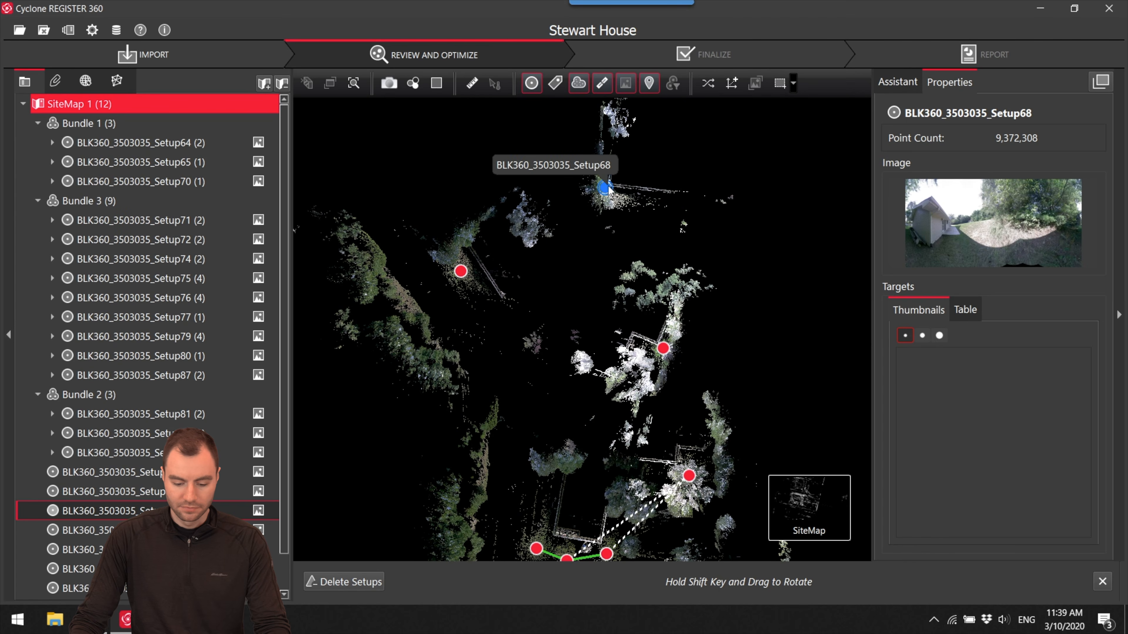
click(462, 273)
mouse_move(558, 255)
mouse_down()
mouse_move(484, 215)
mouse_move(452, 141)
mouse_up()
drag(579, 252, 583, 198)
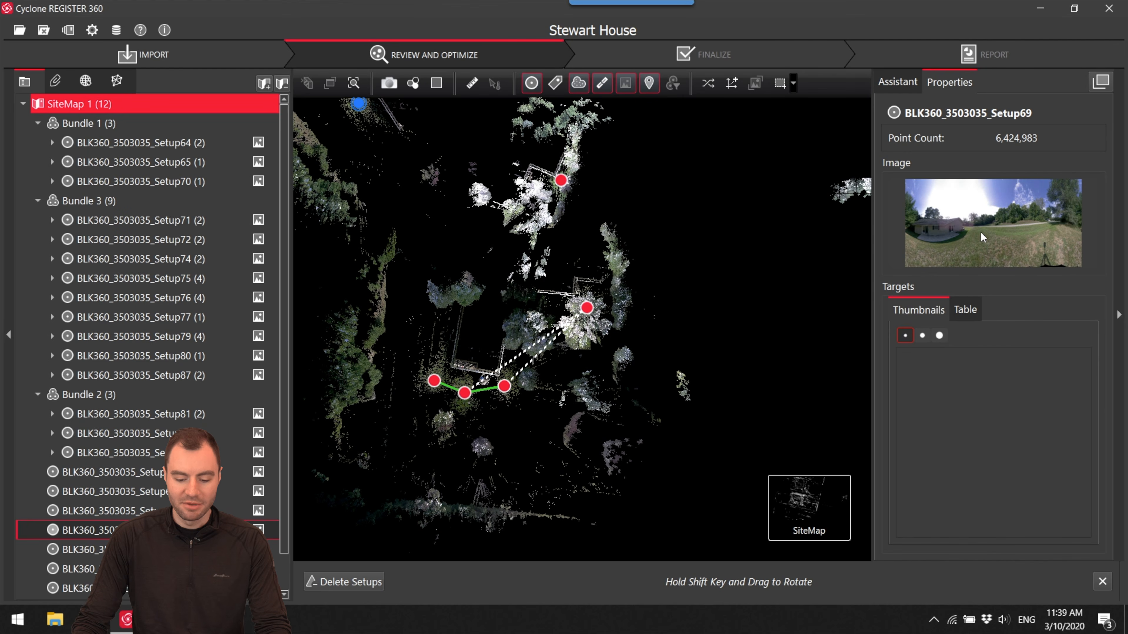
click(587, 307)
drag(587, 311, 606, 369)
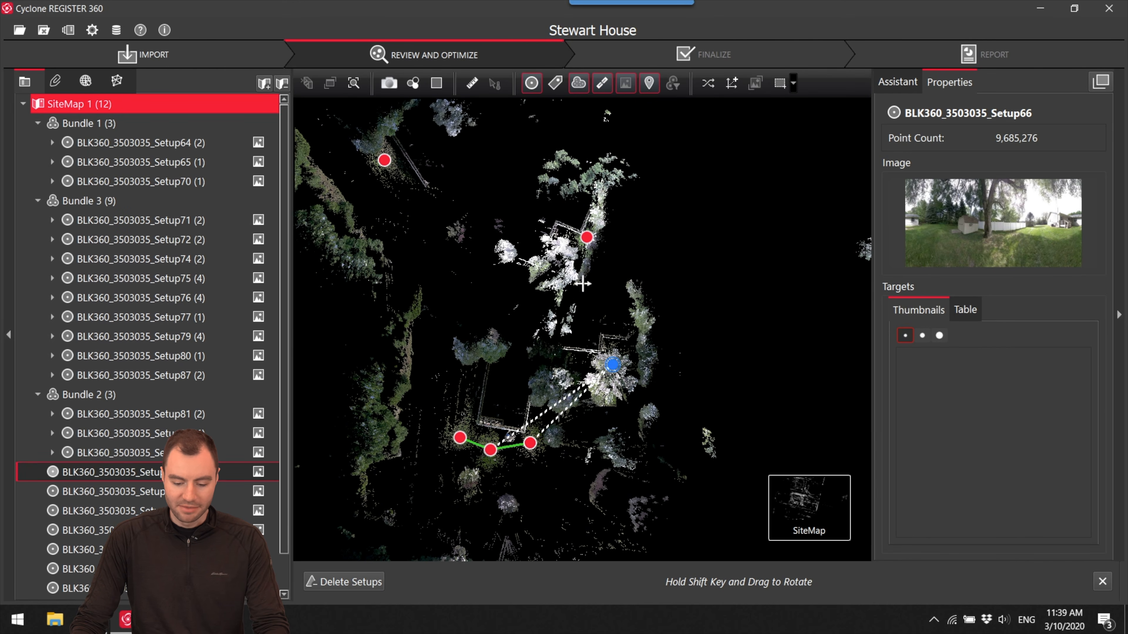
click(581, 238)
drag(643, 262, 476, 245)
click(757, 262)
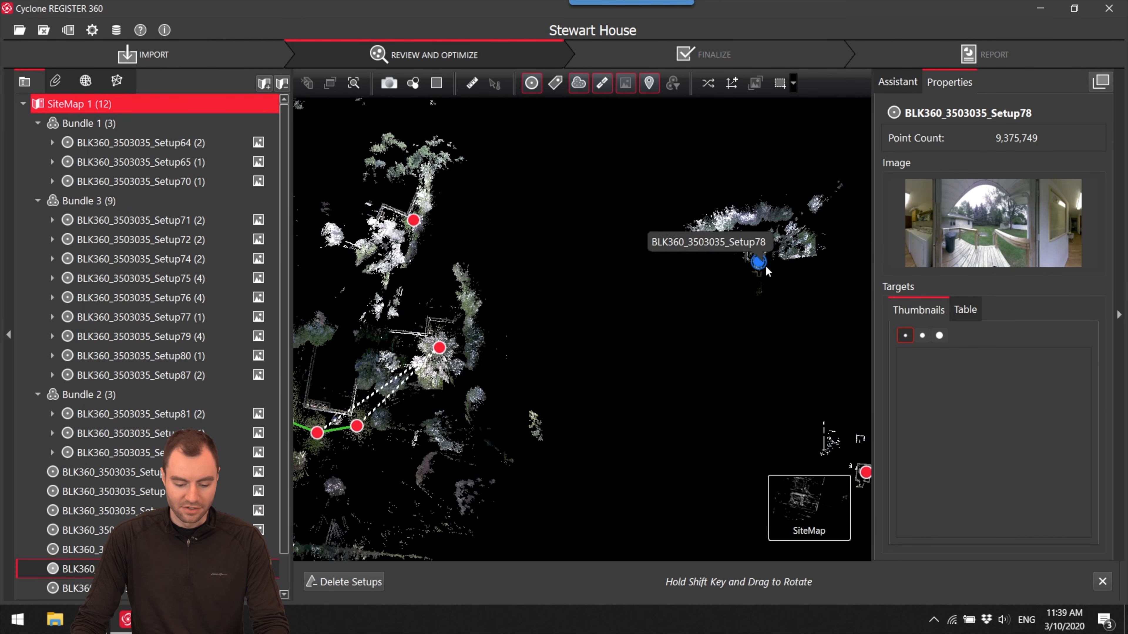
- Select the loose indoor Setup83 and Setup85 near Bundle 2 to check which rooms they show
mouse_move(781, 307)
mouse_down()
mouse_move(760, 305)
mouse_move(578, 173)
mouse_up()
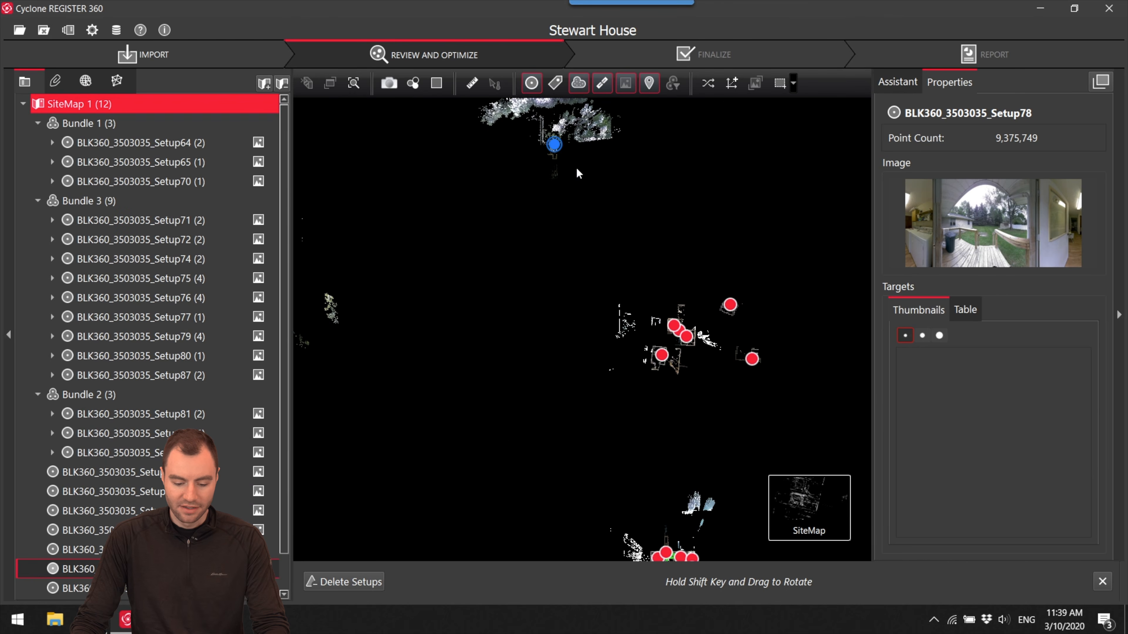
click(730, 306)
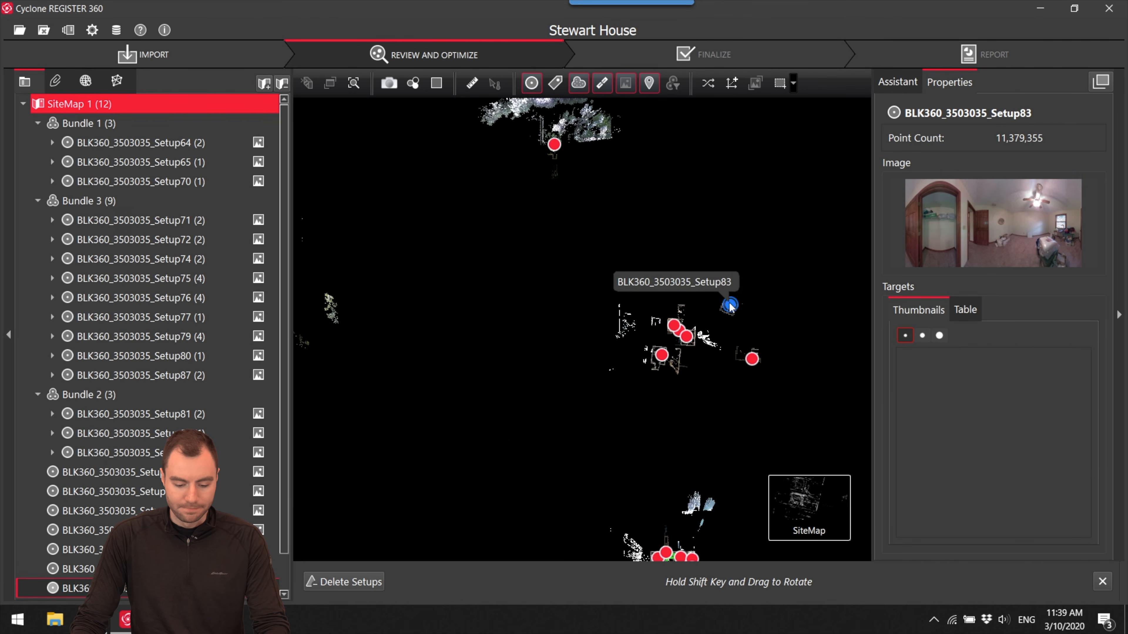
click(749, 360)
- Delete Link 20 between the bathroom Setup80 and the porch Setup71 in Bundle 3
drag(747, 411, 710, 243)
scroll(634, 411, up, 6)
drag(634, 410, 627, 146)
scroll(657, 387, up, 4)
scroll(624, 208, down, 4)
scroll(606, 254, down, 2)
scroll(620, 255, up, 5)
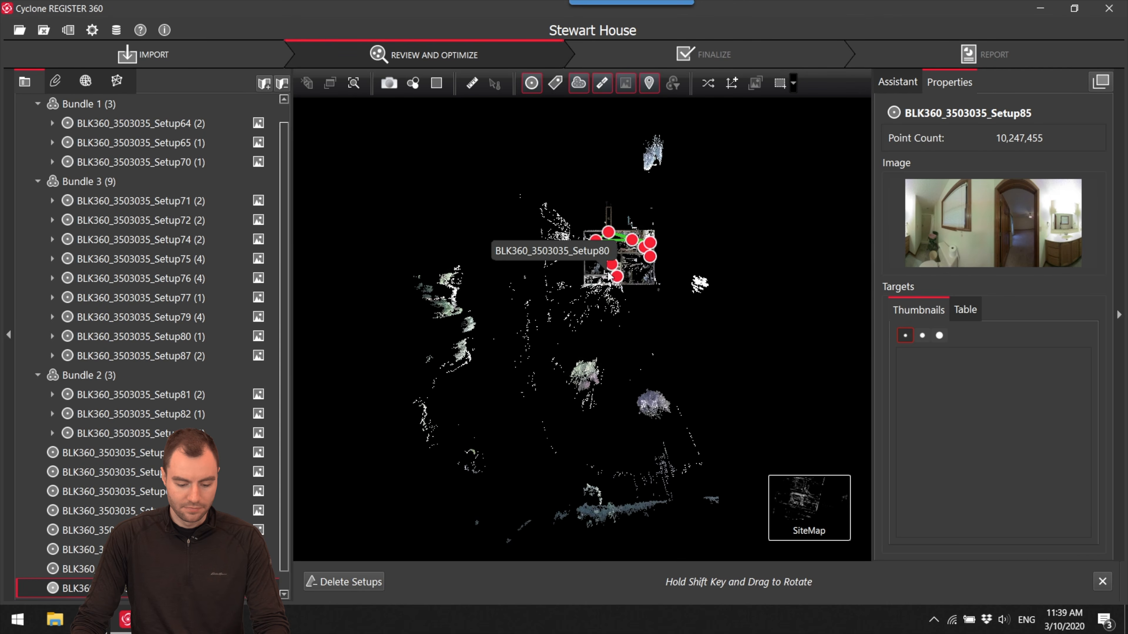
click(625, 257)
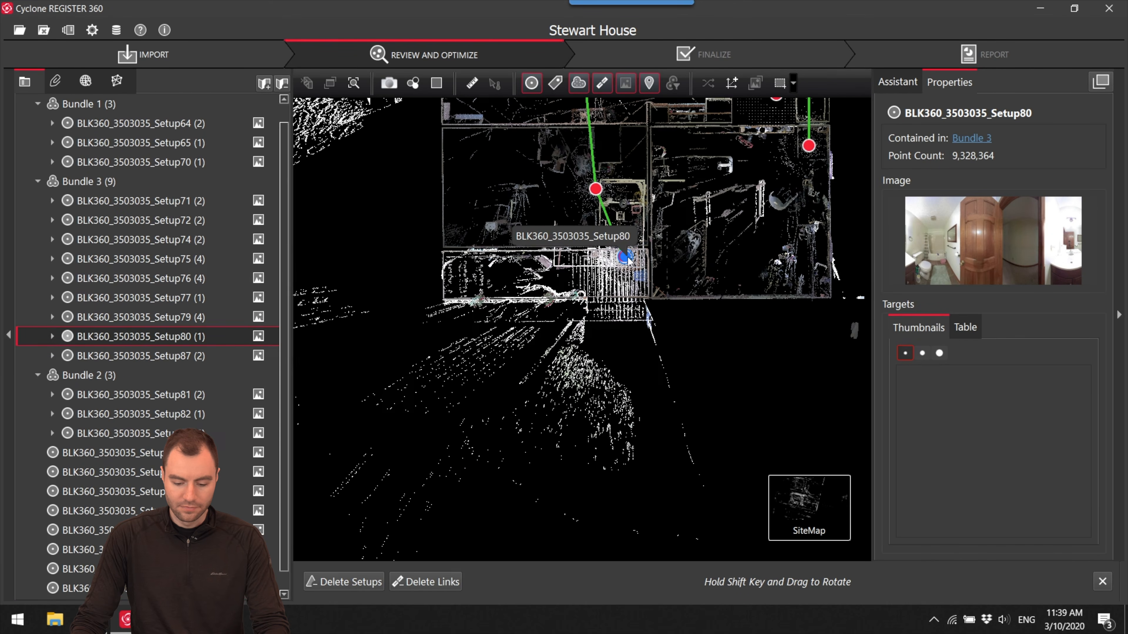
scroll(632, 257, up, 6)
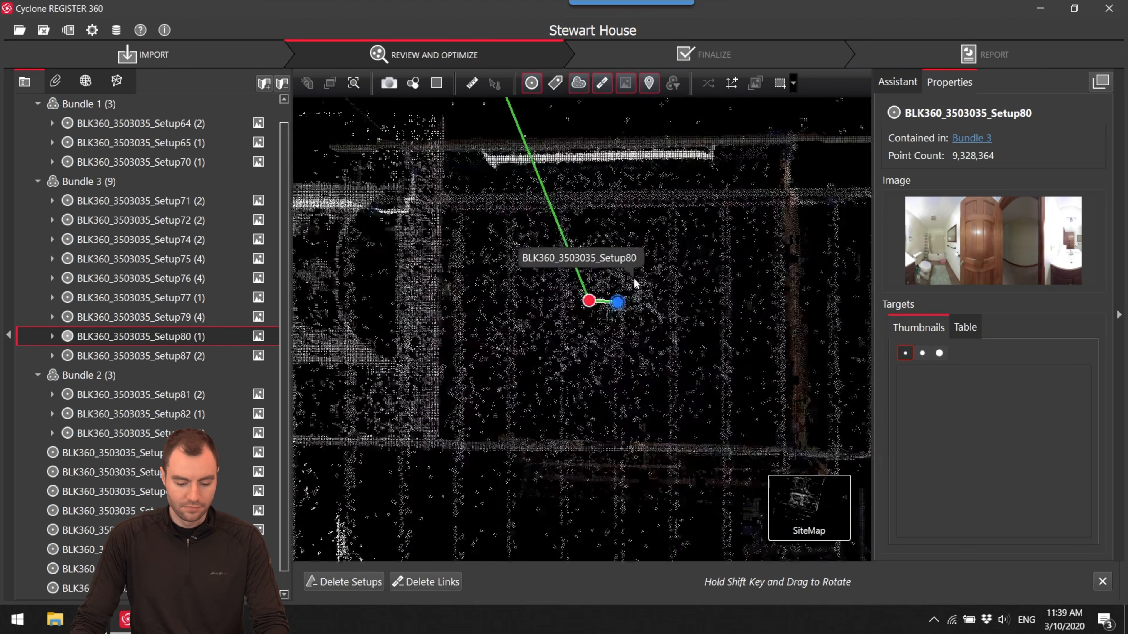
click(530, 328)
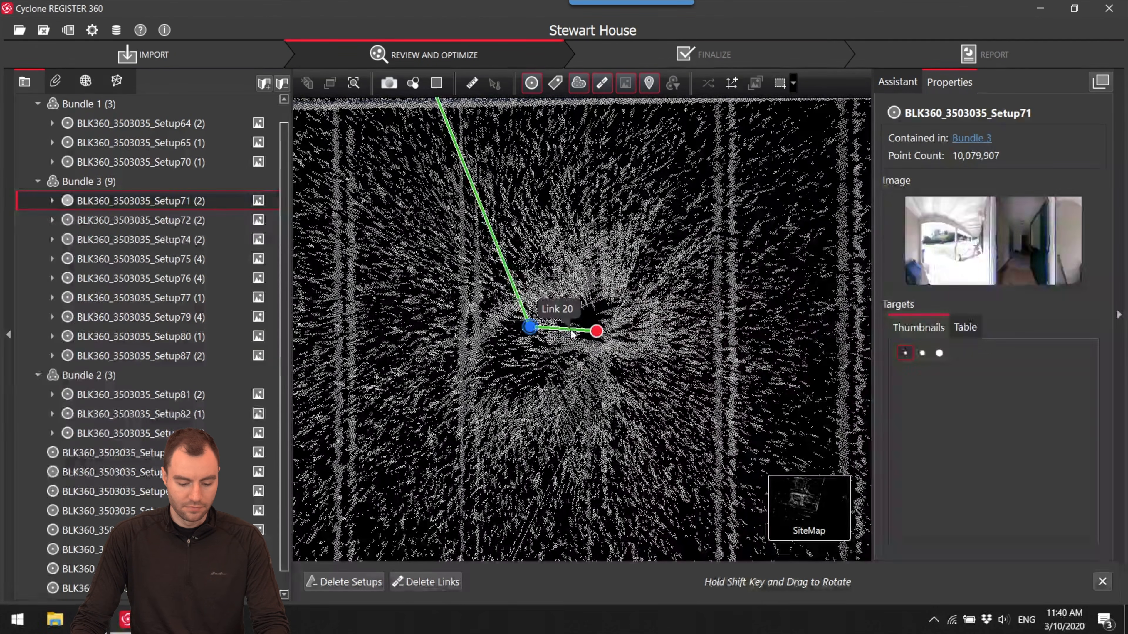
click(557, 328)
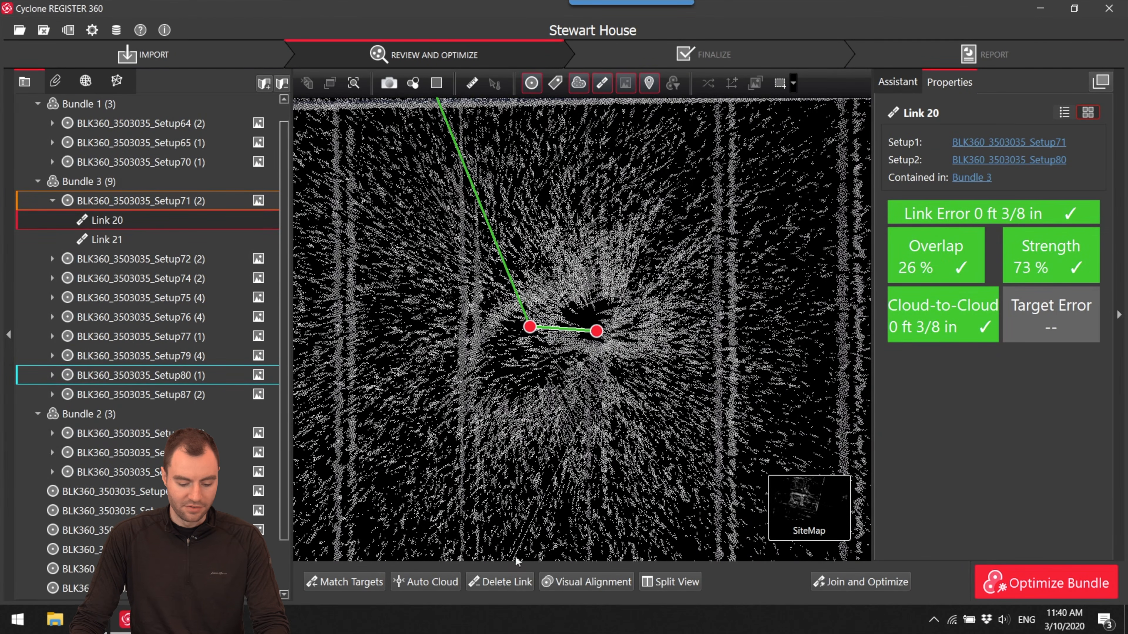
click(510, 581)
- Move the unlinked Setup80 out of the house plan into the empty space beside Bundle 3
scroll(592, 353, down, 8)
double_click(577, 353)
drag(577, 353, 509, 136)
drag(578, 354, 721, 286)
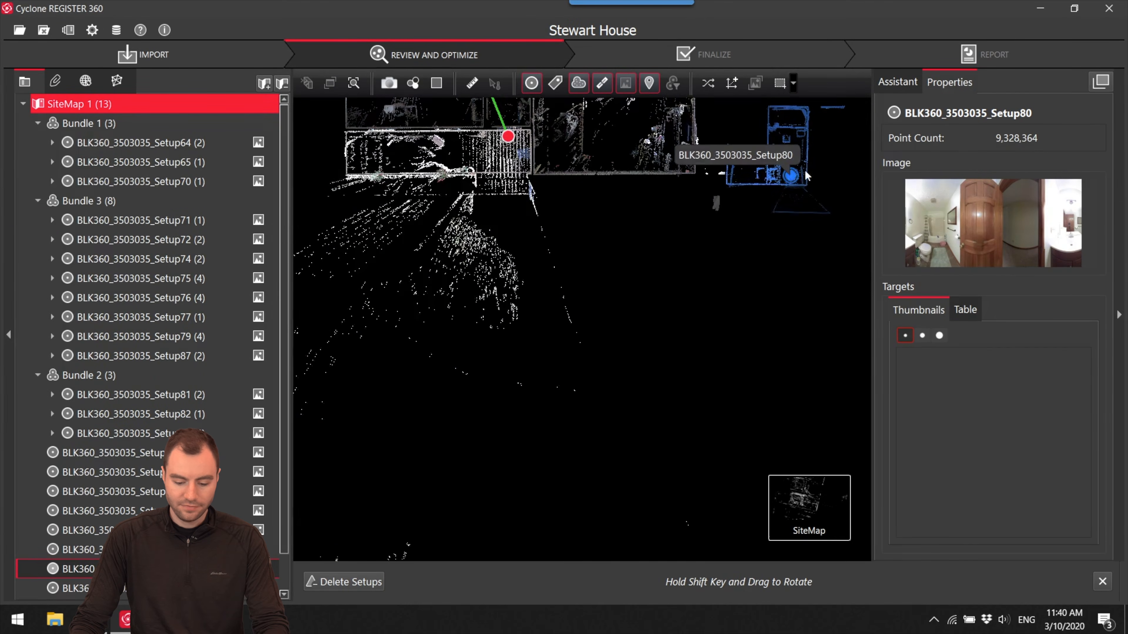
- Open the porch Setup71 from Bundle 3 to examine its panorama and surroundings, then return to the SiteMap
scroll(745, 373, up, 10)
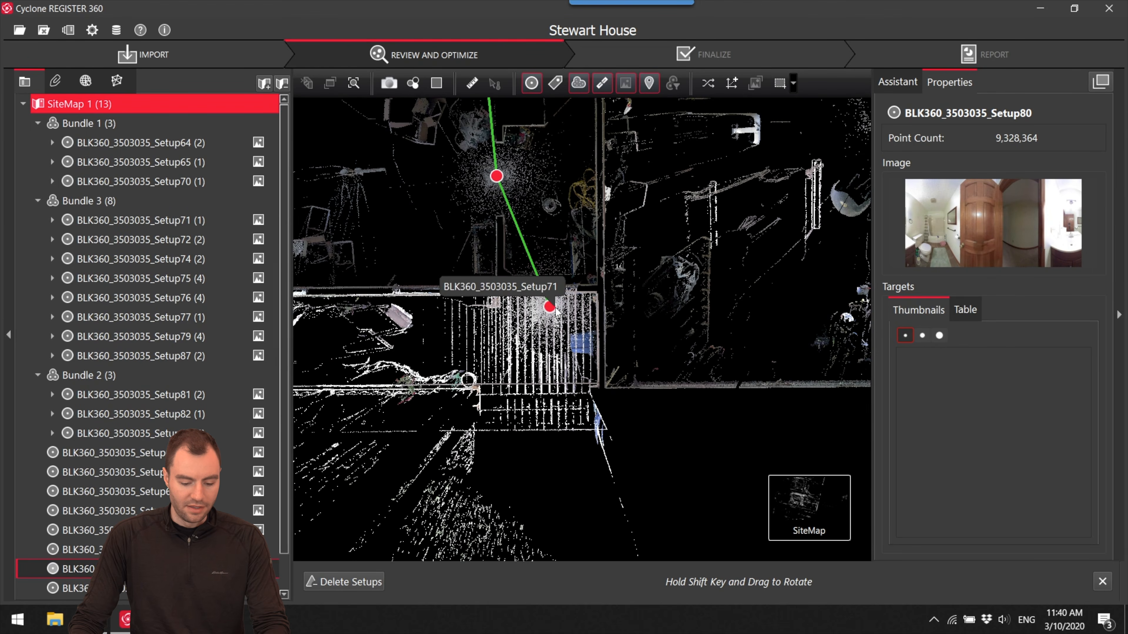
double_click(551, 307)
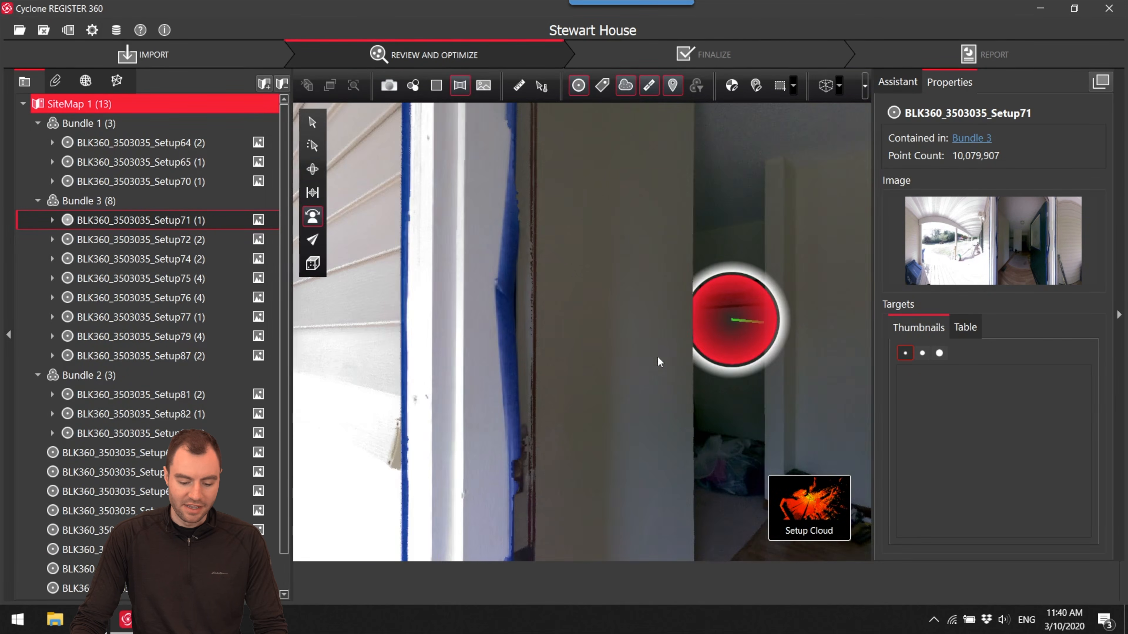
drag(660, 362, 666, 400)
mouse_move(792, 543)
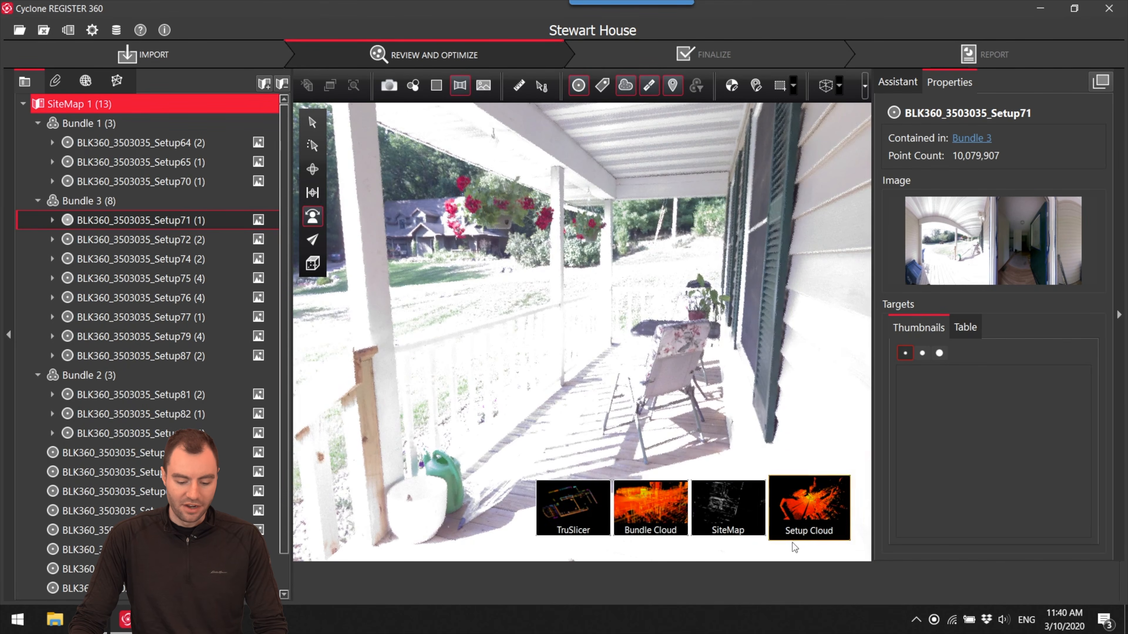
click(730, 531)
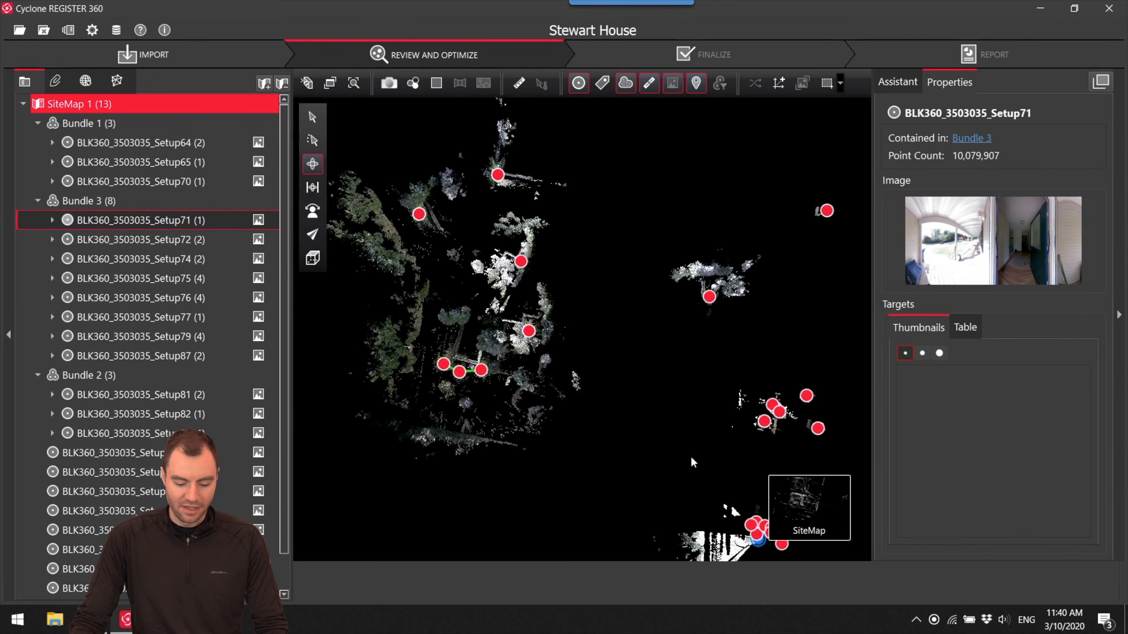
- Delete the remaining link between Setup71 and Bundle 3 and move Setup71 beside the loose outdoor Setup78
scroll(675, 453, up, 10)
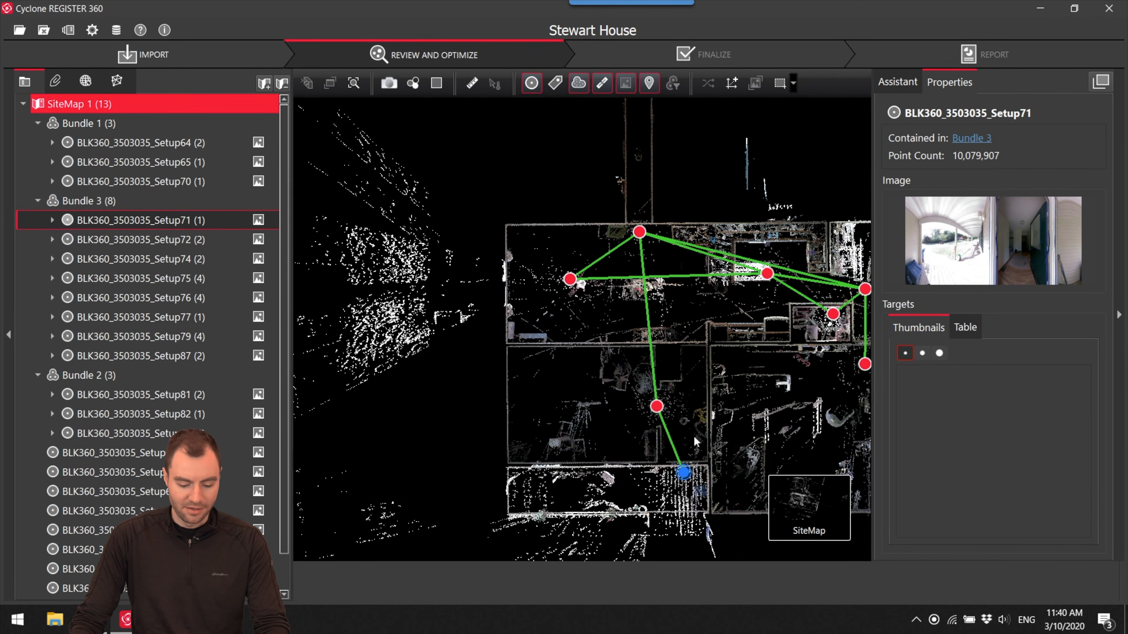
click(673, 444)
click(514, 579)
scroll(677, 443, down, 10)
drag(678, 445, 692, 179)
scroll(627, 421, down, 7)
scroll(741, 200, down, 3)
scroll(752, 333, down, 2)
- Group Bundle 2 and the nearby loose indoor setups in the empty area beyond Setup78, and move Setup80 away from Bundle 3
drag(738, 314, 619, 366)
drag(631, 192, 715, 240)
drag(622, 324, 708, 277)
drag(631, 346, 689, 287)
drag(603, 342, 695, 247)
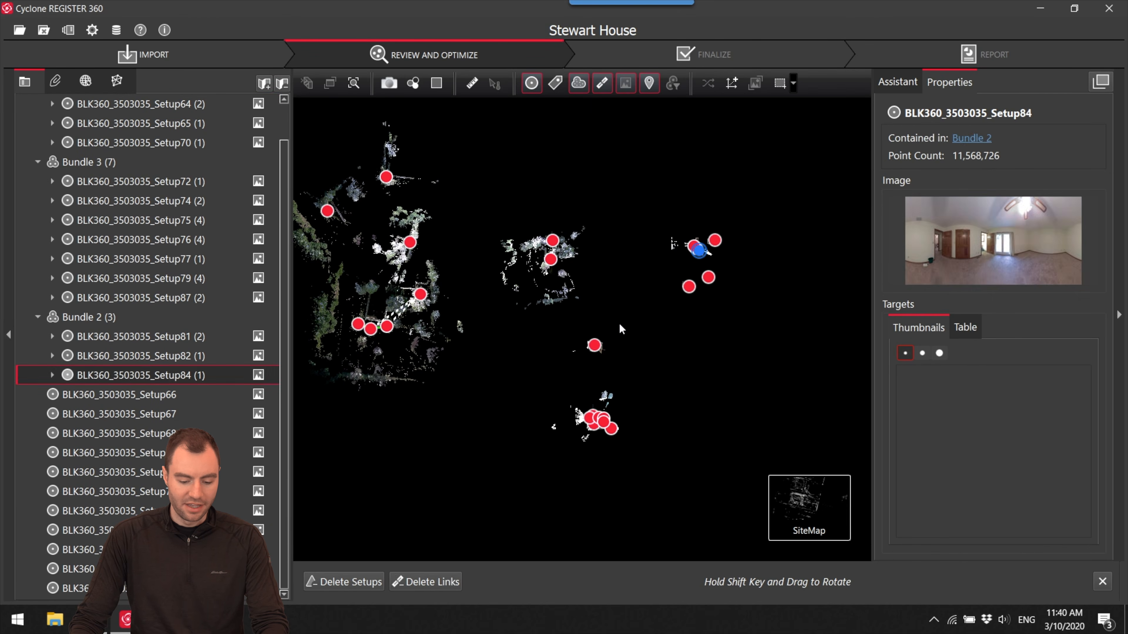
drag(597, 344, 701, 257)
drag(602, 425, 703, 382)
- Move Bundle 1 away from the loose outdoor setups into clear space below them
drag(378, 319, 611, 306)
scroll(622, 368, up, 4)
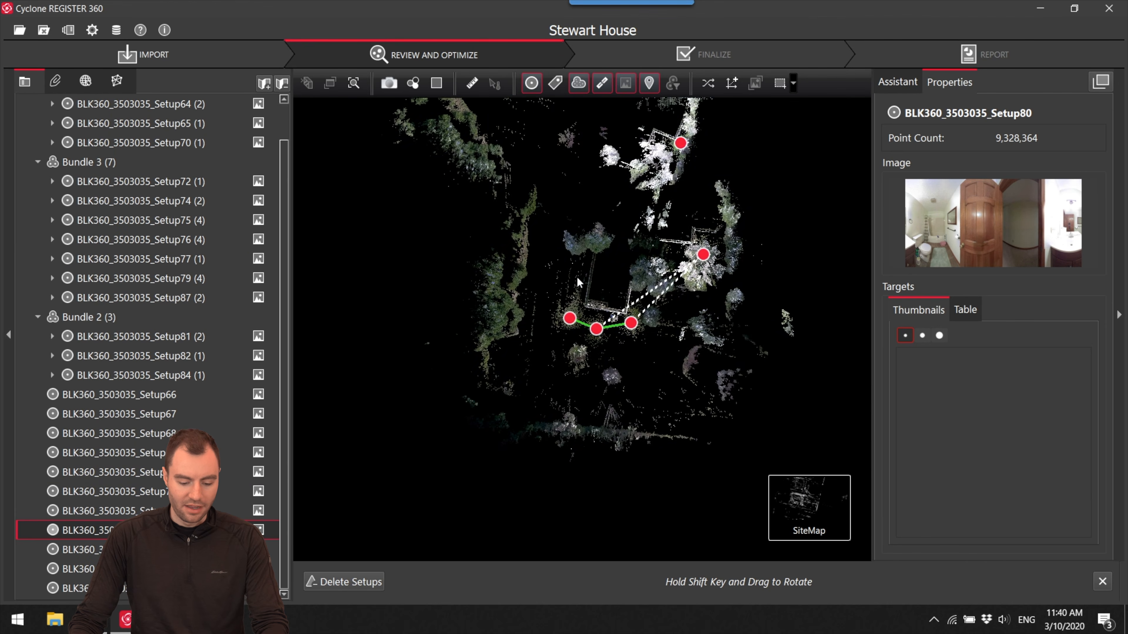
scroll(624, 309, down, 2)
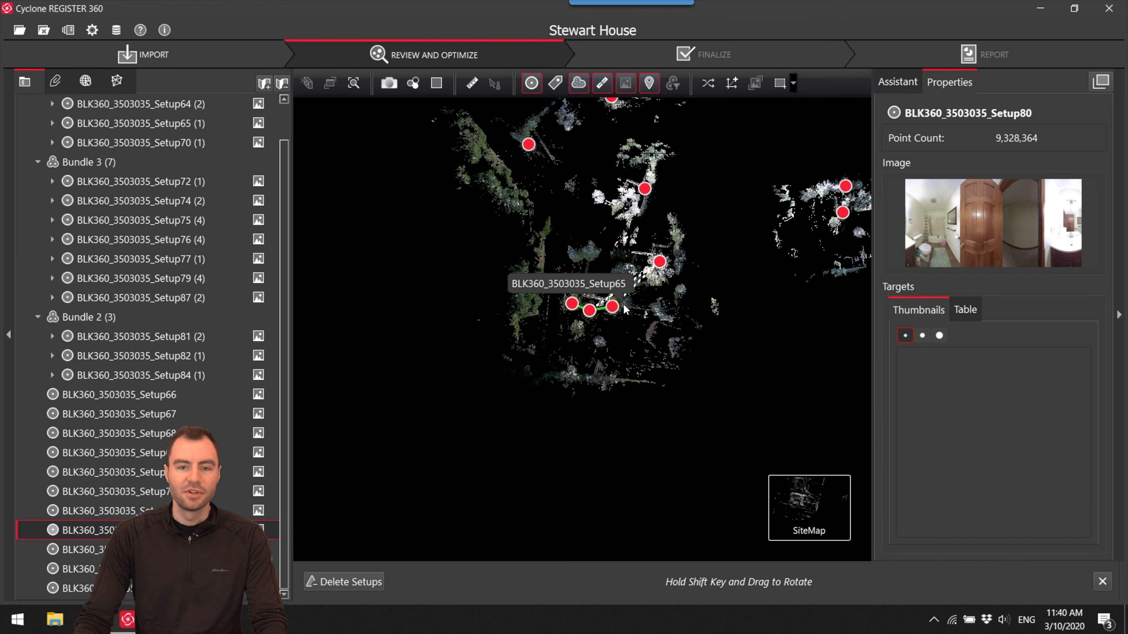
drag(588, 314, 572, 385)
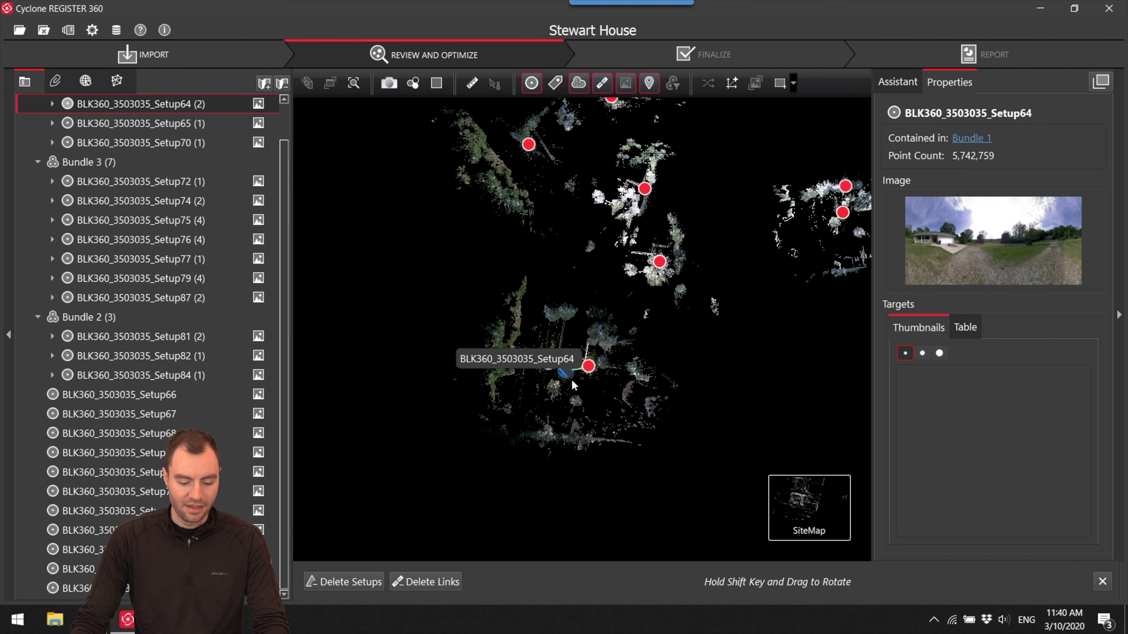
- Examine Bundle 1's house outline and the panorama images of Setup64 and Setup70
scroll(571, 379, up, 5)
shift+drag(540, 379, 589, 473)
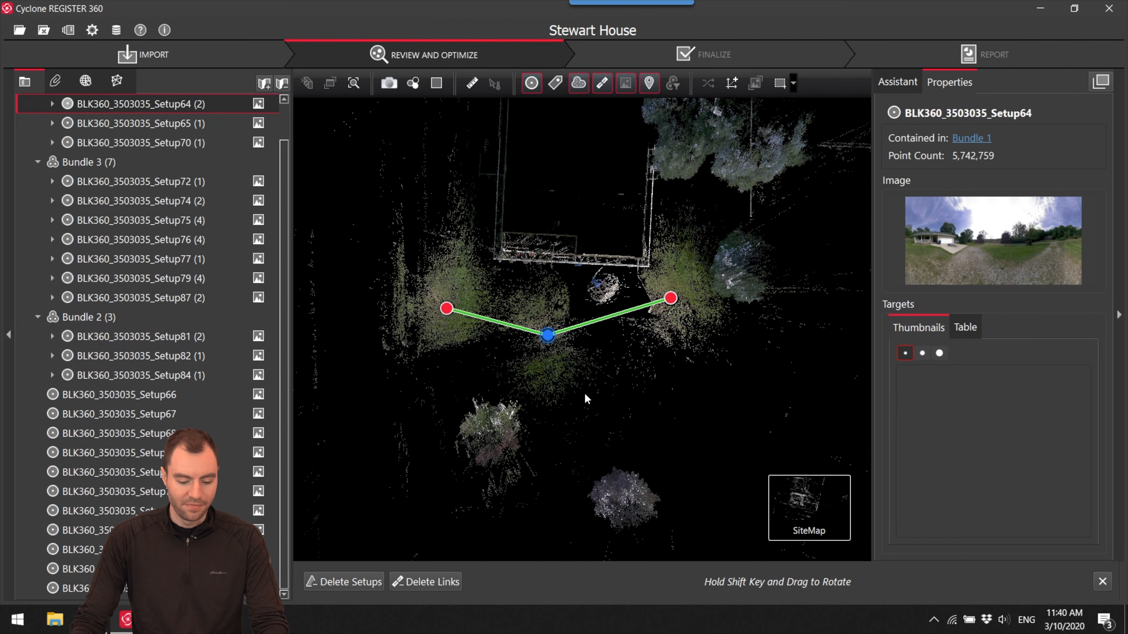
shift+drag(546, 341, 643, 347)
click(442, 317)
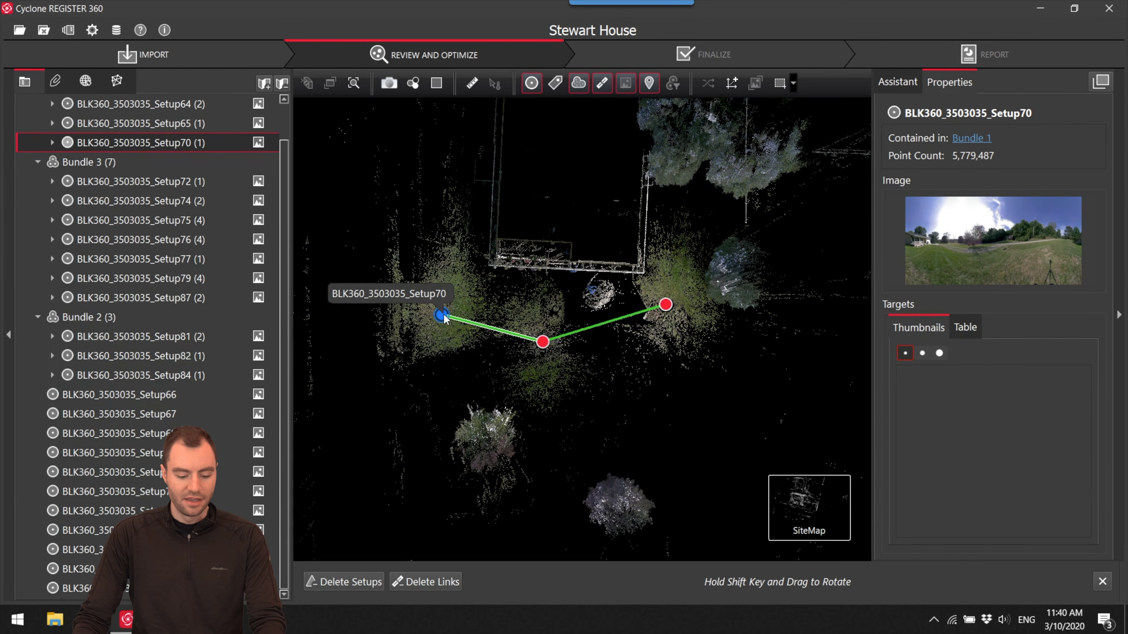
shift+drag(444, 318, 629, 298)
scroll(622, 421, down, 5)
scroll(622, 355, up, 2)
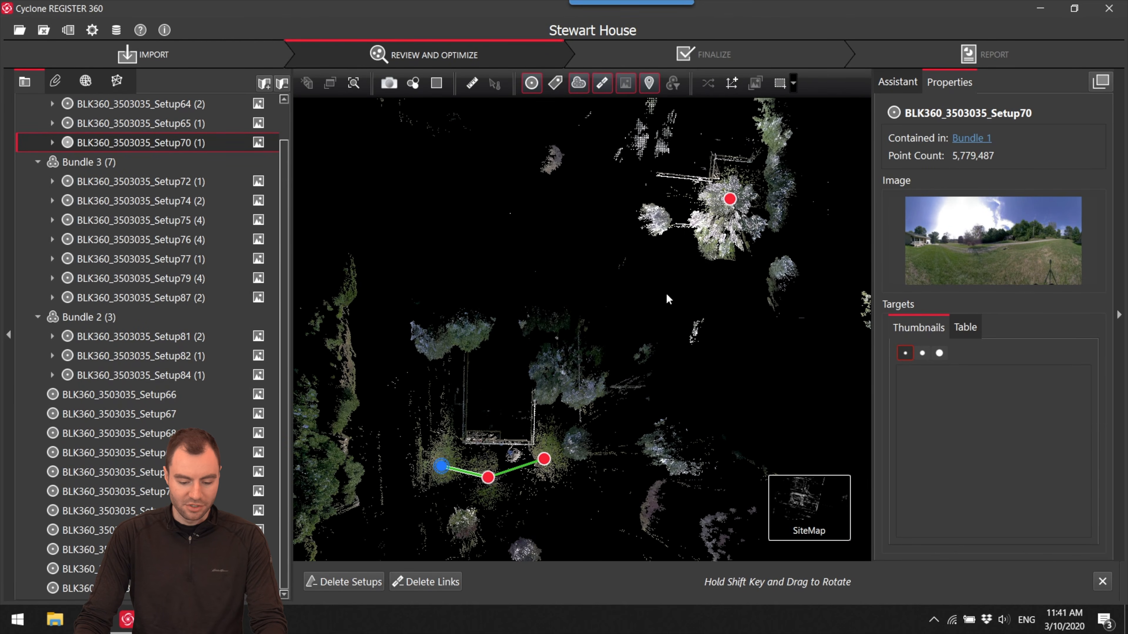
- Move the loose Setup66 onto Bundle 1 so its house walls and trees roughly overlap the bundle's
click(710, 222)
shift+drag(644, 258, 685, 265)
drag(629, 295, 551, 368)
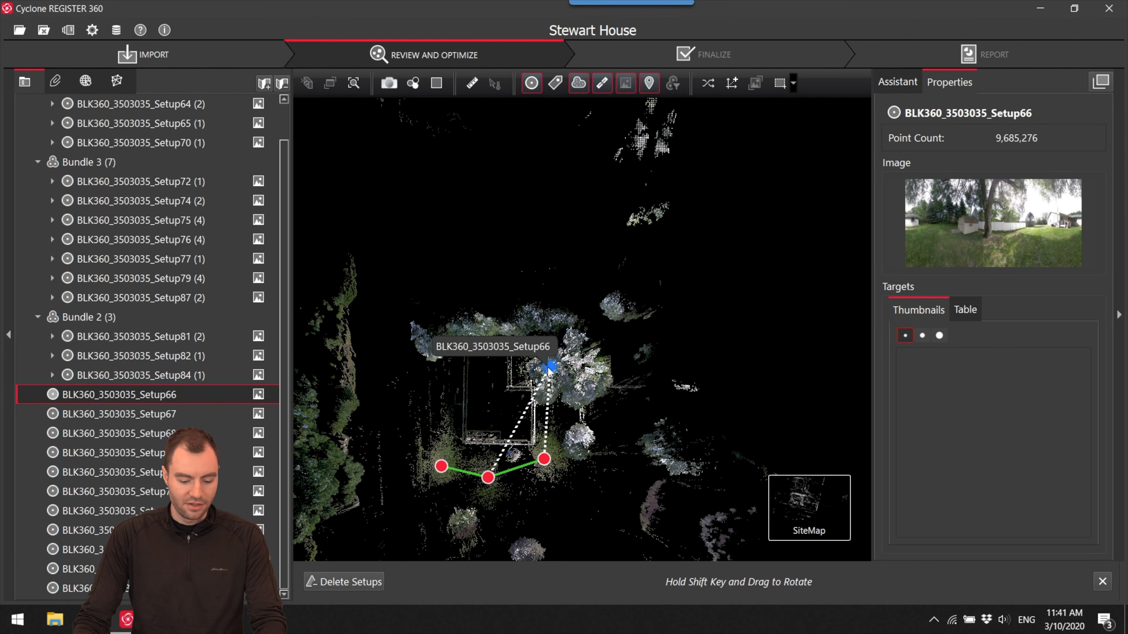
scroll(501, 445, up, 3)
mouse_move(603, 256)
mouse_down()
mouse_move(617, 197)
mouse_move(595, 222)
mouse_move(604, 253)
mouse_up()
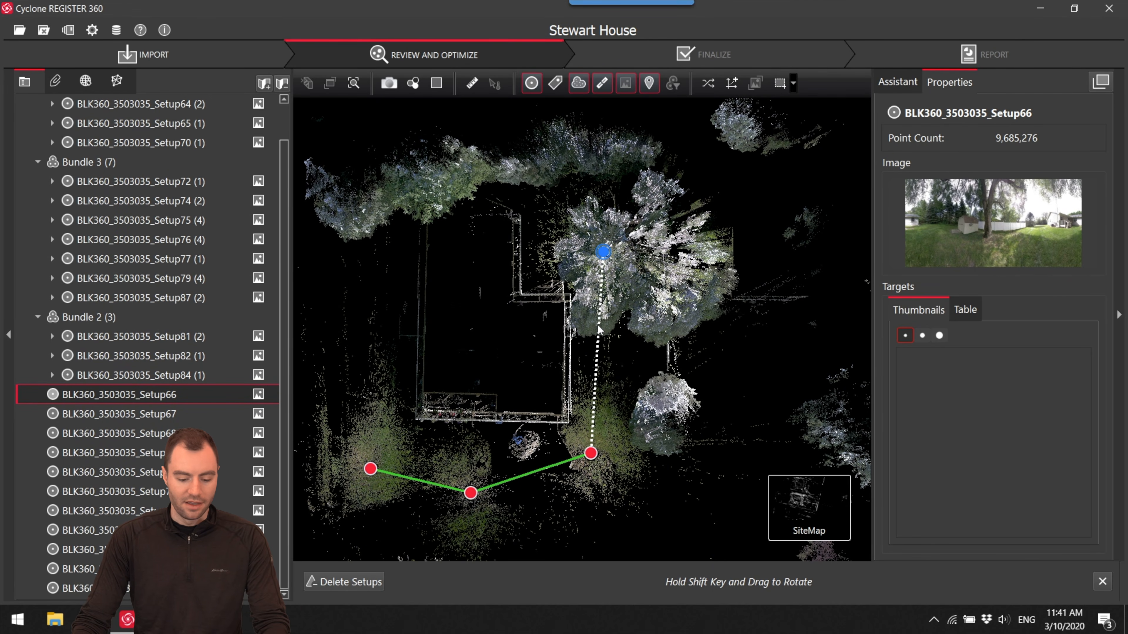
- Open Visual Alignment for the suggested link between Setup66 and Setup65 and center the overlapping clouds in top view
click(801, 294)
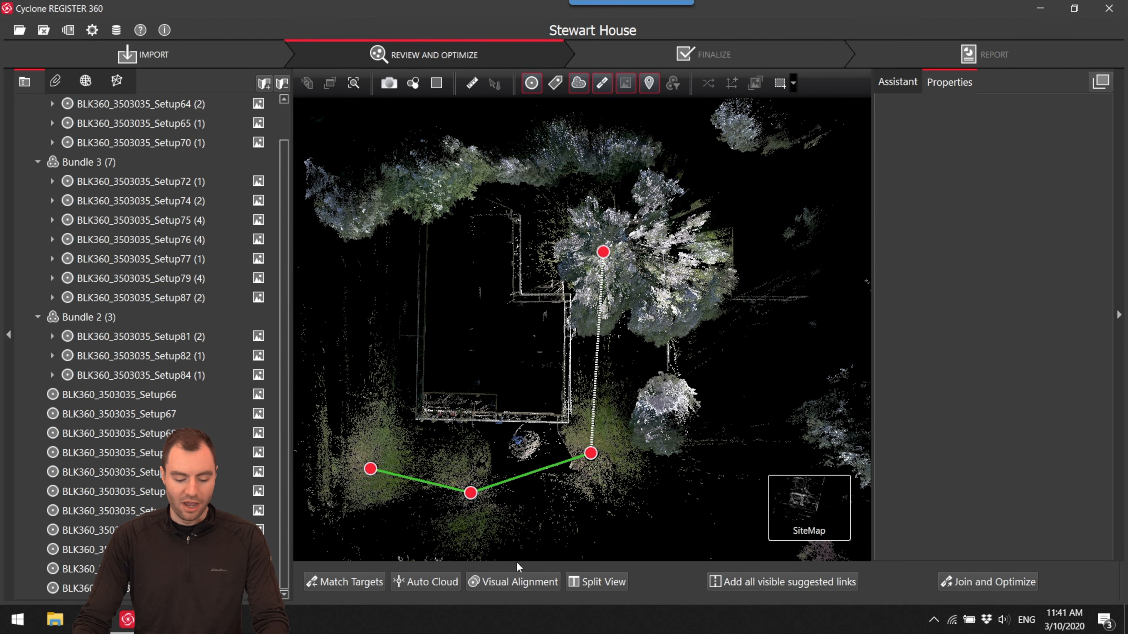
click(503, 581)
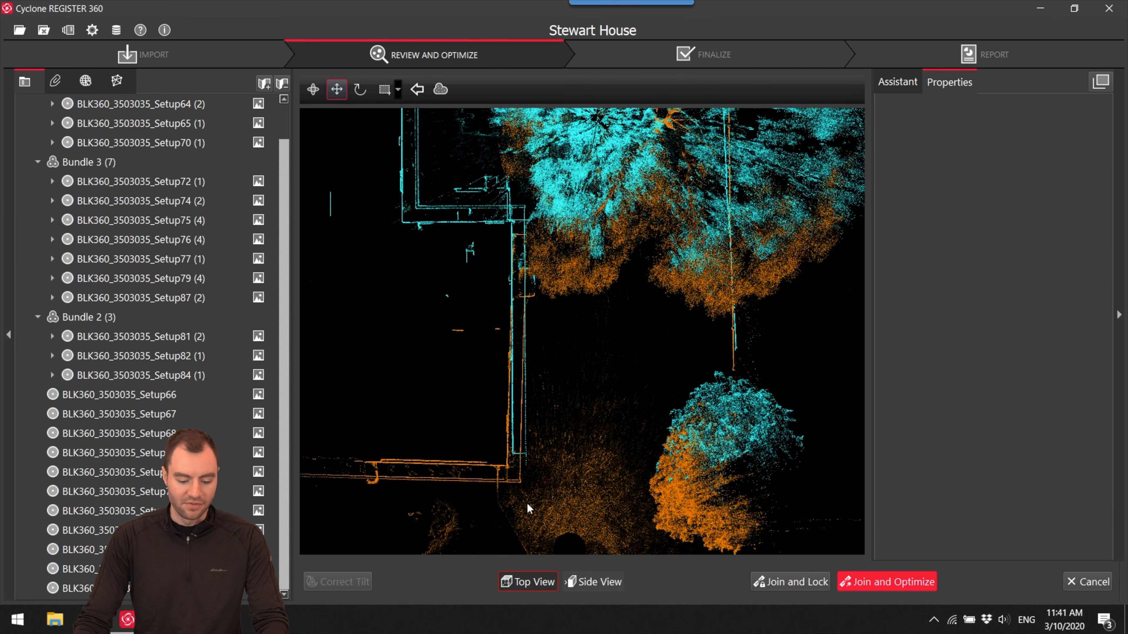
scroll(595, 470, down, 5)
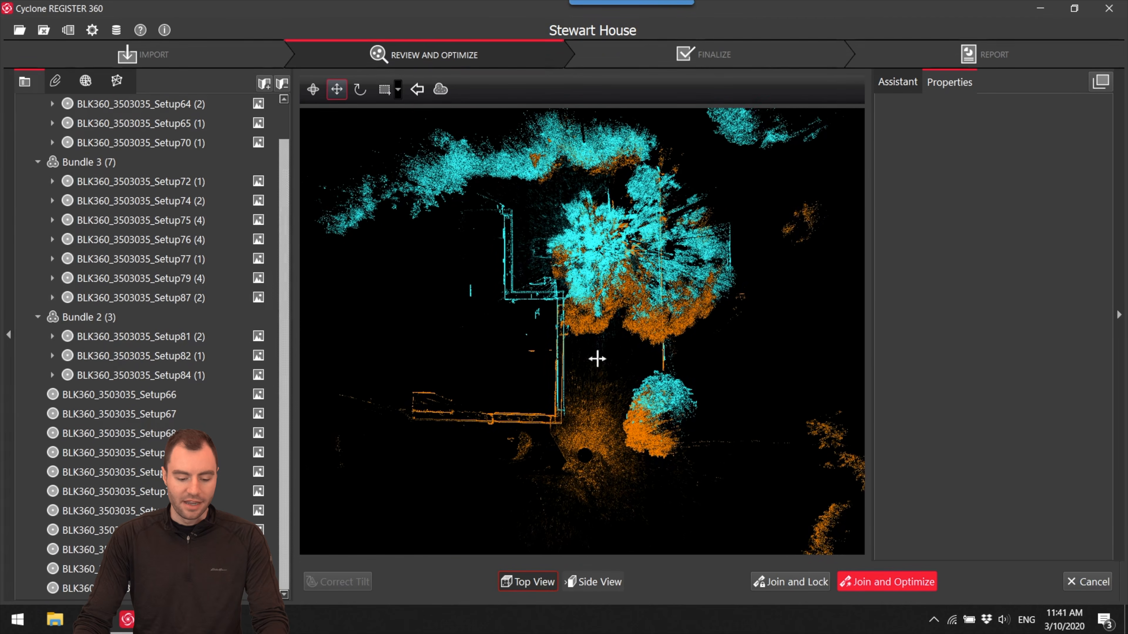
middle_drag(602, 359, 610, 369)
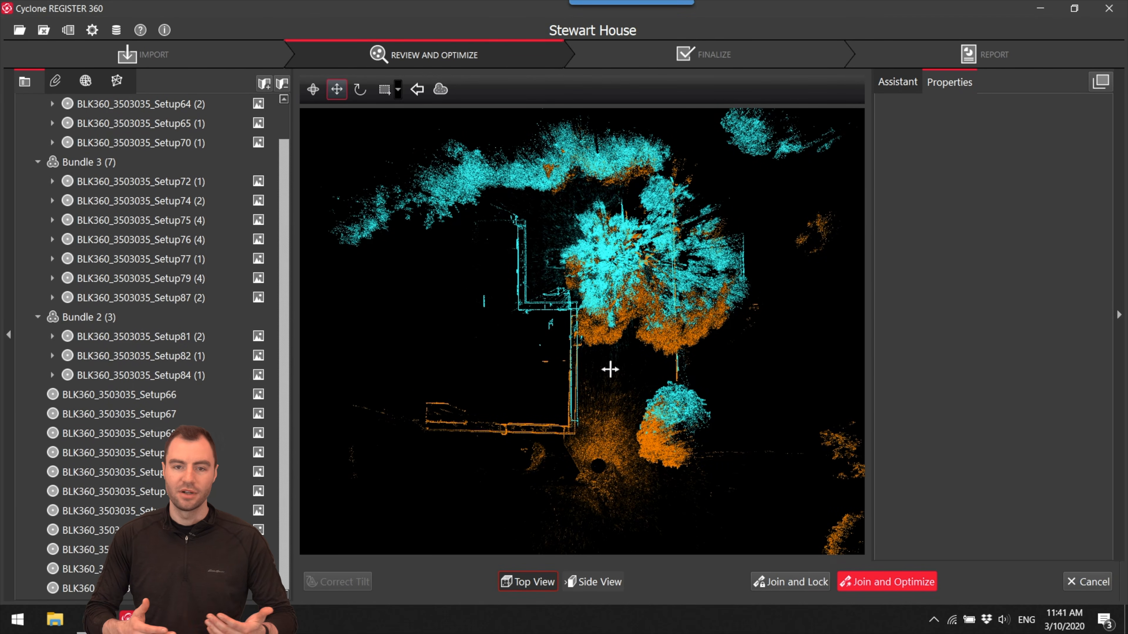
- Shift the cyan cloud in top view until the free end of the straight line near the round tree matches the orange cloud
scroll(570, 441, up, 6)
scroll(575, 402, up, 3)
drag(612, 367, 593, 435)
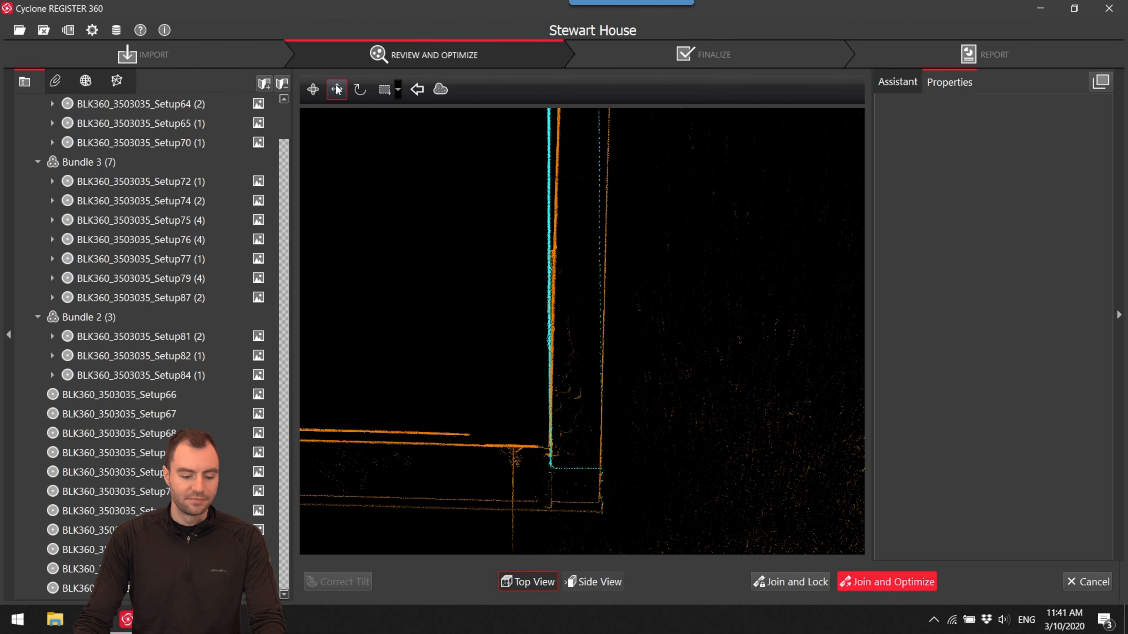
drag(439, 226, 495, 221)
scroll(496, 223, down, 5)
scroll(580, 363, up, 5)
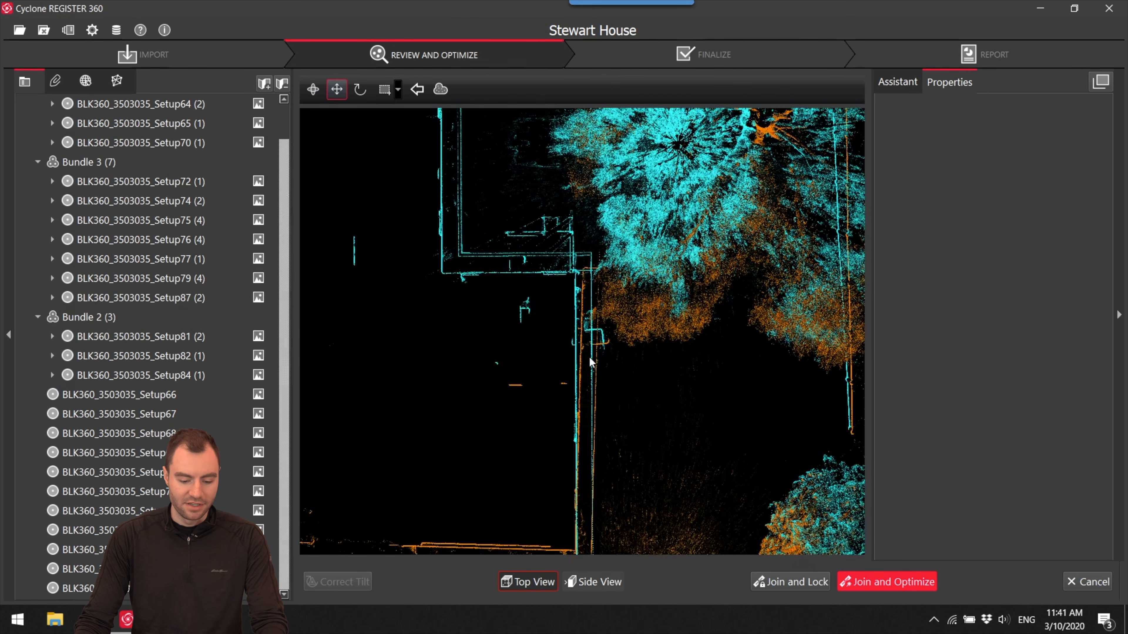
scroll(596, 269, up, 5)
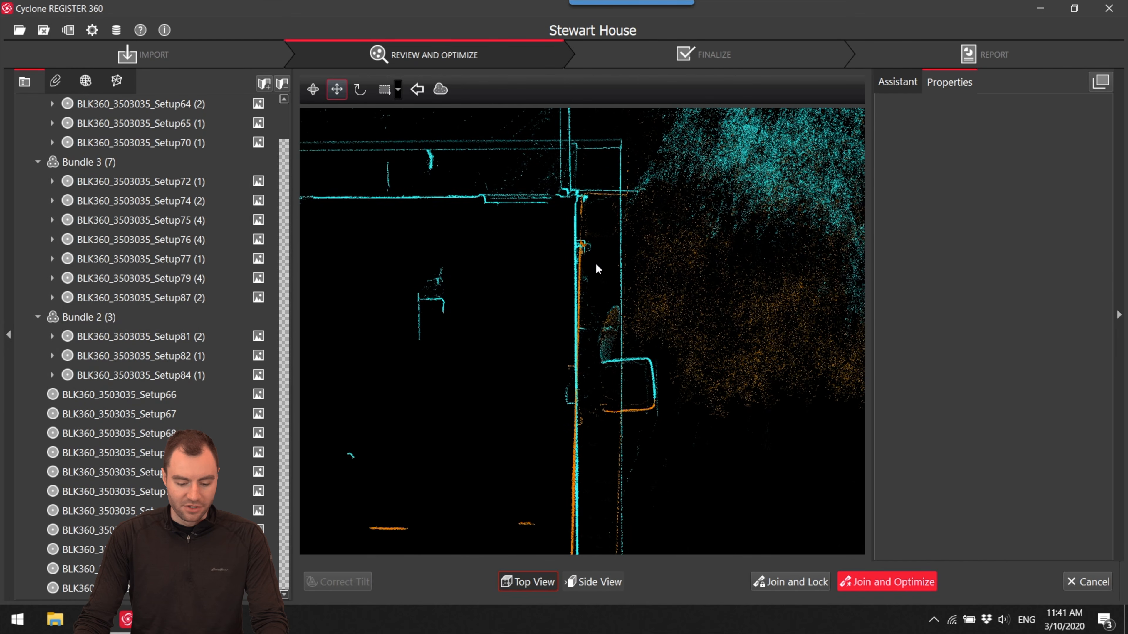
scroll(626, 299, down, 5)
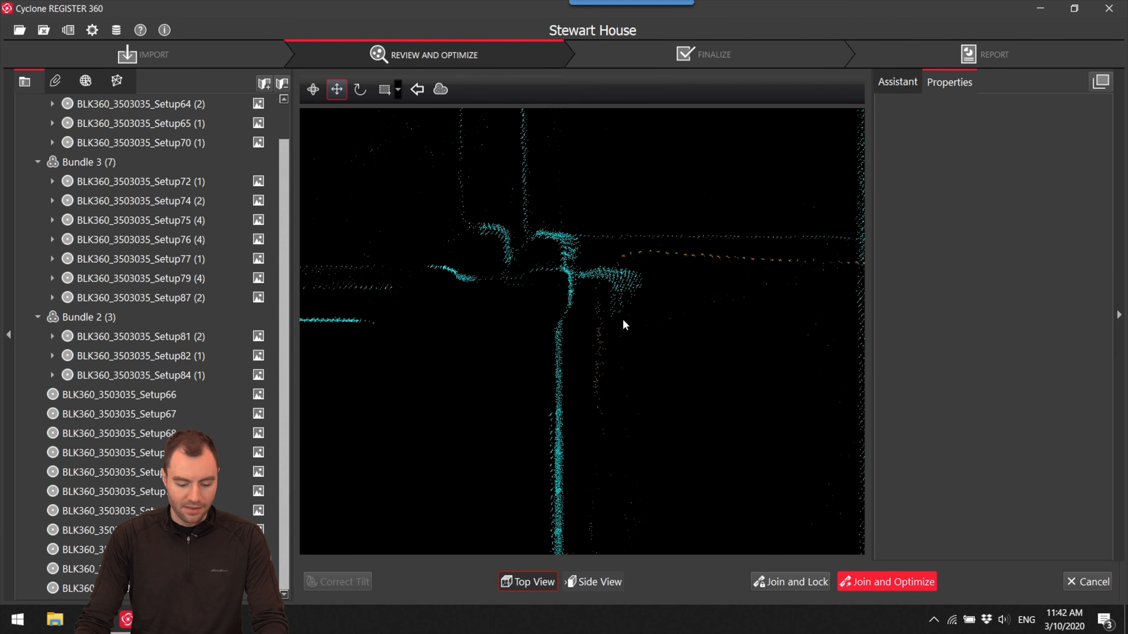
middle_drag(612, 317, 602, 286)
scroll(748, 286, up, 8)
mouse_move(695, 265)
mouse_down()
mouse_move(693, 243)
mouse_move(684, 271)
mouse_up()
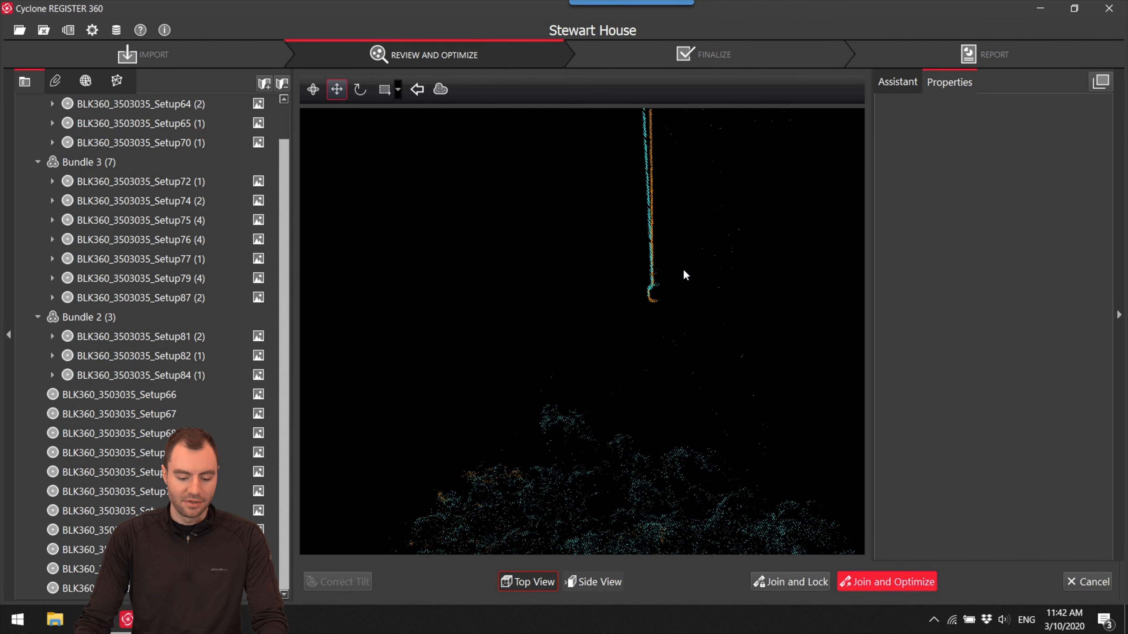
- Rotate the cyan cloud about that line's free end until its house walls overlap the orange walls
scroll(684, 271, down, 5)
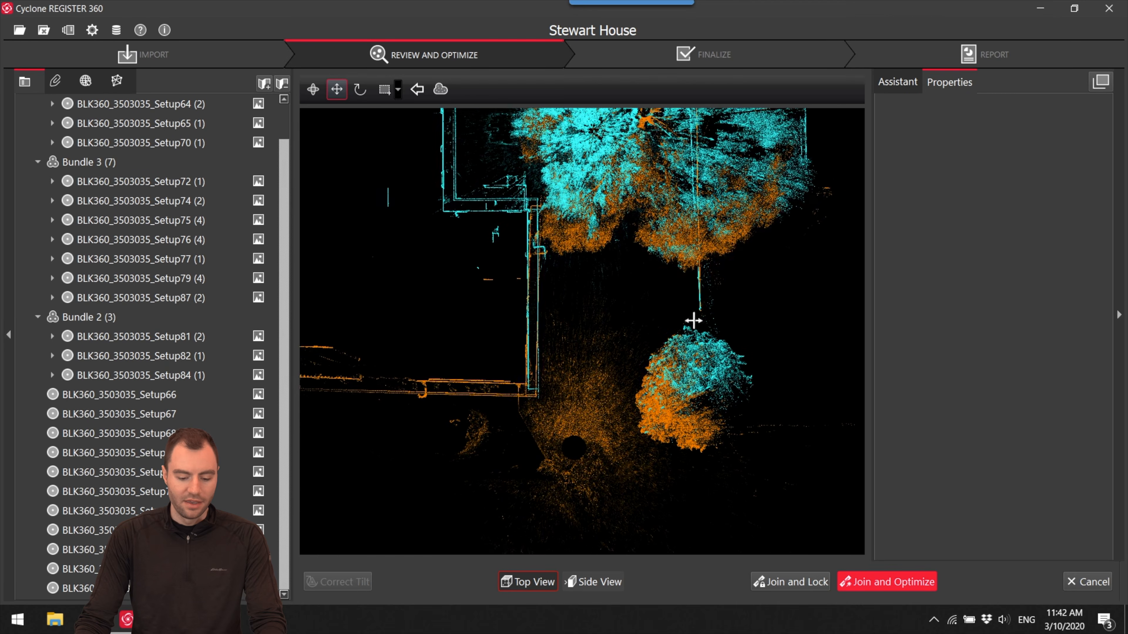
scroll(706, 327, up, 5)
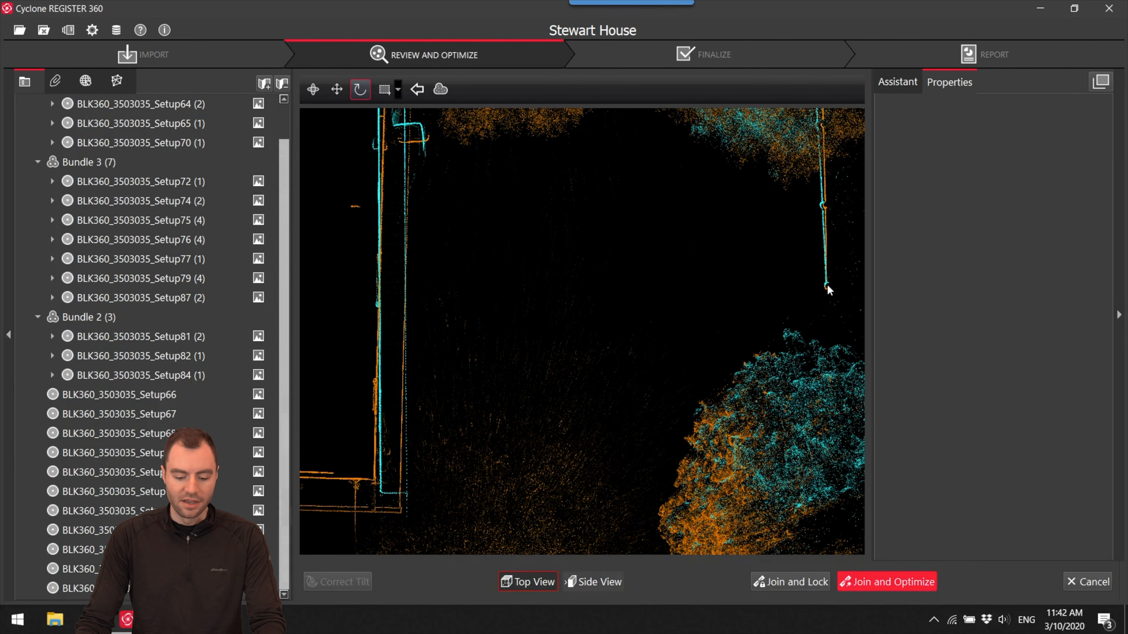
drag(827, 285, 305, 268)
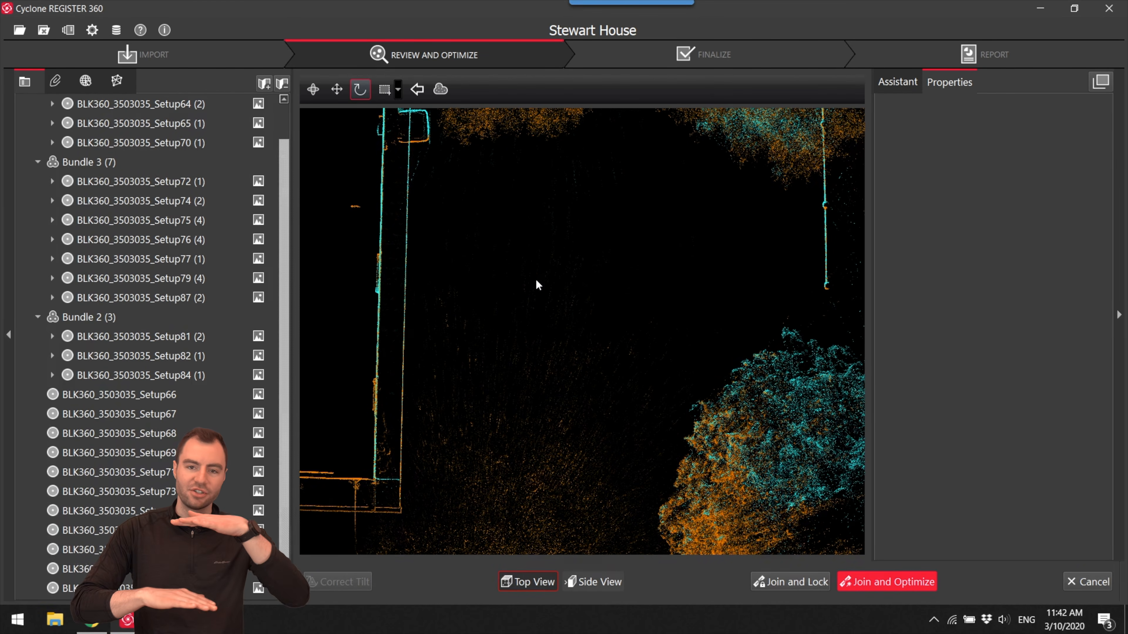
- In side view, lower the cyan cloud until its gable roof line overlaps the orange roof line
click(609, 581)
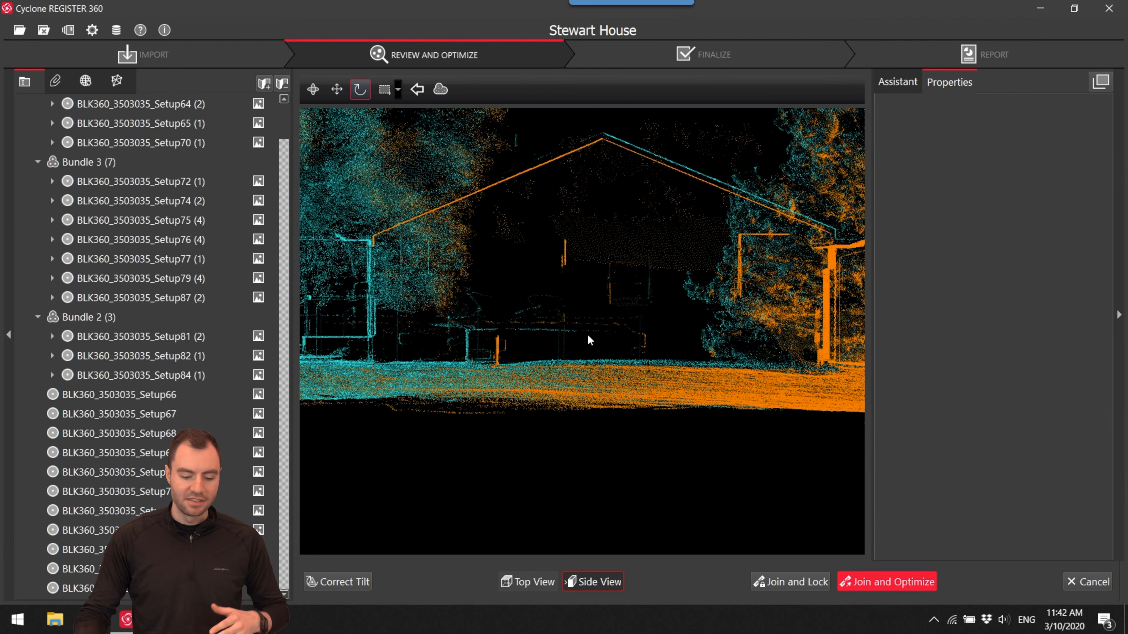
drag(679, 240, 628, 313)
scroll(737, 268, up, 4)
middle_drag(737, 268, 753, 328)
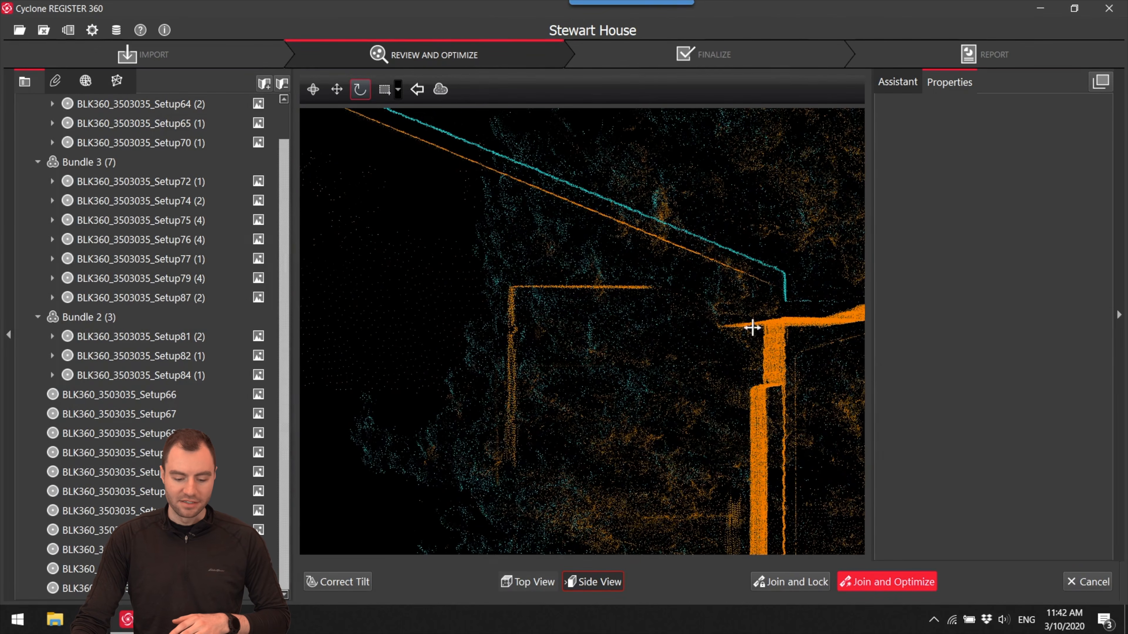
drag(626, 315, 762, 330)
scroll(762, 330, down, 6)
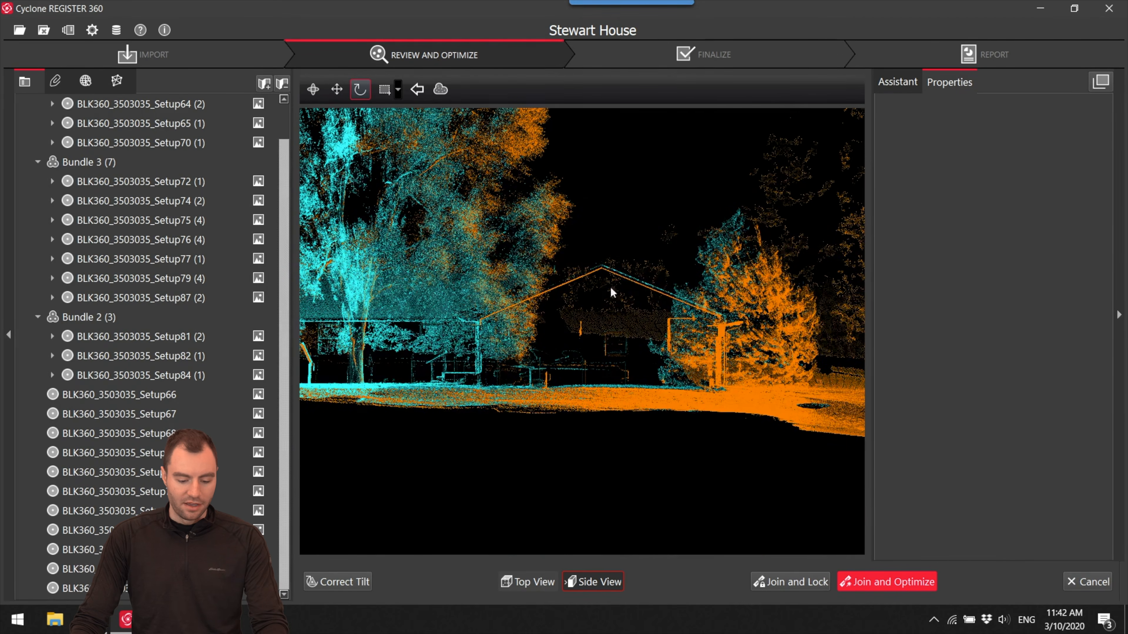
drag(736, 342, 633, 344)
scroll(655, 291, up, 4)
drag(658, 297, 757, 372)
scroll(532, 281, up, 3)
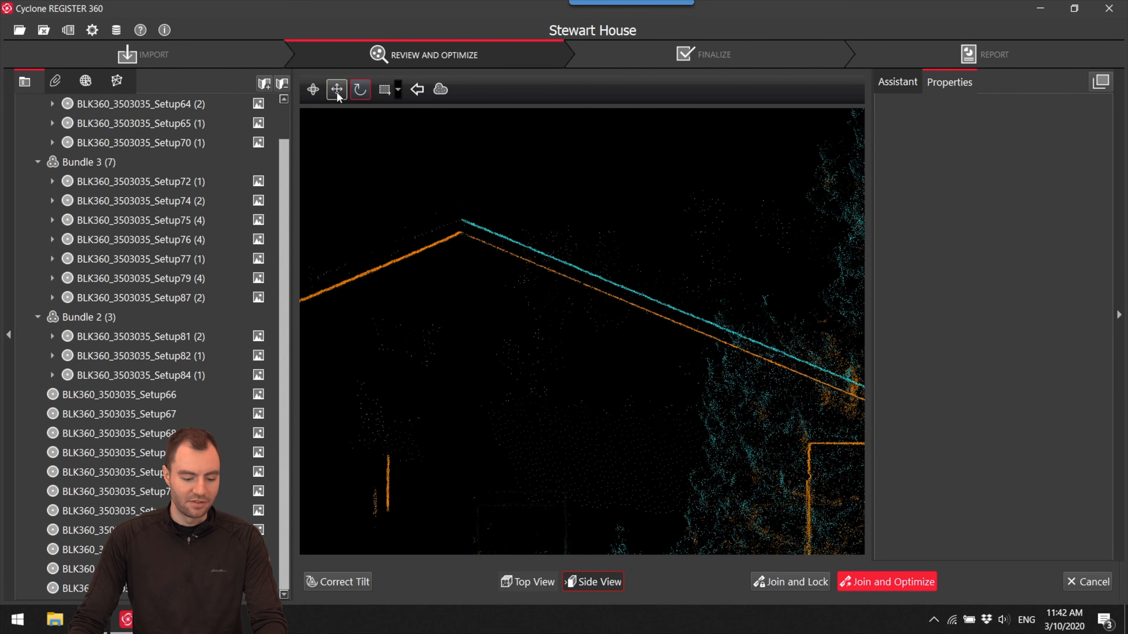
drag(653, 233, 652, 248)
middle_drag(688, 292, 582, 234)
scroll(587, 235, down, 3)
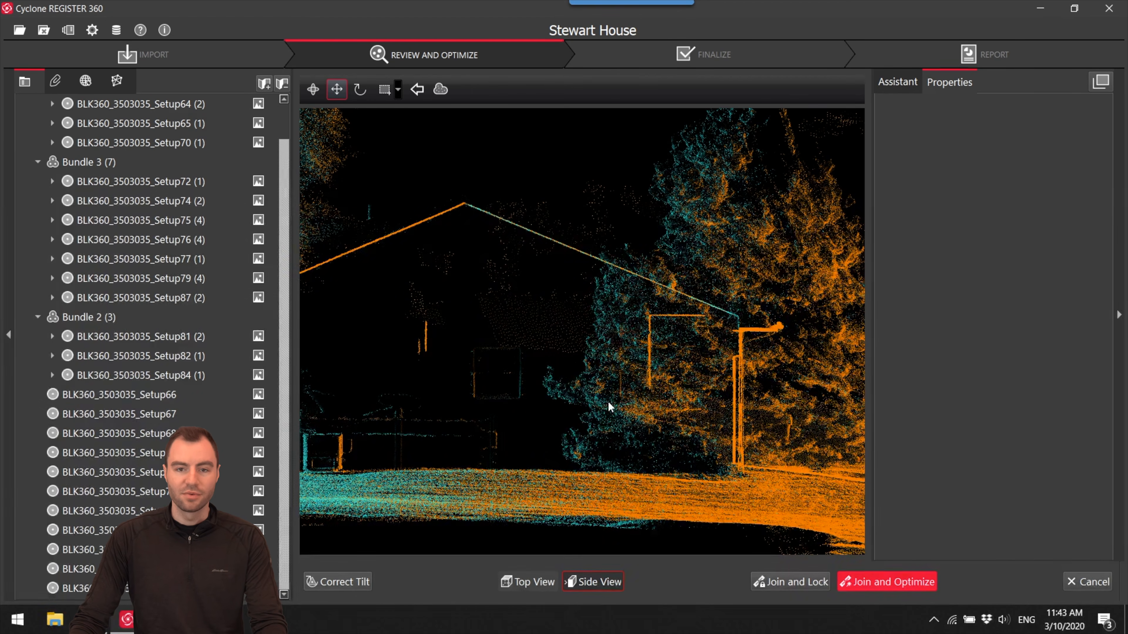
- Join and optimize the link between Setup66 and Setup65, accepting the cloud registration results and closing the optimization message
click(871, 586)
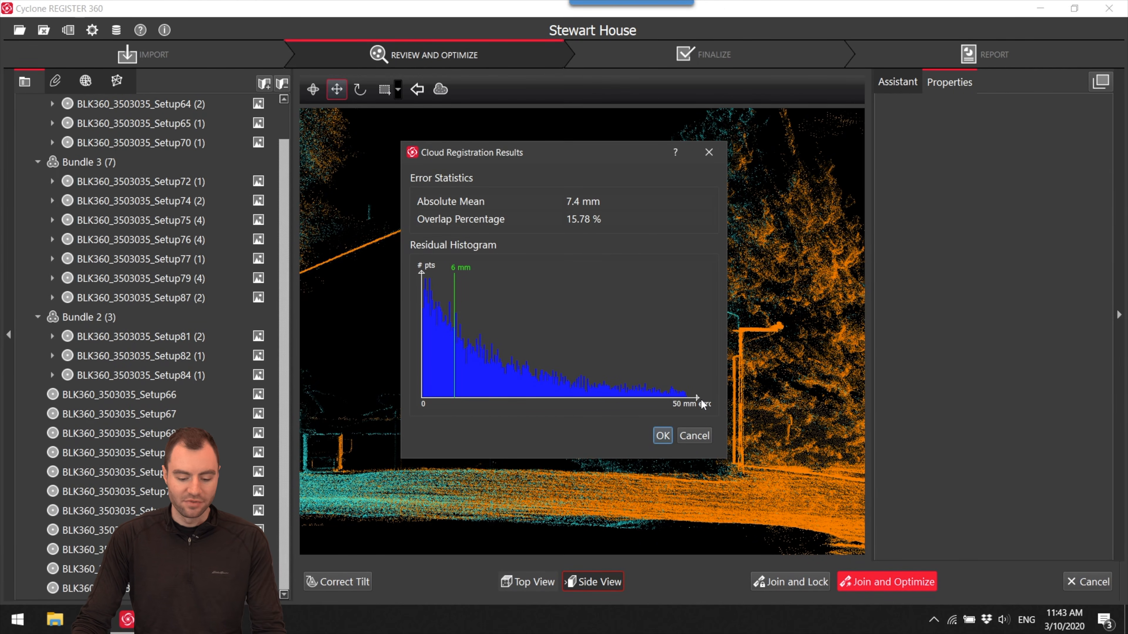
click(663, 436)
click(635, 323)
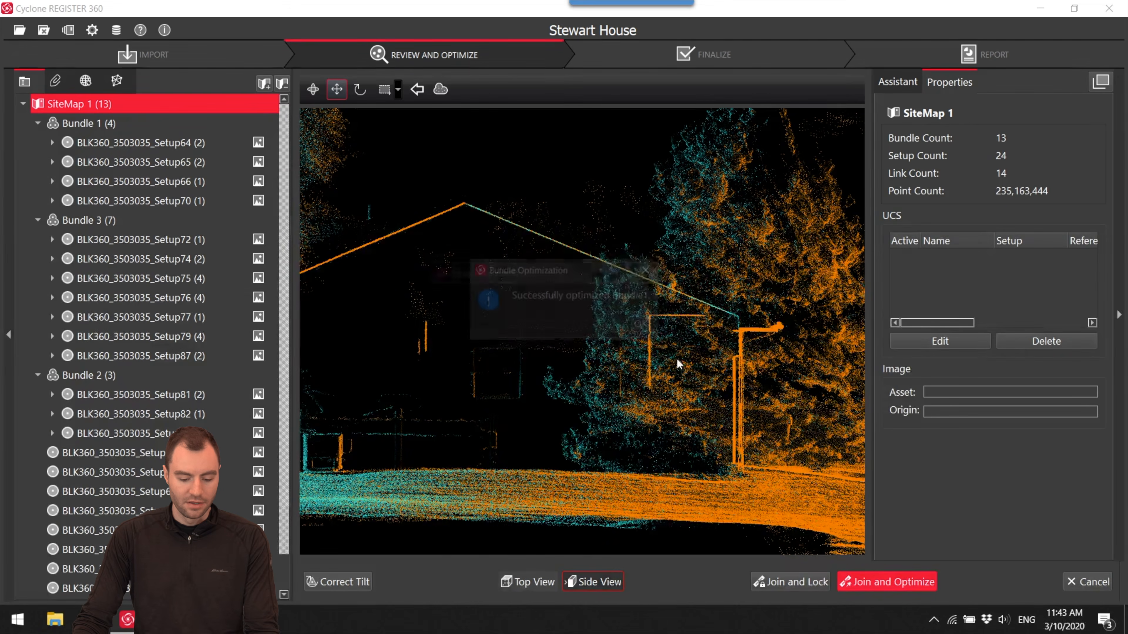
click(647, 323)
- Move the loose Setup69 beside Bundle 1 above Setup70 so its house wall roughly meets the bundle's house outline
scroll(627, 330, down, 10)
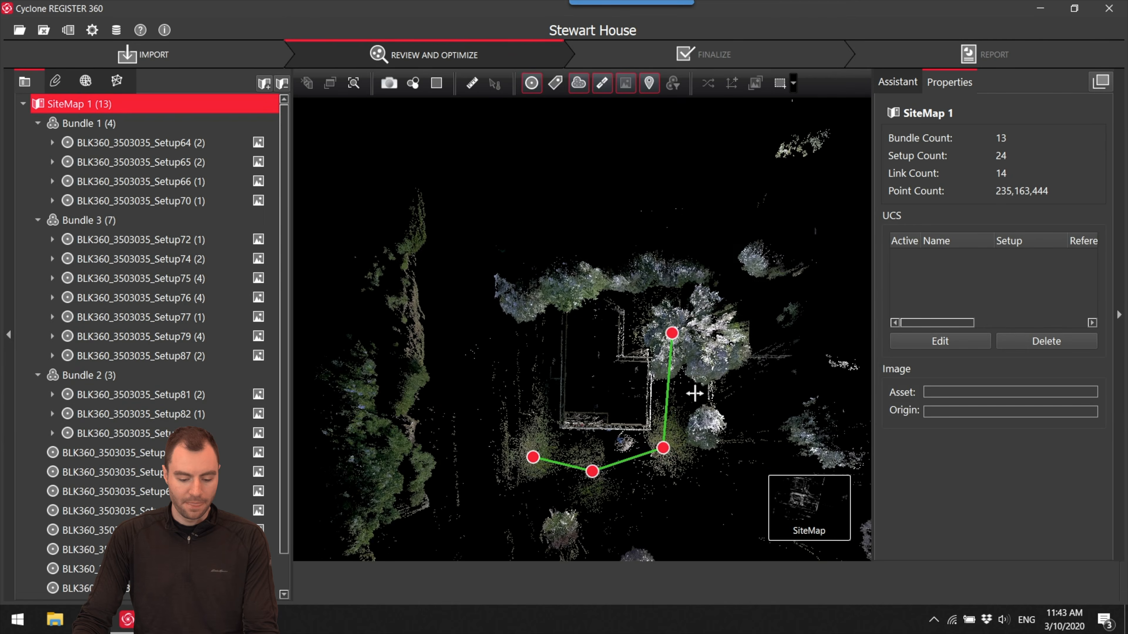
scroll(594, 258, up, 7)
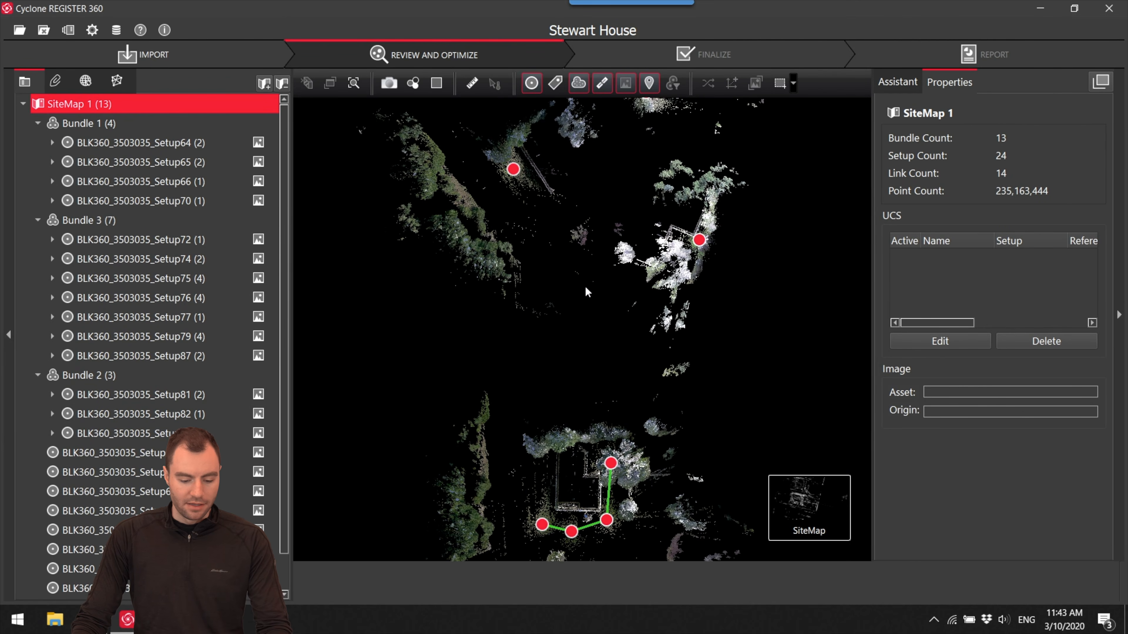
drag(582, 284, 592, 253)
drag(525, 145, 507, 308)
scroll(527, 356, up, 3)
scroll(527, 355, up, 5)
scroll(528, 354, down, 3)
drag(537, 352, 551, 280)
scroll(553, 284, down, 4)
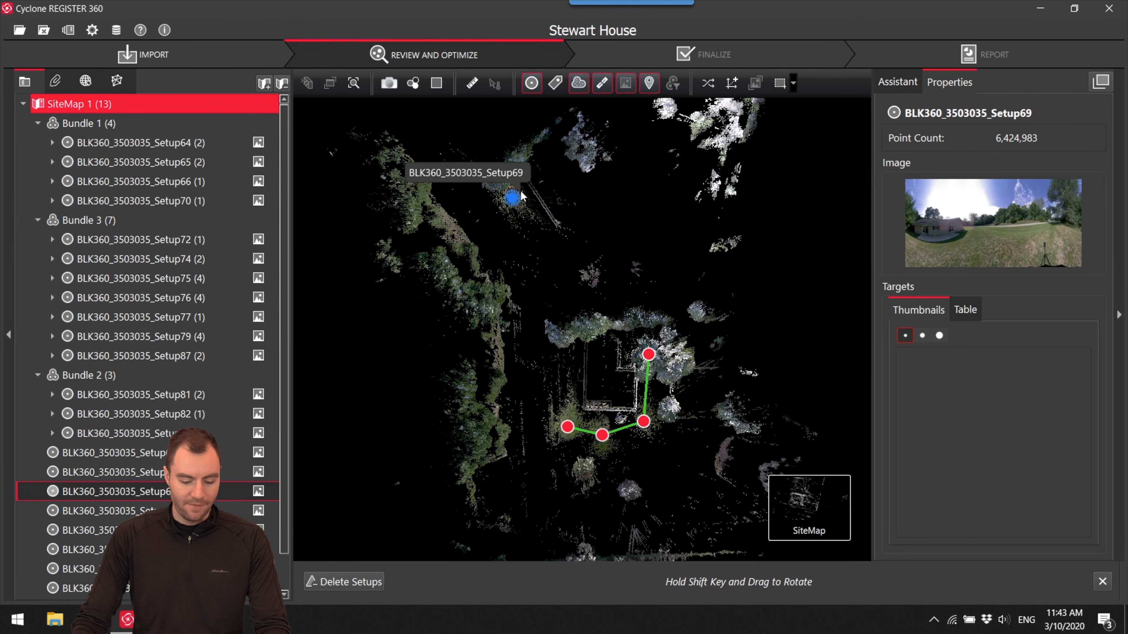
drag(513, 197, 547, 378)
scroll(563, 425, up, 4)
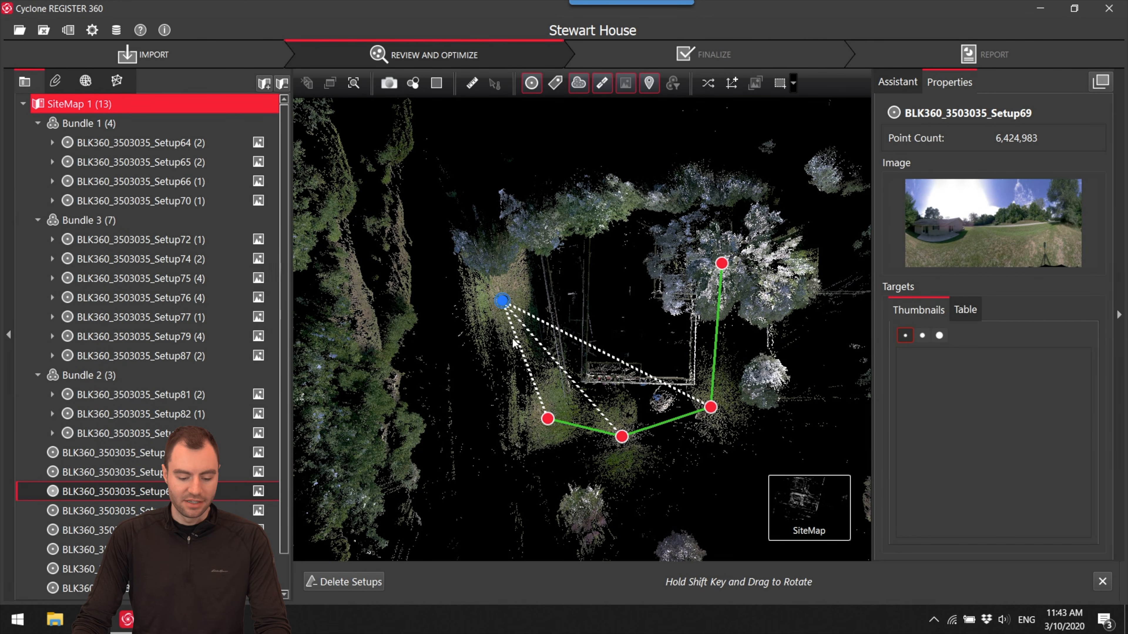
- Open Visual Alignment for the suggested link between Setup69 and Setup70 and bring the house corner into view
click(524, 364)
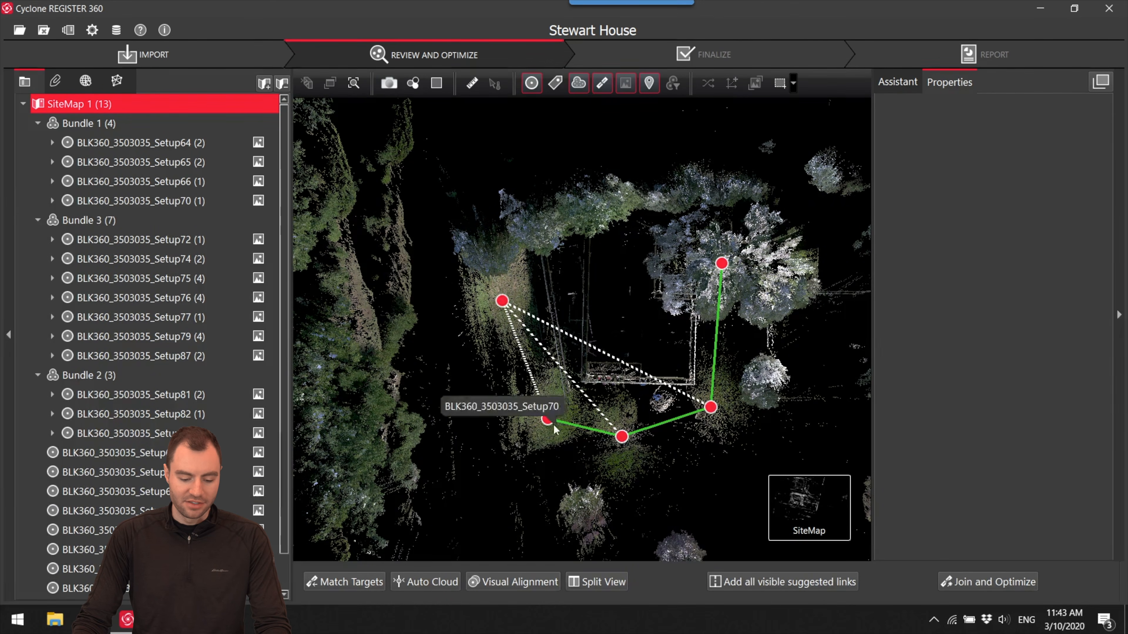
click(514, 584)
middle_drag(682, 356, 677, 393)
scroll(684, 434, down, 3)
scroll(673, 416, up, 5)
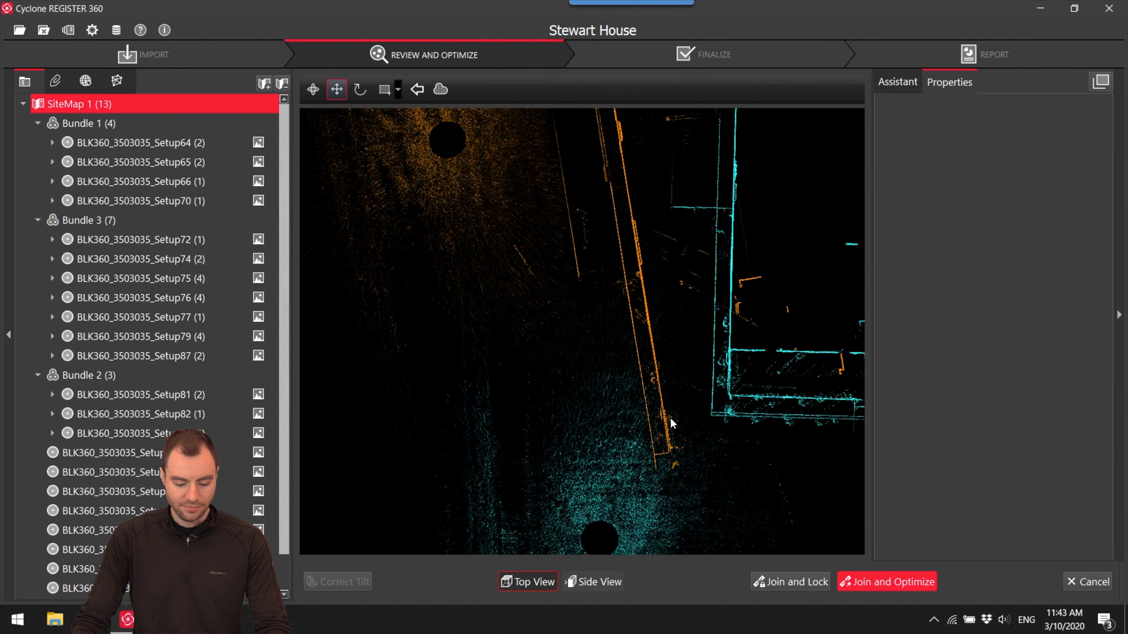
- Shift the clouds relative to each other in top view until the cyan house corner meets the orange one
drag(603, 484, 687, 476)
scroll(667, 462, up, 5)
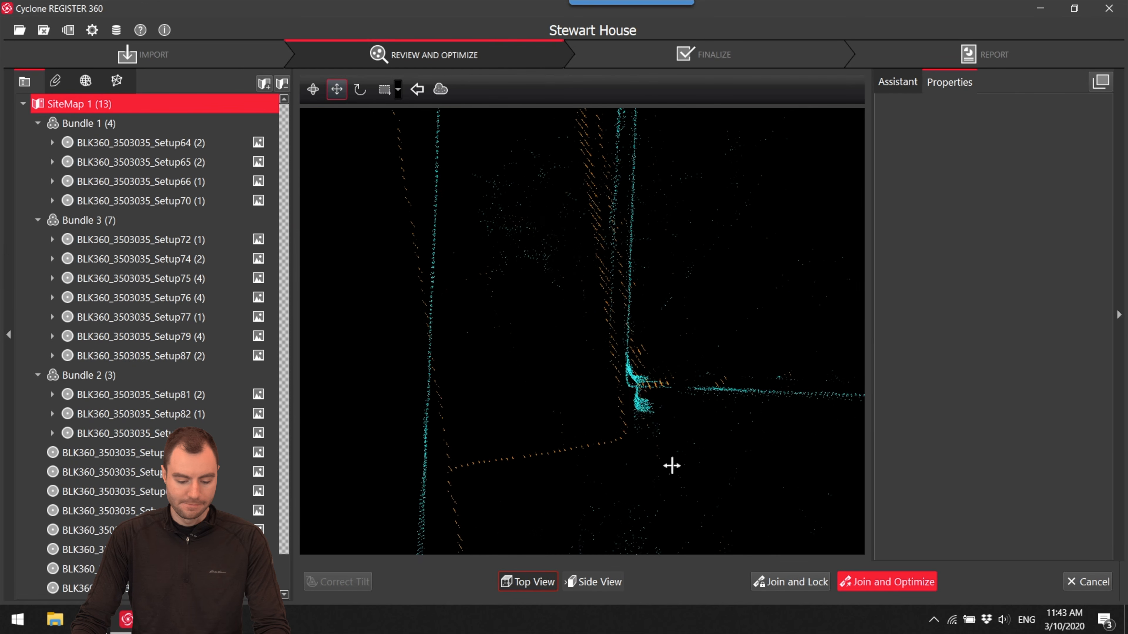
scroll(691, 429, down, 5)
scroll(693, 476, down, 3)
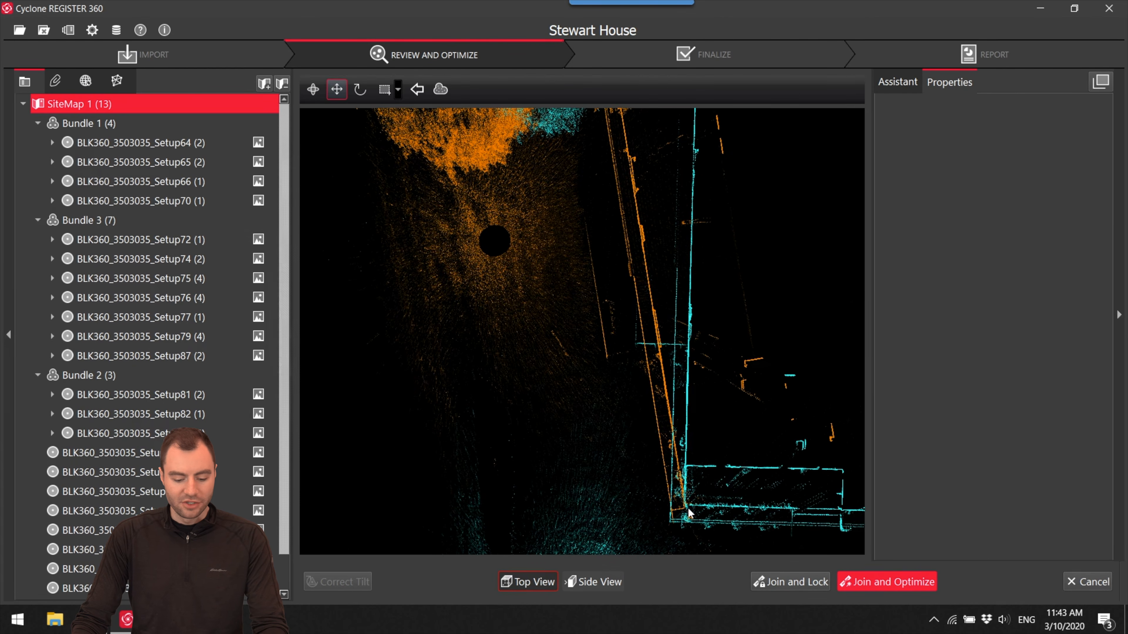
- Rotate the cyan cloud about the matched house corner until its long wall overlaps the orange wall
drag(688, 511, 640, 247)
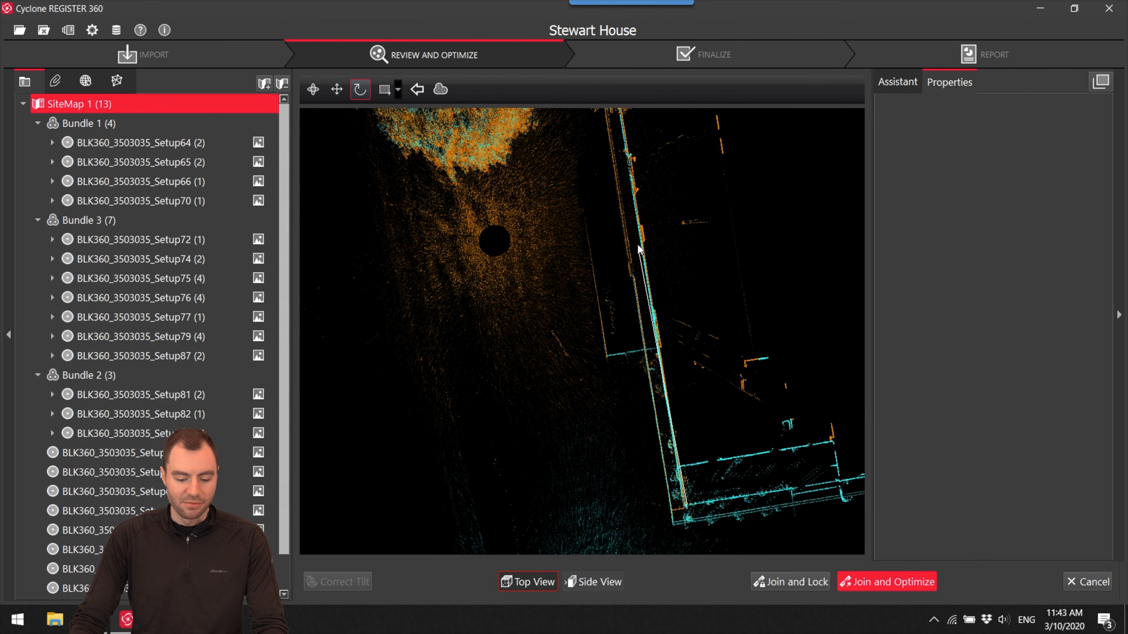
scroll(650, 226, up, 5)
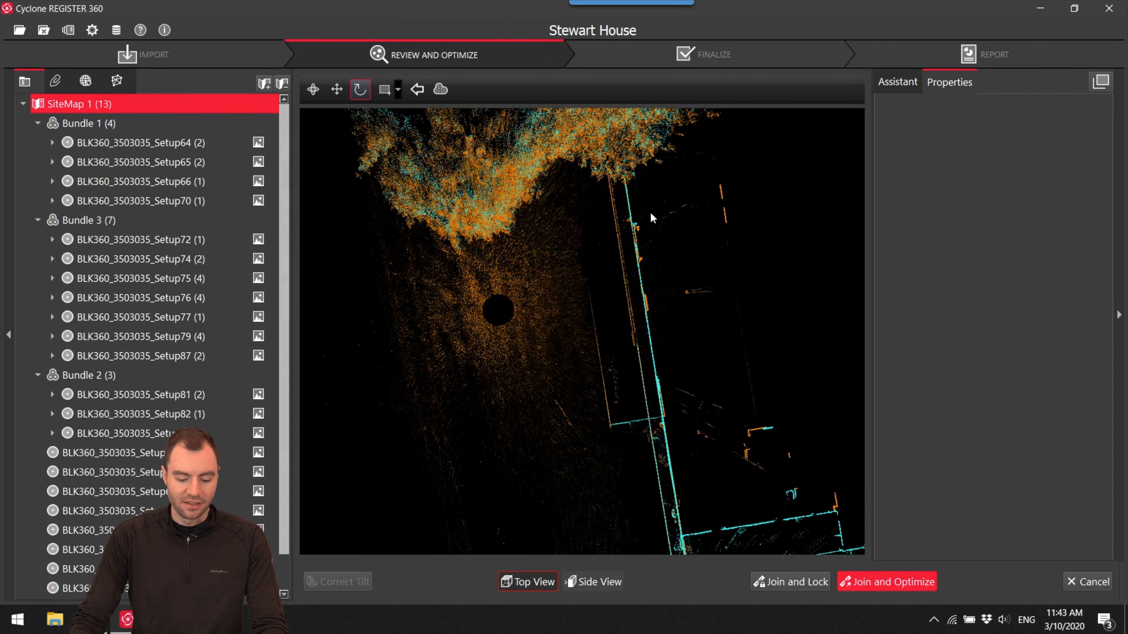
scroll(629, 280, down, 5)
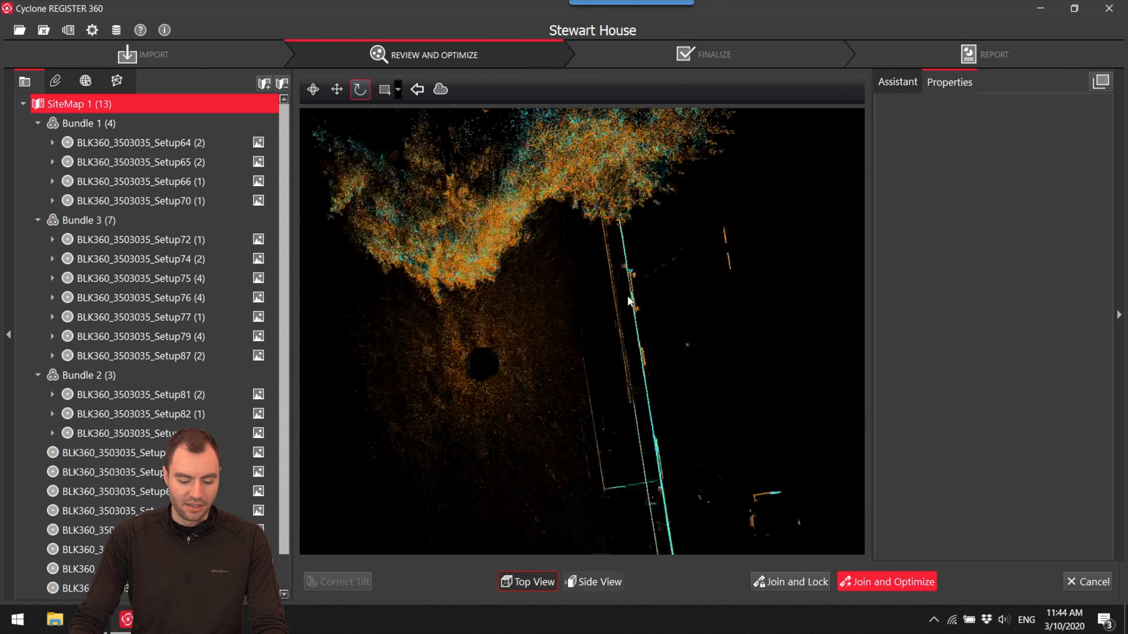
- In side view, adjust the cyan cloud's height until the ground and gable roof roughly match the orange cloud
click(608, 585)
scroll(622, 346, up, 5)
drag(623, 351, 687, 473)
middle_drag(686, 475, 657, 345)
key(space)
mouse_move(697, 316)
mouse_down()
mouse_move(700, 331)
mouse_move(694, 317)
mouse_up()
middle_drag(735, 331, 796, 278)
mouse_move(592, 306)
mouse_down()
mouse_move(585, 323)
mouse_move(578, 313)
mouse_up()
middle_drag(671, 329, 742, 374)
scroll(523, 330, down, 5)
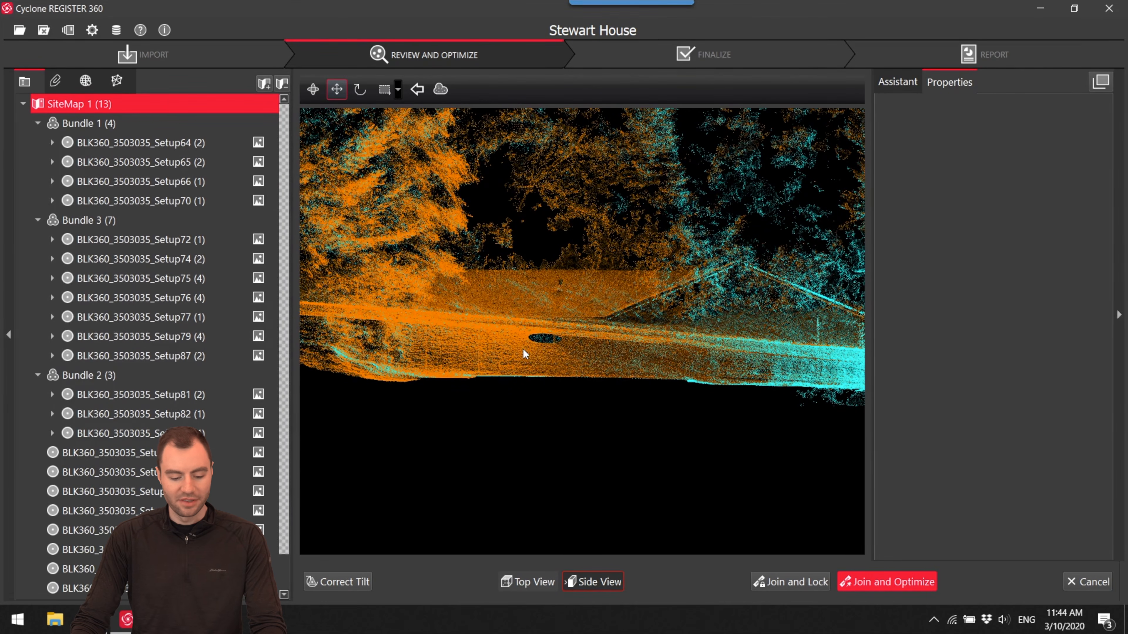
- Fine-tune the side-view match at the gable roof, then join and optimize the link between Setup69 and Setup70
scroll(609, 367, up, 5)
drag(662, 323, 659, 318)
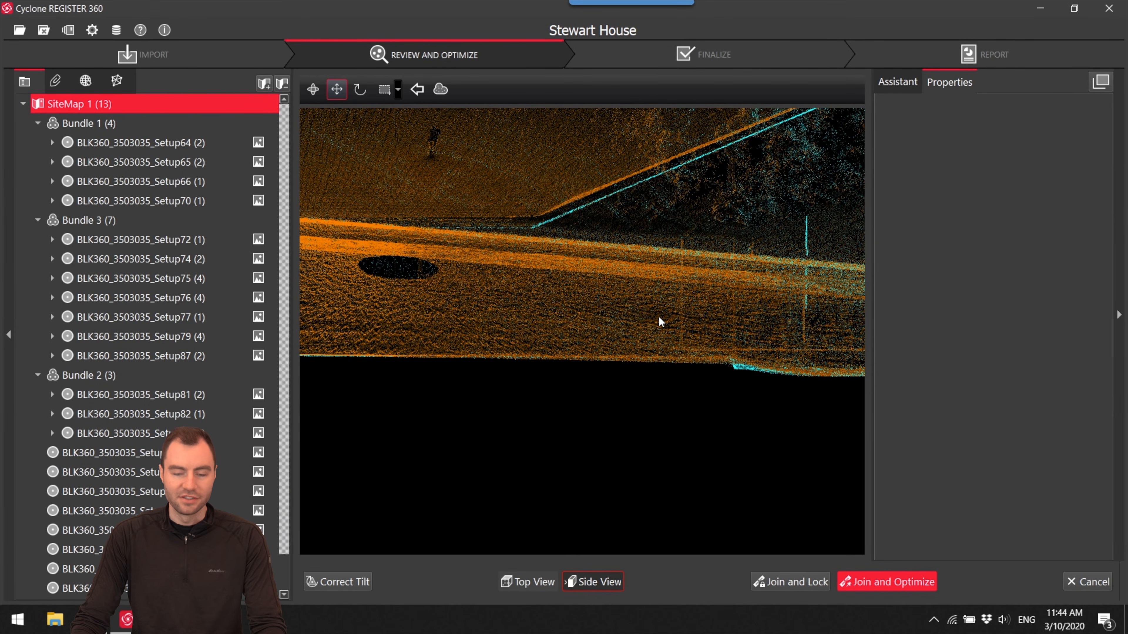
scroll(505, 354, down, 8)
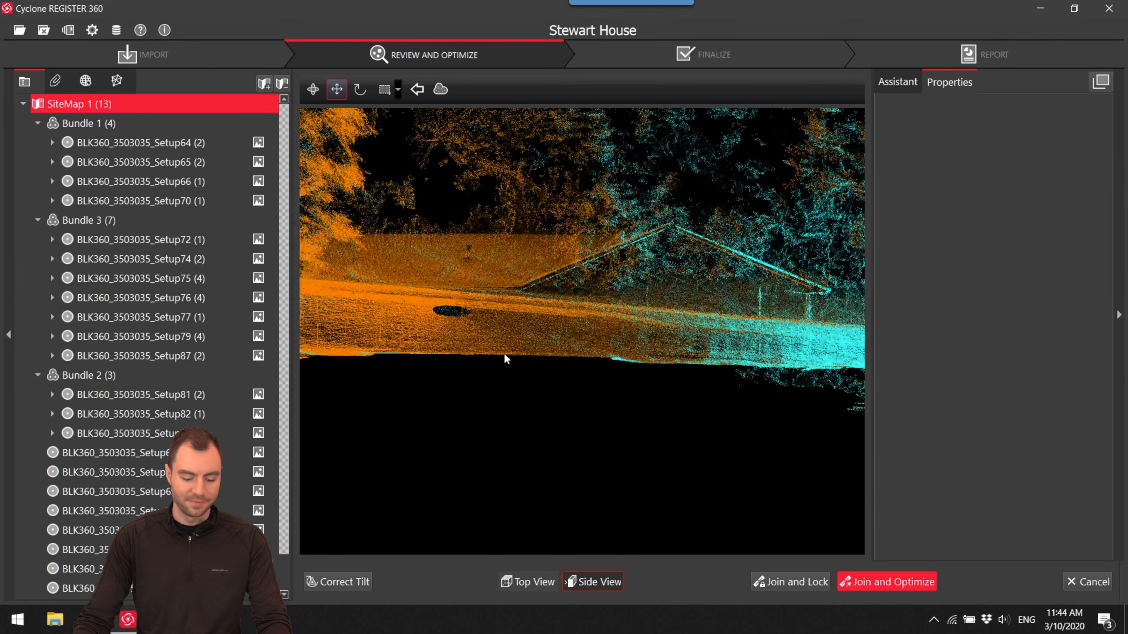
scroll(522, 360, up, 5)
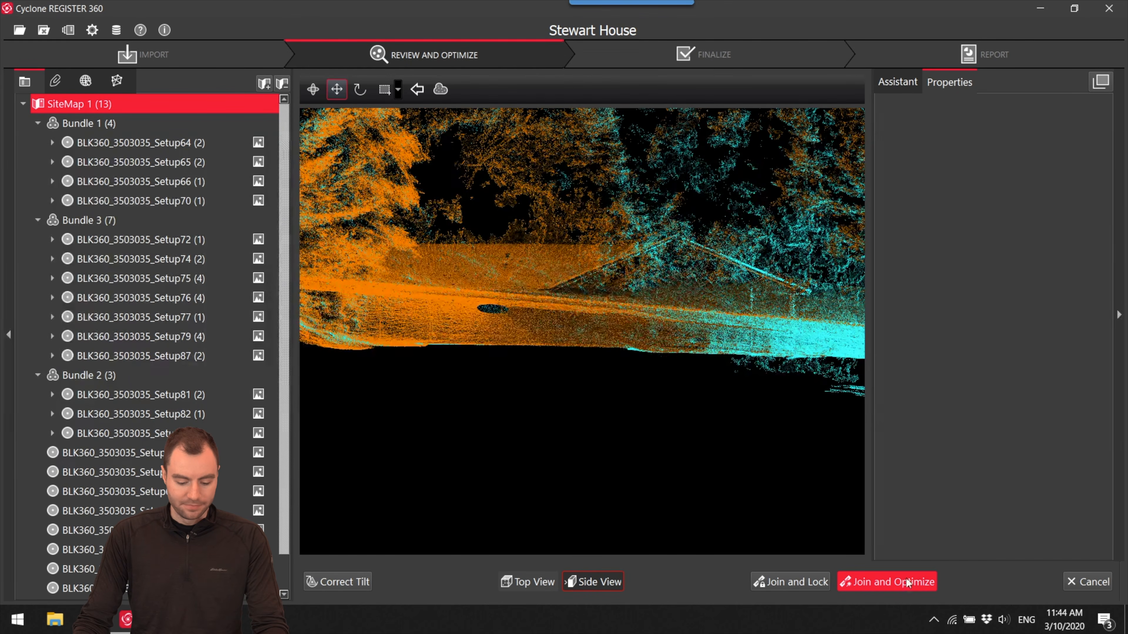
click(901, 586)
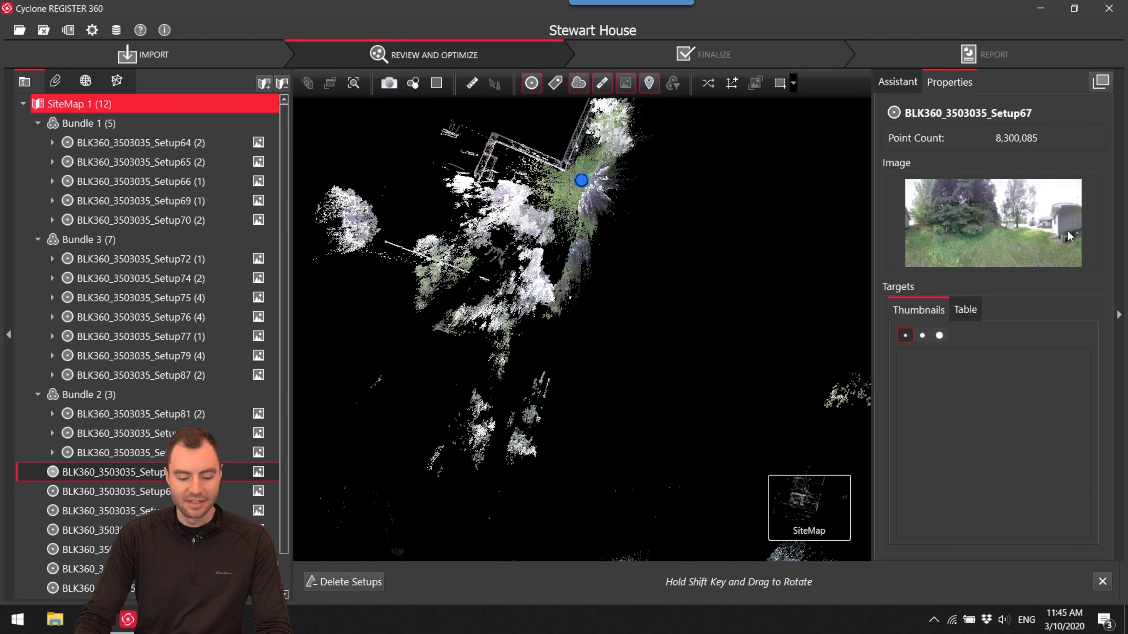
- Examine Setup67's panorama to identify which part of the house it shows, then return to the site map
right_click(589, 185)
click(631, 186)
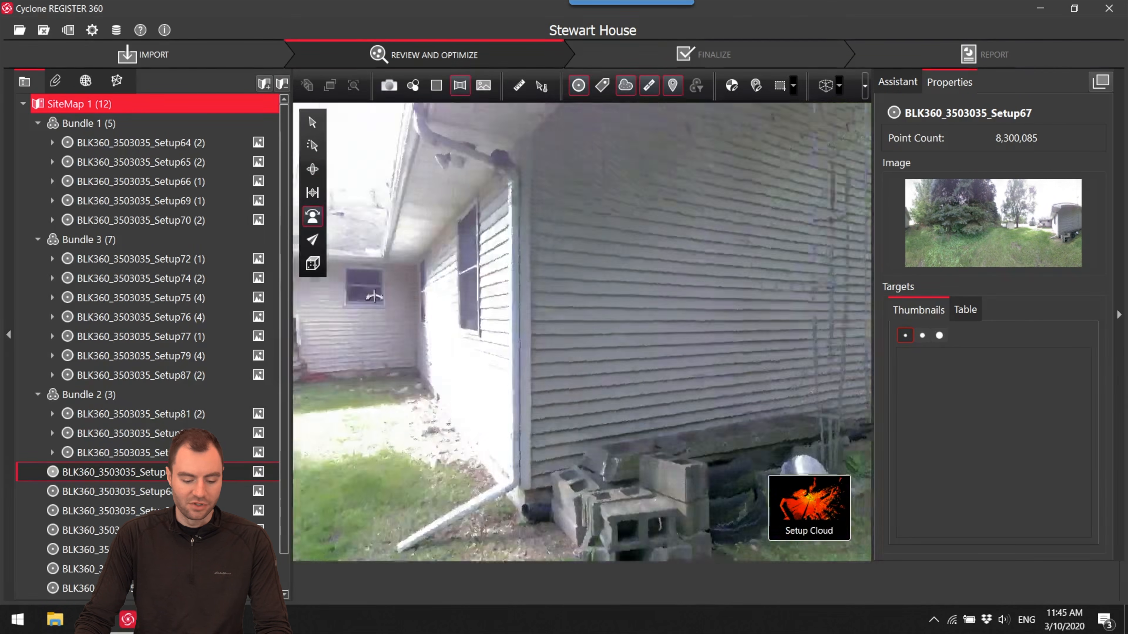
drag(439, 310, 749, 346)
mouse_move(784, 500)
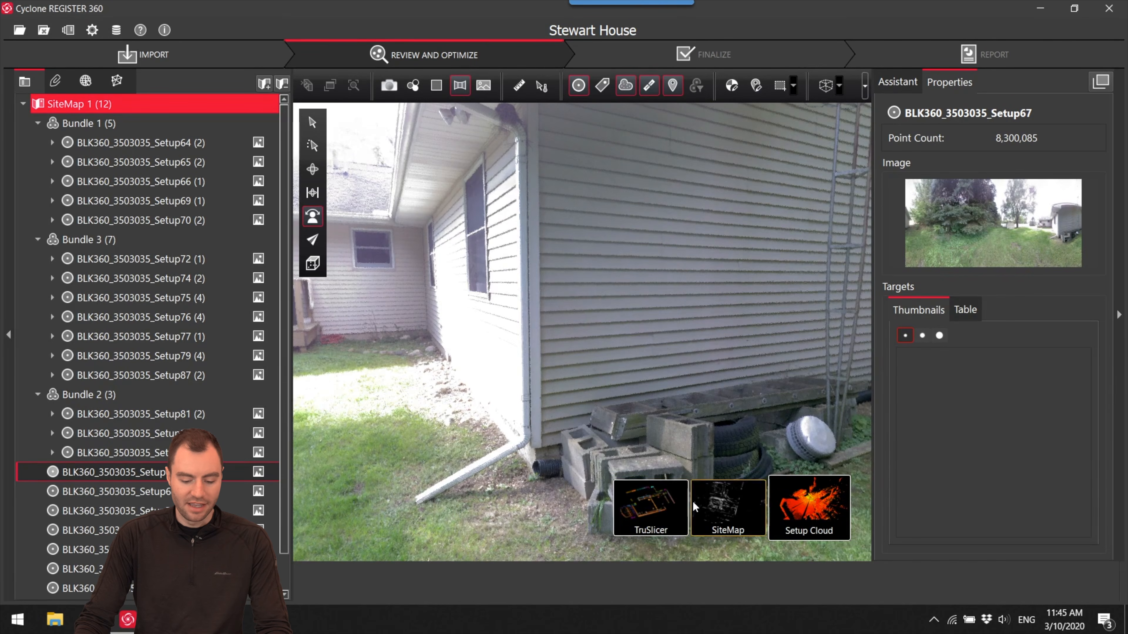
click(703, 503)
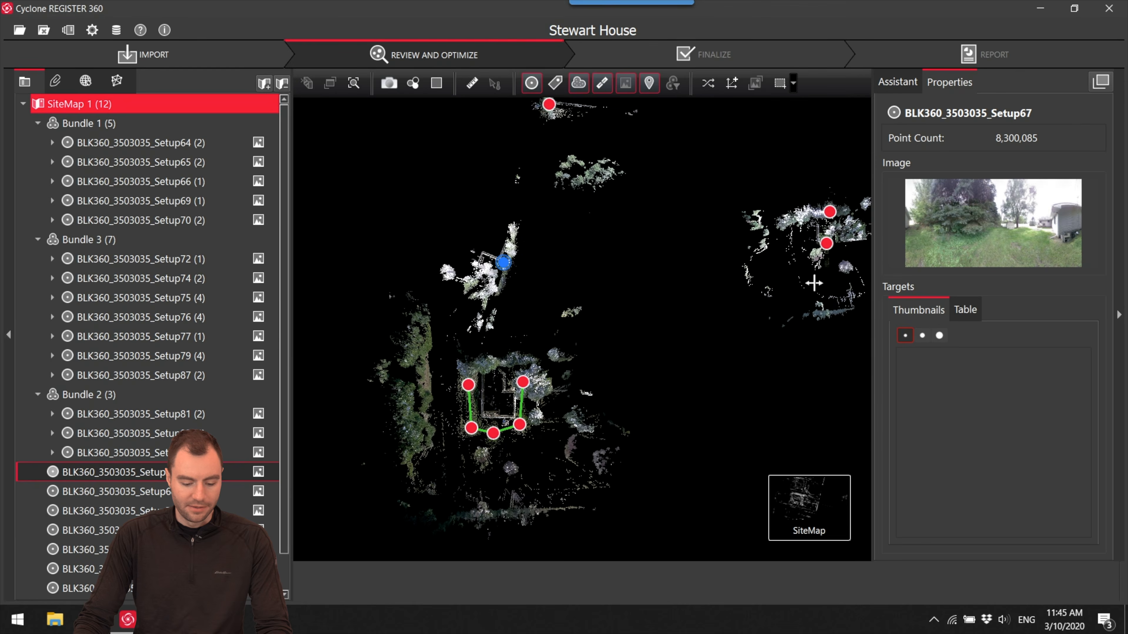
- Move Setup67 onto the open side of Bundle 1 and open Visual Alignment for one of its suggested links
scroll(489, 351, up, 5)
drag(500, 168, 542, 387)
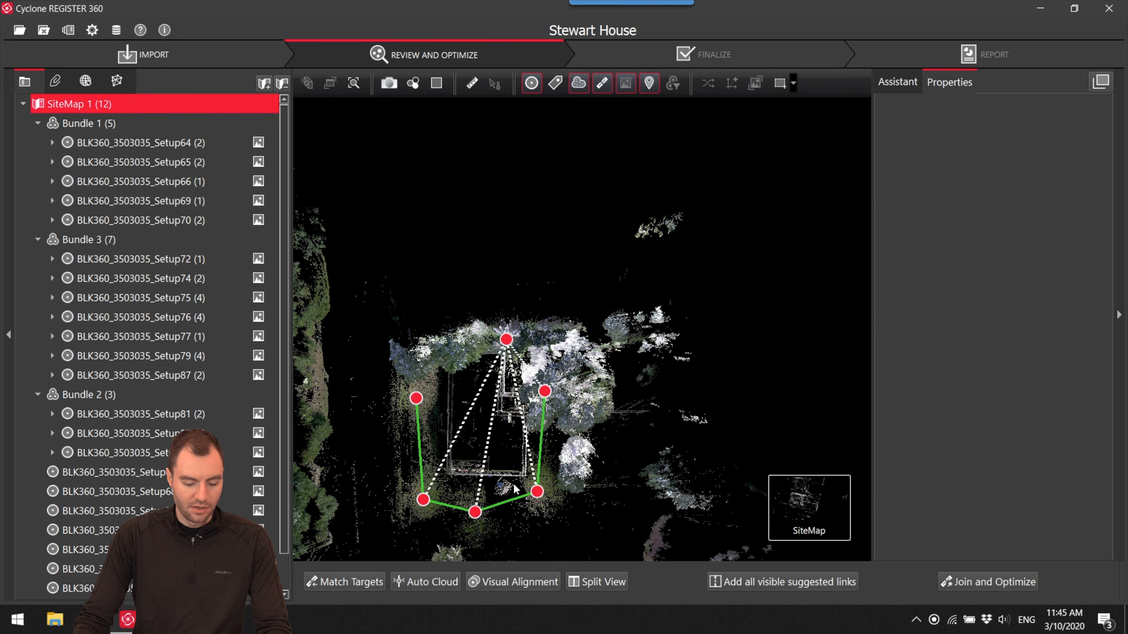
click(515, 582)
- Shift the cyan cloud in top view until its stepped house walls and inner corner overlap the orange walls
scroll(555, 322, up, 3)
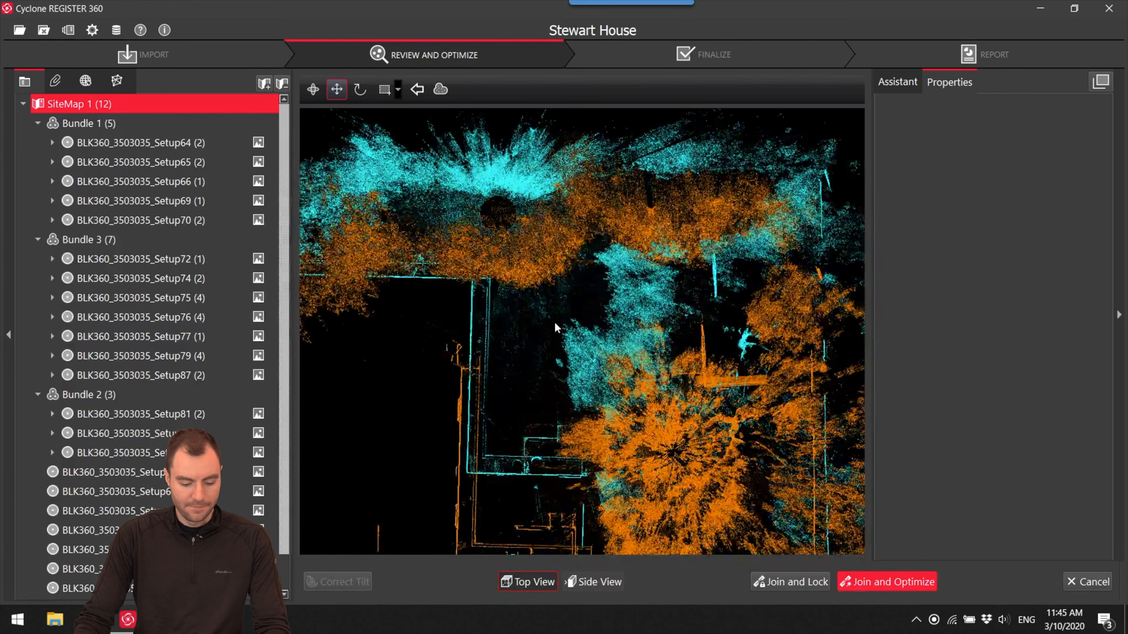
middle_drag(555, 321, 605, 111)
drag(611, 331, 608, 443)
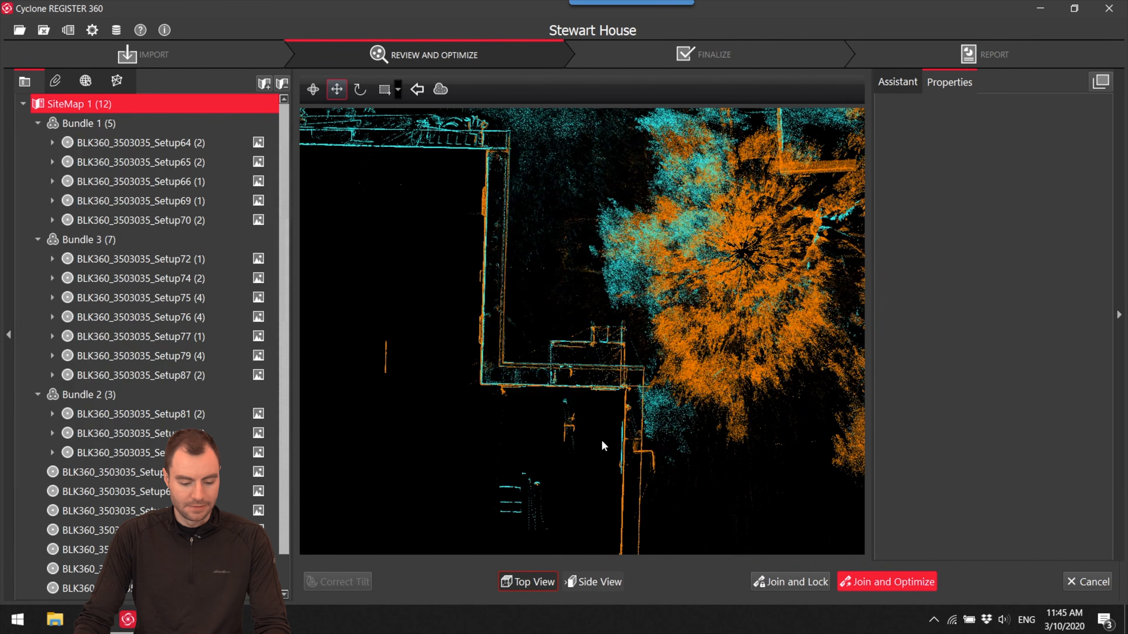
scroll(478, 424, up, 3)
scroll(492, 363, up, 5)
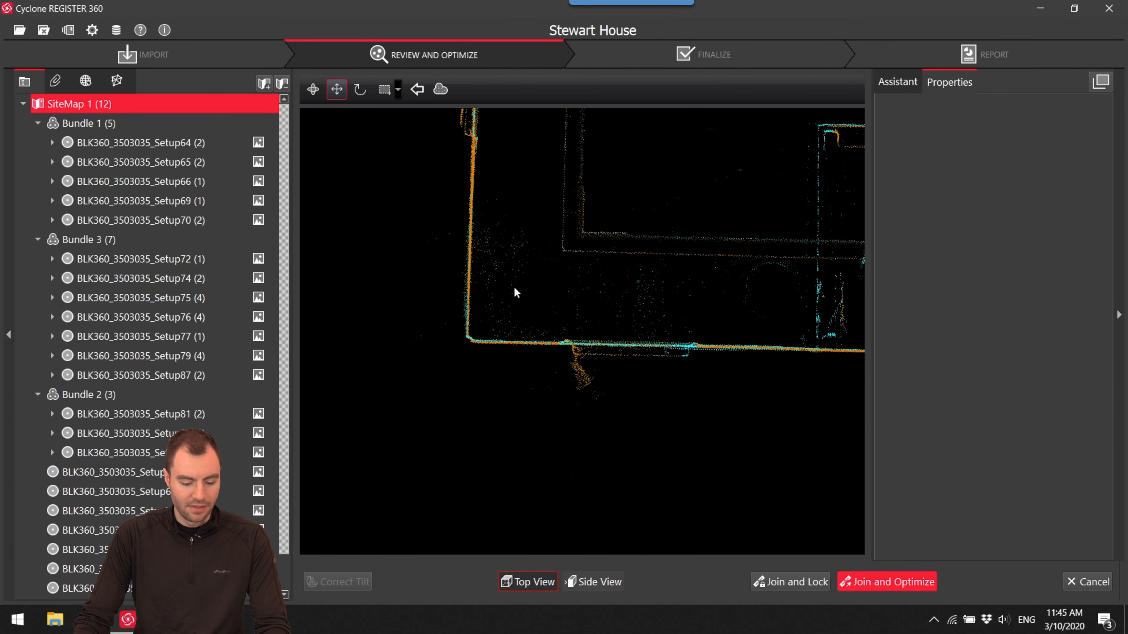
drag(517, 289, 515, 289)
middle_drag(643, 305, 142, 248)
scroll(537, 302, down, 8)
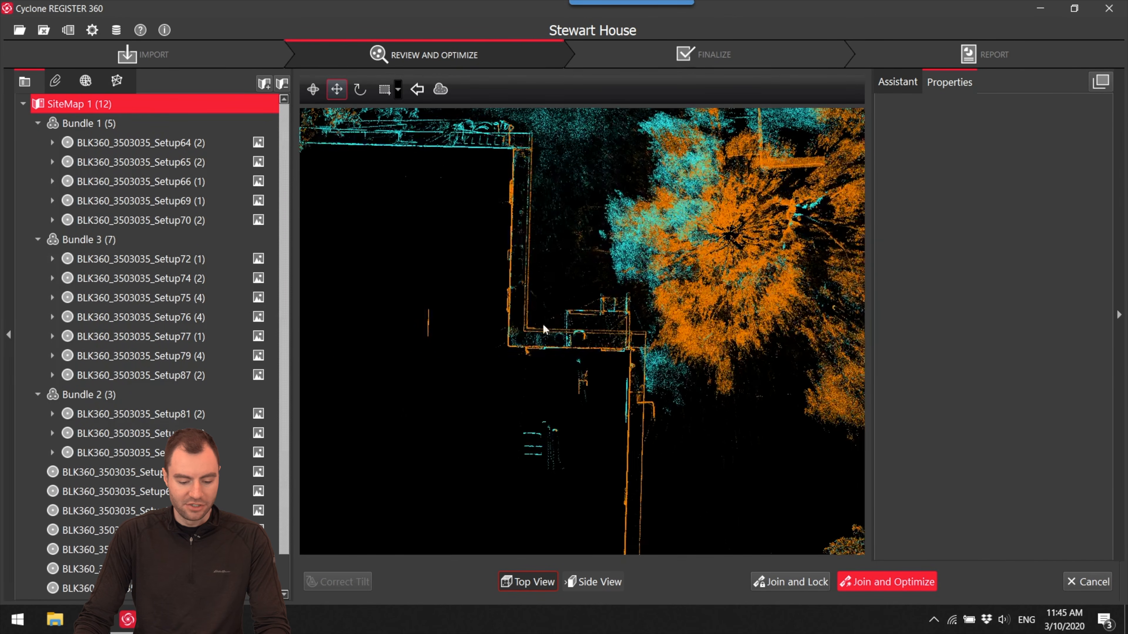
scroll(641, 403, up, 2)
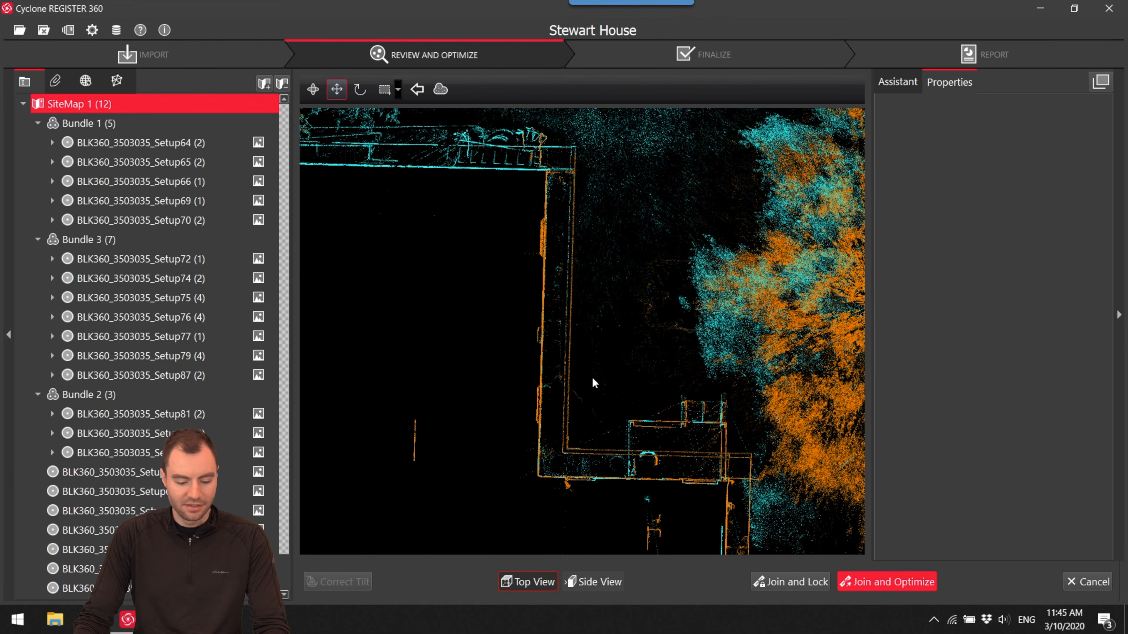
drag(724, 479, 423, 267)
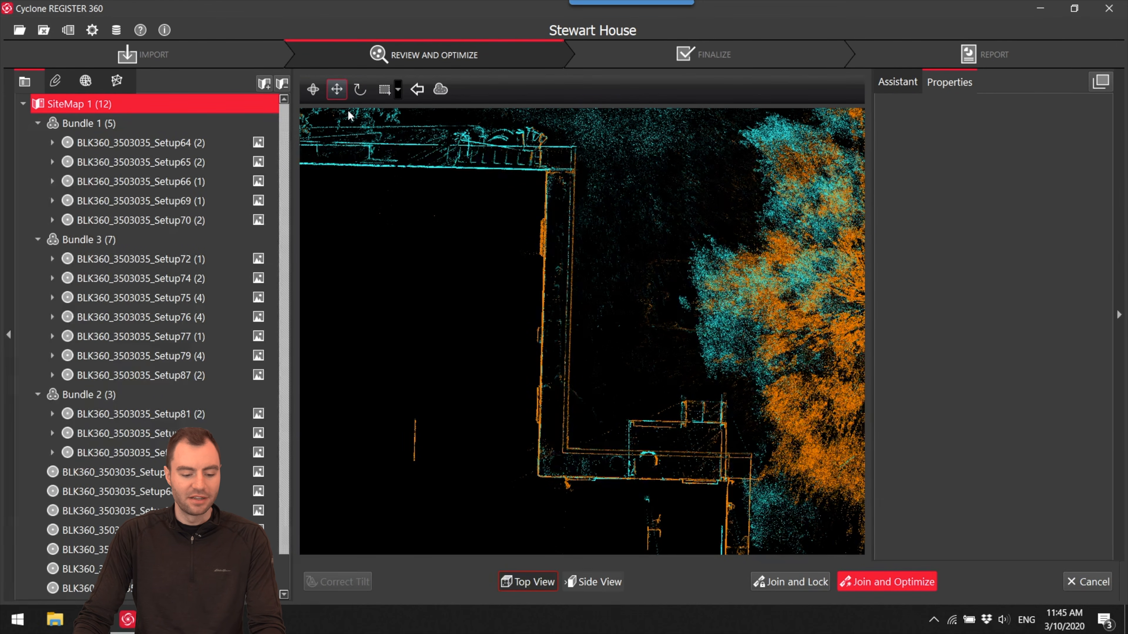
- Toggle the alignment repeatedly between the Rotate and Move tools, ending on Move
click(360, 90)
key(space)
key(space)
key(space)
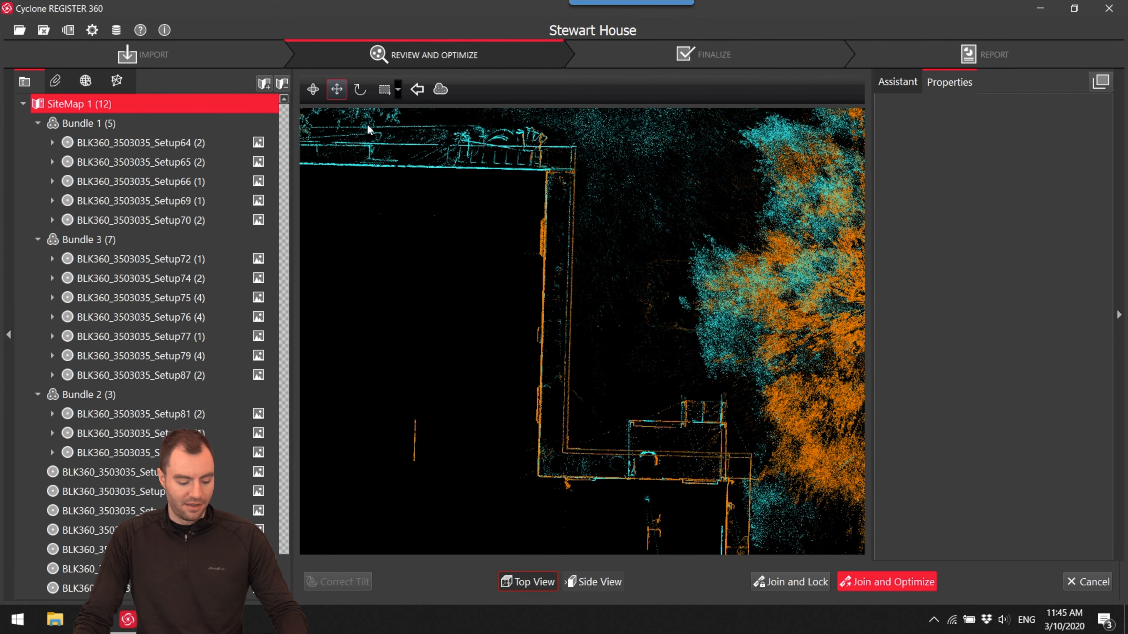
key(space)
key(space)
key(space)
key(space)
key(space)
key(space)
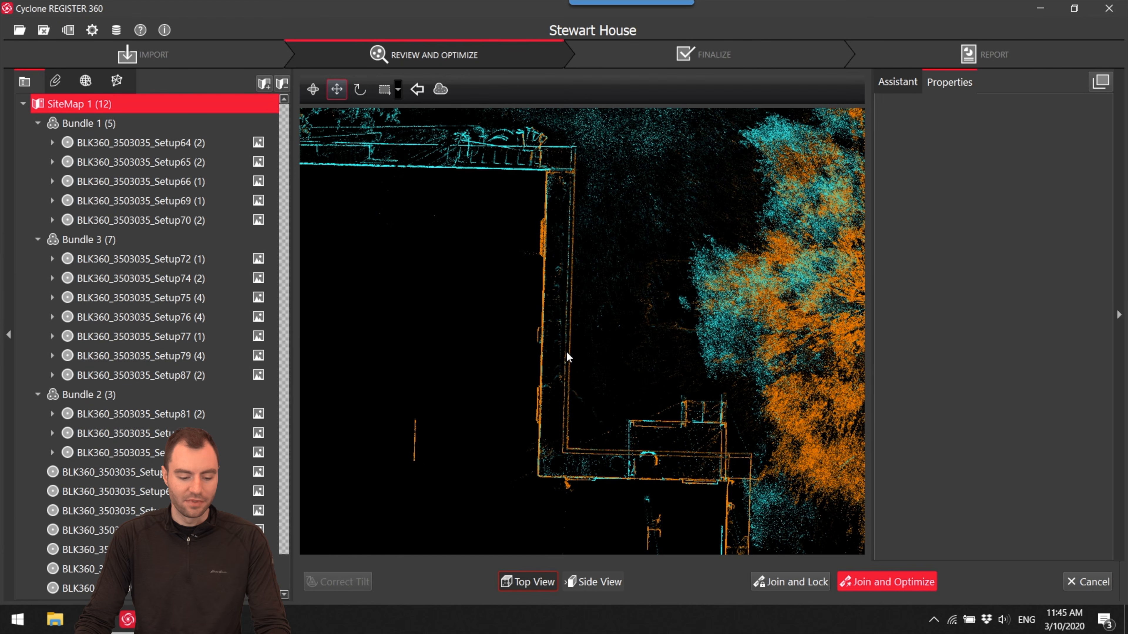
- Raise the cyan Setup67 cloud in side view until its eave and ground lines meet the orange cloud
click(592, 580)
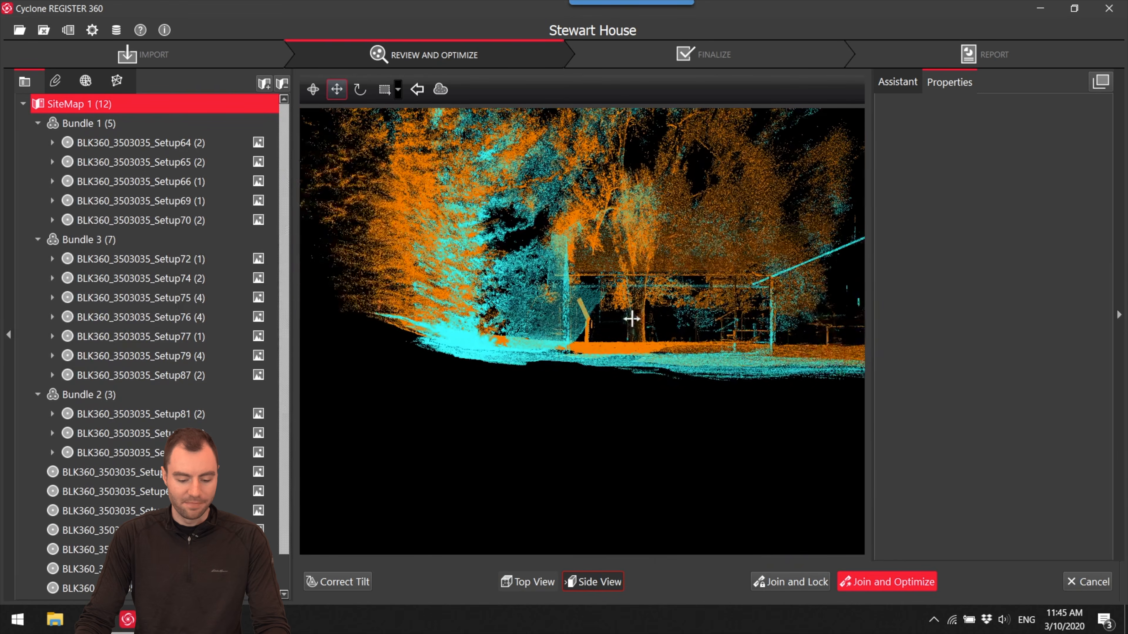
scroll(631, 280, up, 1)
drag(630, 279, 893, 328)
key(space)
scroll(437, 255, up, 4)
key(space)
drag(512, 266, 511, 266)
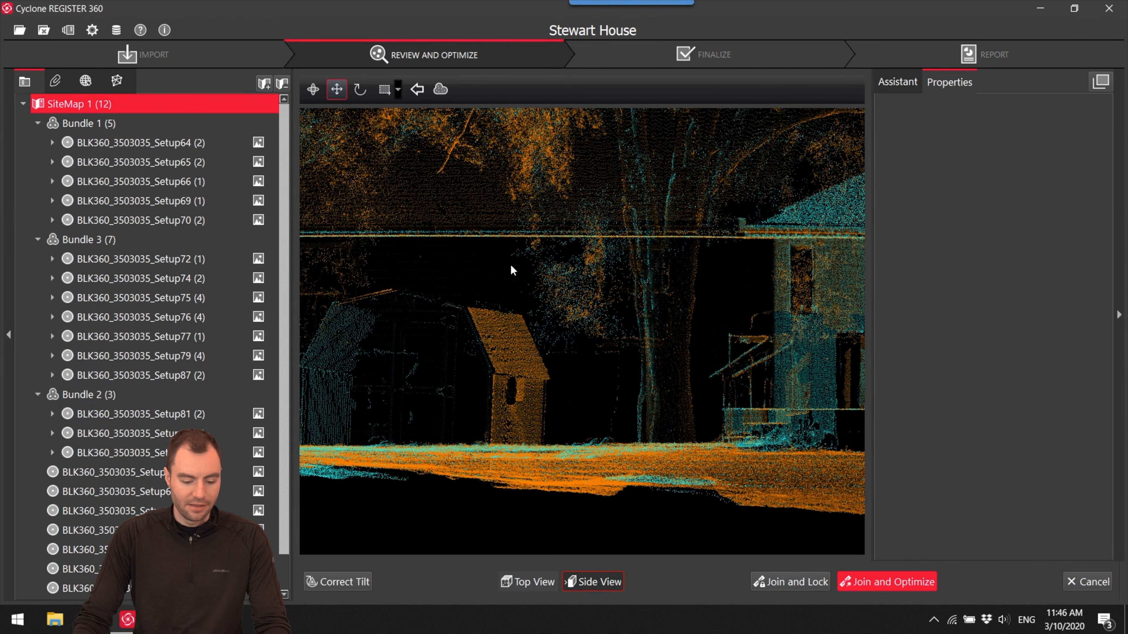
- Join and optimize the Setup67 alignment, accepting the registration result and declining the suggested additional links
click(896, 577)
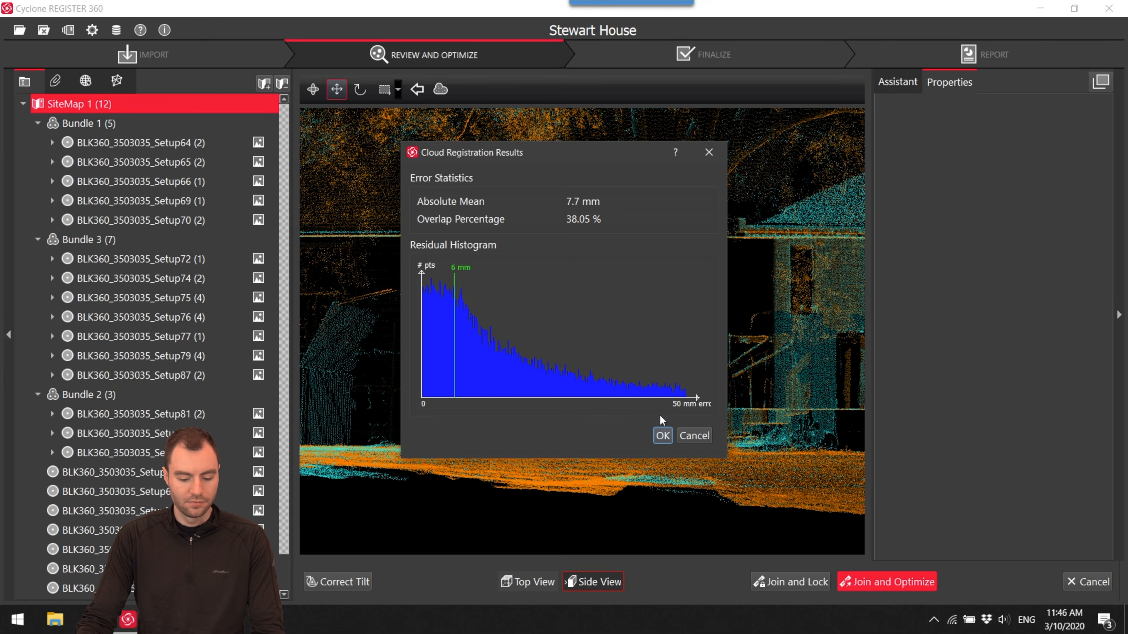
click(662, 435)
click(635, 326)
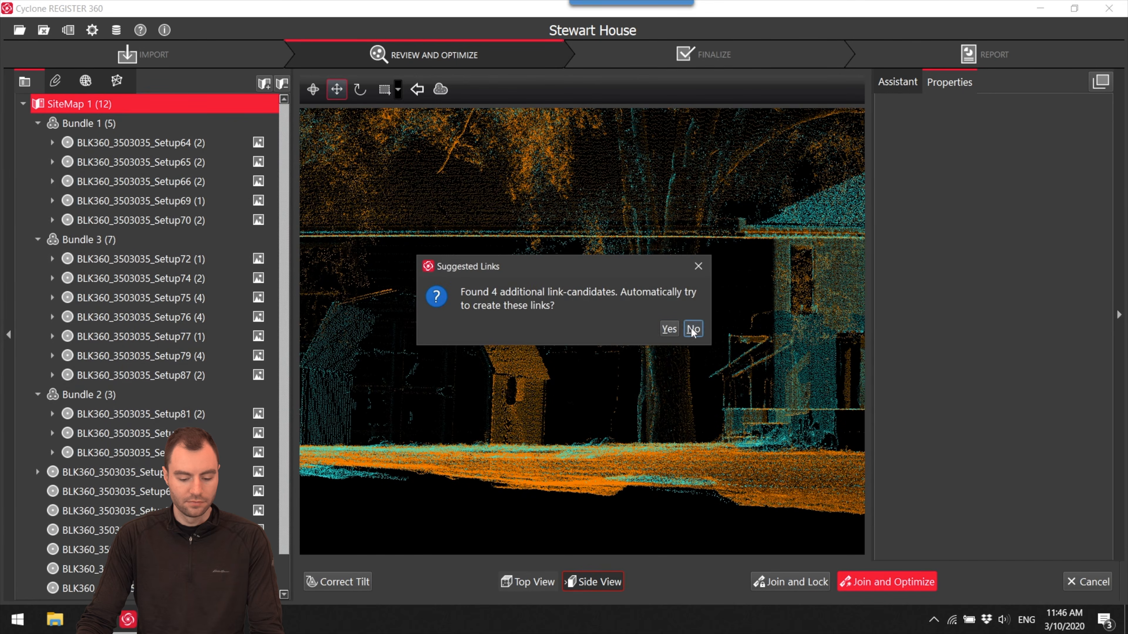
click(691, 329)
click(643, 324)
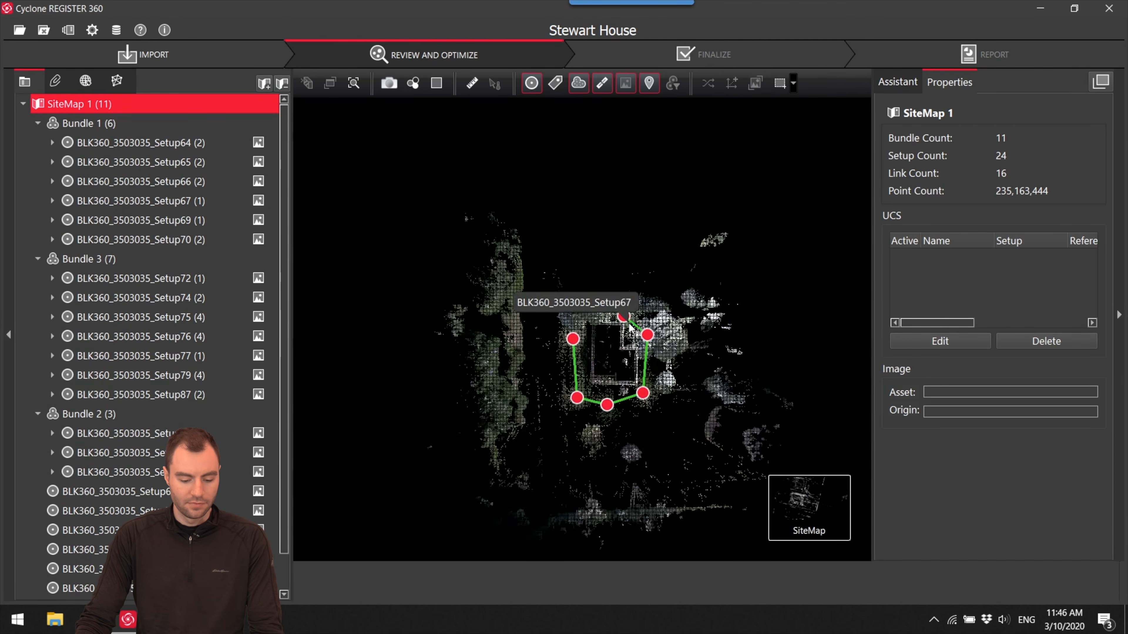
- Move Setup68 to the open house corner of Bundle 1 and open Visual Alignment between it and Setup69
scroll(635, 322, down, 3)
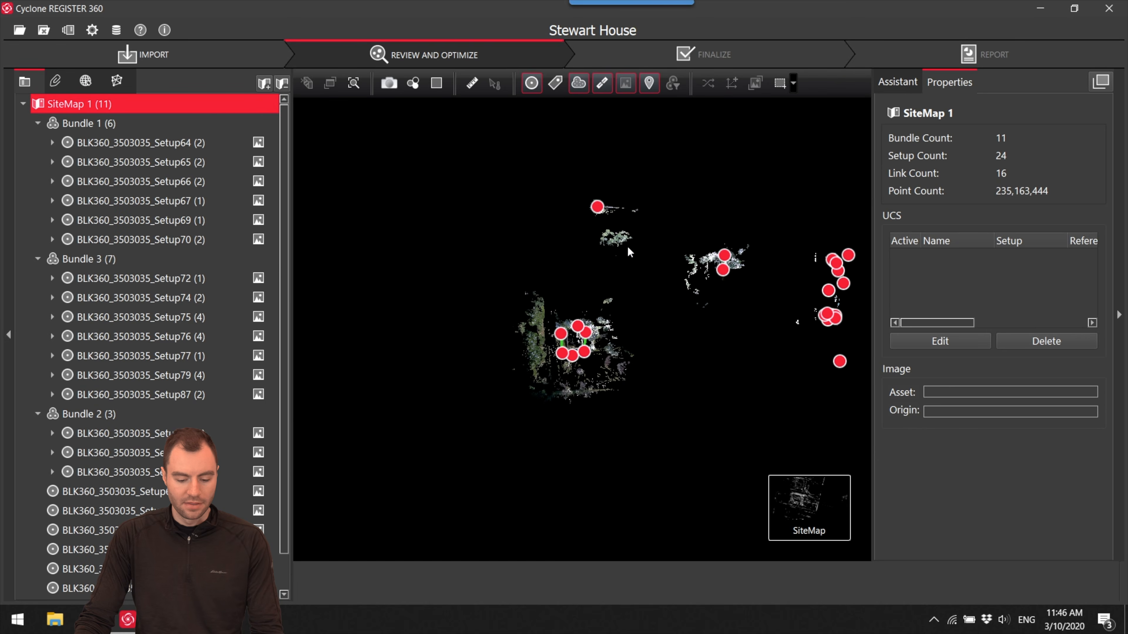
drag(597, 207, 540, 287)
scroll(553, 322, up, 6)
mouse_move(489, 167)
mouse_down()
mouse_move(473, 153)
mouse_move(584, 249)
mouse_move(527, 286)
mouse_move(488, 216)
mouse_move(530, 213)
mouse_move(606, 318)
mouse_move(601, 329)
mouse_move(604, 236)
mouse_move(600, 249)
mouse_move(620, 246)
mouse_up()
scroll(601, 330, up, 4)
scroll(602, 328, up, 3)
scroll(604, 236, down, 3)
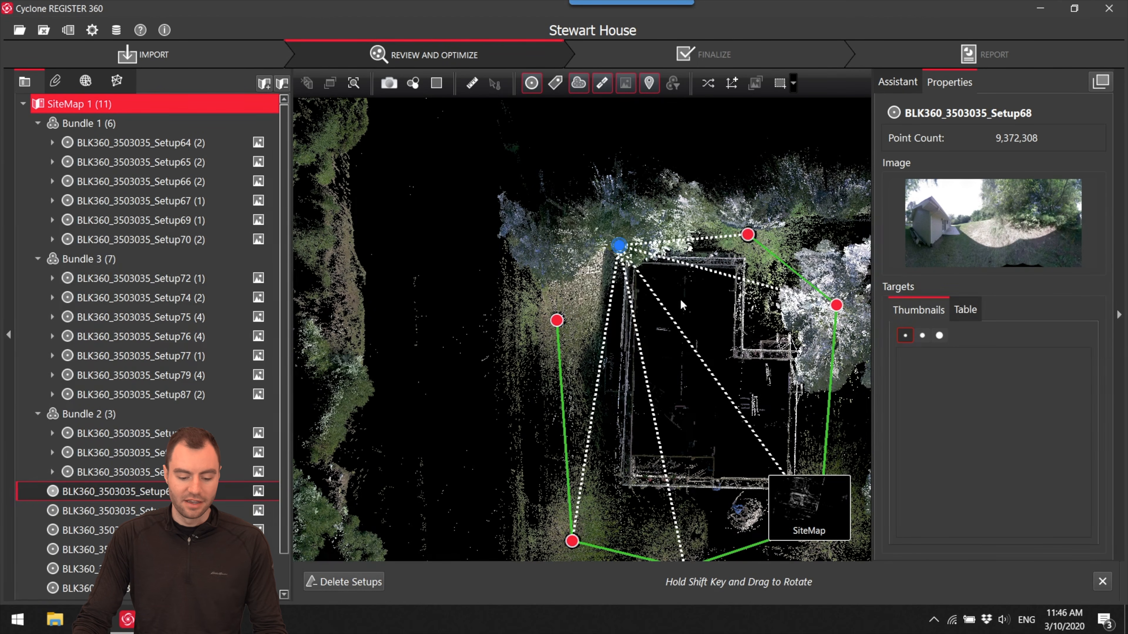
ctrl+click(557, 321)
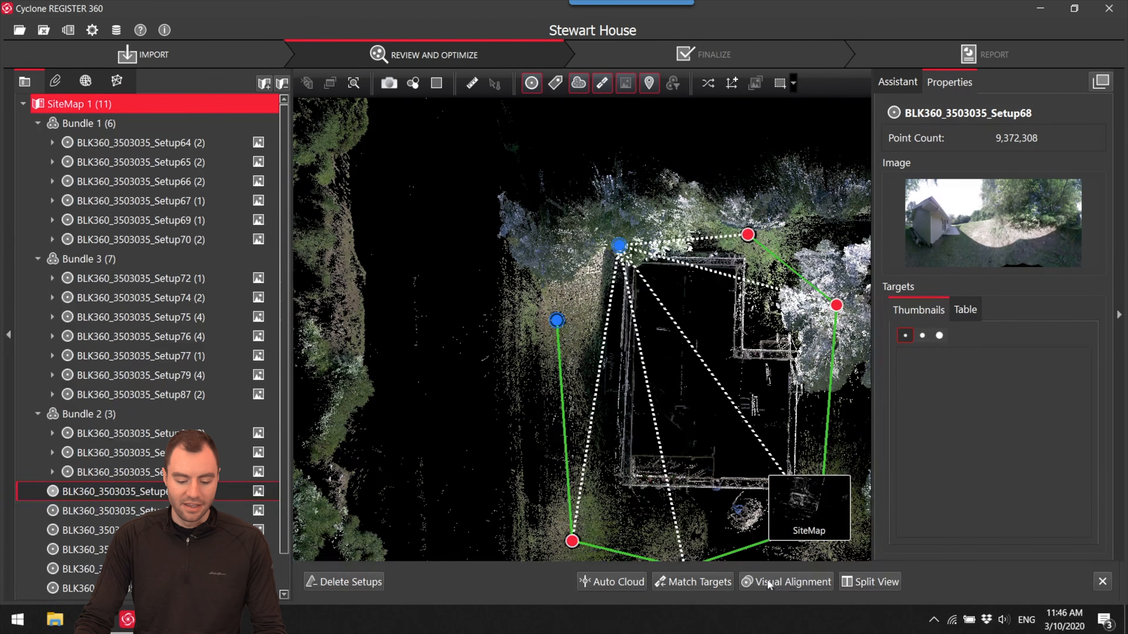
click(795, 582)
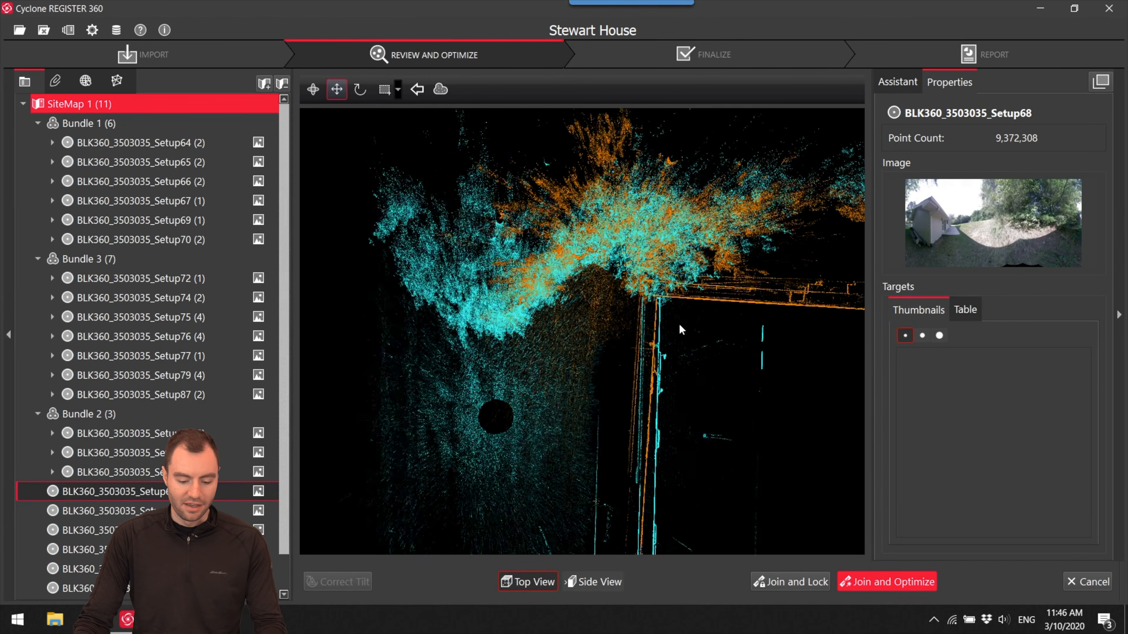
- Move and rotate the alignment in top view until the cyan and orange long house walls overlap at the corner
scroll(679, 323, up, 5)
scroll(606, 259, up, 5)
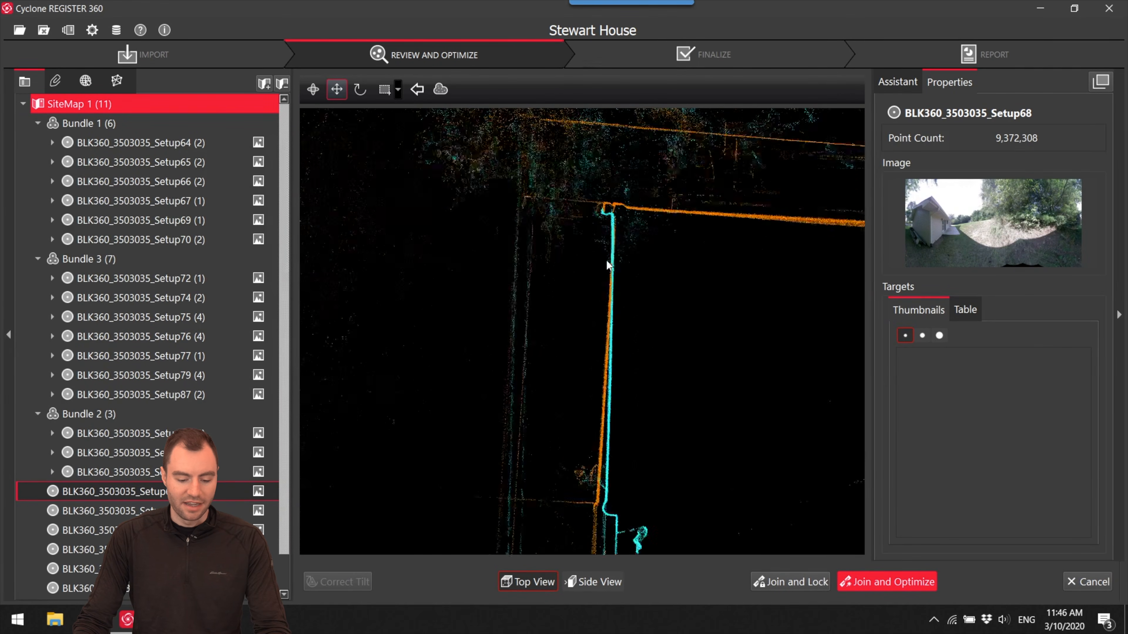
drag(591, 300, 596, 287)
scroll(639, 288, down, 5)
middle_drag(653, 343, 661, 232)
scroll(663, 240, down, 5)
middle_drag(668, 284, 668, 235)
drag(647, 154, 780, 422)
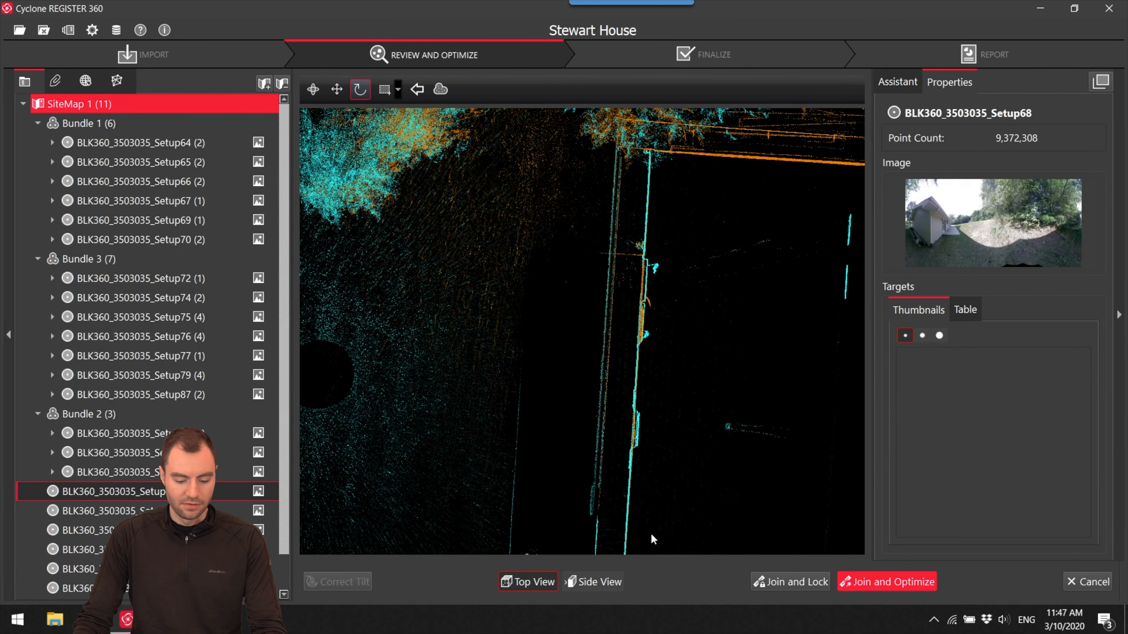
- Adjust the Setup68 and Setup69 alignment vertically in side view so the gable roof edges and ground lines coincide
click(612, 582)
scroll(646, 327, down, 7)
scroll(550, 354, up, 5)
key(space)
drag(560, 327, 724, 361)
scroll(725, 363, up, 6)
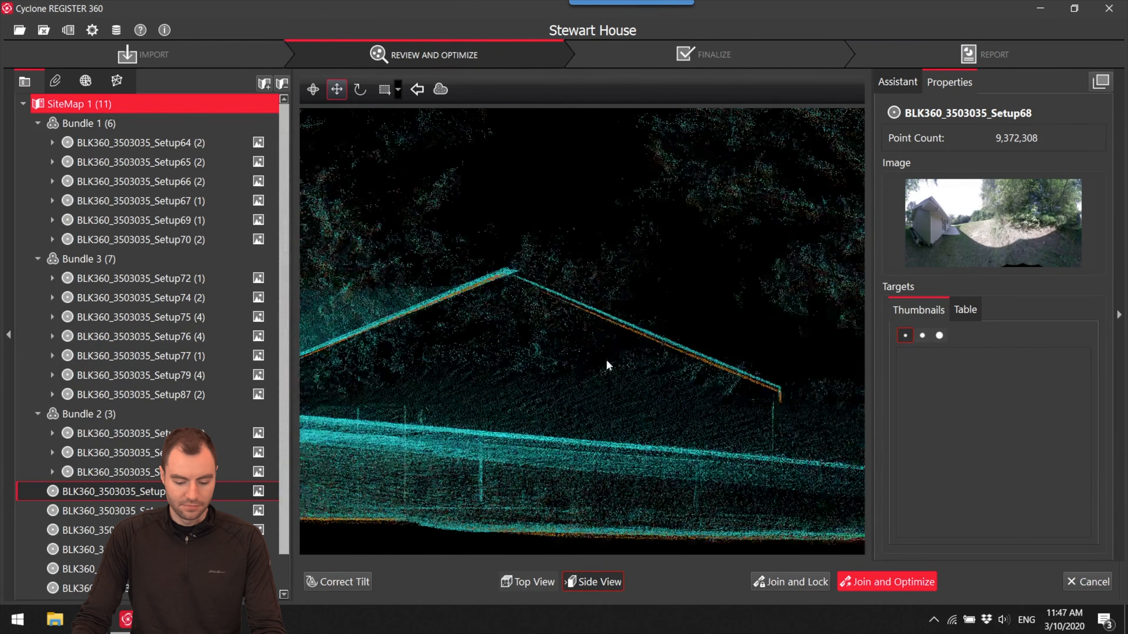
scroll(642, 327, down, 6)
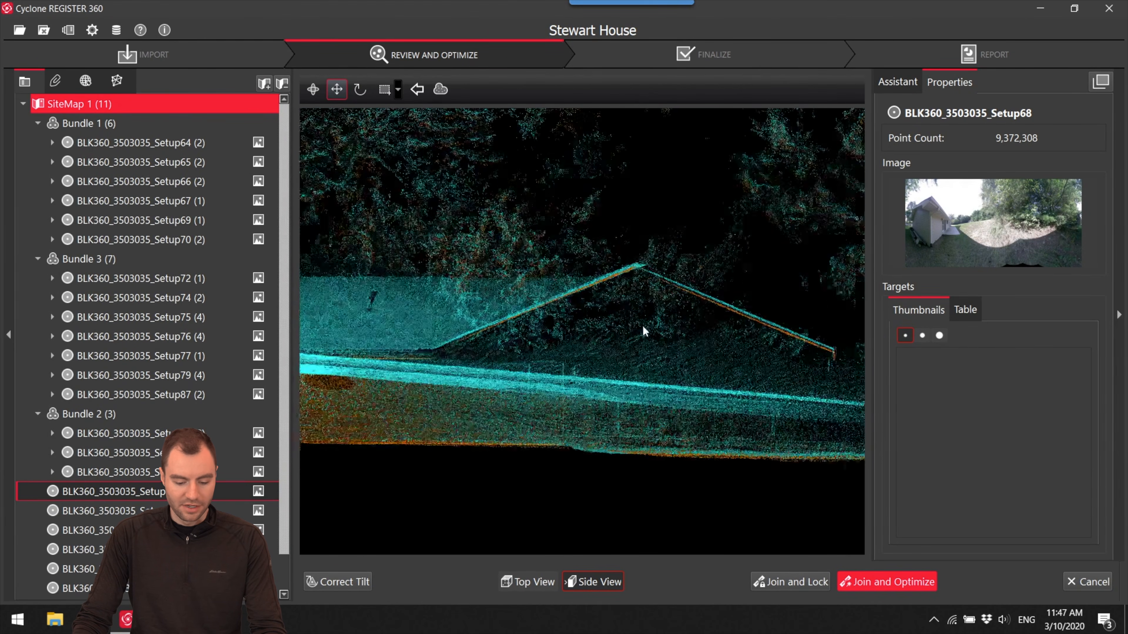
drag(604, 333, 636, 338)
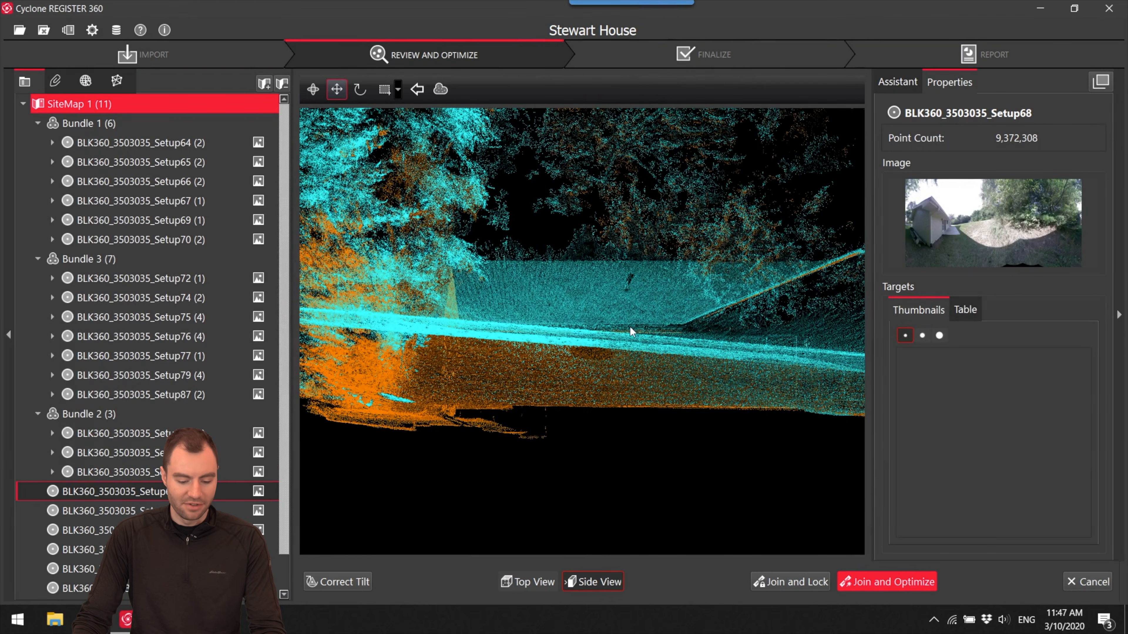
key(space)
drag(635, 282, 634, 285)
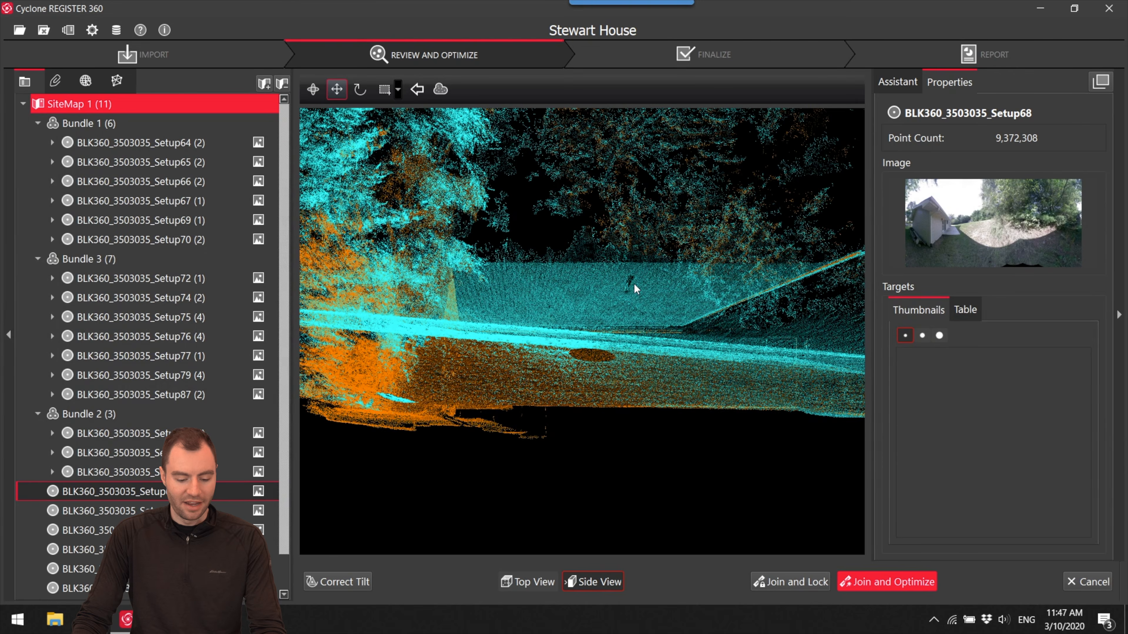
- Join and optimize the Setup68 alignment, accepting the registration result without creating the suggested additional links
click(890, 585)
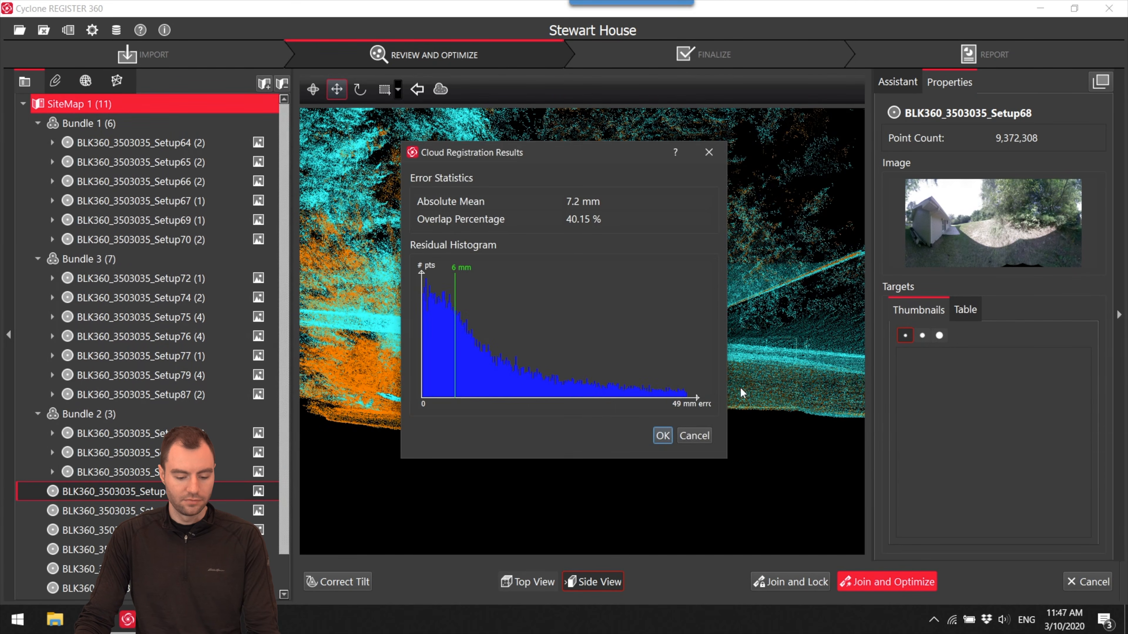
click(661, 431)
click(635, 325)
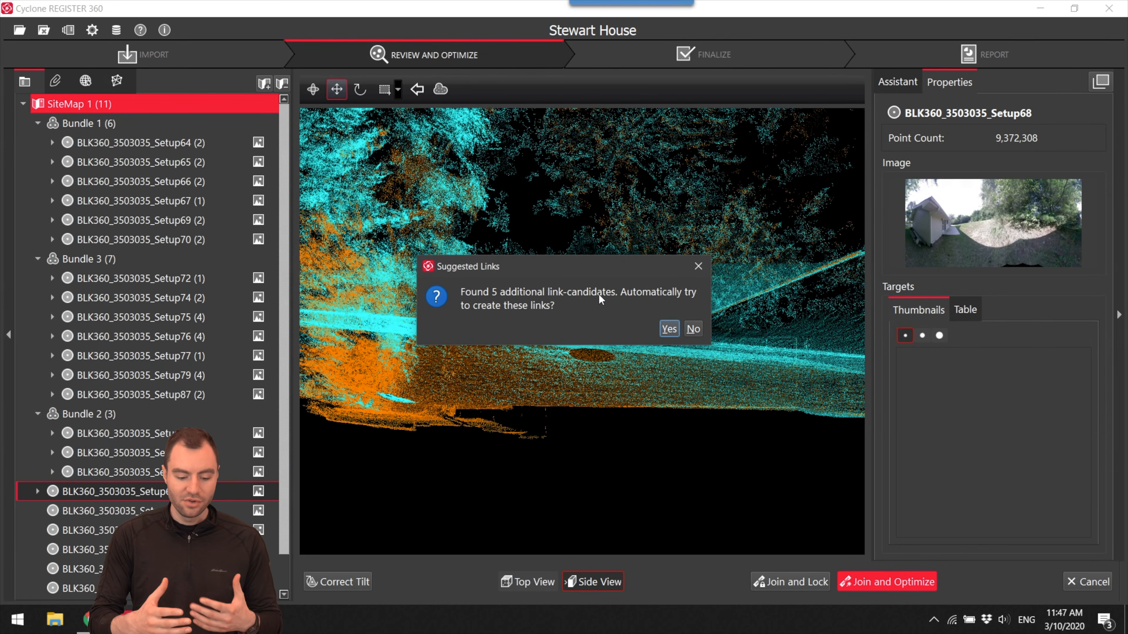
click(669, 329)
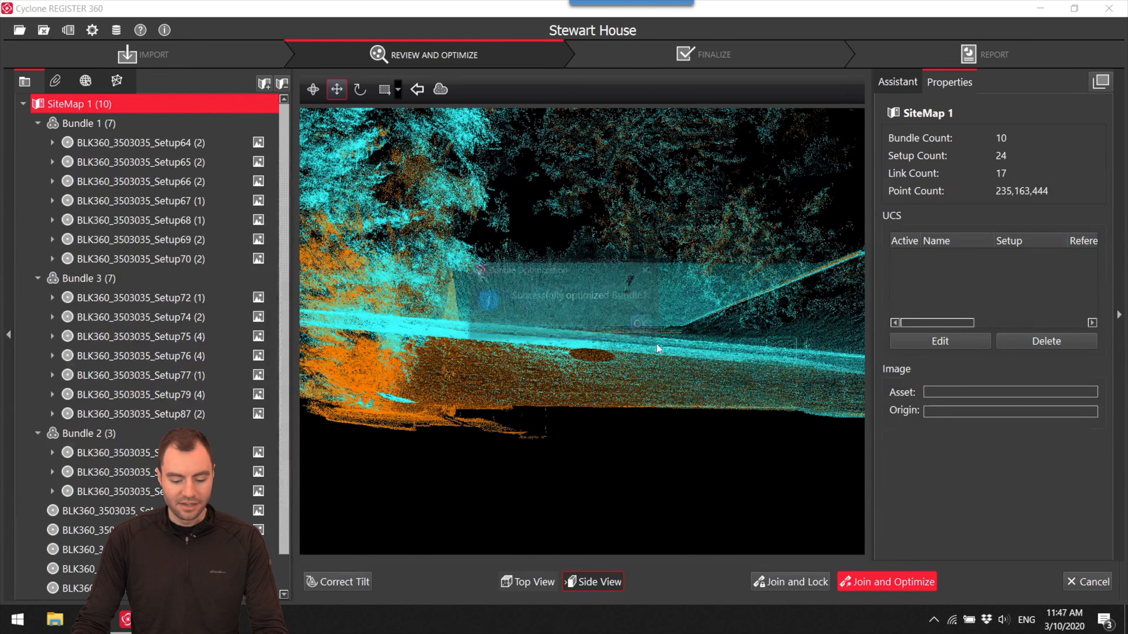
click(646, 328)
- Select Setup68 and Setup67 on the site map and open Visual Alignment for the pair
scroll(576, 272, up, 5)
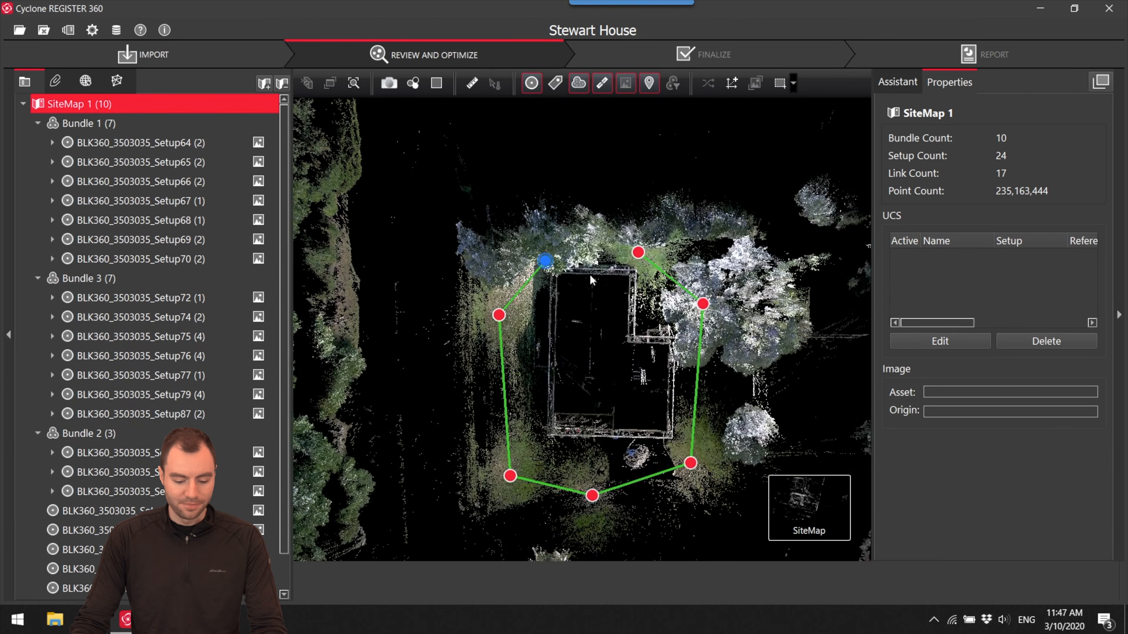
scroll(577, 272, down, 8)
scroll(568, 284, up, 7)
drag(552, 278, 568, 298)
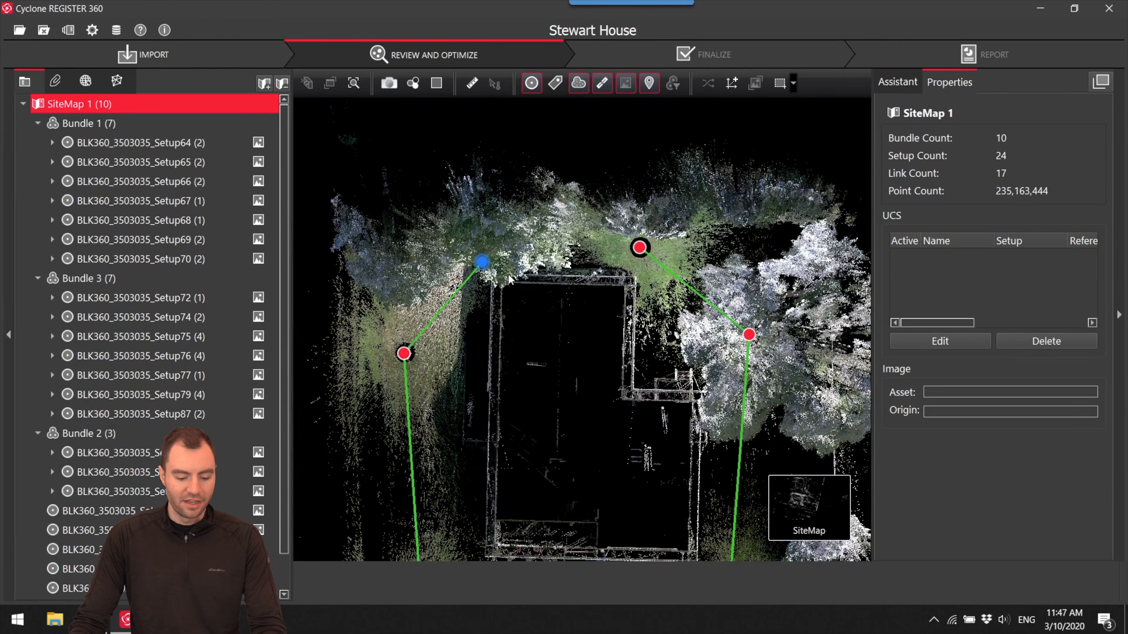
click(483, 264)
ctrl+click(640, 248)
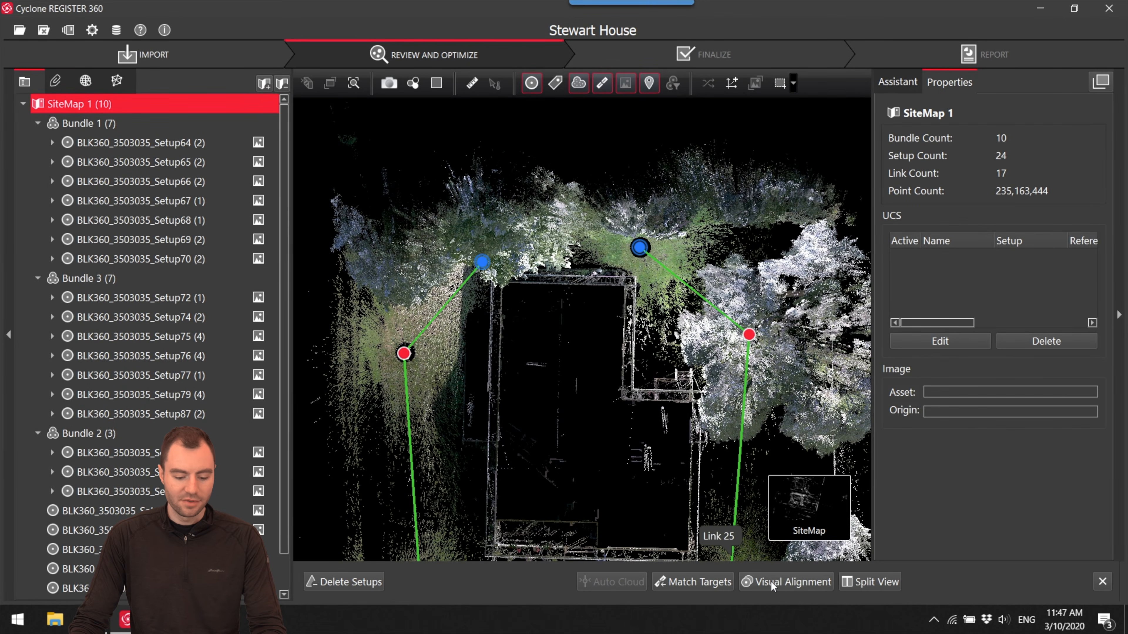
key(v)
- Line up the cyan Setup68 cloud with the orange Setup67 cloud in top view along their shared house wall
scroll(606, 316, down, 3)
middle_drag(608, 351, 622, 301)
scroll(623, 301, up, 3)
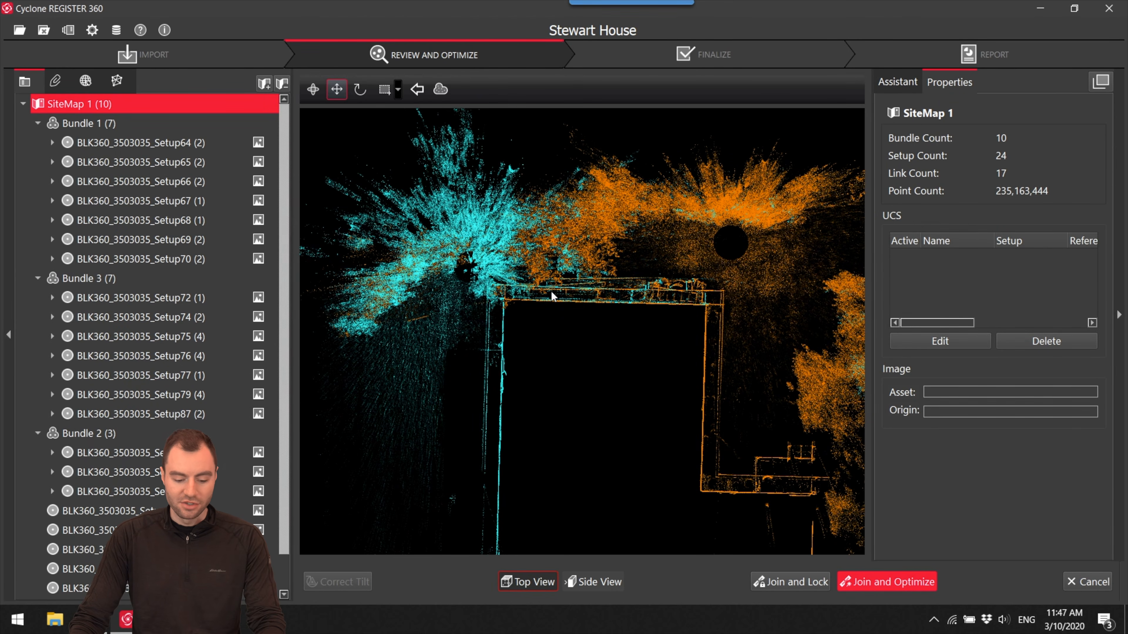
scroll(558, 298, up, 6)
middle_drag(576, 308, 596, 333)
- Lower the cyan cloud in side view until its roof slope, eave and ground fit the orange cloud
click(600, 583)
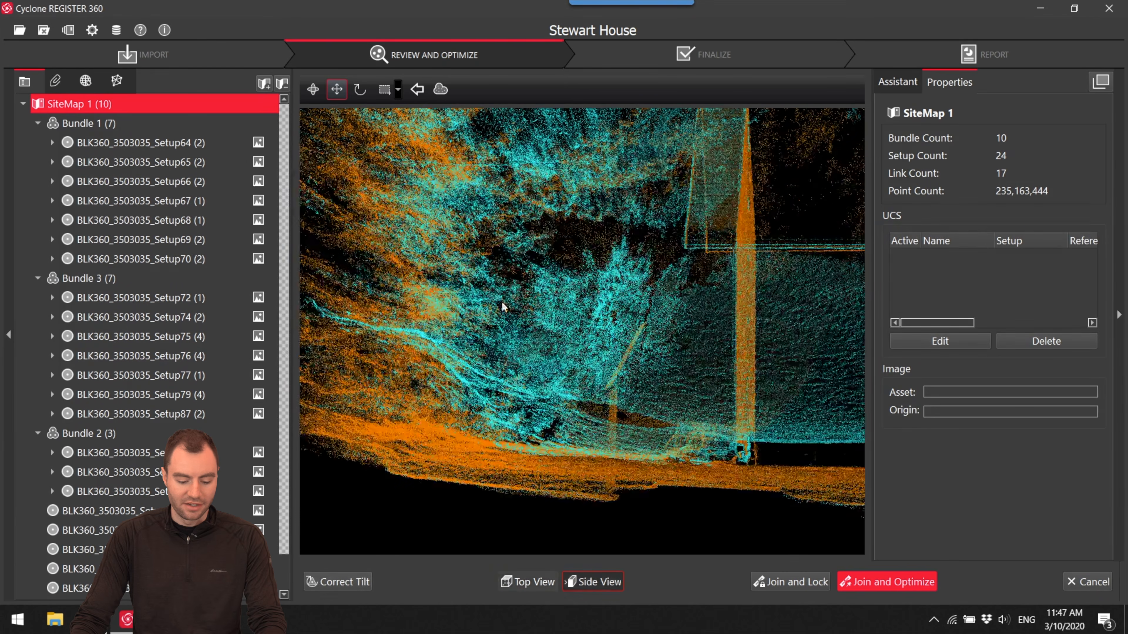
middle_drag(512, 304, 391, 338)
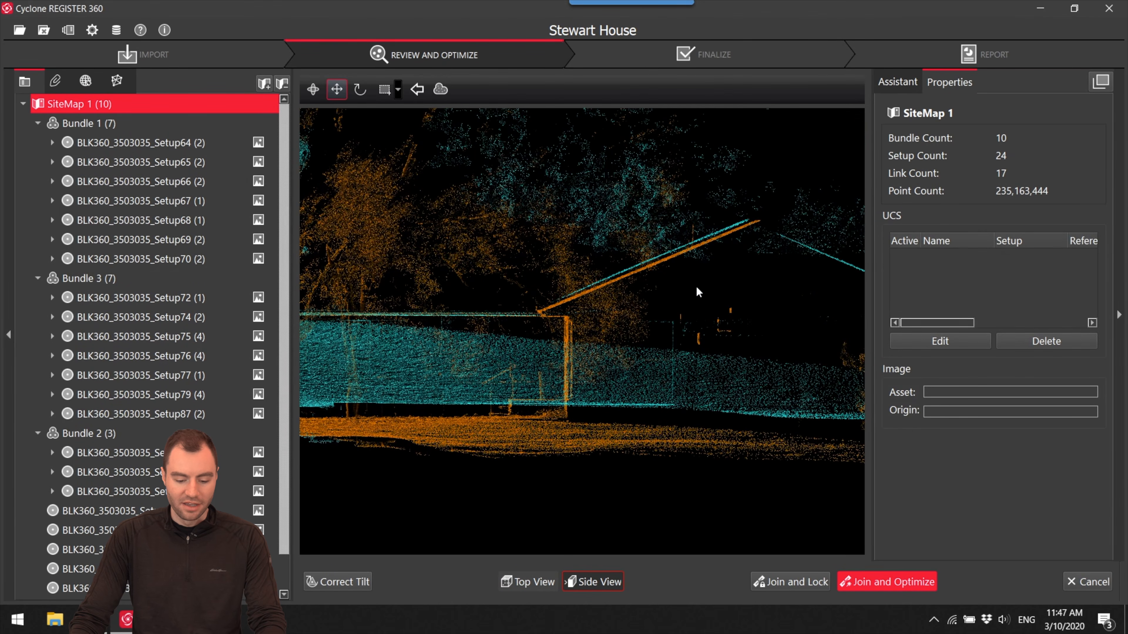
scroll(674, 259, up, 2)
drag(691, 262, 694, 270)
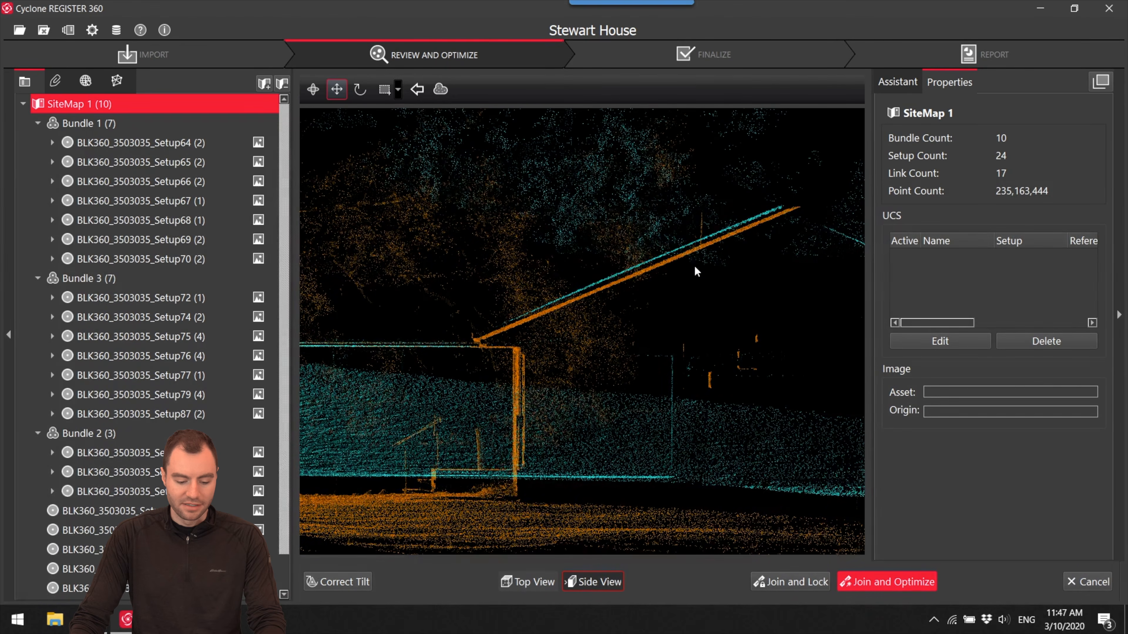
scroll(593, 310, up, 5)
scroll(684, 277, down, 3)
middle_drag(609, 305, 695, 326)
scroll(517, 417, up, 4)
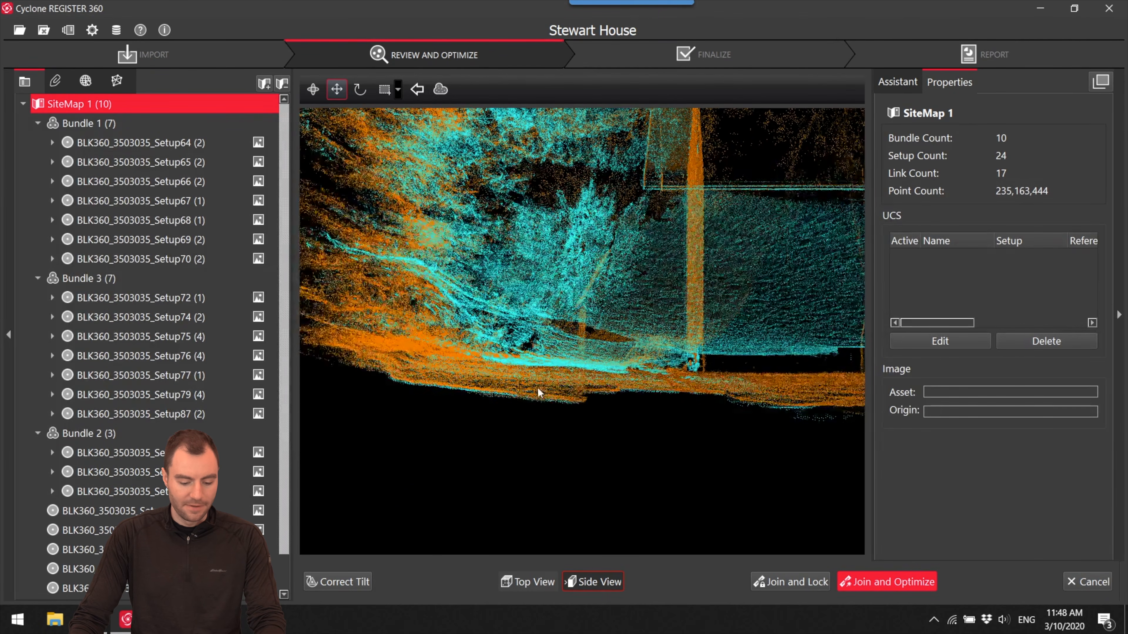
scroll(460, 407, down, 2)
- Join and optimize the link between Setup67 and Setup68, accepting the registration result to close the loop around the house
click(906, 574)
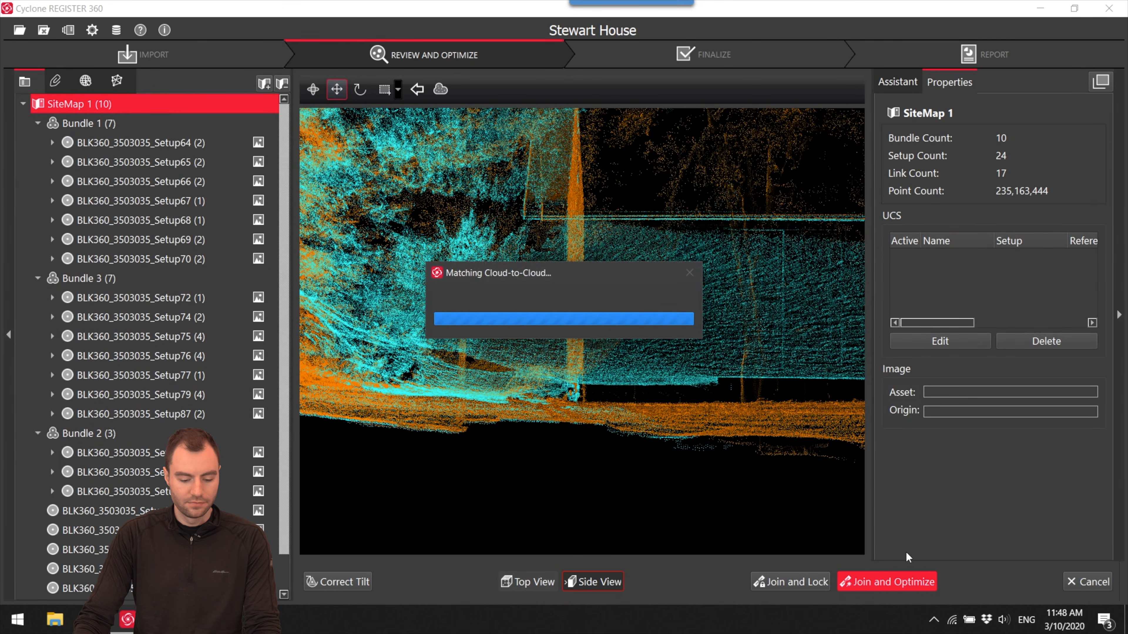
click(663, 439)
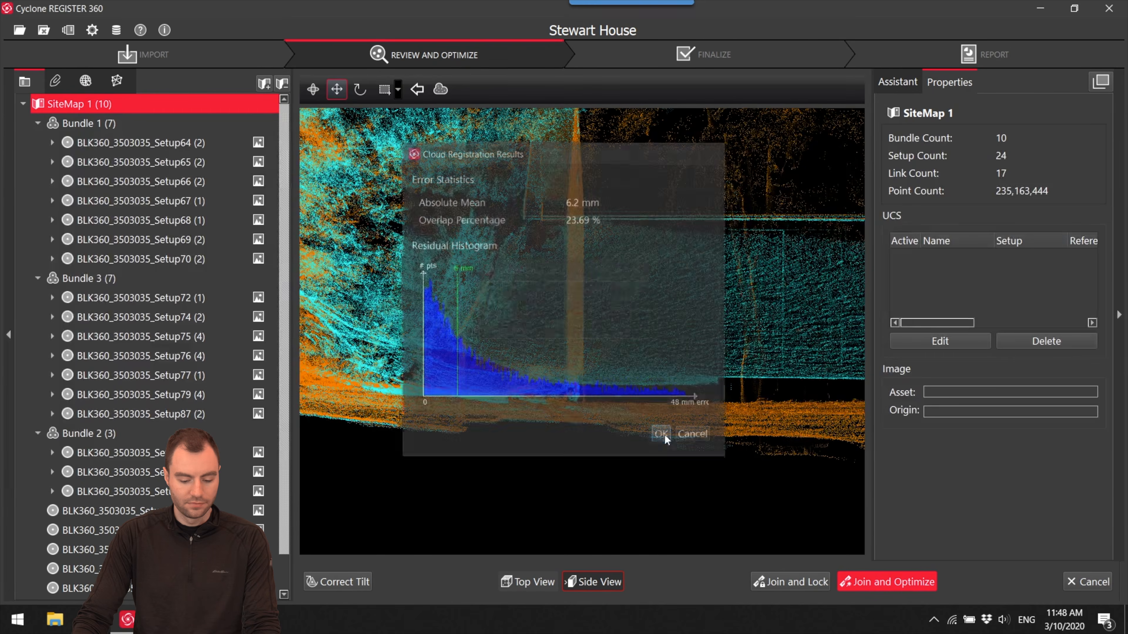
click(633, 322)
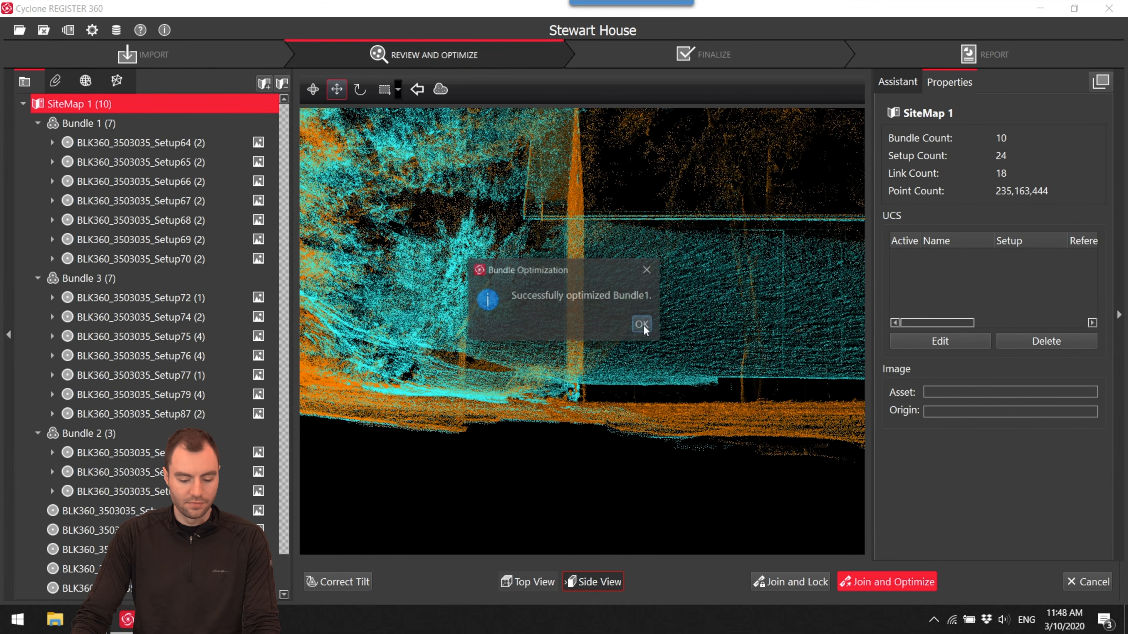
click(643, 324)
- Inspect the error, overlap and strength properties of the red link between Setup65 and Setup66
drag(677, 380, 681, 301)
scroll(676, 330, down, 3)
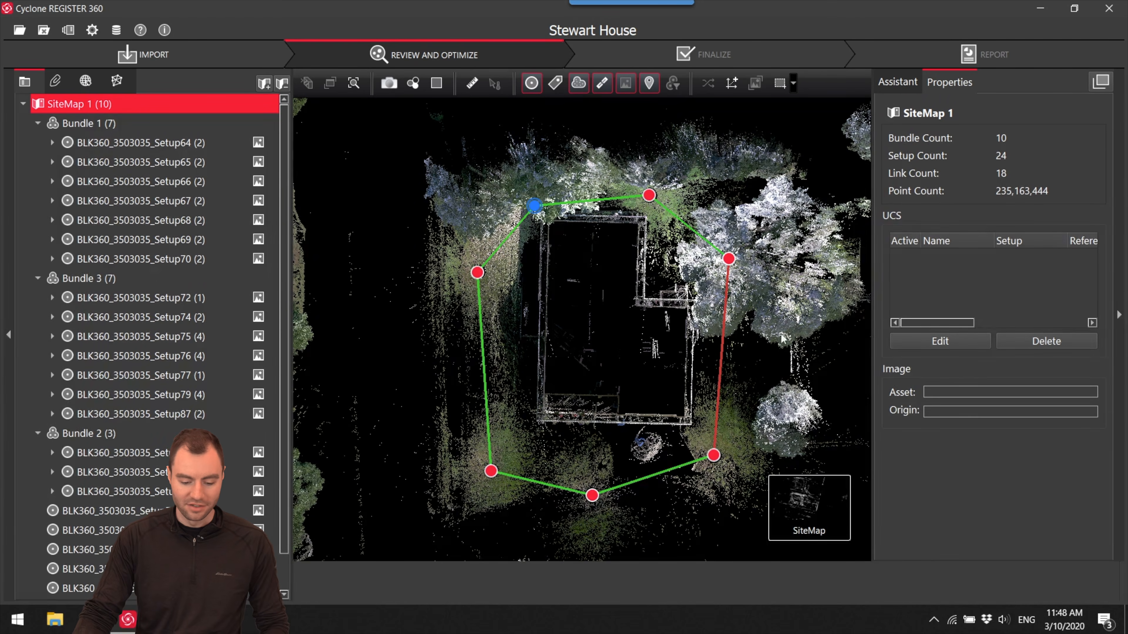
click(722, 358)
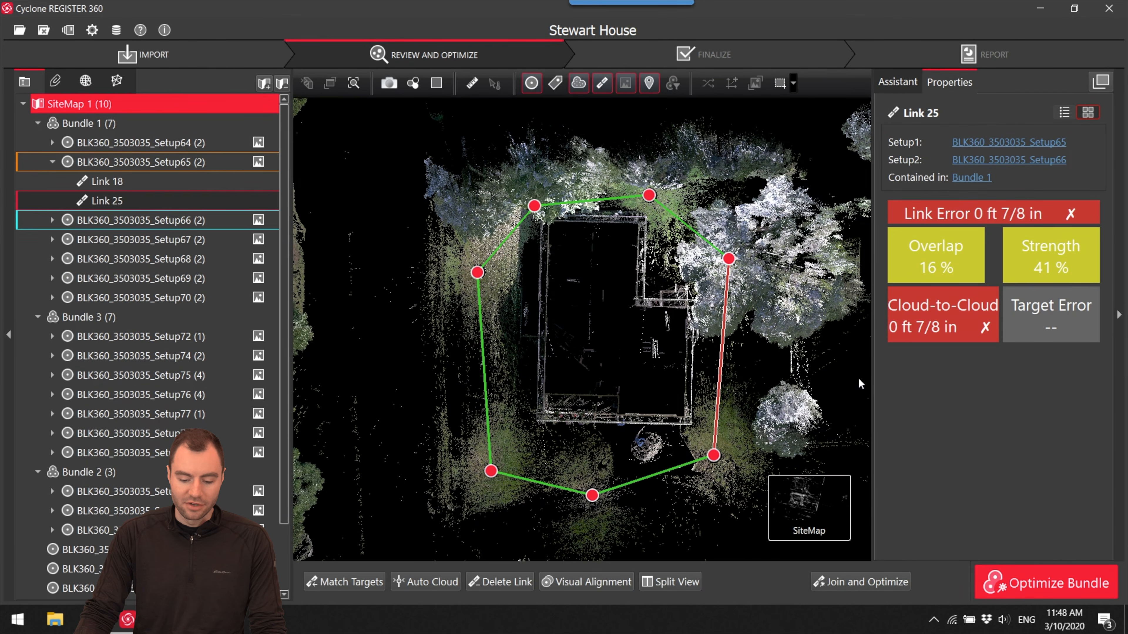
scroll(710, 338, up, 3)
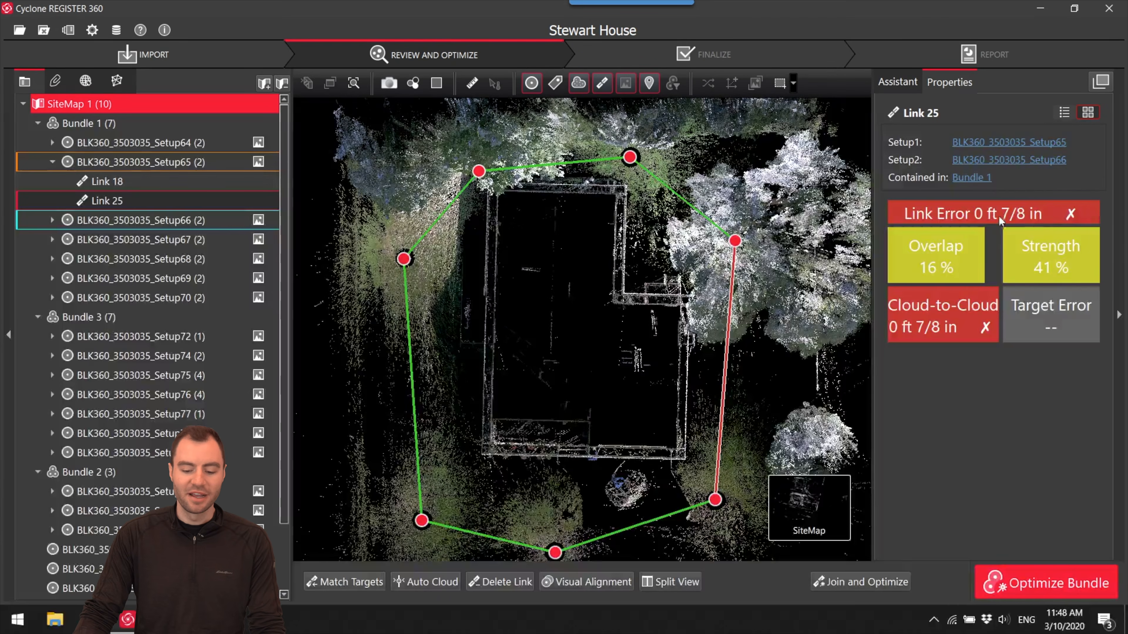
- Change the length unit in the general settings to meter
click(92, 31)
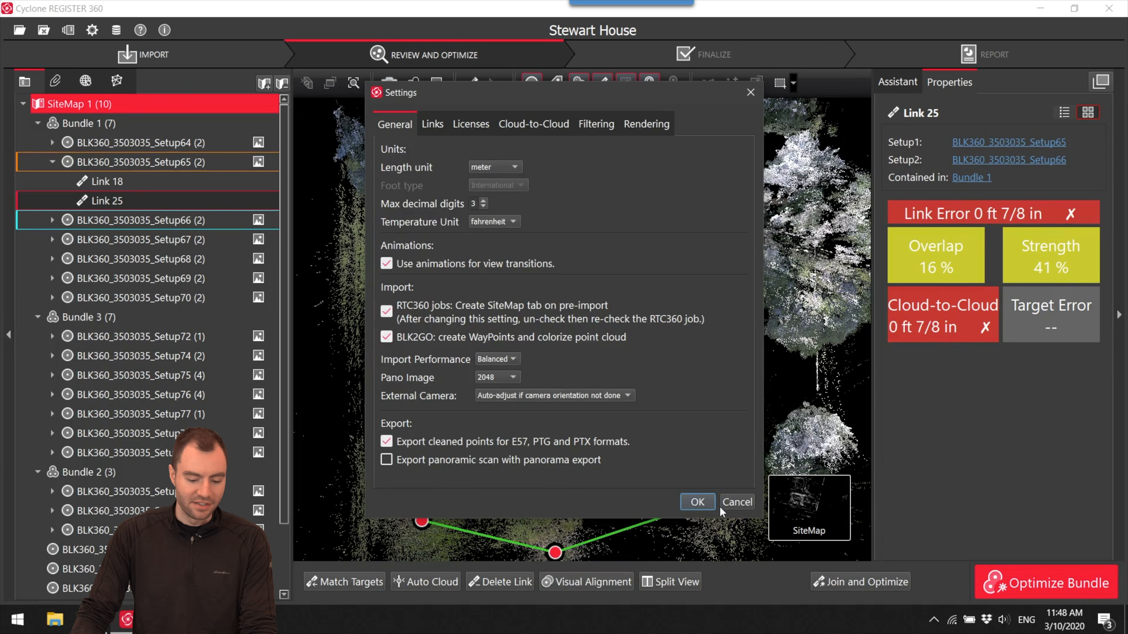
click(703, 505)
scroll(654, 366, up, 3)
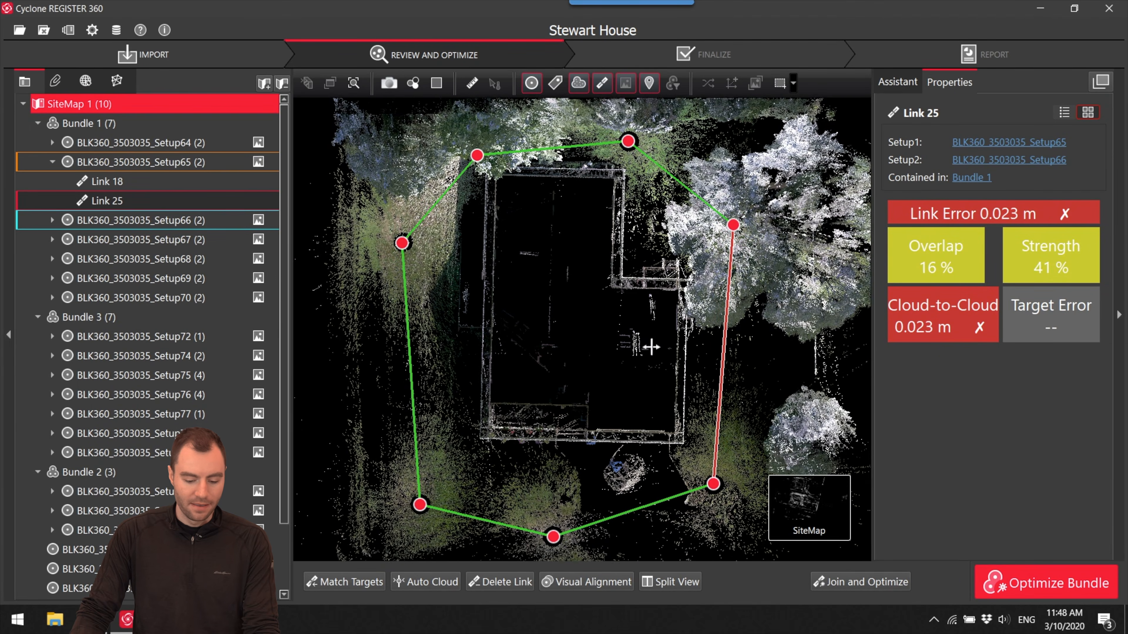
drag(654, 360, 649, 335)
scroll(655, 342, down, 2)
scroll(662, 343, up, 1)
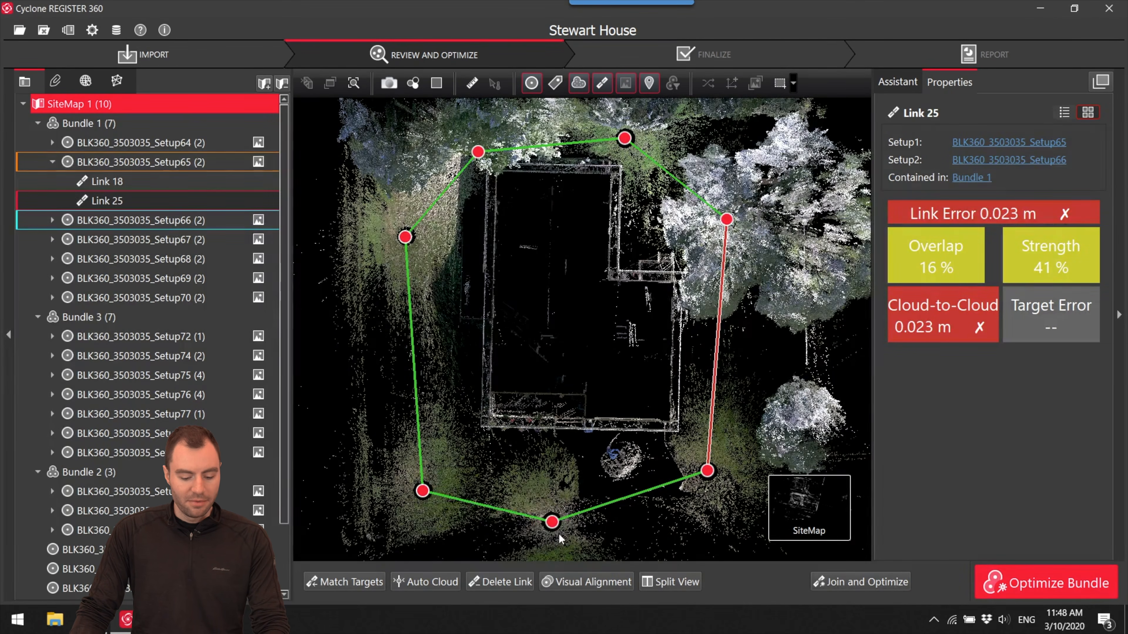
- Examine Bundle 1's closed loop of setups around the house exterior in the site map
drag(555, 524, 639, 306)
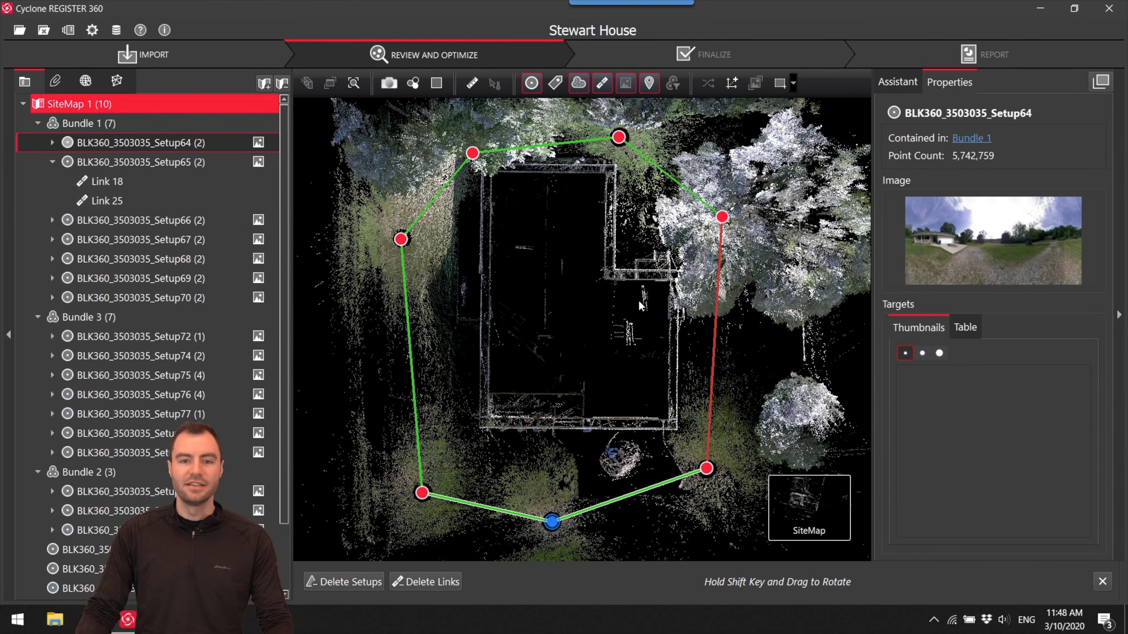
scroll(511, 265, down, 6)
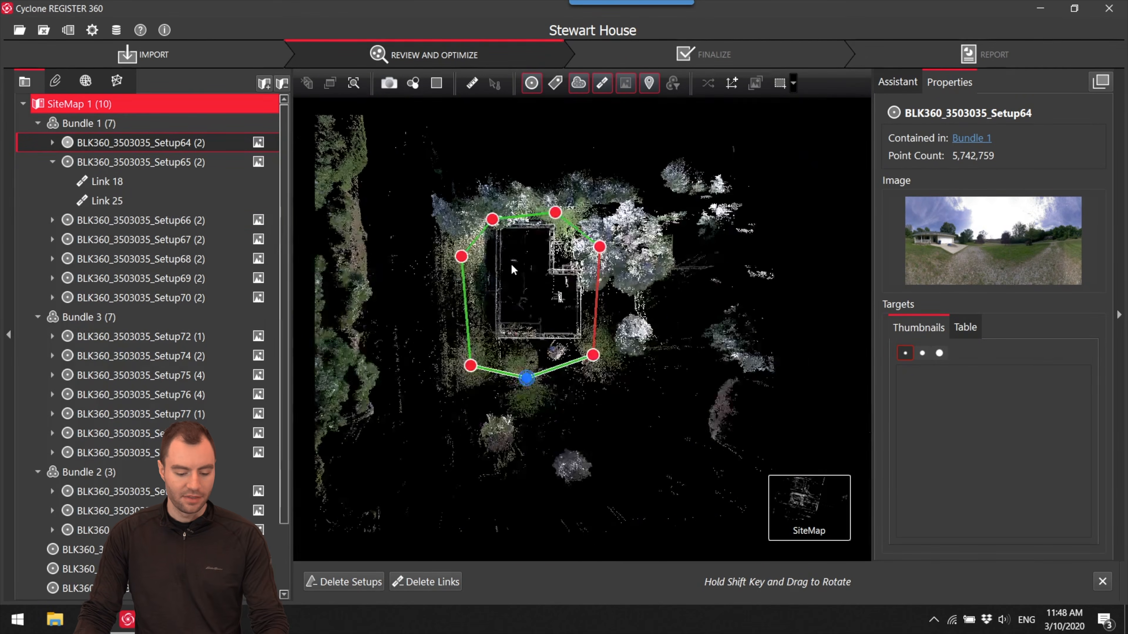
scroll(526, 273, up, 3)
drag(526, 273, 466, 303)
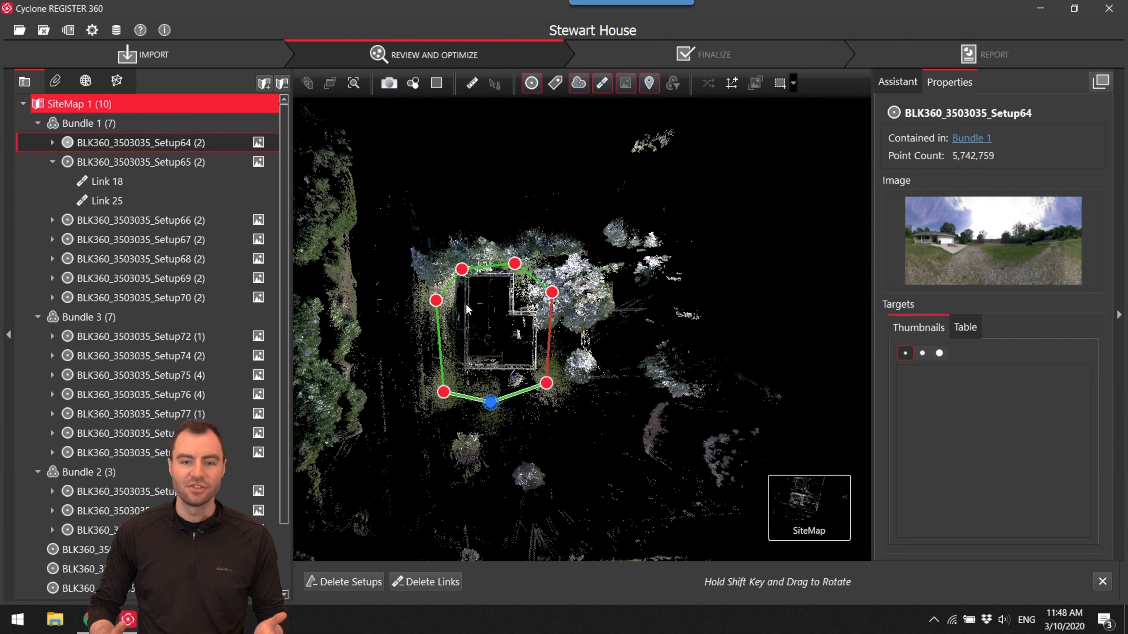
scroll(471, 318, down, 5)
drag(552, 342, 400, 363)
- Select Setup72 and examine the interior rooms and links covered by Bundle 3
scroll(690, 345, up, 5)
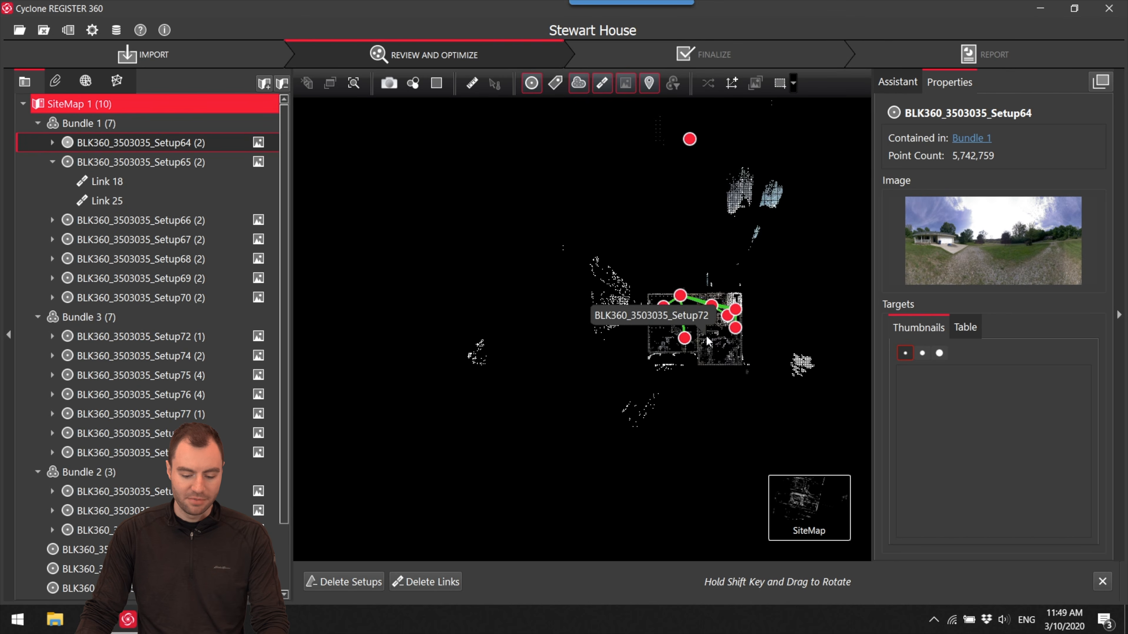
scroll(667, 329, up, 5)
scroll(564, 355, down, 3)
drag(552, 365, 577, 266)
scroll(559, 371, up, 4)
drag(533, 385, 573, 388)
drag(535, 350, 662, 397)
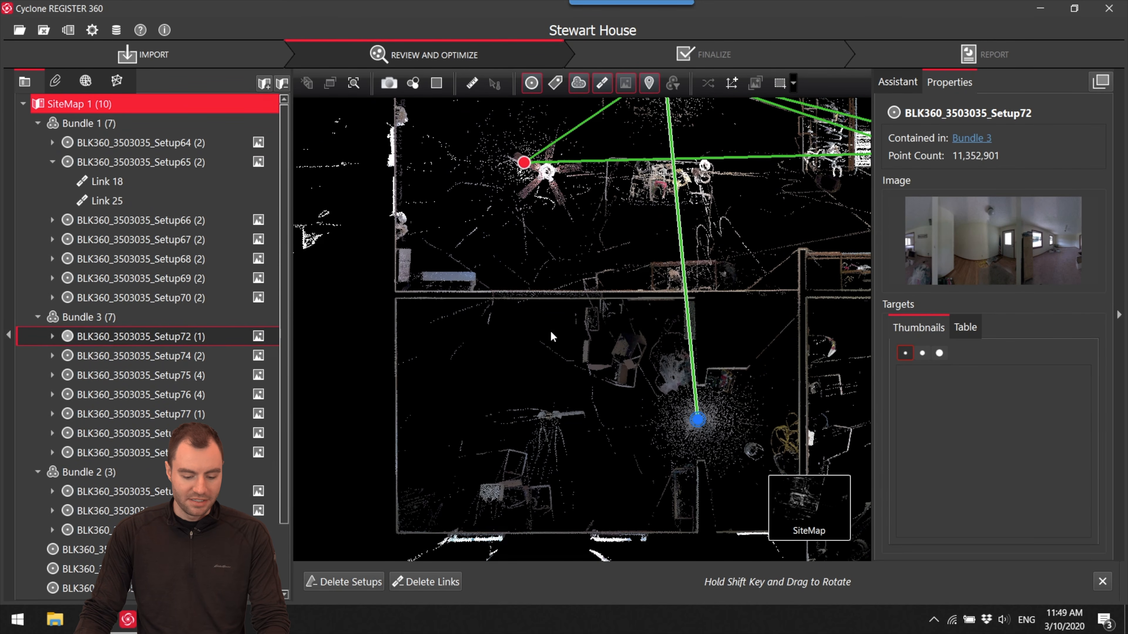
drag(552, 348, 554, 423)
drag(565, 251, 444, 354)
drag(627, 347, 531, 299)
drag(709, 327, 612, 284)
drag(792, 473, 639, 337)
drag(642, 416, 714, 397)
scroll(713, 397, down, 10)
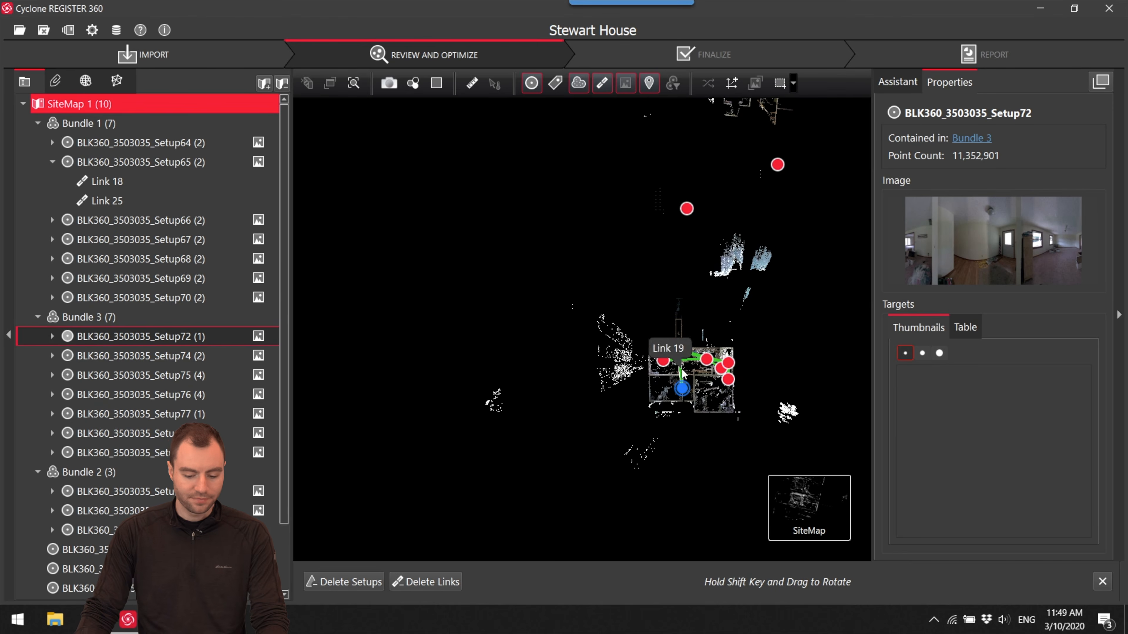
- Select the loose Setup85 and compare its bathroom cloud with the hallway of Bundle 3
click(688, 209)
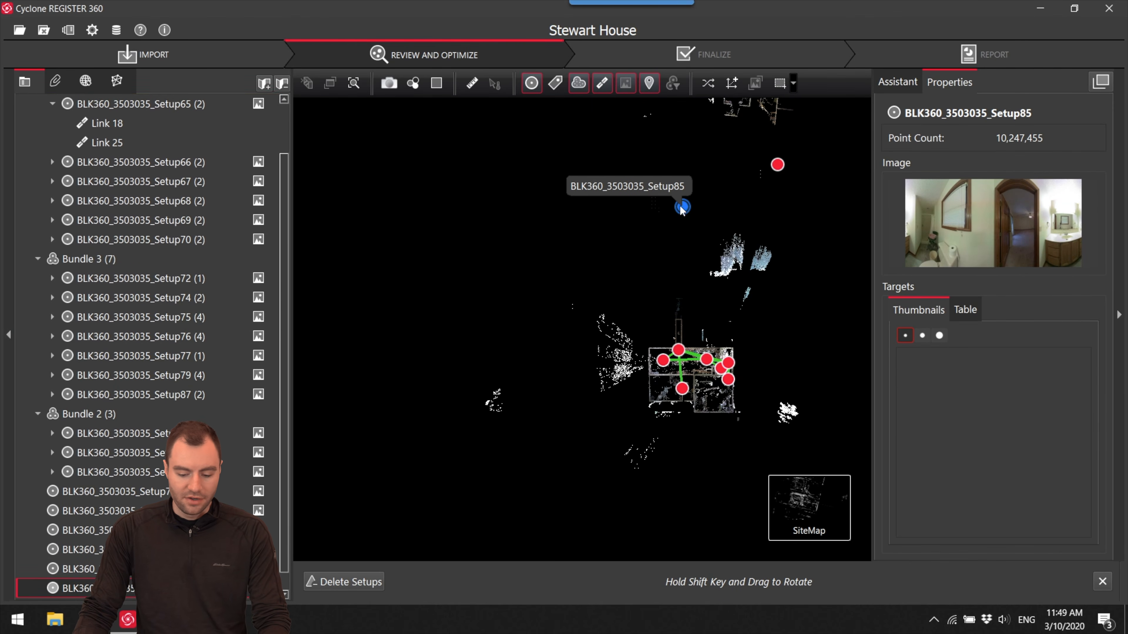
scroll(669, 302, up, 6)
scroll(687, 308, down, 5)
scroll(667, 253, up, 4)
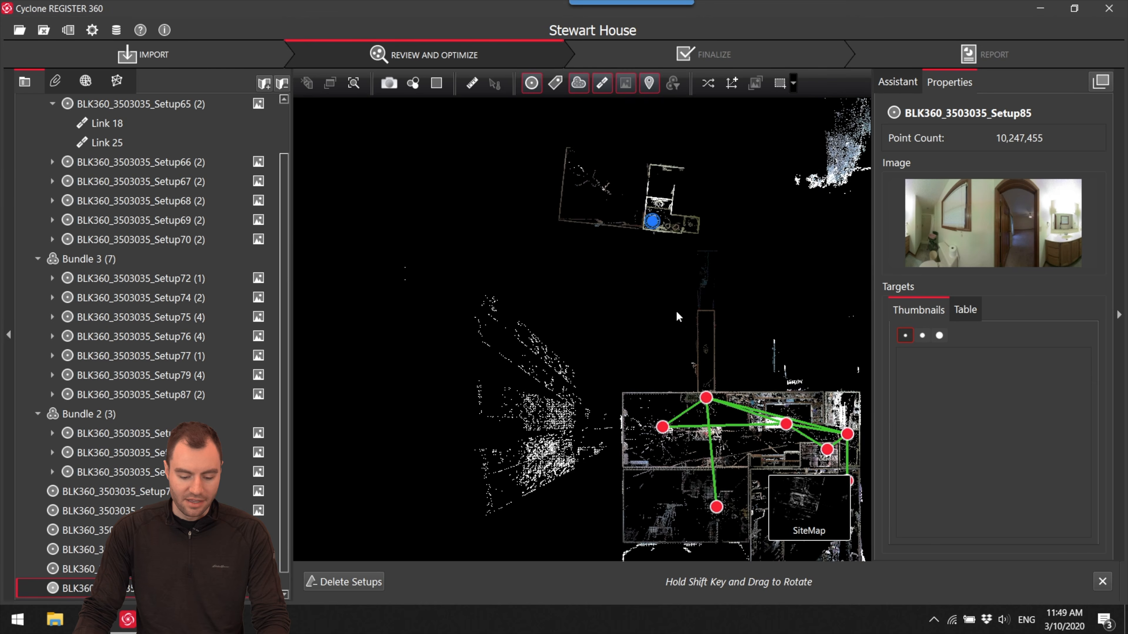
drag(642, 202, 643, 277)
scroll(660, 346, up, 5)
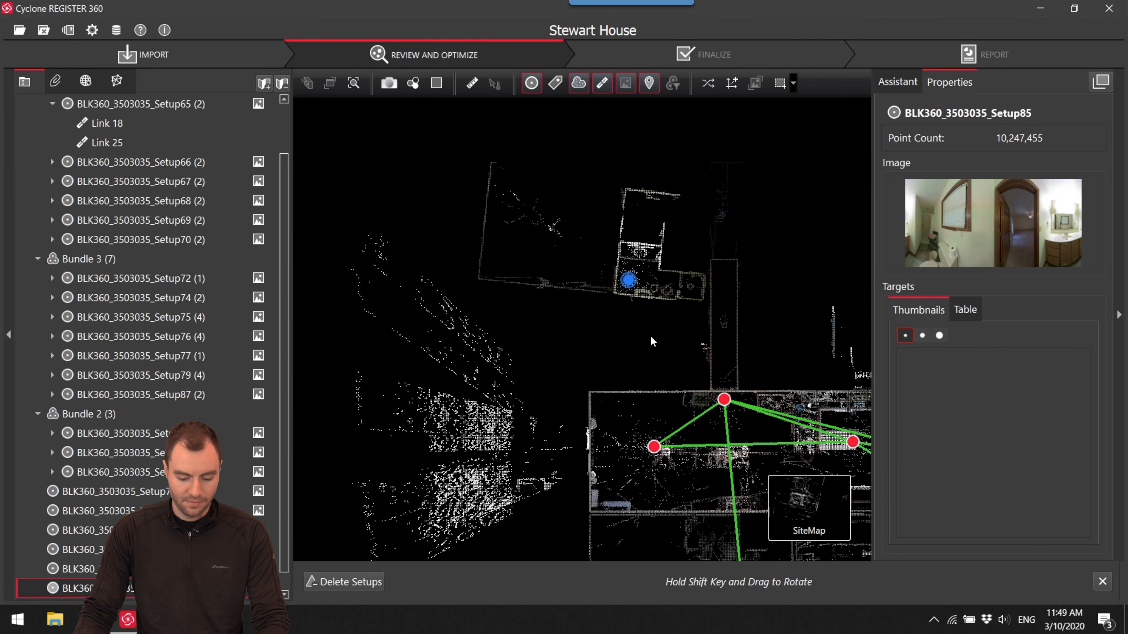
scroll(721, 355, up, 1)
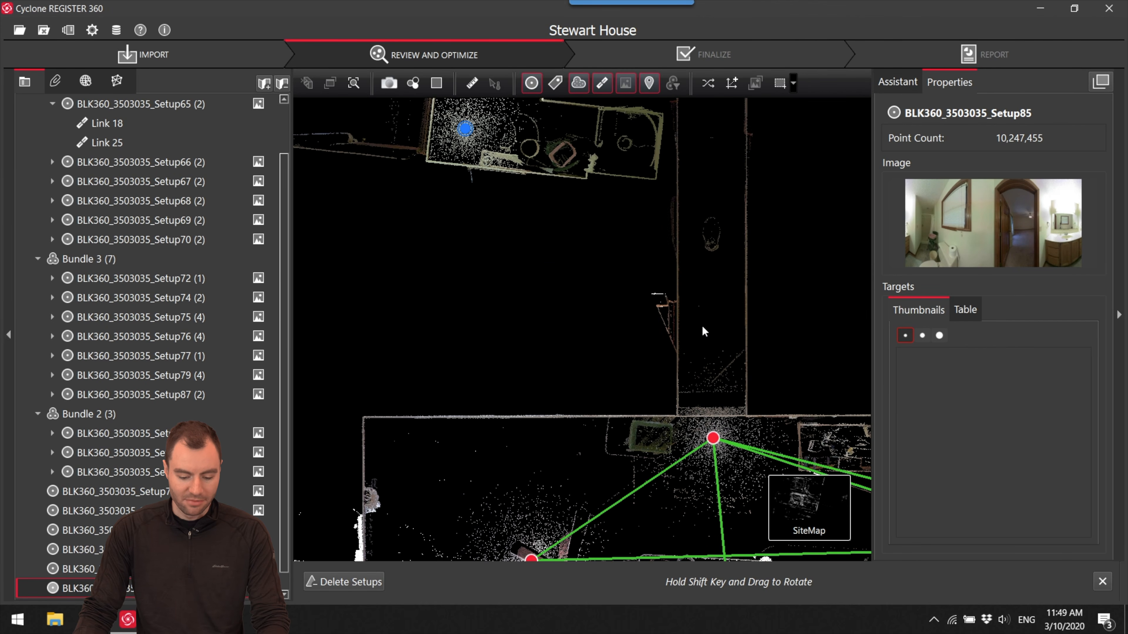
drag(697, 339, 713, 398)
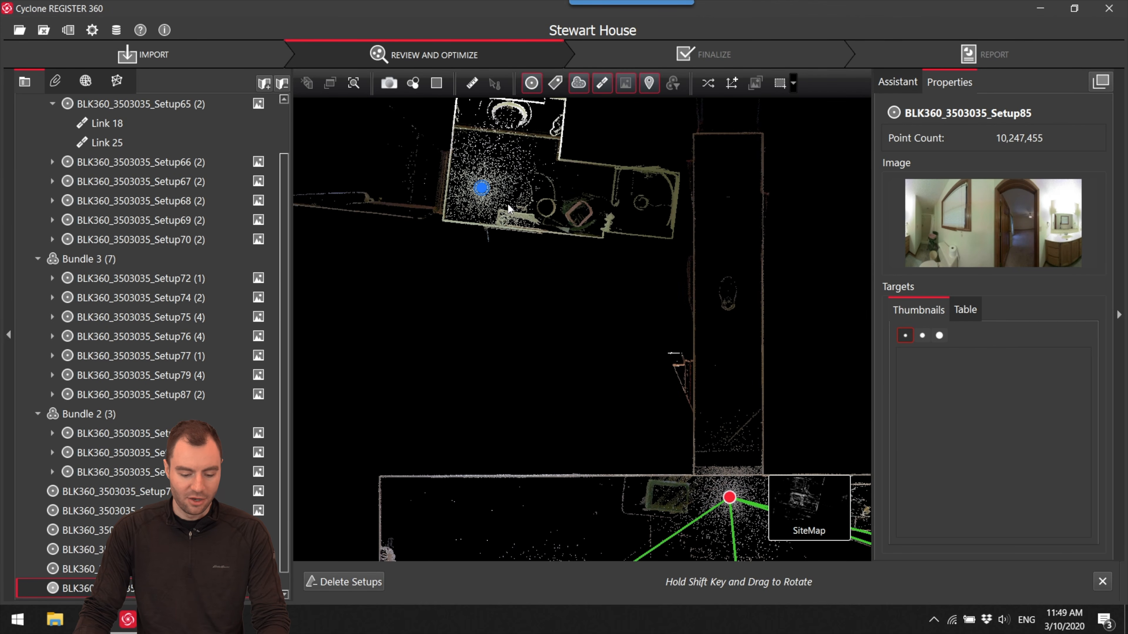
drag(487, 194, 503, 262)
drag(503, 262, 504, 284)
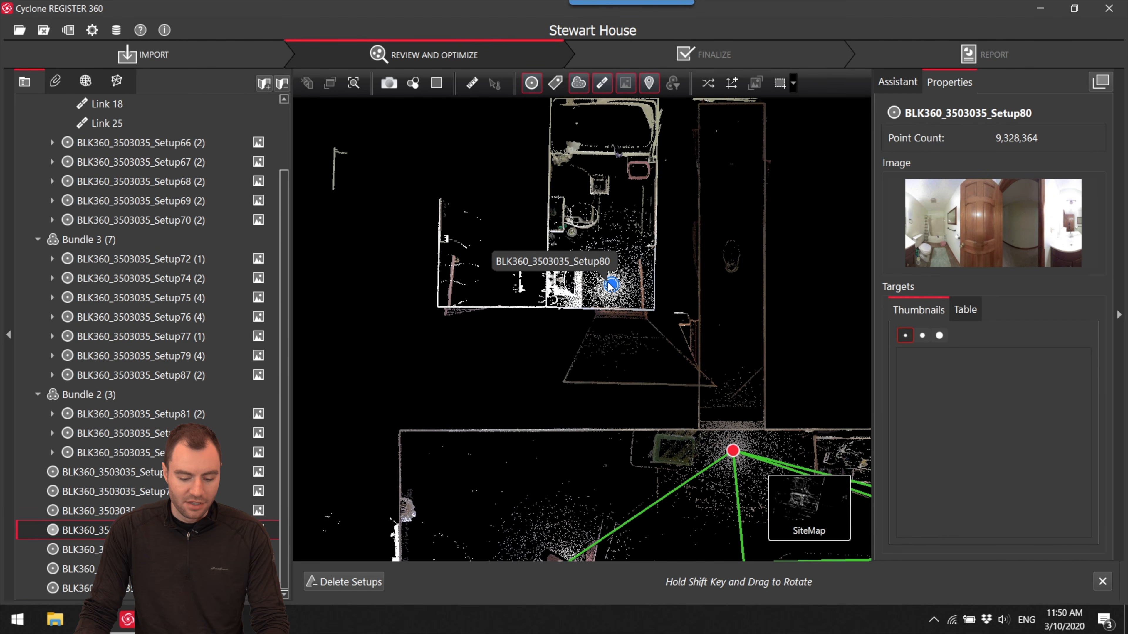
- Move and rotate Setup80 so its bathroom lies beside the hallway near Setup79 in Bundle 3
shift+drag(610, 286, 665, 203)
drag(611, 285, 667, 343)
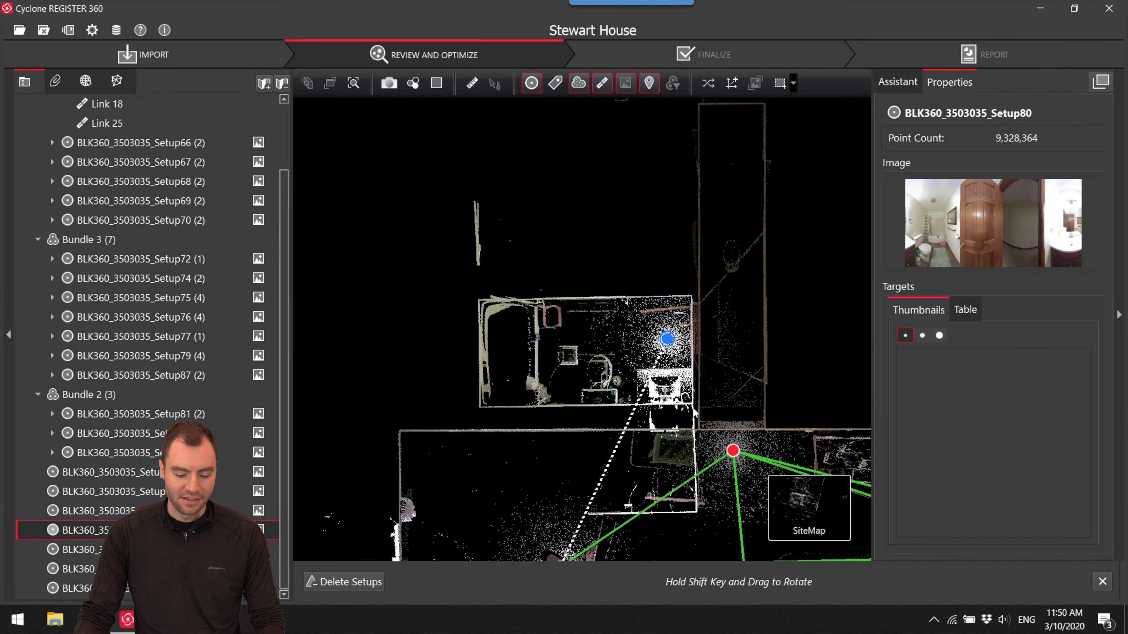
click(749, 464)
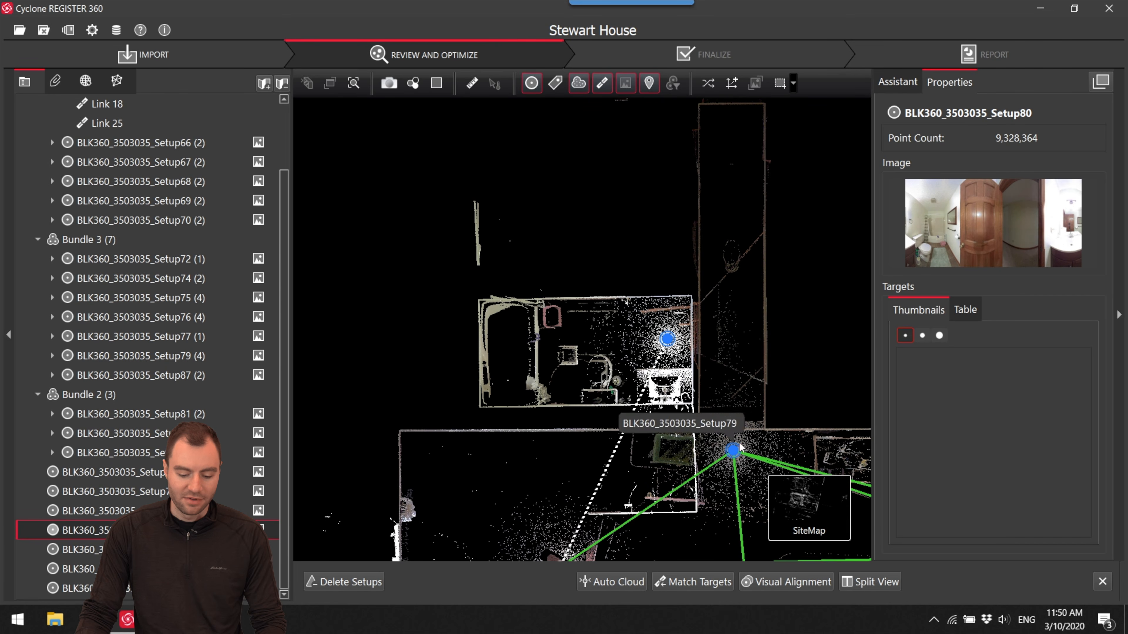
drag(749, 449, 646, 318)
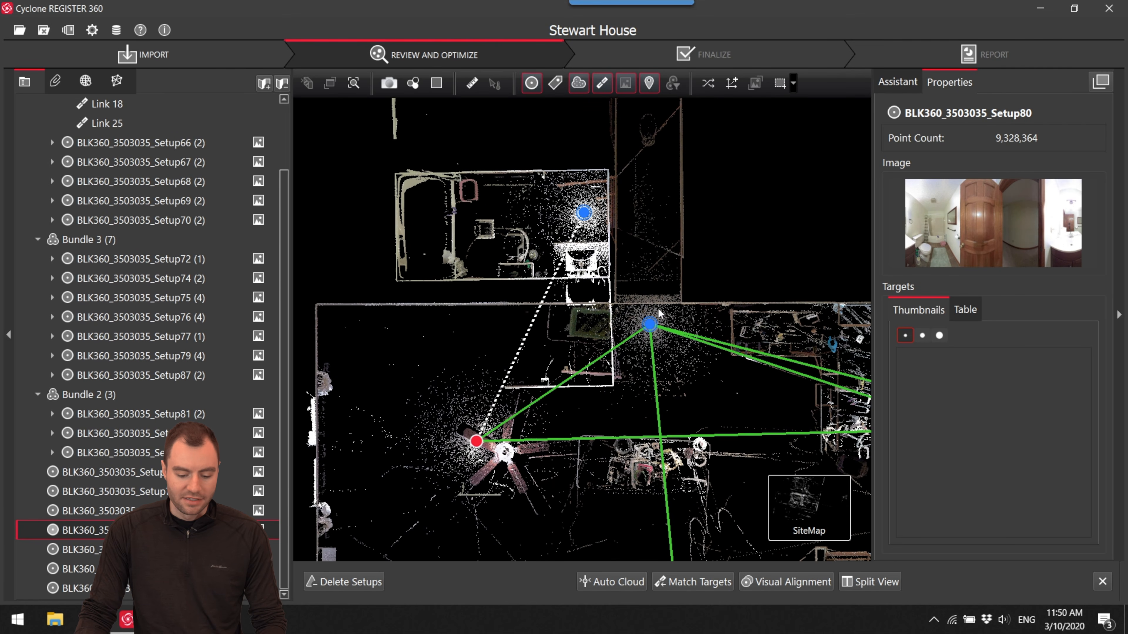
drag(640, 240, 614, 281)
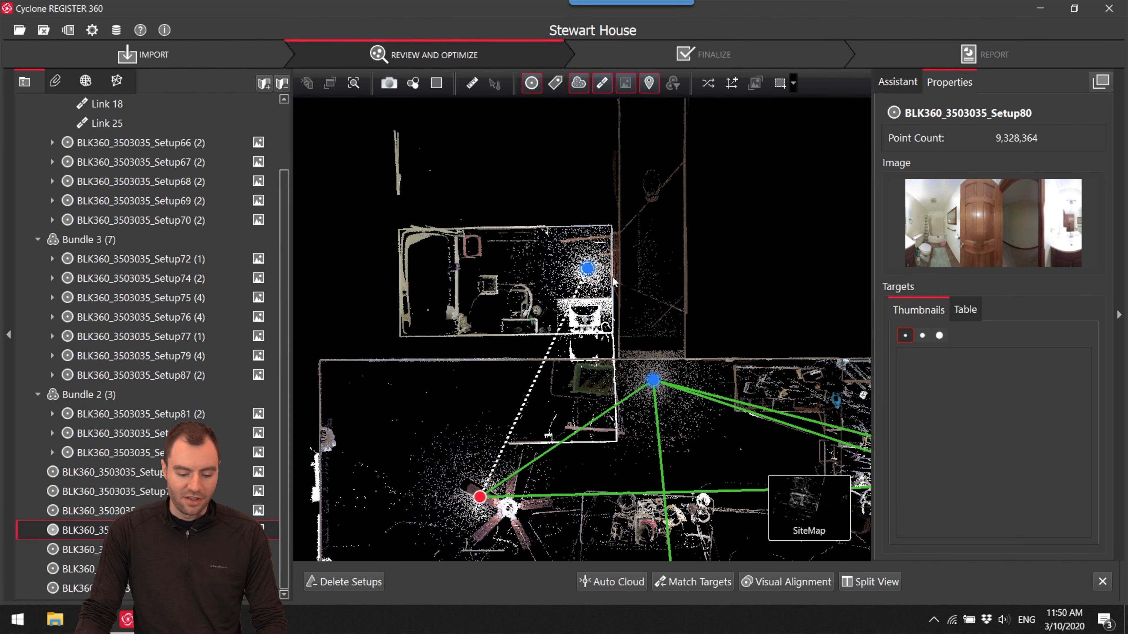
- Open Setup79's panorama to examine the hallway and its doorways, and return to the site map
right_click(656, 378)
click(685, 387)
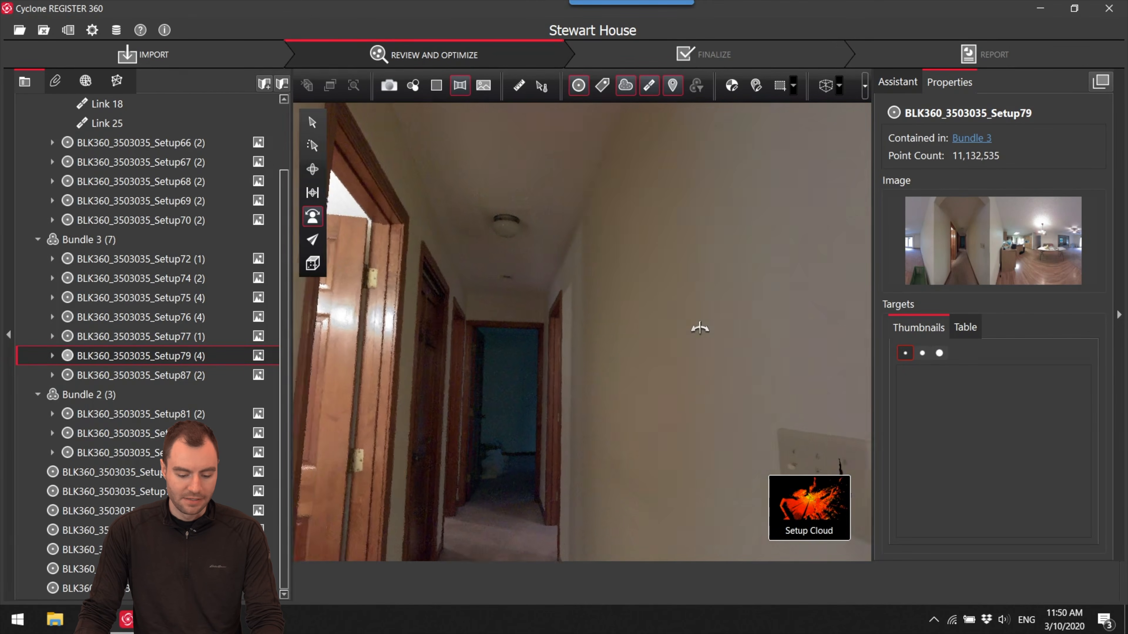
drag(699, 328, 628, 469)
drag(563, 410, 418, 423)
drag(491, 423, 400, 415)
drag(466, 404, 355, 393)
drag(564, 413, 379, 381)
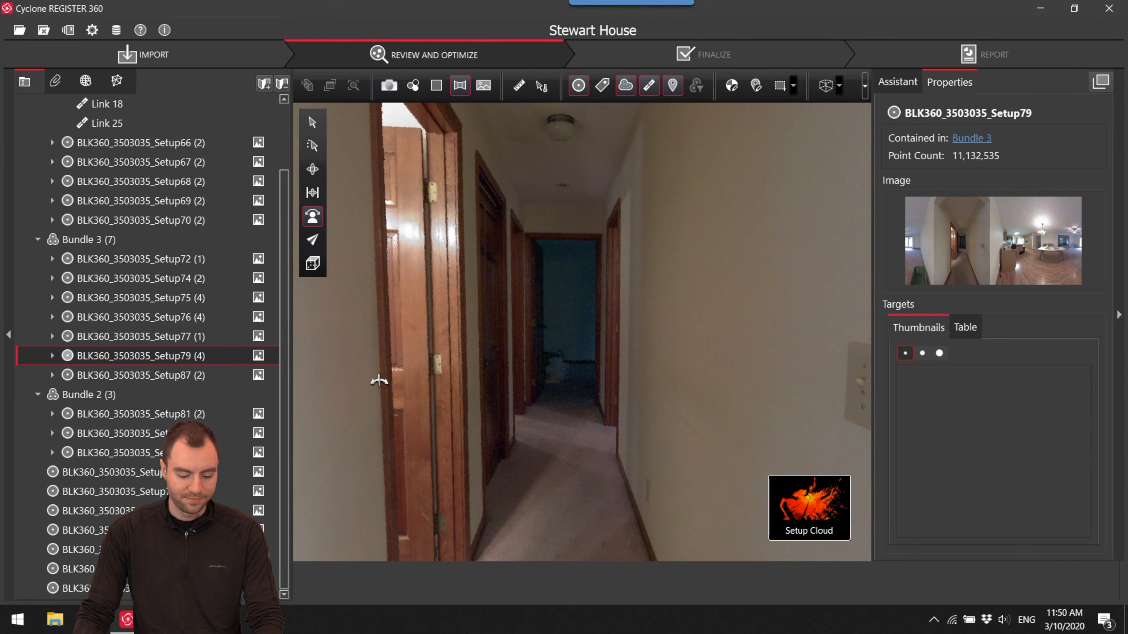
click(803, 516)
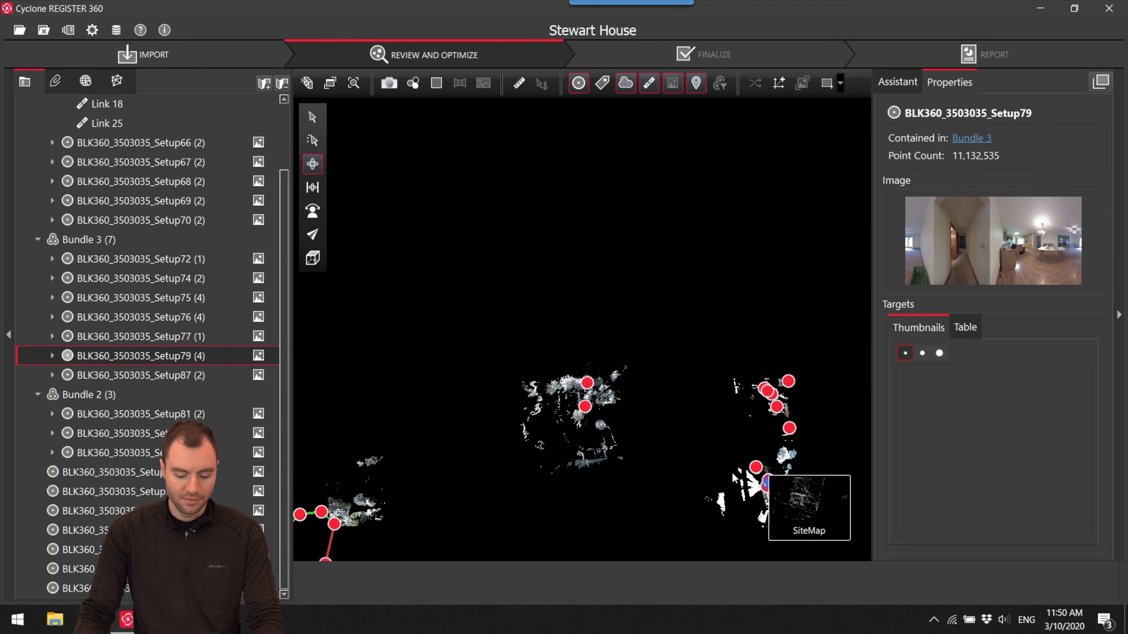
- Start Visual Alignment between Setup80 and Setup79
scroll(775, 349, up, 15)
drag(666, 297, 666, 348)
scroll(623, 319, up, 2)
click(606, 287)
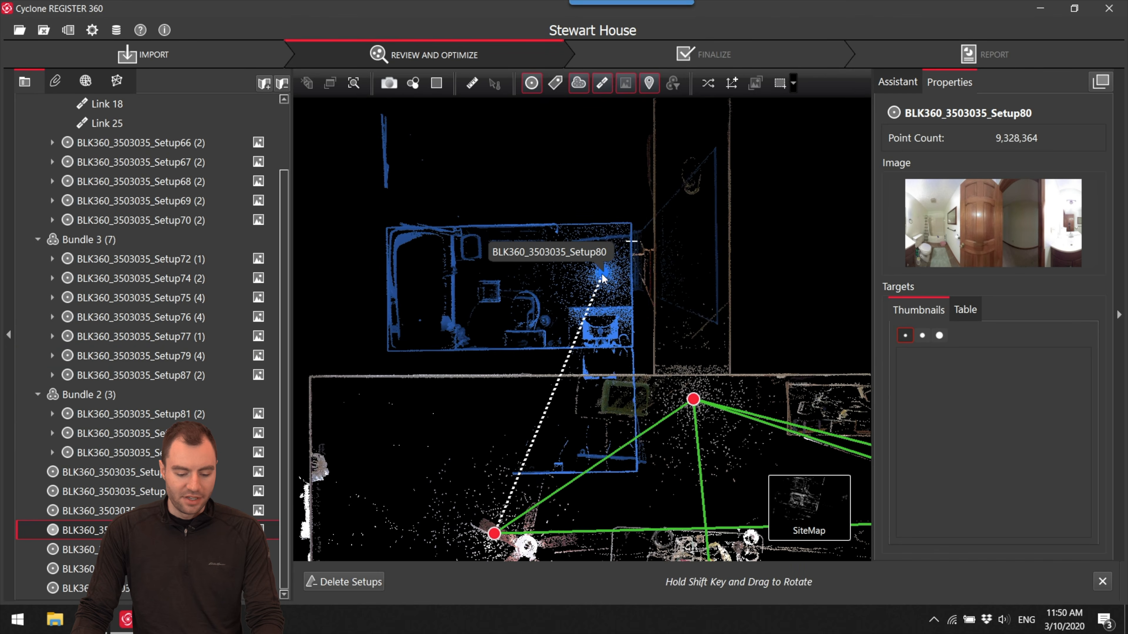
ctrl+click(693, 398)
click(810, 586)
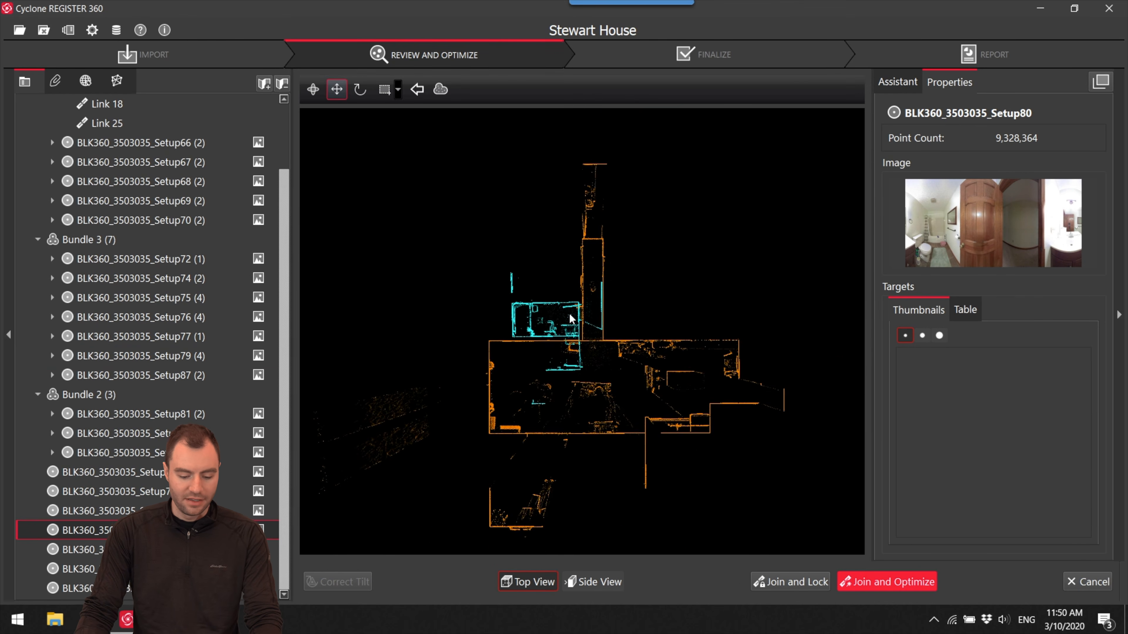
- Shift the cyan cloud in top view until its hallway wall and door frame meet the orange cloud
scroll(571, 319, up, 6)
scroll(680, 248, down, 2)
middle_drag(680, 248, 653, 315)
scroll(654, 315, down, 2)
drag(727, 274, 737, 289)
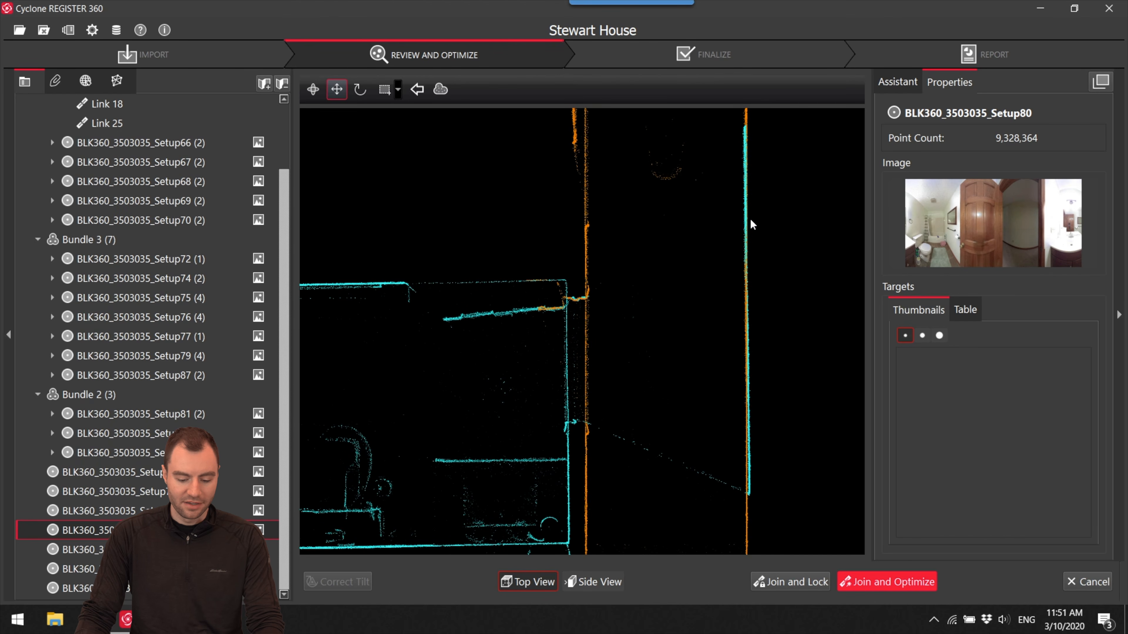
scroll(591, 408, up, 6)
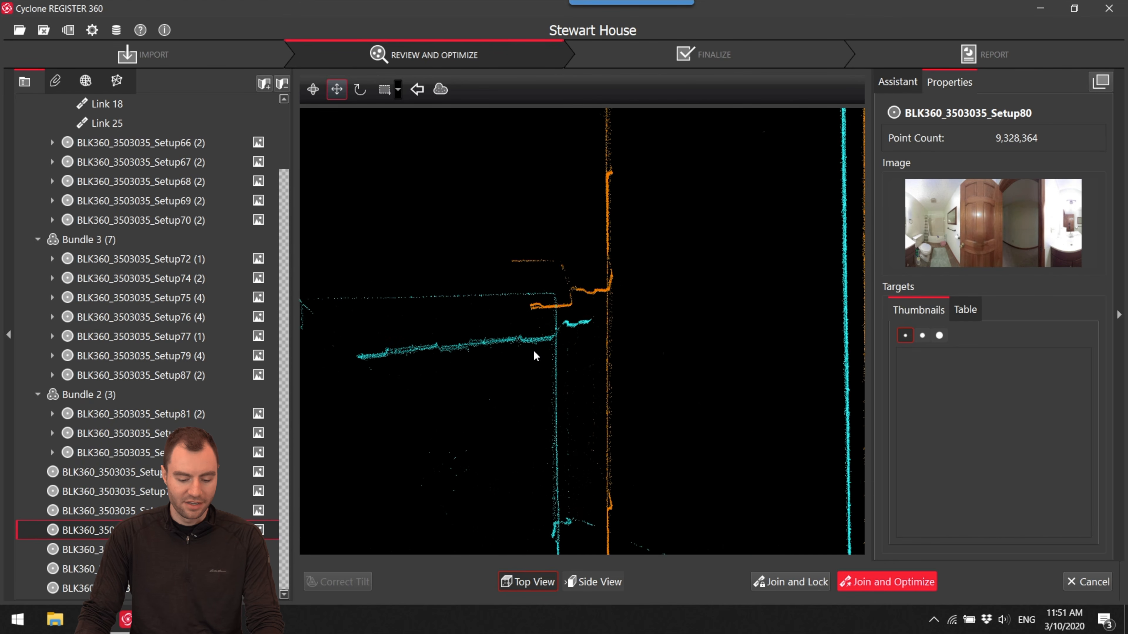
drag(553, 433, 557, 410)
scroll(558, 410, down, 4)
middle_drag(599, 369, 574, 368)
scroll(619, 368, down, 2)
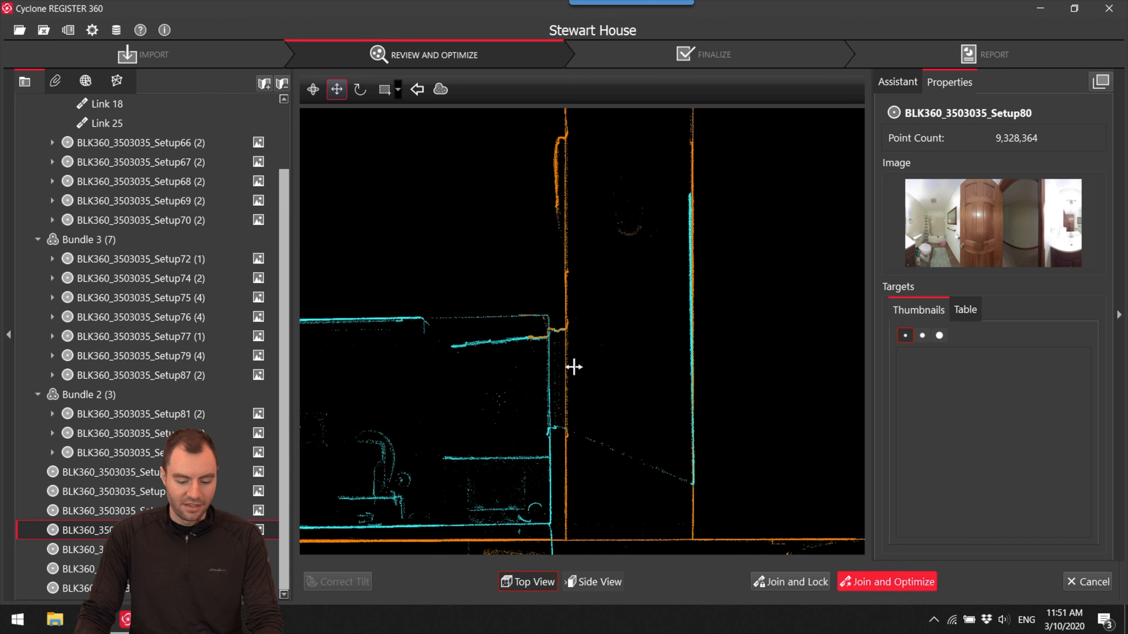
- Rotate the cyan cloud slightly parallel to the orange hallway wall and nudge it onto that wall
scroll(549, 321, up, 2)
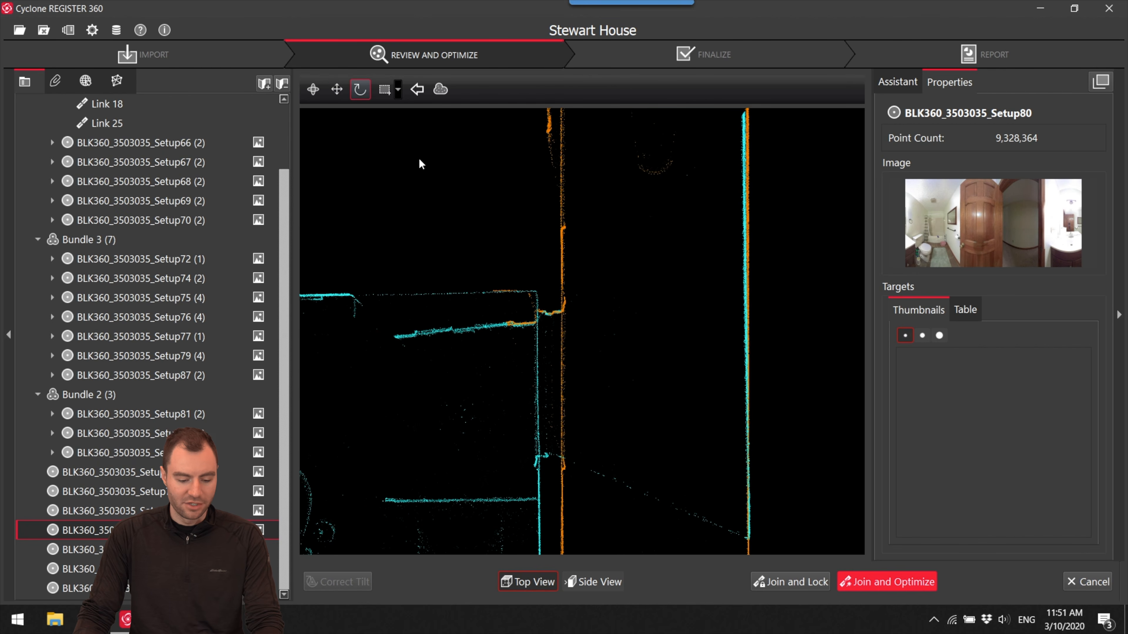
drag(550, 312, 831, 335)
scroll(767, 340, up, 3)
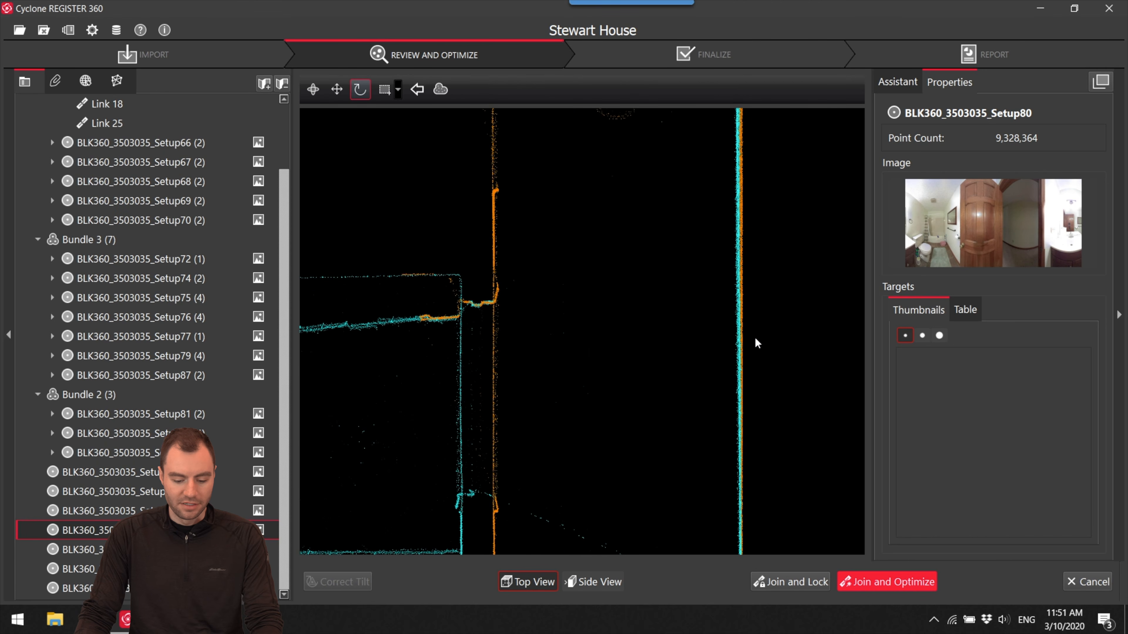
key(space)
drag(755, 339, 757, 338)
- Raise the cyan cloud in side view until its floor line fits the orange floor
click(595, 583)
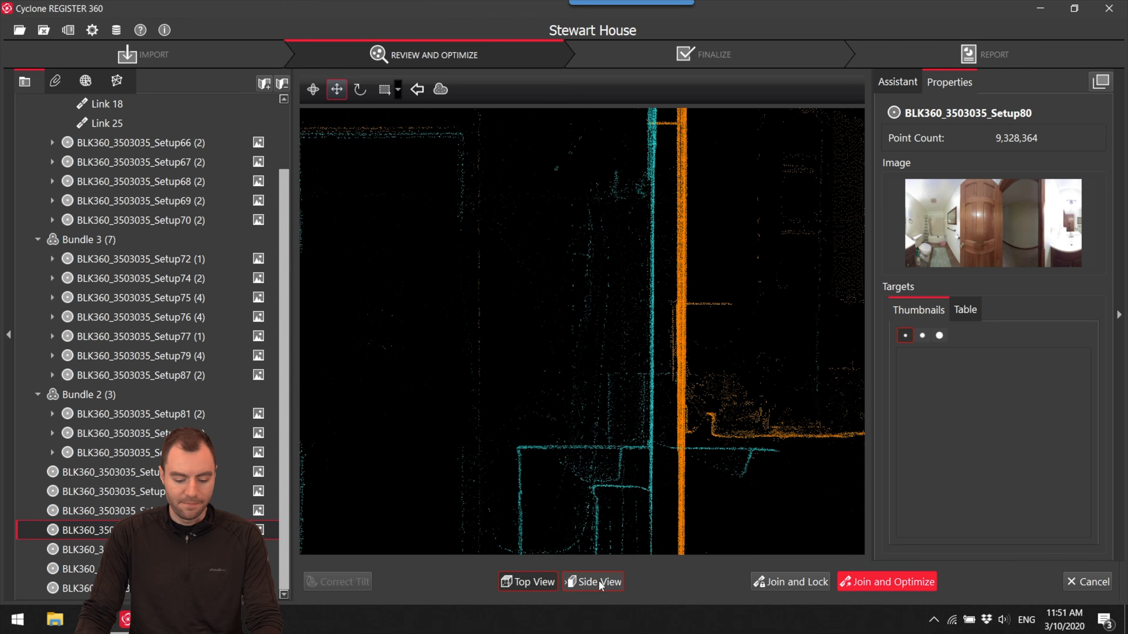
scroll(684, 418, down, 5)
scroll(631, 405, up, 5)
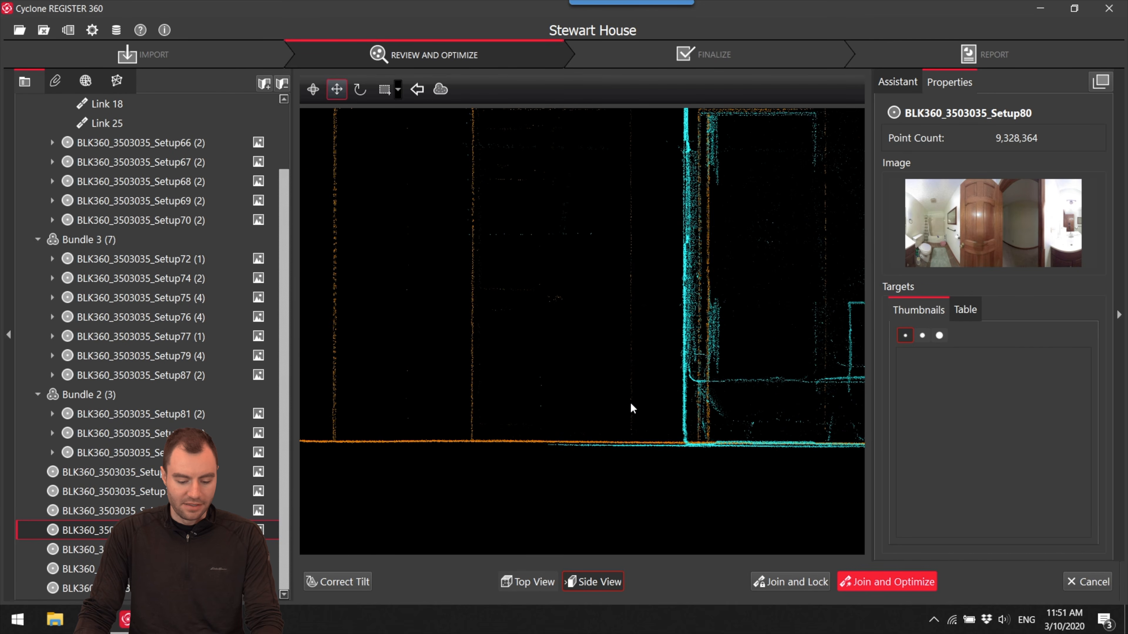
key(space)
drag(642, 390, 642, 385)
- Join and optimize the link between Setup80 and Setup79, accepting the cloud registration results
click(871, 580)
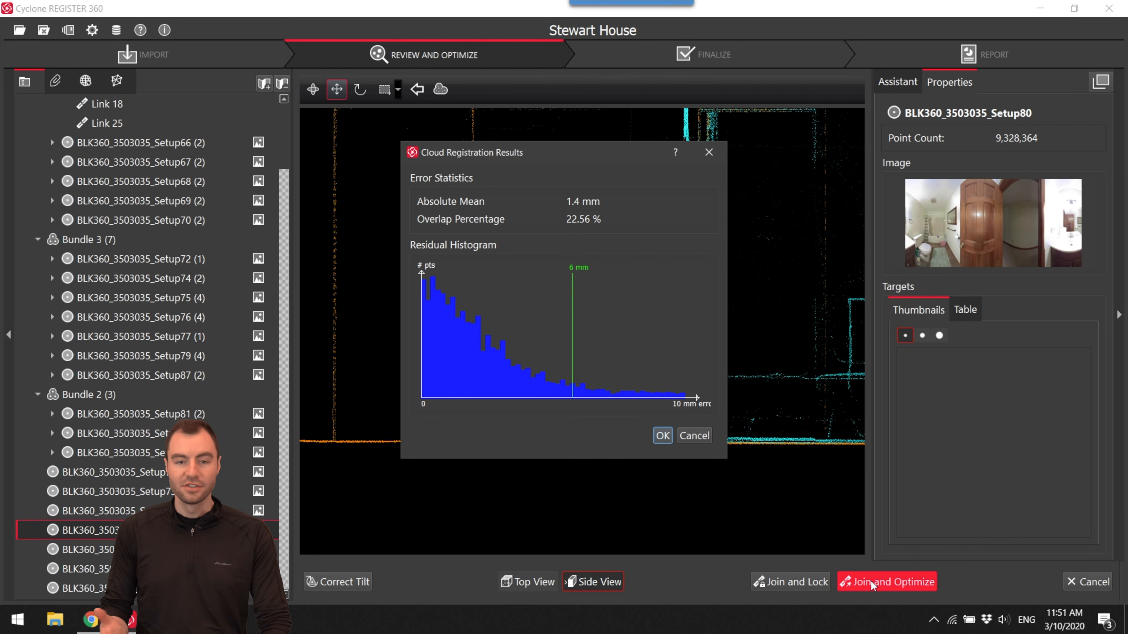
click(660, 437)
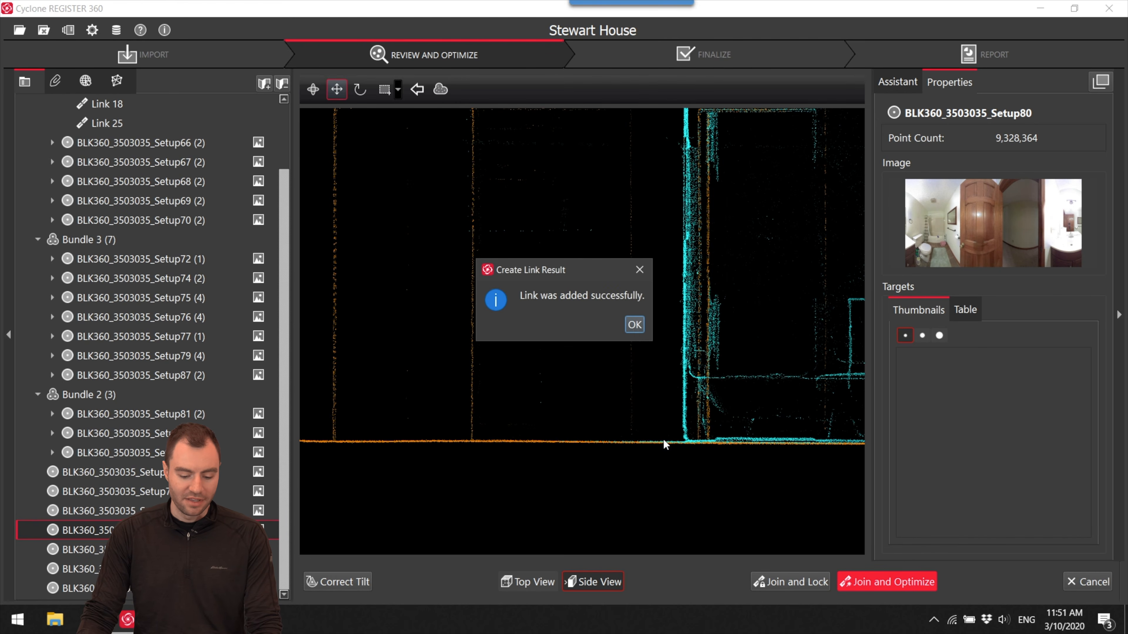
click(632, 324)
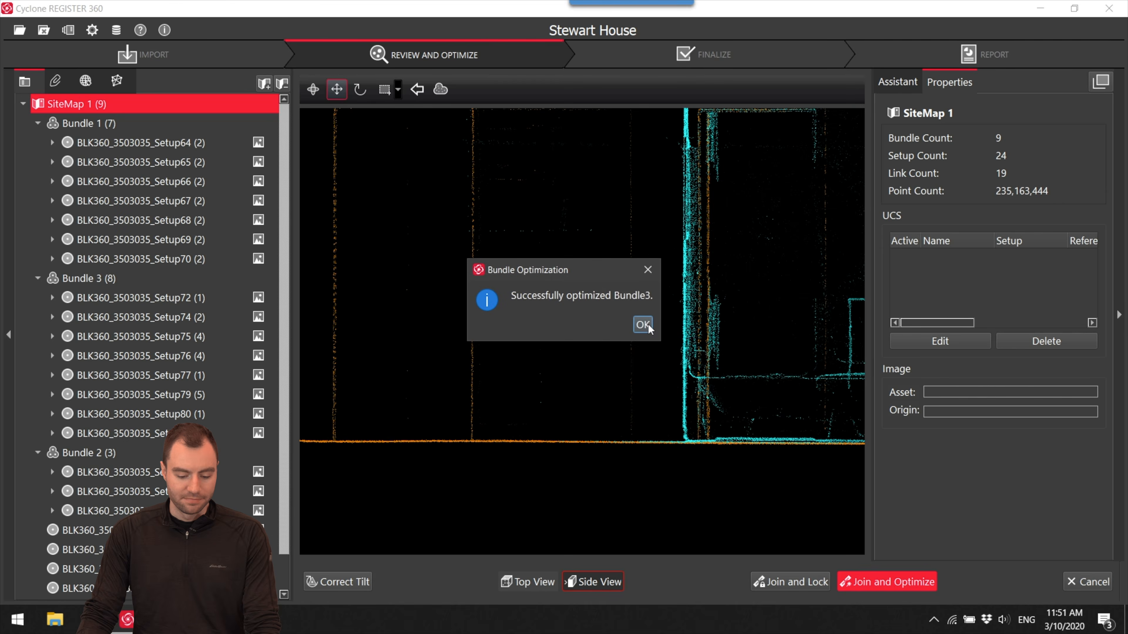
click(643, 324)
- Locate Bundle 2 and examine the bedrooms and hallway around Setup81 in its panorama, returning to the site map
scroll(711, 277, down, 8)
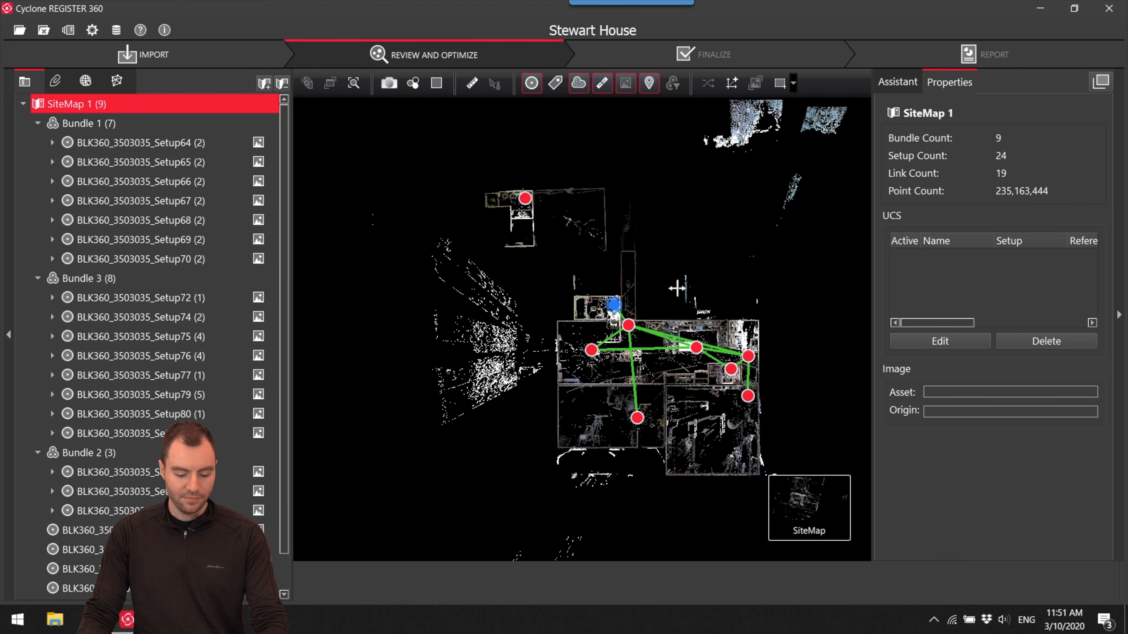
drag(670, 357, 666, 367)
drag(660, 158, 616, 308)
scroll(625, 315, up, 5)
scroll(578, 296, up, 5)
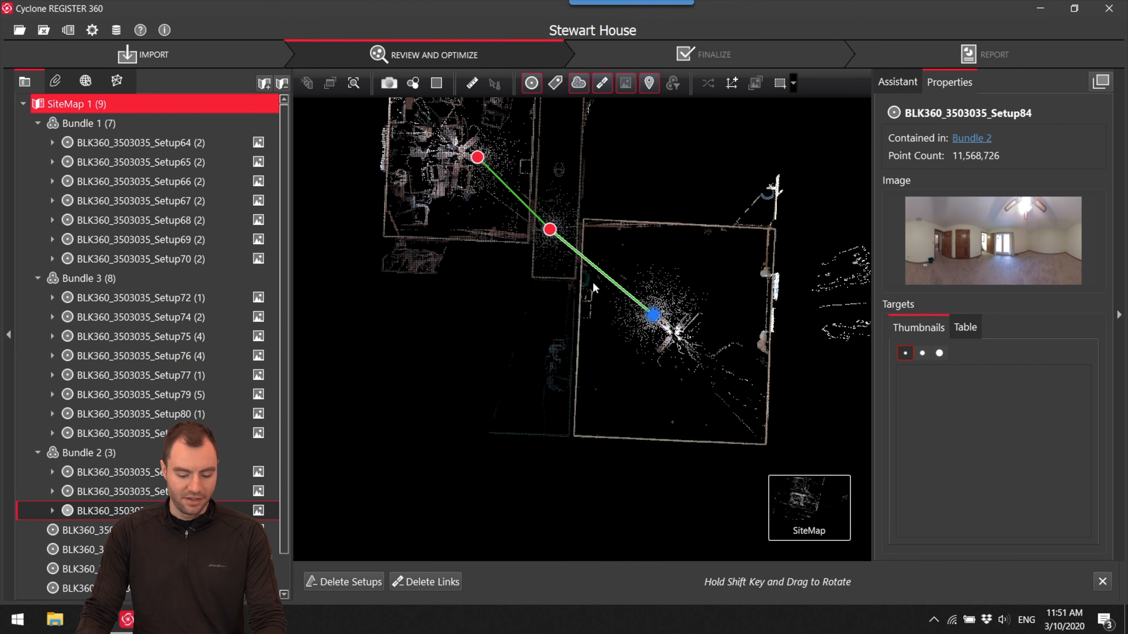
click(549, 230)
double_click(578, 244)
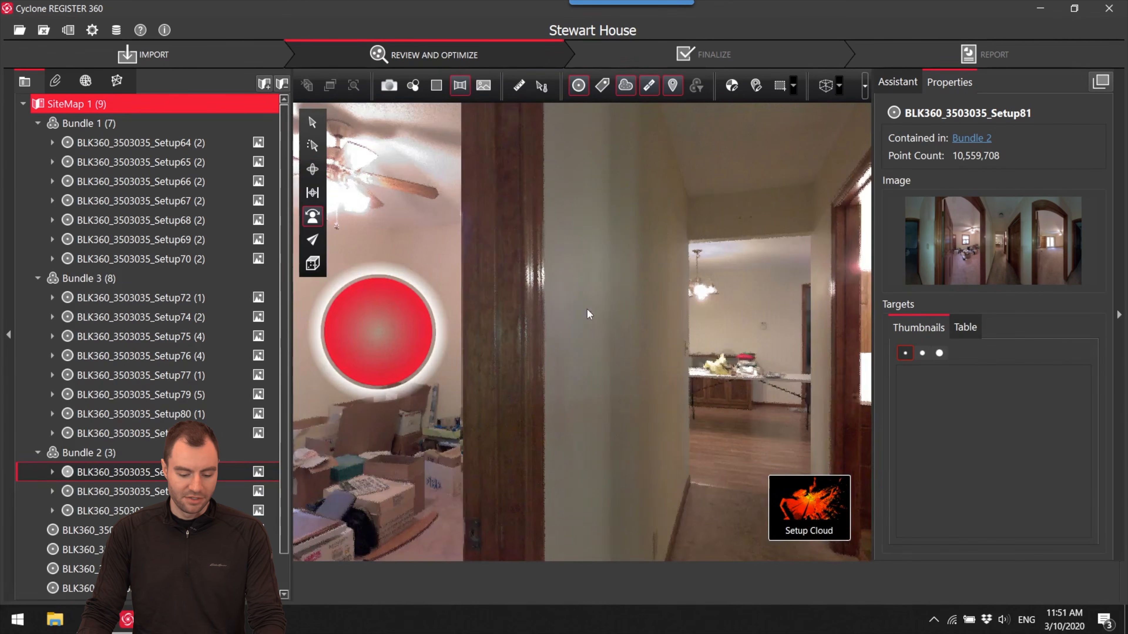
drag(589, 314, 305, 328)
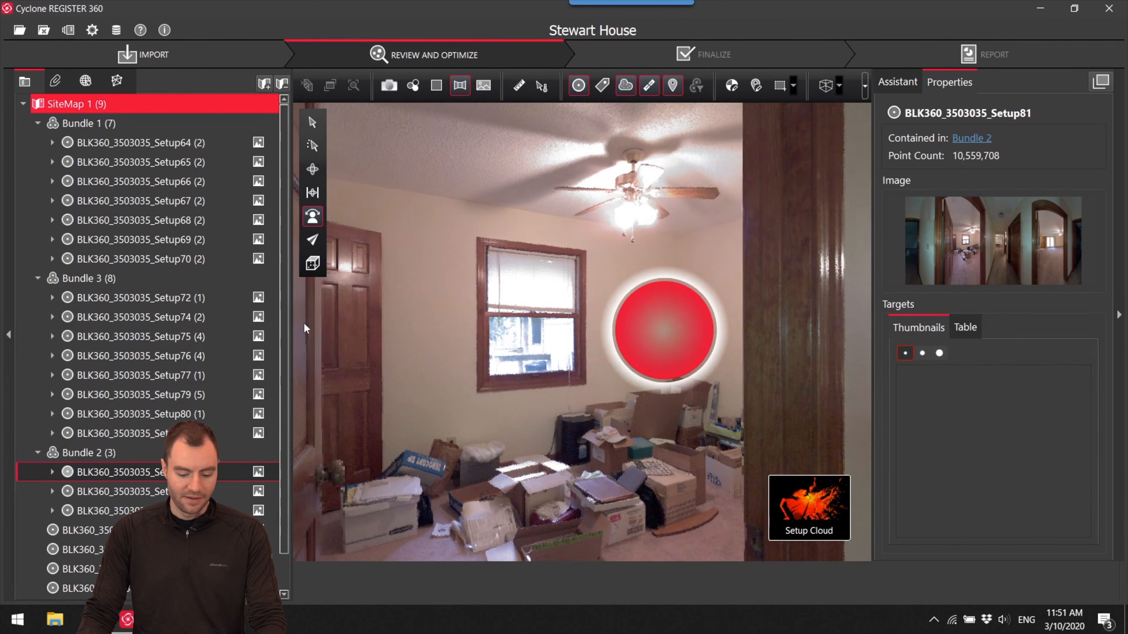
double_click(706, 335)
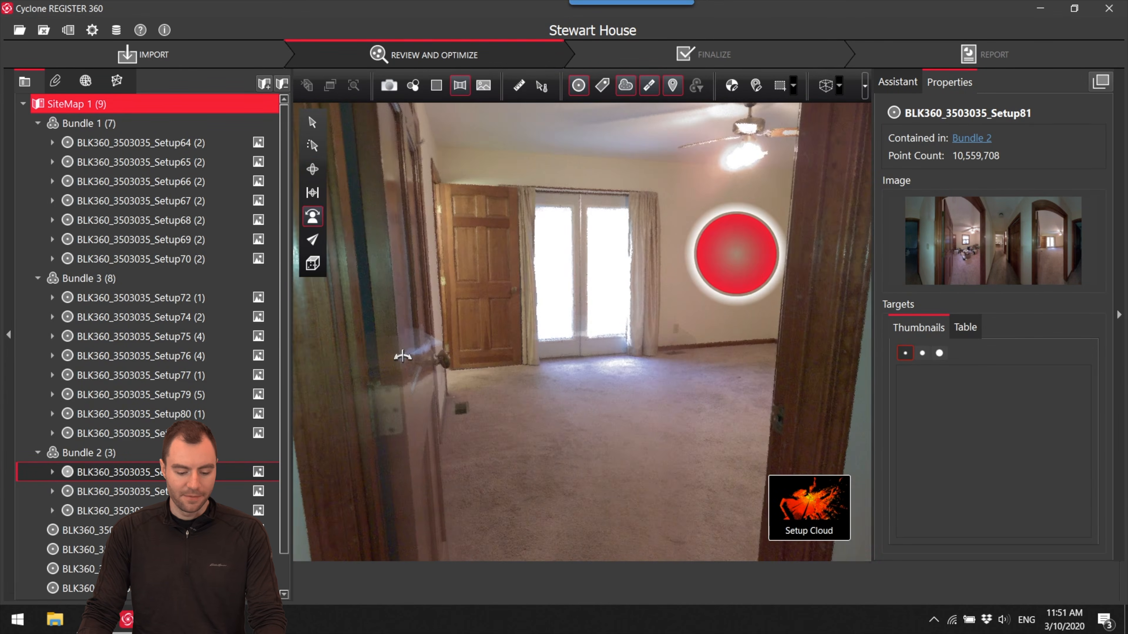
drag(401, 356, 628, 345)
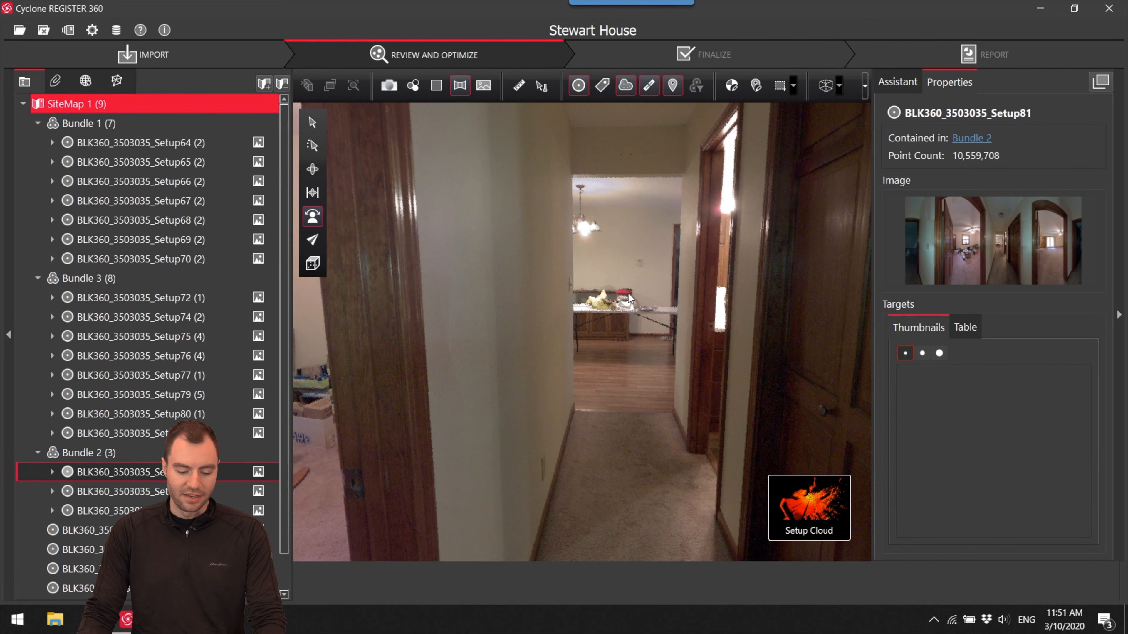
click(747, 512)
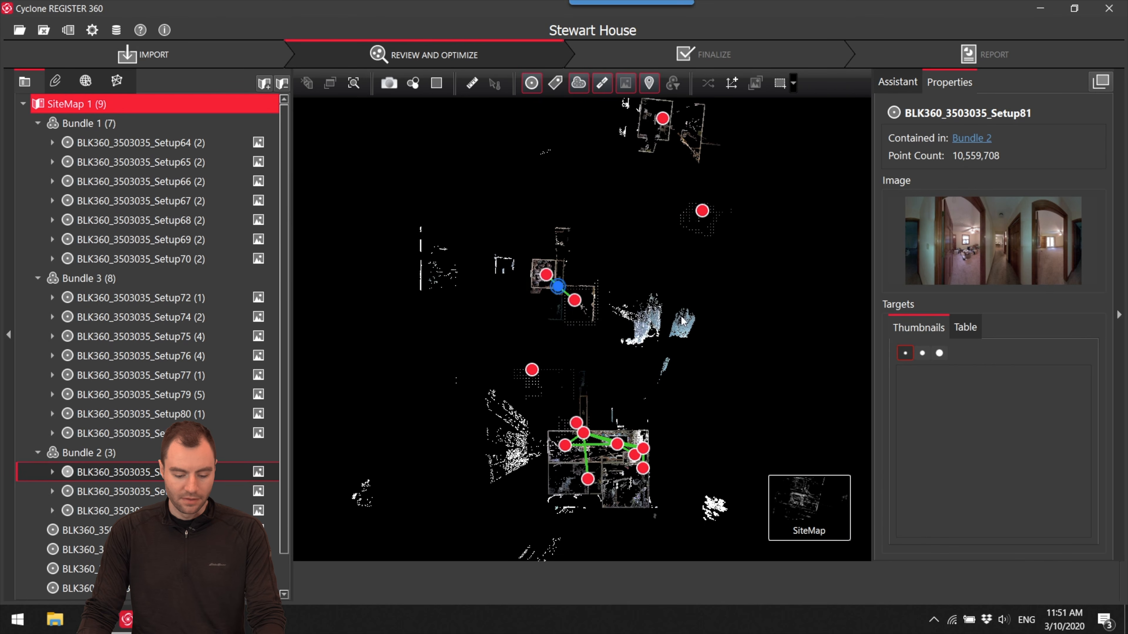
- Move Bundle 2 by its Setup81 closer to Bundle 3's hallway
drag(562, 295, 583, 319)
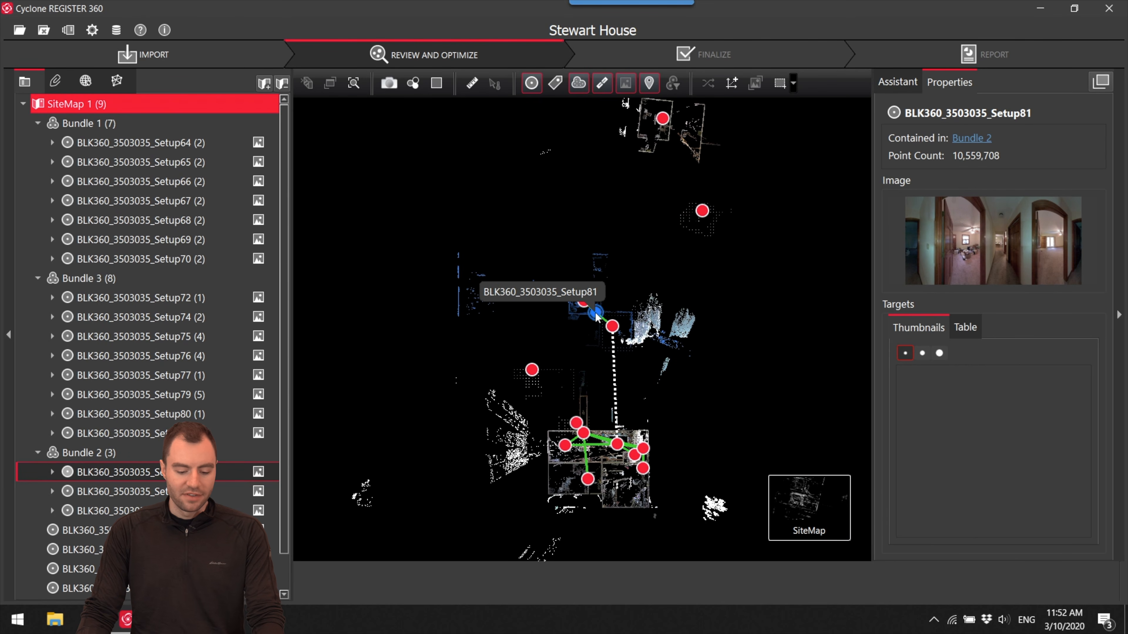
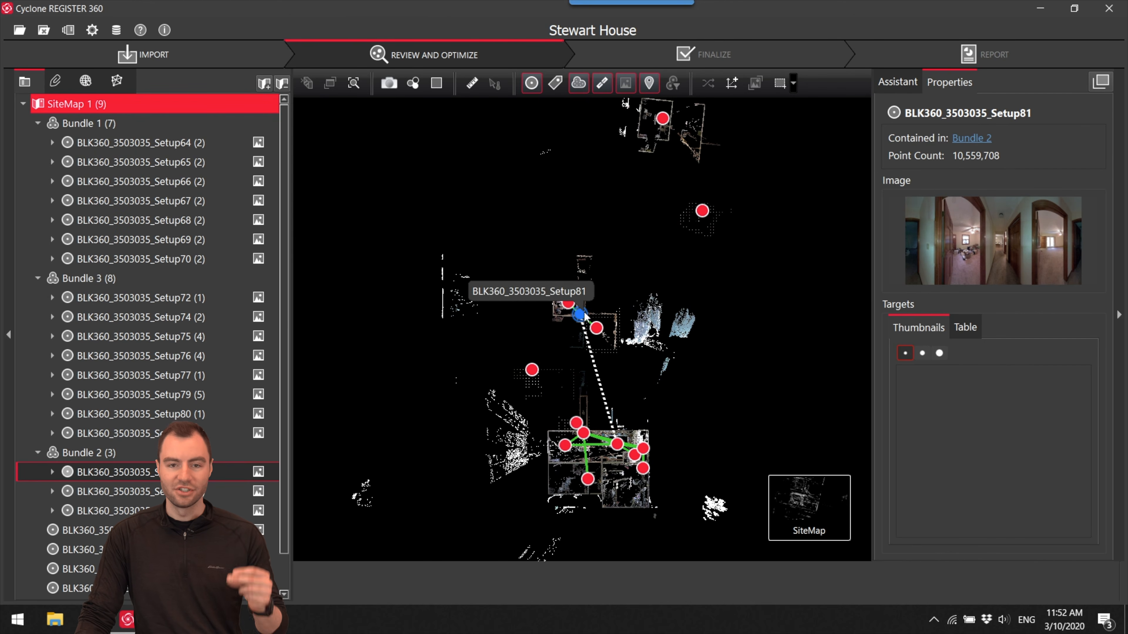
- Check Setup81's panorama, then rotate and move Bundle 2 by Setup81 so its hallway overlaps Bundle 3's hallway above Setup79
scroll(584, 316, up, 4)
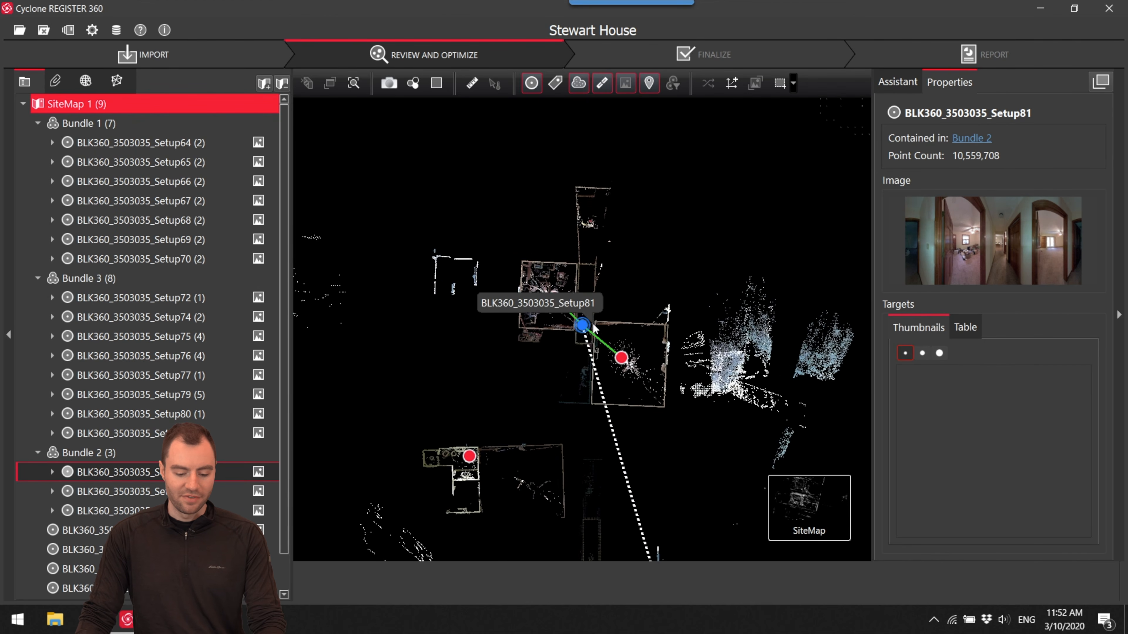
right_click(581, 327)
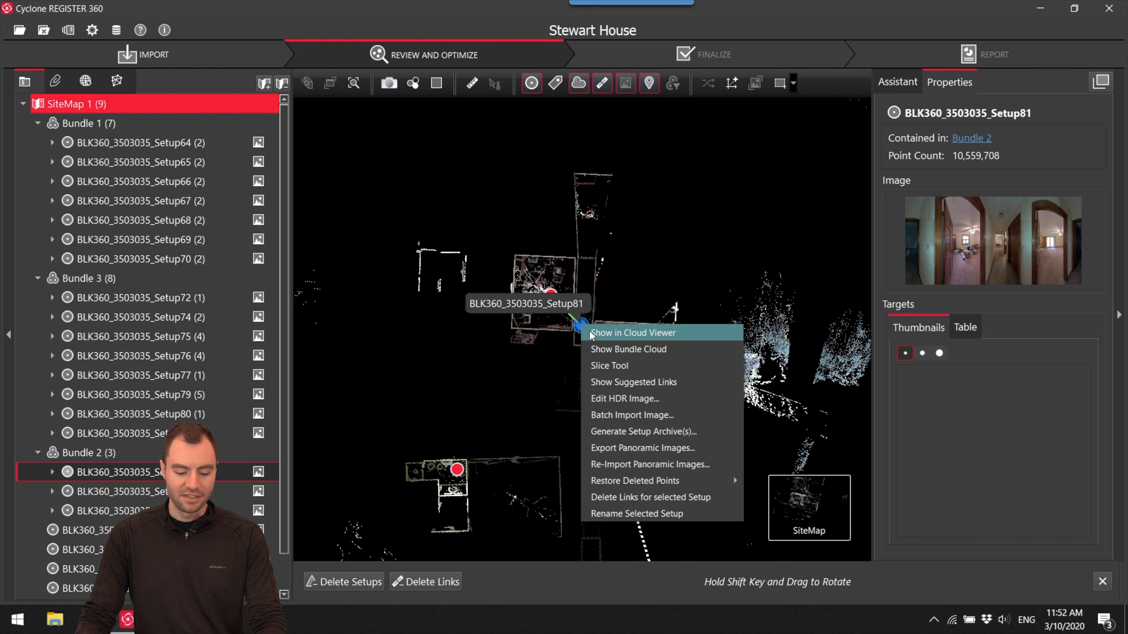
click(590, 332)
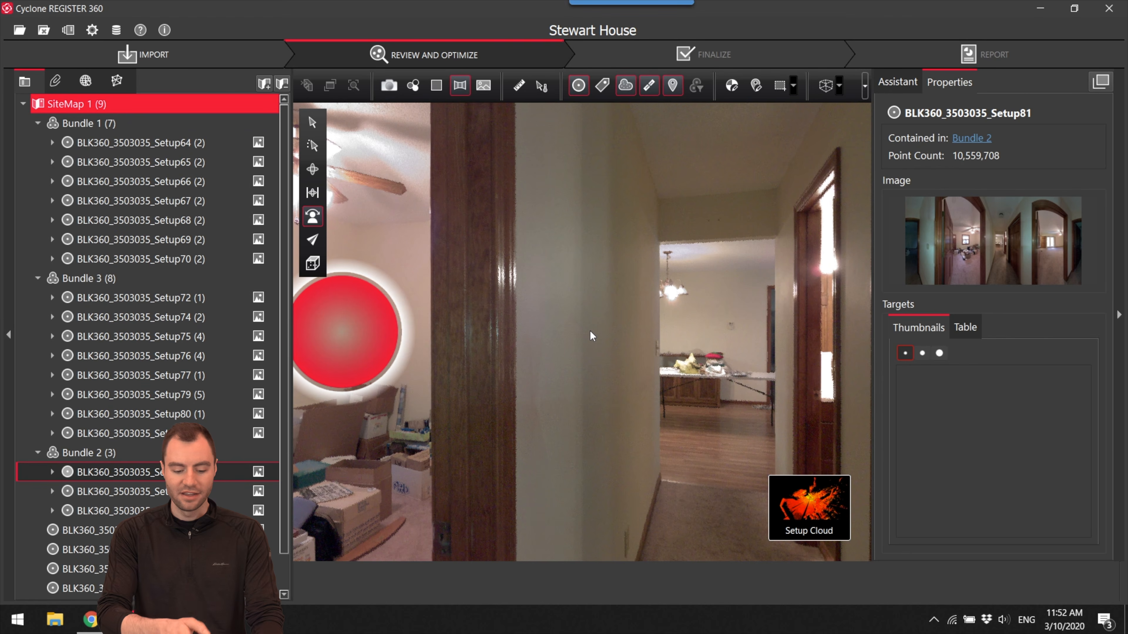
mouse_move(794, 517)
click(731, 511)
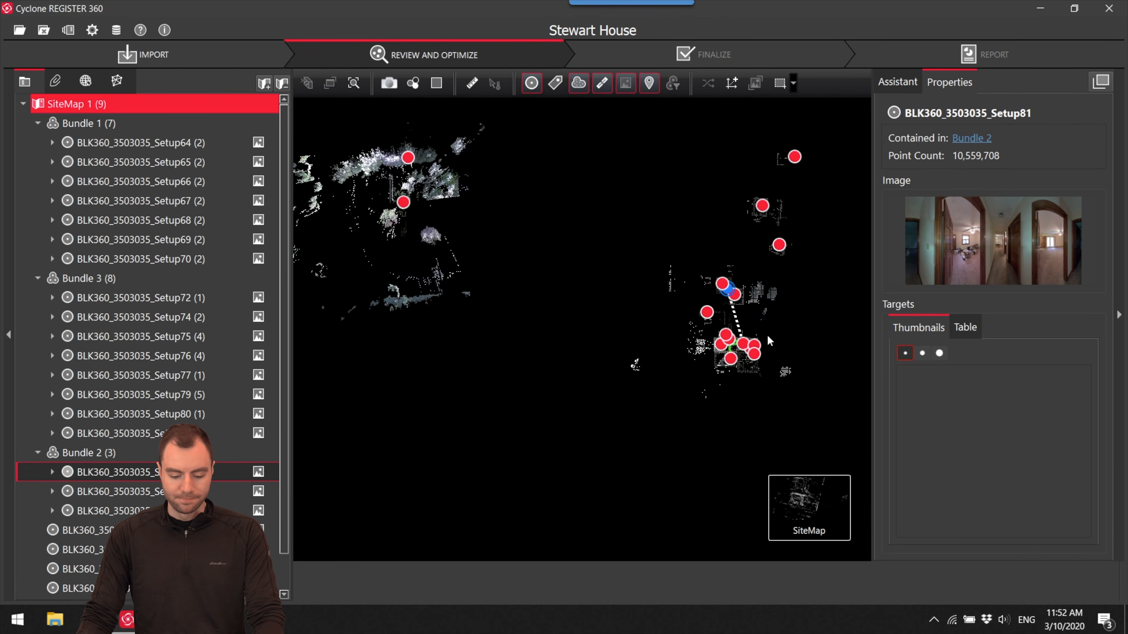
drag(697, 264, 627, 331)
scroll(621, 273, up, 3)
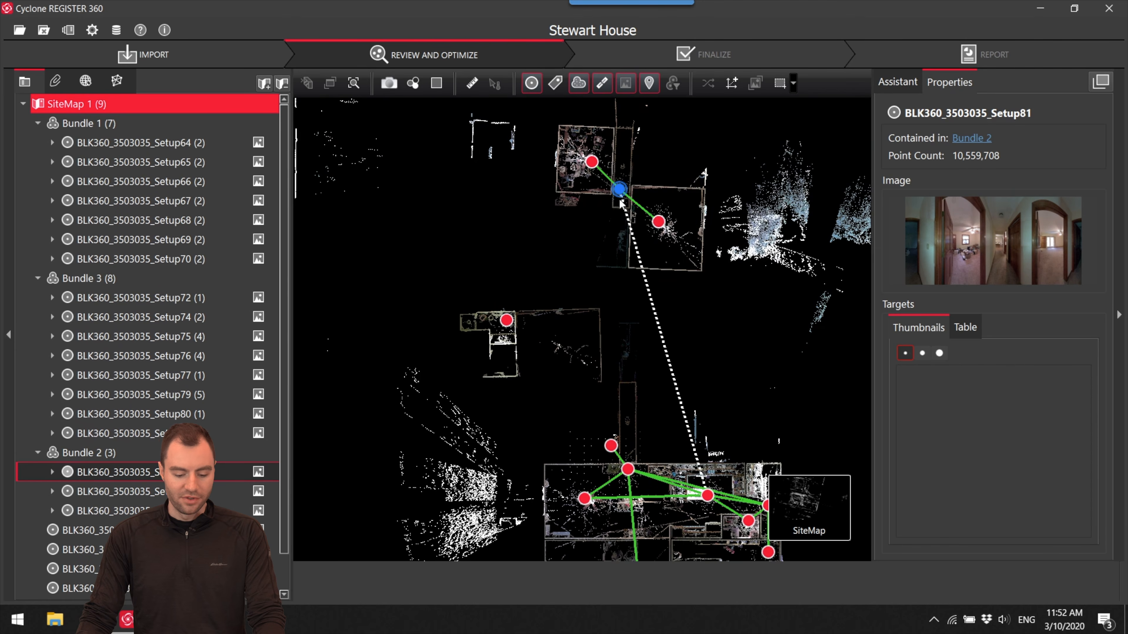
right_drag(621, 192, 580, 124)
drag(621, 195, 628, 395)
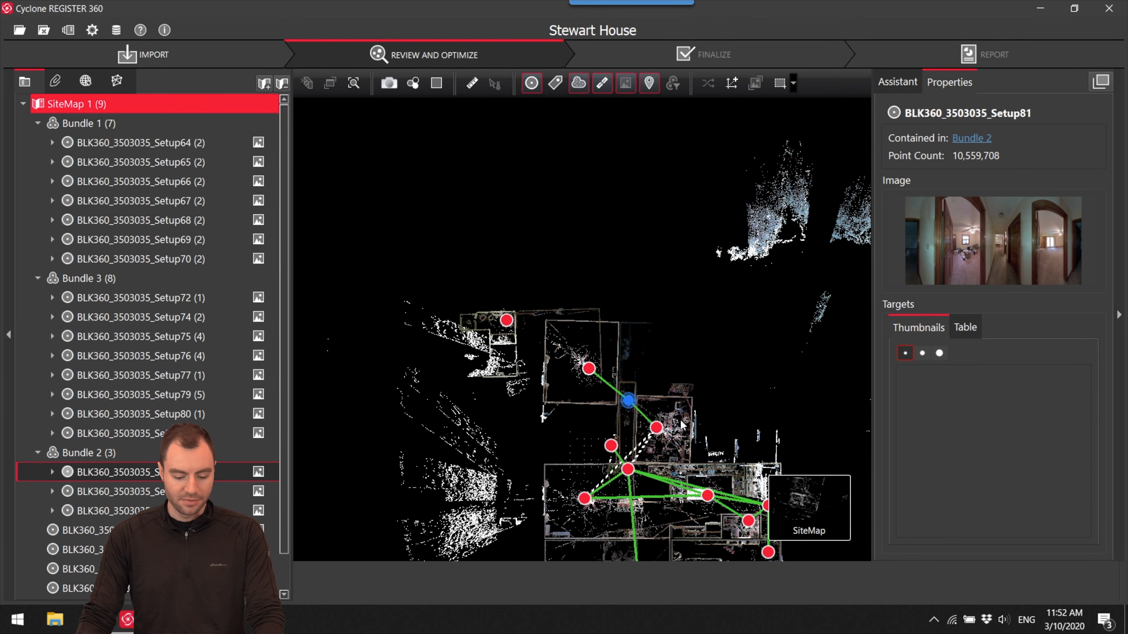
scroll(695, 328, up, 3)
drag(695, 328, 744, 216)
mouse_move(628, 237)
mouse_down()
mouse_move(632, 286)
mouse_move(624, 240)
mouse_up()
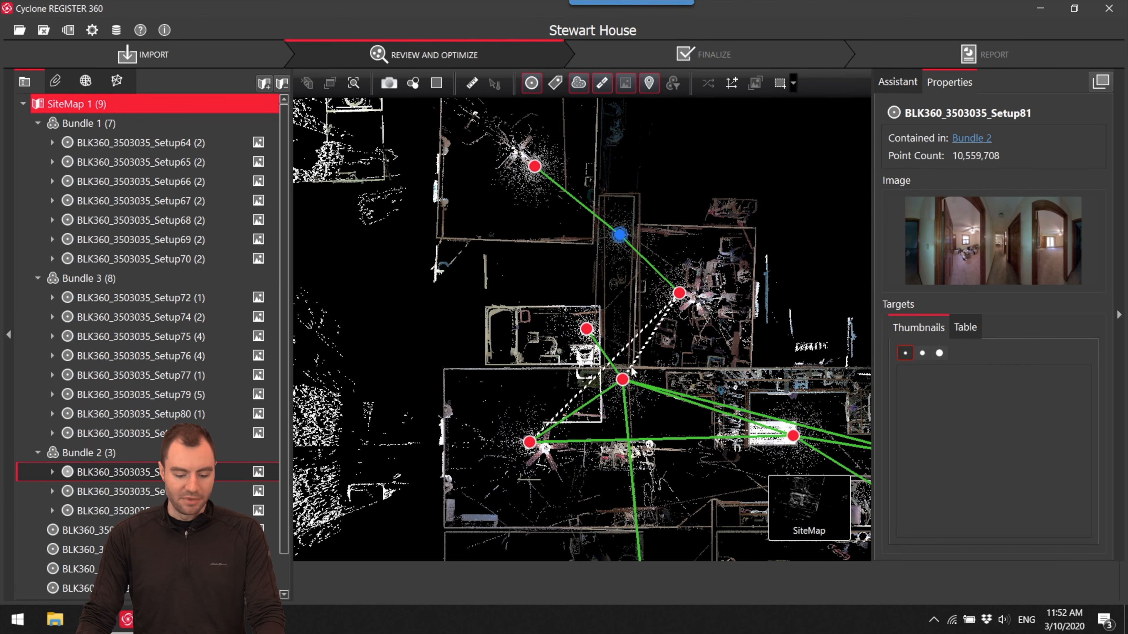
- Open Setup79 and Setup81 in Visual Alignment and move and rotate the cyan hallway walls onto the orange ones in top view
click(623, 380)
ctrl+click(619, 236)
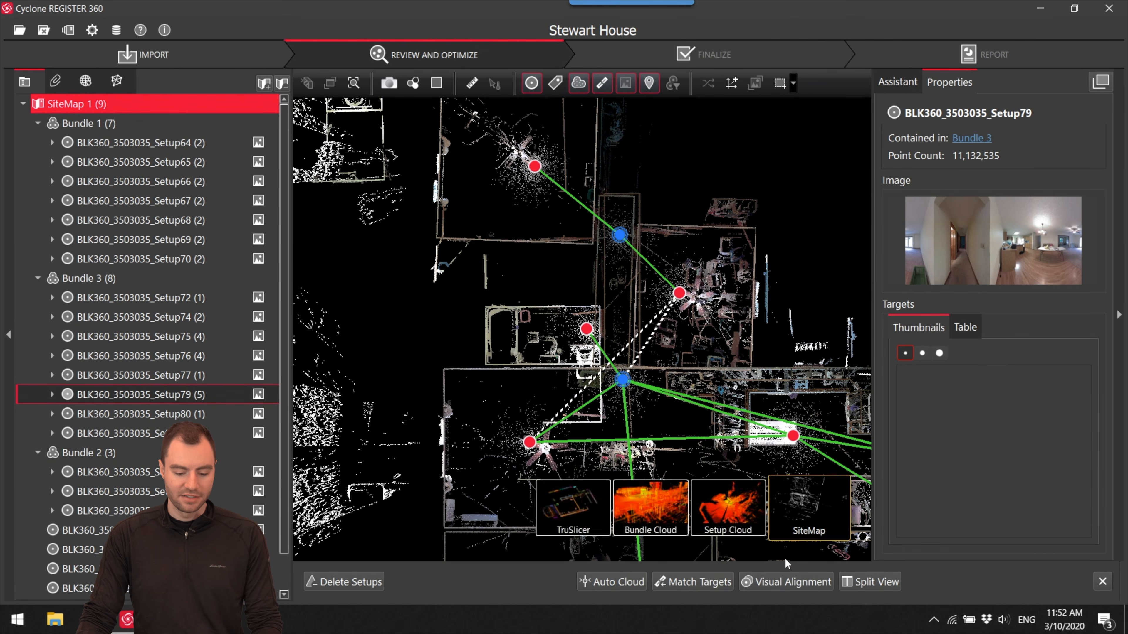
click(786, 581)
scroll(565, 356, up, 10)
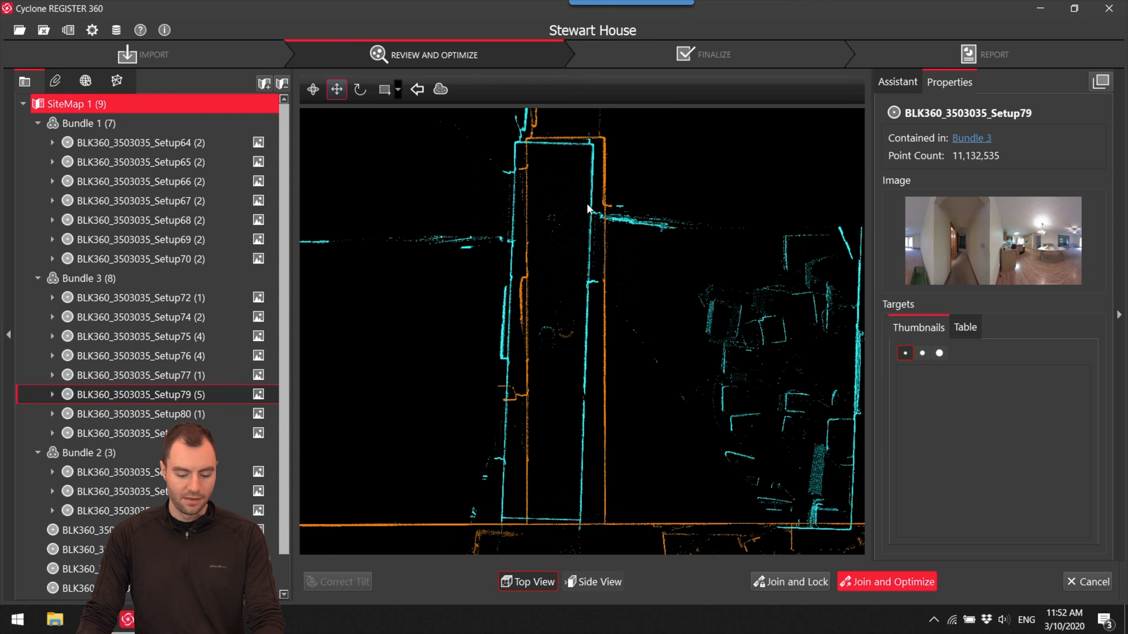
drag(623, 321, 648, 298)
scroll(666, 280, down, 3)
scroll(680, 272, down, 4)
middle_drag(717, 327, 718, 241)
drag(671, 179, 456, 440)
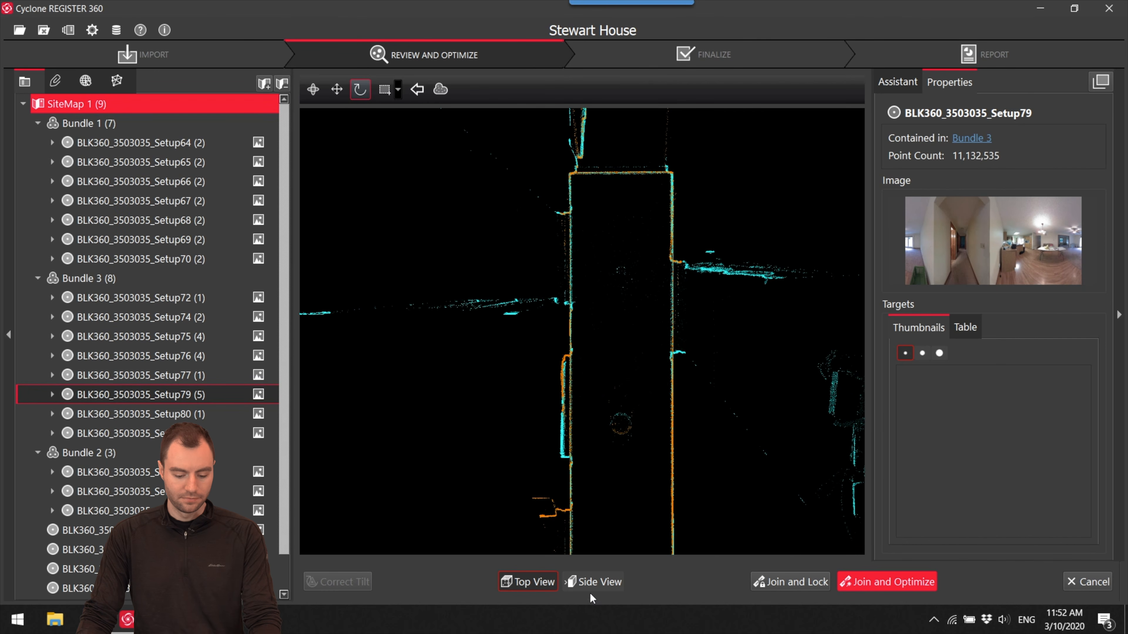
- Fit the clouds' heights in side view, then join and optimize the Setup79–Setup81 link, accepting the cloud registration results
click(592, 583)
drag(674, 320, 673, 317)
click(909, 584)
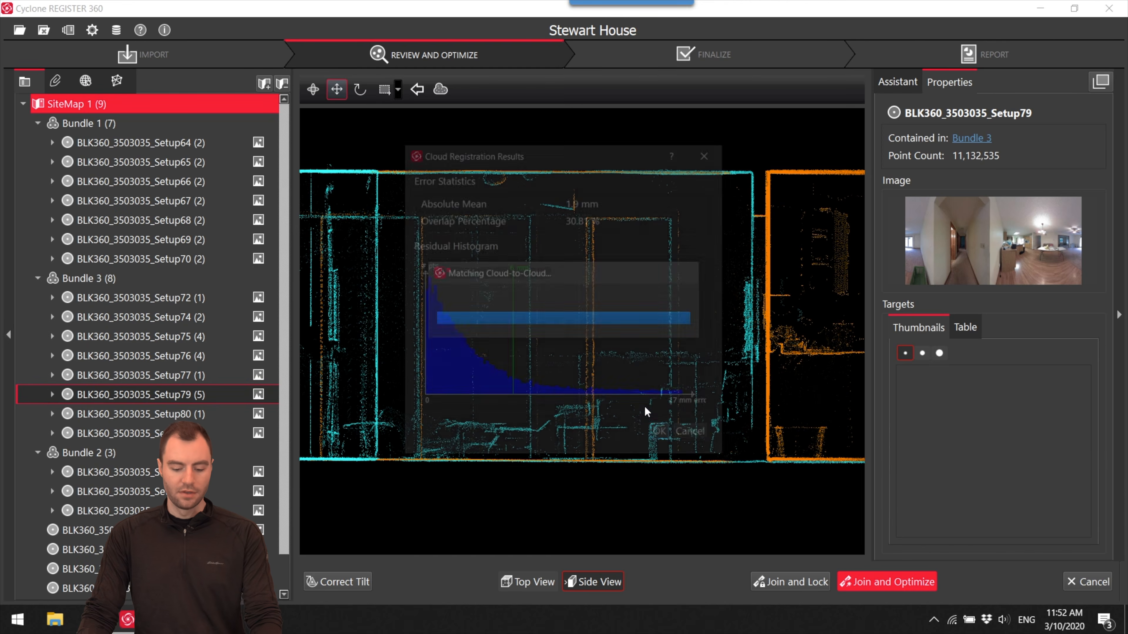
click(662, 435)
click(636, 325)
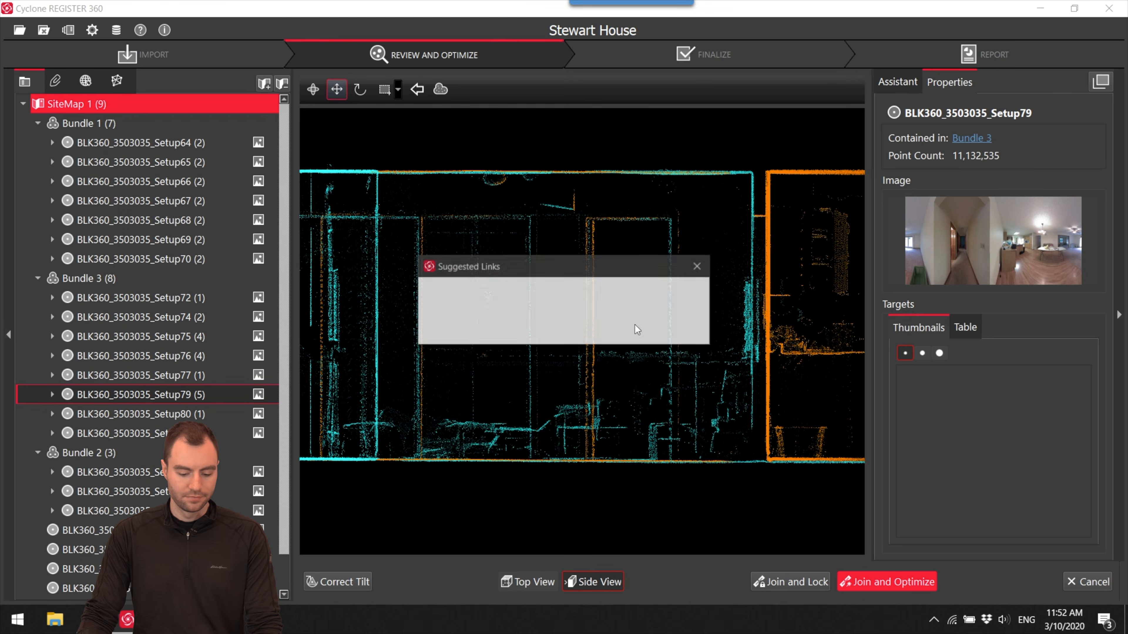
click(693, 329)
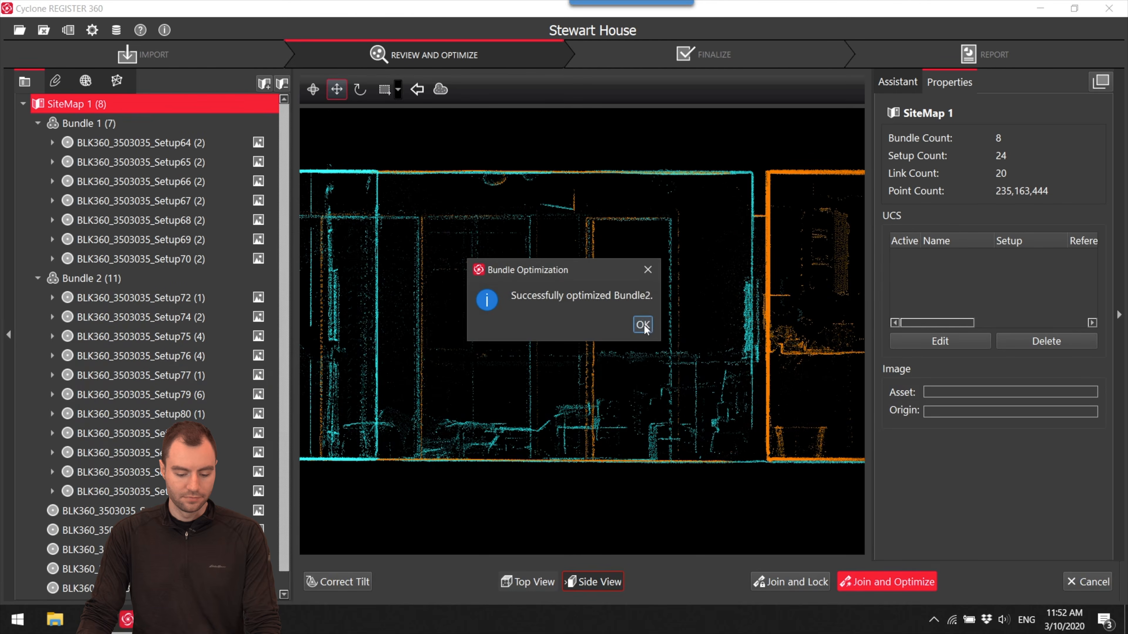
click(643, 324)
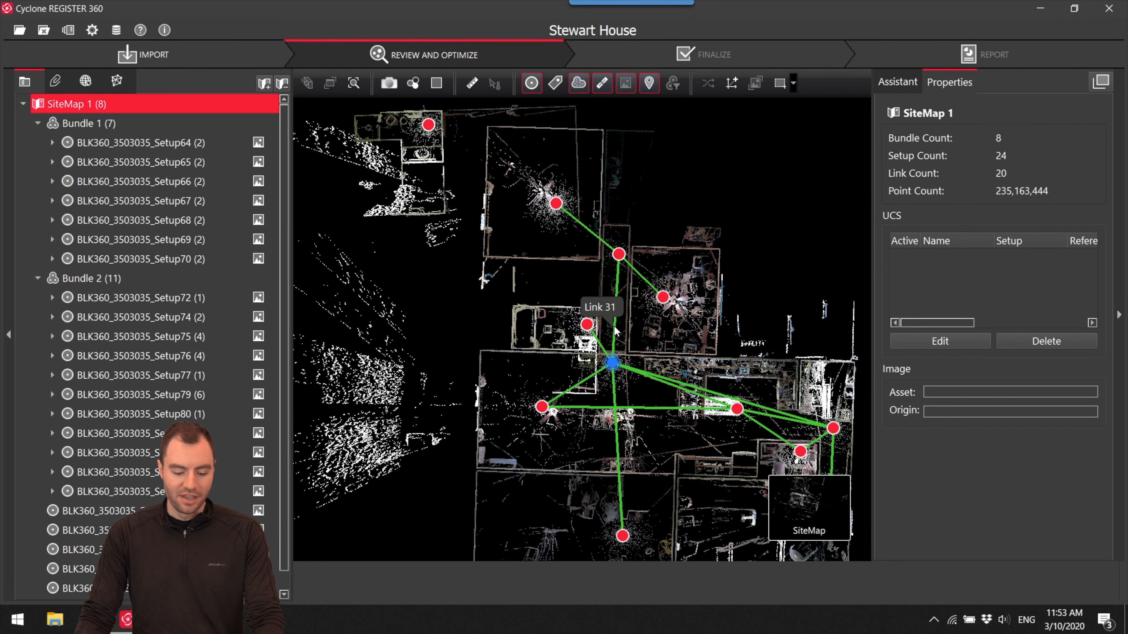
- Rotate and move the loose bathroom scan Setup85 against the lower wall of the large bedroom in Bundle 2
scroll(635, 317, down, 4)
drag(618, 345, 609, 374)
drag(684, 338, 758, 298)
scroll(711, 294, down, 3)
scroll(782, 262, up, 6)
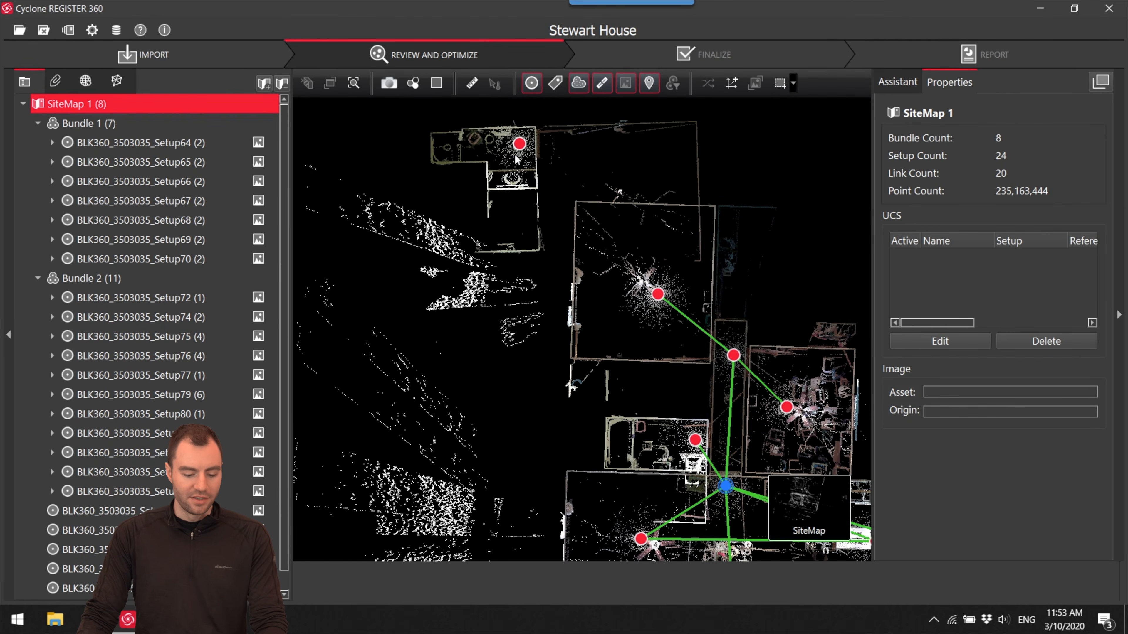
click(510, 199)
drag(510, 199, 524, 391)
scroll(524, 391, up, 3)
mouse_move(504, 353)
shift+mouse_down()
mouse_move(546, 360)
mouse_move(618, 344)
shift+mouse_up()
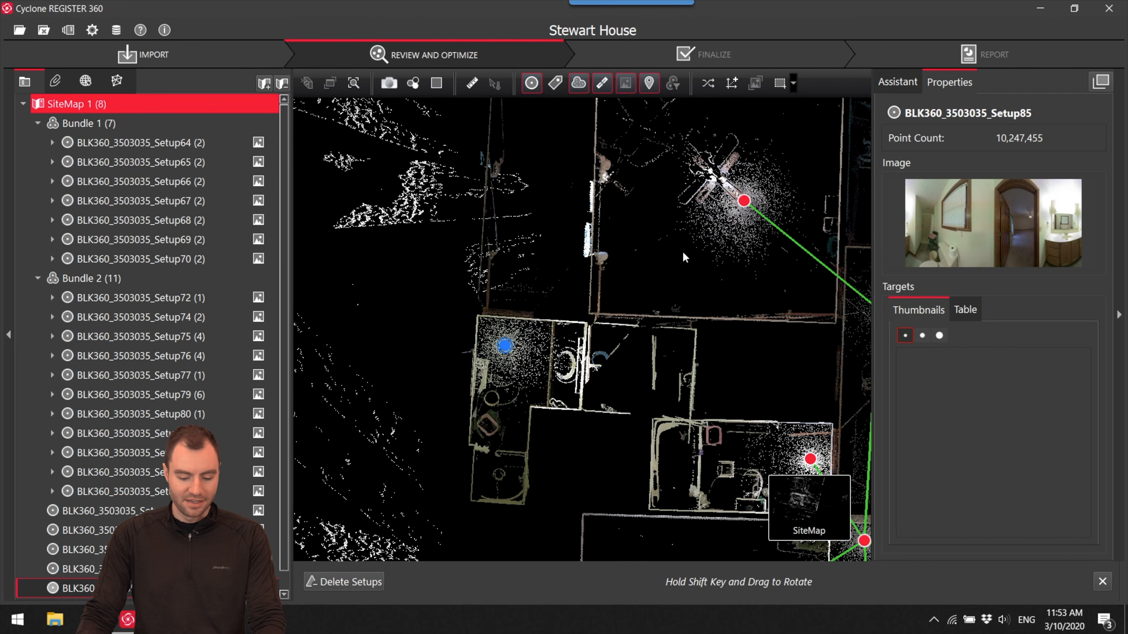
drag(505, 355, 635, 350)
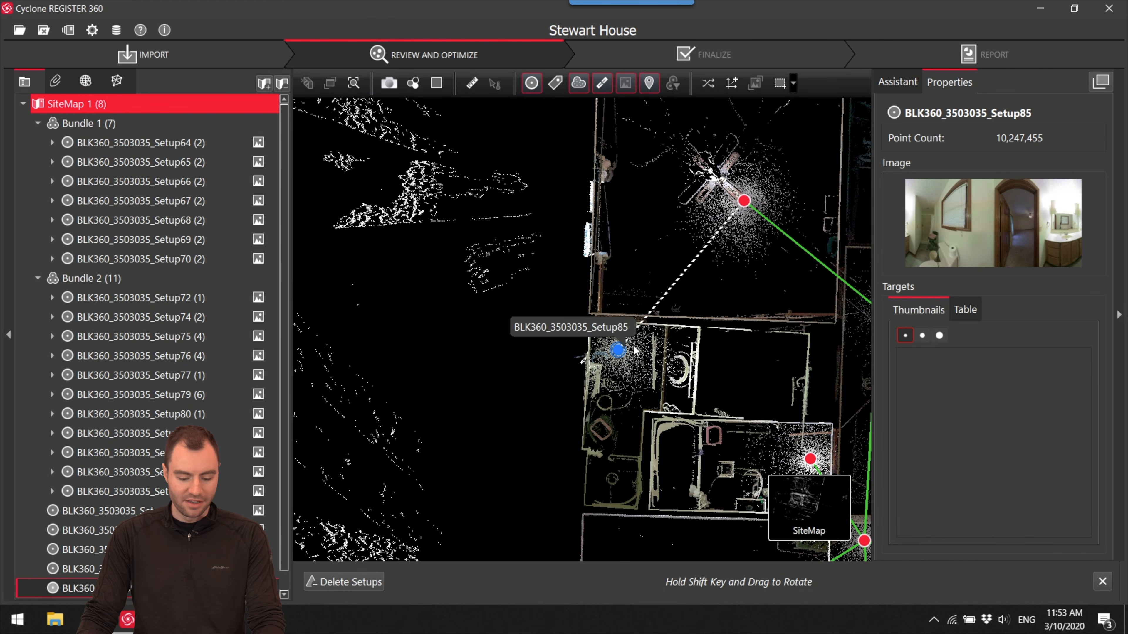
- Open the suggested link between Setup85 and the bedroom setup in Visual Alignment and match the cyan walls to the orange ones in top view
click(701, 251)
click(515, 581)
scroll(543, 247, up, 10)
drag(561, 277, 550, 253)
scroll(550, 251, down, 4)
middle_drag(570, 275, 389, 273)
drag(364, 238, 761, 306)
scroll(760, 306, down, 3)
middle_drag(726, 336, 662, 235)
scroll(602, 396, up, 2)
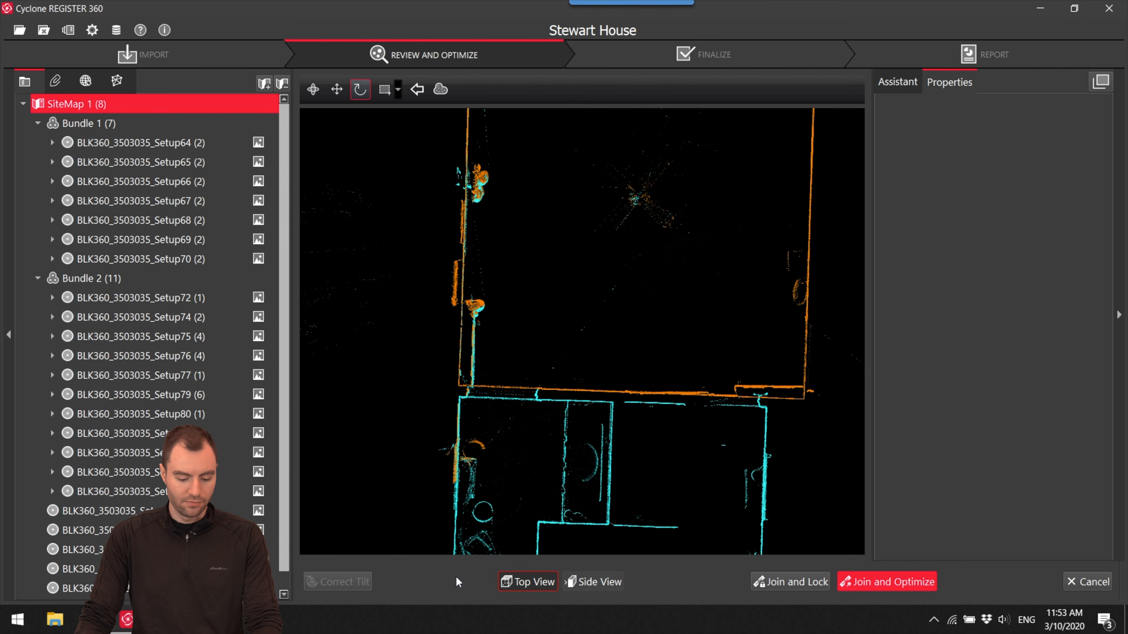
- Check Setup85's height in side view, then join and optimize its link, accepting the cloud registration results
click(606, 585)
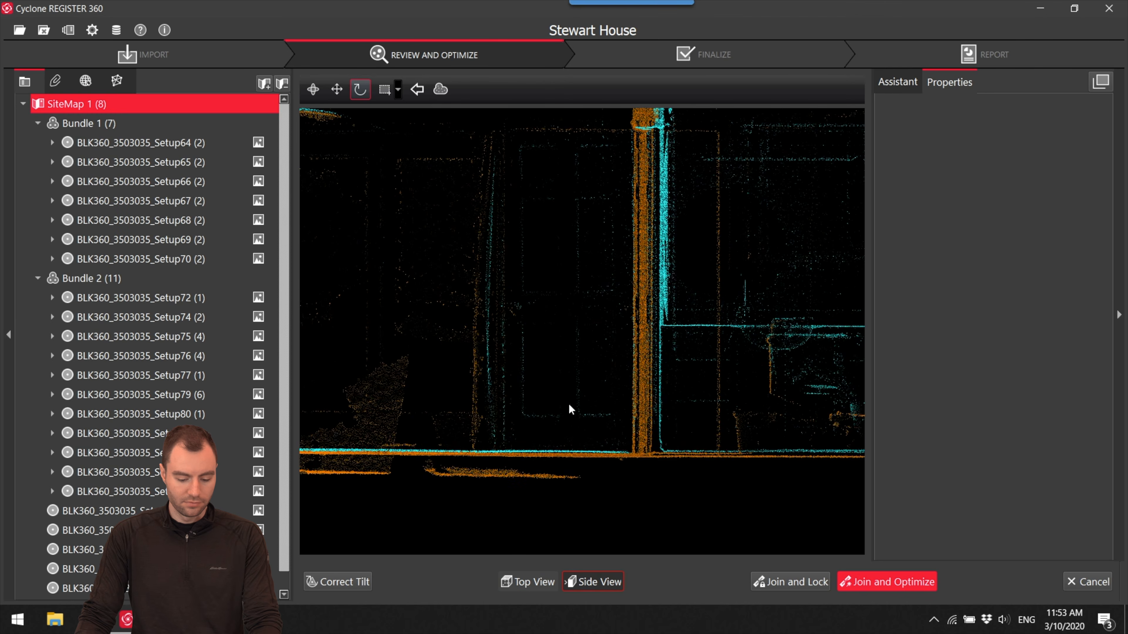
click(889, 583)
click(662, 437)
click(637, 317)
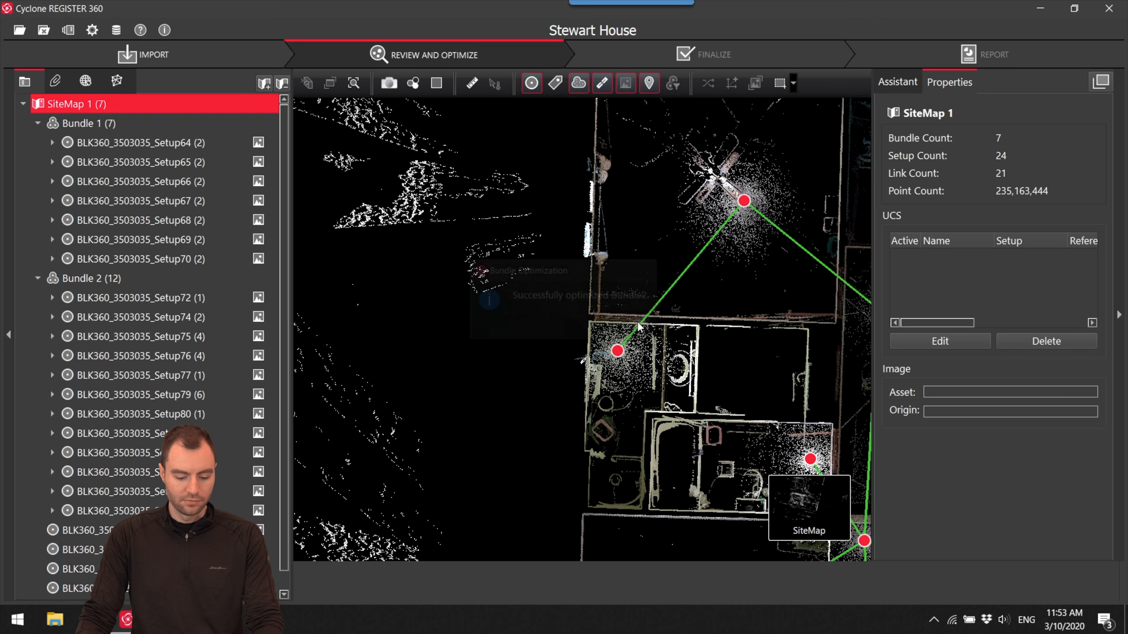
- Locate the loose Setup73 and examine its room and doorways in the panorama, returning to the site map
scroll(586, 242, down, 3)
drag(587, 244, 586, 340)
scroll(560, 291, down, 3)
drag(611, 183, 570, 250)
right_click(569, 248)
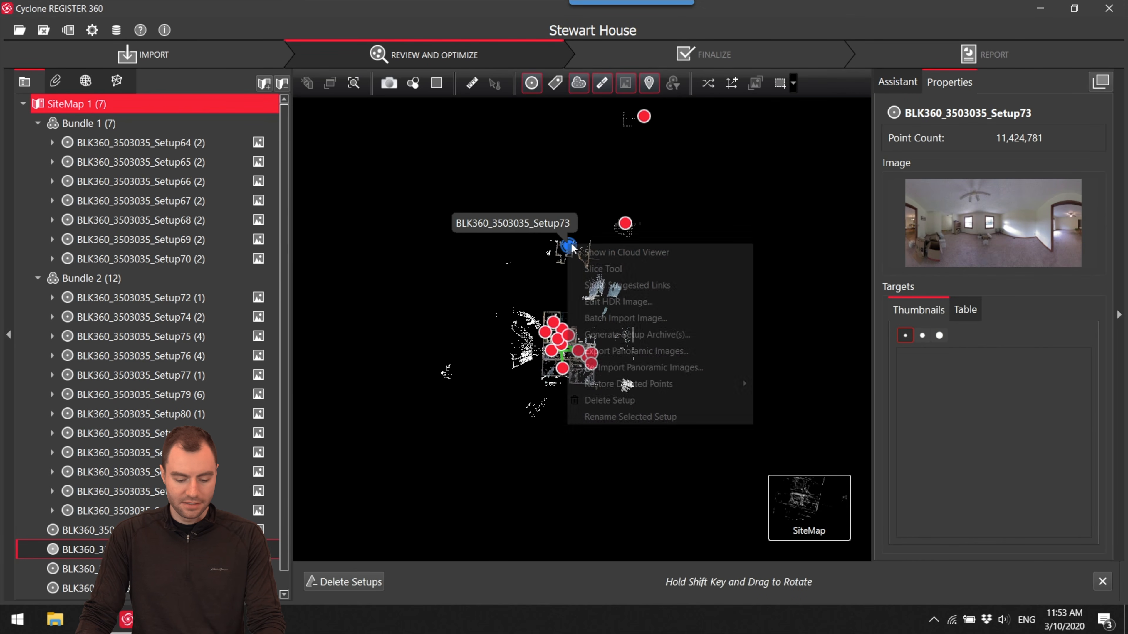
click(594, 253)
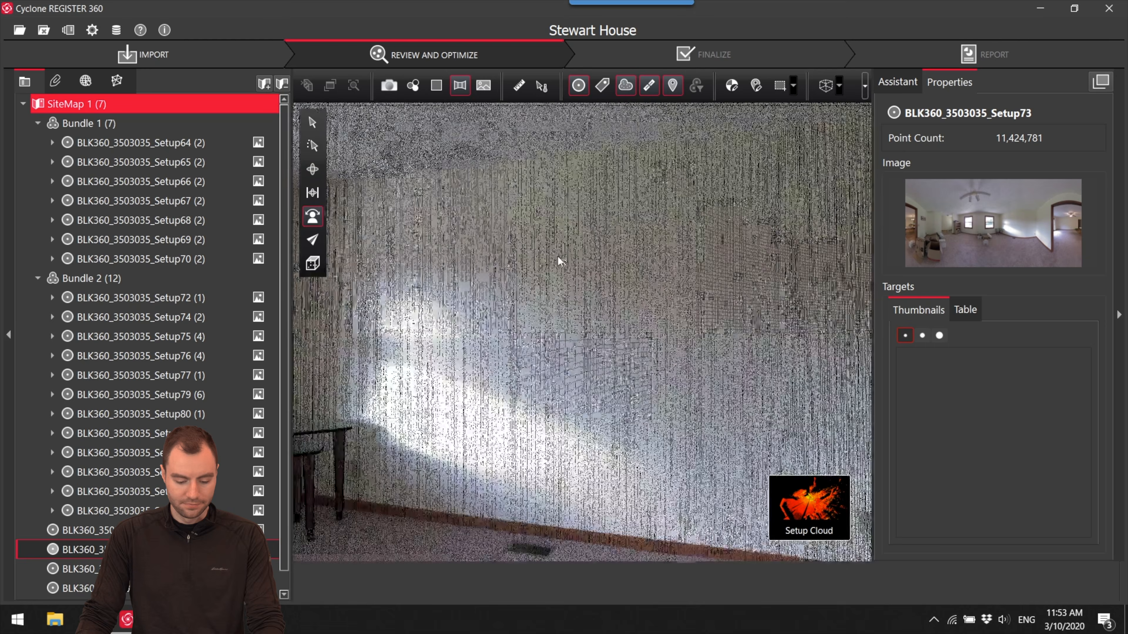
drag(559, 258, 327, 315)
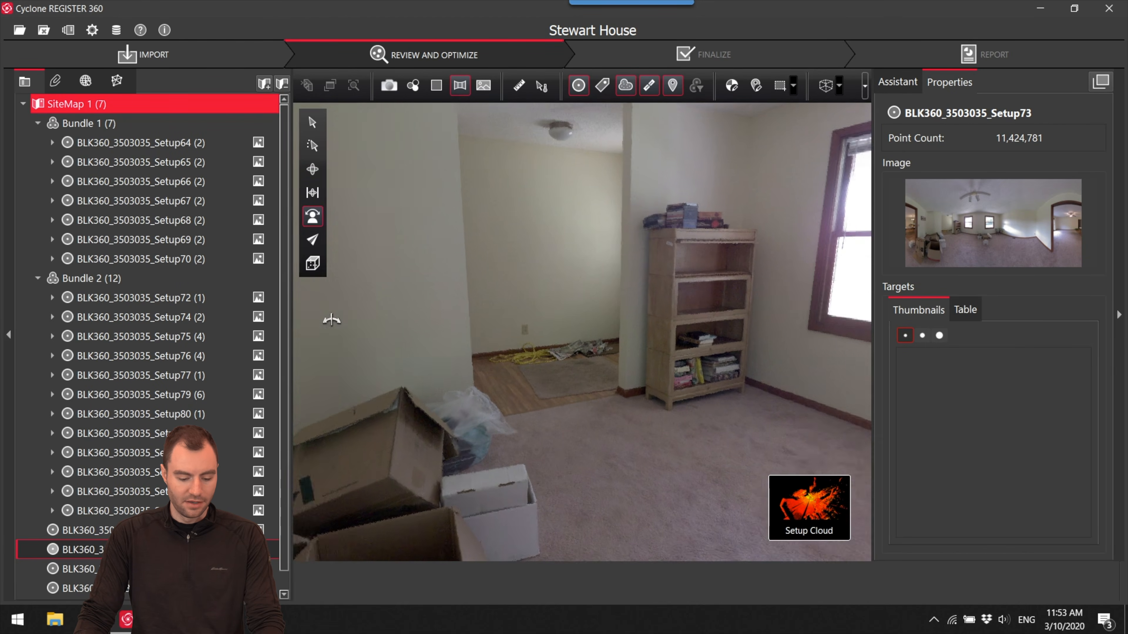
mouse_move(810, 507)
click(730, 507)
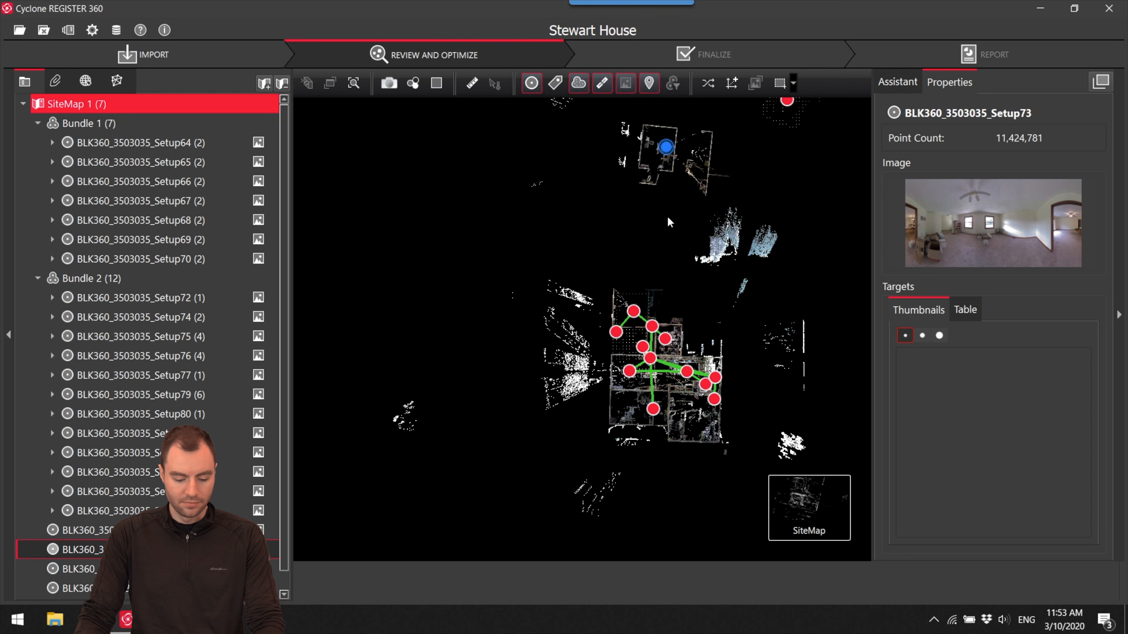
- Rotate and move Setup73 over the matching room around Setup72 in Bundle 2
drag(656, 147, 592, 400)
scroll(535, 447, up, 6)
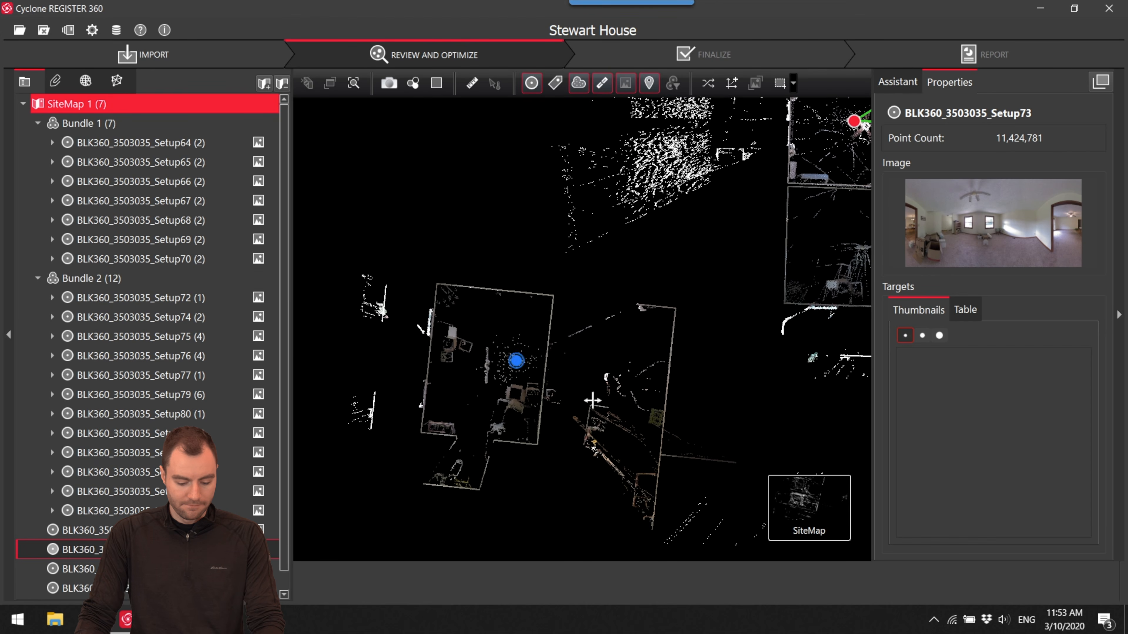
right_drag(516, 359, 627, 337)
scroll(497, 390, down, 1)
drag(628, 358, 692, 313)
scroll(497, 390, down, 1)
- Open the suggested Setup73–Setup72 link in Visual Alignment and move and rotate the cyan room onto the orange walls in top view
click(694, 313)
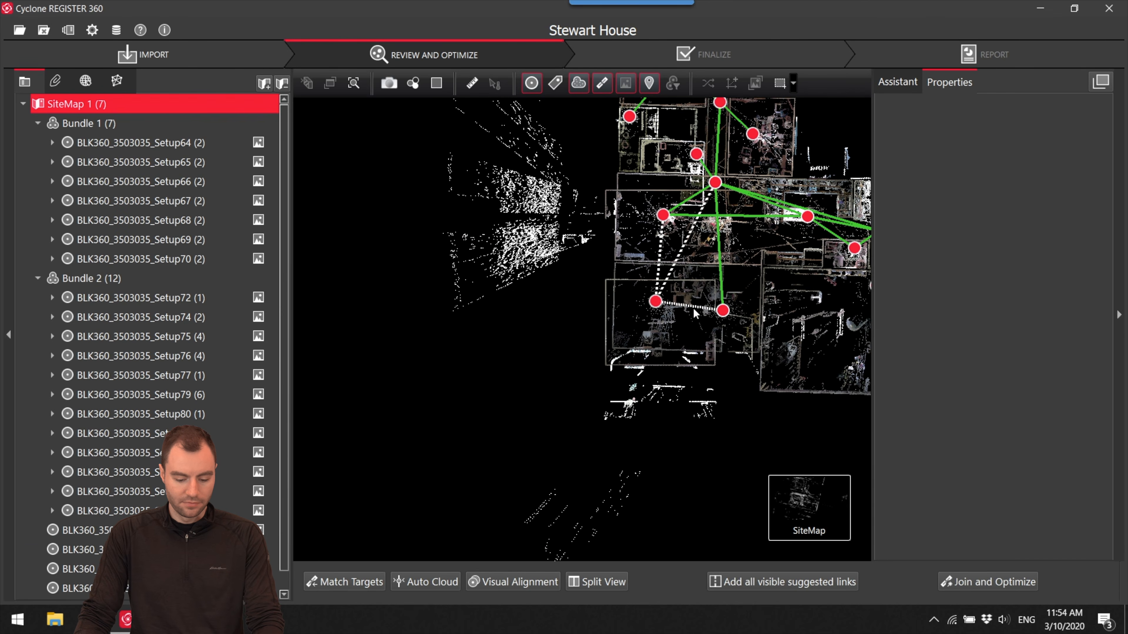
click(508, 587)
scroll(620, 343, up, 5)
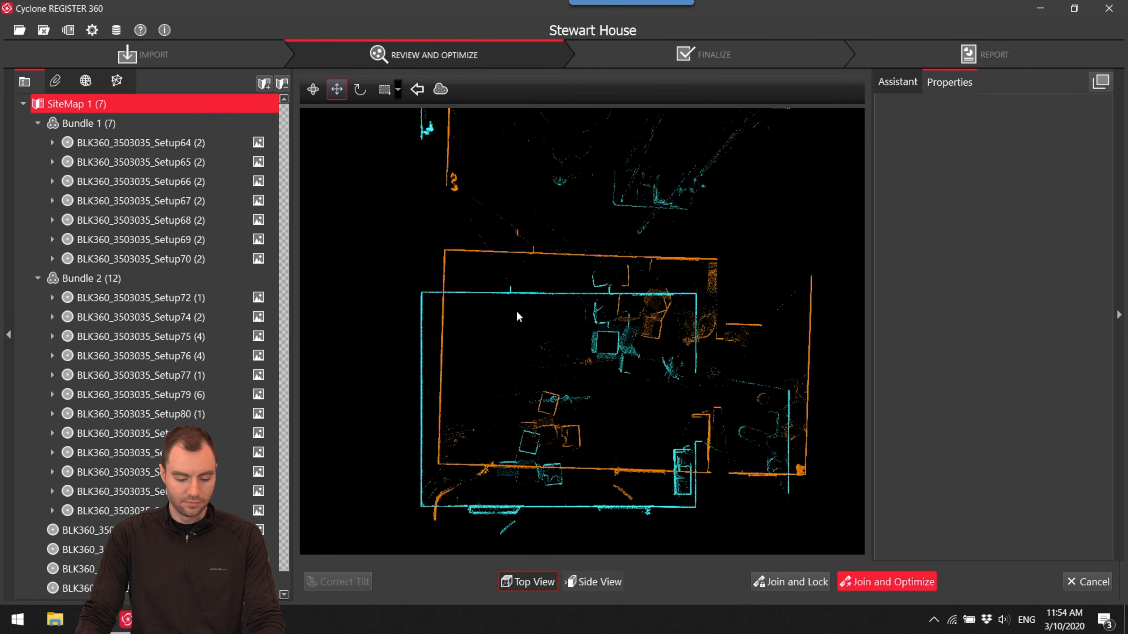
drag(458, 291, 705, 158)
key(space)
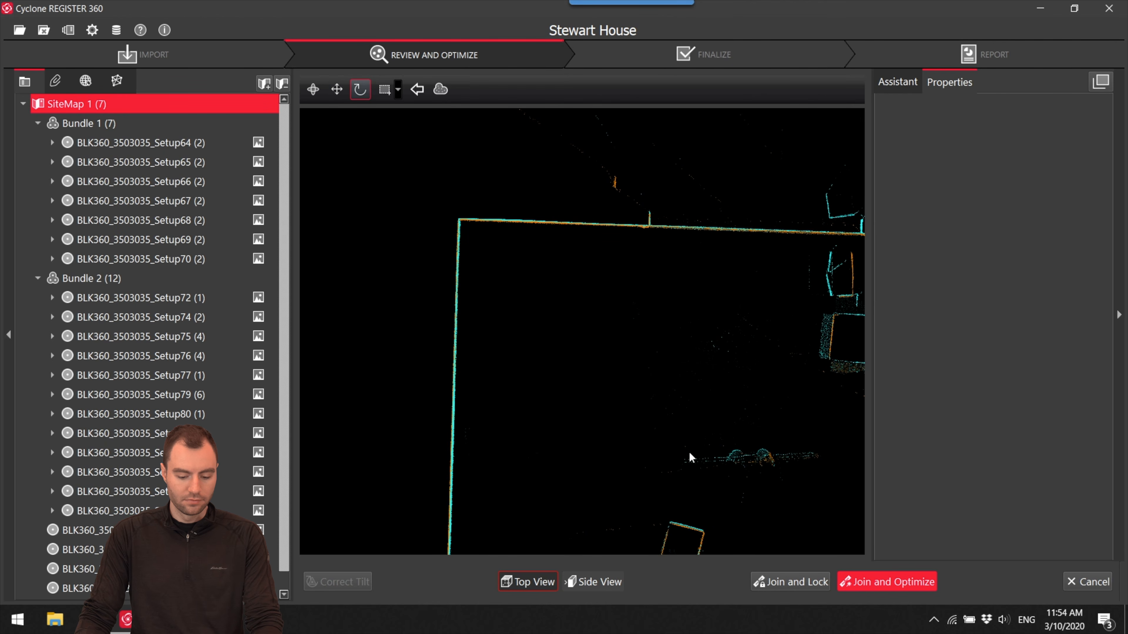
- Fit the floor and ceiling lines in side view, then join and optimize the Setup73–Setup72 link, accepting the registration results
click(614, 577)
drag(624, 382, 624, 386)
click(907, 584)
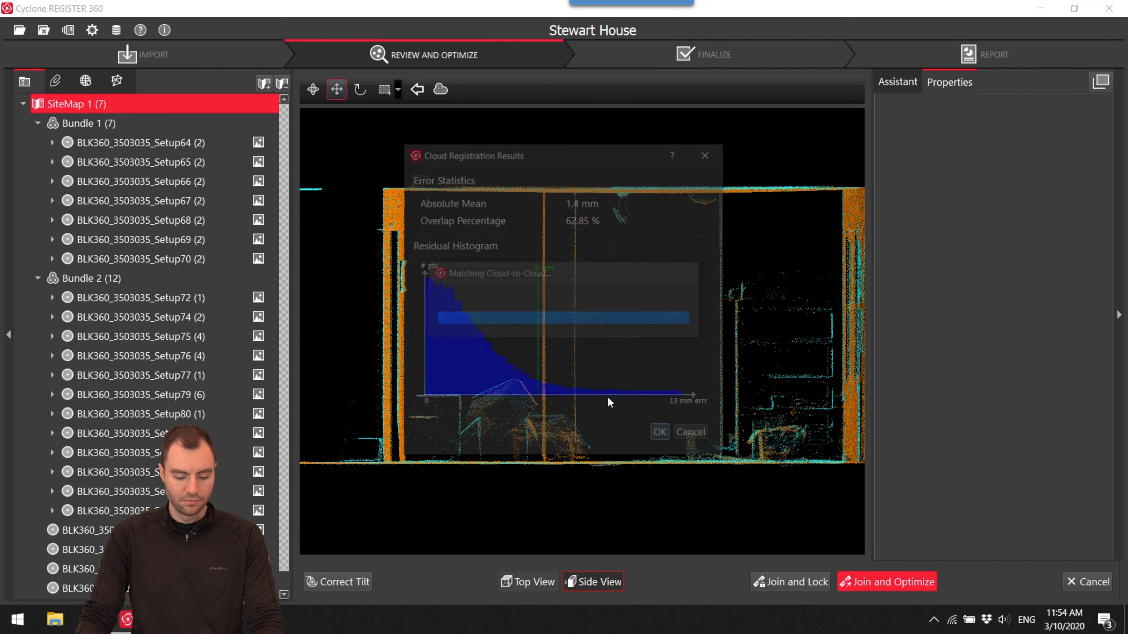
click(662, 435)
click(632, 322)
click(665, 328)
click(647, 324)
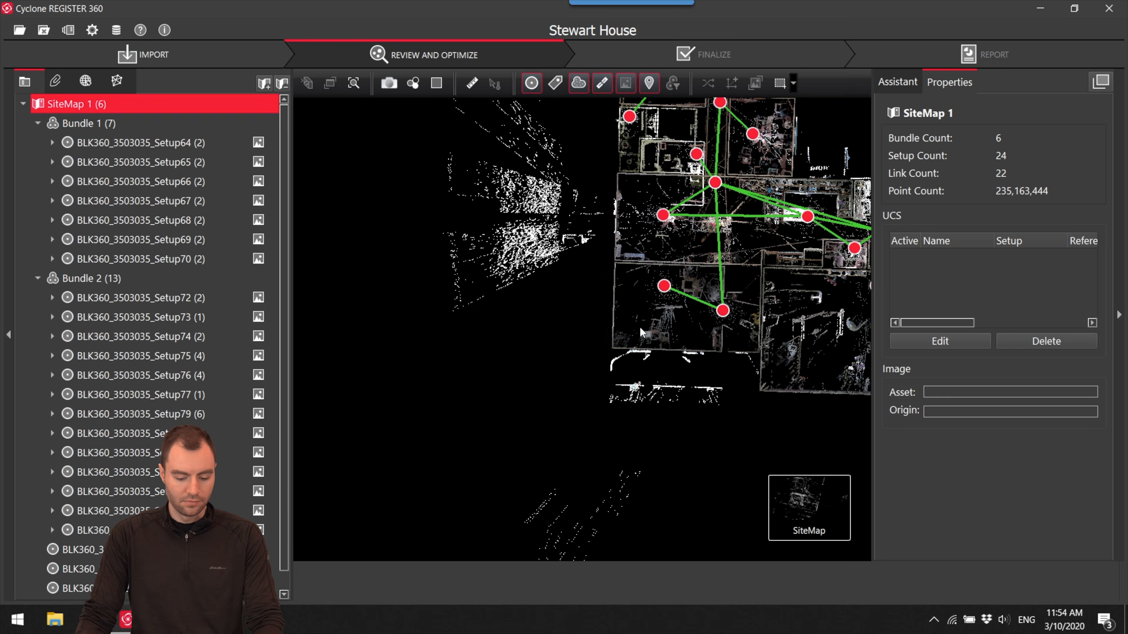
- Locate the loose Setup83 and examine its bedroom, closet and doorway in the panorama, returning to the site map
scroll(543, 321, up, 4)
scroll(573, 311, down, 10)
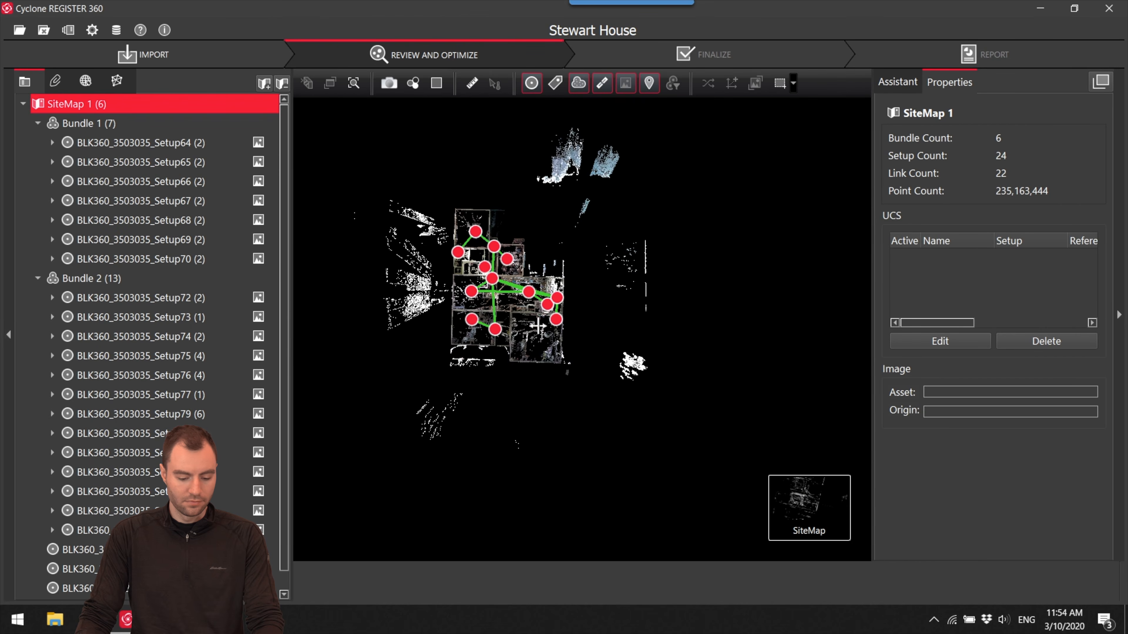
click(594, 235)
drag(594, 234, 621, 304)
right_click(624, 304)
click(649, 310)
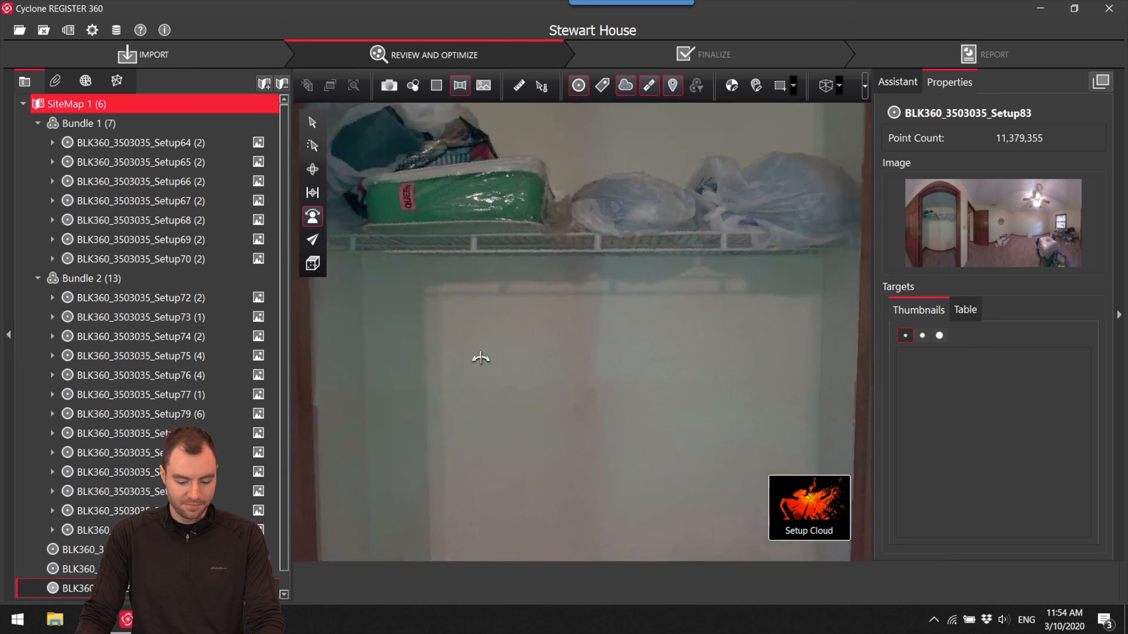
drag(481, 357, 861, 387)
drag(553, 397, 111, 408)
mouse_move(805, 535)
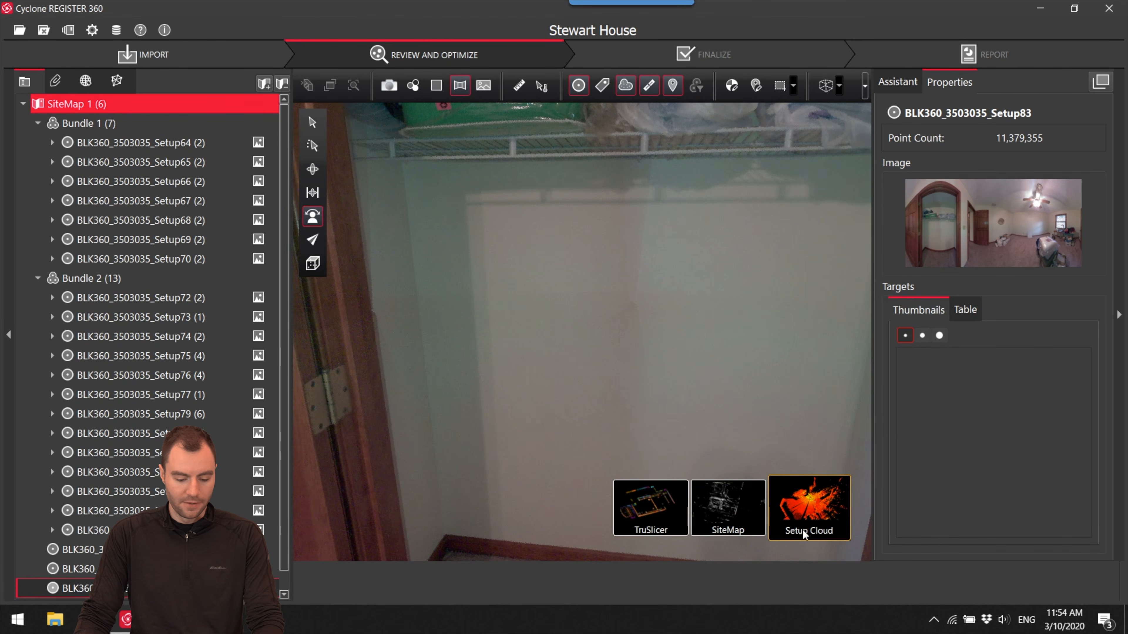
click(738, 523)
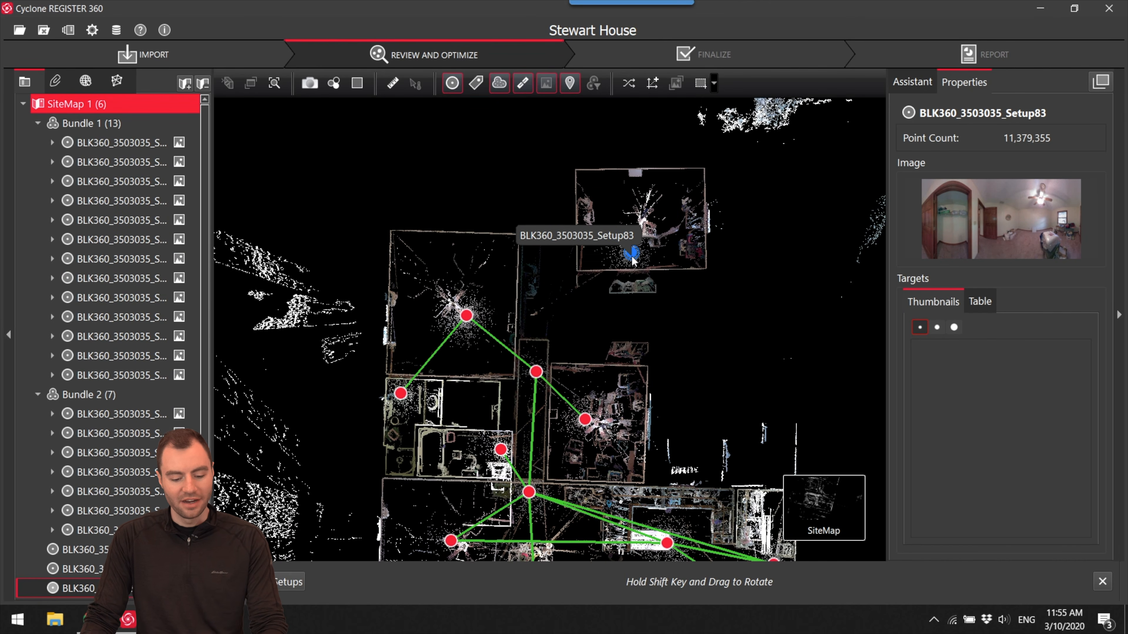
- Examine the hallway and dark doorway seen from Setup81 in the cloud viewer, returning to the site map
shift+drag(495, 227, 702, 209)
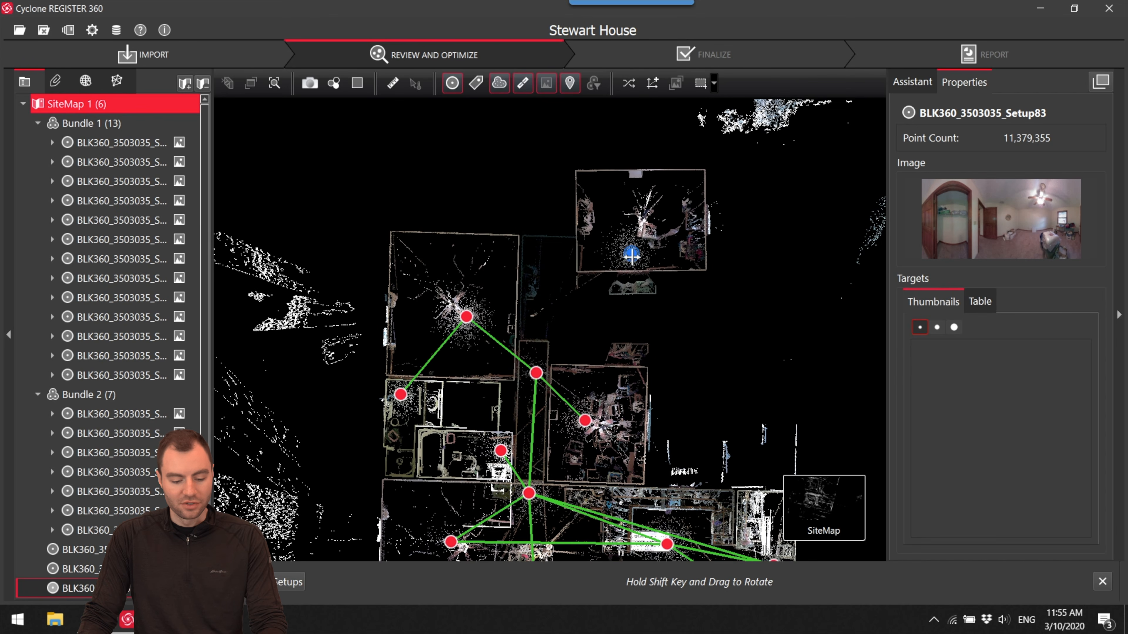
middle_drag(631, 253, 633, 262)
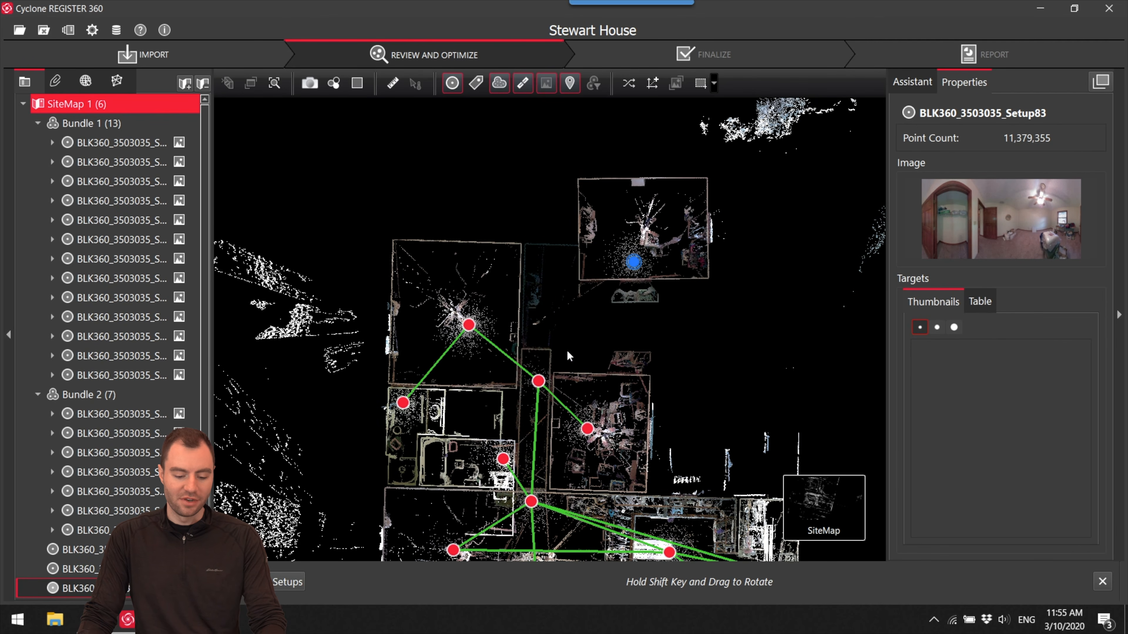
scroll(548, 381, up, 5)
right_click(545, 384)
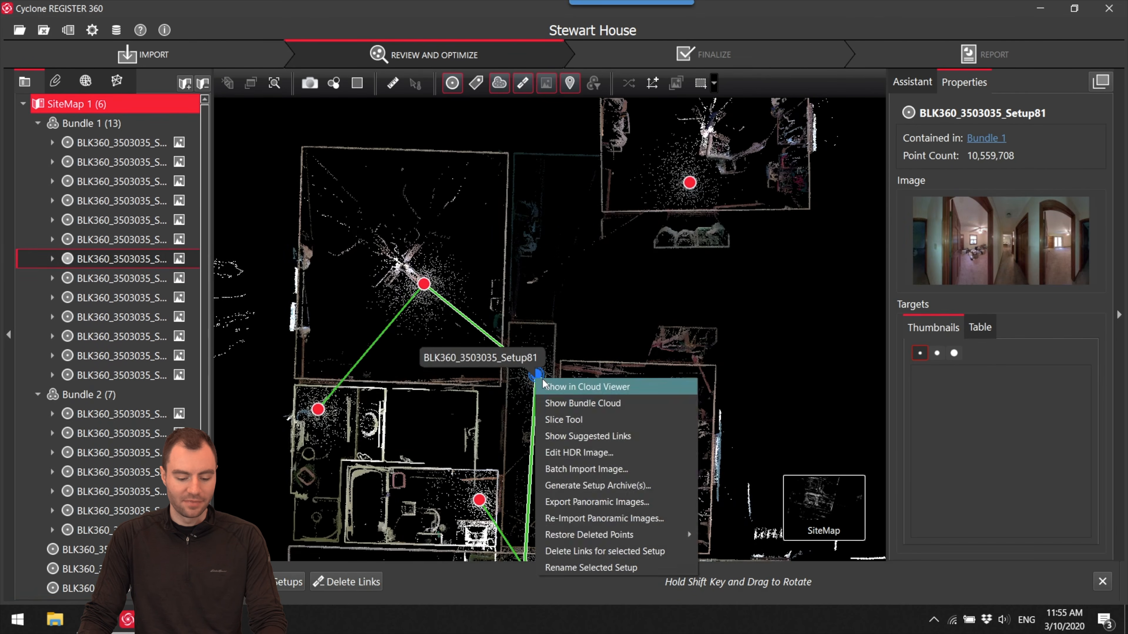
click(545, 385)
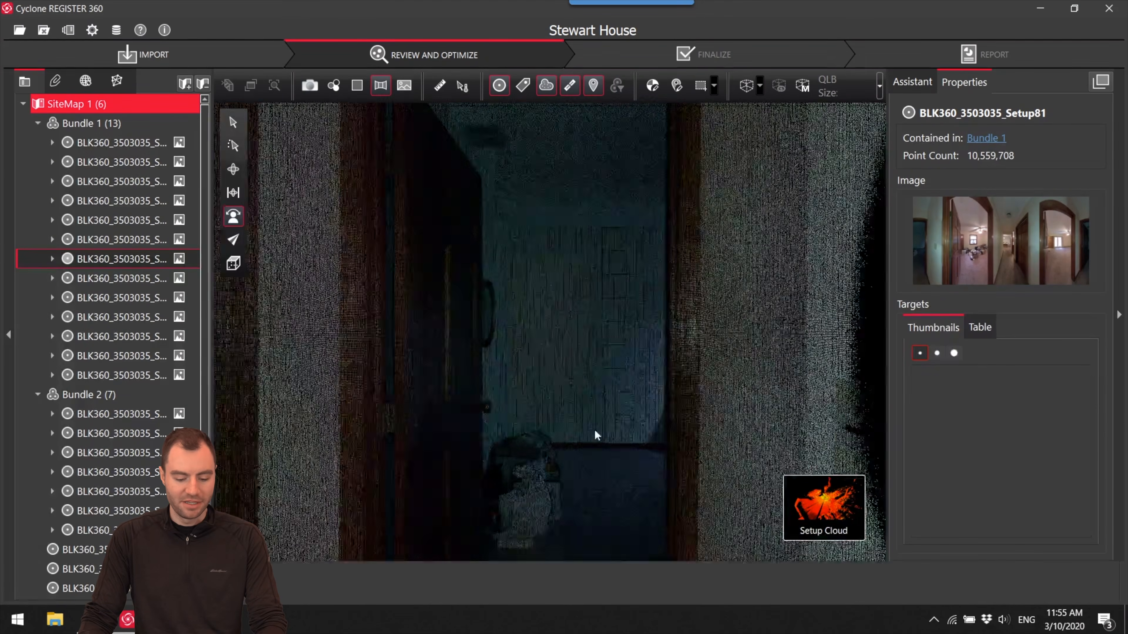
mouse_move(852, 494)
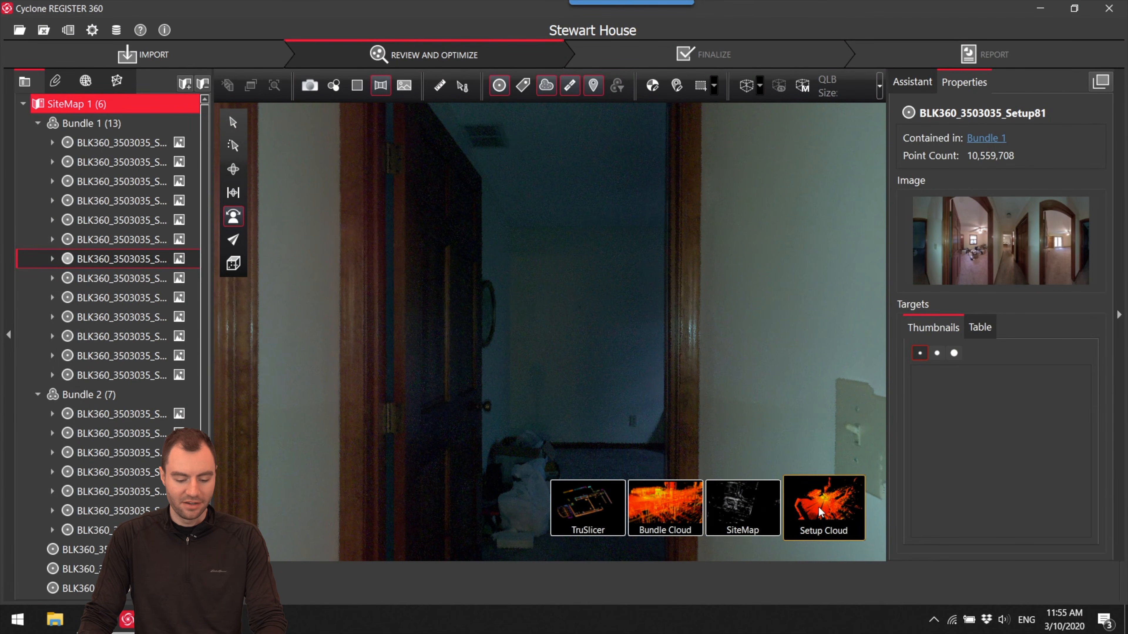
click(754, 515)
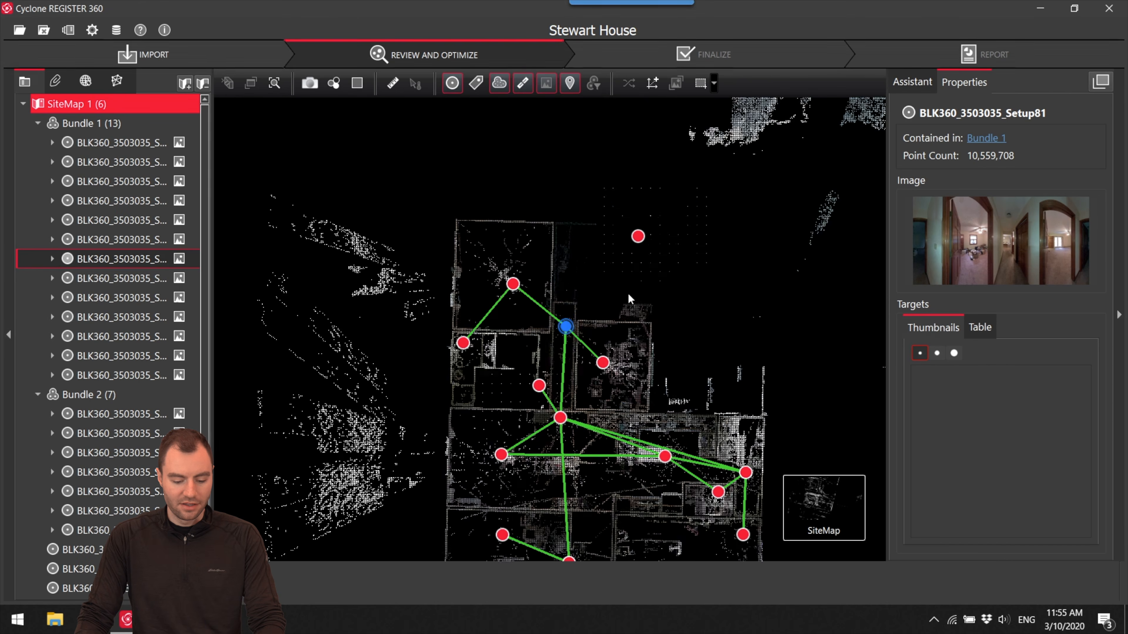
- Examine Setup83's bedroom and its neighbouring rooms in the 3D cloud viewer, returning to the site map
right_click(638, 239)
click(651, 246)
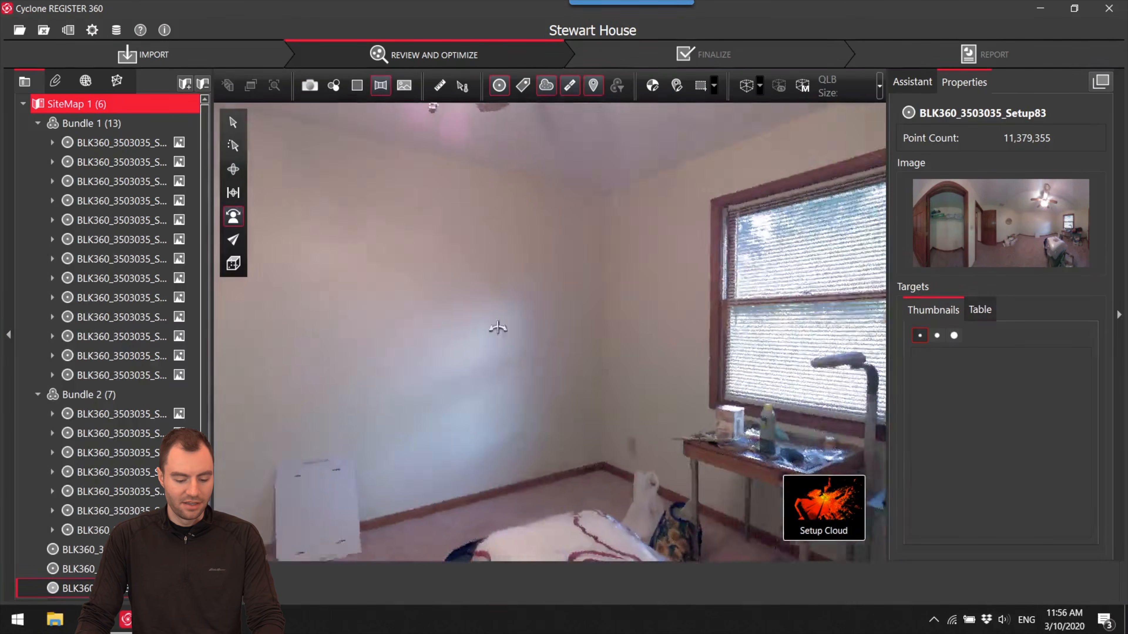
drag(496, 328, 293, 322)
drag(533, 334, 521, 414)
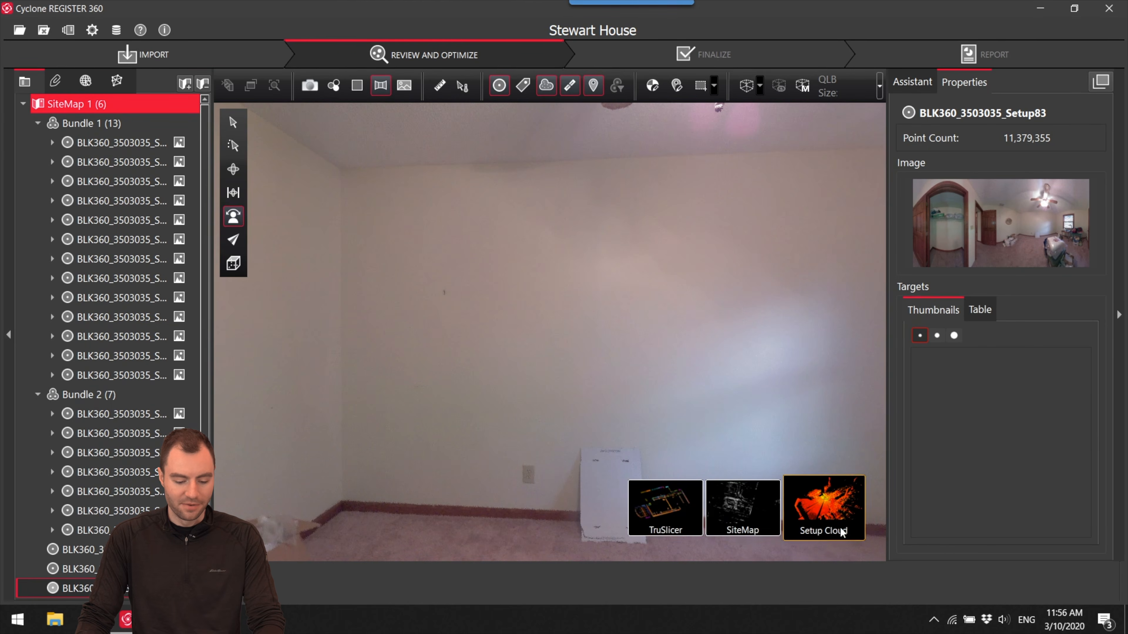
click(750, 511)
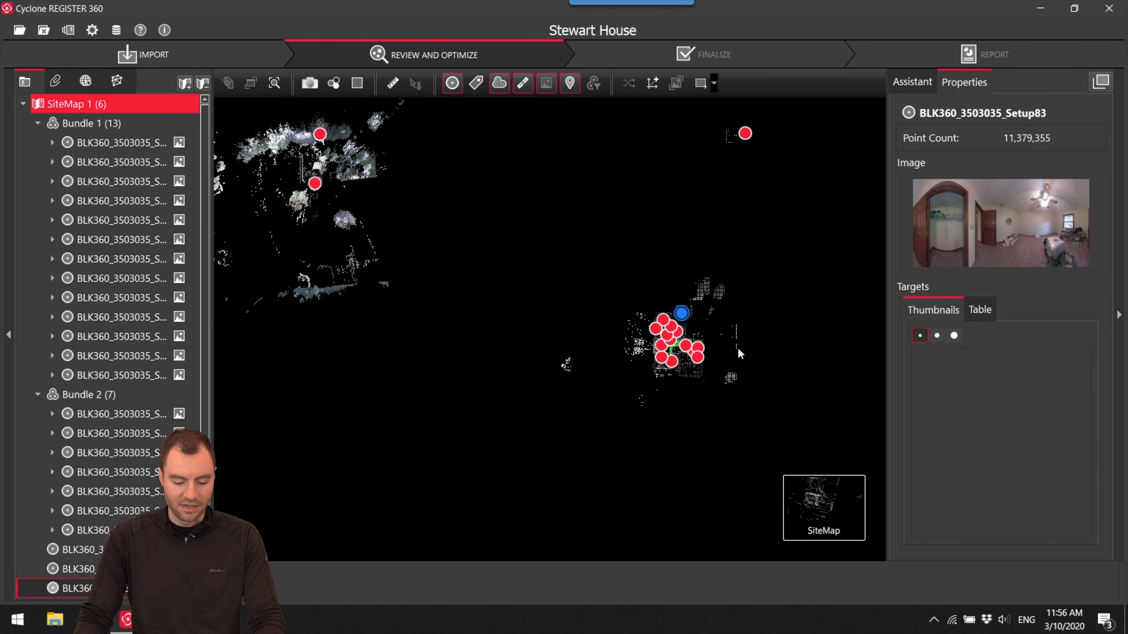
- Place Setup83's bedroom beside the hallway and open Setup83 with hallway Setup81 in Visual Alignment
scroll(662, 307, up, 5)
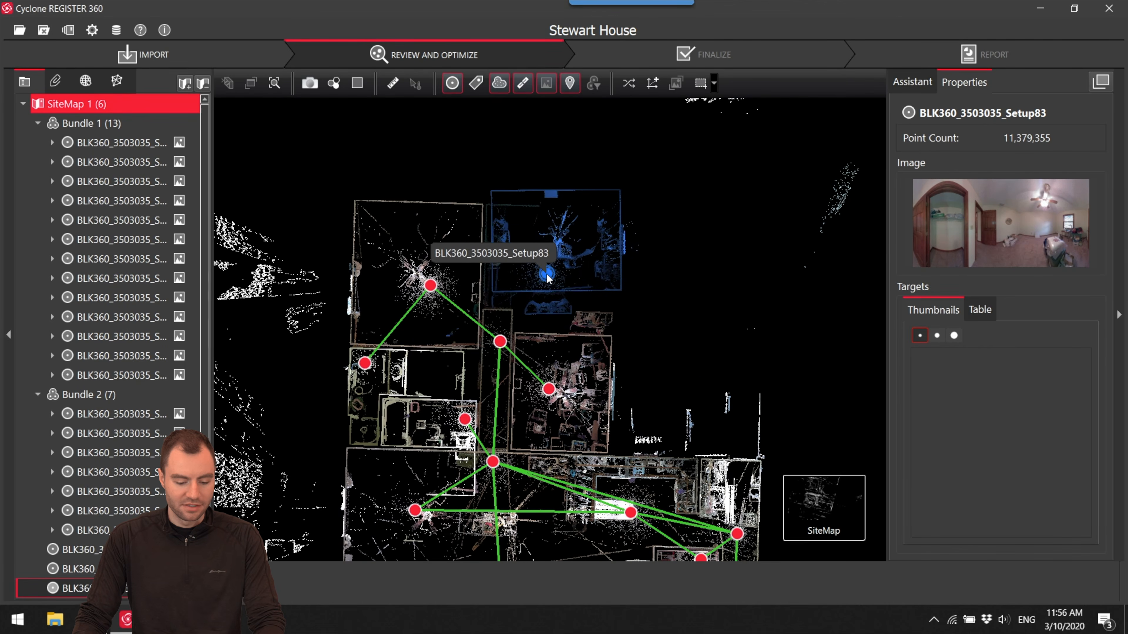
ctrl+click(500, 342)
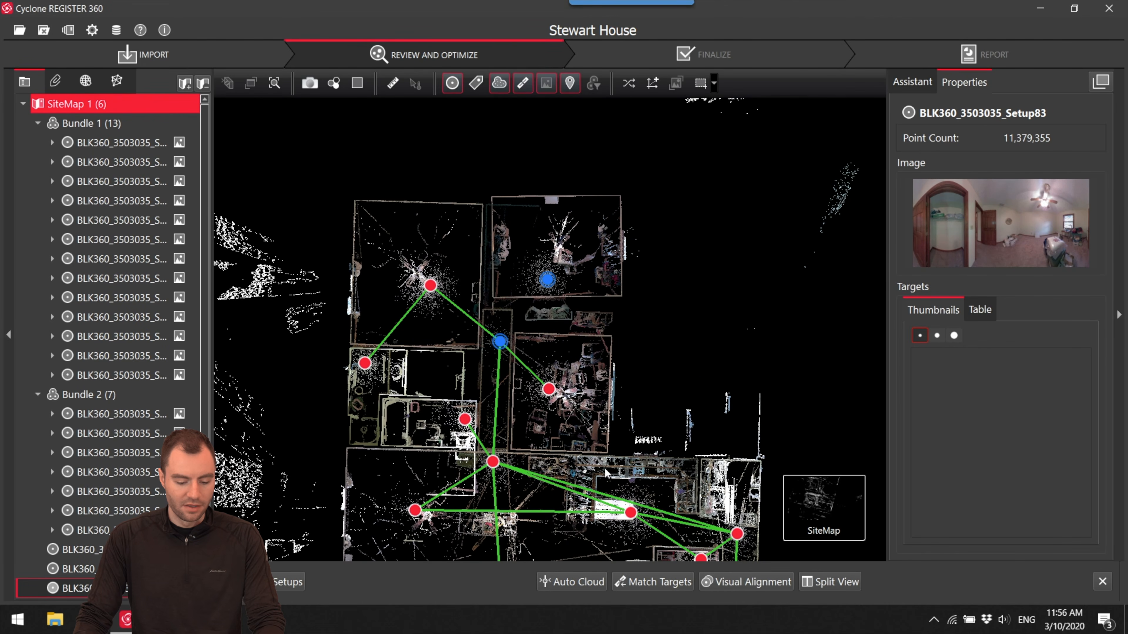
click(757, 577)
- Move and rotate the cyan bedroom cloud onto the matching orange walls and furniture in top view
scroll(509, 312, up, 3)
middle_drag(519, 302, 586, 489)
drag(497, 296, 483, 318)
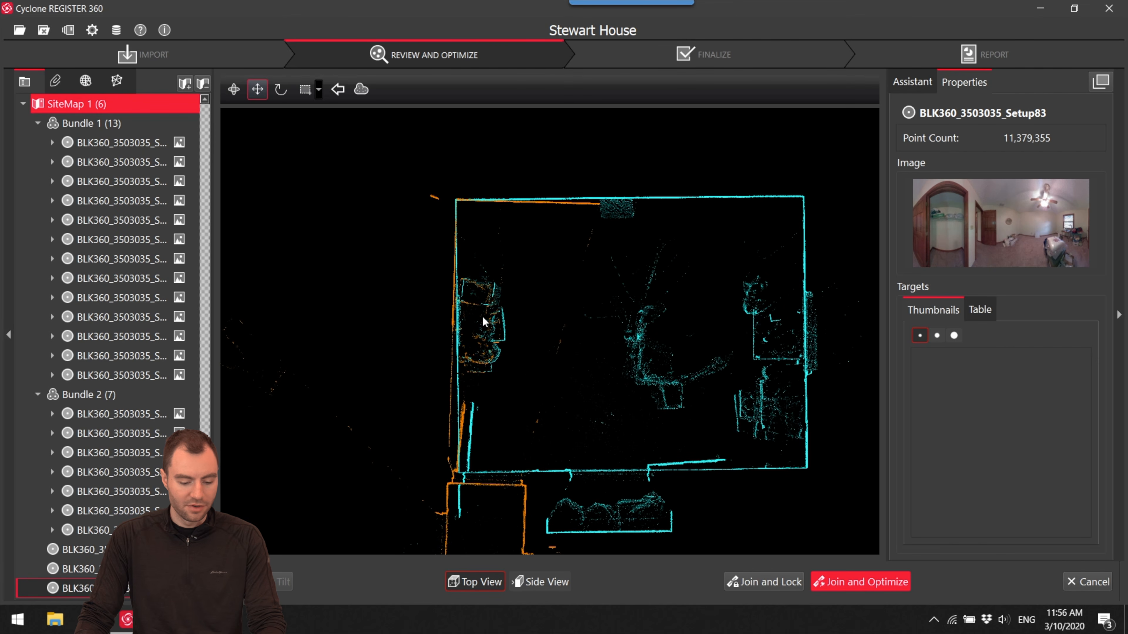
drag(459, 204, 717, 289)
- Check the floor and ceiling fit in side view, then join and optimize the Setup83–Setup81 link, accepting the registration results
click(550, 582)
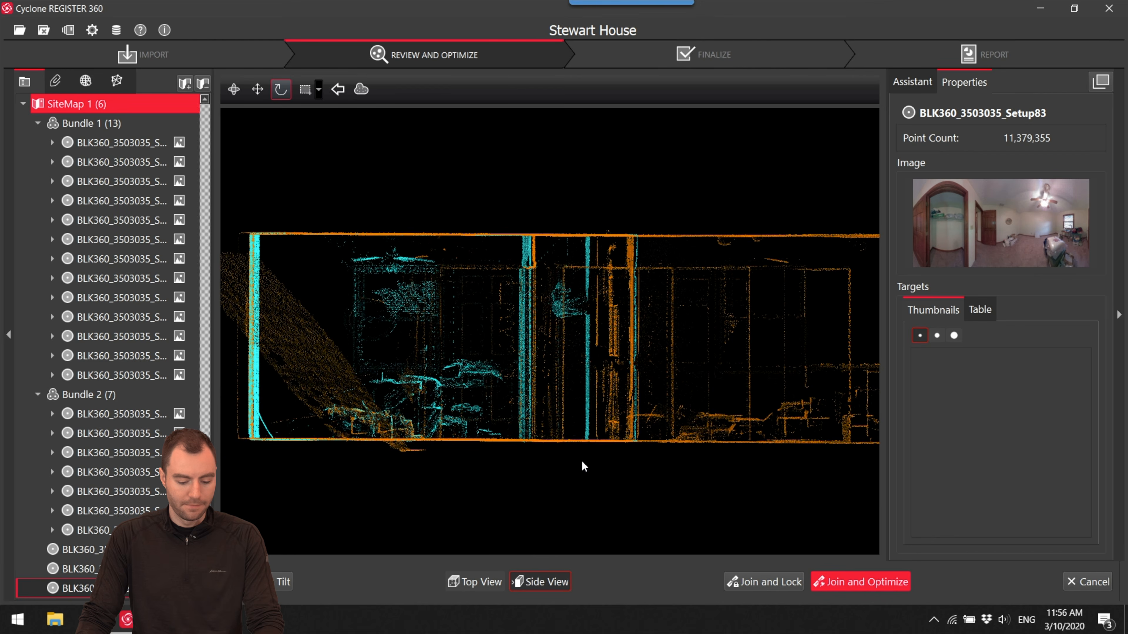
click(850, 579)
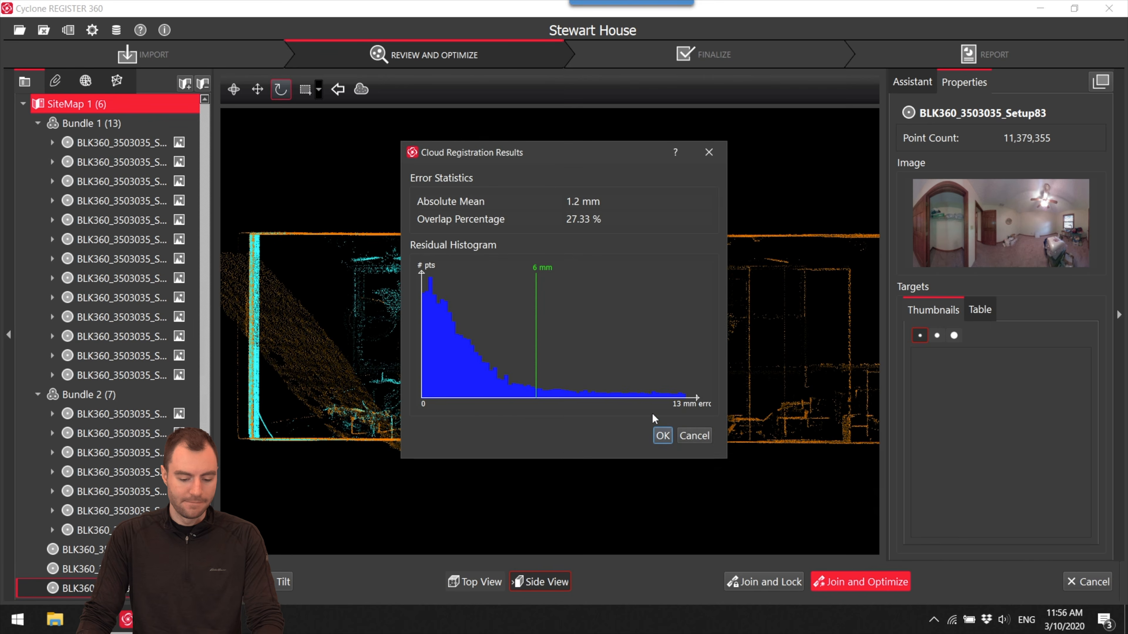
click(661, 433)
click(860, 577)
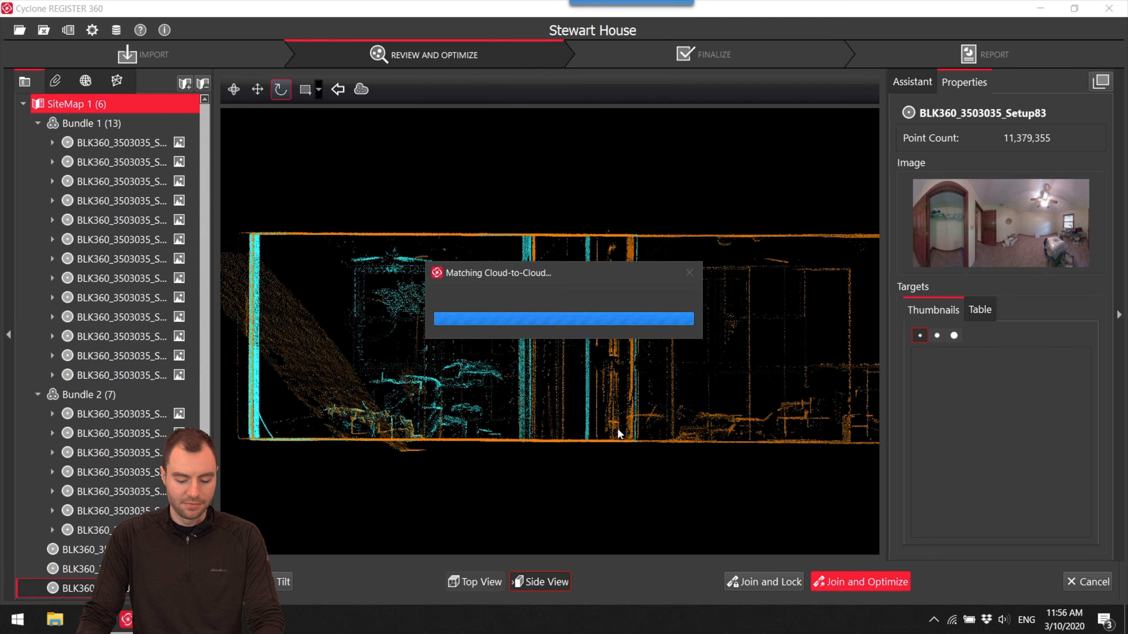
click(662, 433)
click(634, 324)
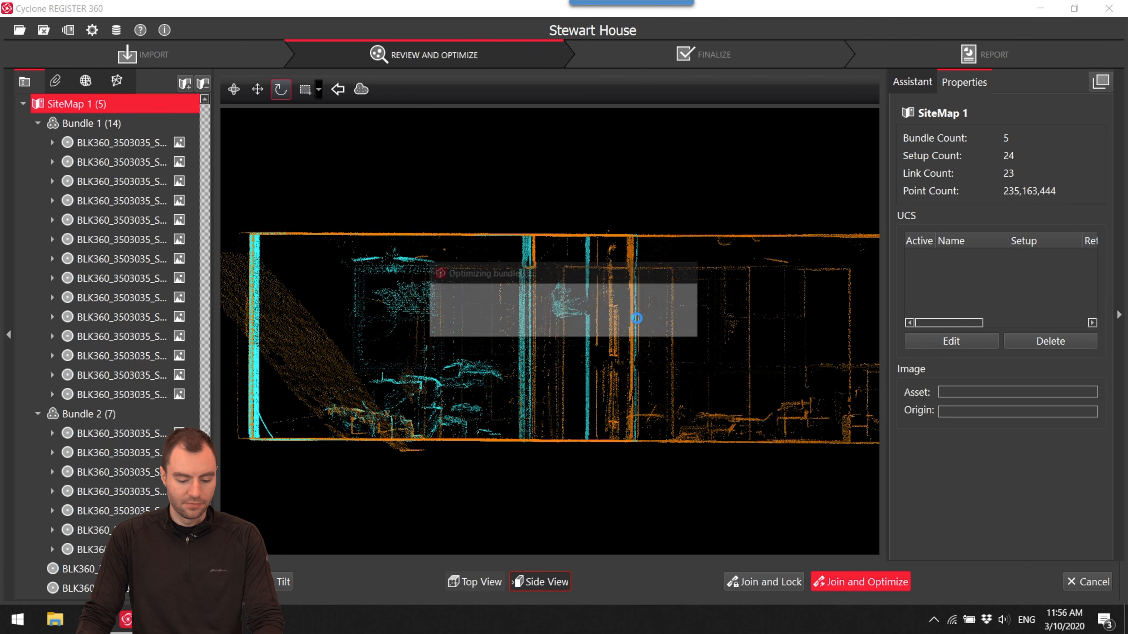
click(643, 324)
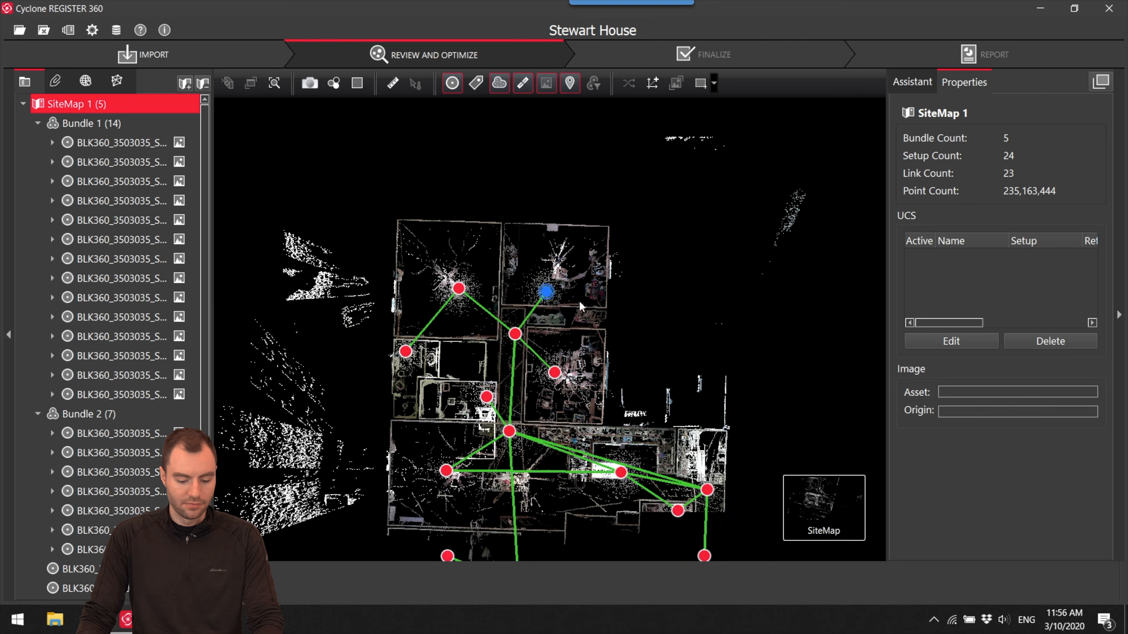
- Move the loose closet Setup86 into the empty closet space below the large bedroom in Bundle 1
click(510, 267)
scroll(540, 242, down, 4)
drag(619, 235, 638, 405)
scroll(611, 330, down, 3)
scroll(638, 405, down, 2)
click(664, 225)
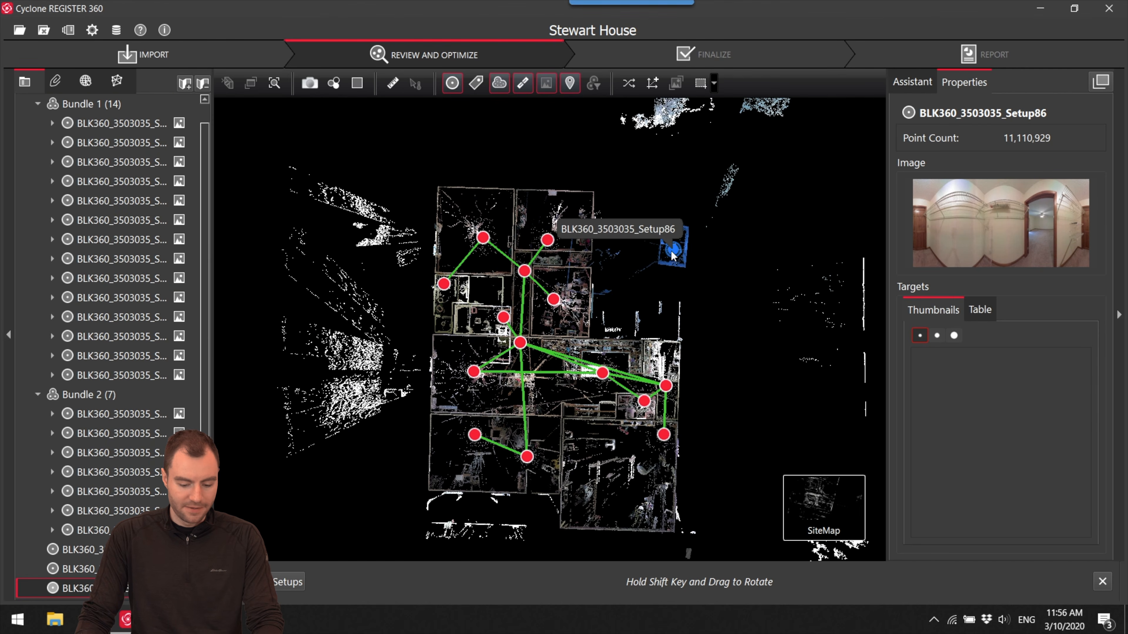
drag(576, 289, 635, 257)
scroll(680, 256, up, 3)
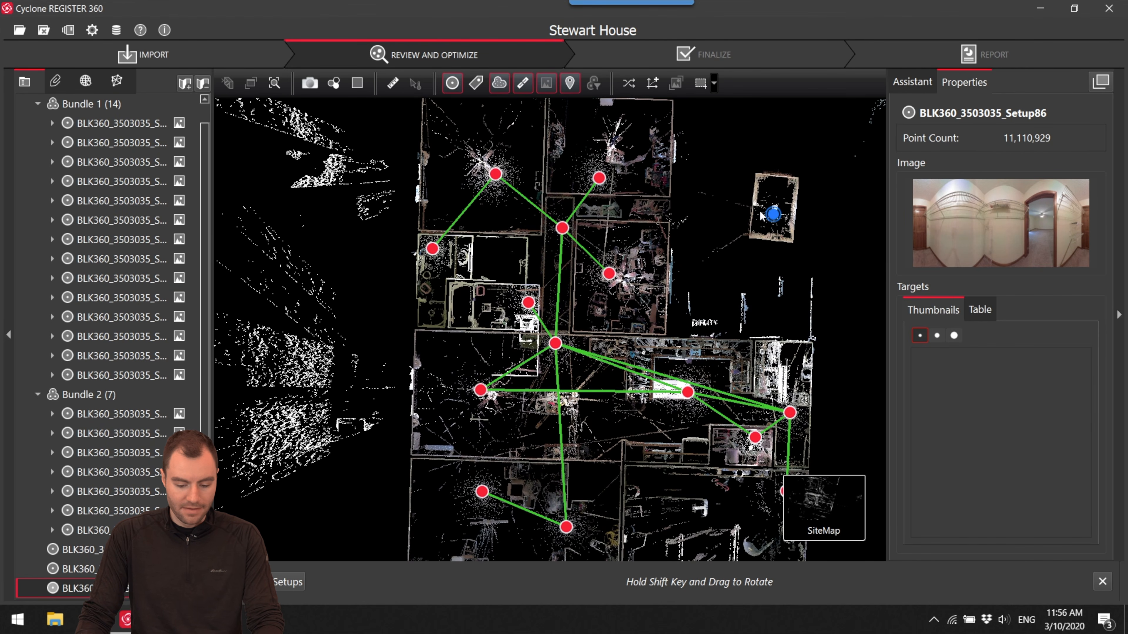
drag(773, 216, 503, 360)
scroll(502, 252, up, 6)
drag(491, 255, 483, 295)
scroll(489, 265, down, 5)
- Open Setup86 with the adjoining bedroom setup in Visual Alignment and move and rotate the cyan walls onto the orange ones in top view
click(479, 171)
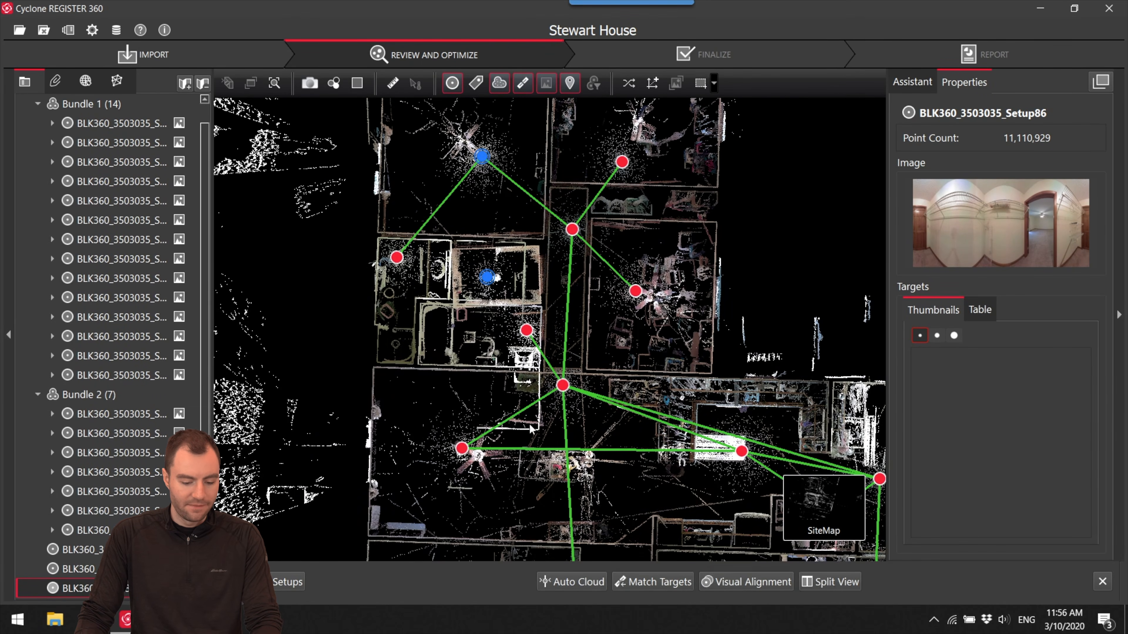
click(721, 583)
scroll(552, 269, up, 5)
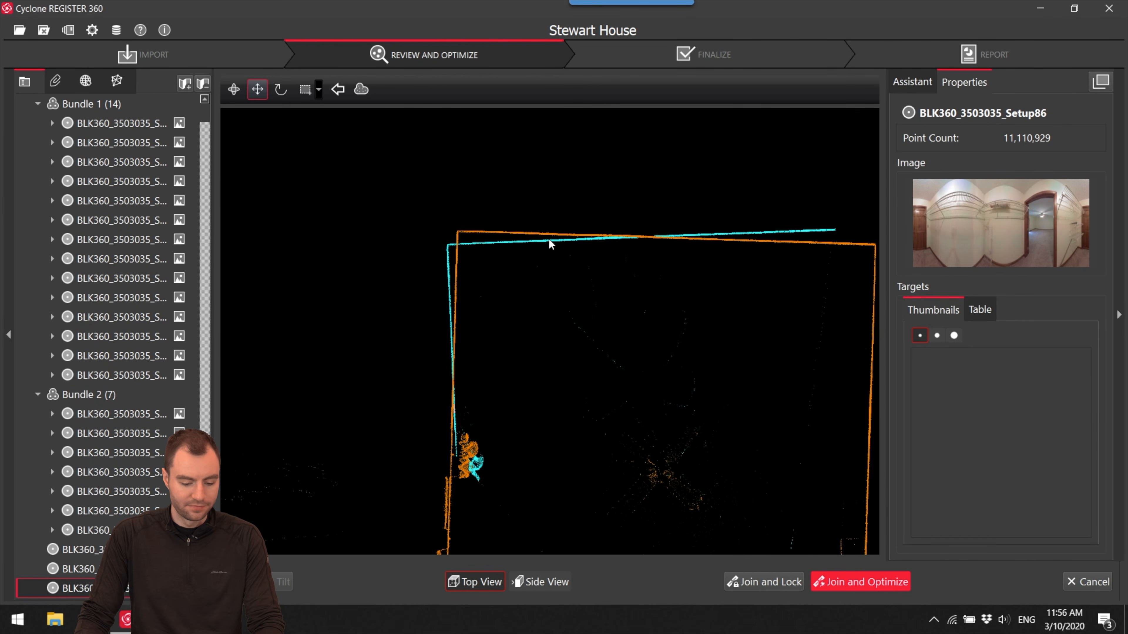
drag(560, 231, 558, 227)
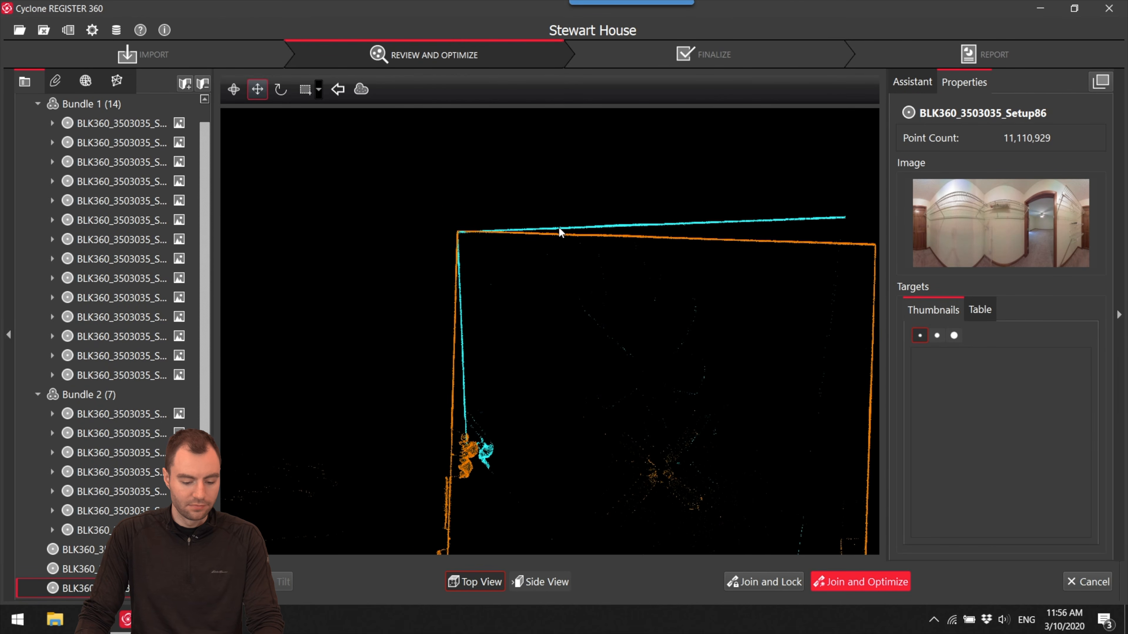
middle_drag(608, 307, 555, 254)
scroll(561, 287, down, 5)
middle_drag(565, 300, 504, 262)
key(r)
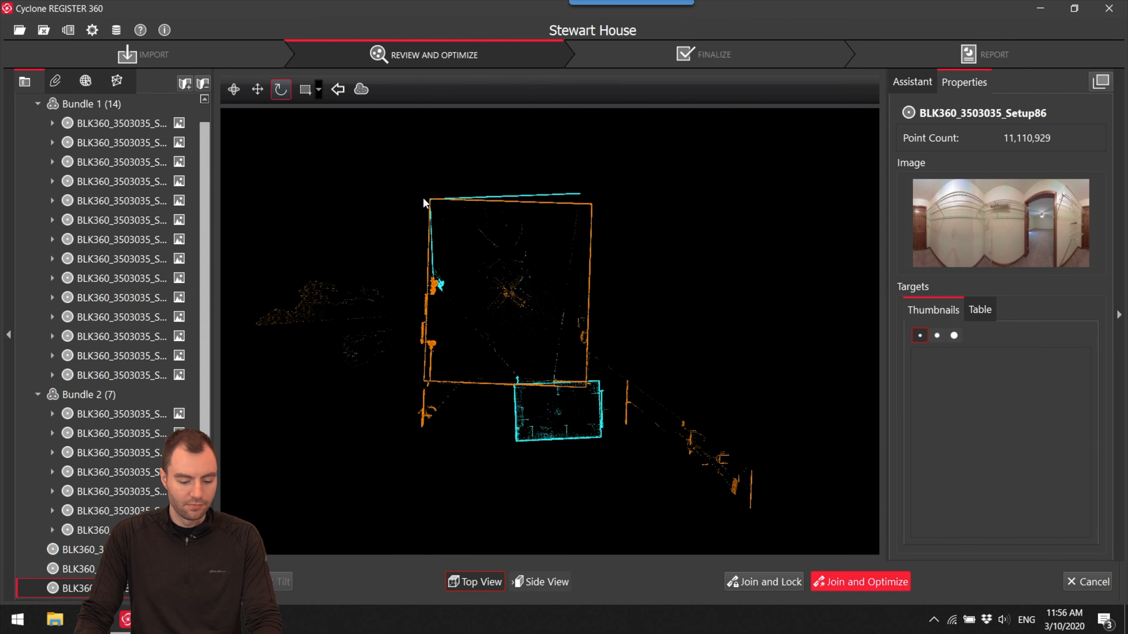
drag(603, 280, 604, 280)
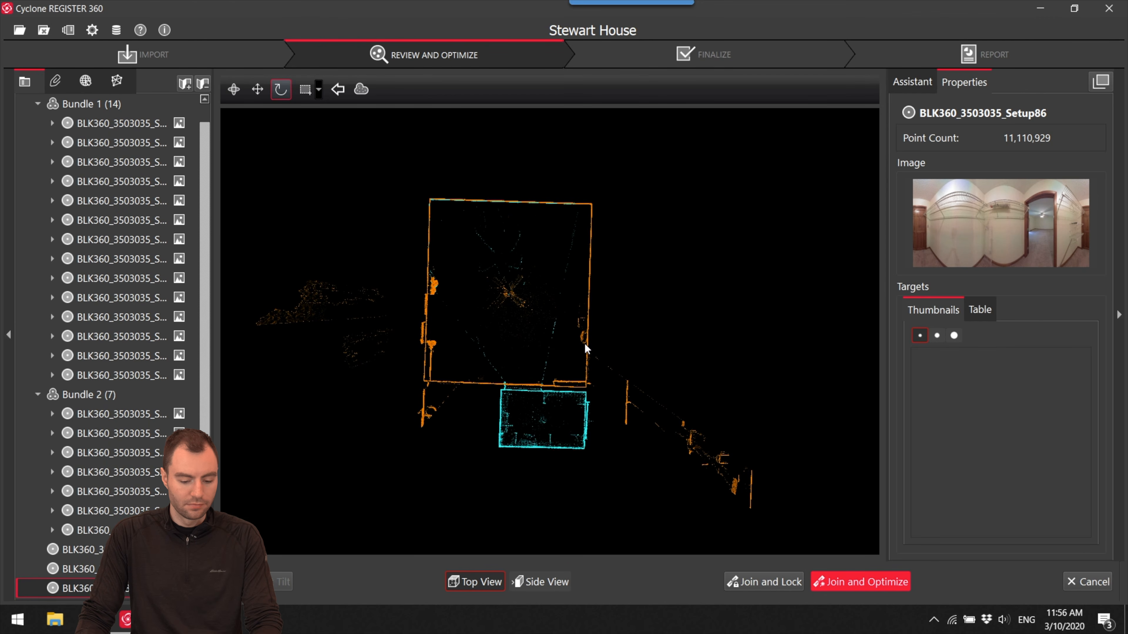
- Check the floor and ceiling fit in side view, then join and optimize Setup86 with the bedroom setup, accepting the registration results
click(550, 577)
scroll(529, 301, up, 3)
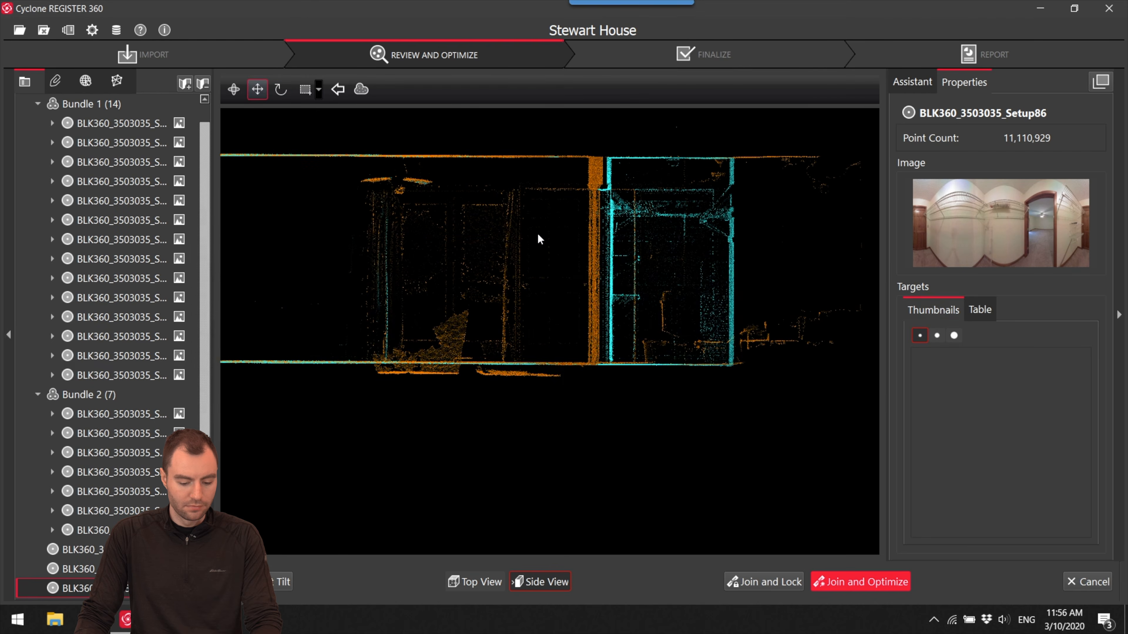
click(852, 583)
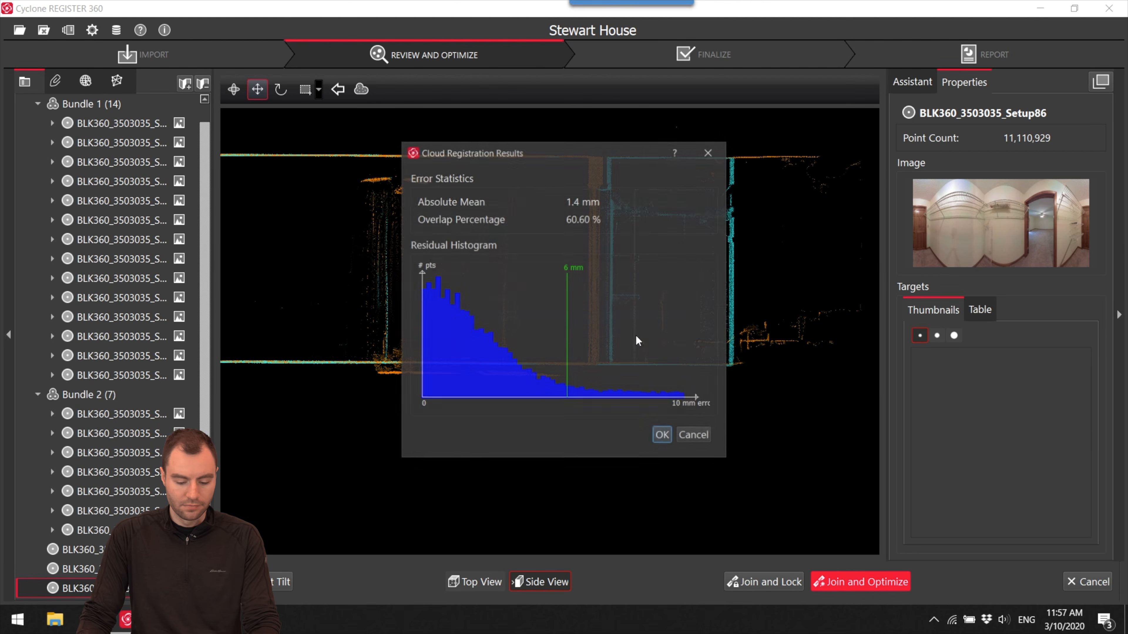
click(663, 436)
click(634, 324)
click(642, 324)
- Examine the Bundle 1 links around hallway Setup79 and the front rooms for setups that need additional links
scroll(662, 278, down, 6)
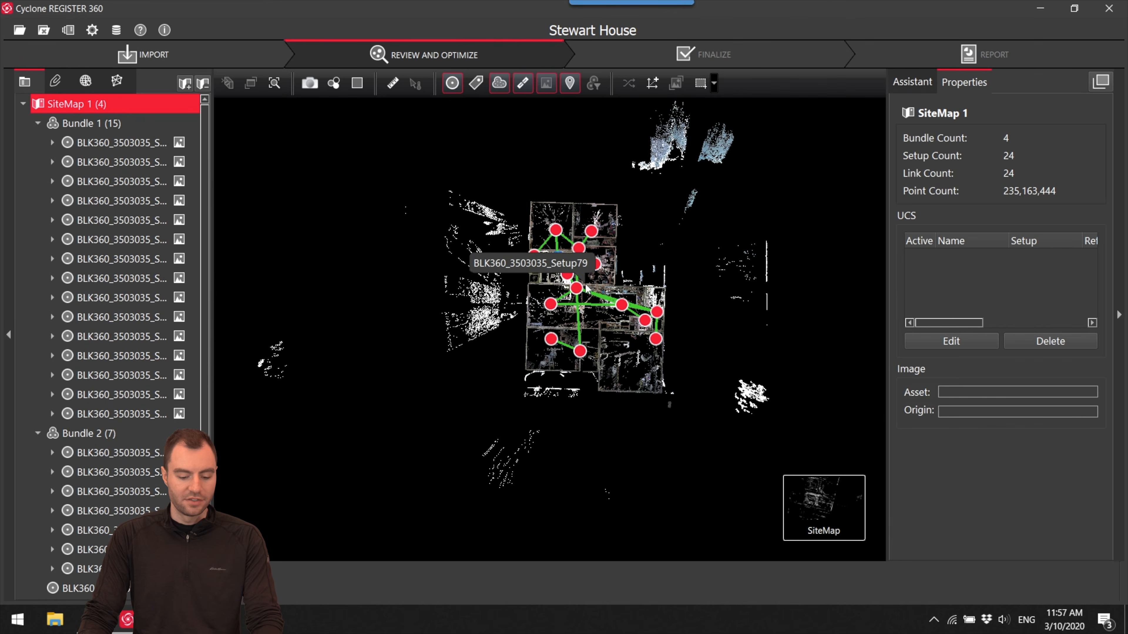
click(577, 287)
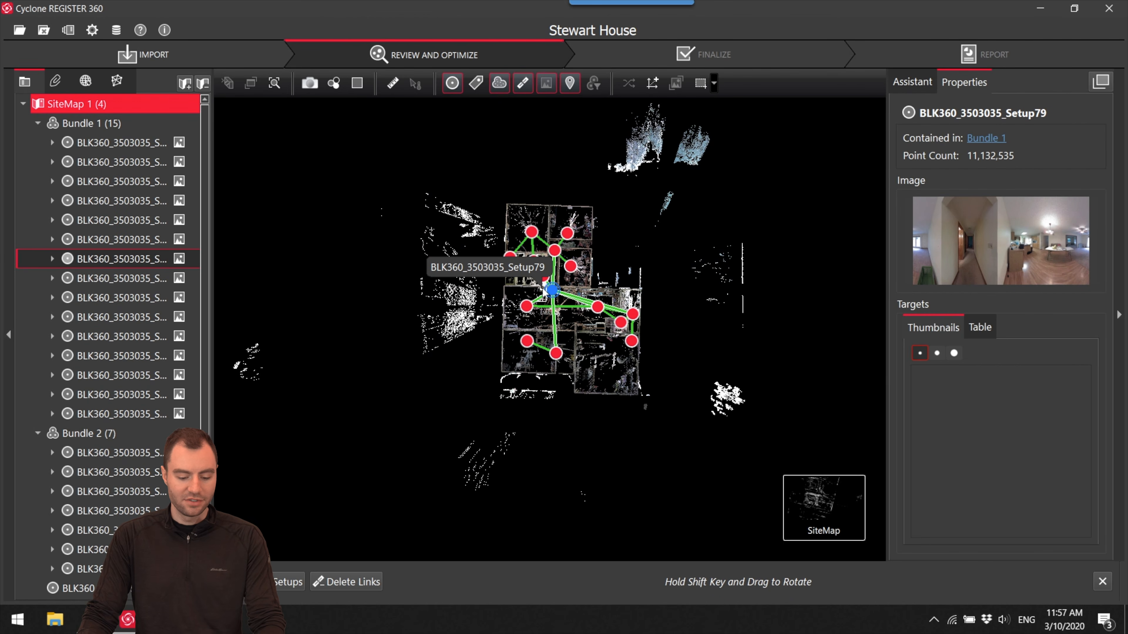
scroll(555, 299, up, 6)
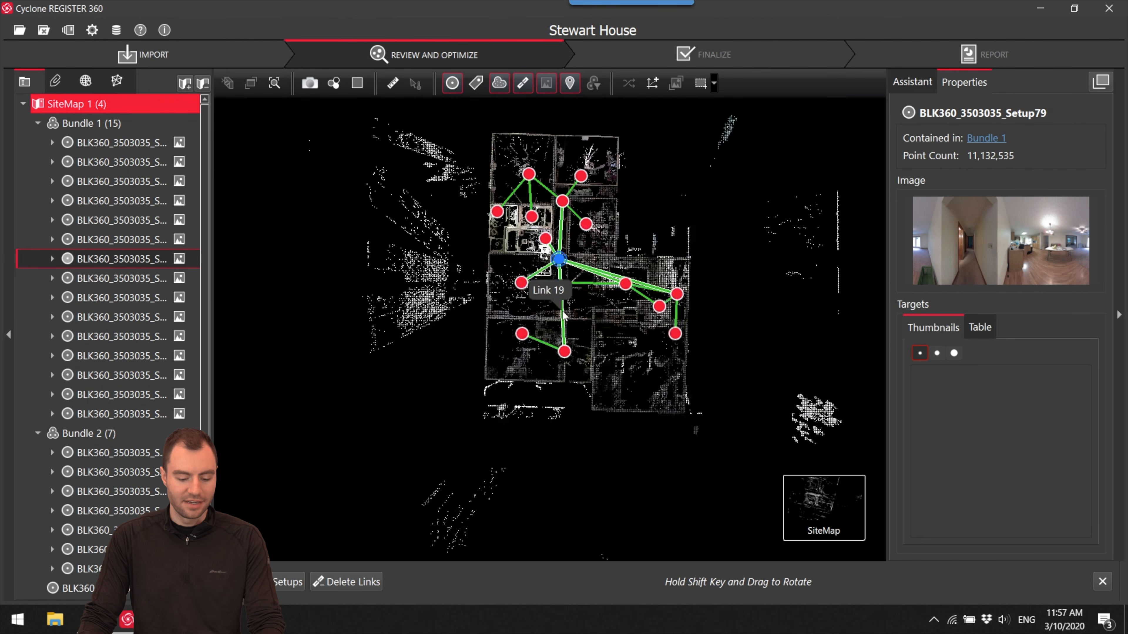
drag(505, 293, 527, 306)
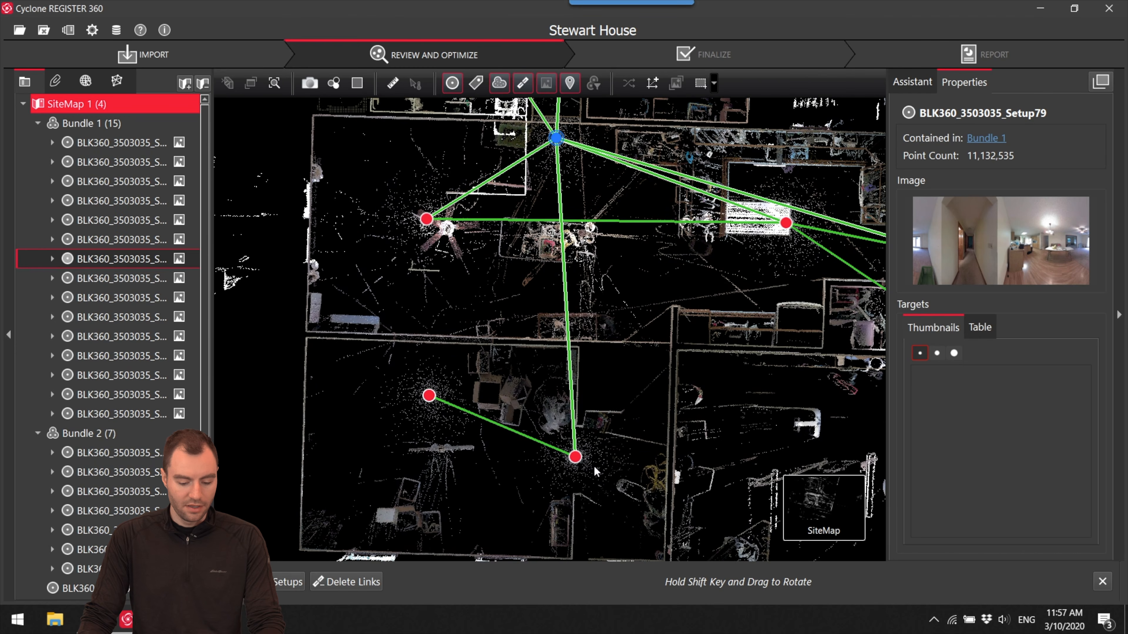
drag(509, 224, 337, 244)
scroll(557, 246, down, 4)
drag(578, 278, 646, 391)
drag(581, 258, 563, 196)
scroll(497, 298, up, 3)
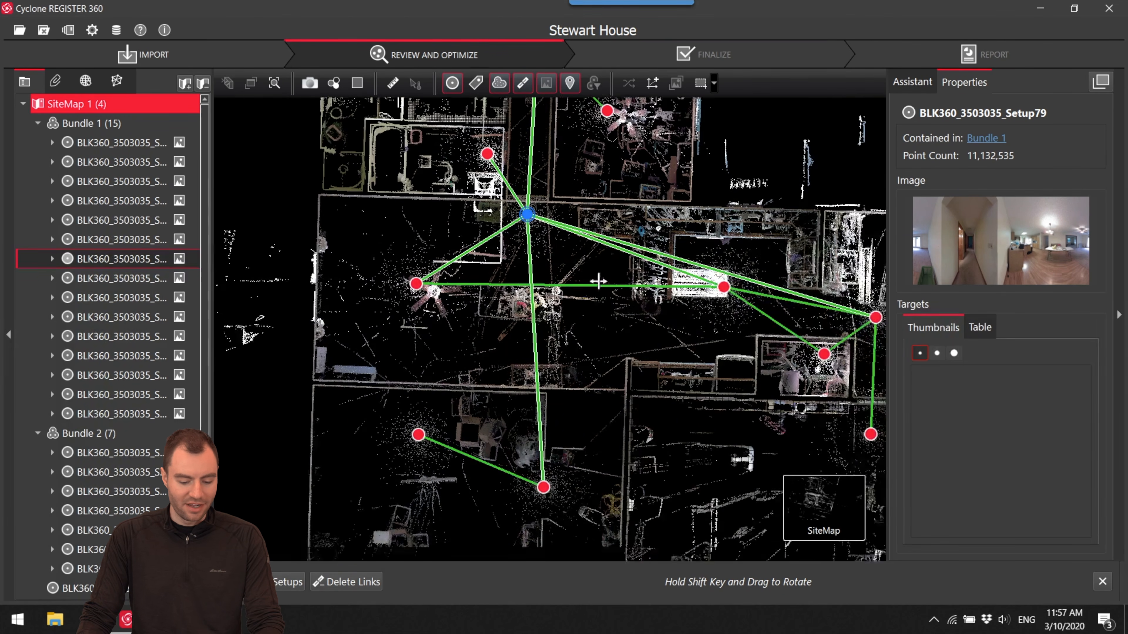
drag(466, 294, 504, 246)
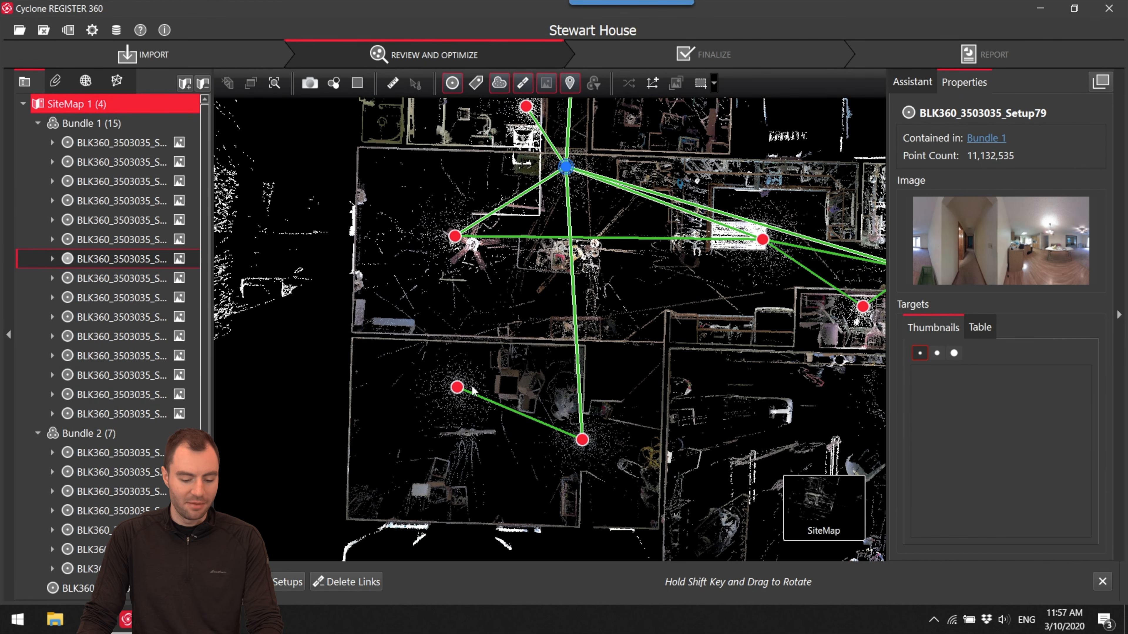
- Open Setup73 and the setup across the shared wall in Visual Alignment, then join and optimize their link, accepting the registration results
click(461, 386)
ctrl+click(462, 234)
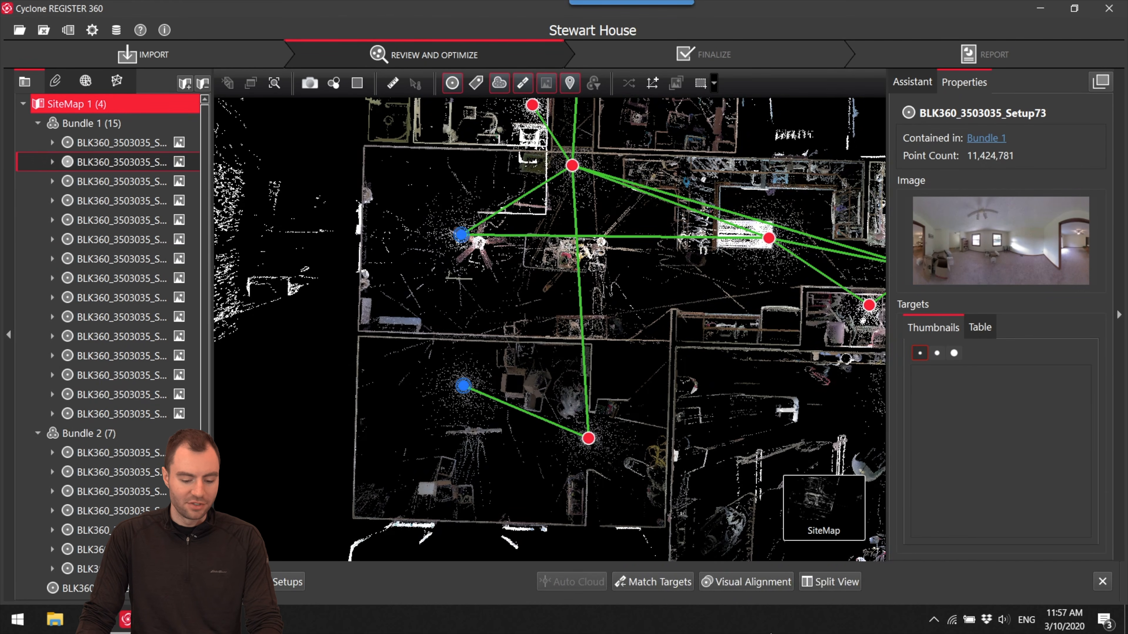
click(753, 585)
scroll(555, 396, up, 4)
middle_drag(555, 395, 508, 386)
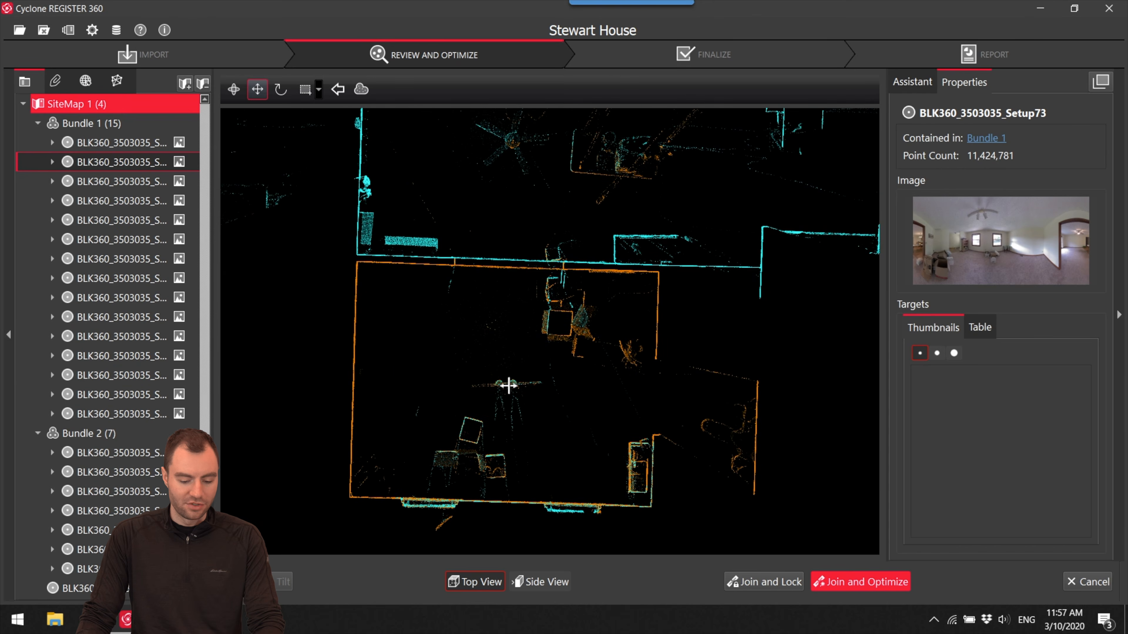
click(885, 586)
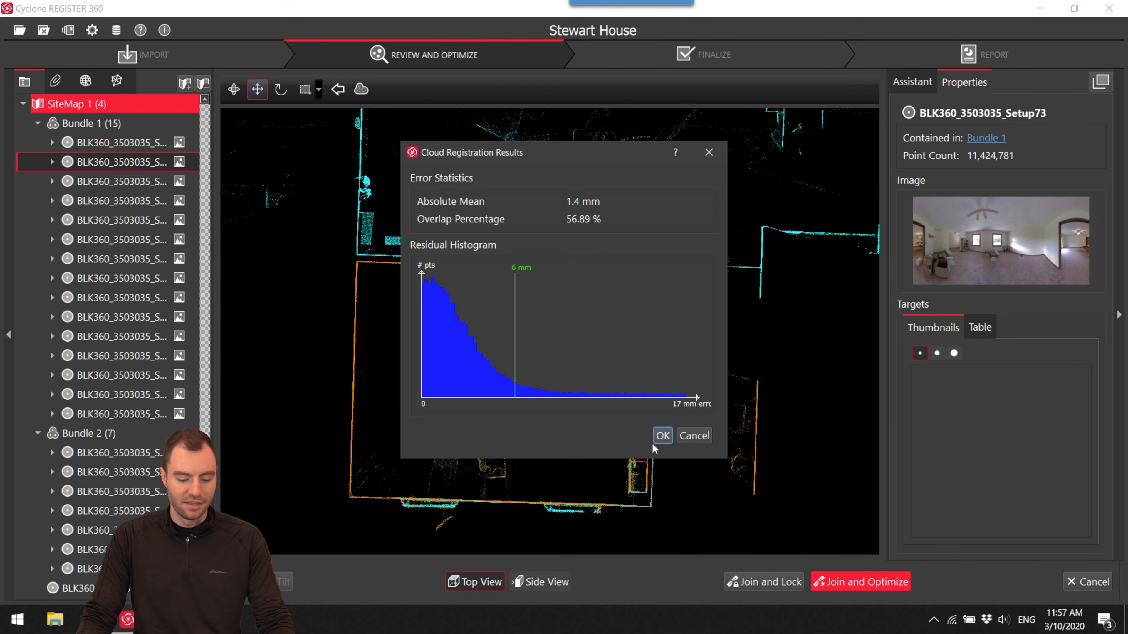
click(661, 436)
click(634, 326)
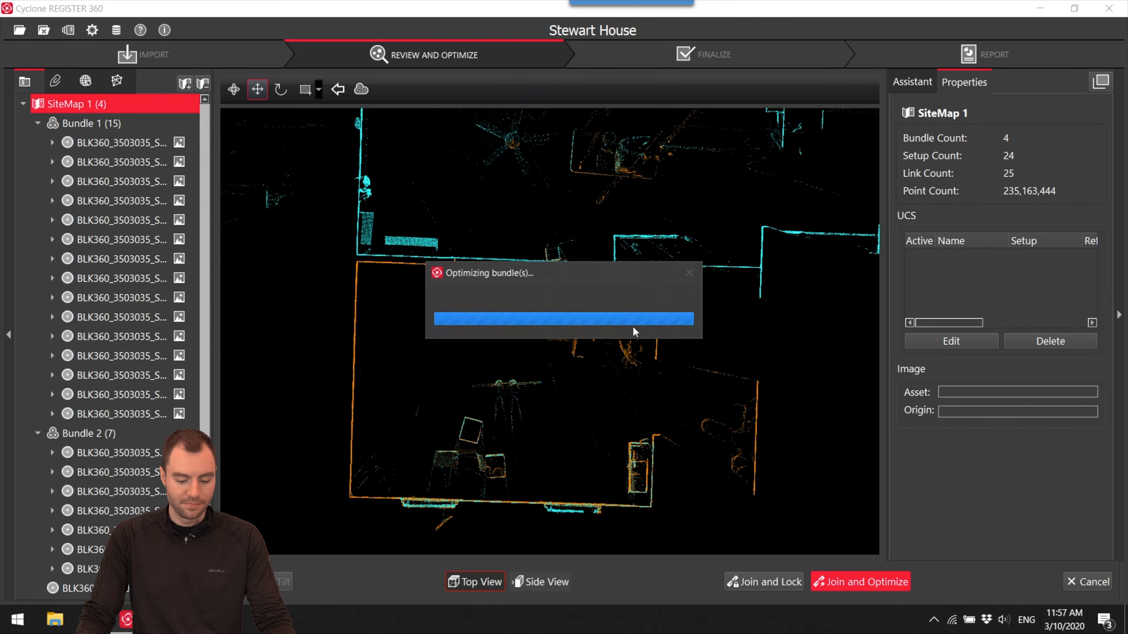
- Accept the registration results and delete Link 19 between Setup72 and Setup79
click(643, 328)
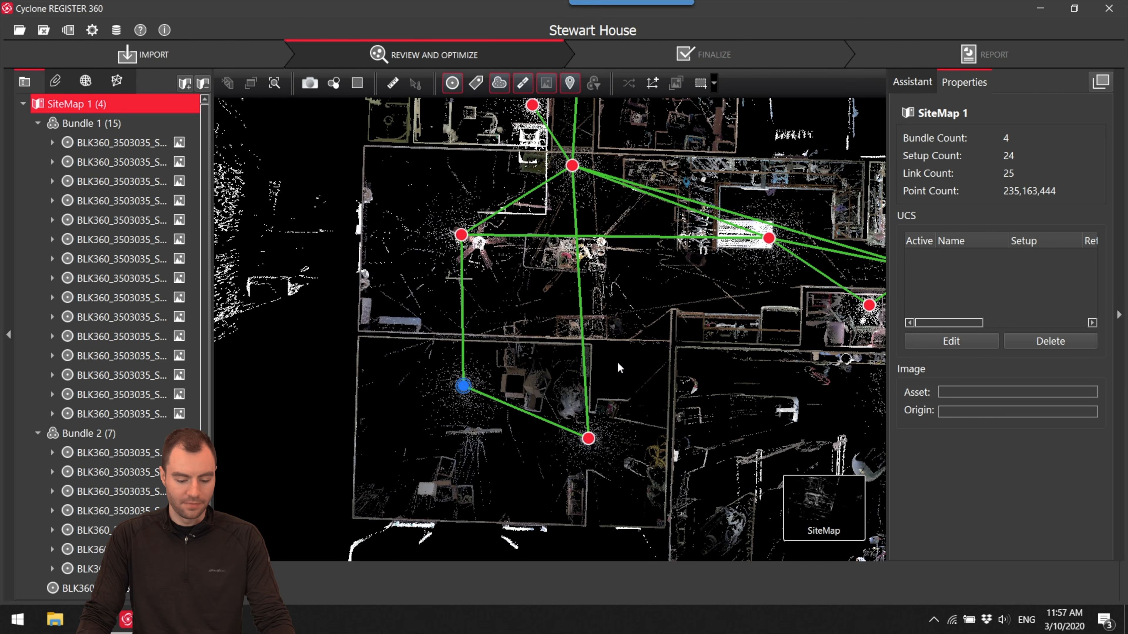
click(579, 254)
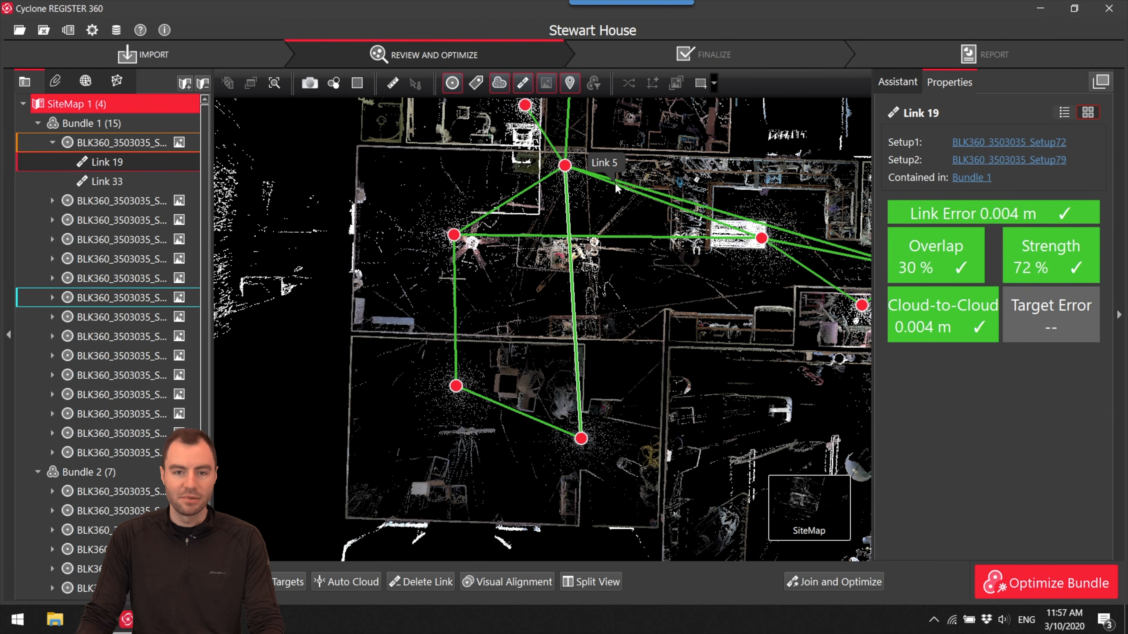
right_click(576, 314)
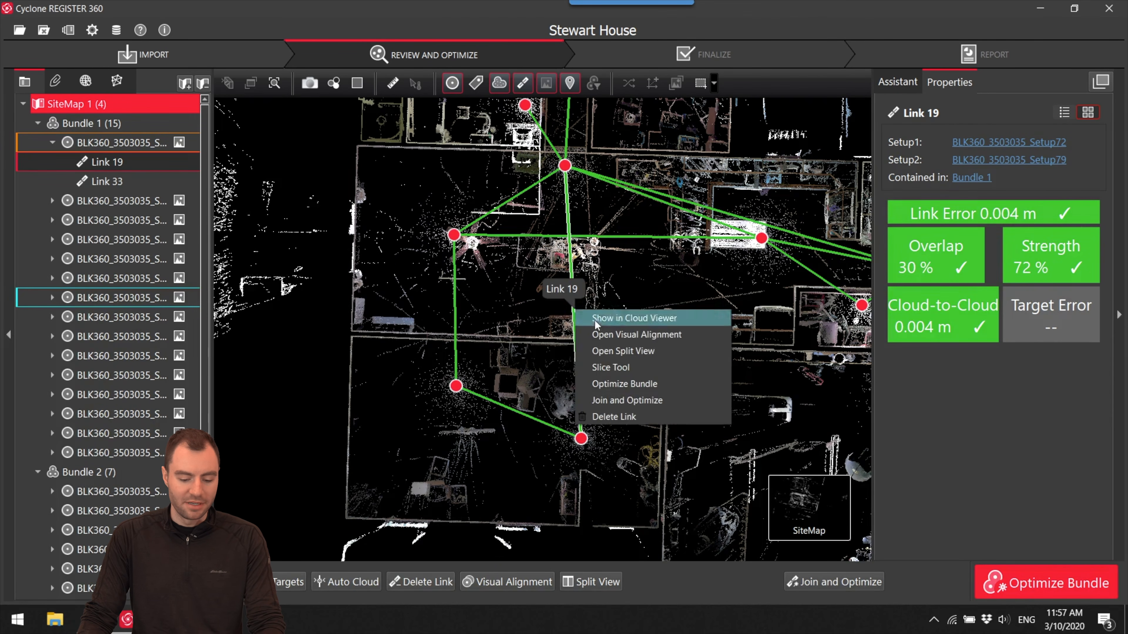
click(616, 420)
- Delete Link 4 between Setup74 and Setup75 in Bundle 1
drag(652, 344, 638, 394)
scroll(648, 297, up, 4)
drag(670, 326, 700, 368)
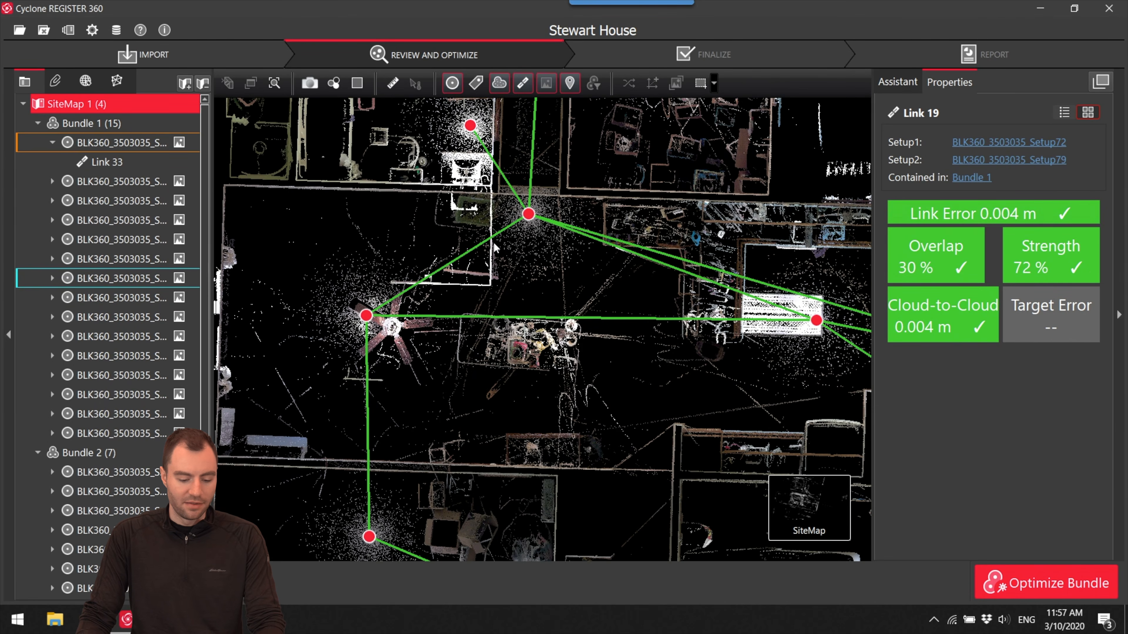
click(548, 319)
right_click(561, 319)
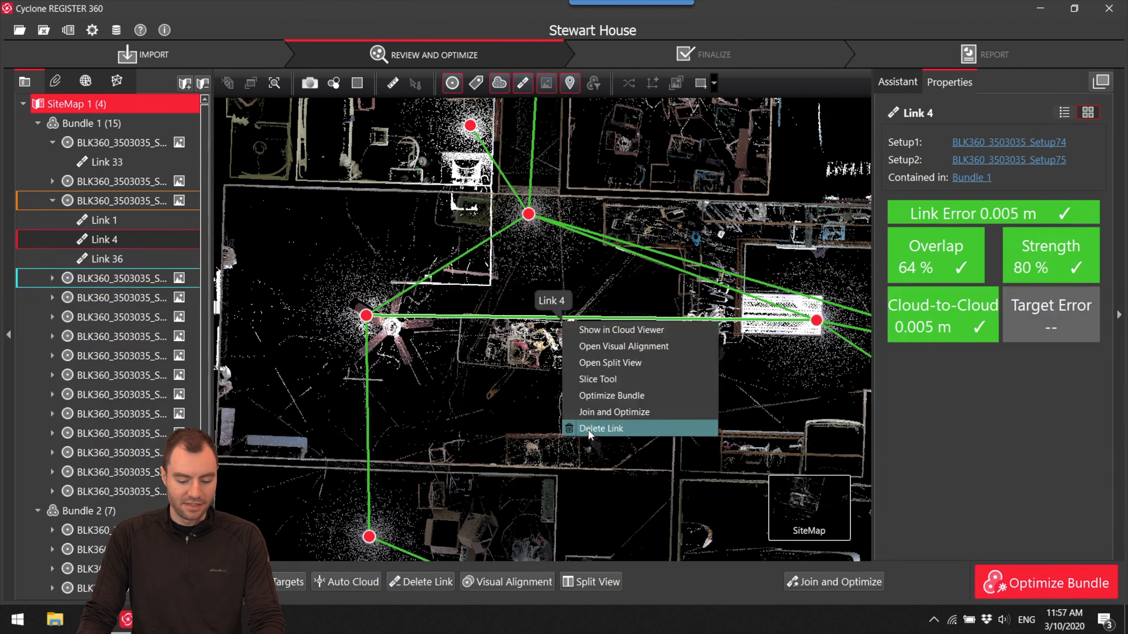
click(589, 434)
- Delete Link 24, the long link between Setup76 and hallway Setup79
drag(647, 364, 528, 378)
scroll(699, 331, up, 3)
drag(710, 319, 631, 332)
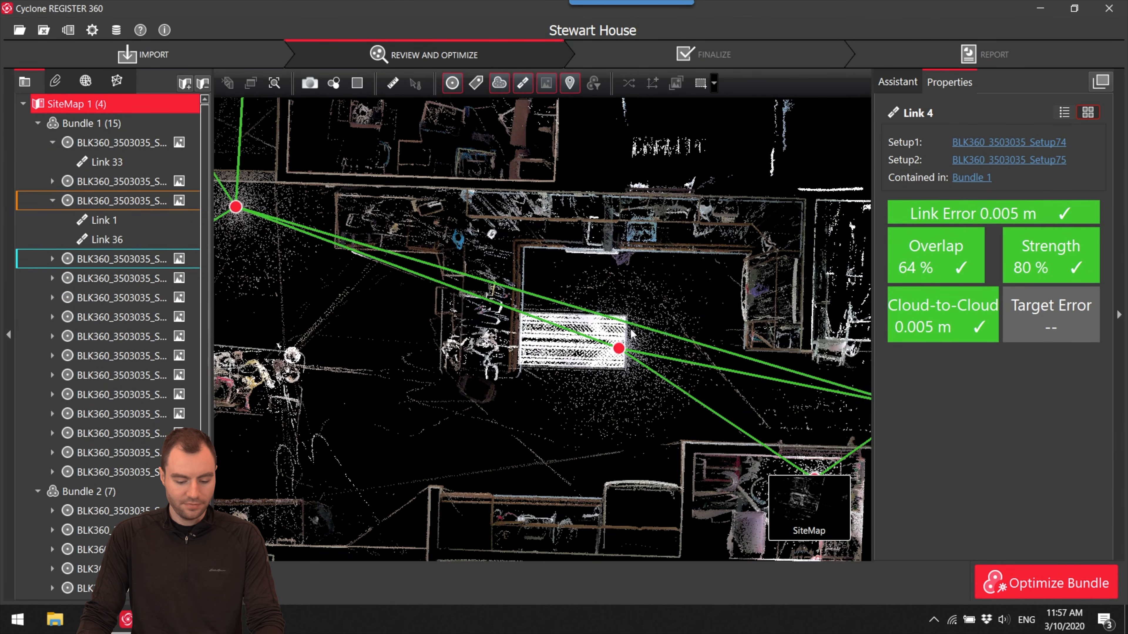
click(631, 331)
right_click(672, 351)
click(693, 340)
- Delete Link 22 between Setup75 and Setup87 in Bundle 1
drag(729, 430, 467, 314)
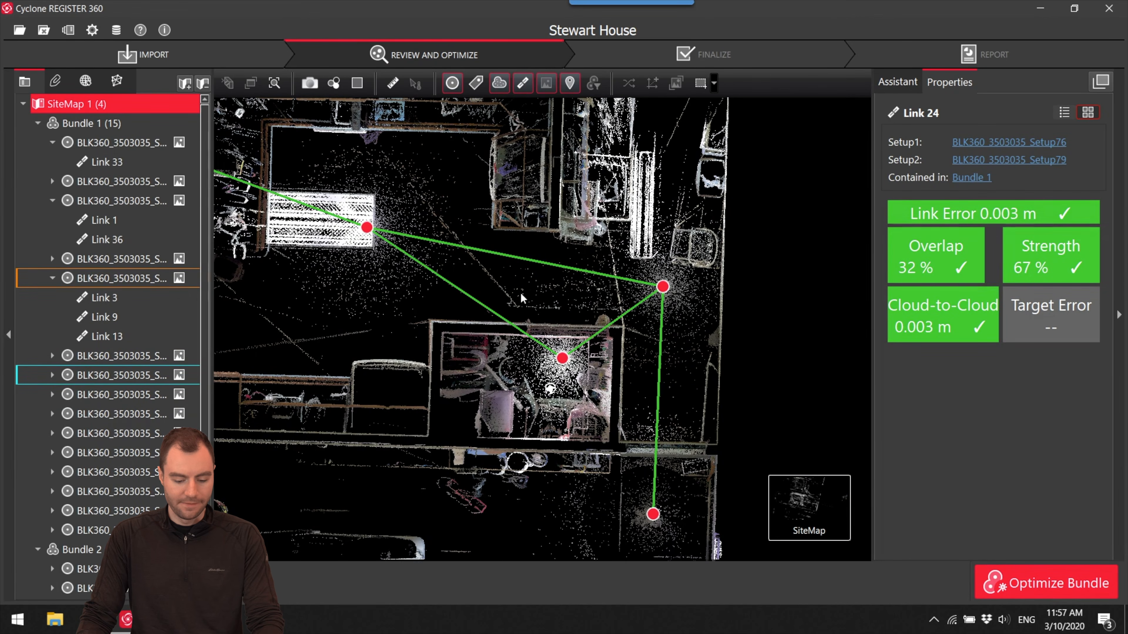
click(485, 311)
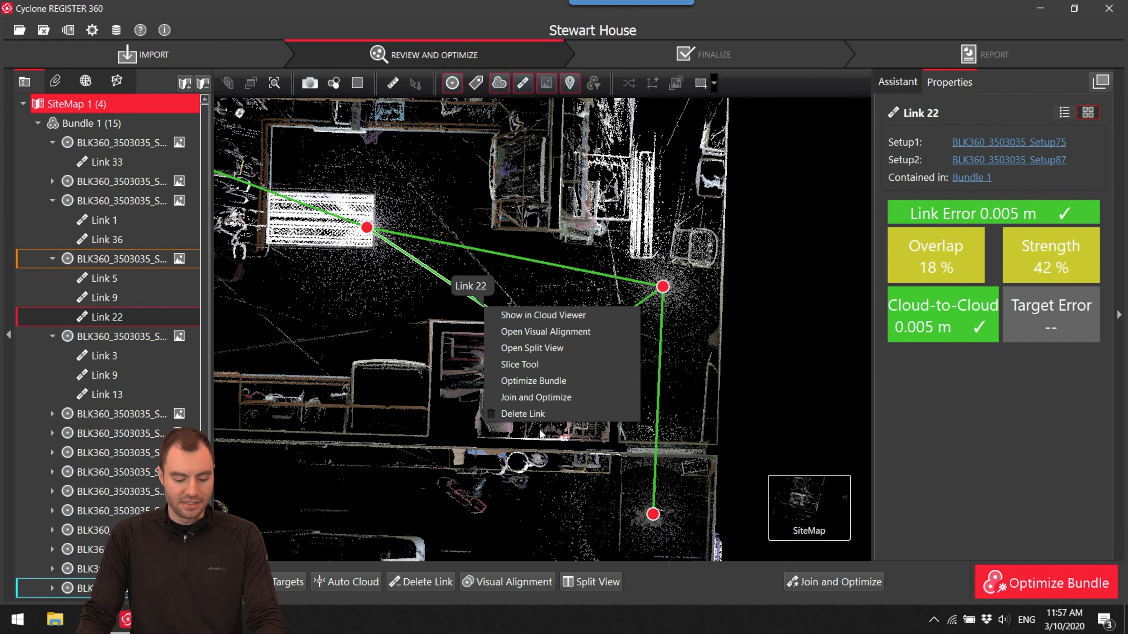
click(523, 414)
scroll(577, 416, down, 5)
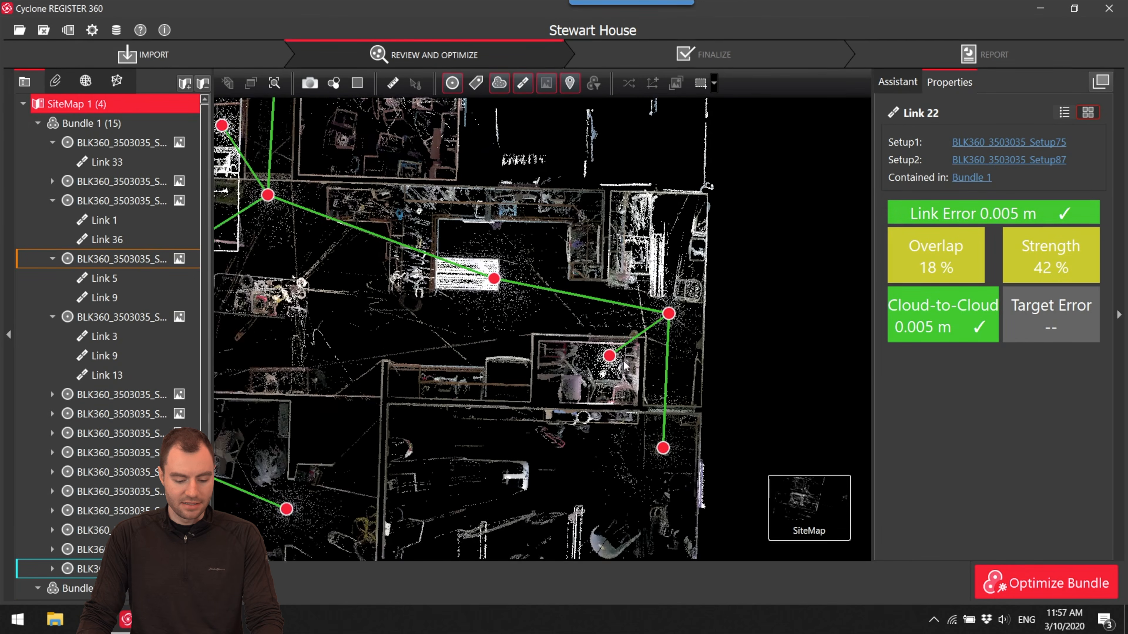
- Open Bundle 1's 3D cloud from Setup79, inspect the interior toward the hallway, and return to the site map
drag(582, 414, 588, 374)
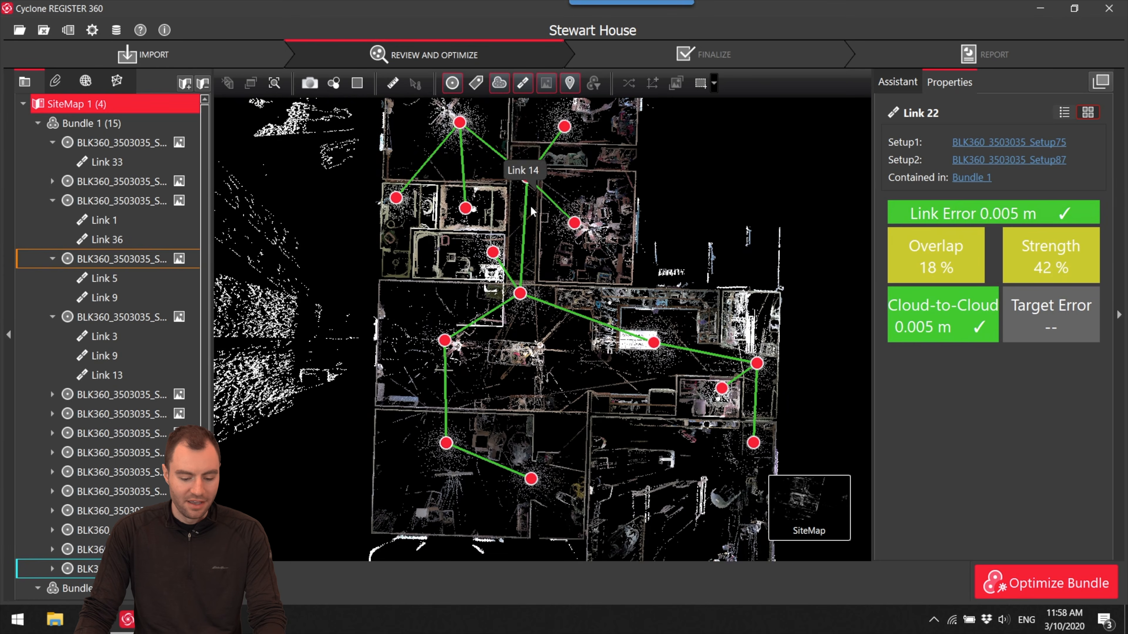
click(520, 294)
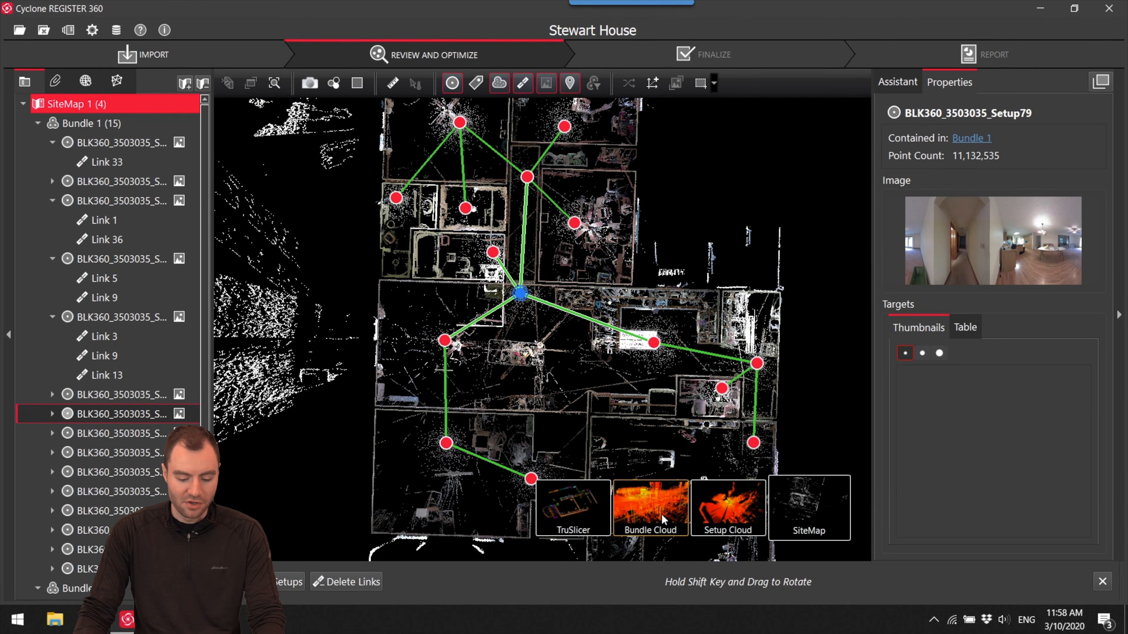
click(668, 520)
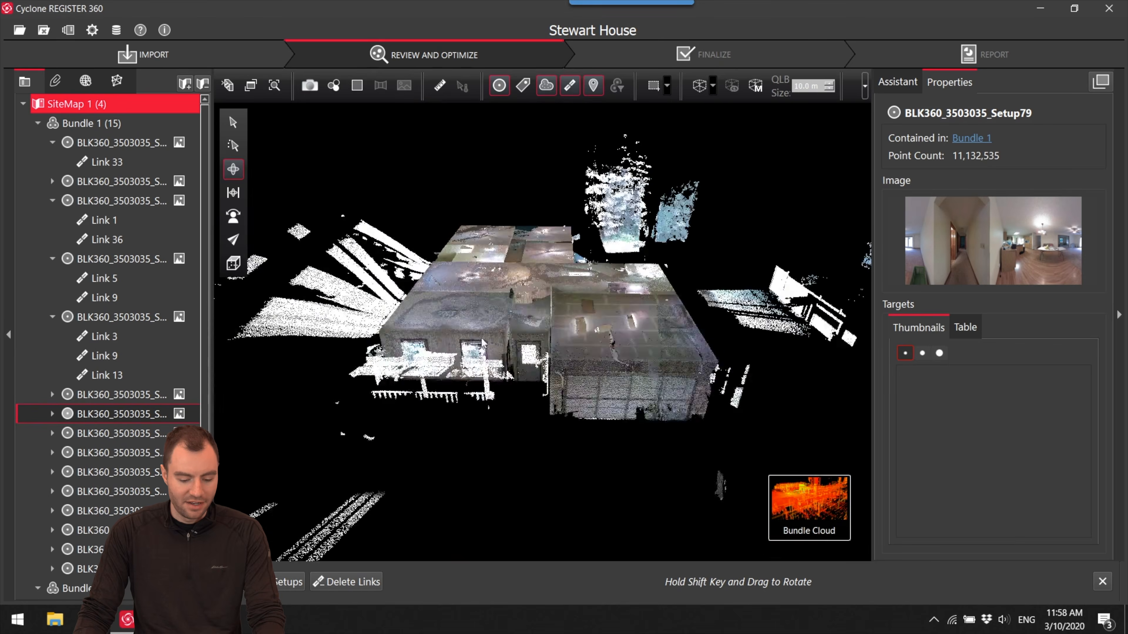
drag(589, 382, 593, 384)
scroll(584, 399, up, 10)
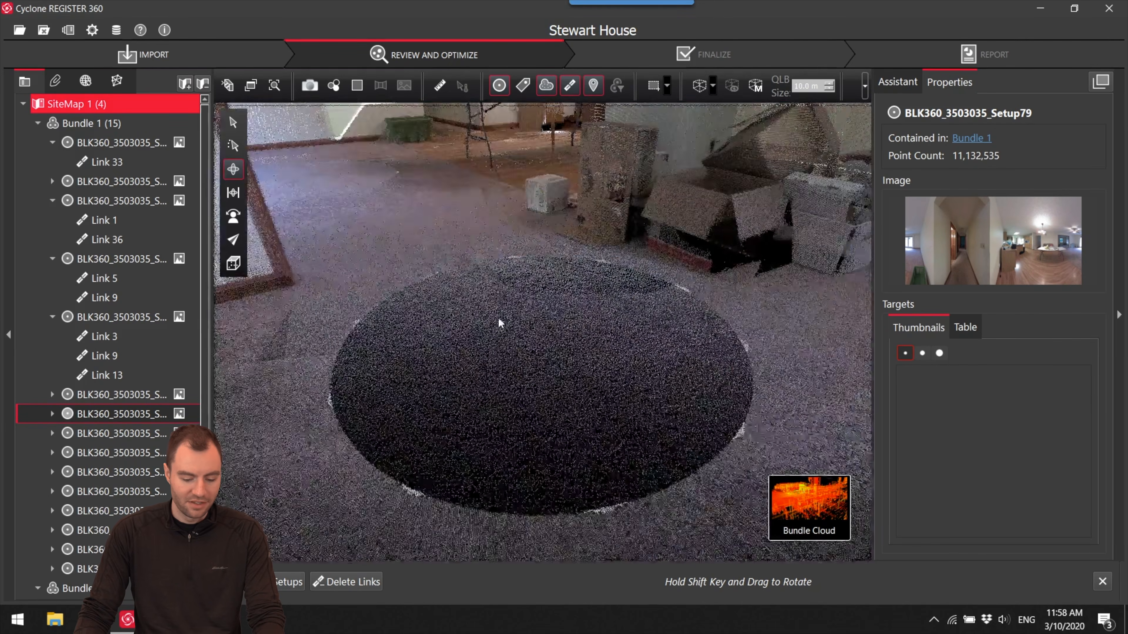
drag(498, 323, 515, 402)
right_drag(504, 357, 504, 336)
drag(503, 339, 501, 308)
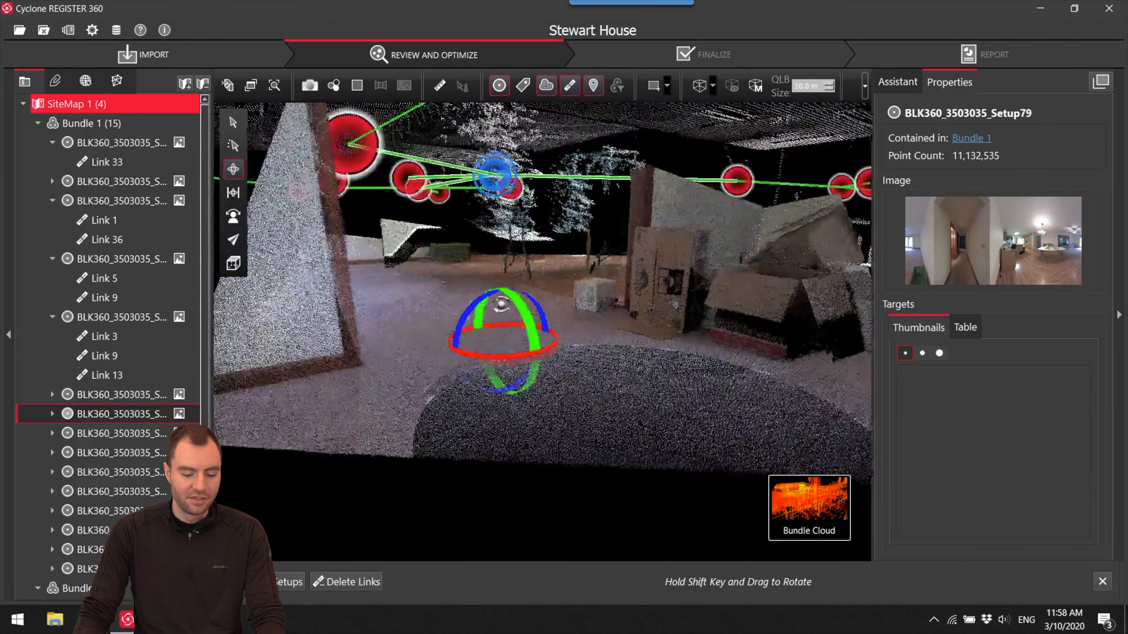
right_drag(501, 308, 552, 413)
scroll(559, 297, up, 5)
drag(561, 296, 462, 338)
scroll(393, 260, up, 8)
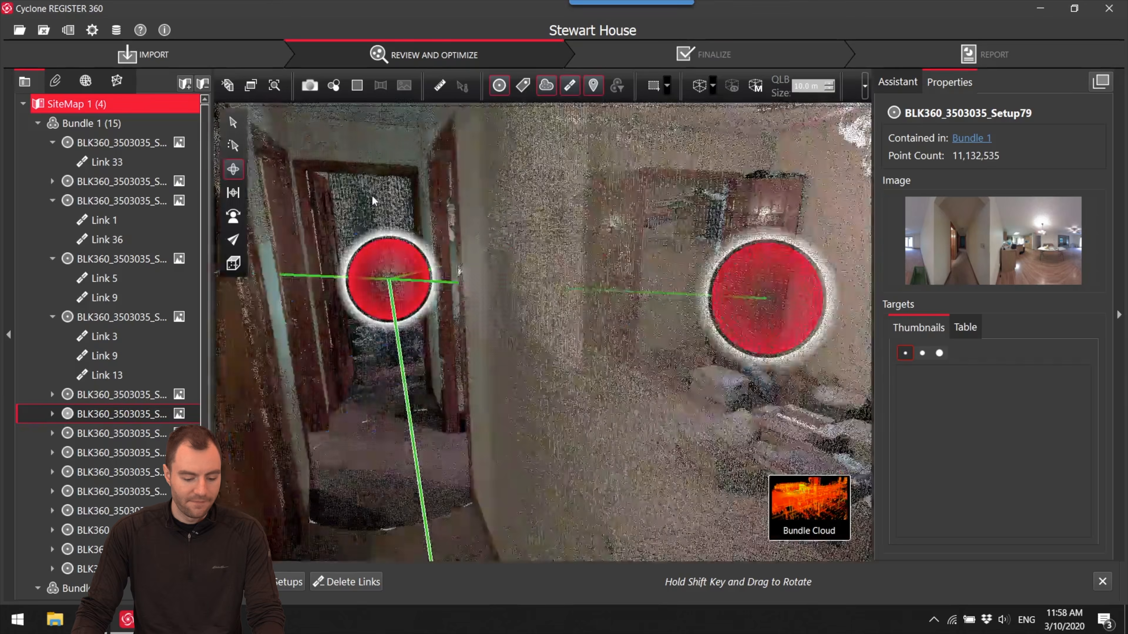
mouse_move(376, 201)
mouse_down()
mouse_move(403, 236)
mouse_move(390, 341)
mouse_move(361, 369)
mouse_up()
scroll(431, 261, up, 5)
click(726, 526)
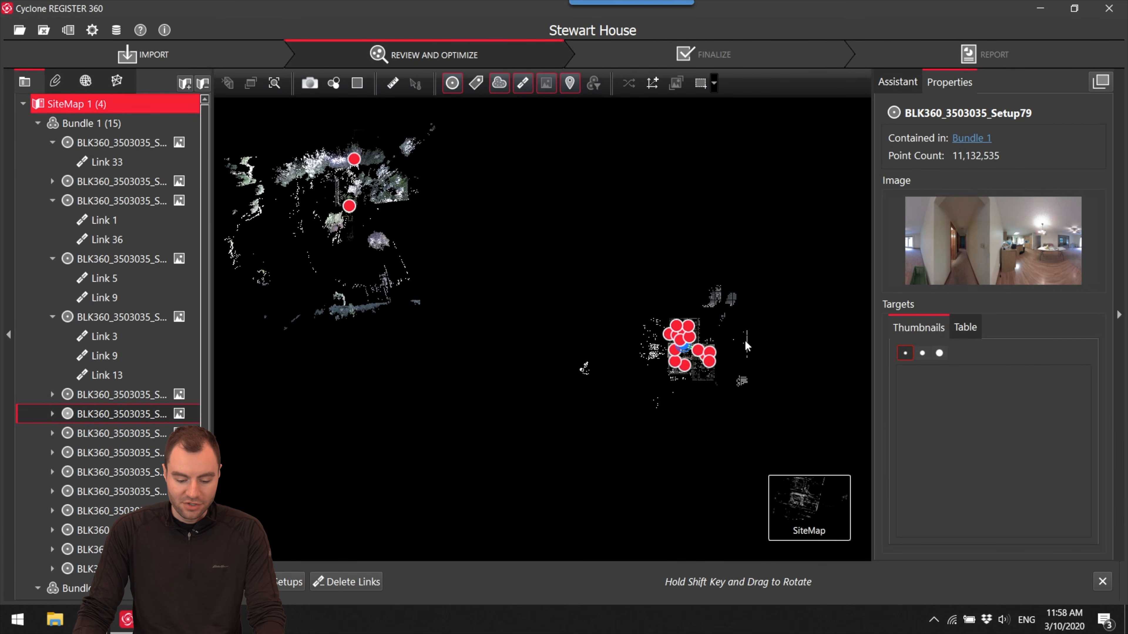
- Open Bundle 1 in TruSlicer, switch to orthographic projection, and reduce the slice to a thin section
mouse_move(797, 505)
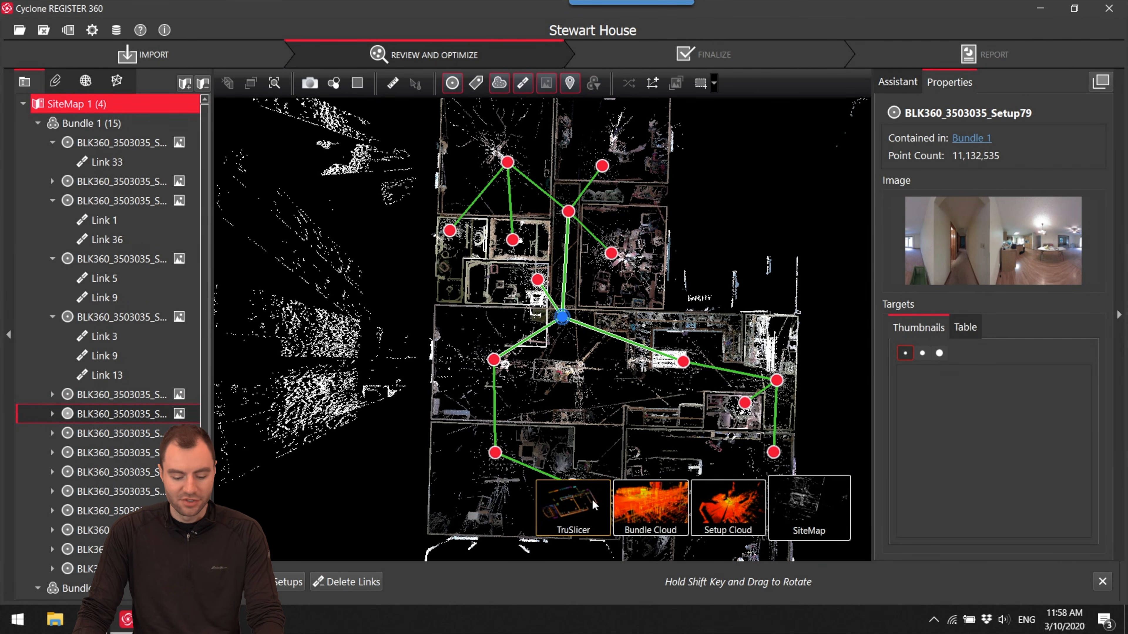
click(580, 513)
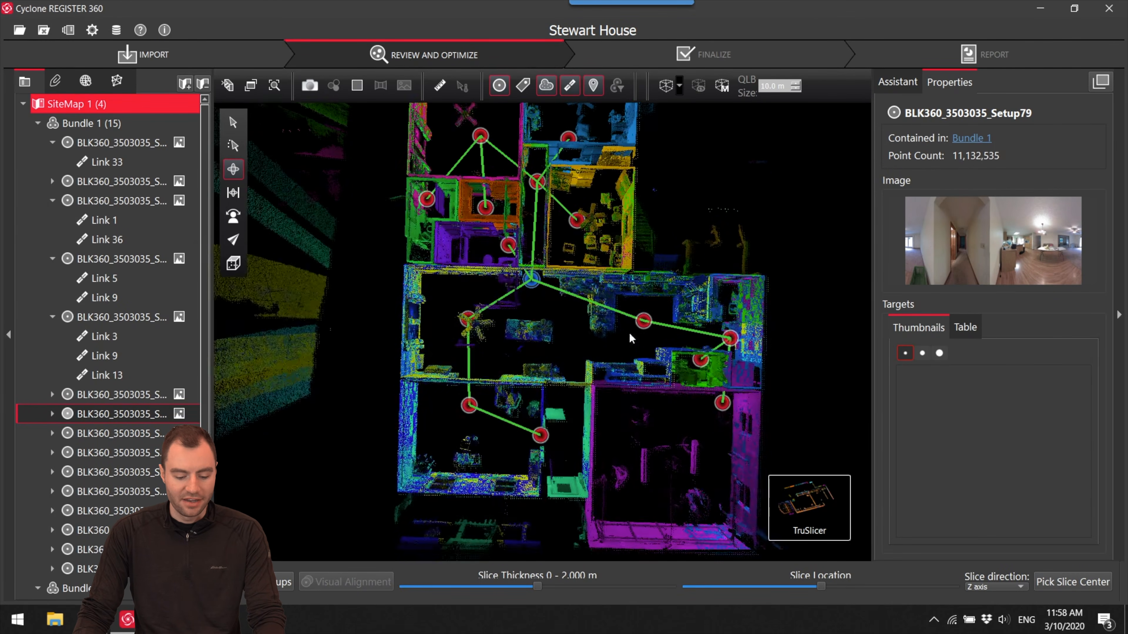
click(233, 191)
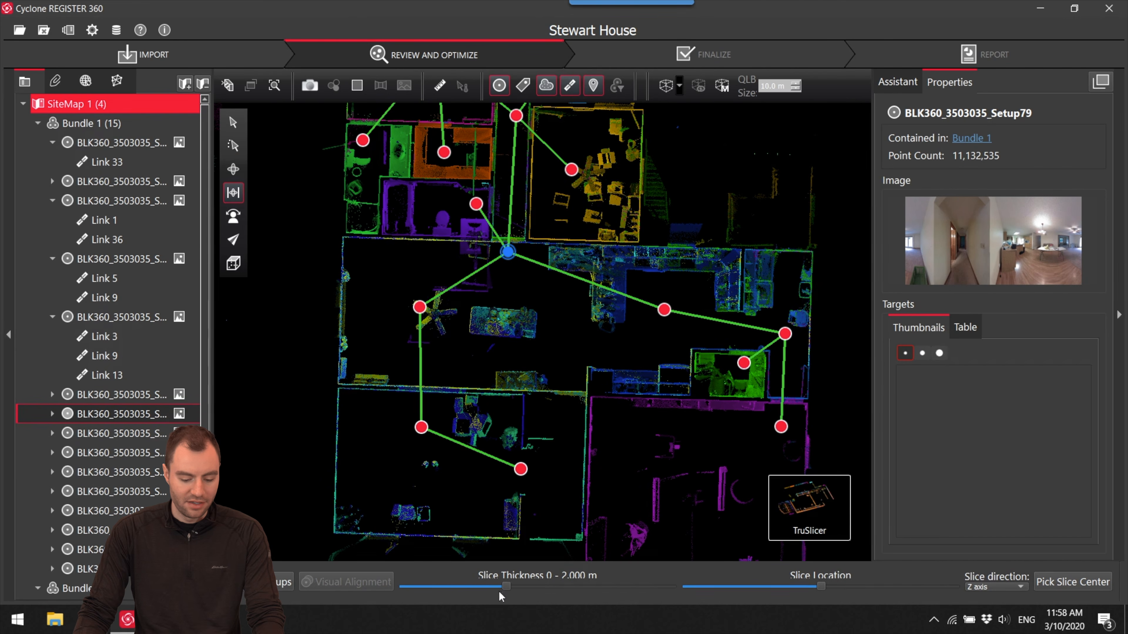
drag(473, 590, 419, 590)
- Examine the thin horizontal slice along the front room and garage walls for misaligned or doubled wall lines
middle_drag(504, 380, 529, 517)
scroll(608, 291, up, 6)
middle_drag(576, 293, 635, 413)
scroll(557, 337, up, 2)
scroll(572, 342, down, 8)
middle_drag(609, 327, 519, 138)
middle_drag(602, 350, 520, 220)
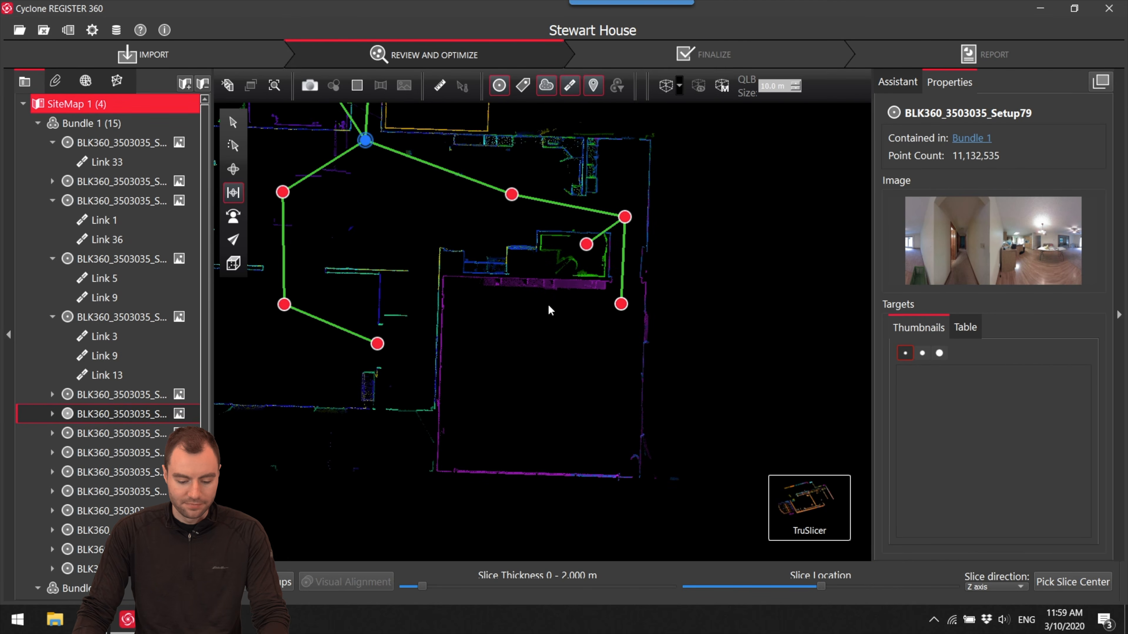
scroll(559, 363, up, 3)
middle_drag(561, 367, 605, 399)
- Shift the slice location along the Z axis and return it to the wall section
drag(821, 586, 793, 591)
middle_drag(374, 377, 536, 418)
scroll(536, 400, down, 3)
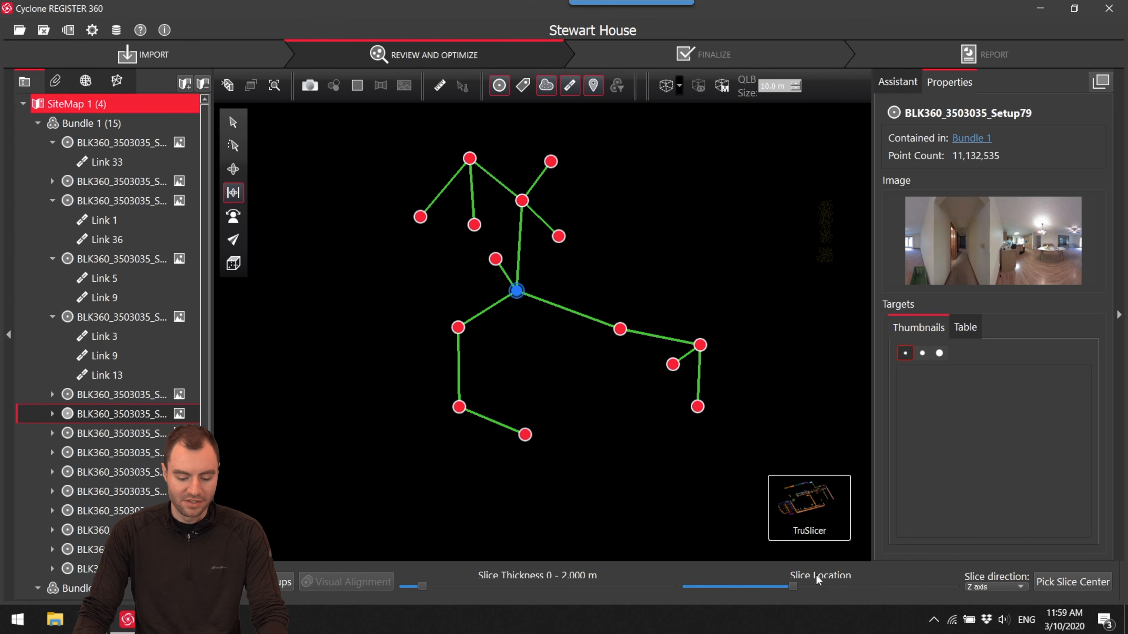
drag(795, 588, 821, 587)
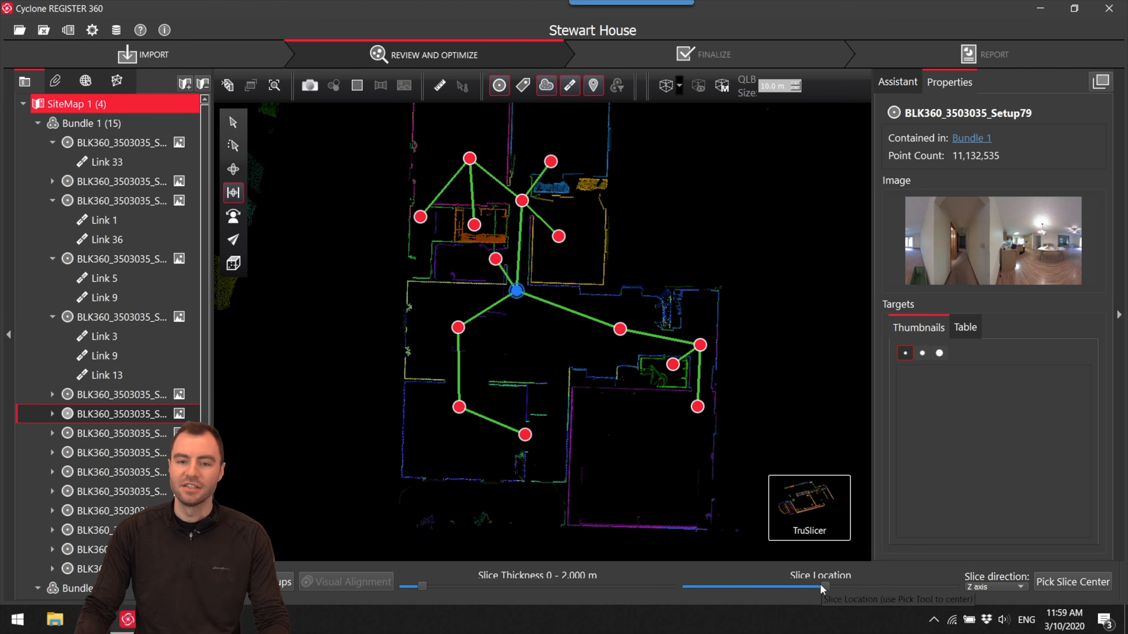
- Examine the sliced walls around hallway Setup79 and the bedrooms for consistent wall lines between setups
scroll(546, 272, up, 5)
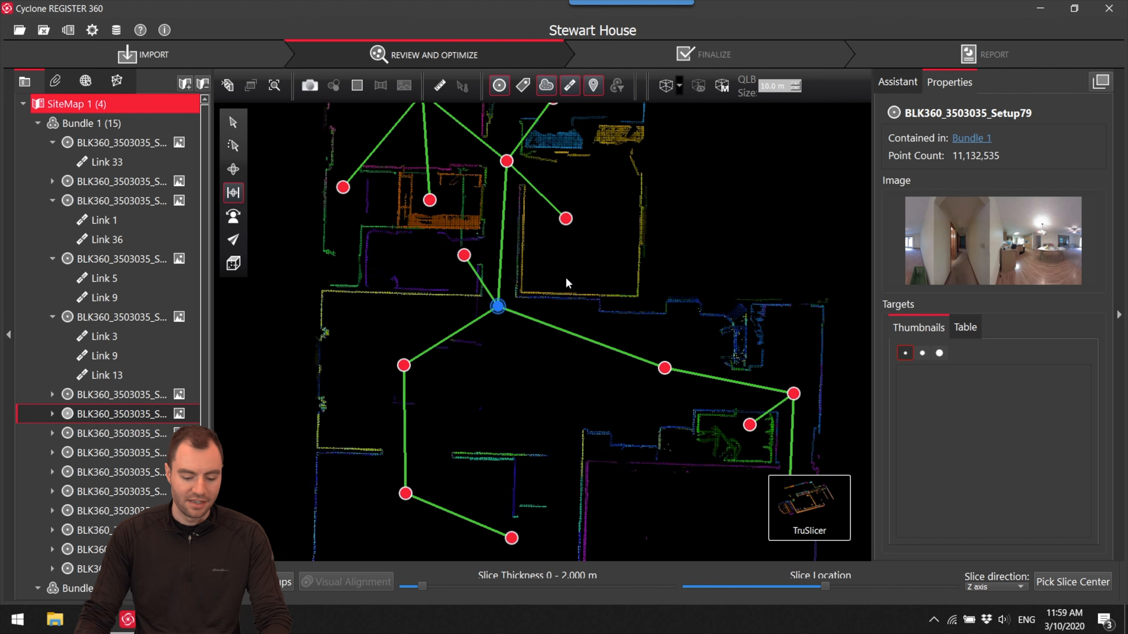
scroll(543, 331, up, 7)
scroll(549, 338, down, 5)
middle_drag(503, 323, 617, 444)
scroll(543, 302, down, 3)
middle_drag(520, 251, 589, 335)
mouse_move(539, 272)
middle_down()
mouse_move(568, 370)
mouse_move(535, 354)
middle_up()
scroll(519, 329, down, 3)
scroll(496, 196, down, 5)
- Return to the site map, move Bundle 1 and Bundle 2 closer together, and reposition loose Setup78 slightly
mouse_move(797, 536)
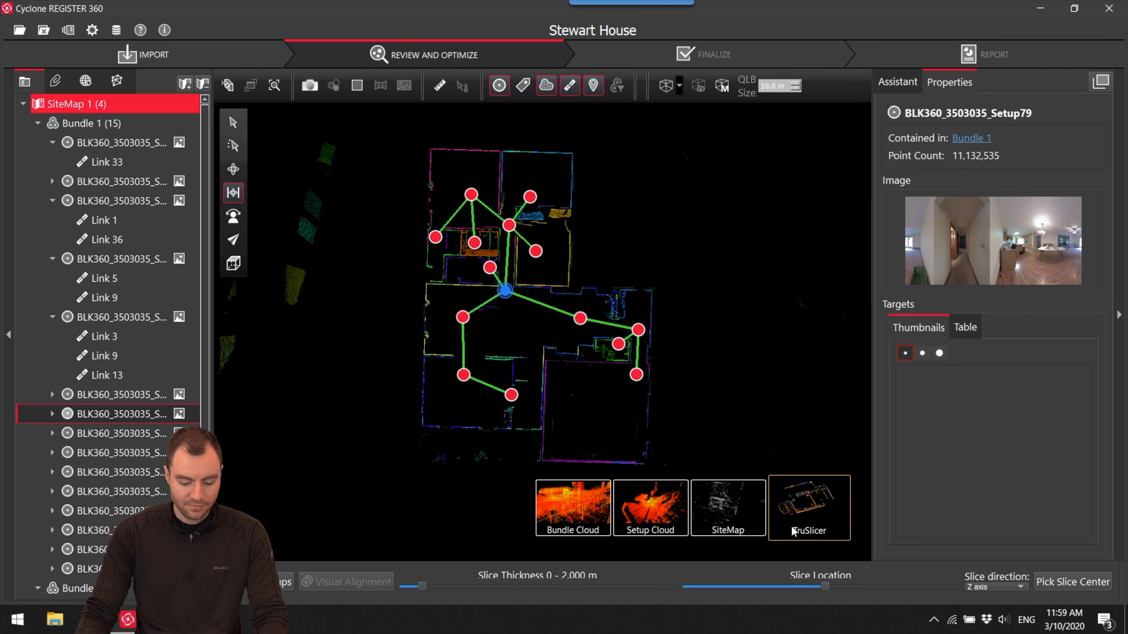
click(748, 511)
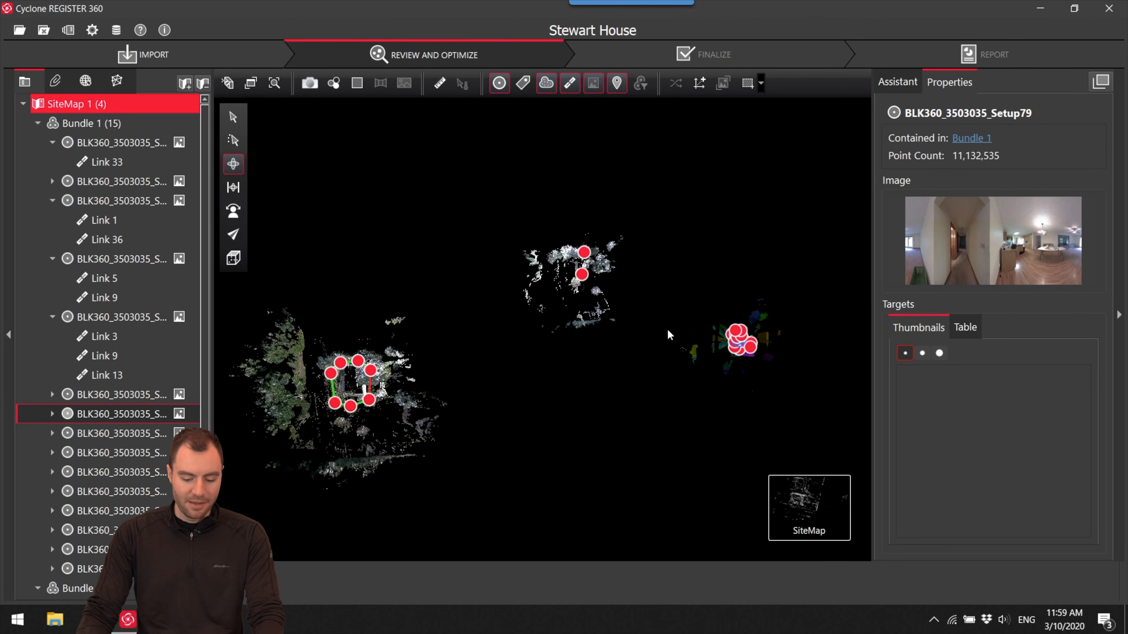
drag(371, 404, 465, 360)
drag(726, 338, 663, 351)
mouse_move(583, 275)
mouse_down()
mouse_move(584, 224)
mouse_move(584, 293)
mouse_up()
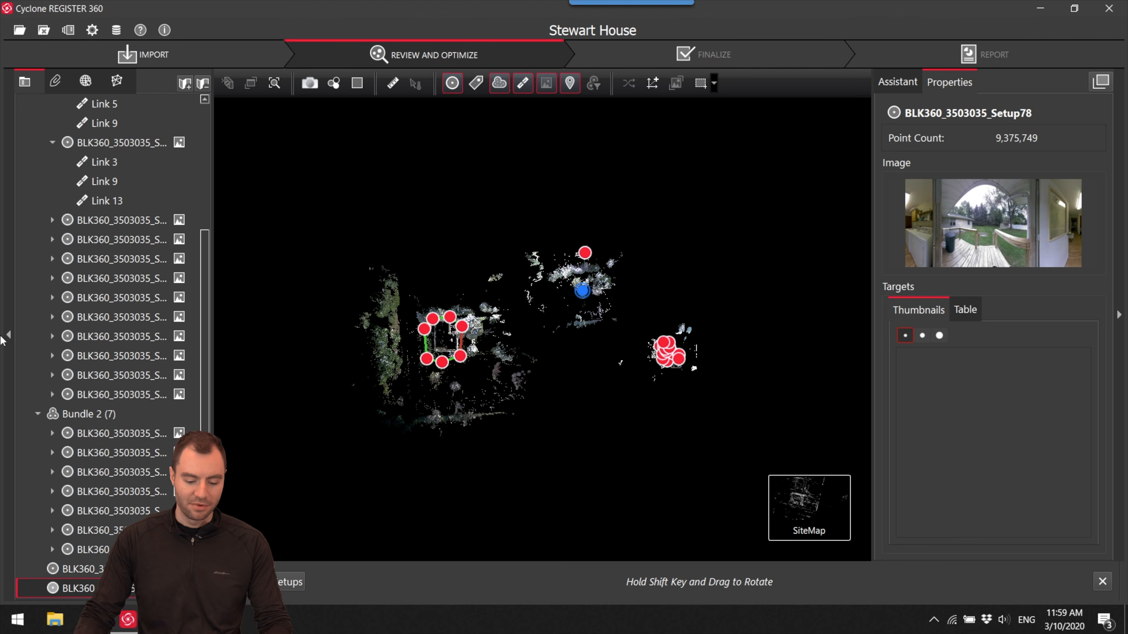
- Examine Bundle 2's exterior loop around the house, including Link 29 between Setup67 and Setup68
scroll(468, 343, up, 5)
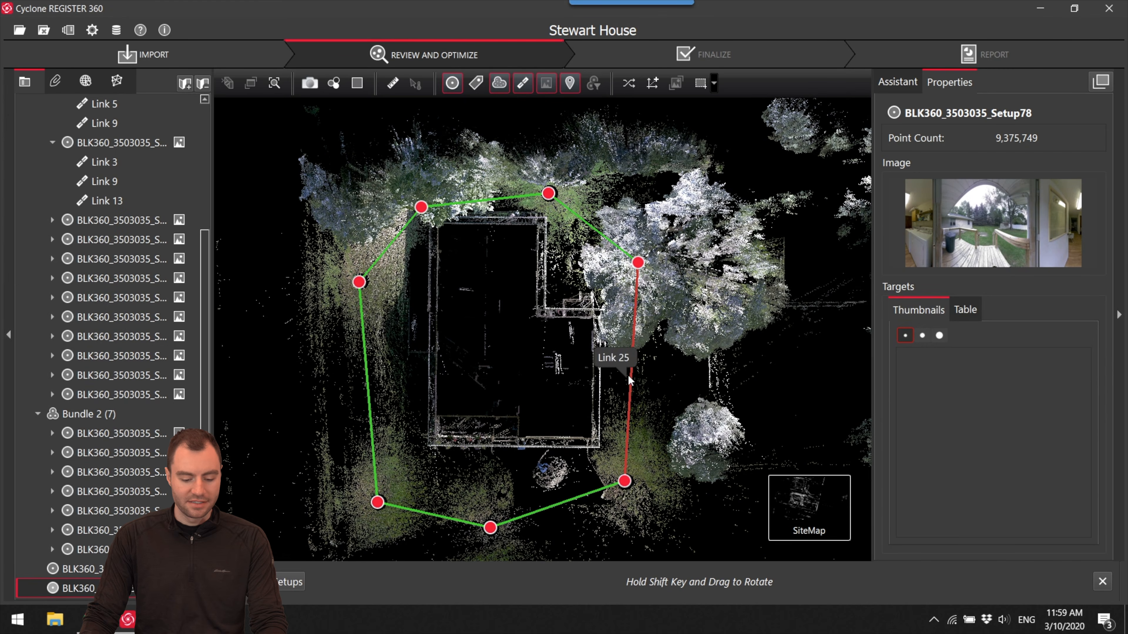
scroll(550, 342, up, 3)
drag(543, 329, 514, 338)
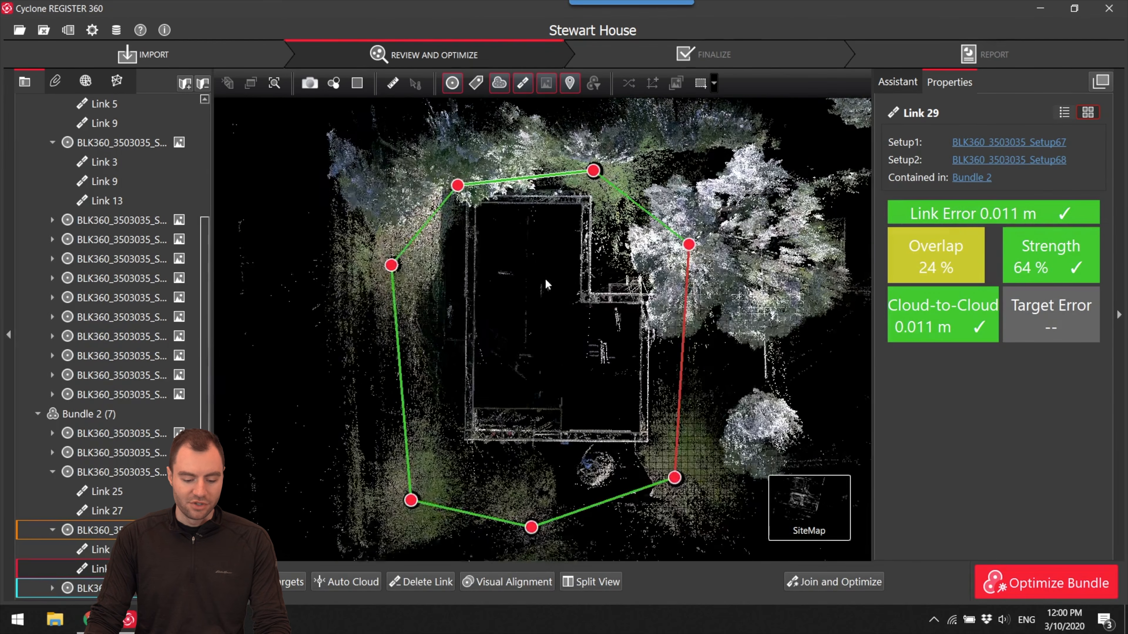
scroll(544, 286, up, 1)
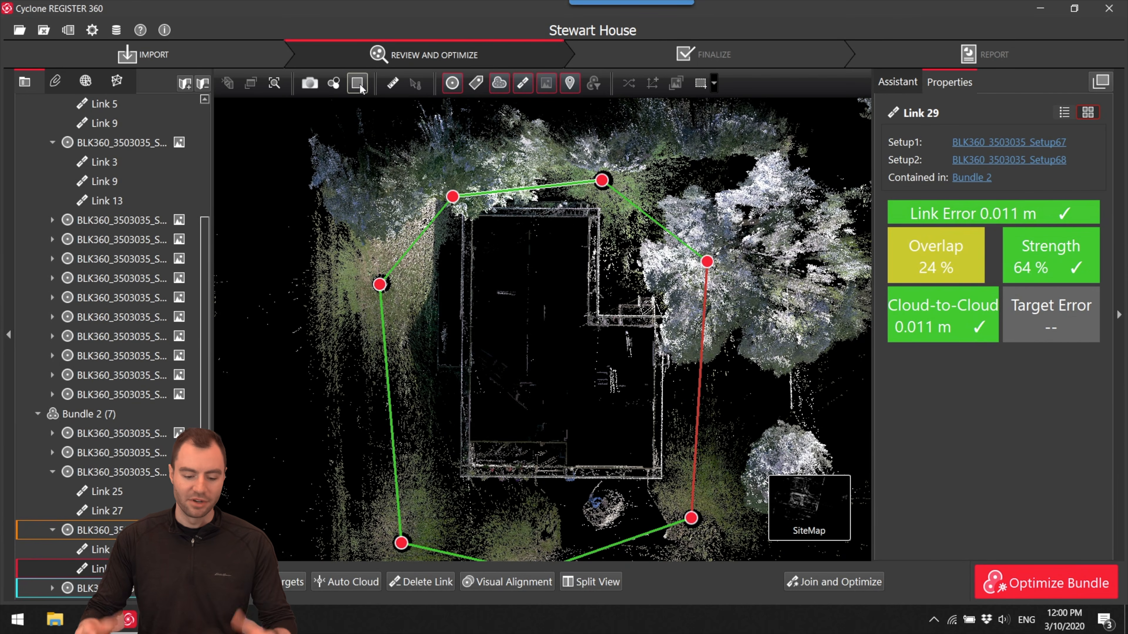
drag(550, 285, 547, 282)
scroll(546, 281, up, 1)
scroll(547, 281, down, 1)
drag(476, 378, 470, 343)
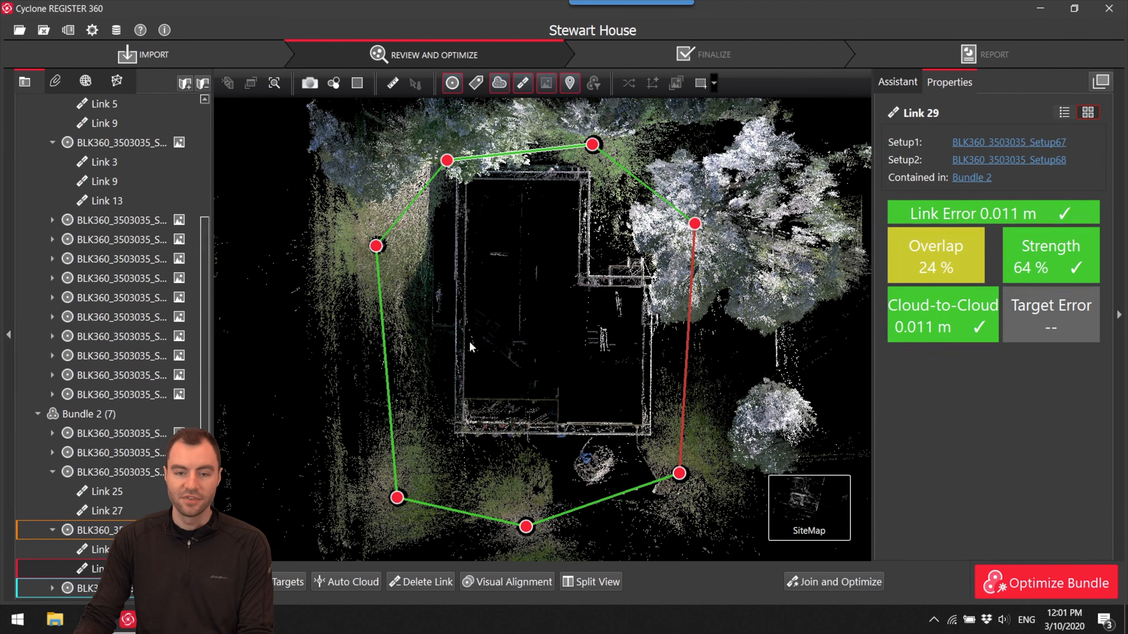
- Open Bundle 2's 3D cloud, inspect the house exterior, and show the roof from above in orthographic projection
mouse_move(732, 510)
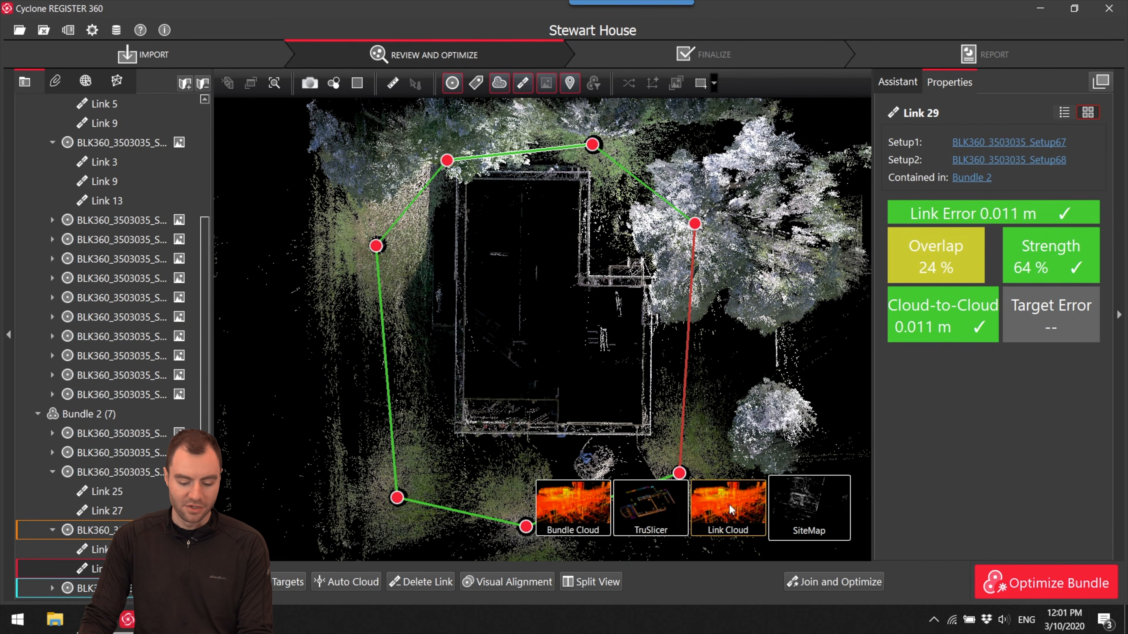
click(586, 506)
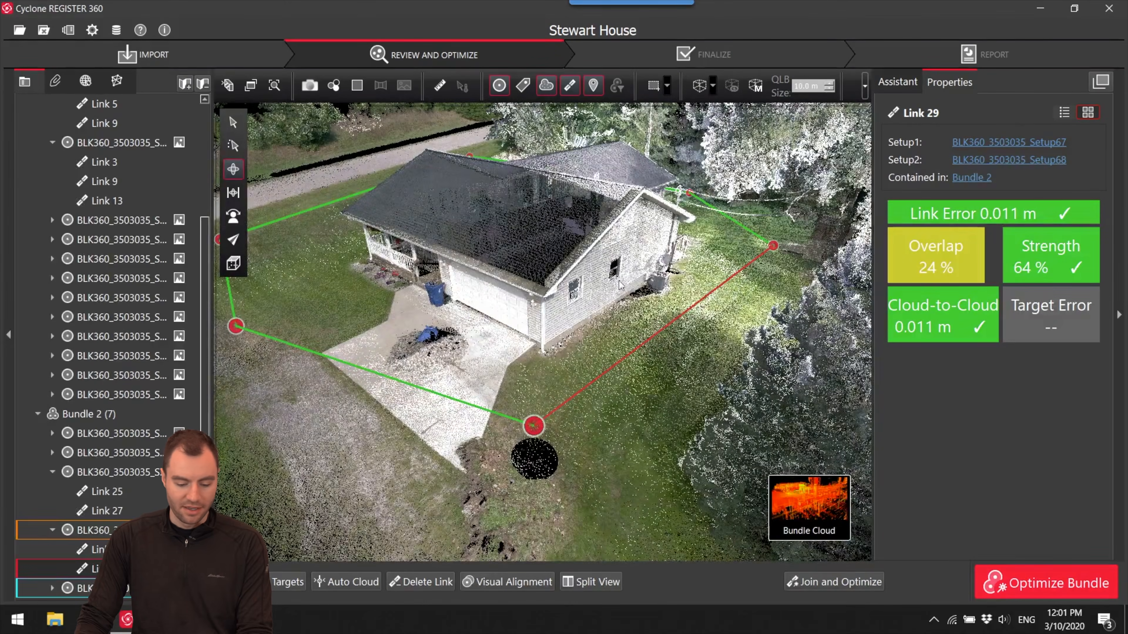
drag(583, 296, 778, 489)
mouse_move(781, 493)
drag(550, 349, 535, 326)
scroll(579, 371, down, 10)
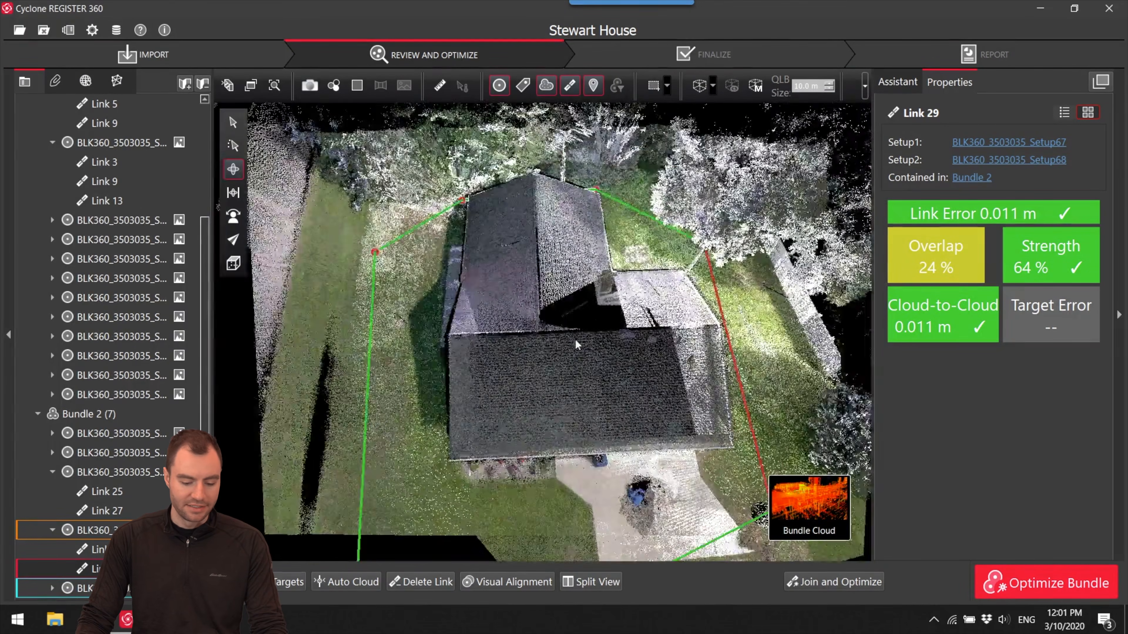
scroll(580, 373, up, 5)
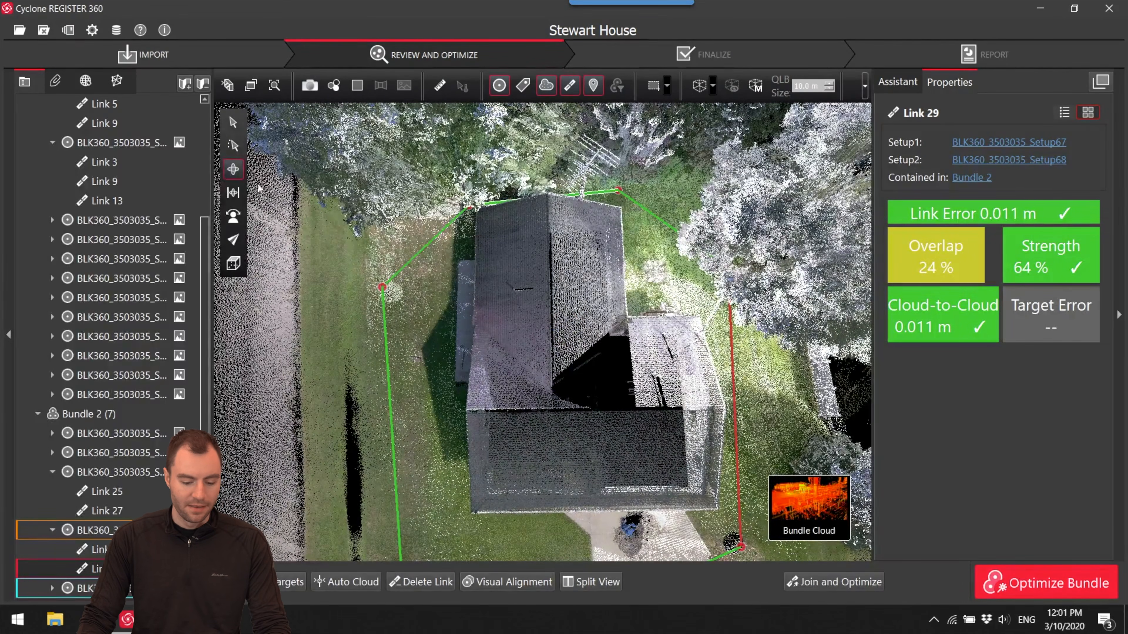
click(232, 193)
drag(603, 342, 600, 351)
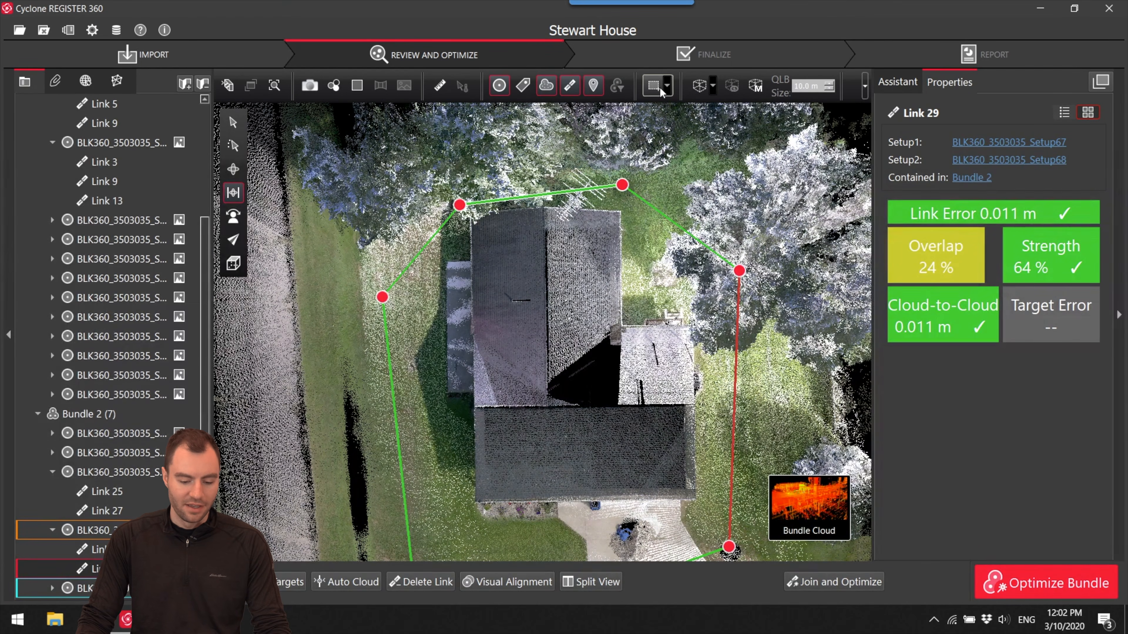
- Draw a polygonal fence closely around the house footprint and delete the cloud-to-cloud points outside it
click(668, 86)
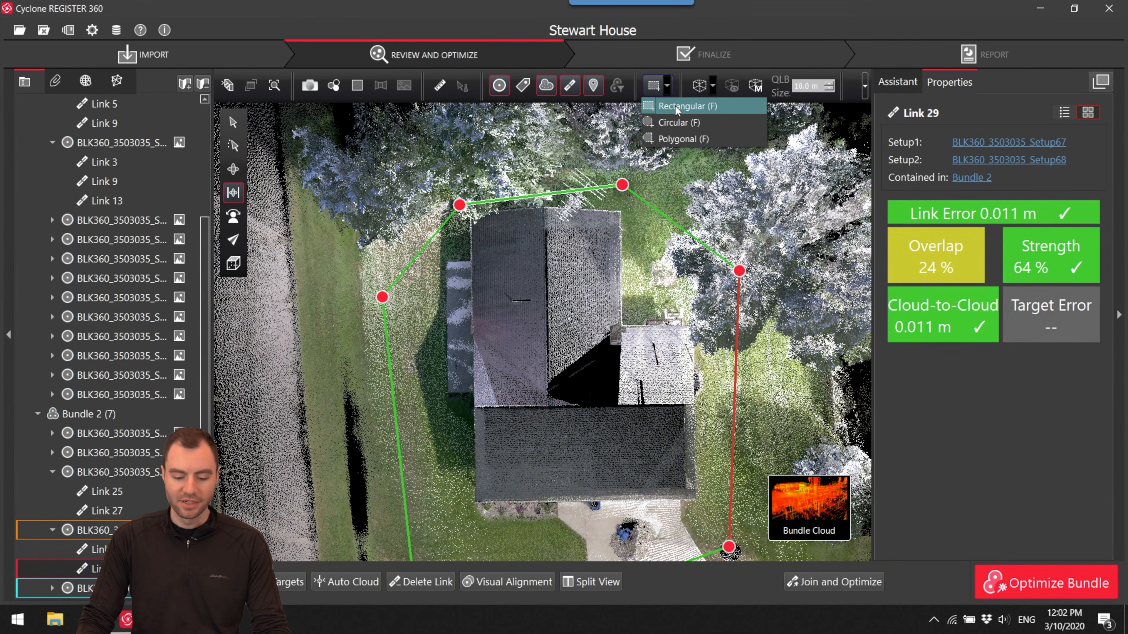
click(681, 139)
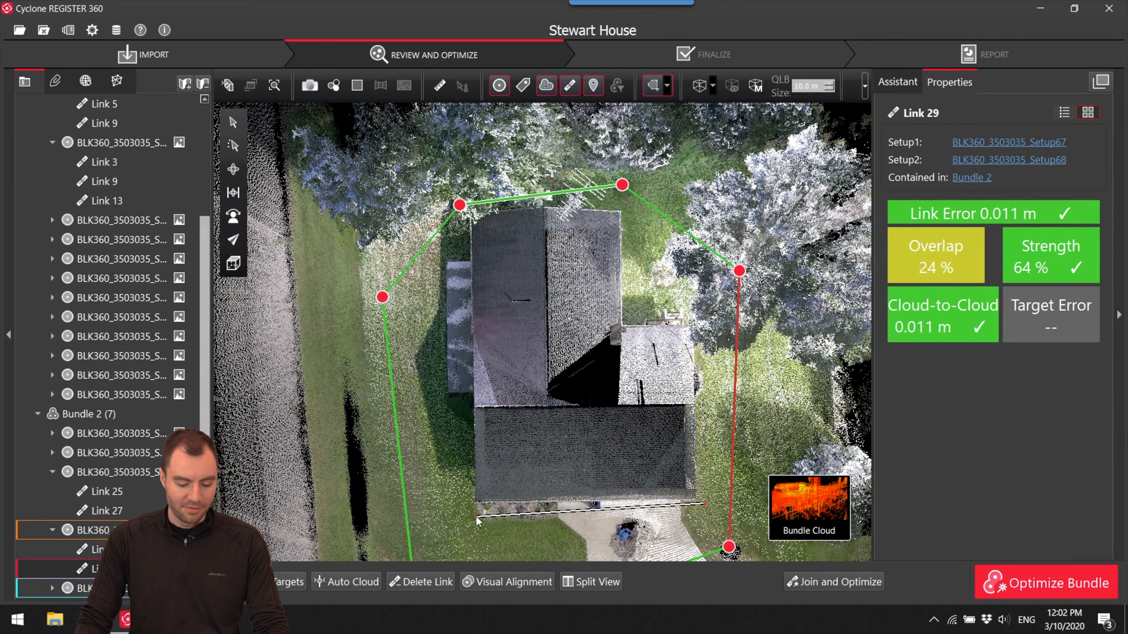
click(463, 509)
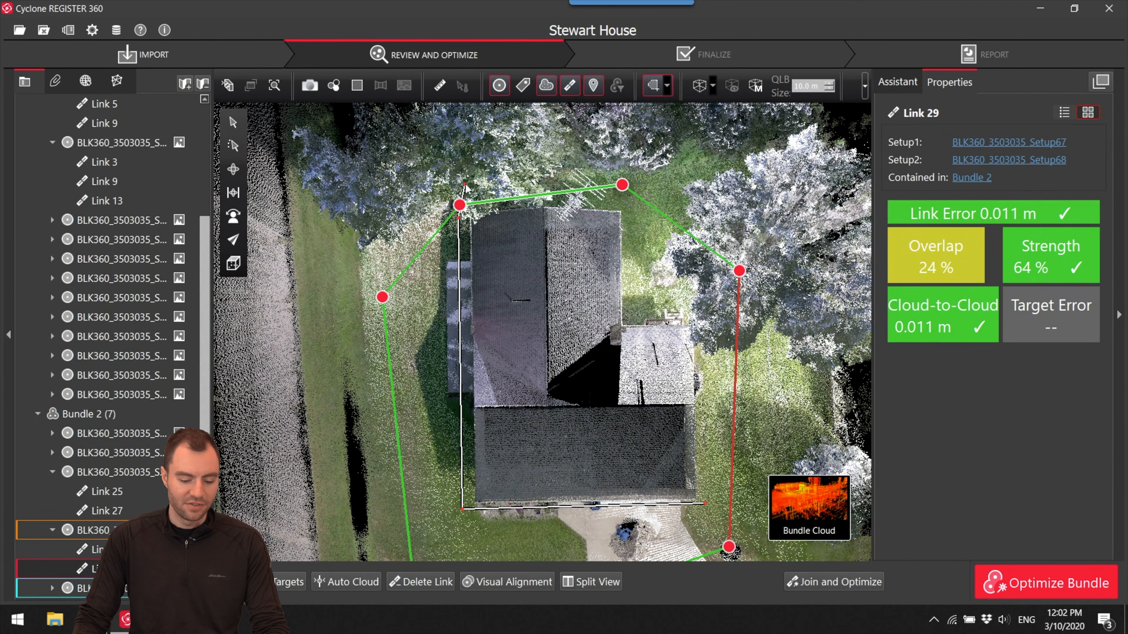
click(470, 195)
click(633, 203)
double_click(702, 302)
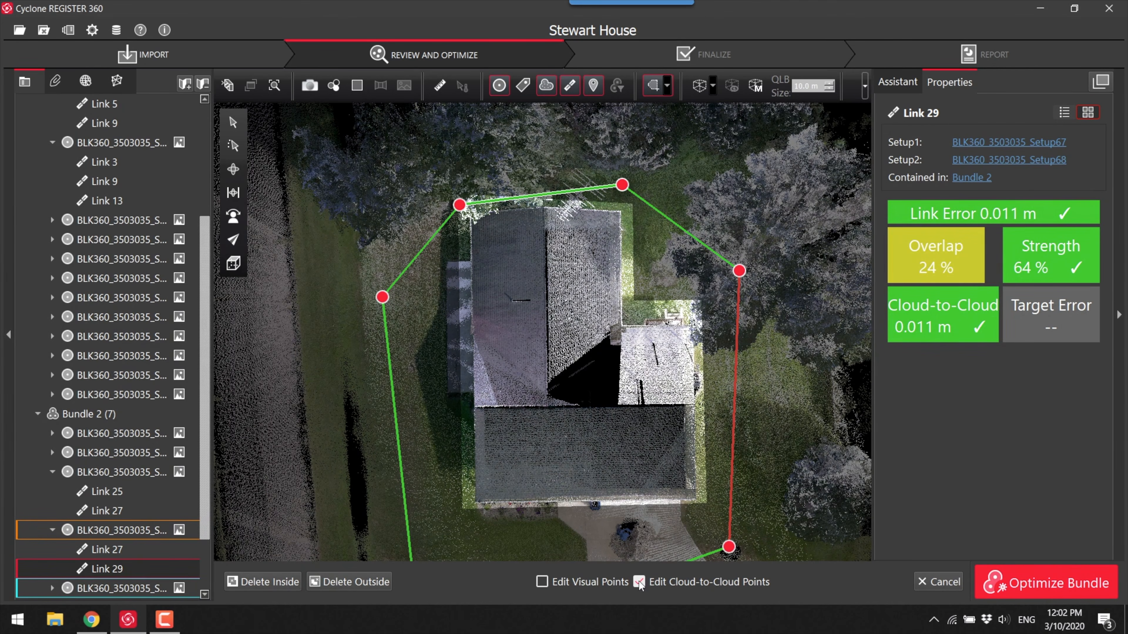
click(355, 582)
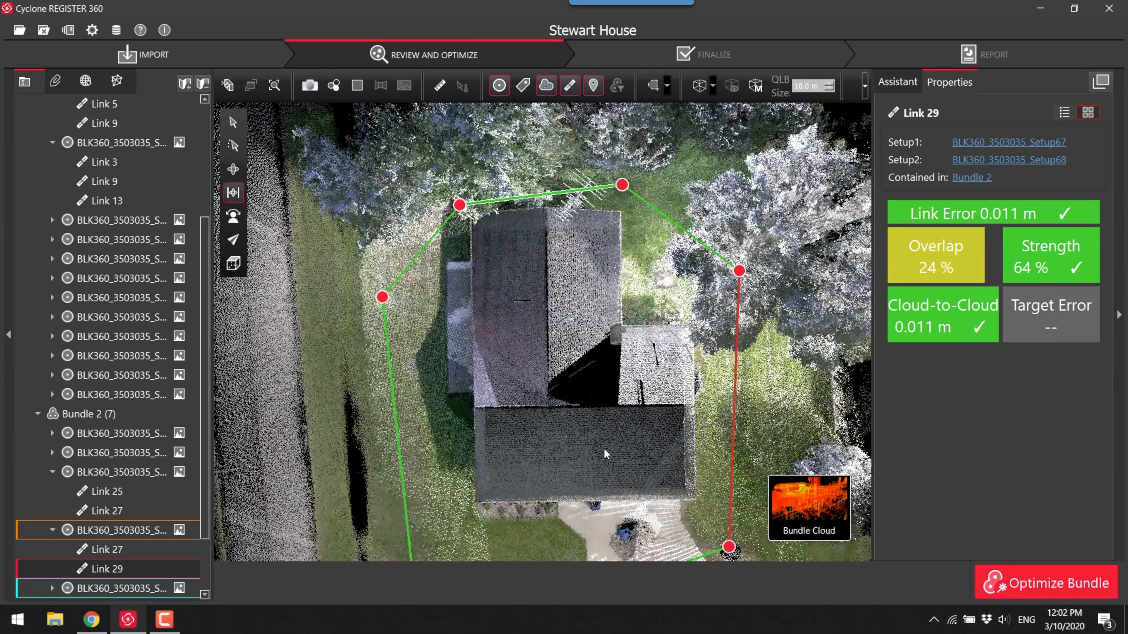
- Check the visual alignment of Link 25 between Setup65 and Setup66, then join and optimize it, accepting the registration results
scroll(615, 381, down, 4)
middle_drag(674, 344, 657, 315)
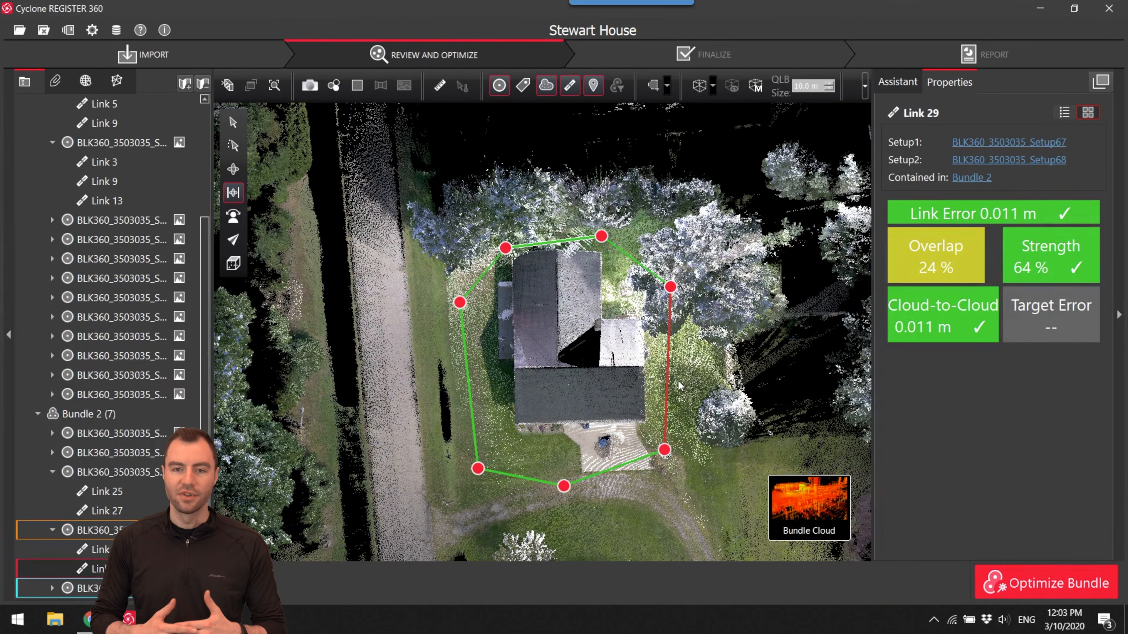
click(668, 367)
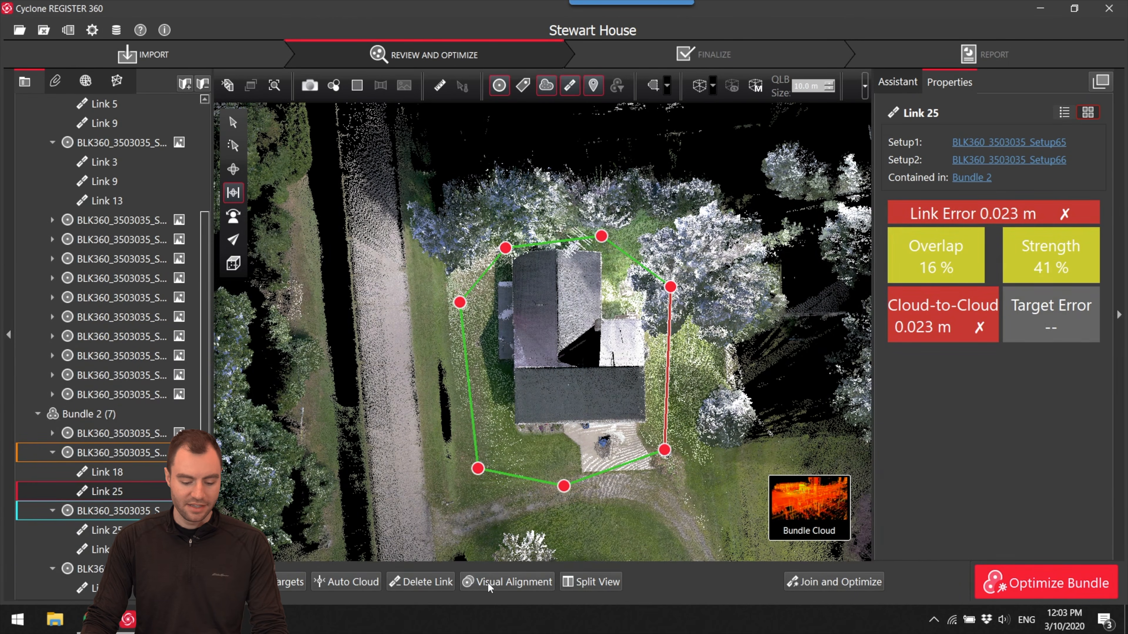
click(487, 588)
scroll(610, 349, down, 6)
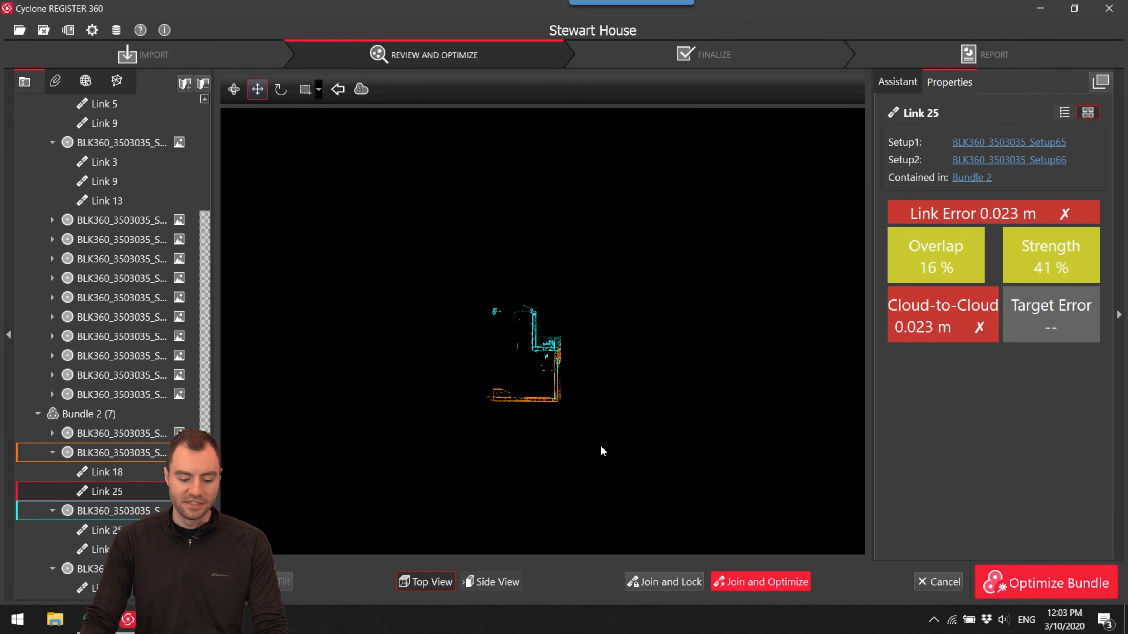
scroll(559, 357, up, 6)
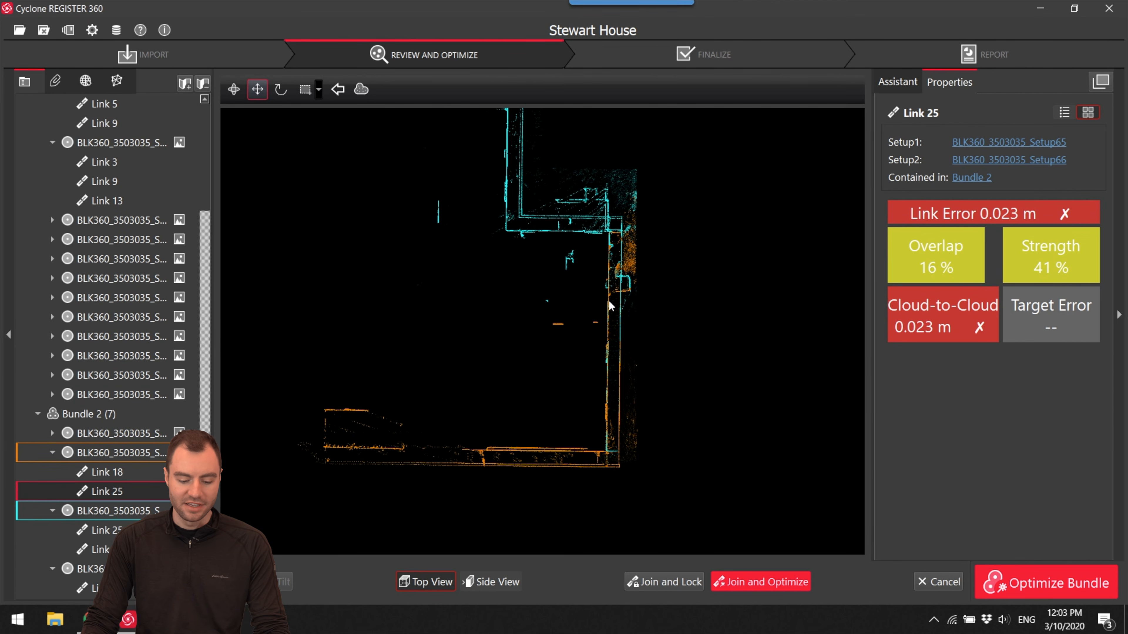
click(770, 583)
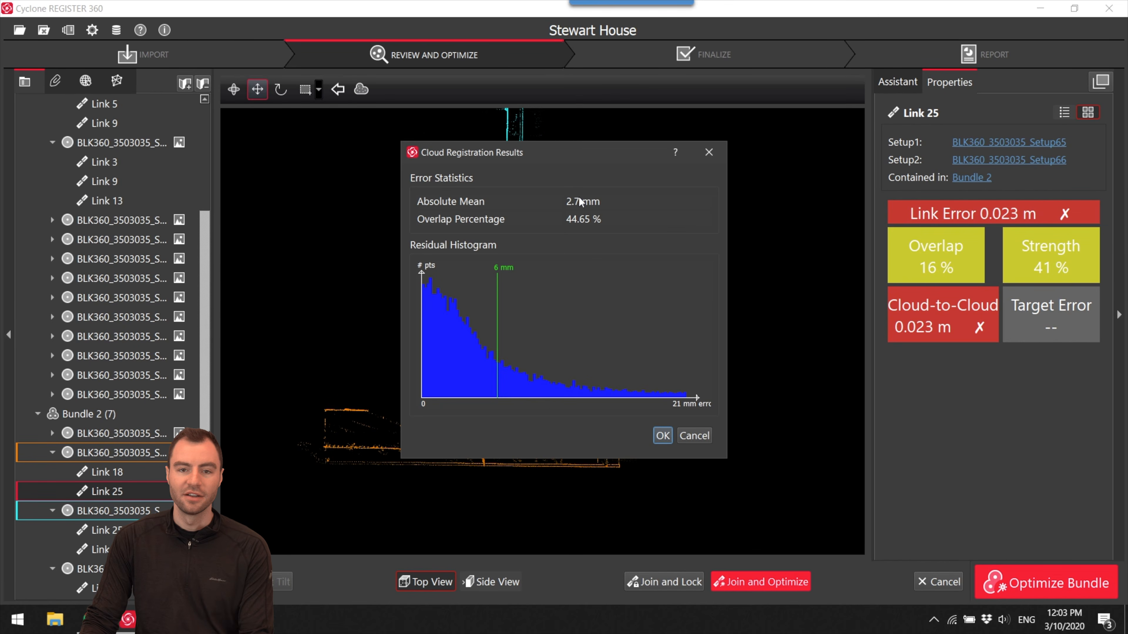
click(661, 436)
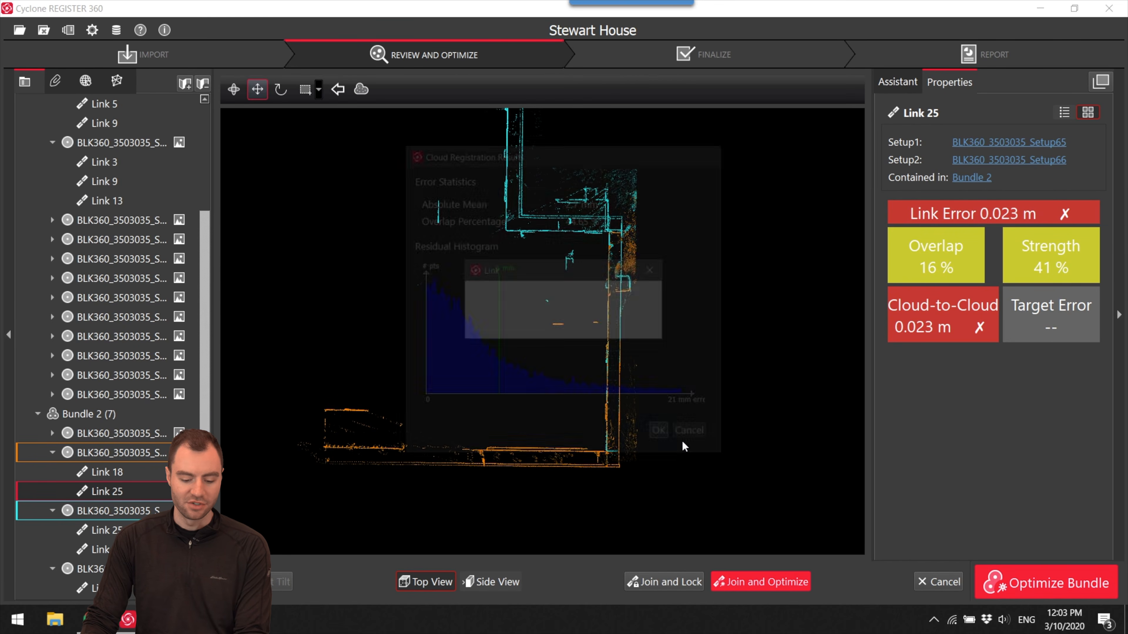
click(651, 326)
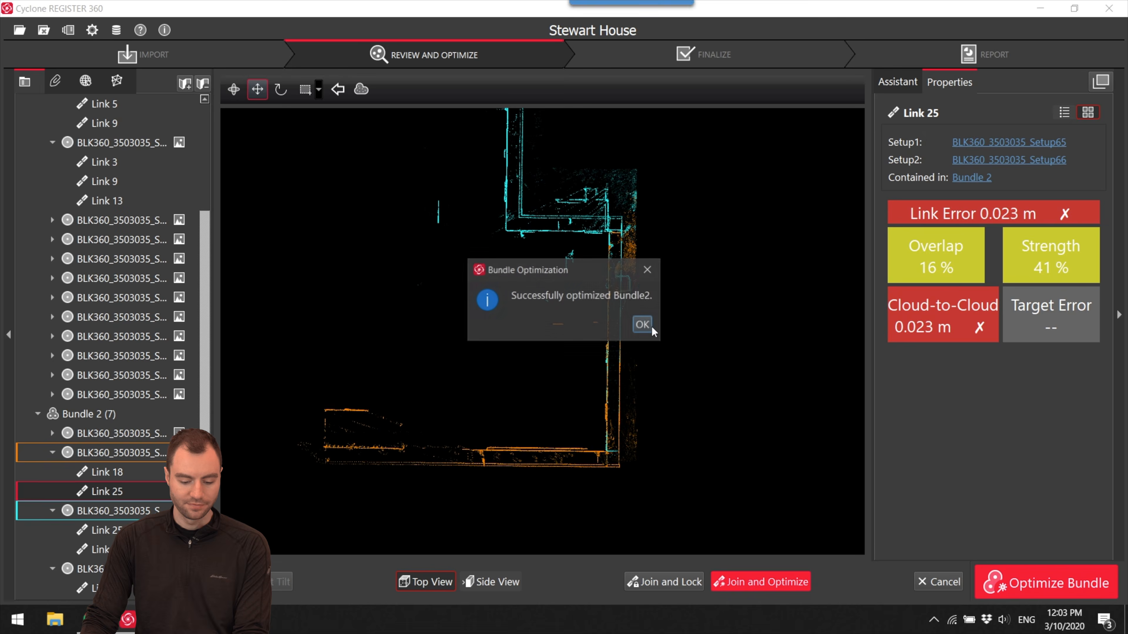
click(651, 326)
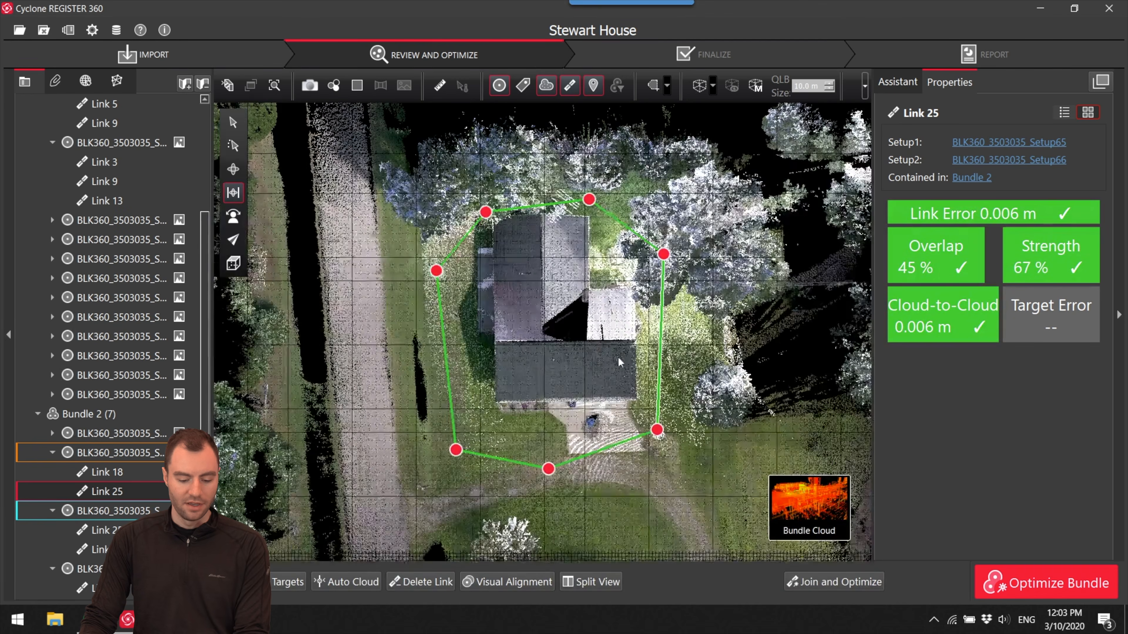
- Select the whole of Bundle 2 and optimize it
scroll(121, 297, up, 1)
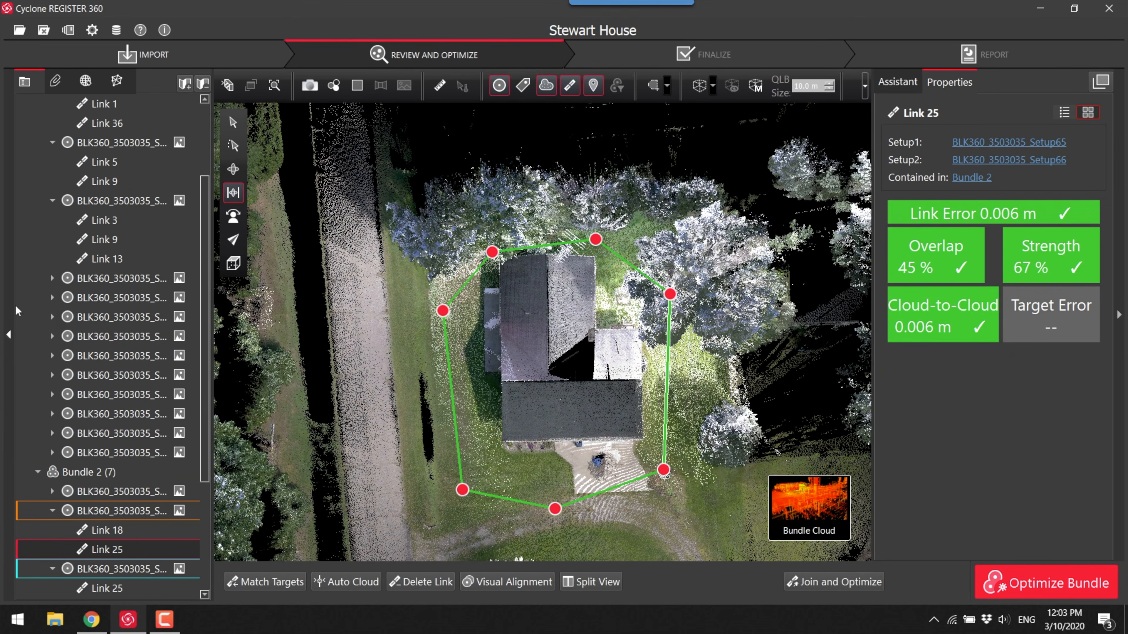
click(86, 471)
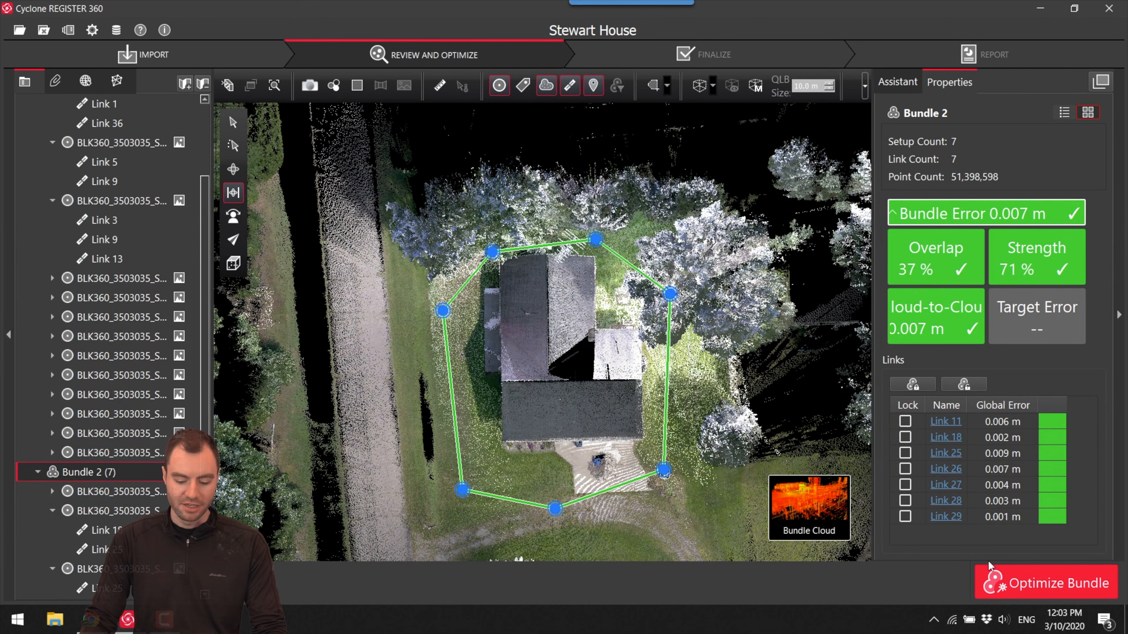
click(1017, 582)
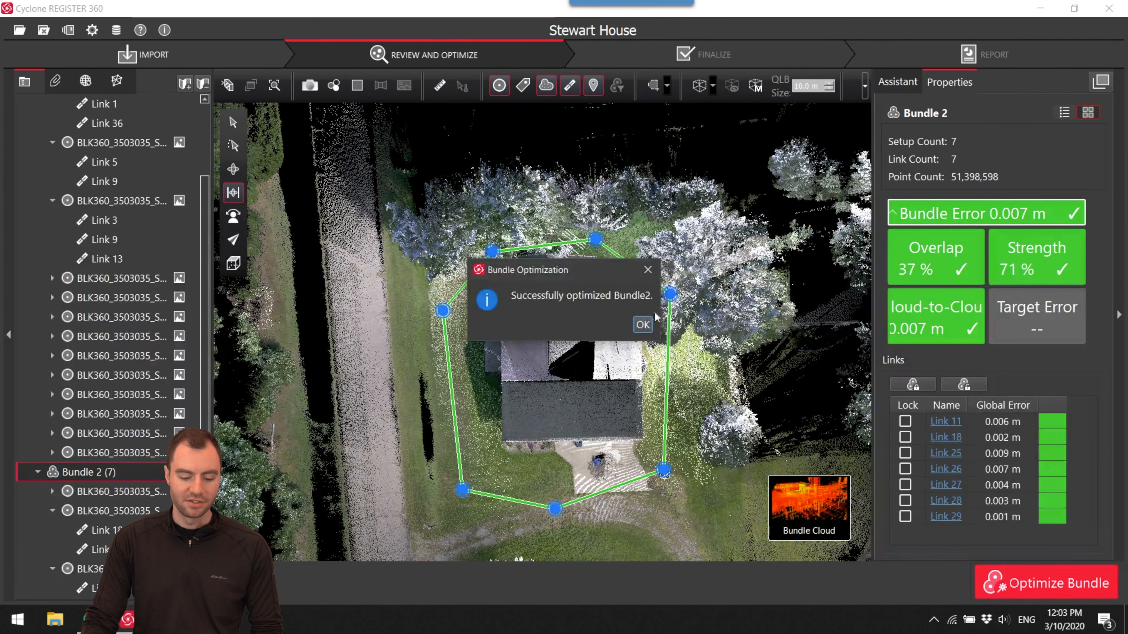
click(636, 325)
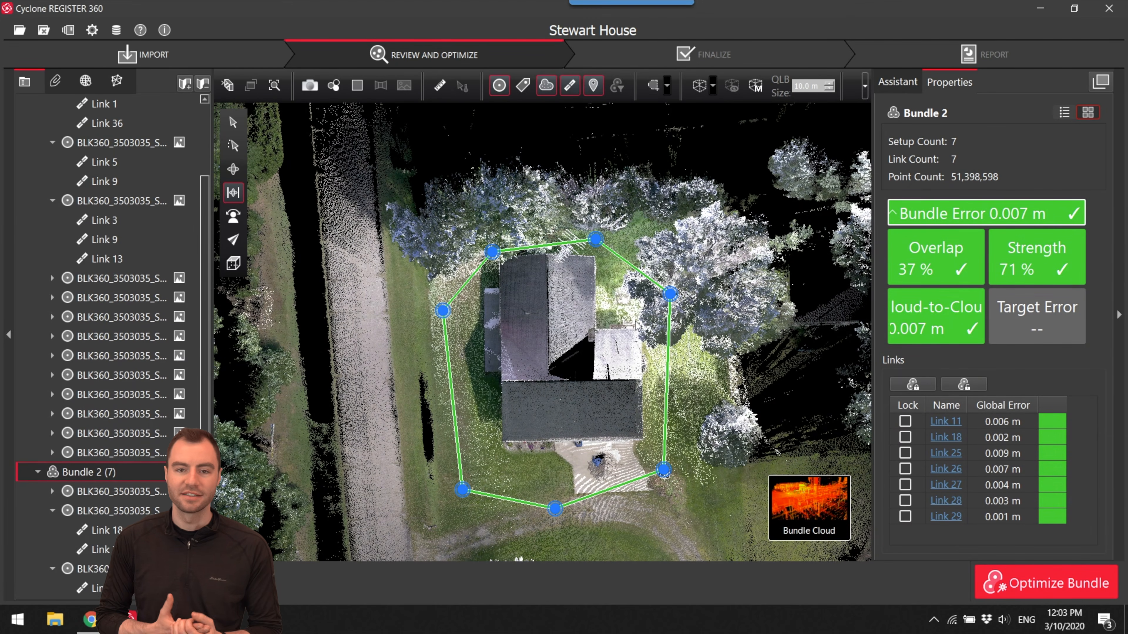
- Show Bundle 2 in an angled 3D view and hide the link lines and setup markers
drag(637, 325, 608, 300)
right_drag(607, 300, 616, 303)
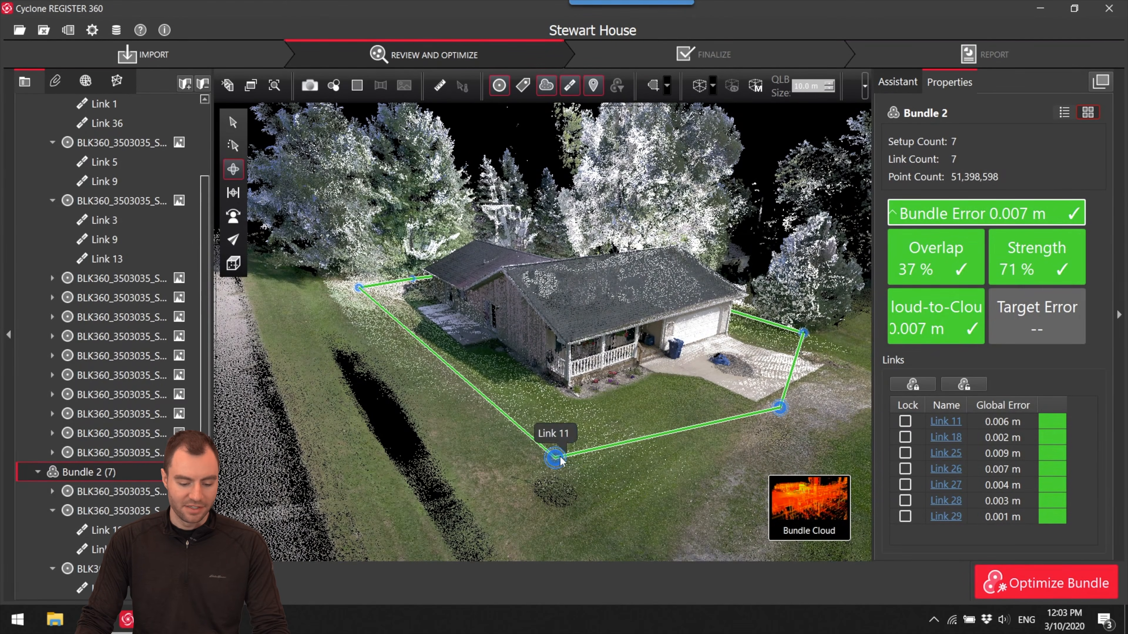
click(573, 88)
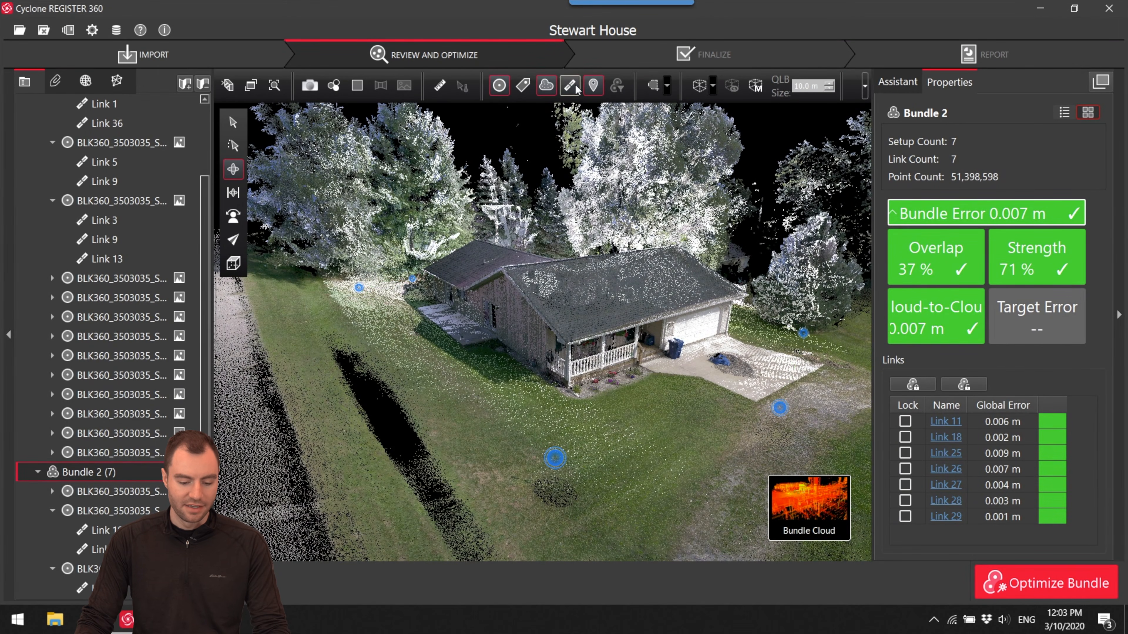
click(500, 86)
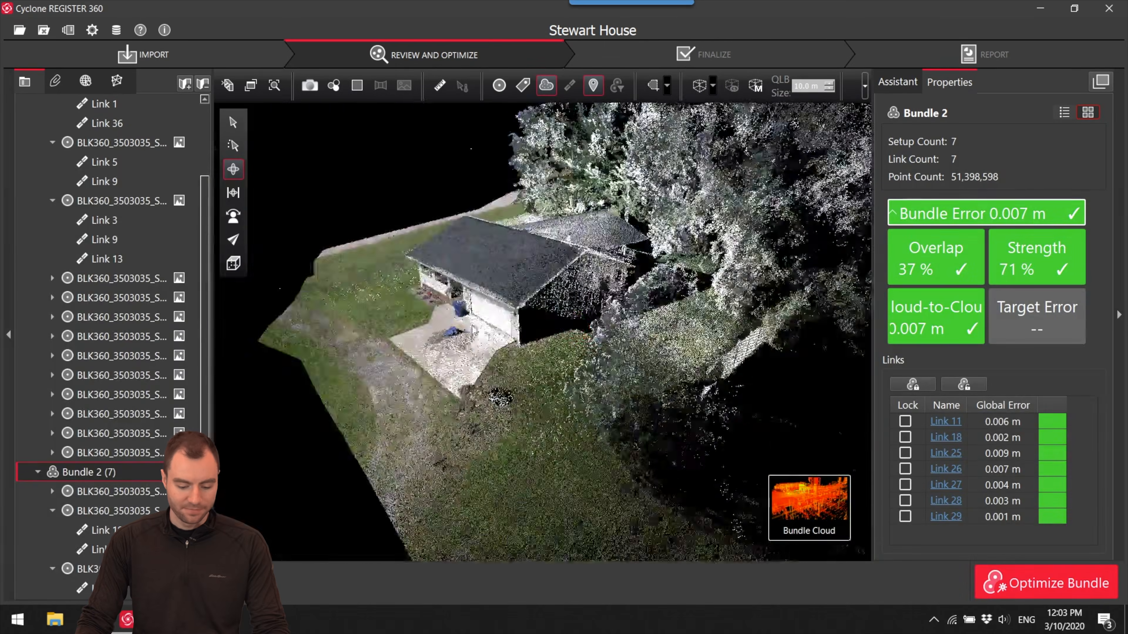
- Examine Bundle 2's exterior point cloud around the house, including the roof, walls, porch and surrounding yard
drag(631, 351, 533, 353)
scroll(577, 347, up, 5)
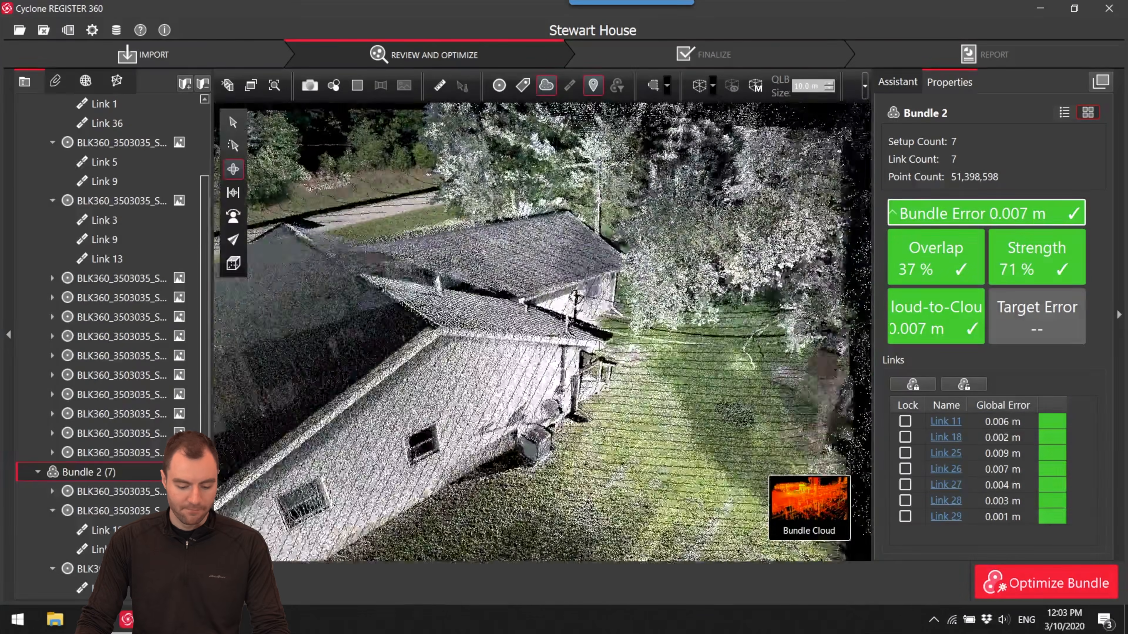
mouse_move(678, 331)
mouse_down()
mouse_move(673, 307)
mouse_move(671, 324)
mouse_up()
scroll(671, 320, down, 3)
scroll(685, 270, up, 5)
drag(733, 284, 561, 352)
scroll(663, 316, up, 3)
scroll(662, 316, down, 8)
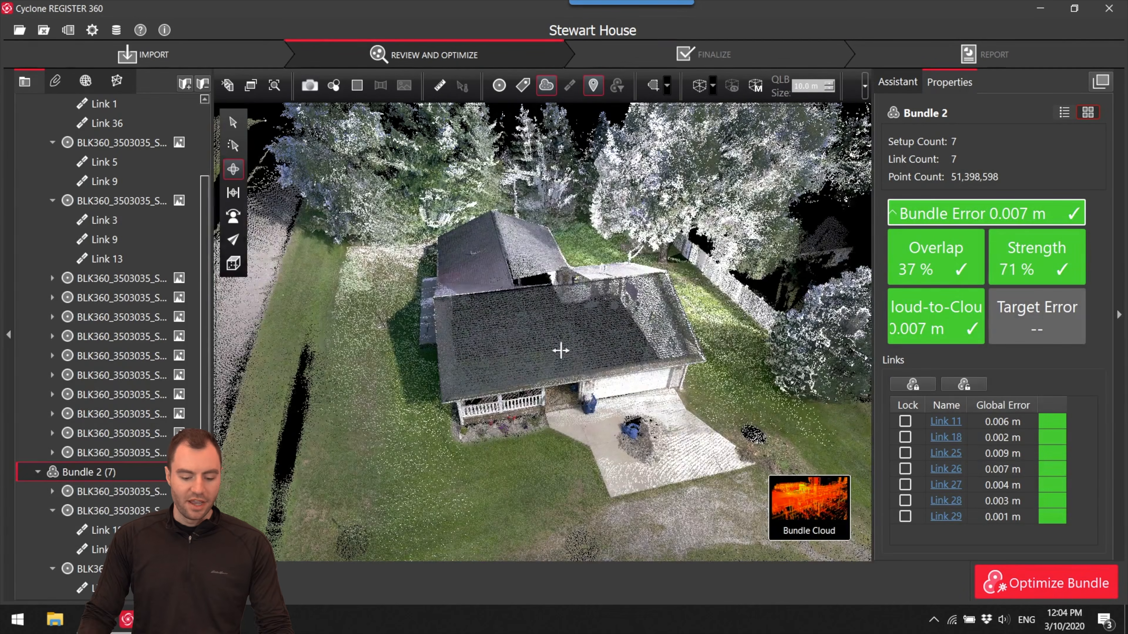
mouse_move(809, 506)
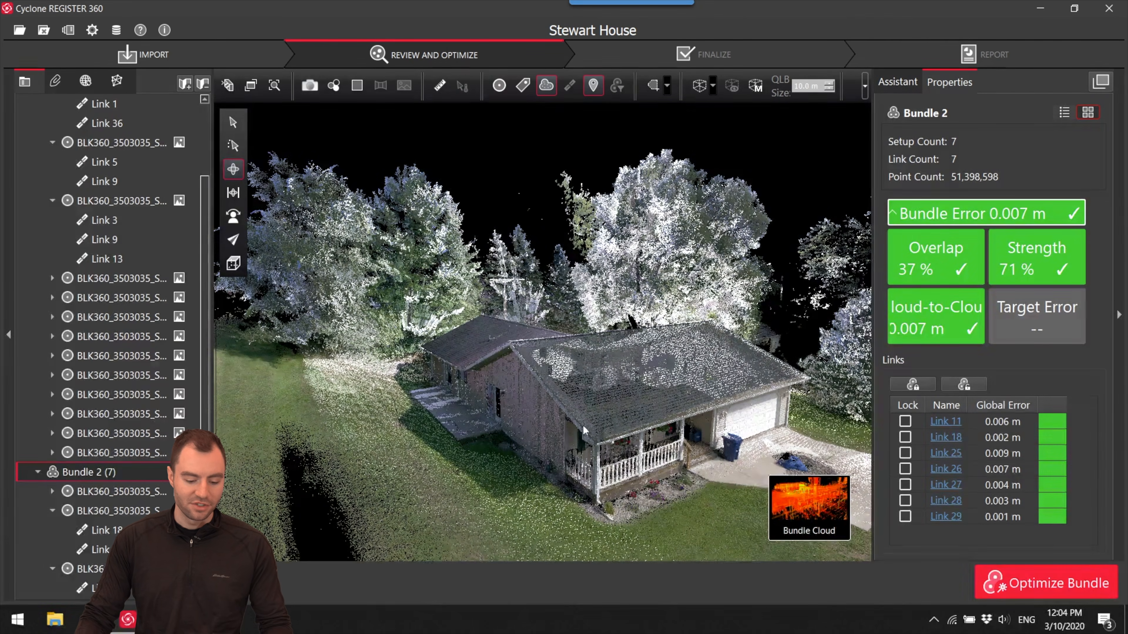
drag(505, 386, 544, 401)
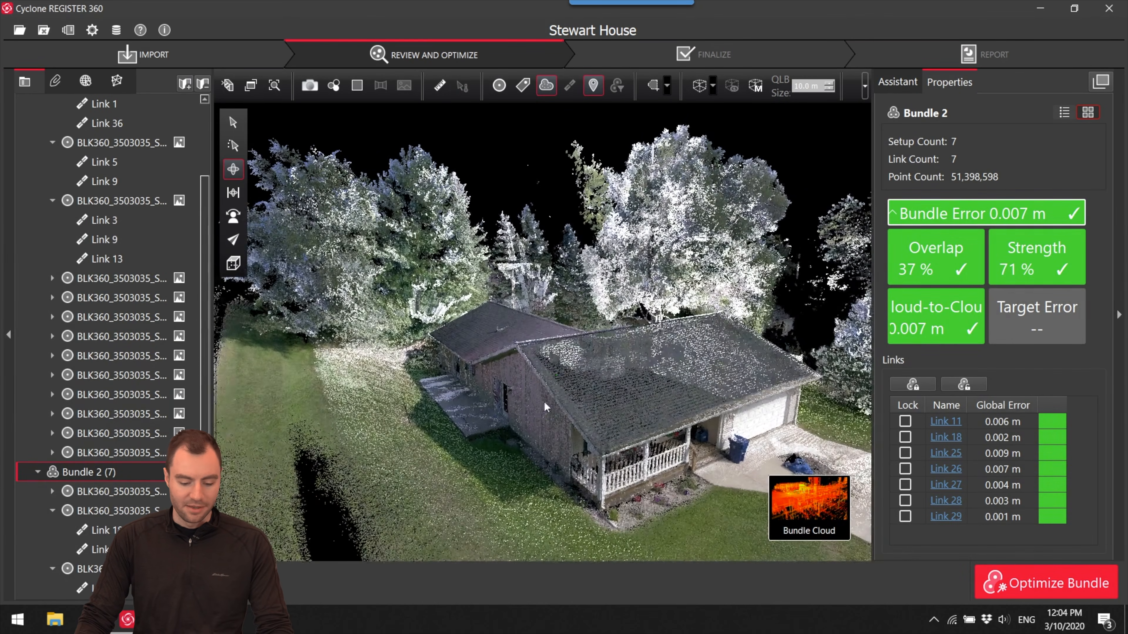
mouse_move(734, 536)
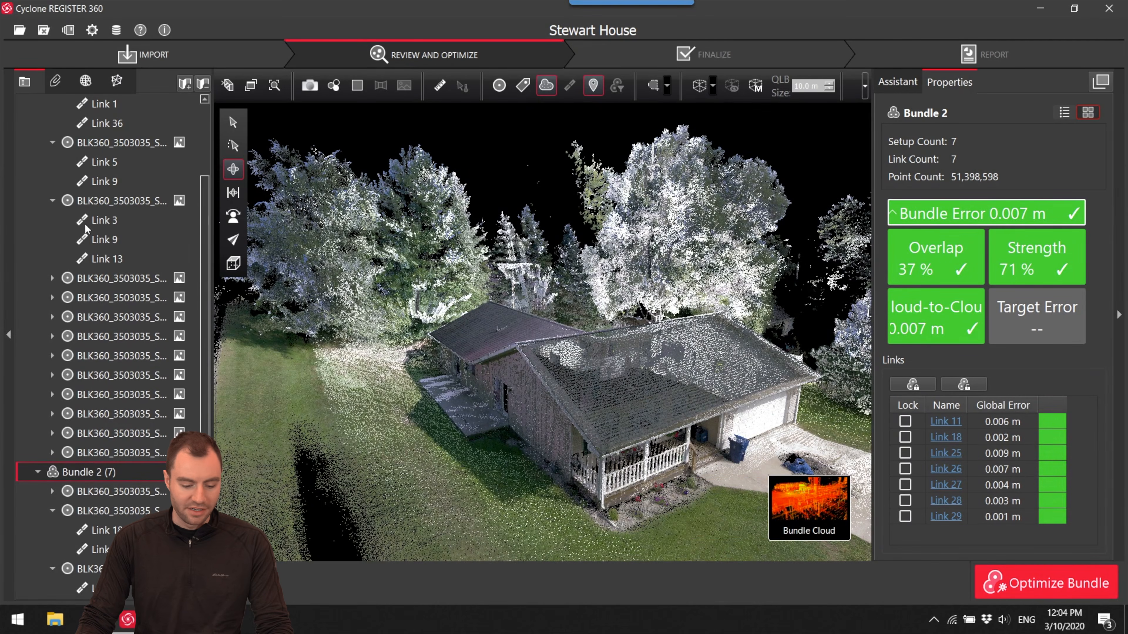
scroll(597, 257, down, 5)
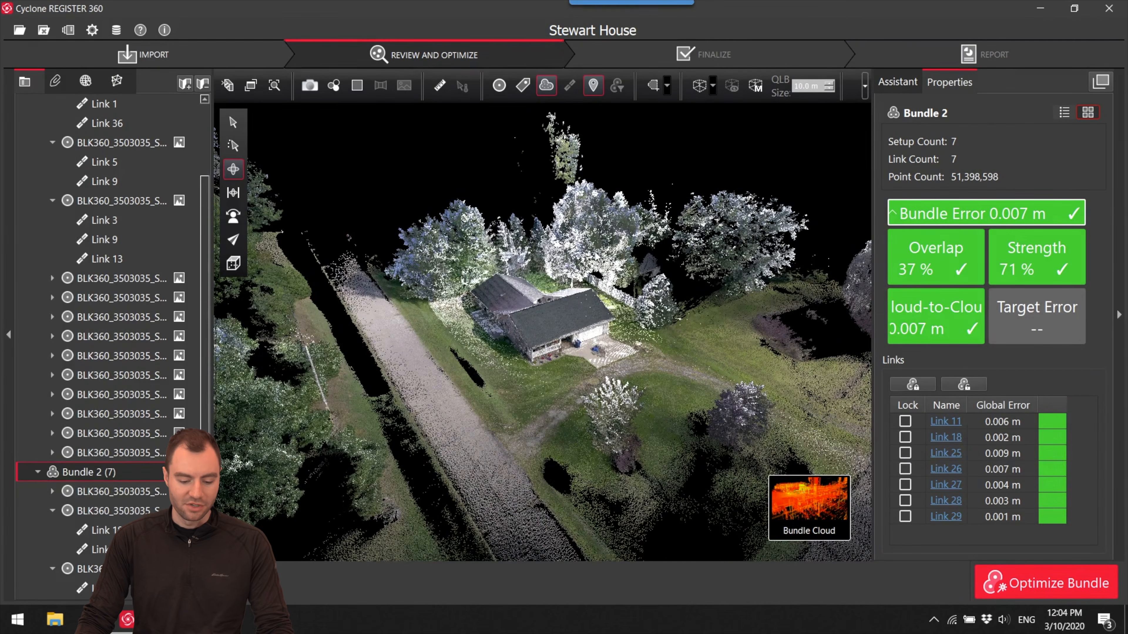
- Turn on a limit box around Bundle 2, crop out the road side and lower its top through the treetops
click(701, 86)
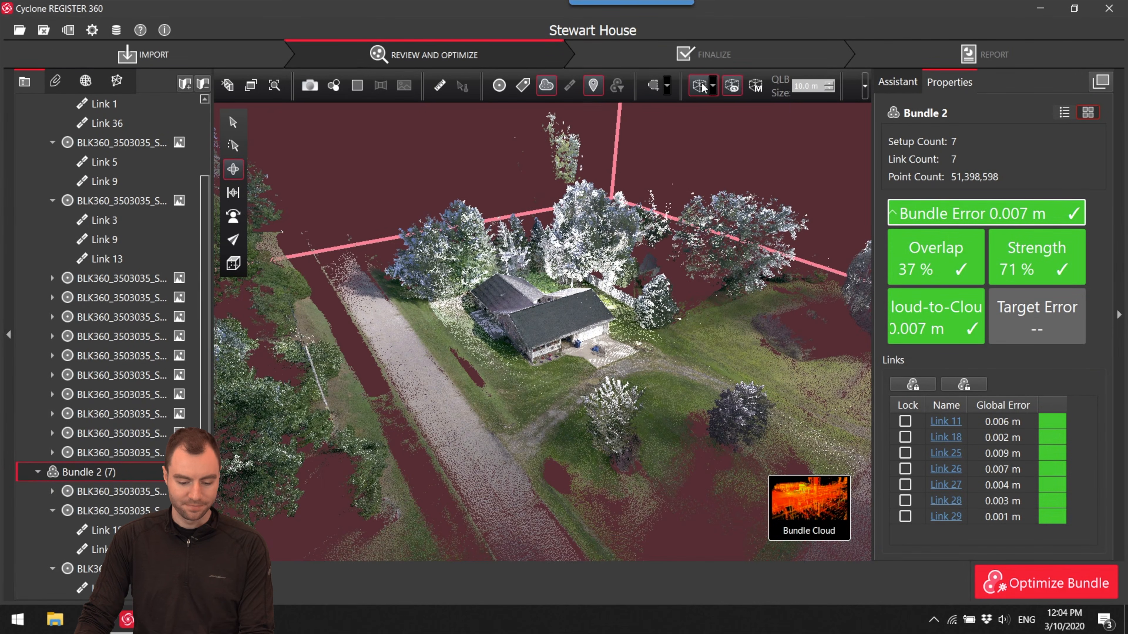
drag(735, 336, 566, 269)
drag(346, 285, 549, 270)
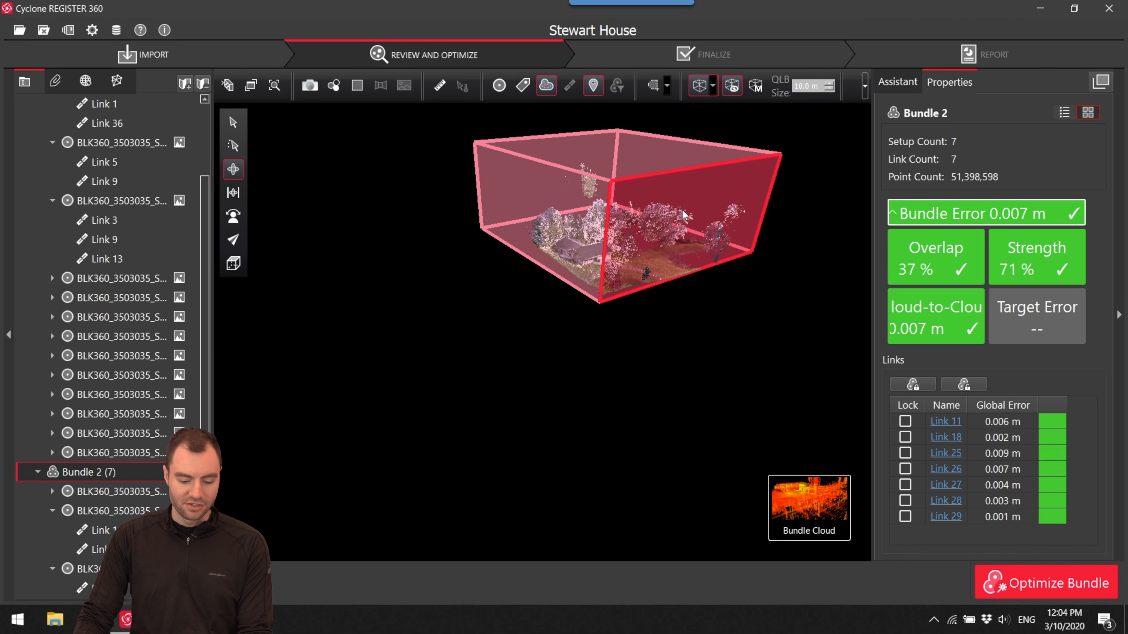
scroll(633, 185, up, 5)
drag(633, 185, 728, 262)
middle_drag(694, 297, 617, 235)
scroll(677, 277, up, 4)
scroll(725, 234, down, 3)
key(shift)
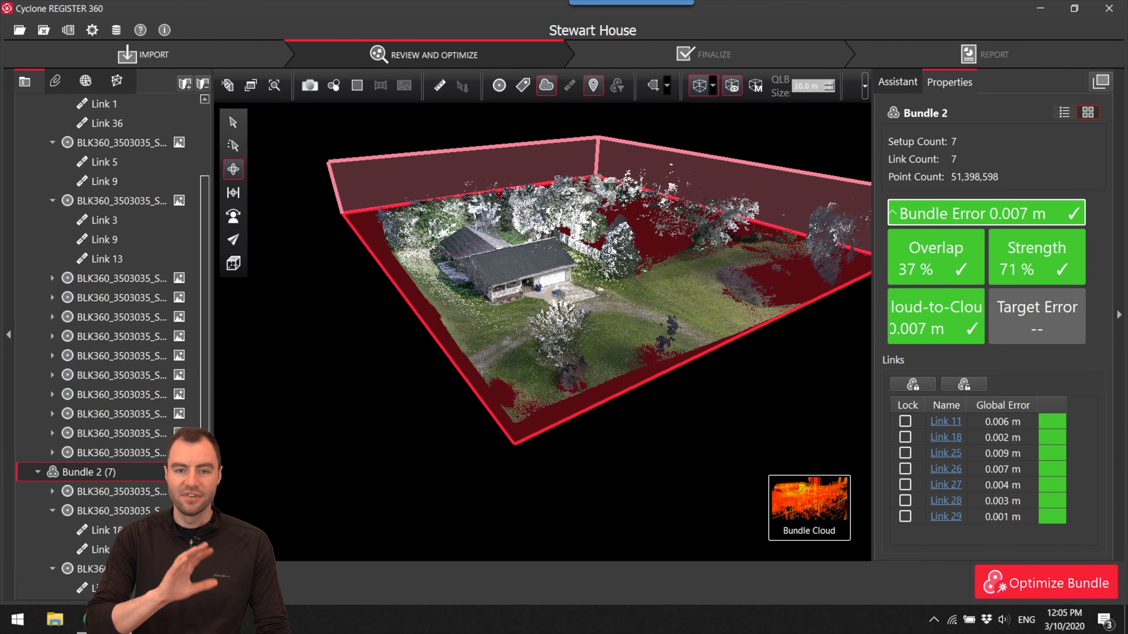
- Raise the limit box's floor slightly and pull its rear and garage-side faces in closer to the house
shift+drag(624, 292, 630, 283)
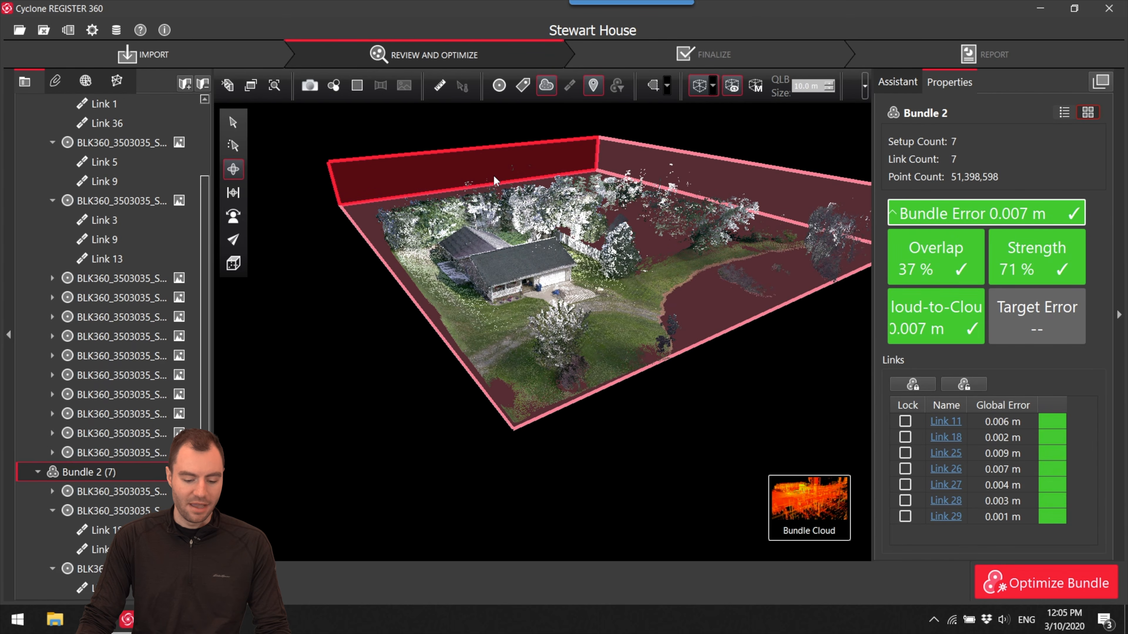
drag(490, 176, 580, 247)
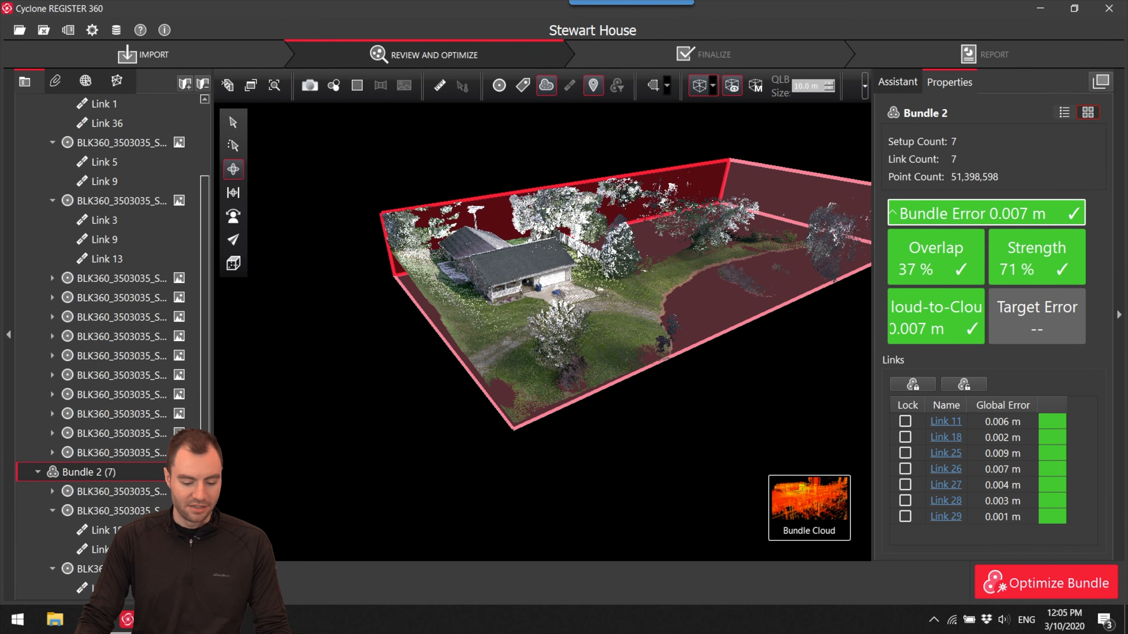
drag(788, 205, 561, 263)
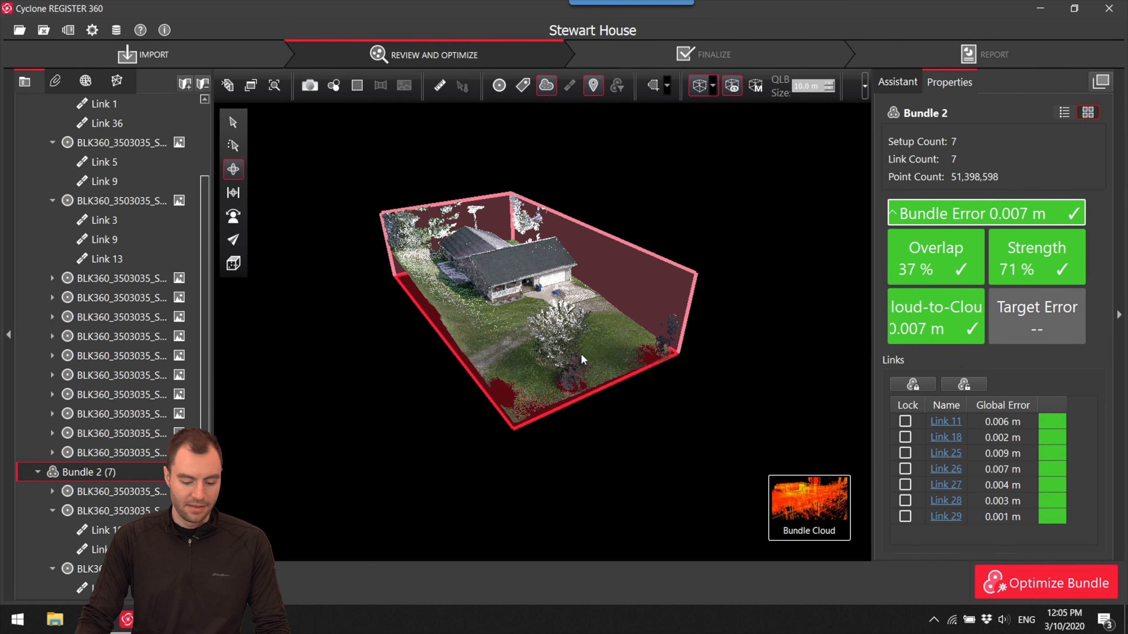
- Tighten the limit box around the house and lower its top below the roof to expose the exterior wall outline
scroll(566, 349, up, 3)
drag(581, 234, 591, 296)
drag(606, 444, 538, 387)
drag(408, 358, 481, 351)
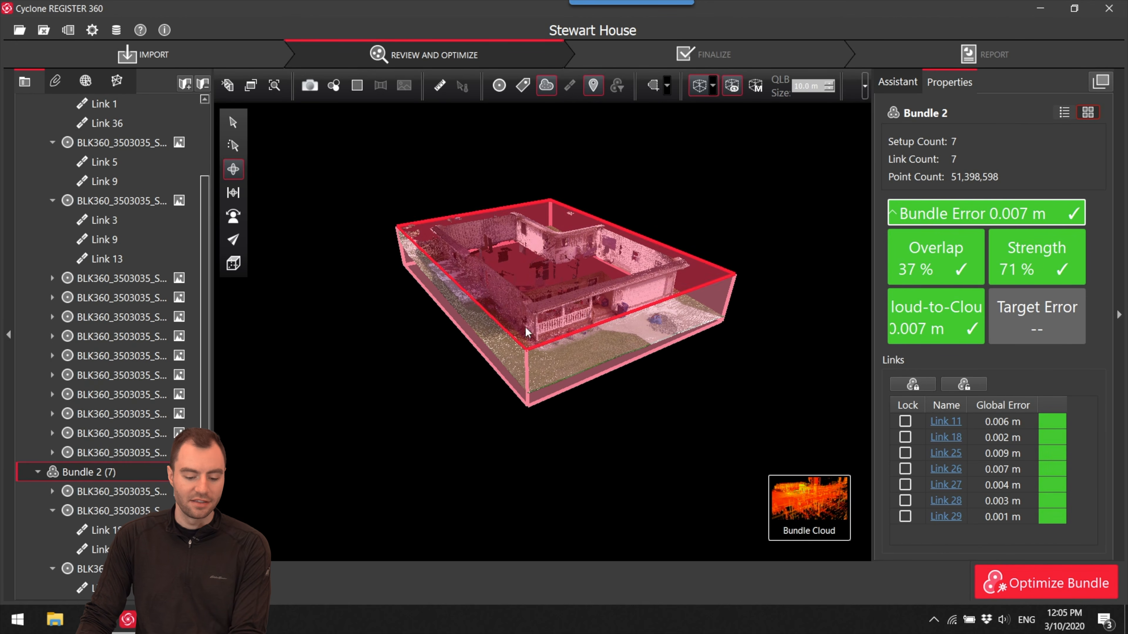
- Hide the limit box outline while keeping the crop, and examine the sliced exterior walls from several sides
click(732, 87)
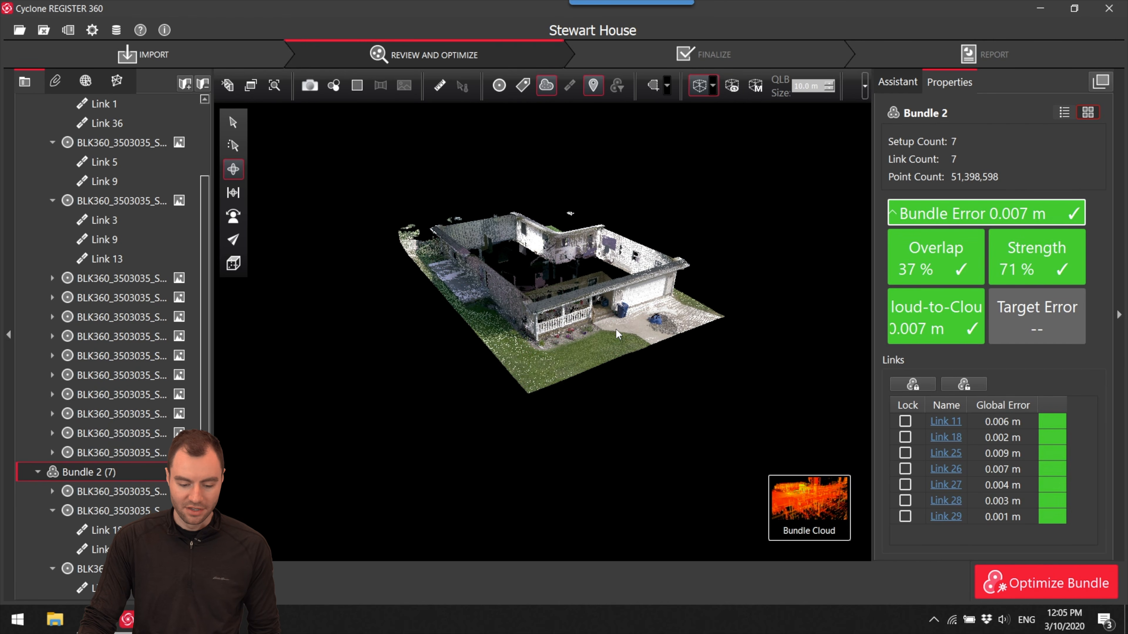
drag(555, 308, 578, 346)
scroll(578, 304, up, 5)
right_drag(579, 302, 592, 317)
drag(598, 369, 620, 341)
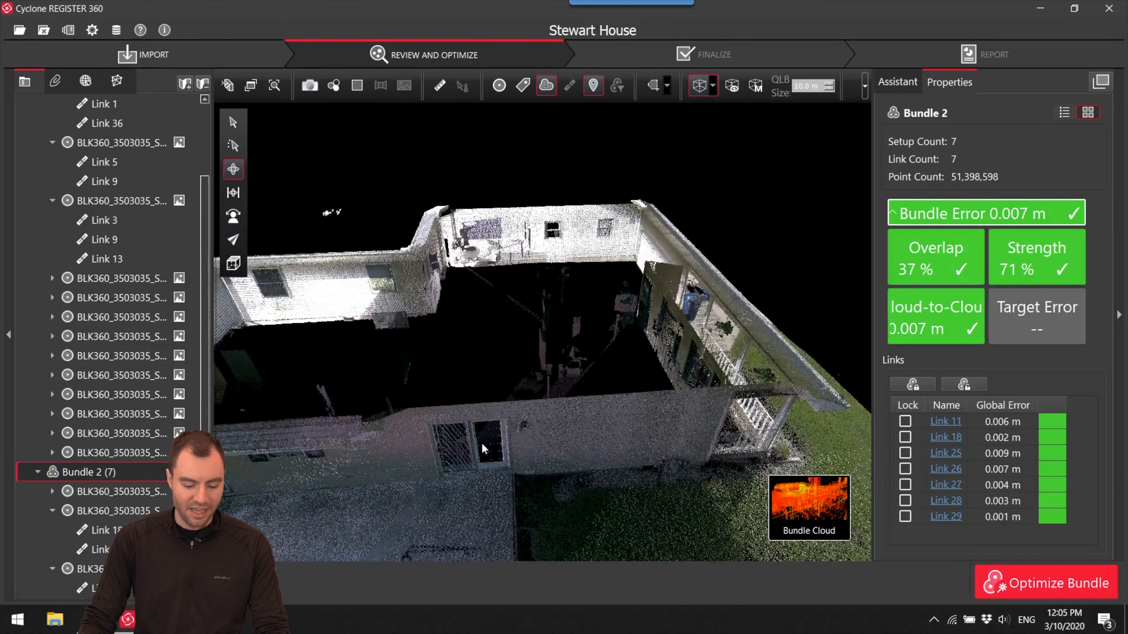
- Color the cropped exterior cloud with the Hue/Intensity Map and check the walls from above
drag(675, 388, 352, 107)
click(336, 85)
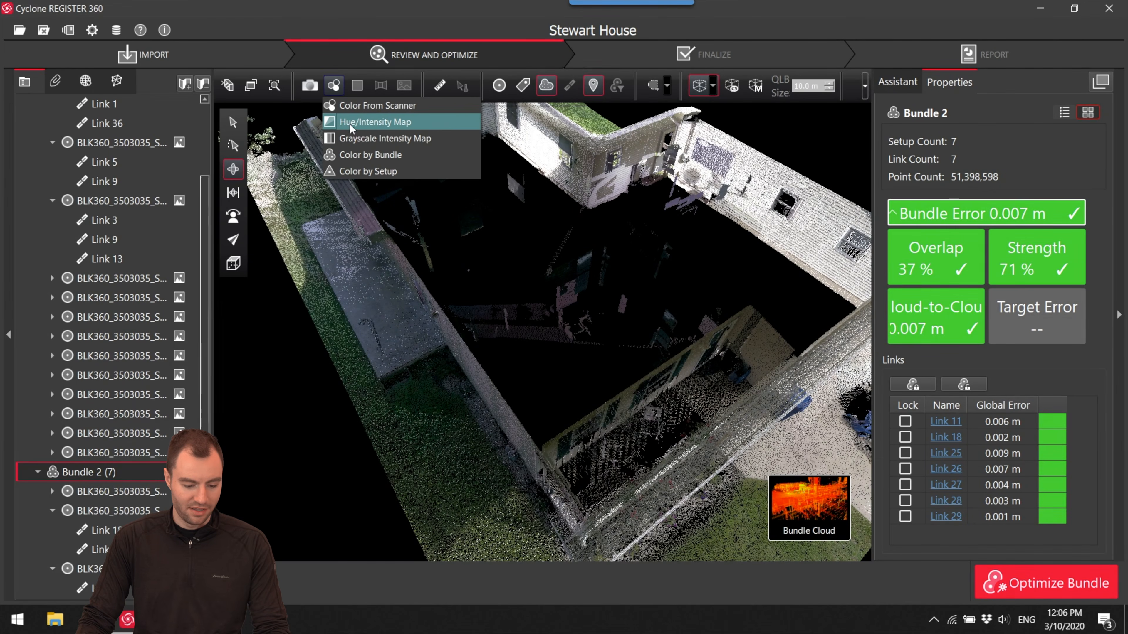
click(367, 123)
drag(409, 136, 424, 217)
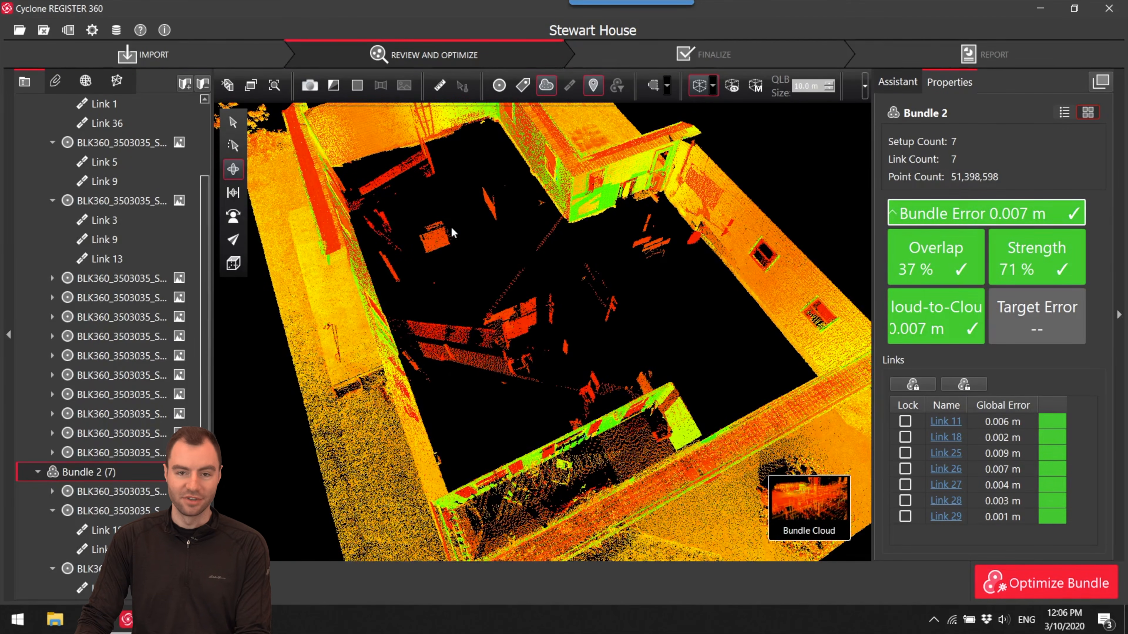
right_drag(451, 227, 526, 270)
- Preview the Grayscale Intensity Map on the exterior cloud and restore the Hue/Intensity Map
click(333, 86)
click(351, 136)
drag(351, 134, 490, 252)
click(333, 84)
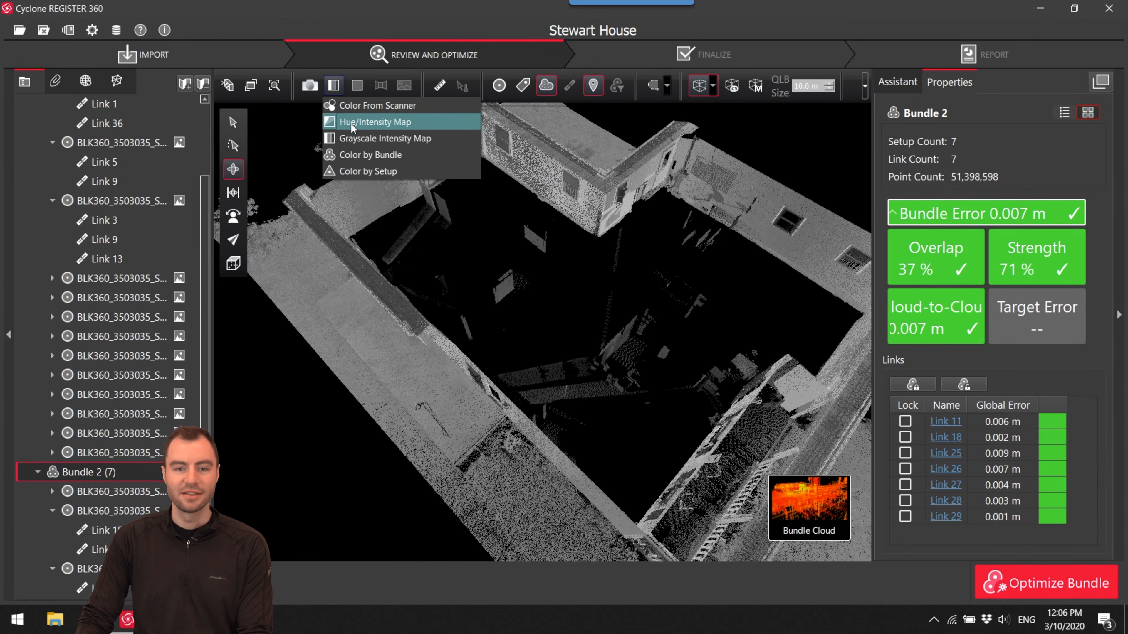
click(351, 125)
drag(612, 308, 640, 355)
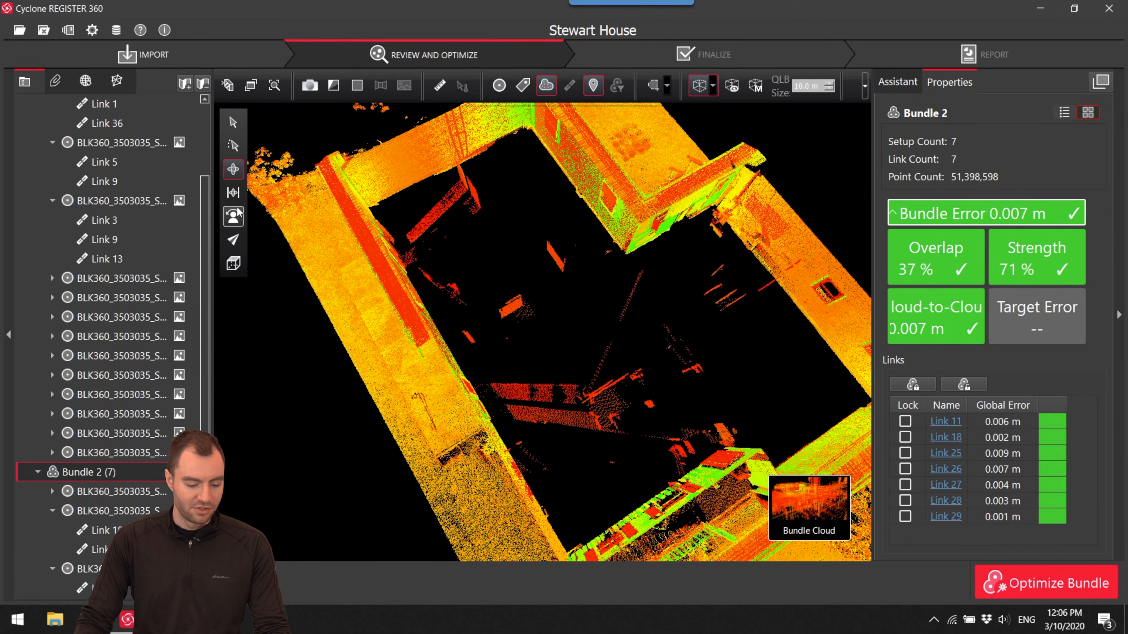
- Set up an orthographic top view of the exterior bundle with the whole house outline in frame
click(233, 192)
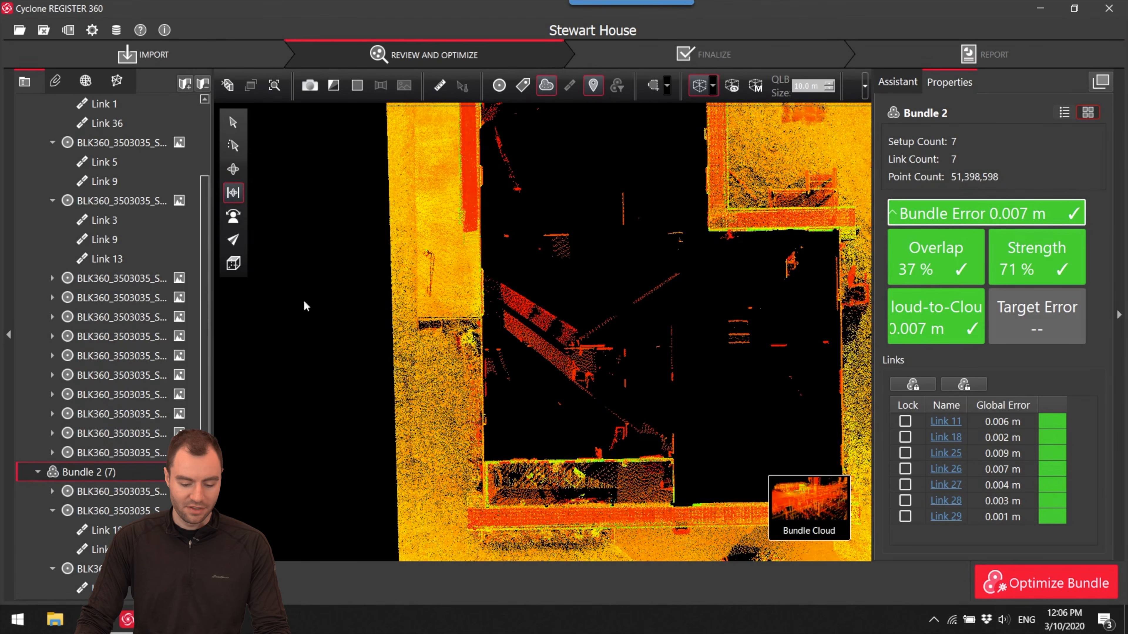
click(232, 264)
click(276, 265)
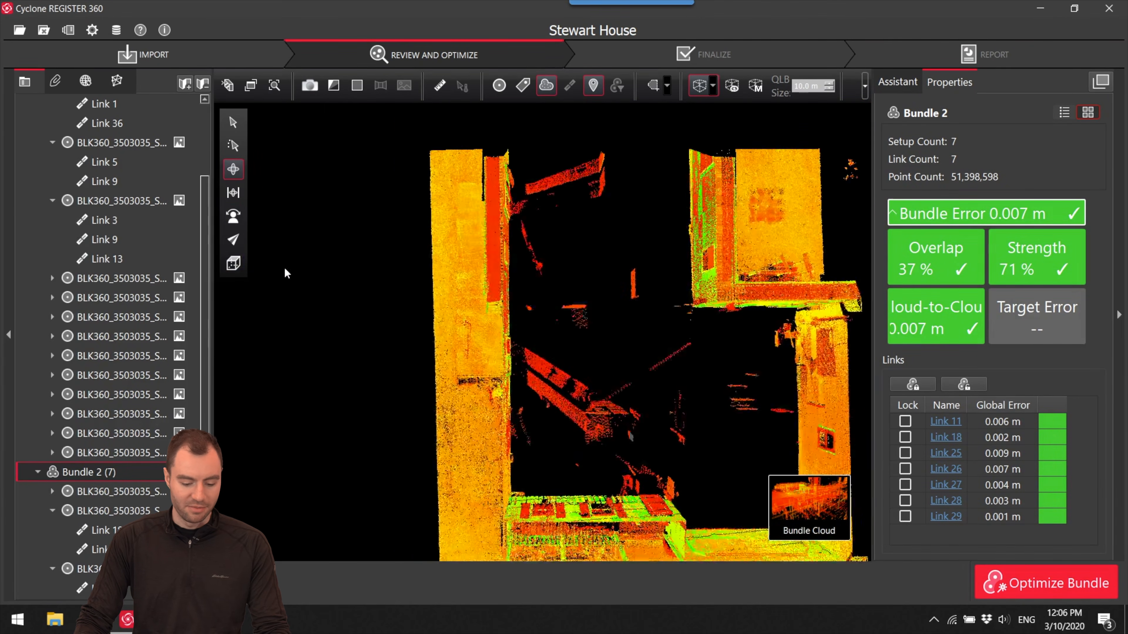
middle_drag(559, 377, 466, 278)
scroll(480, 263, up, 3)
scroll(467, 250, up, 2)
scroll(474, 288, down, 1)
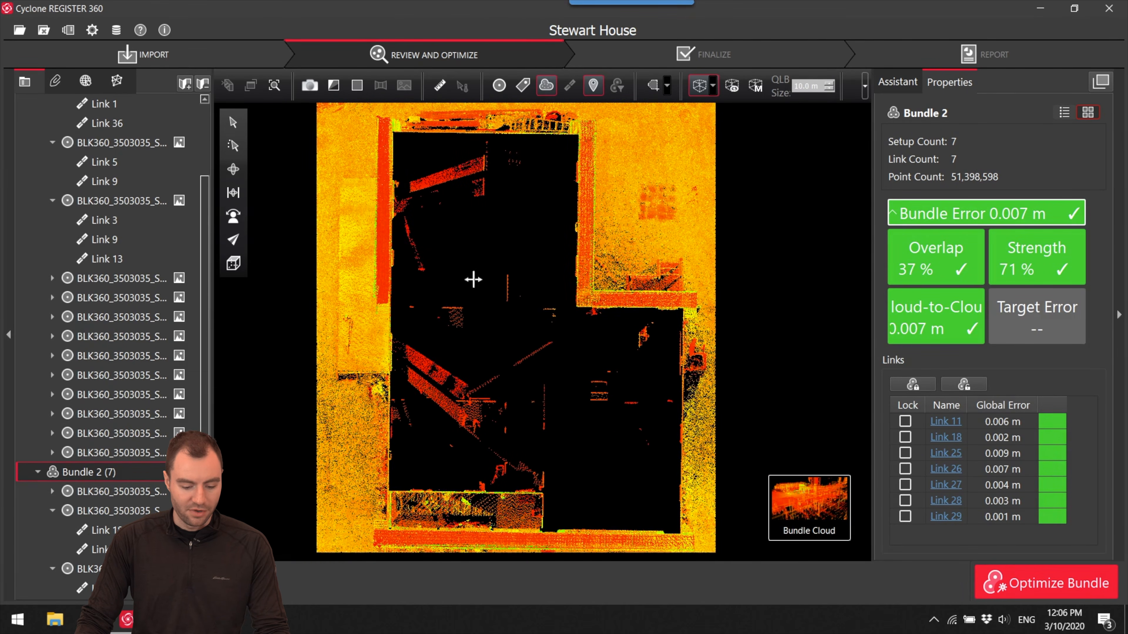
- Fence a polygon just inside the exterior walls, leaving out the front porch, and delete the stray points inside it
click(668, 86)
click(683, 138)
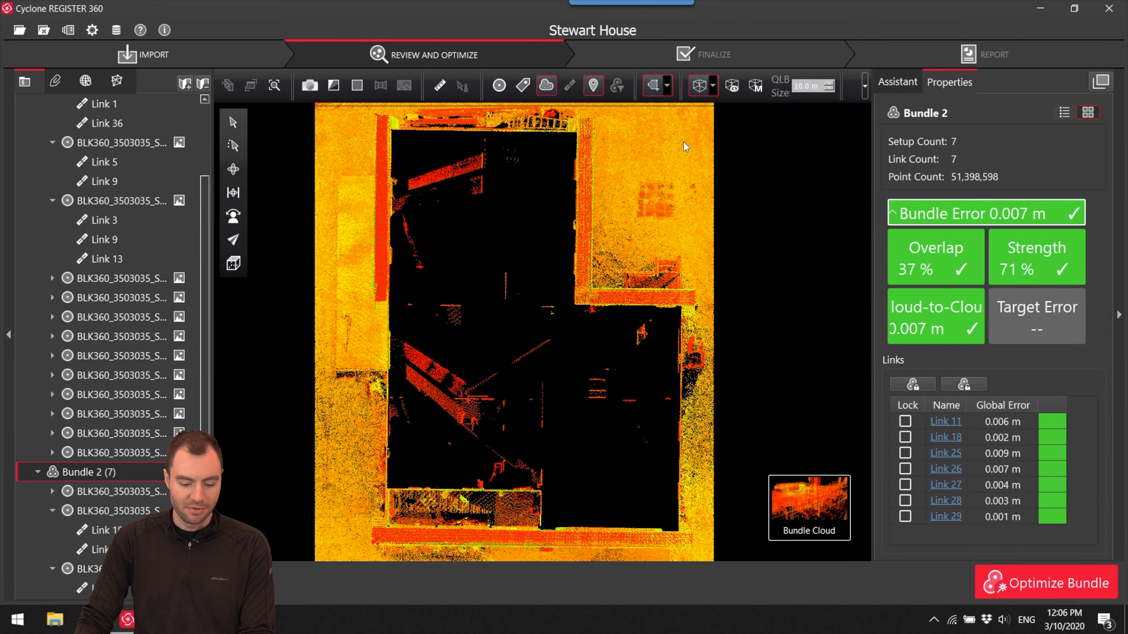
click(395, 132)
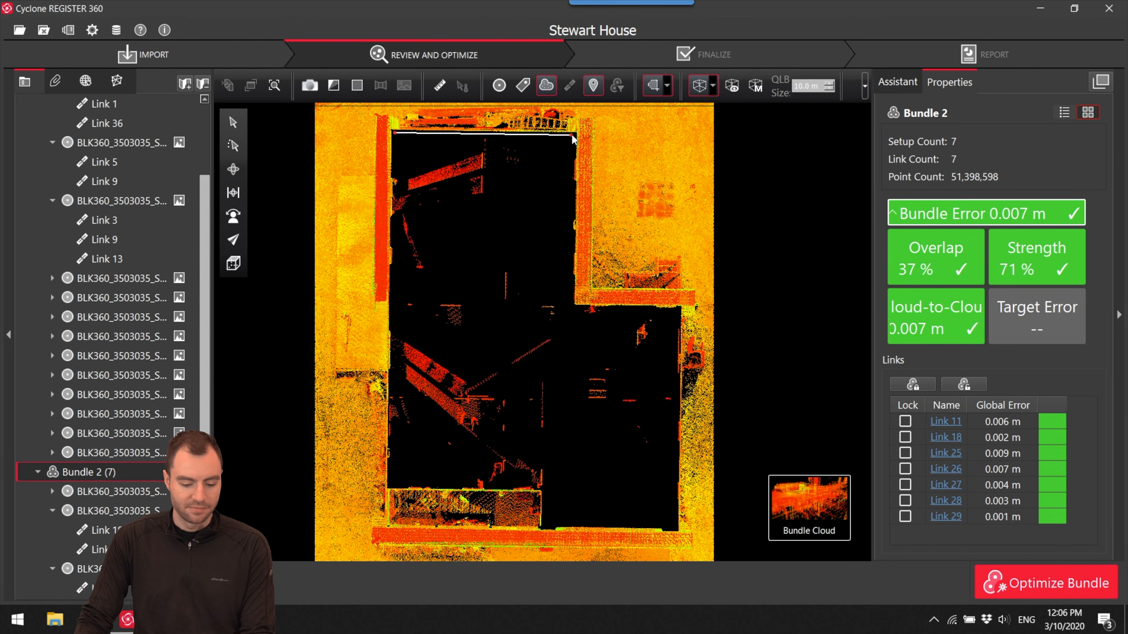
click(571, 309)
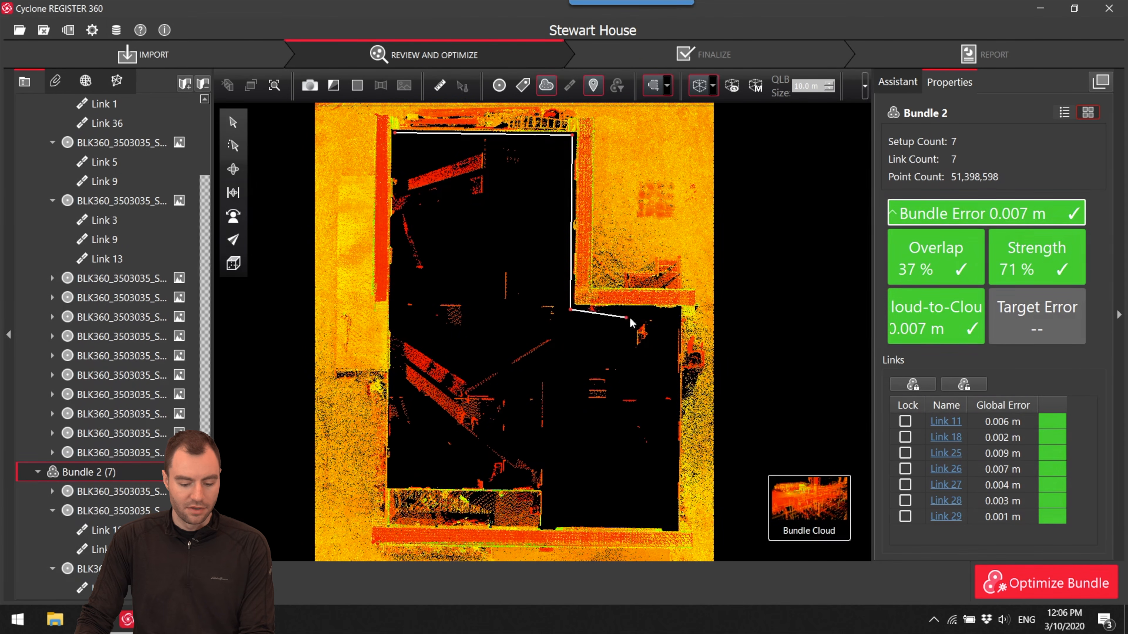
click(676, 308)
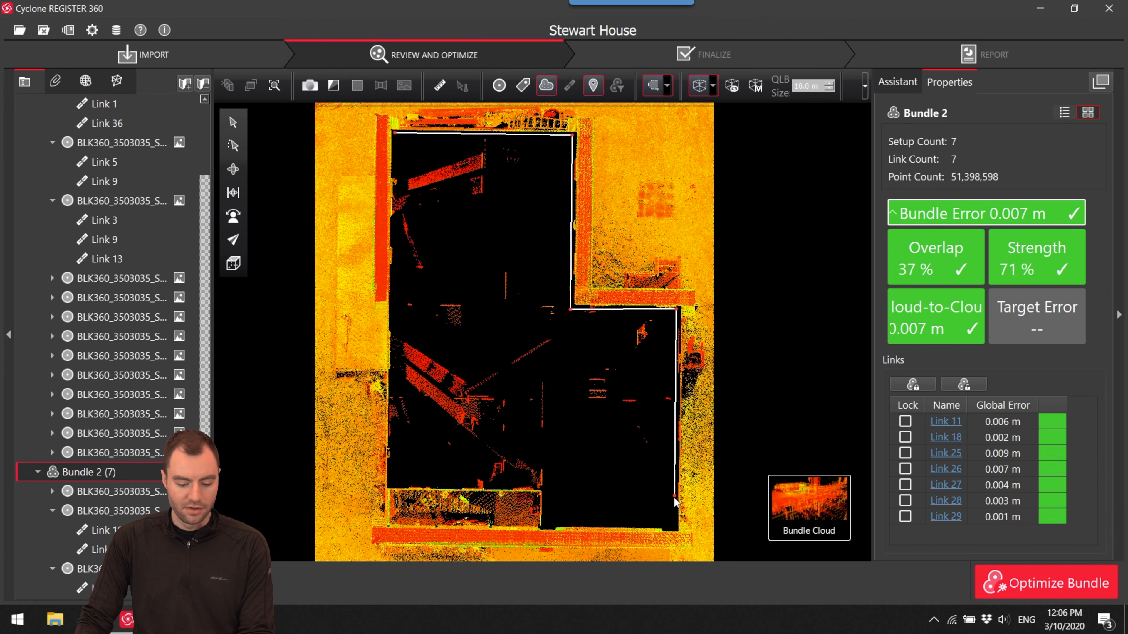
click(673, 519)
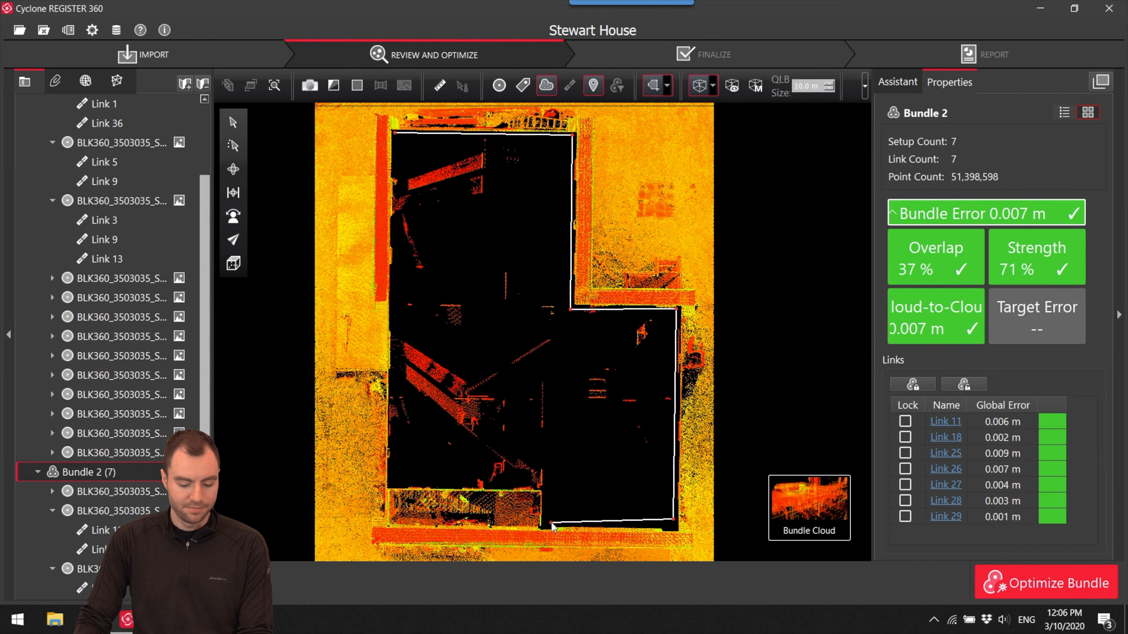
click(546, 486)
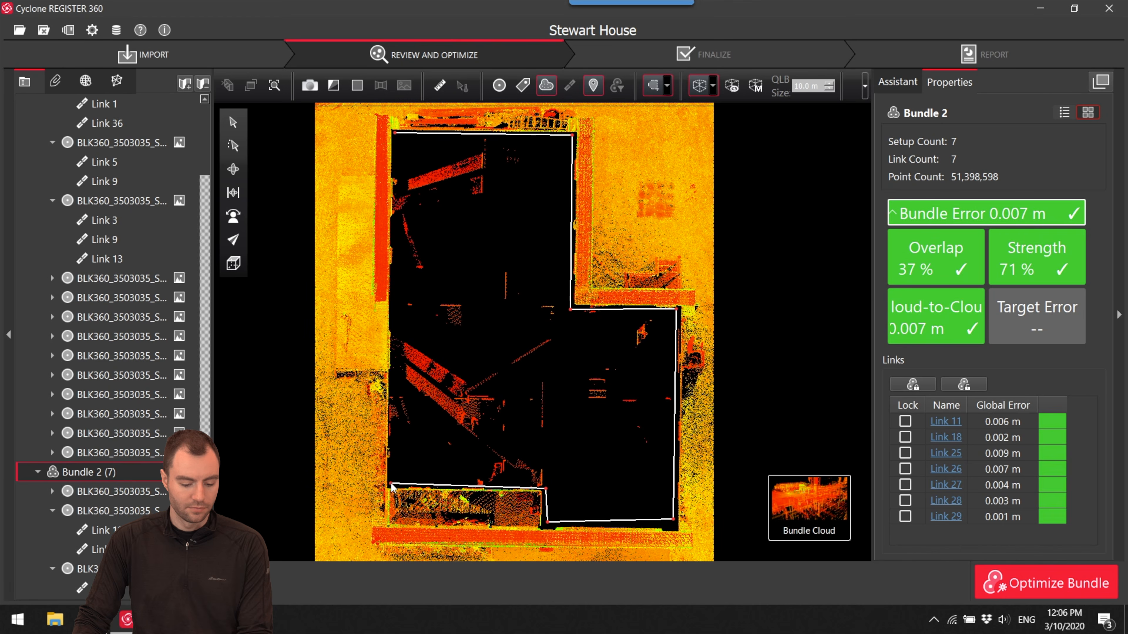
click(394, 135)
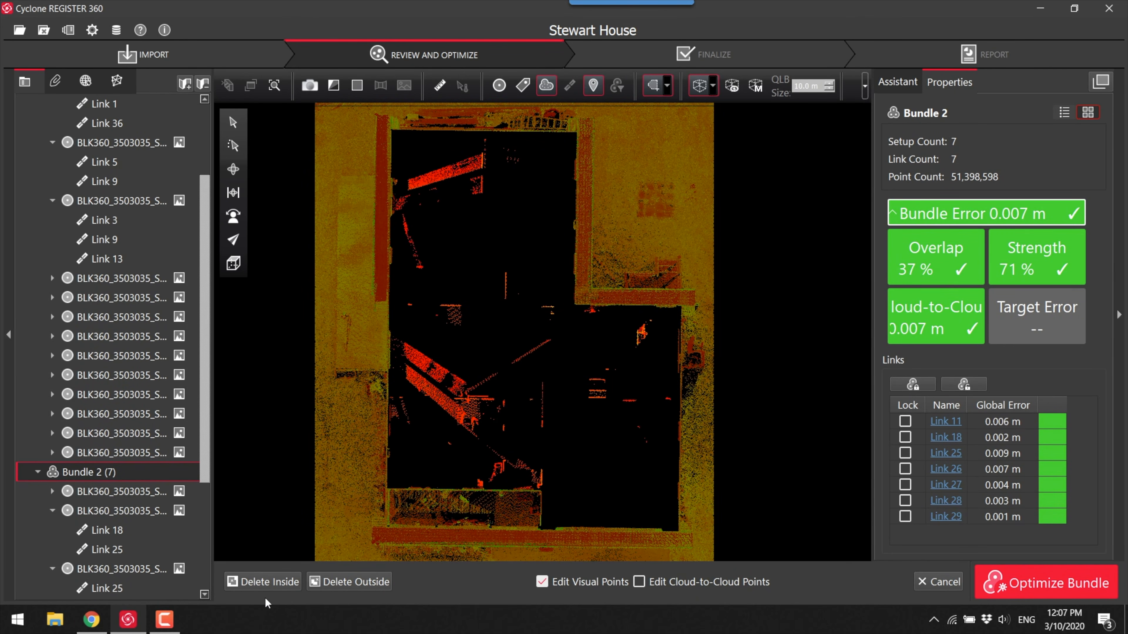
click(271, 579)
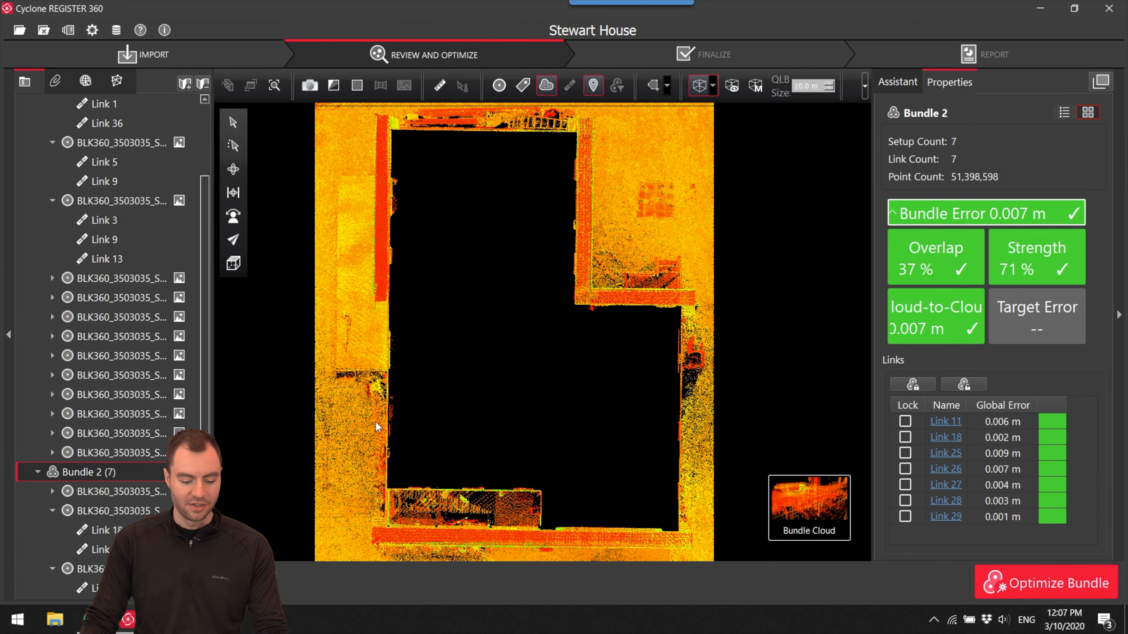
- Examine the emptied exterior shell of Bundle 2 in 3D
click(235, 171)
drag(311, 311, 589, 462)
drag(608, 412, 539, 455)
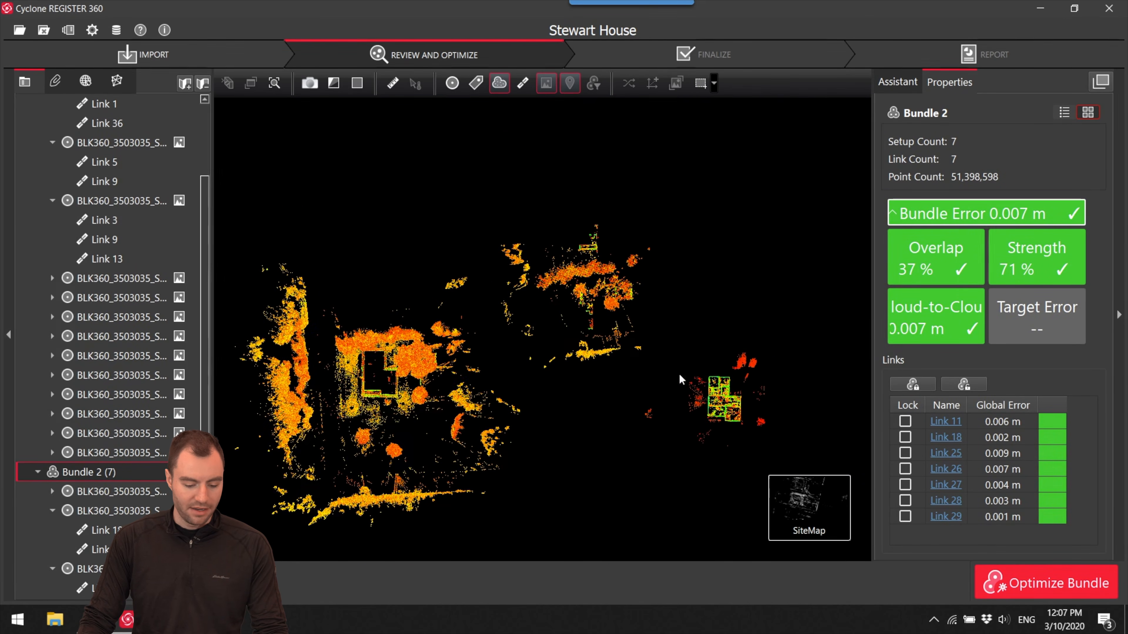
- Return to the SiteMap, display the setup markers and open the bundle cloud of the interior Bundle 1
scroll(681, 378, up, 10)
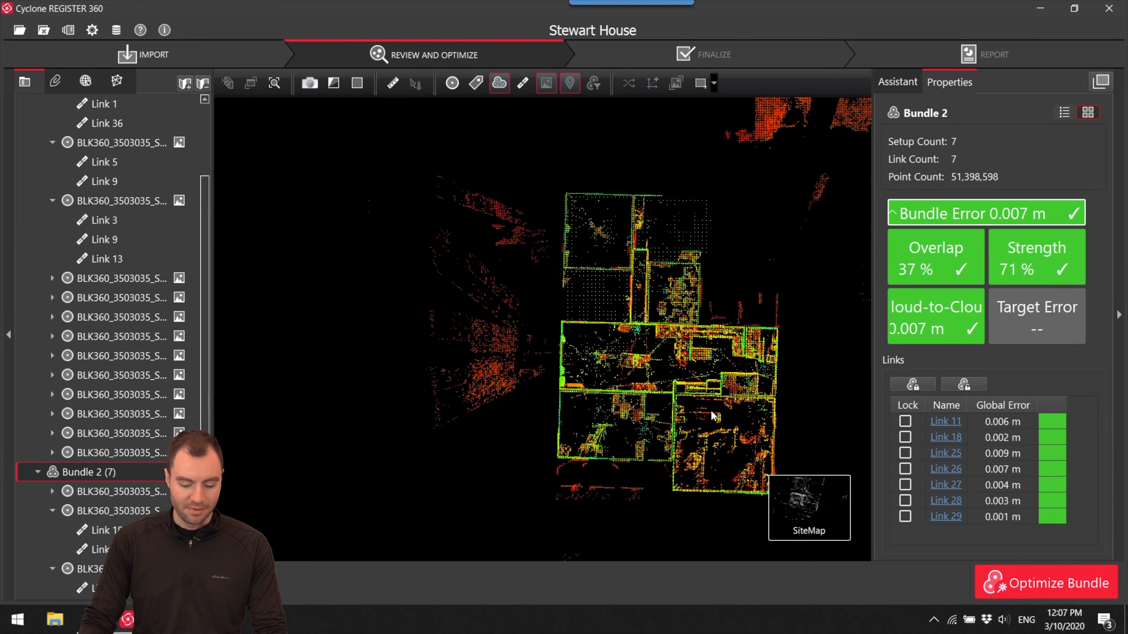
mouse_move(796, 520)
drag(603, 342, 579, 359)
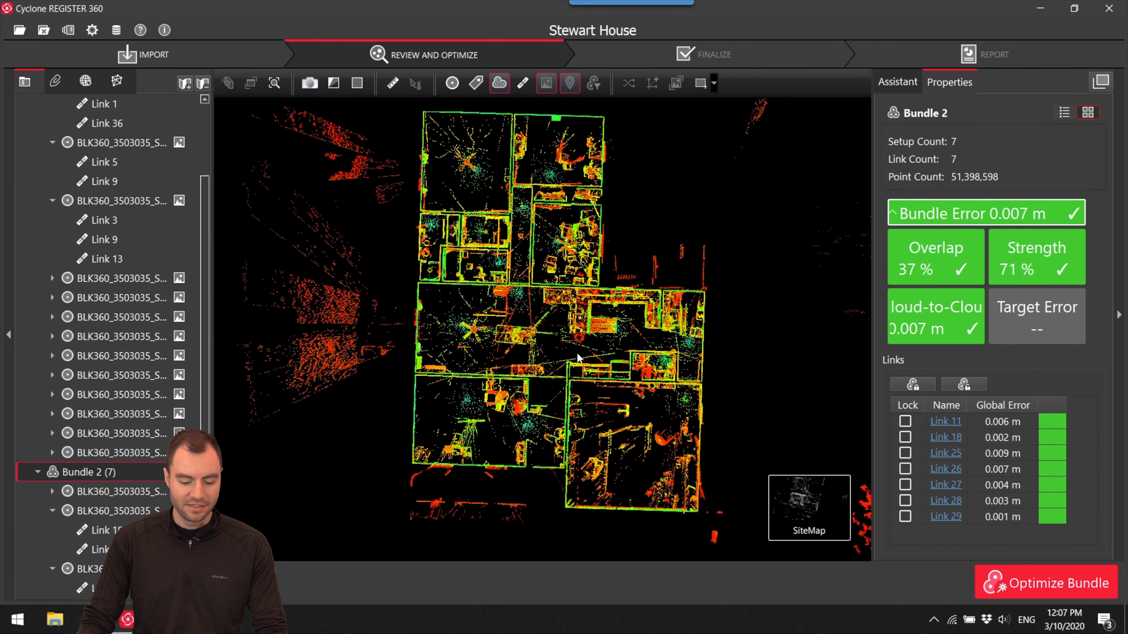
click(452, 83)
drag(518, 293, 782, 489)
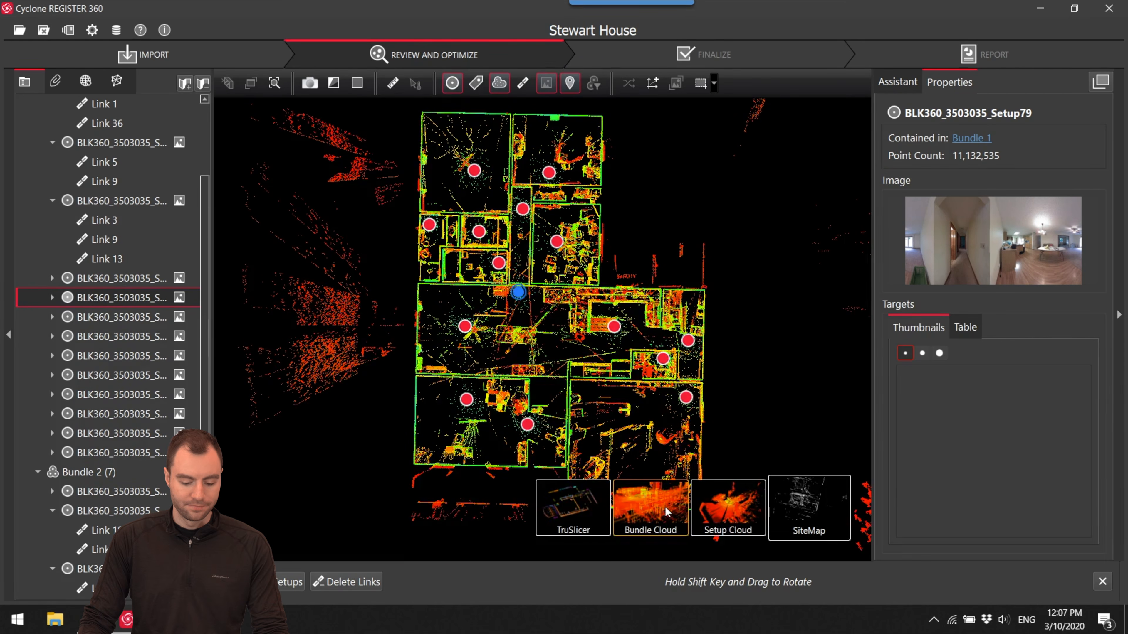
click(650, 509)
drag(555, 389, 546, 302)
scroll(562, 330, up, 4)
scroll(562, 330, down, 5)
scroll(564, 347, down, 3)
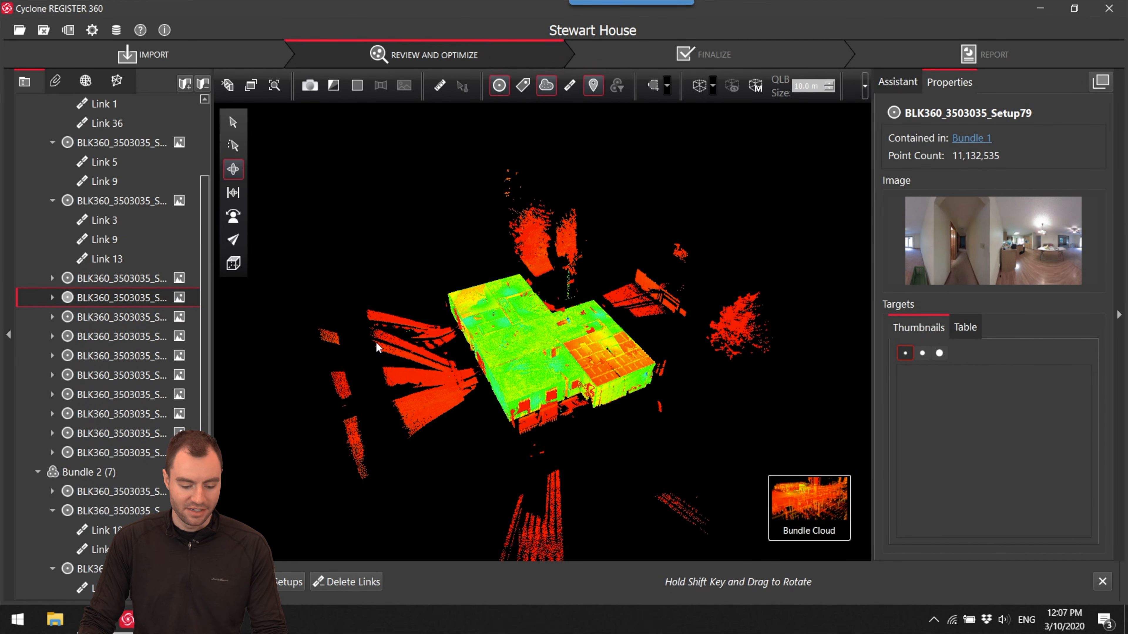
drag(546, 357, 545, 346)
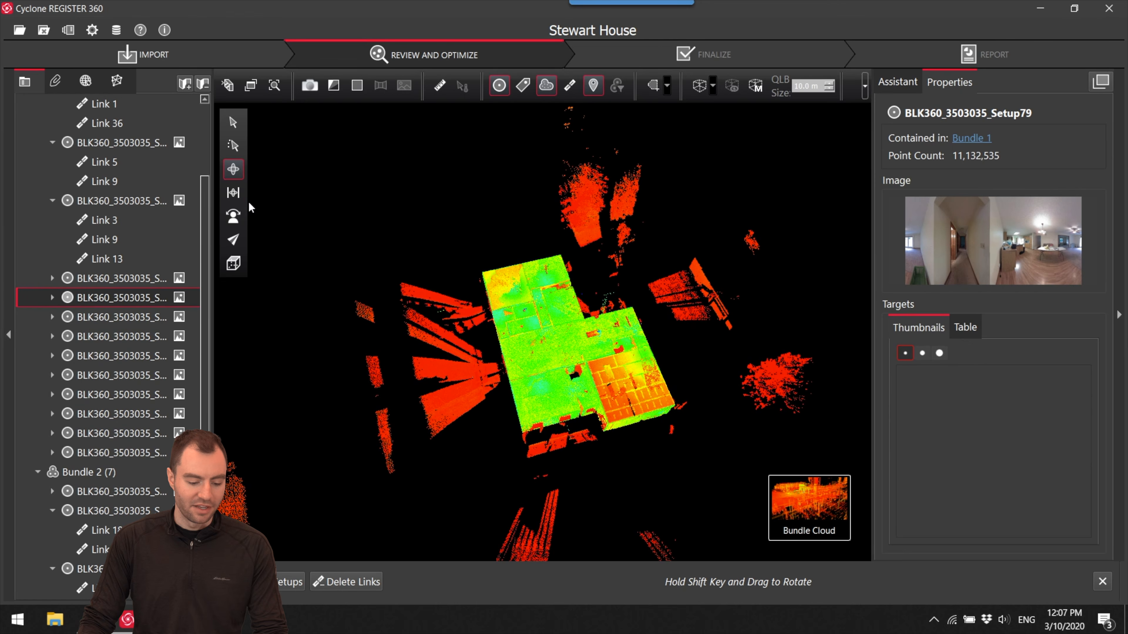
- In an orthographic top view with setup markers hidden, fence the interior along its outer walls and delete all points outside
click(233, 192)
click(236, 263)
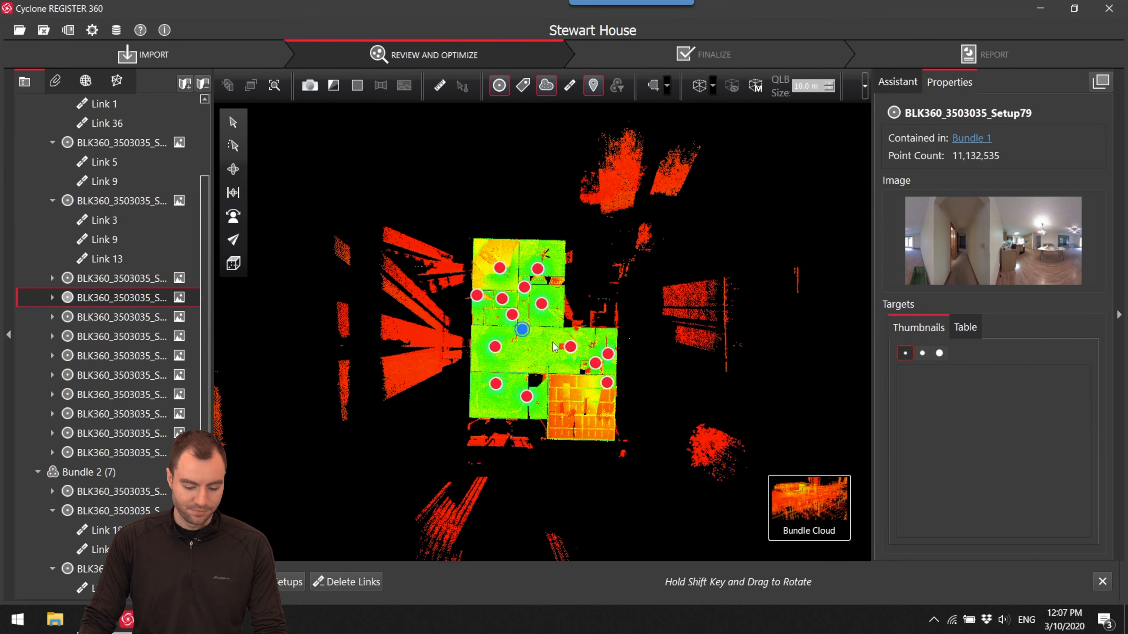
click(500, 85)
drag(472, 225, 494, 237)
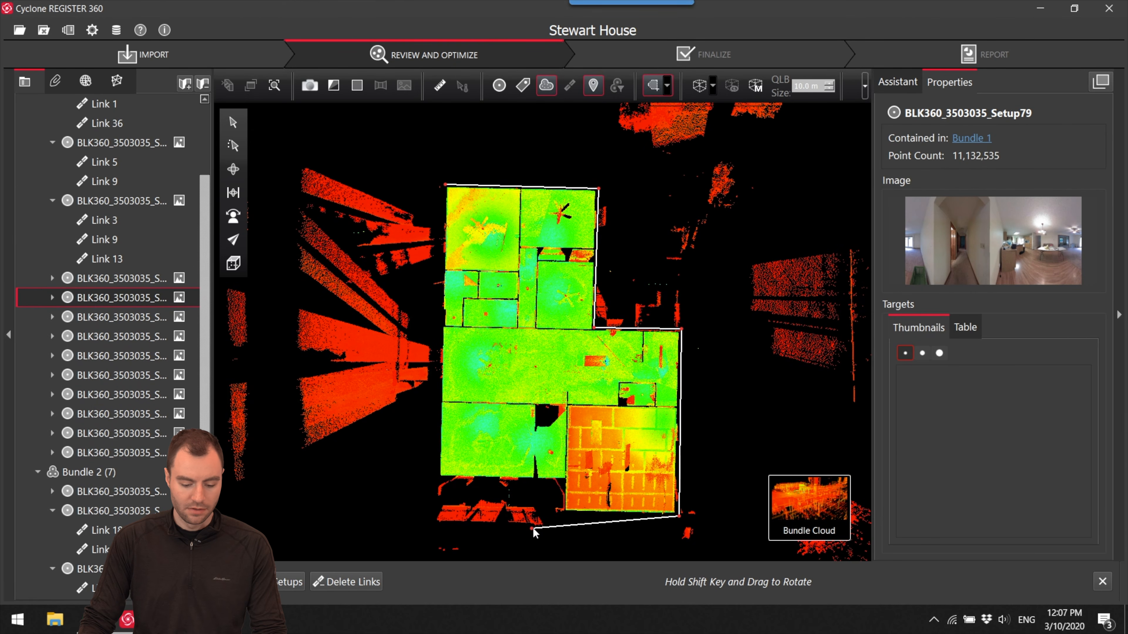
click(563, 513)
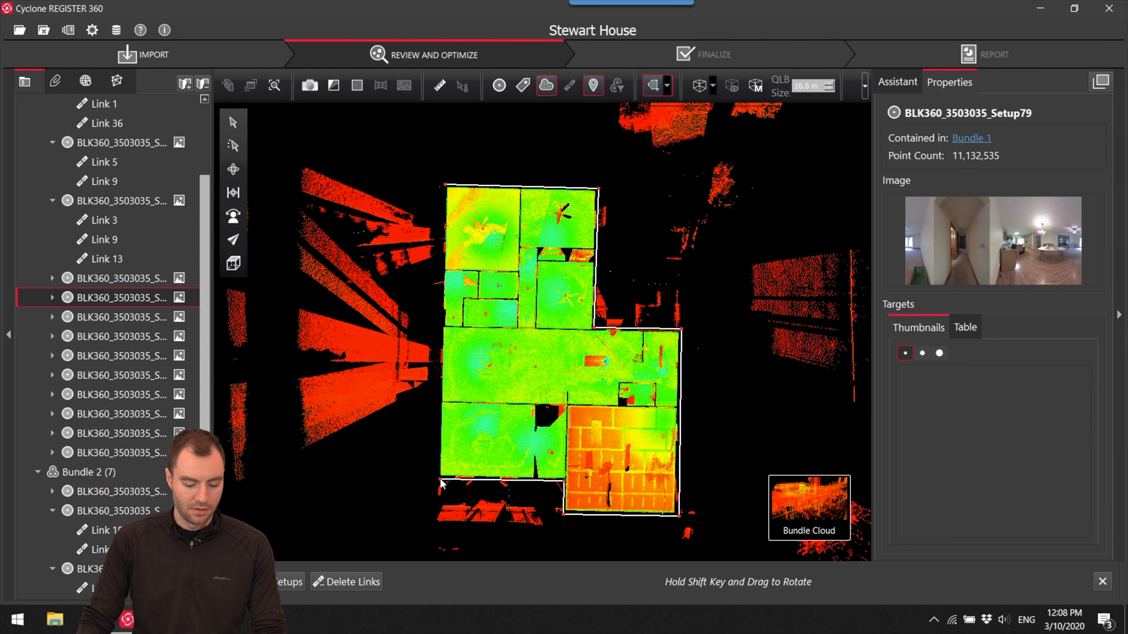
click(448, 186)
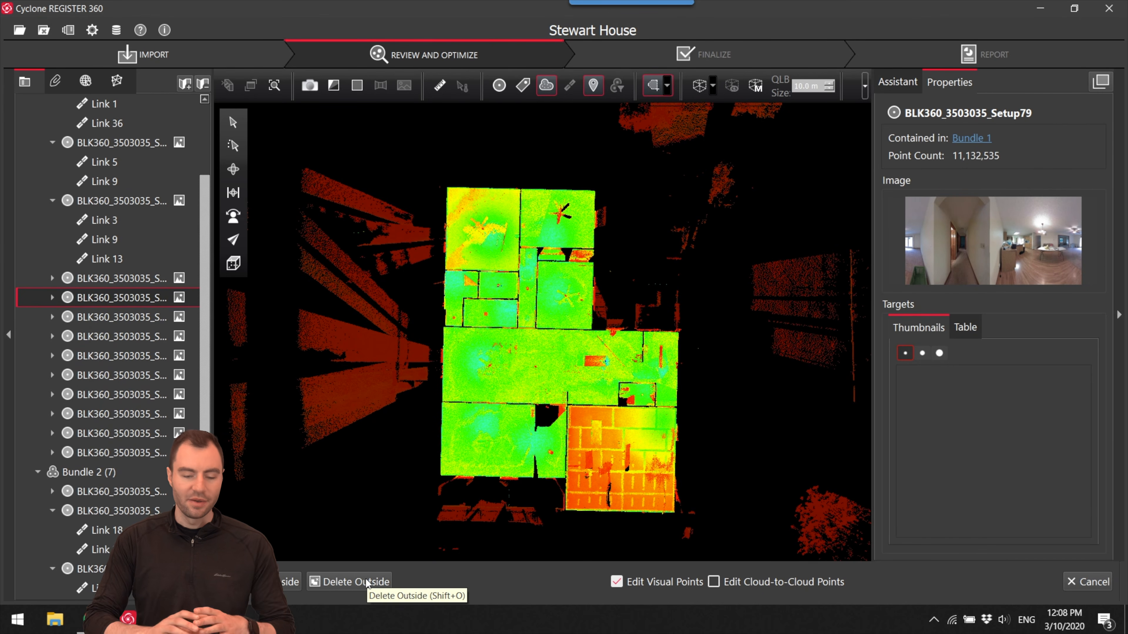
click(336, 582)
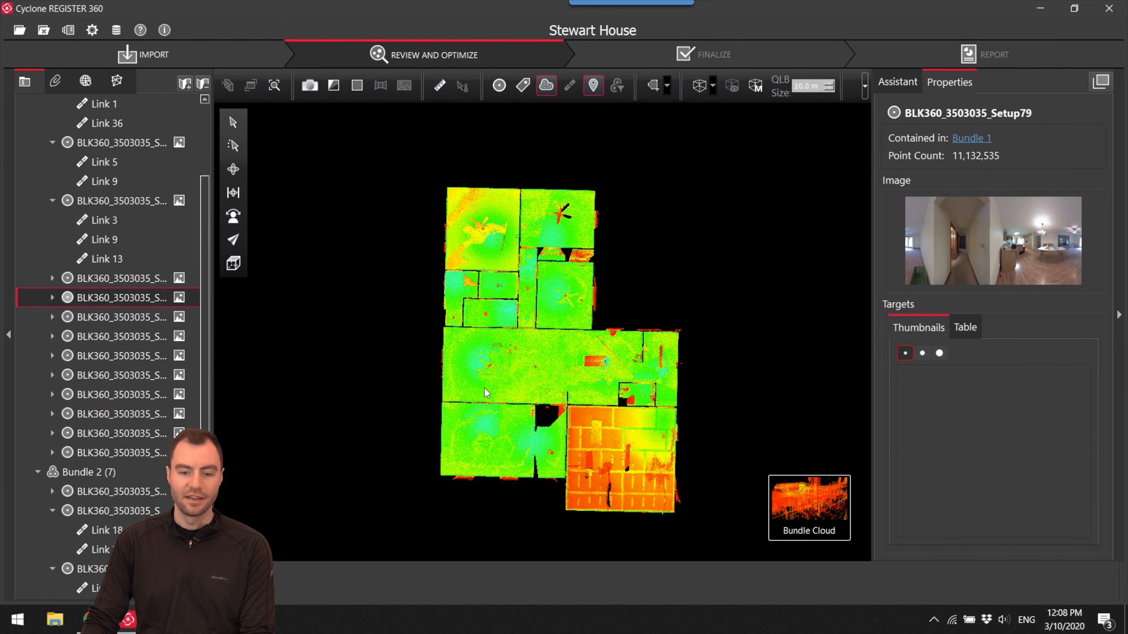
- Examine the trimmed interior bundle from the side for stray points above and below the rooms
mouse_move(786, 498)
click(233, 169)
drag(269, 233, 545, 355)
scroll(681, 377, up, 6)
scroll(577, 382, down, 6)
mouse_move(608, 409)
mouse_down()
mouse_move(477, 381)
mouse_move(611, 407)
mouse_up()
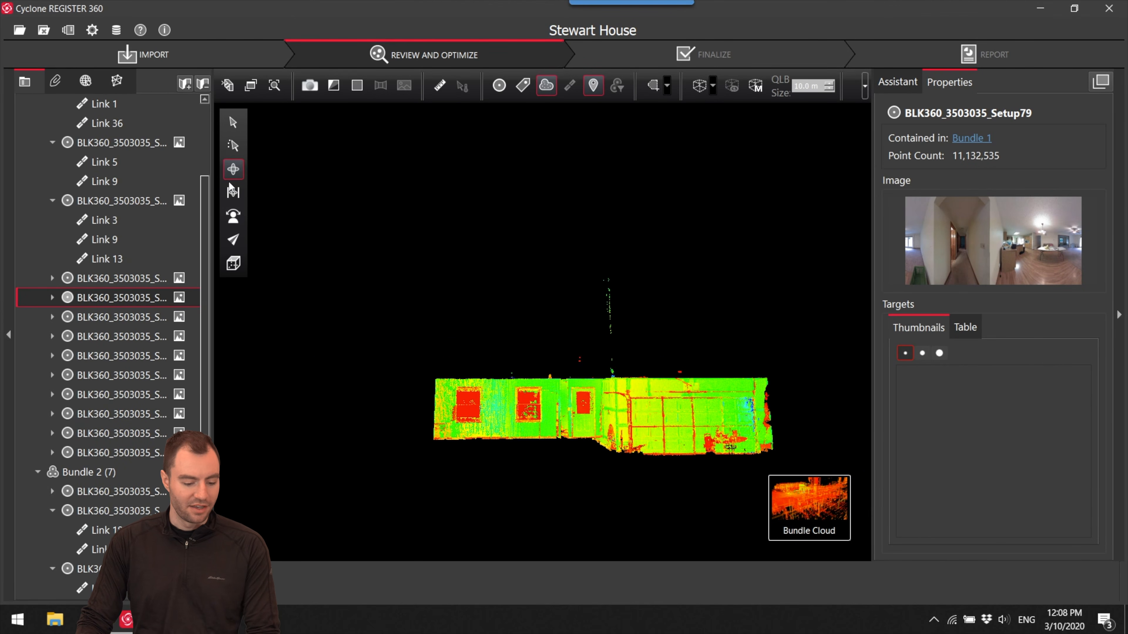
- In the Right view, fence the interior's side profile and delete the stray points above and below it
click(234, 264)
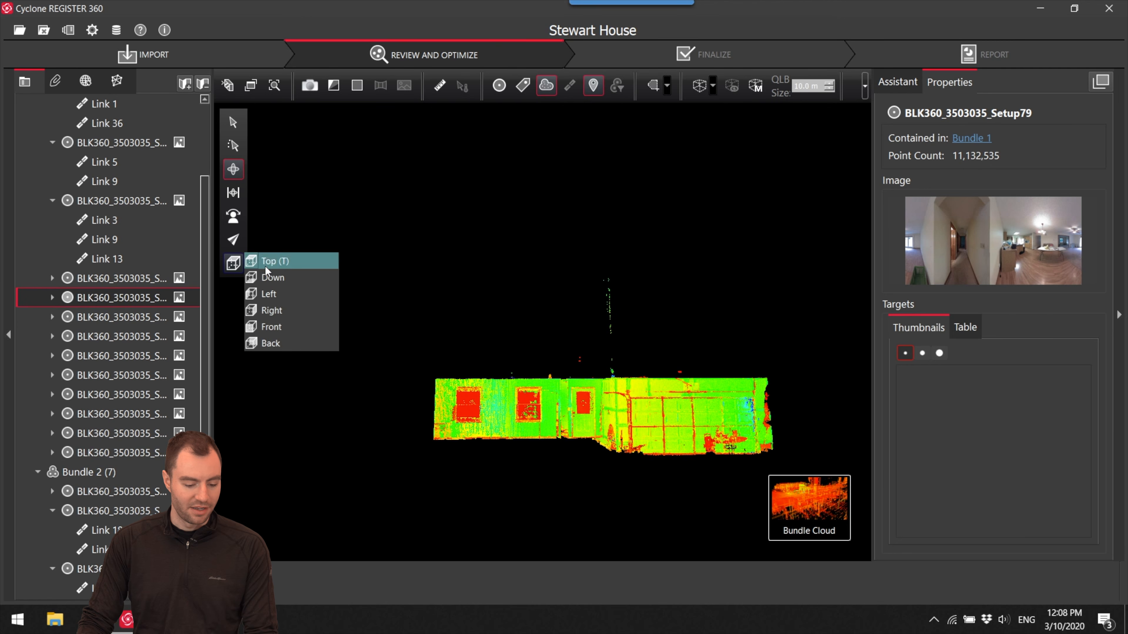
click(273, 311)
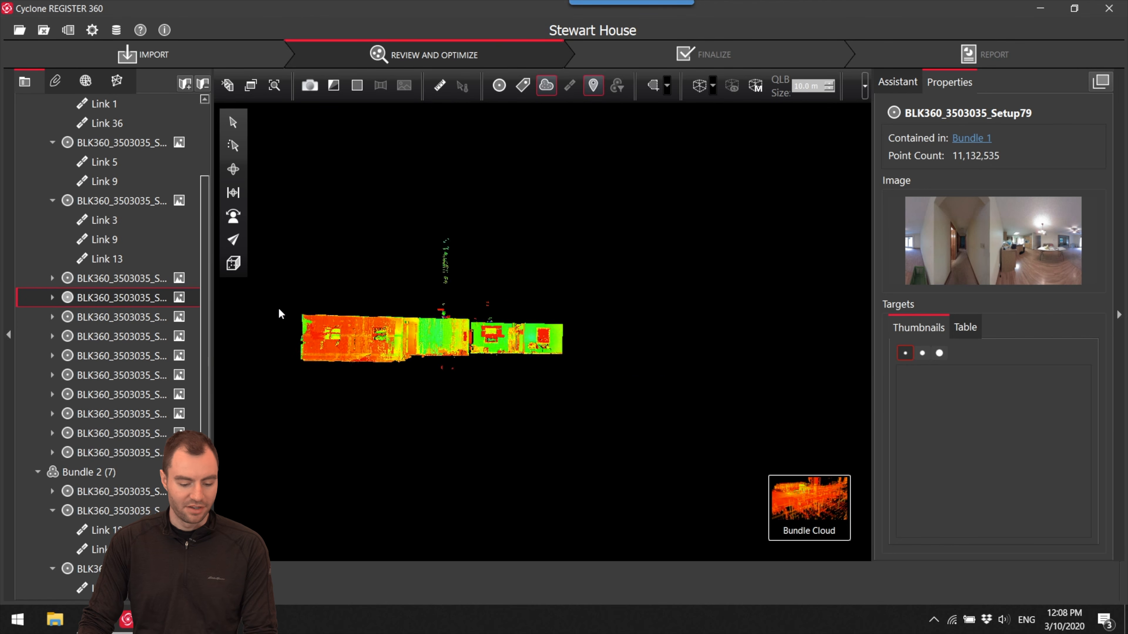
scroll(657, 345, up, 2)
scroll(571, 346, down, 1)
middle_drag(657, 345, 609, 348)
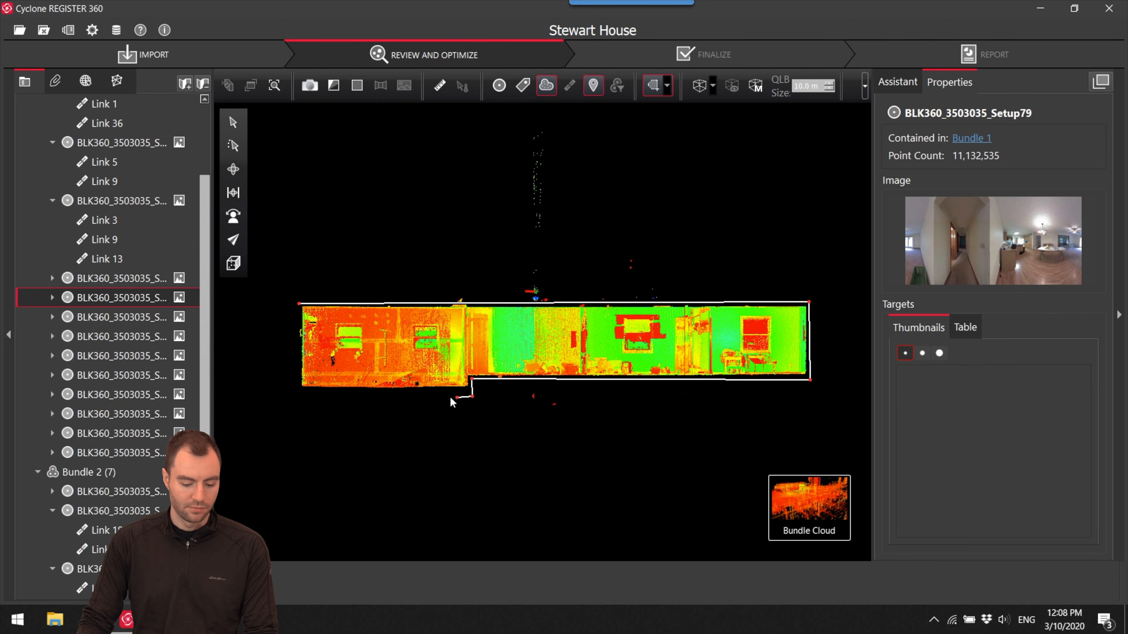
double_click(302, 338)
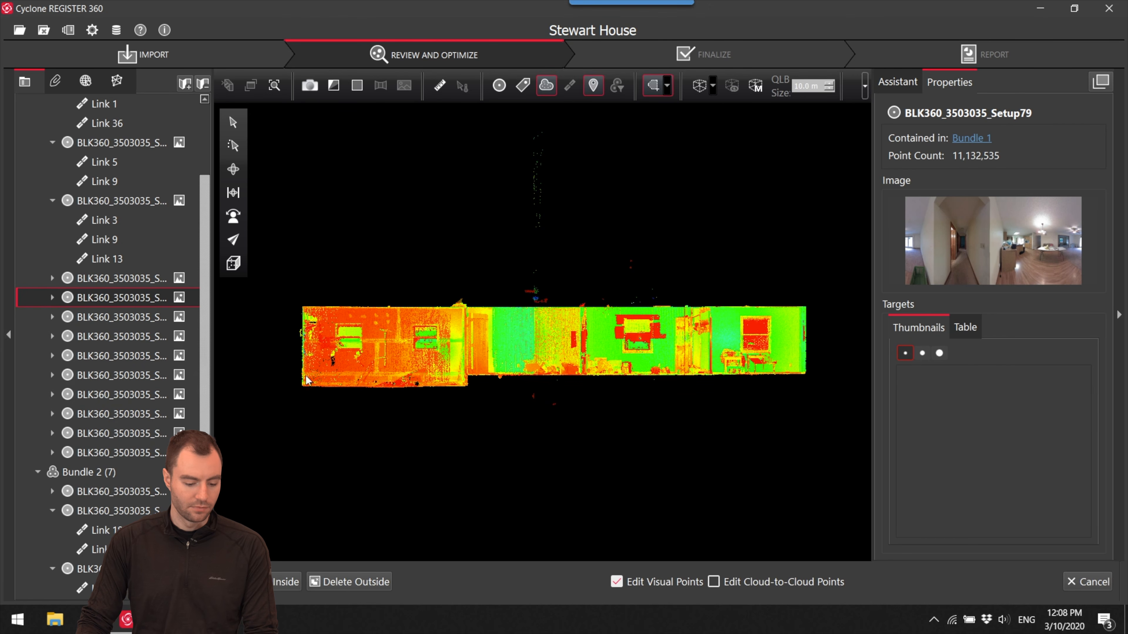
click(380, 579)
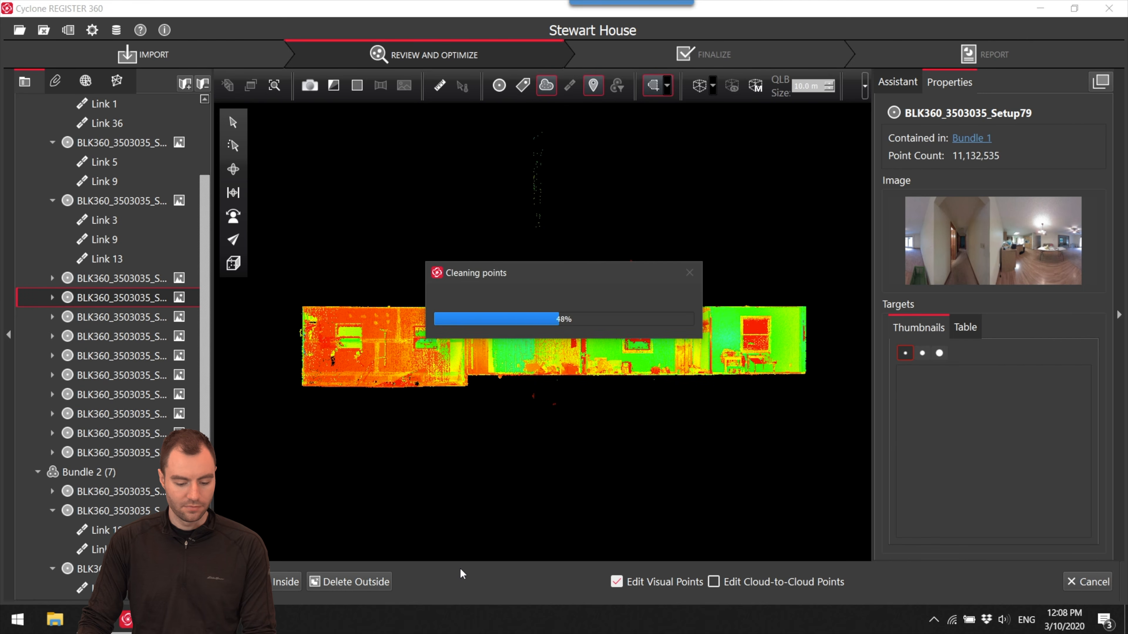
- Examine the cleaned interior bundle up close and return to the SiteMap
drag(590, 329, 490, 314)
scroll(492, 318, up, 10)
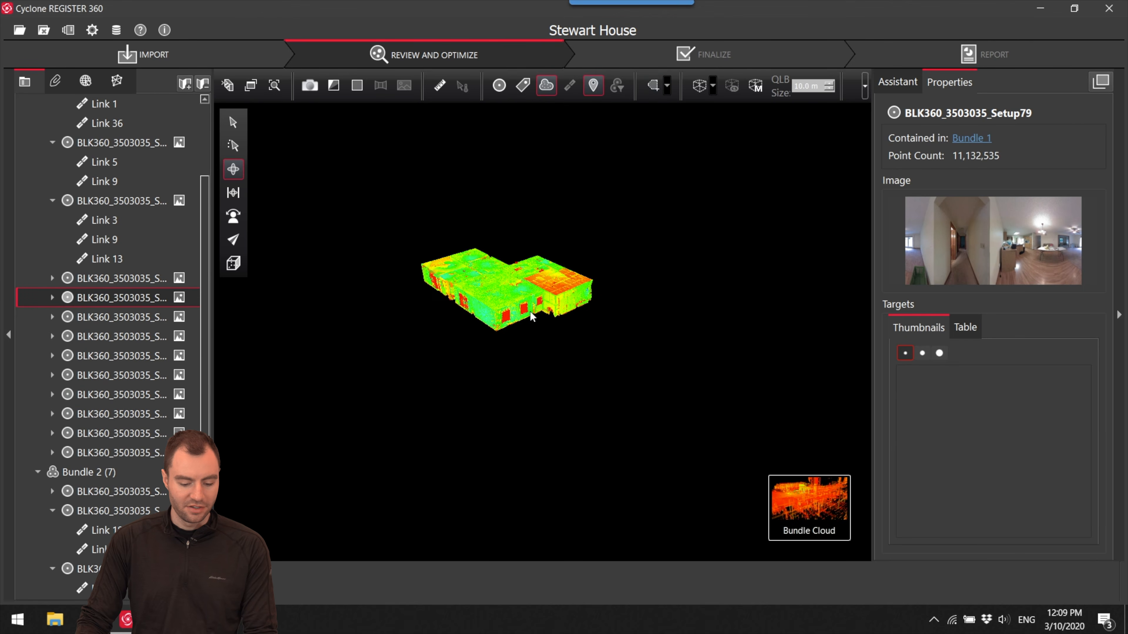
drag(494, 232, 592, 330)
mouse_move(806, 515)
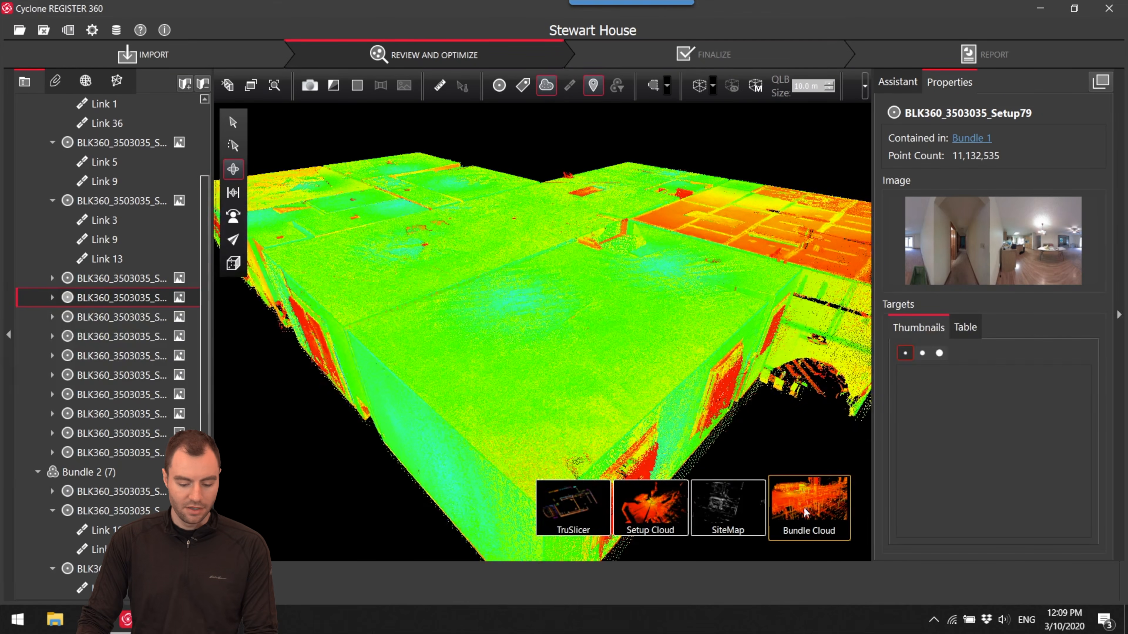
click(737, 512)
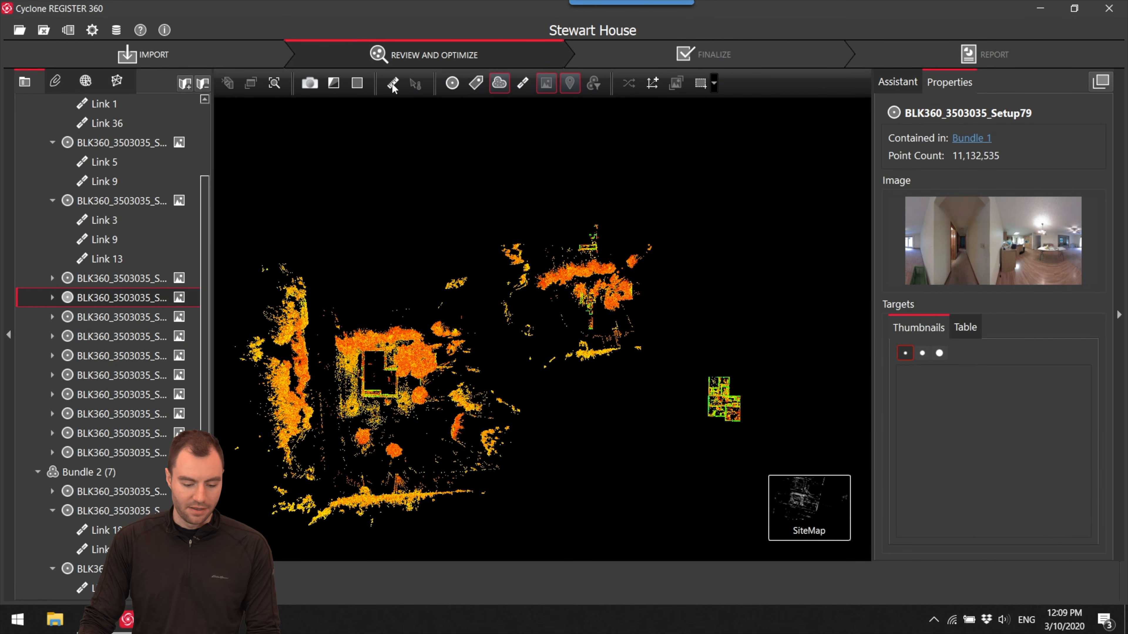
- Bring the interior bundle and the loose Setup78 closer together in the SiteMap and display the points in true colour
click(719, 399)
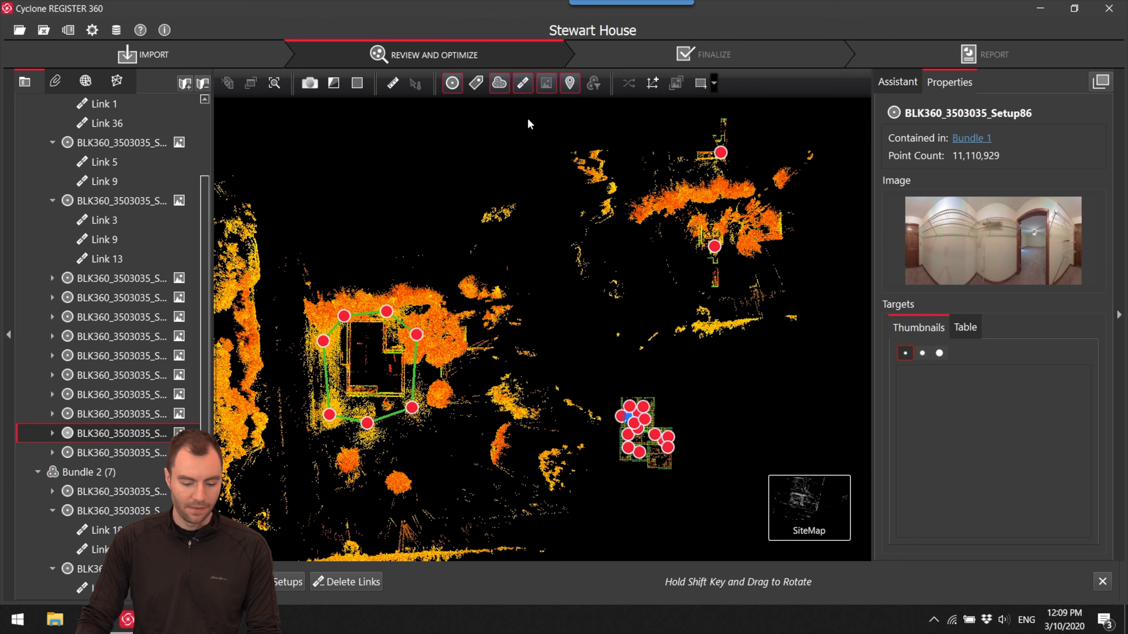
drag(579, 329, 581, 313)
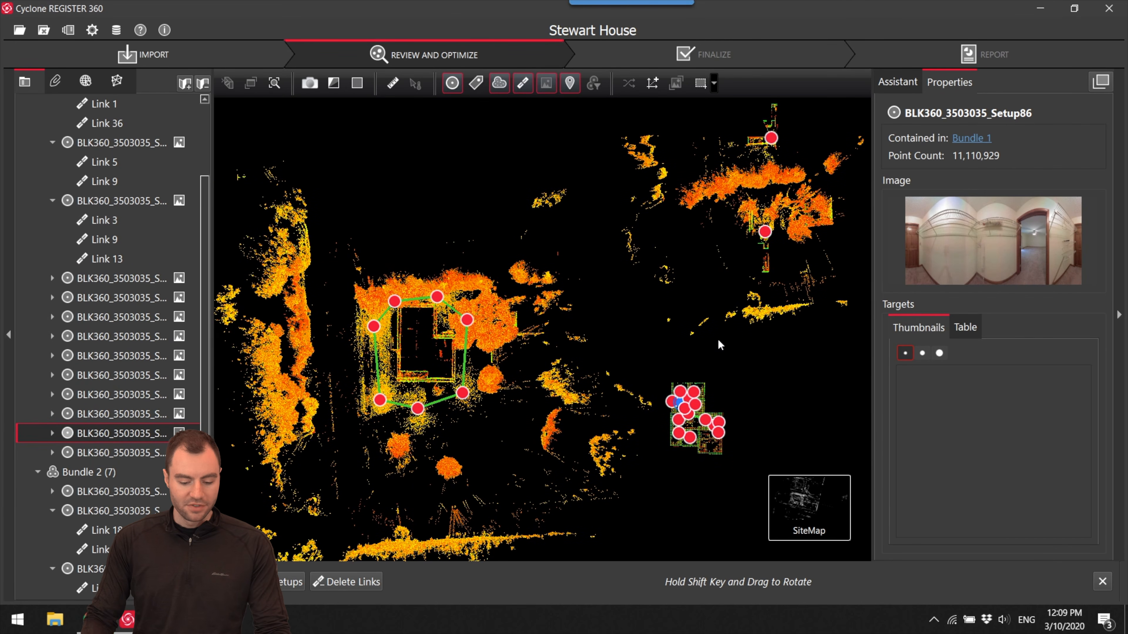
drag(722, 403, 726, 345)
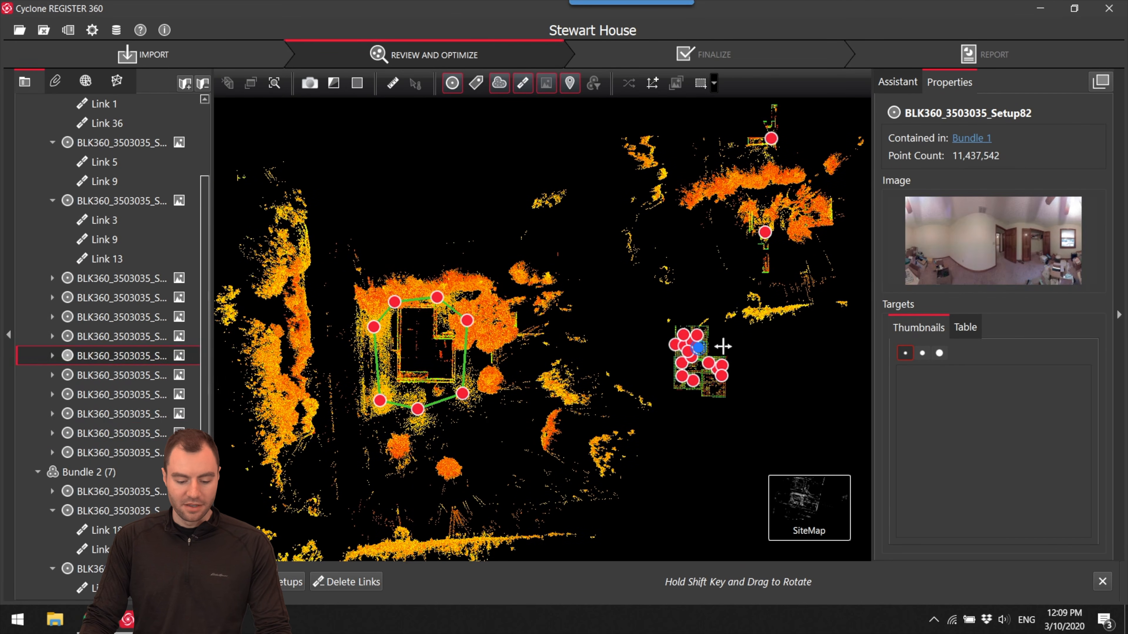
drag(722, 224, 754, 396)
scroll(756, 331, up, 5)
click(334, 85)
click(355, 103)
- Open Setup78 in the Cloud Viewer, look around its doorway and laundry room, and return to the SiteMap
right_click(762, 327)
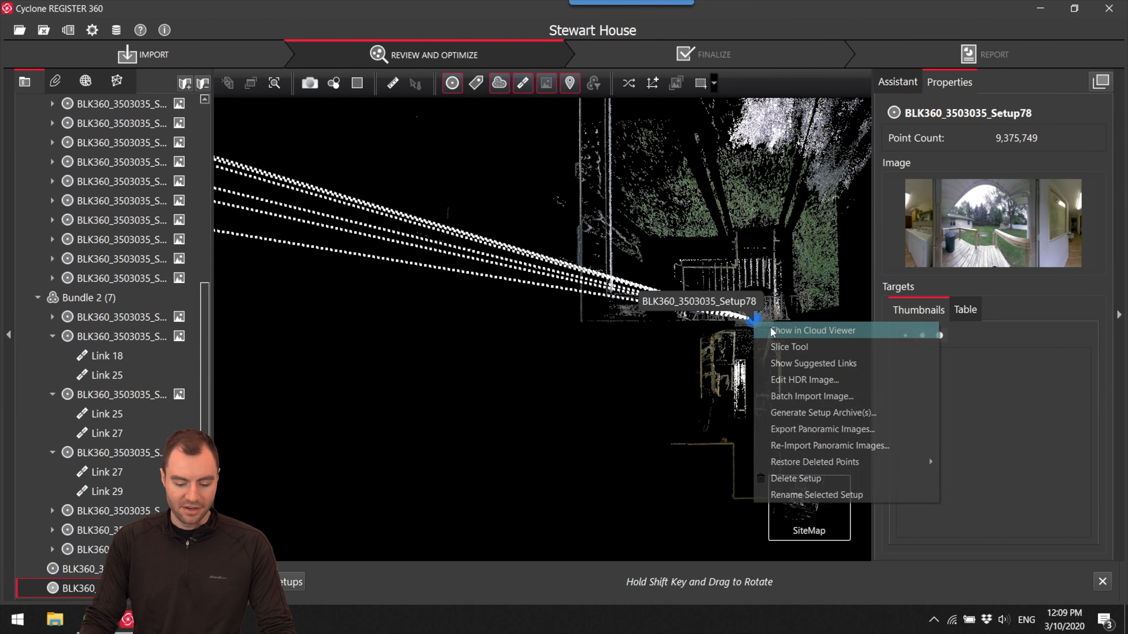
click(777, 329)
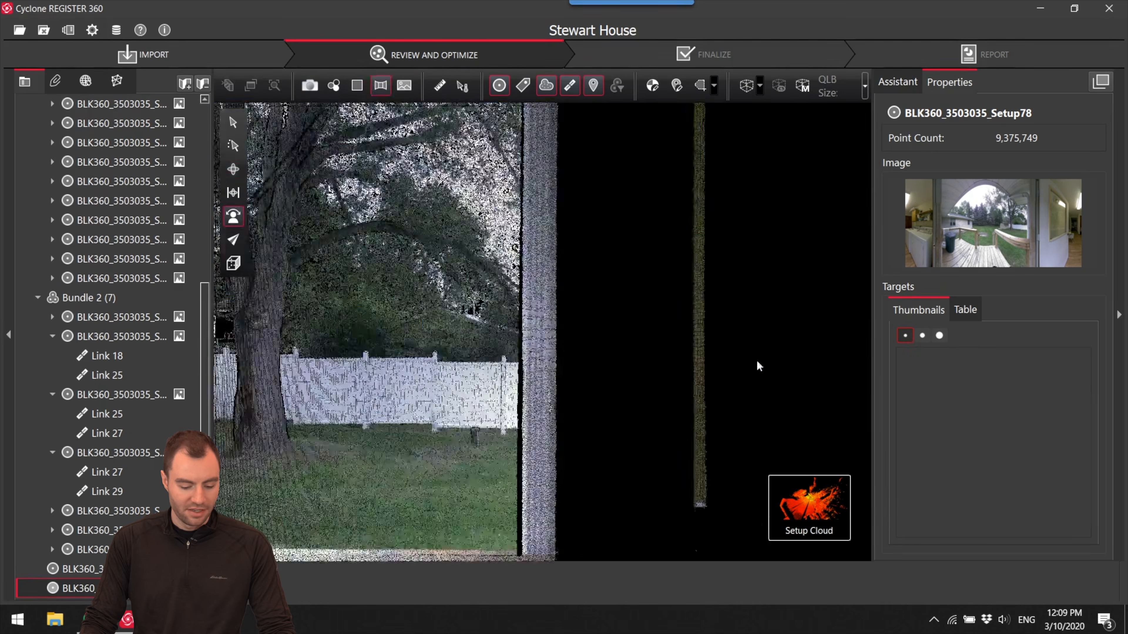
drag(755, 358, 345, 362)
drag(555, 363, 355, 387)
drag(755, 357, 462, 354)
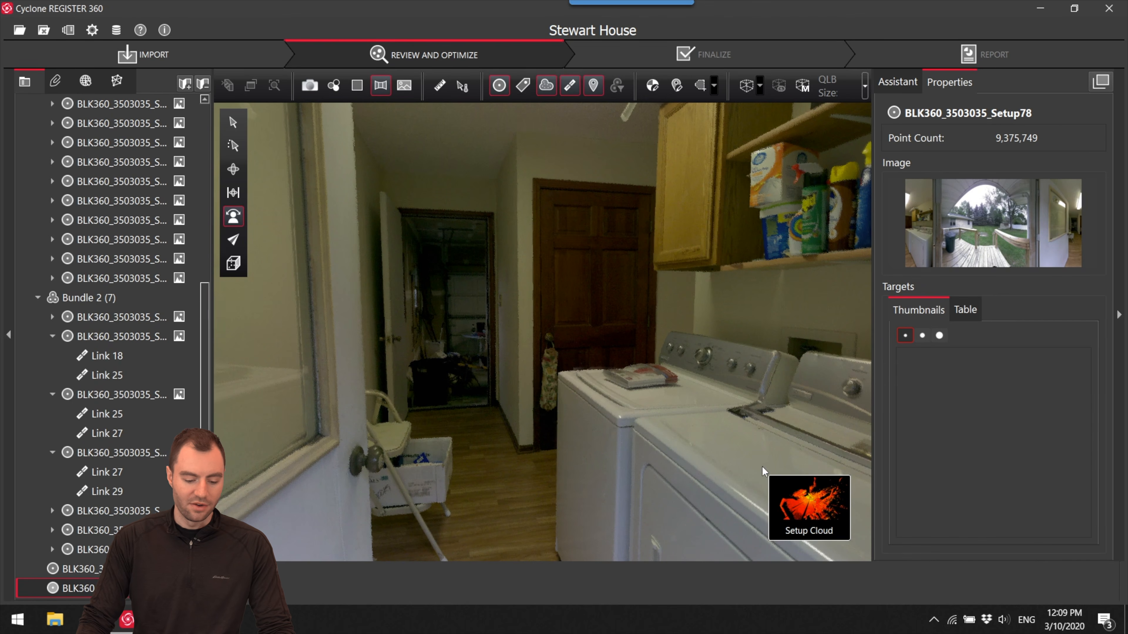
click(732, 513)
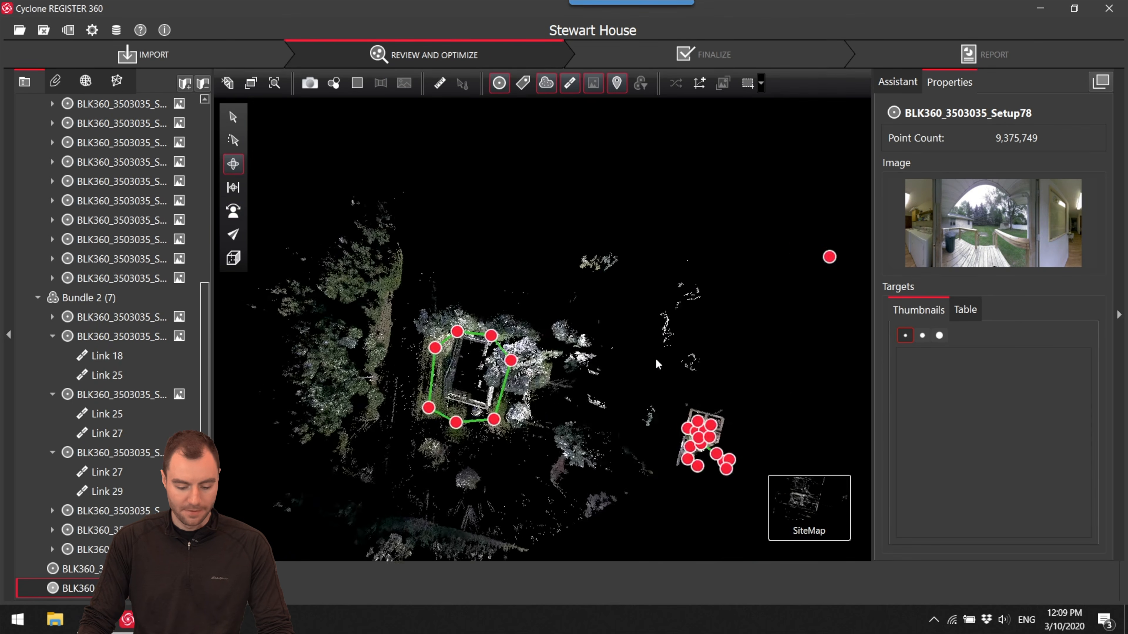
- Place Setup78 at the interior bundle's back entry near the laundry room and open the visual alignment with Setup76
scroll(668, 408, up, 5)
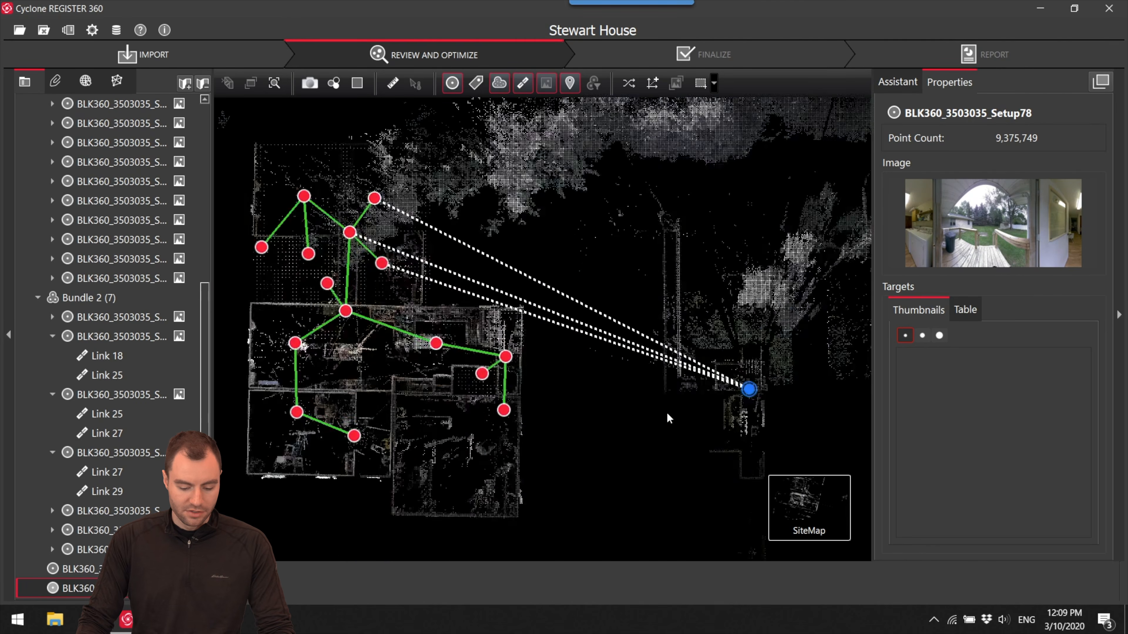
drag(749, 389, 511, 302)
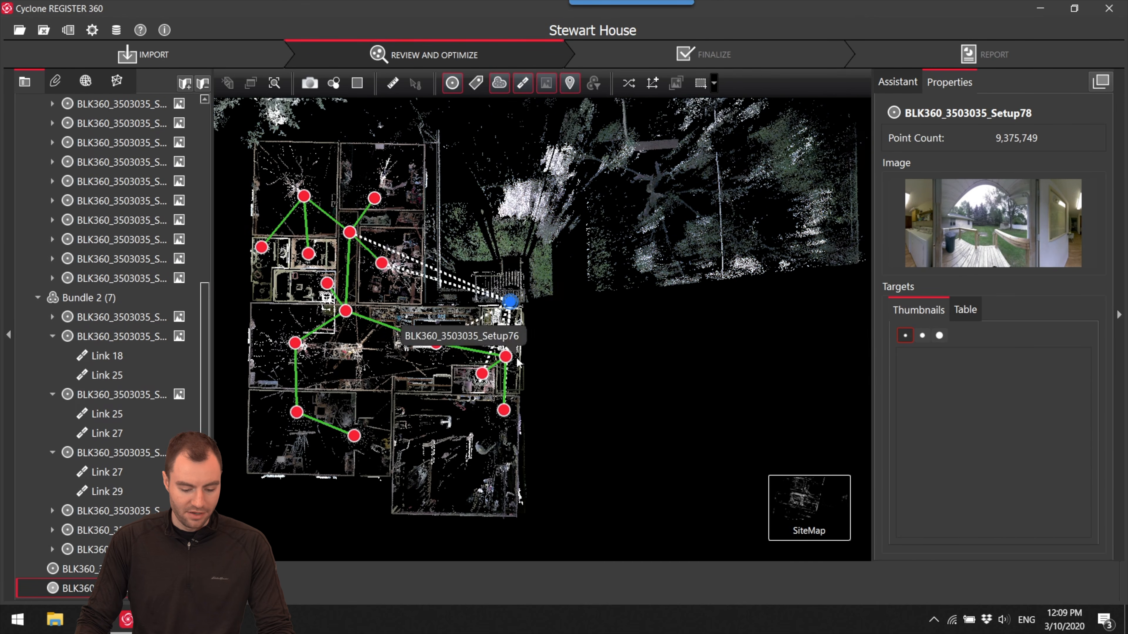
scroll(517, 362, up, 4)
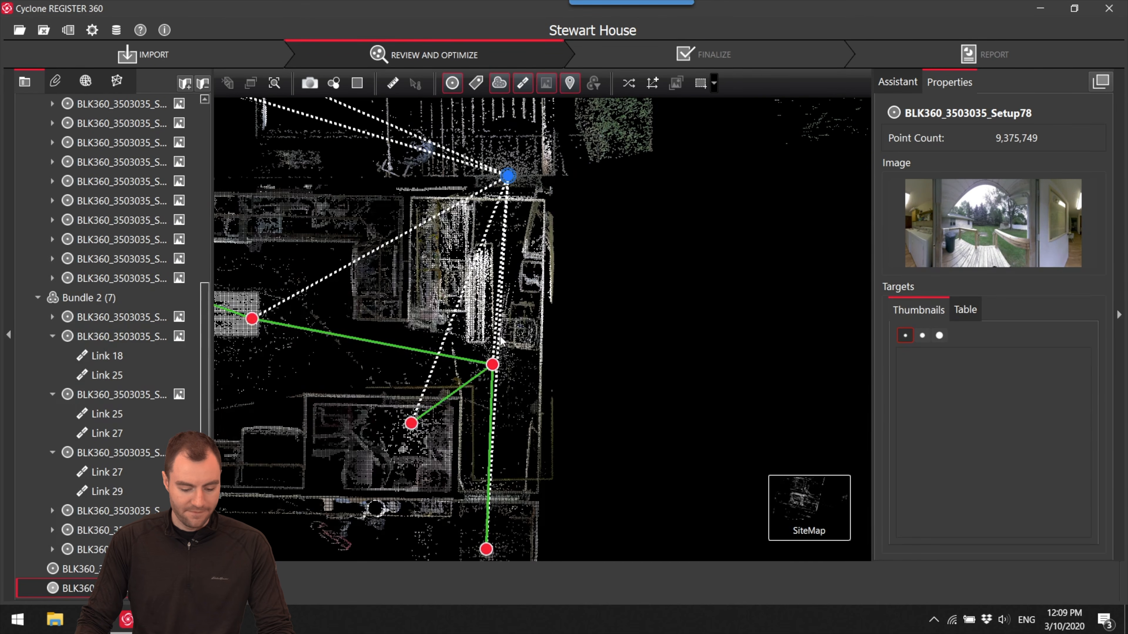
ctrl+click(493, 365)
click(769, 584)
- Align the walls of Setup78 and Setup76 in Top View by moving and rotating, and match floor and ceiling heights in Side View
scroll(484, 369, up, 5)
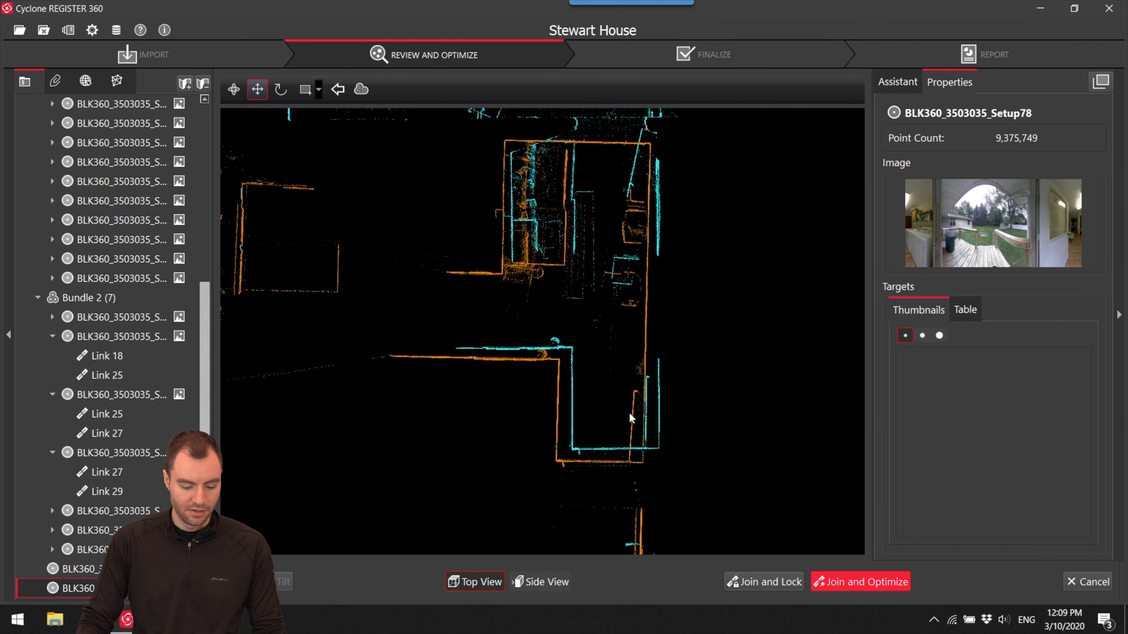
scroll(517, 475, up, 3)
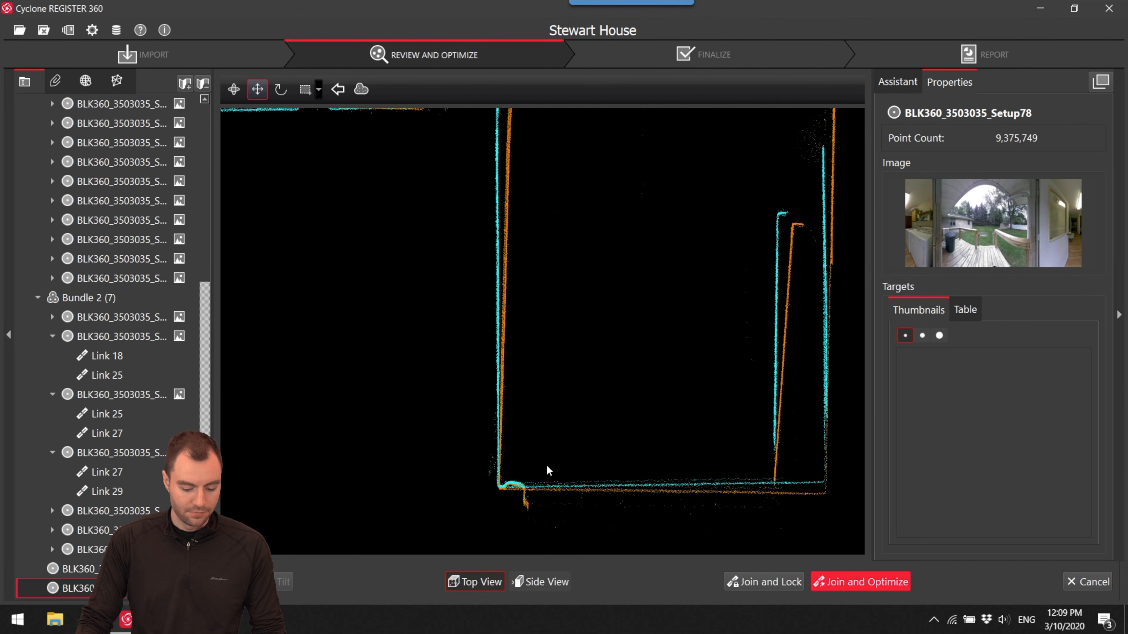
drag(551, 469, 548, 465)
scroll(544, 460, down, 5)
key(r)
drag(525, 523, 609, 226)
click(542, 582)
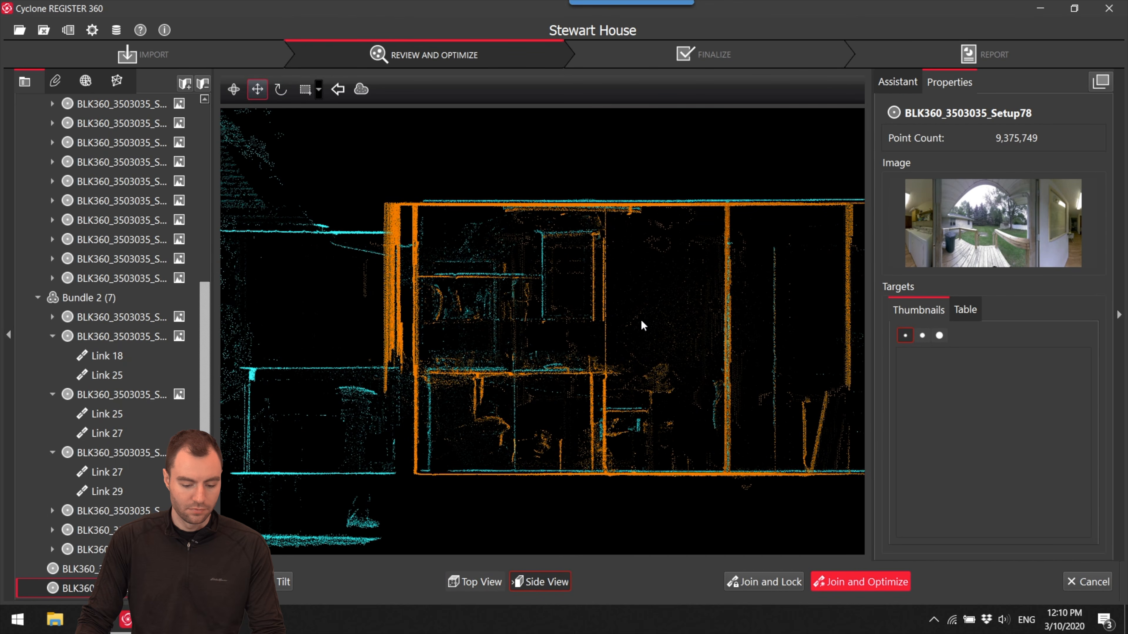
drag(655, 310, 654, 313)
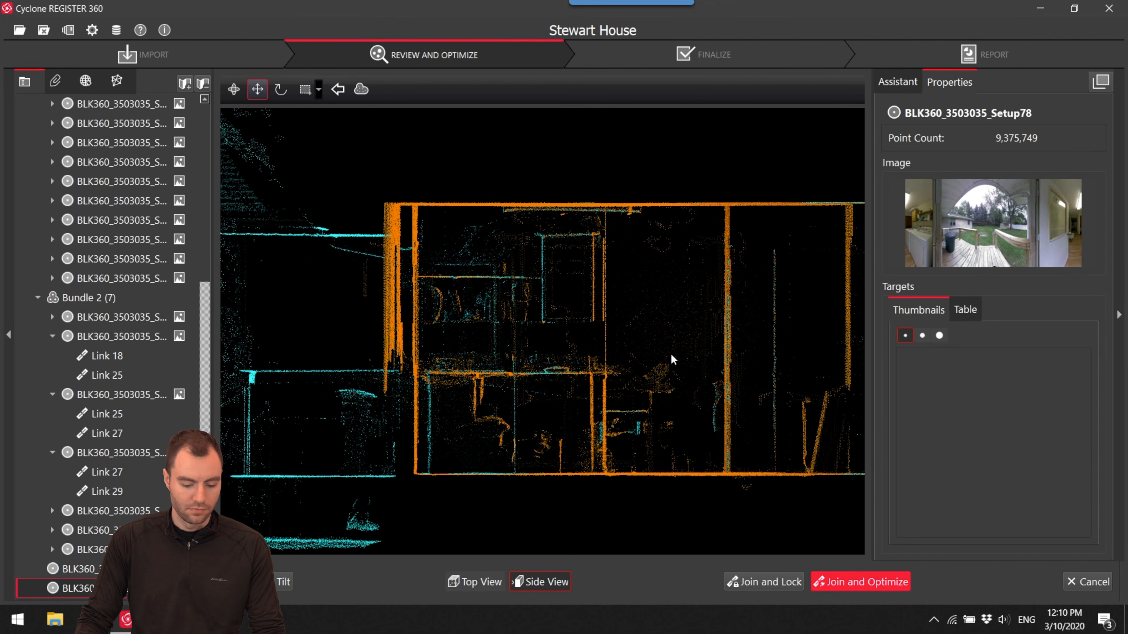
- Join and optimize Setup78 into the interior bundle, accept the cloud registration results, and decline the additional suggested links
click(843, 586)
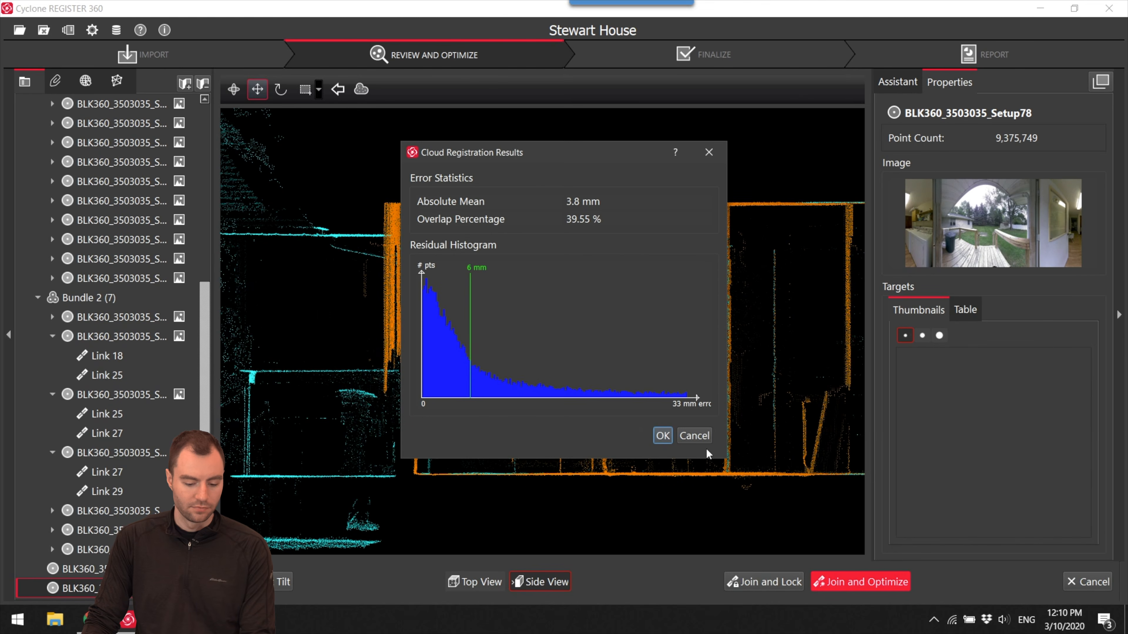
click(662, 436)
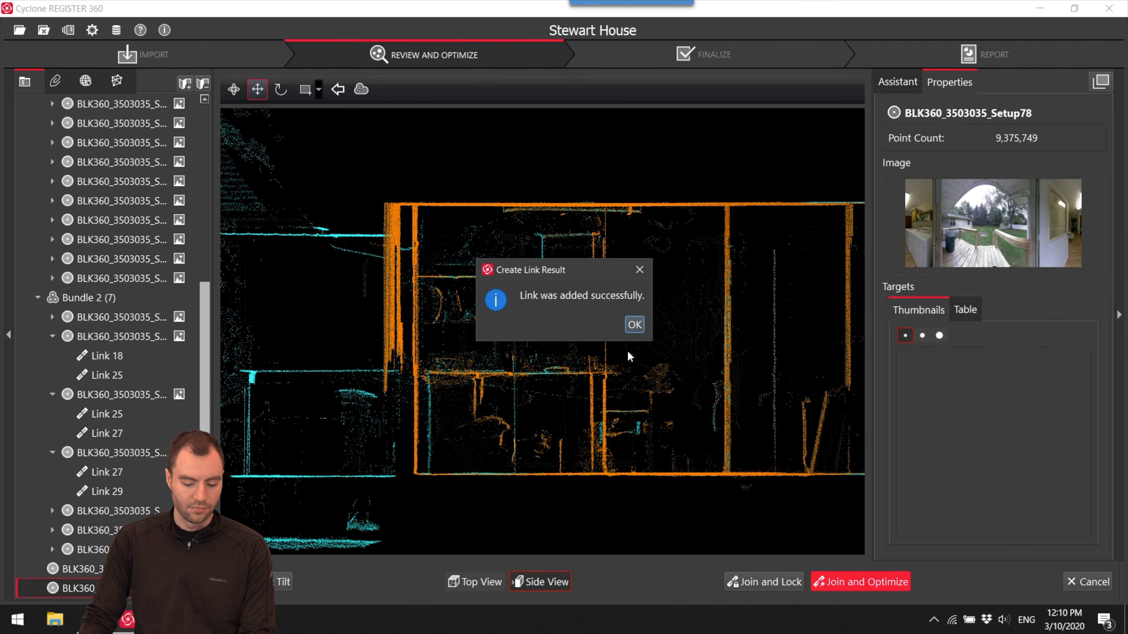
click(633, 325)
click(692, 329)
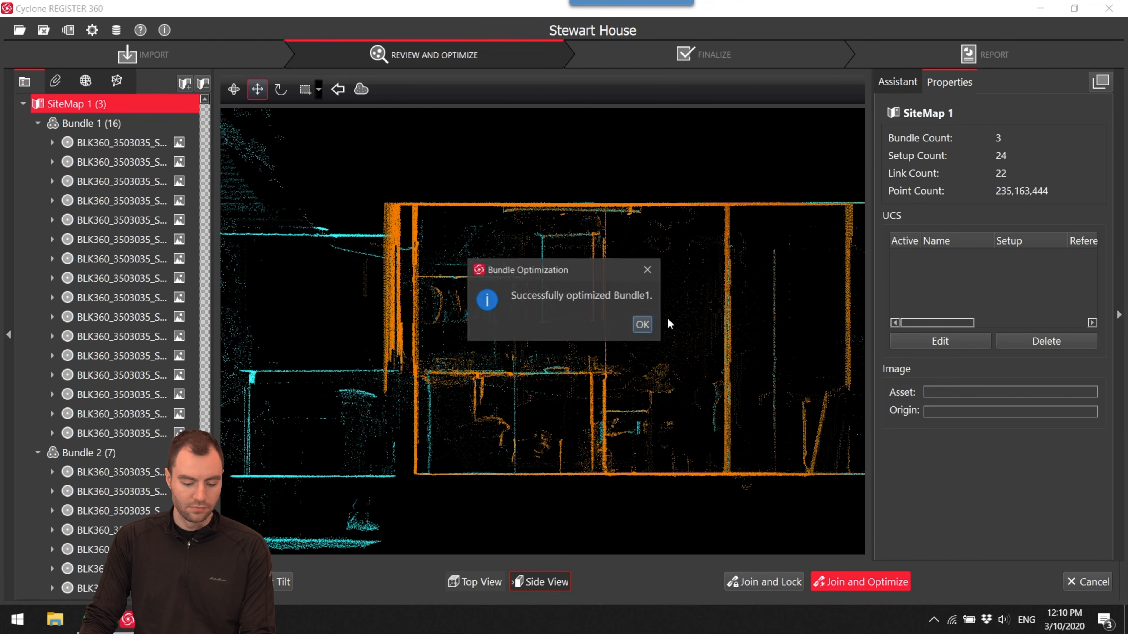
click(642, 324)
- Select the remaining loose Setup71 and reposition it in the SiteMap relative to the interior bundle
scroll(651, 357, down, 5)
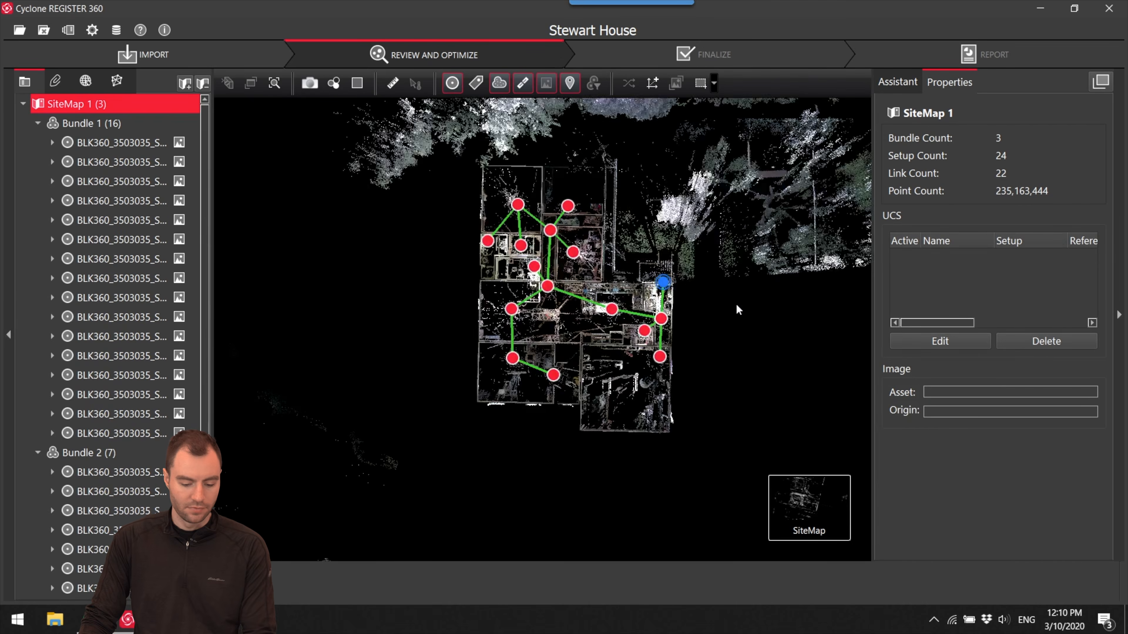
click(710, 150)
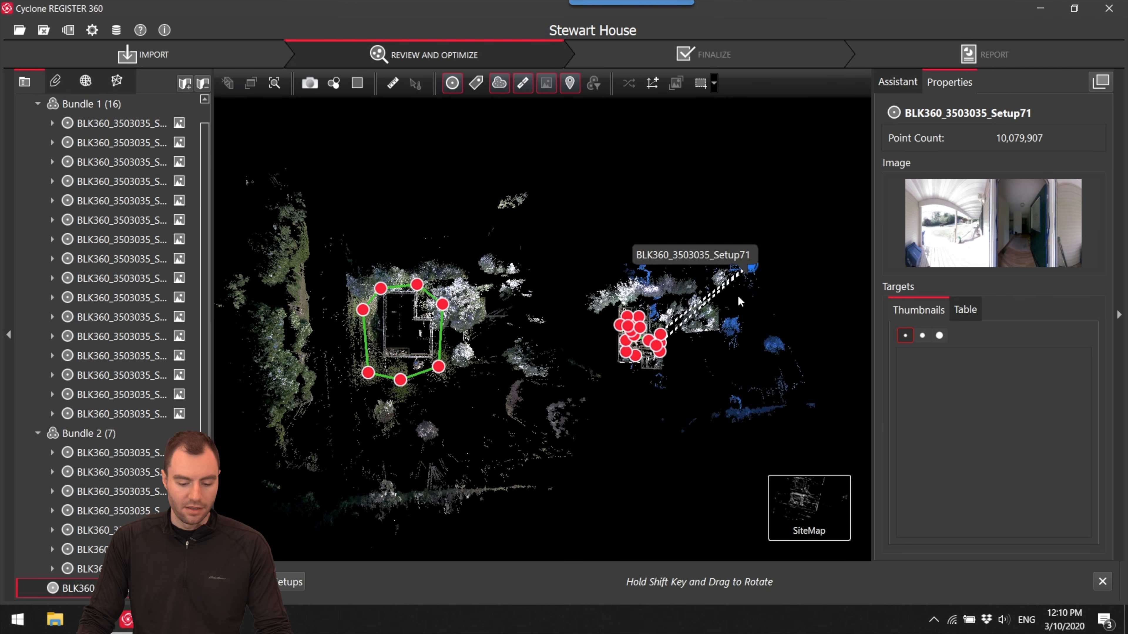
scroll(667, 418, up, 5)
drag(711, 390, 626, 347)
- Examine Setup71 together with the interior bundle in the Cloud Viewer and return to the SiteMap
right_click(628, 344)
click(652, 353)
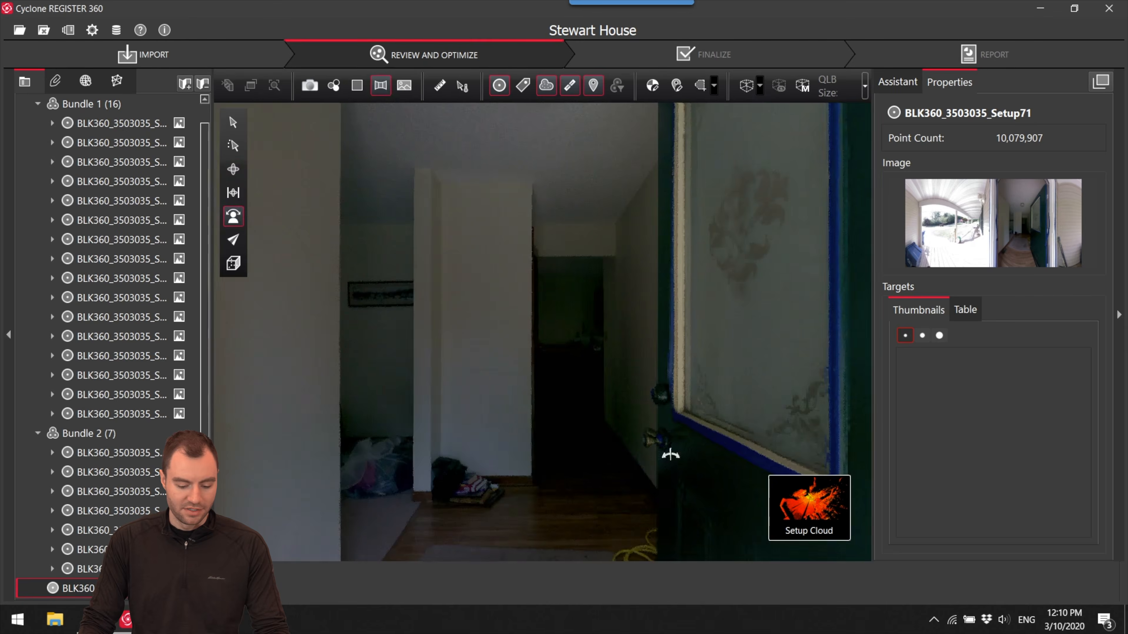
drag(670, 454, 1102, 445)
click(760, 526)
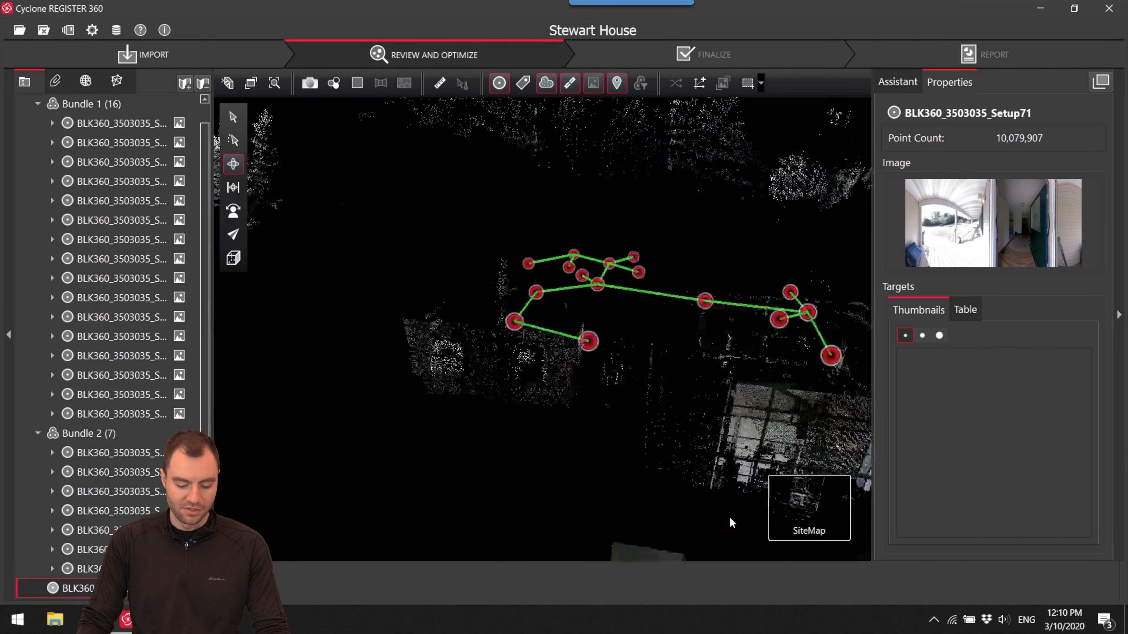
- Place Setup71's porch against the interior bundle's front entry and open the visual alignment with Setup72
scroll(713, 390, up, 7)
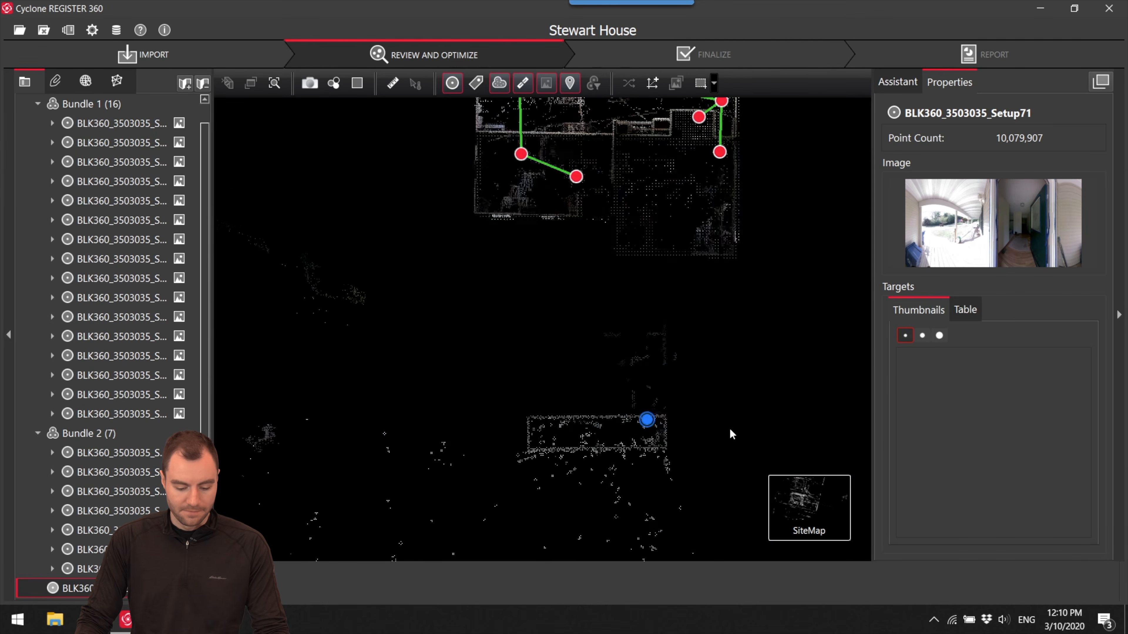
drag(651, 421, 592, 417)
scroll(590, 464, up, 3)
drag(590, 464, 564, 234)
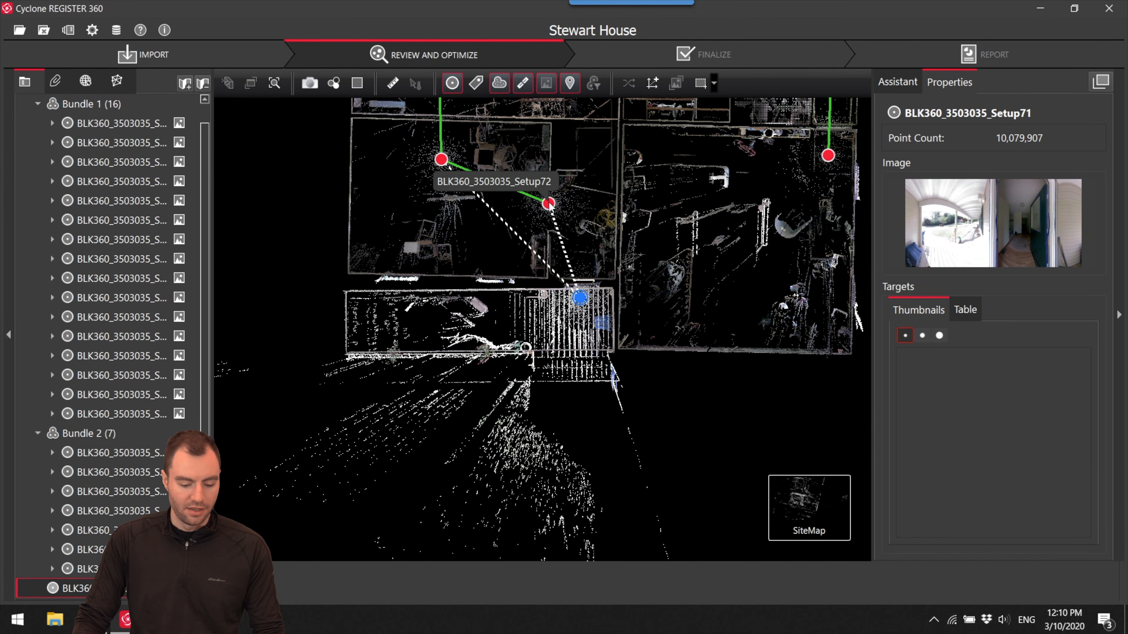
click(742, 578)
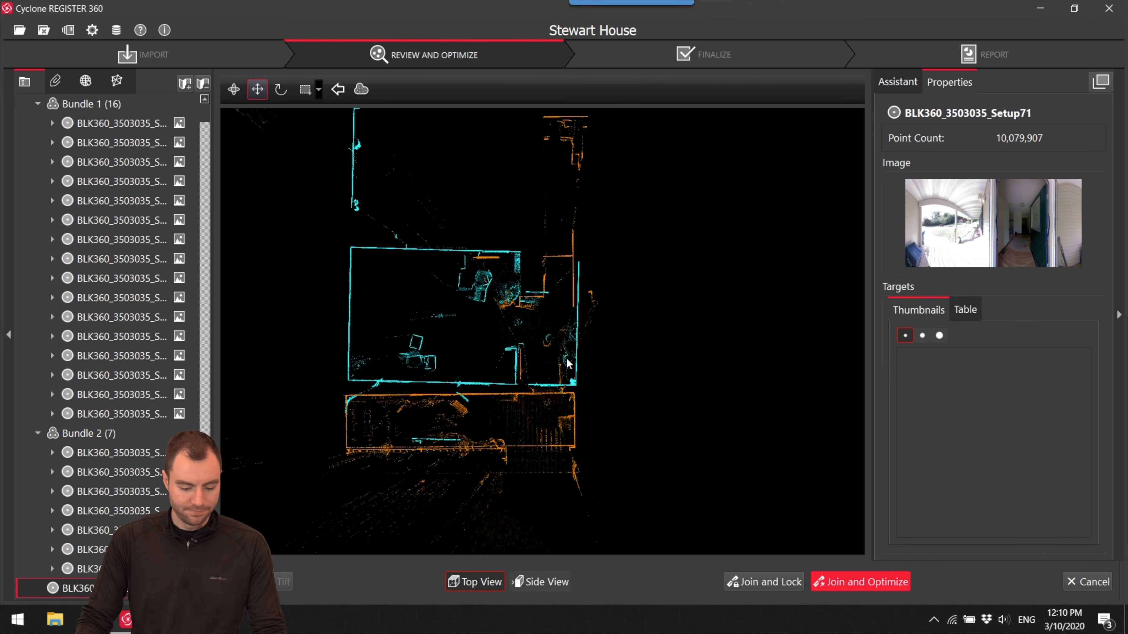
- Move and rotate the Setup71 and Setup72 walls into alignment in Top View, and level their floor and ceiling lines in Side View
scroll(567, 363, up, 3)
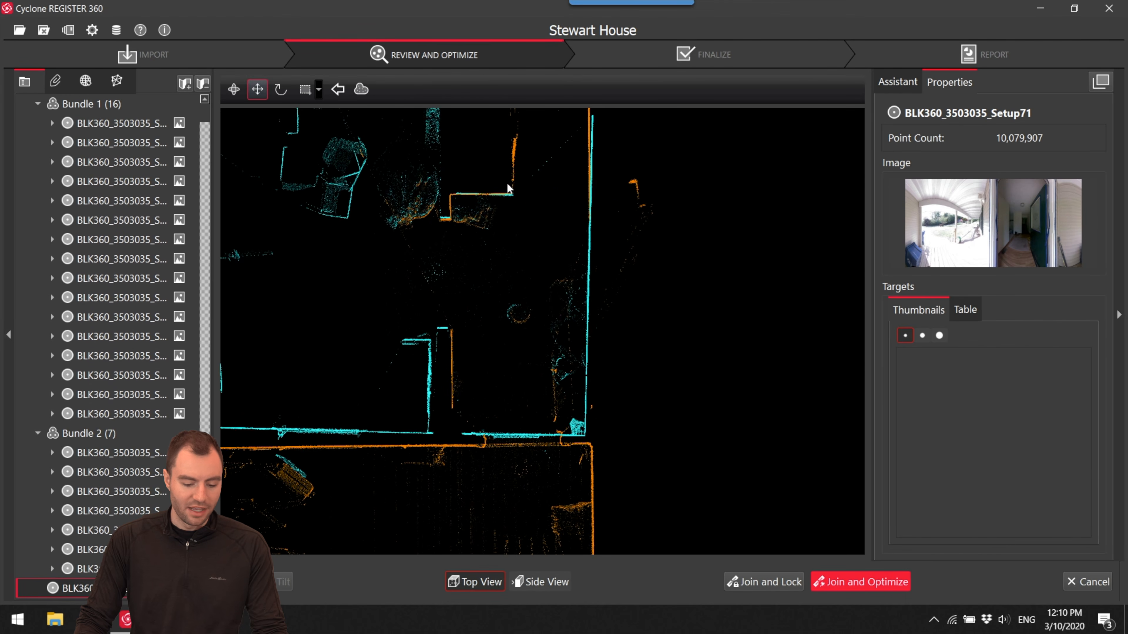
scroll(507, 183, up, 5)
drag(554, 187, 553, 183)
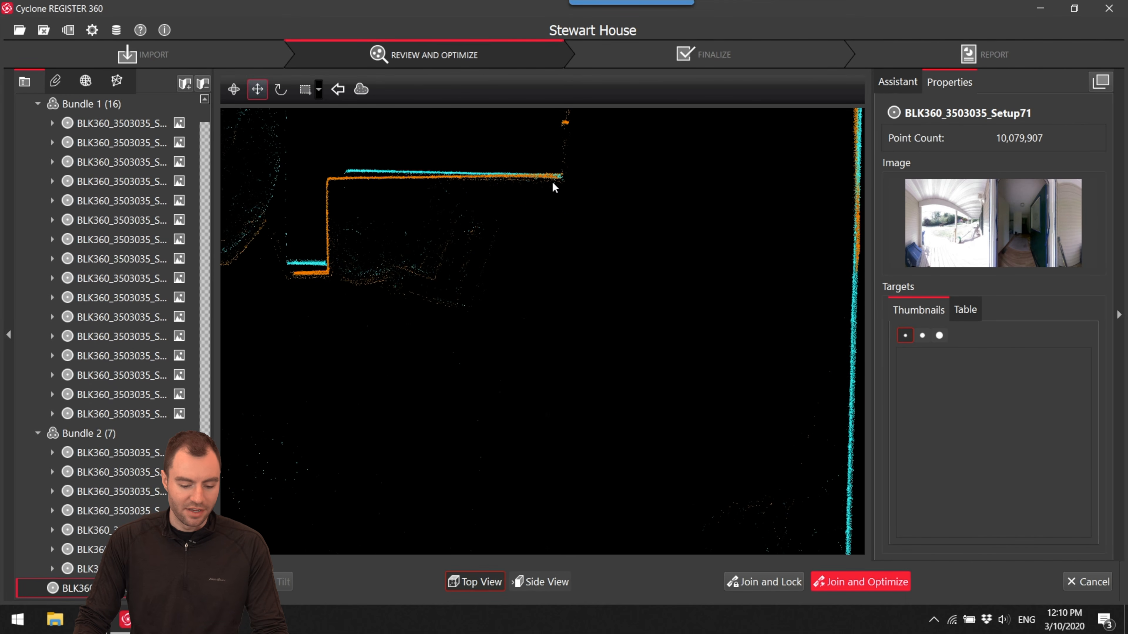
scroll(577, 187, down, 3)
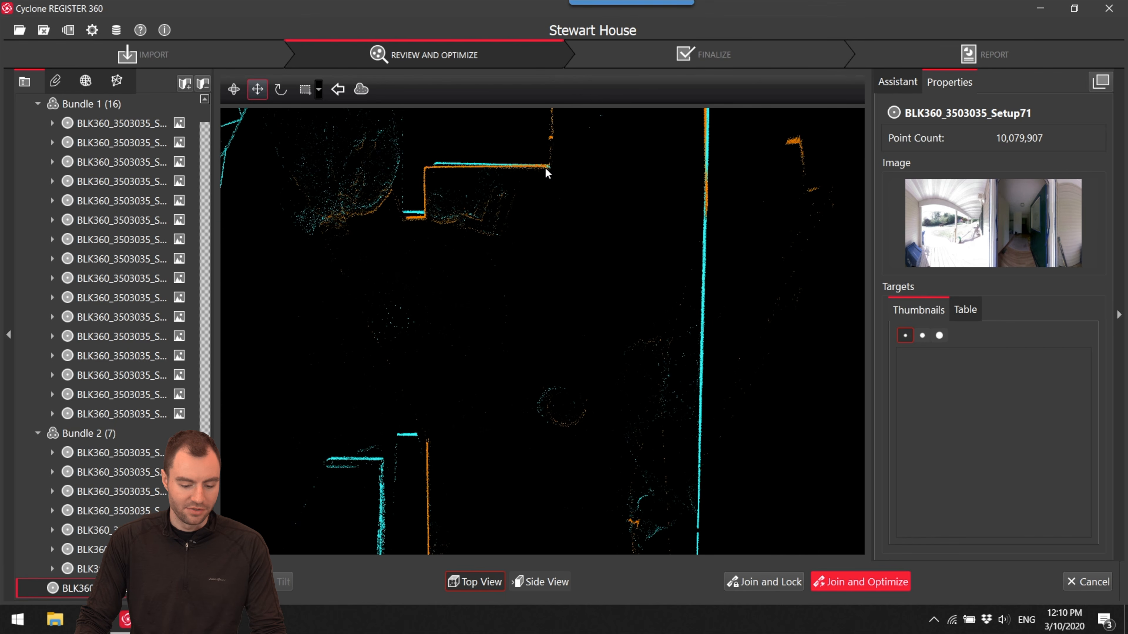
drag(548, 169, 766, 278)
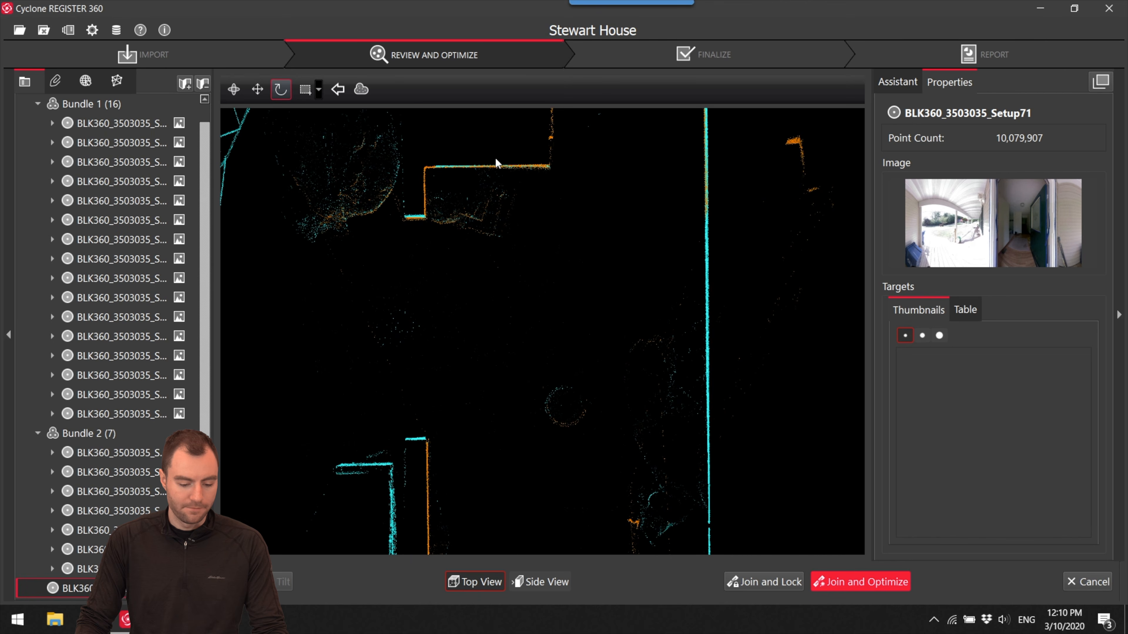
click(524, 581)
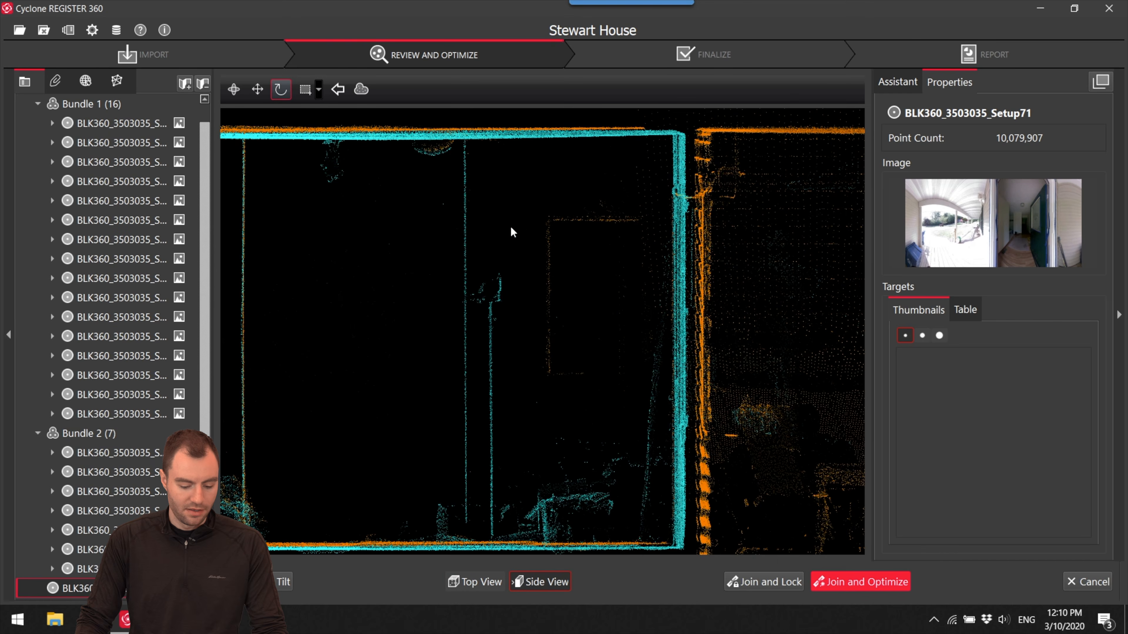
key(space)
drag(614, 261, 615, 258)
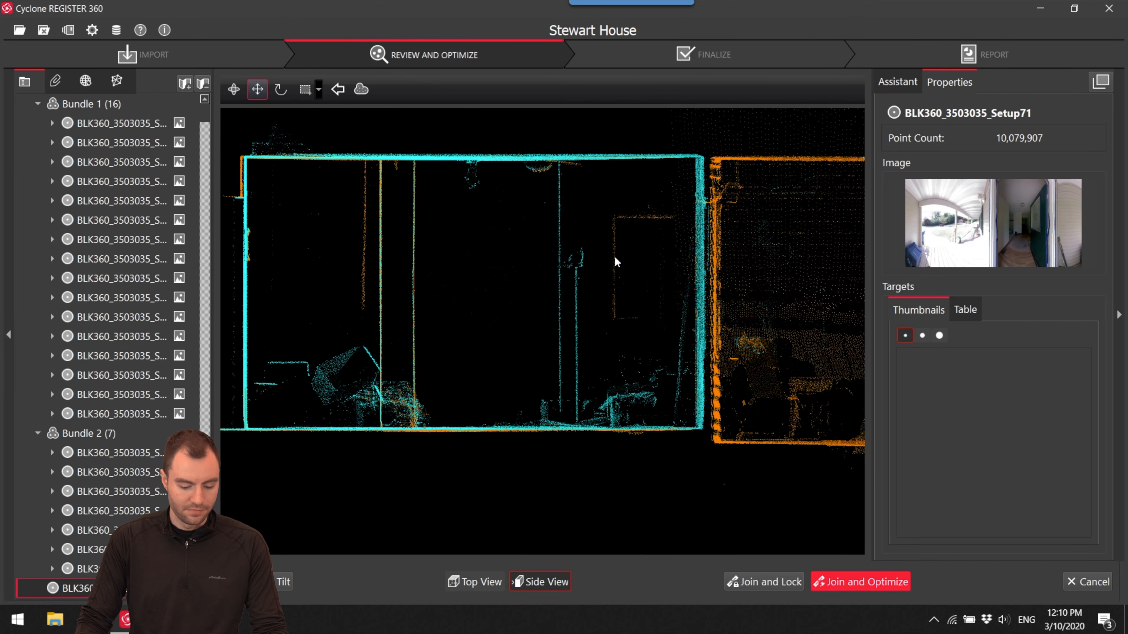
- Join and optimize Setup71 into the interior bundle, accept the registration results, and decline the one additional link candidate
click(853, 583)
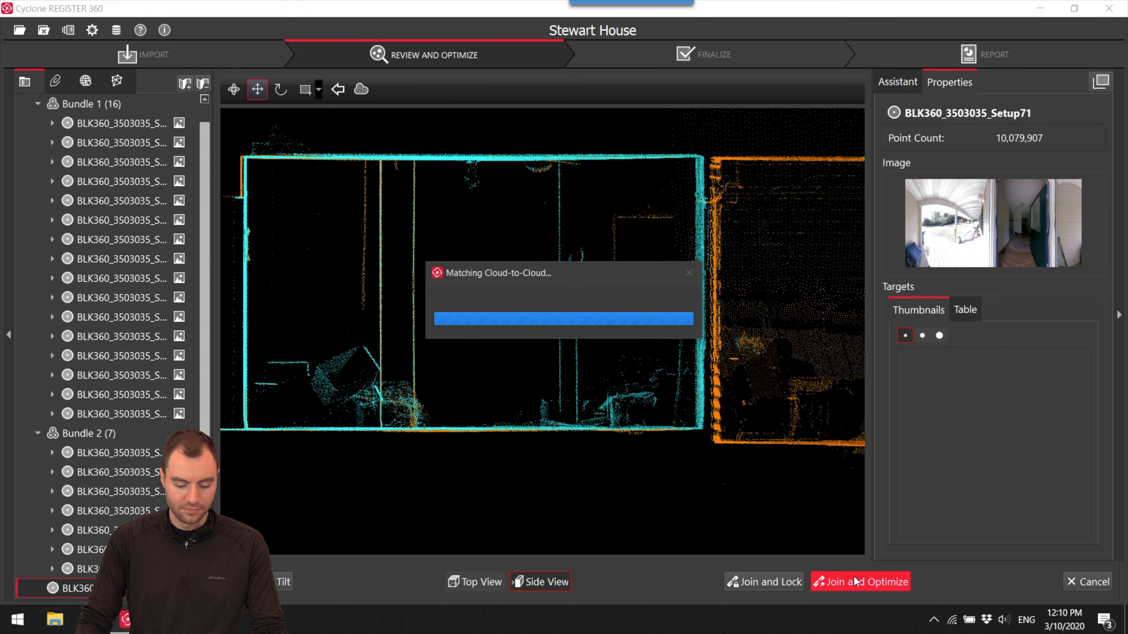
click(663, 435)
click(636, 326)
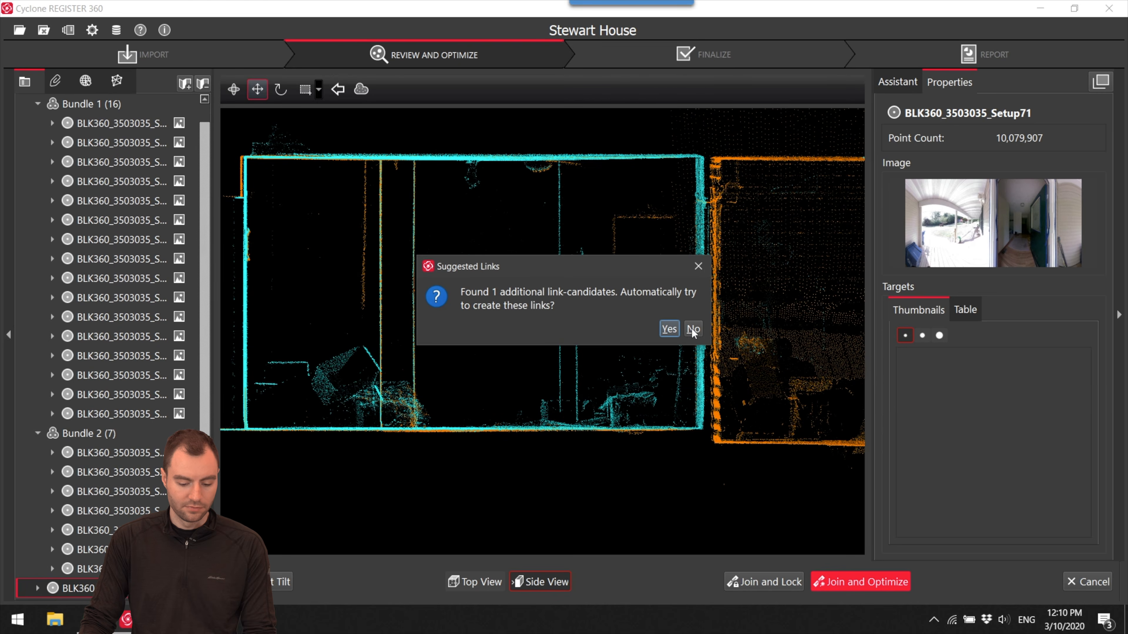
click(693, 329)
click(644, 326)
- Move the interior bundle onto the house footprint inside the exterior bundle and clear the setup selection
scroll(612, 318, down, 5)
click(620, 311)
drag(619, 311, 440, 294)
scroll(440, 294, up, 6)
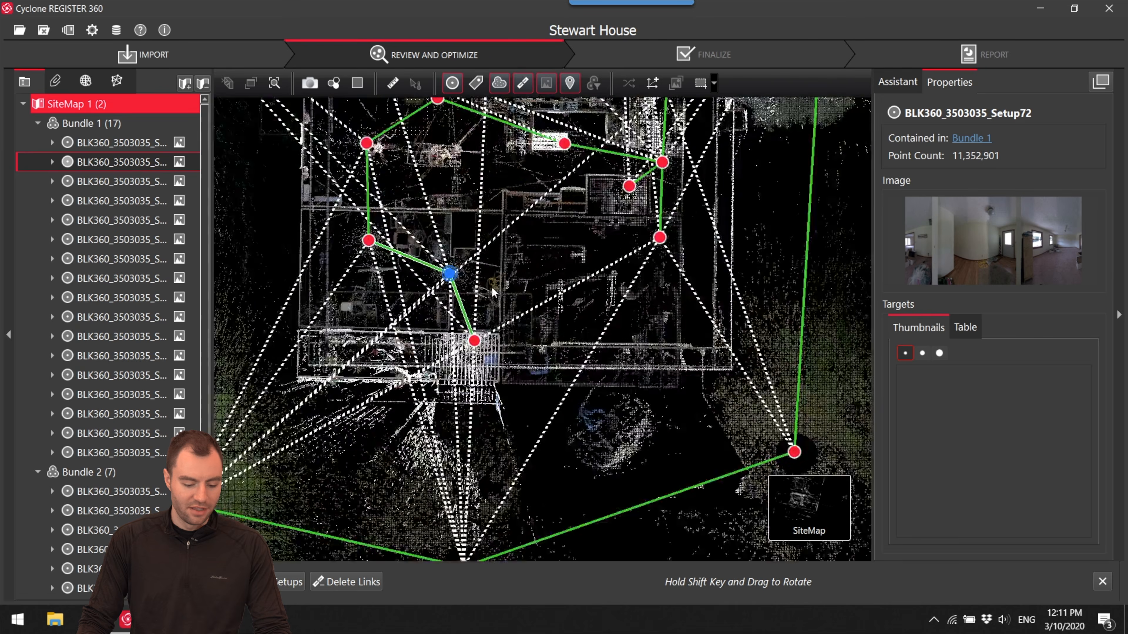
scroll(488, 294, down, 4)
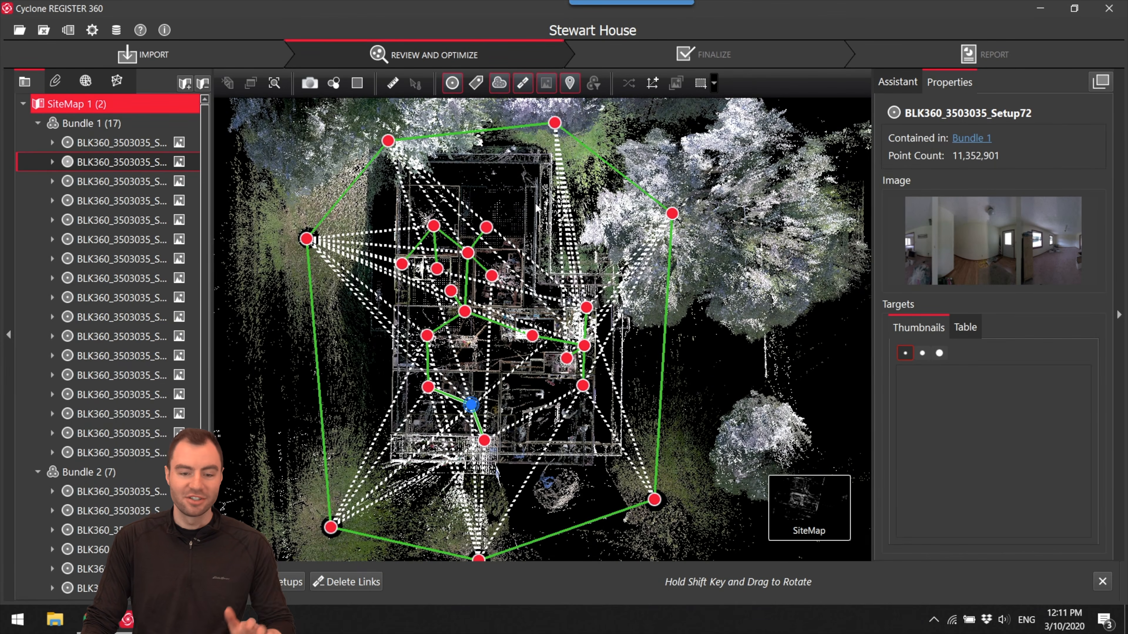
click(502, 382)
scroll(555, 363, up, 3)
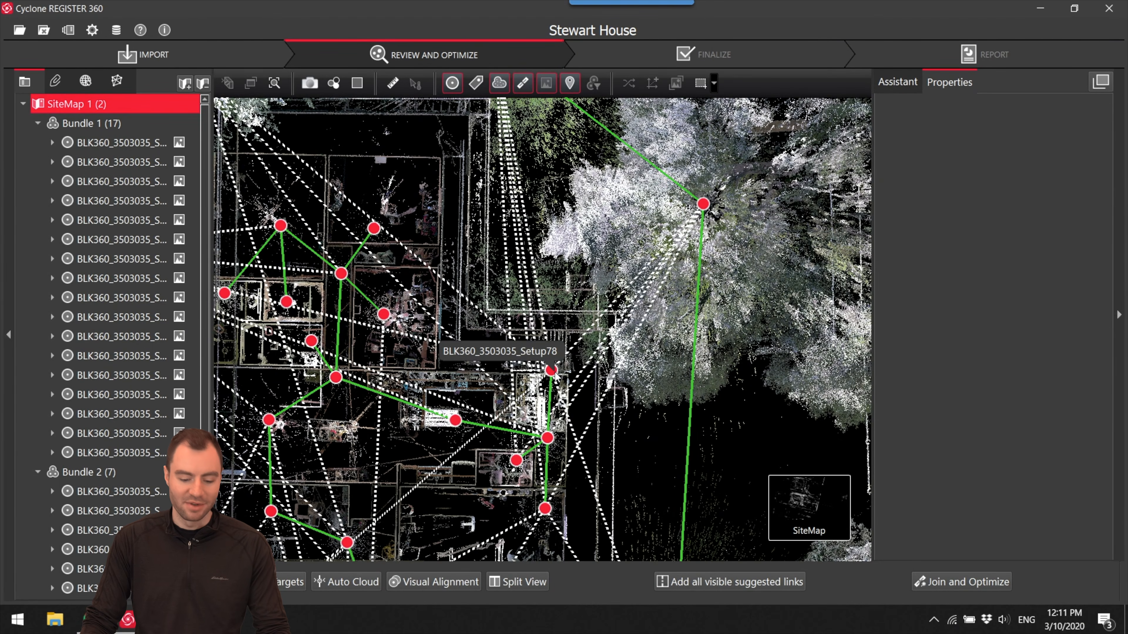
- Open visual alignment between Setup78 and the exterior setup beside the tree, and move and rotate their walls into line in Top View
click(551, 370)
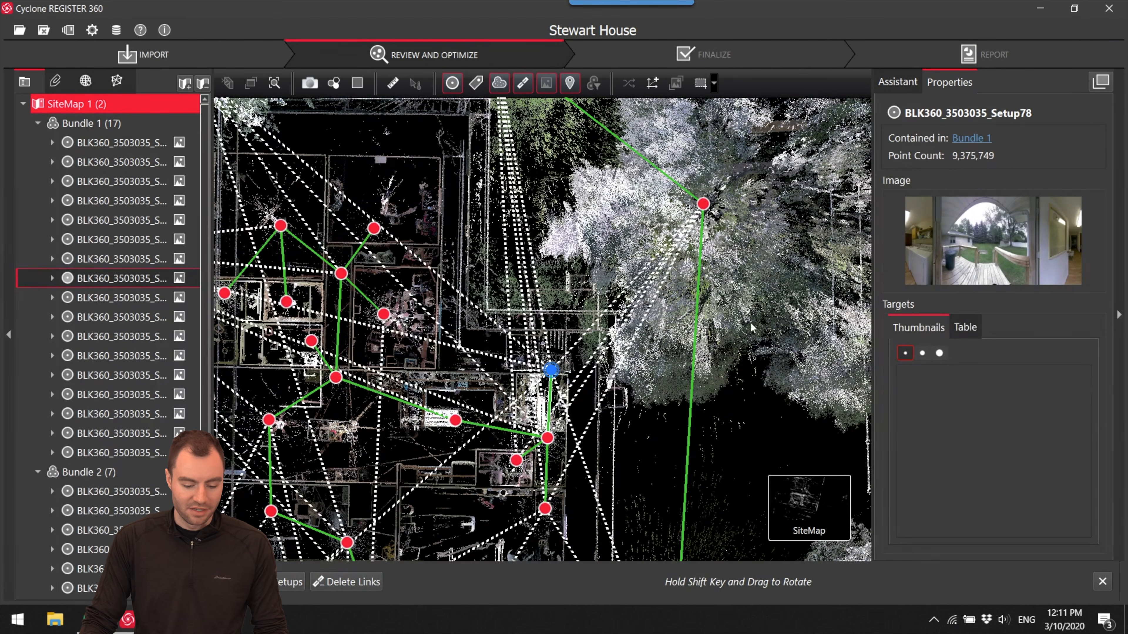
ctrl+click(704, 205)
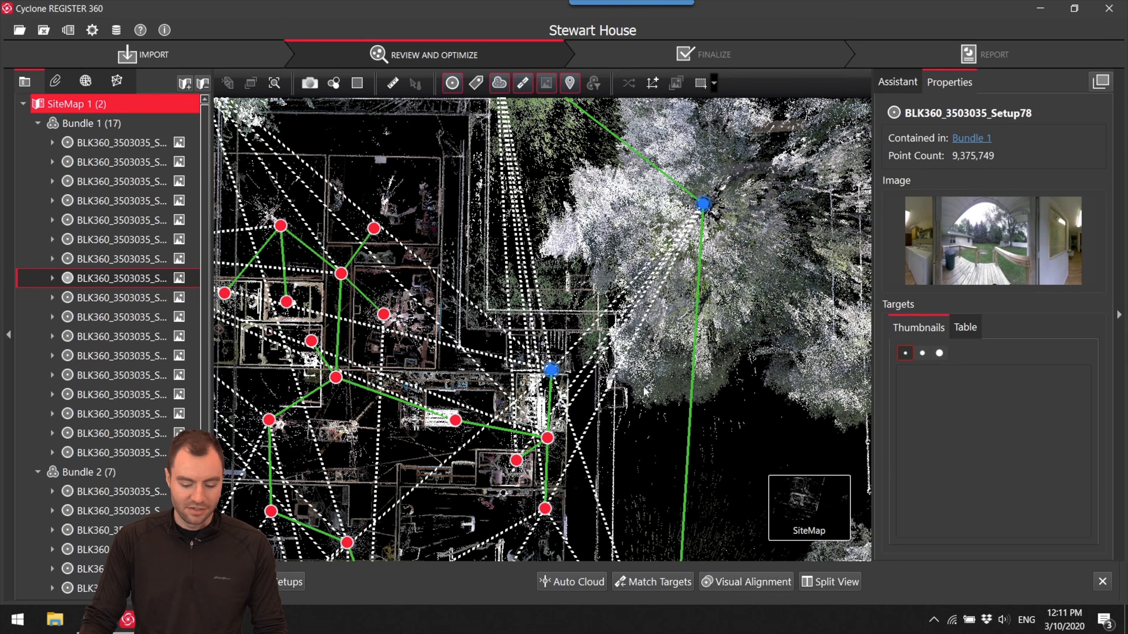
key(v)
scroll(512, 332, up, 3)
drag(438, 324, 442, 287)
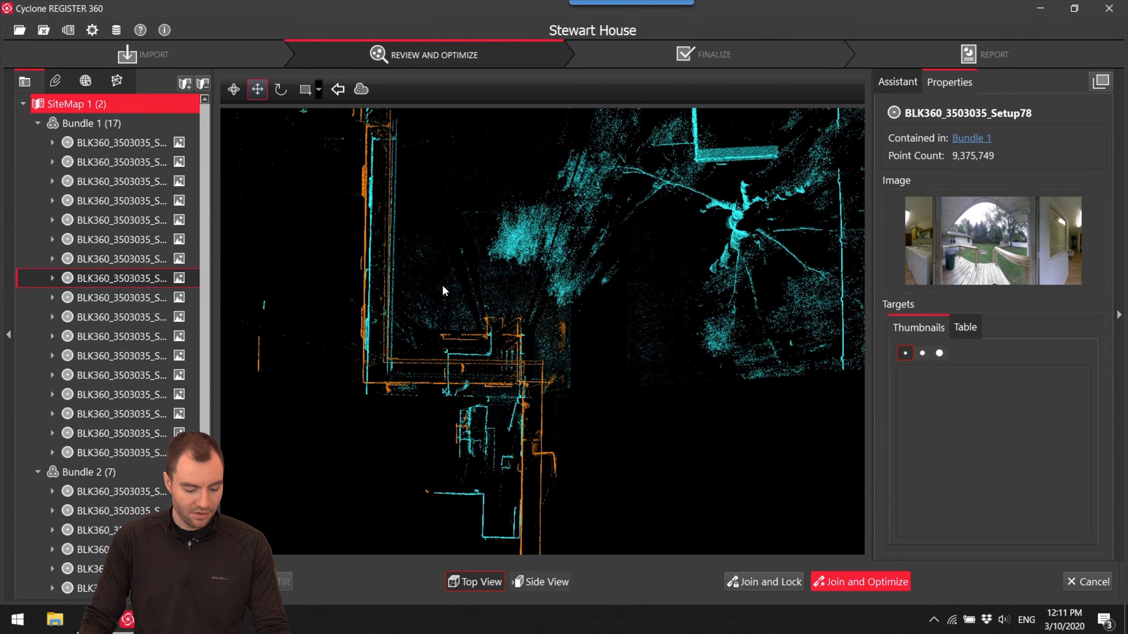
scroll(419, 249, up, 5)
drag(418, 210, 411, 220)
scroll(383, 224, down, 1)
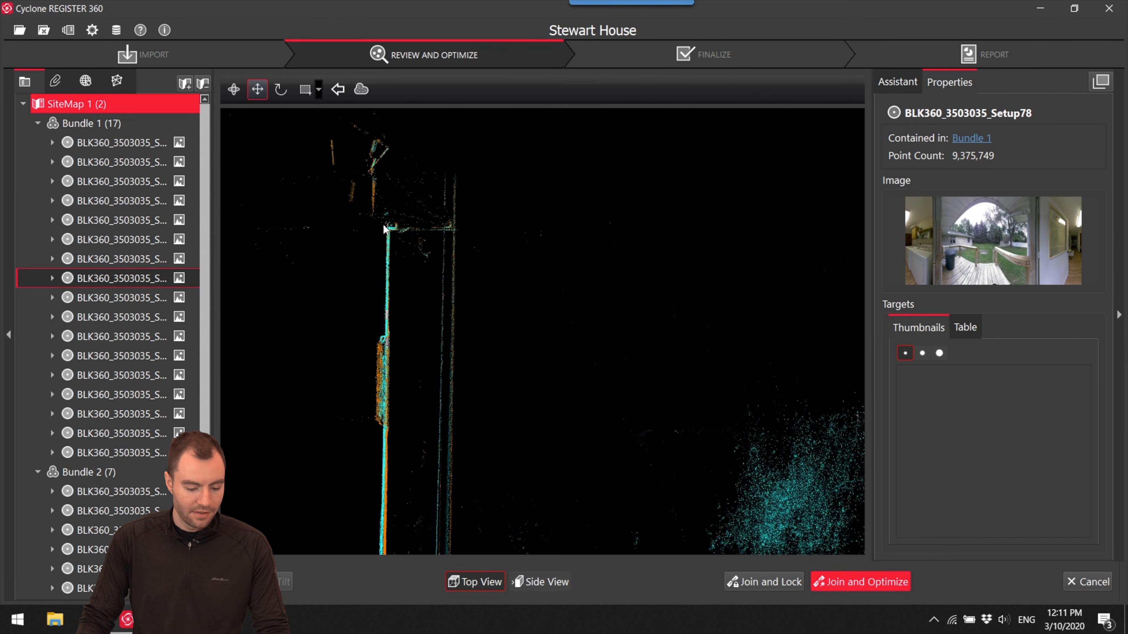
scroll(388, 200, down, 3)
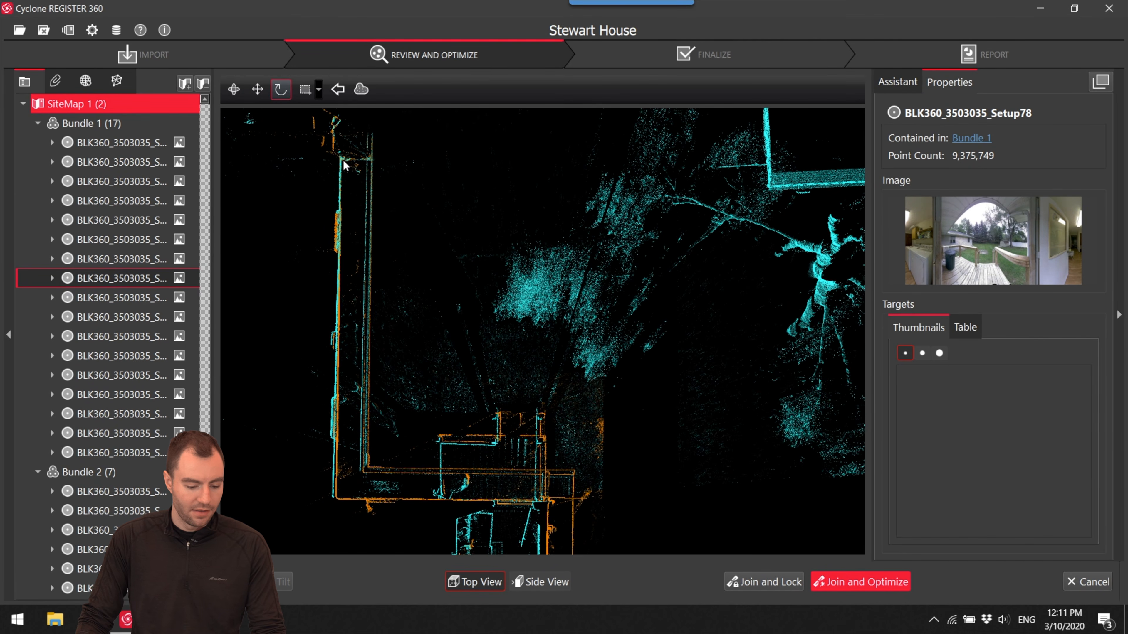
drag(349, 169, 618, 554)
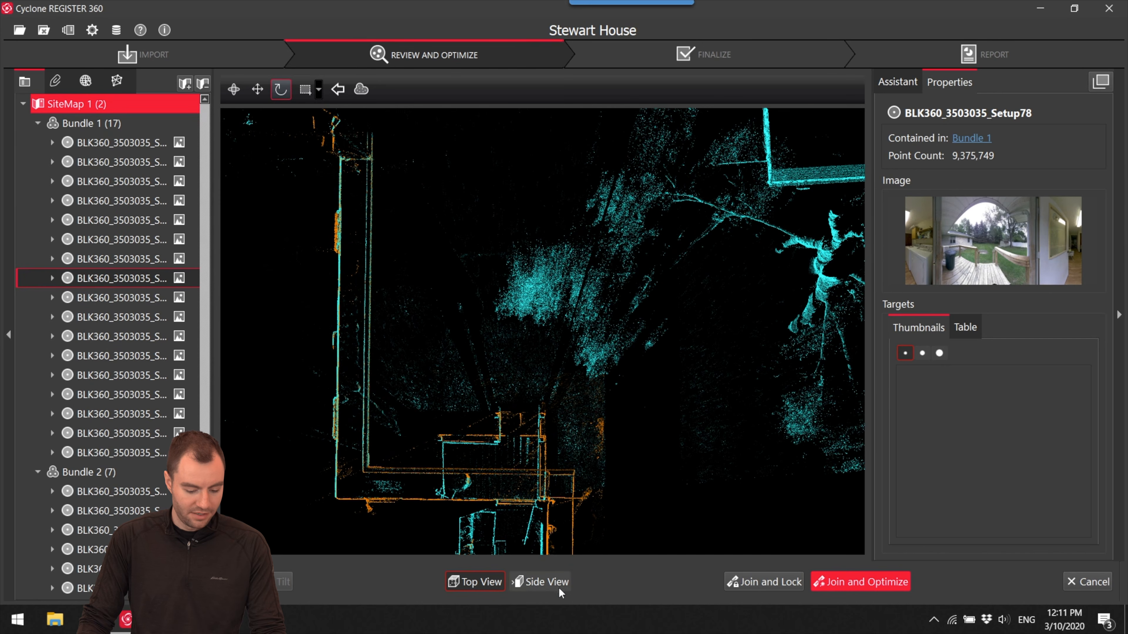
- Match the deck and floor heights of Setup78 and the exterior setup in Side View
click(558, 587)
scroll(621, 301, up, 5)
scroll(559, 326, up, 1)
drag(567, 311, 567, 327)
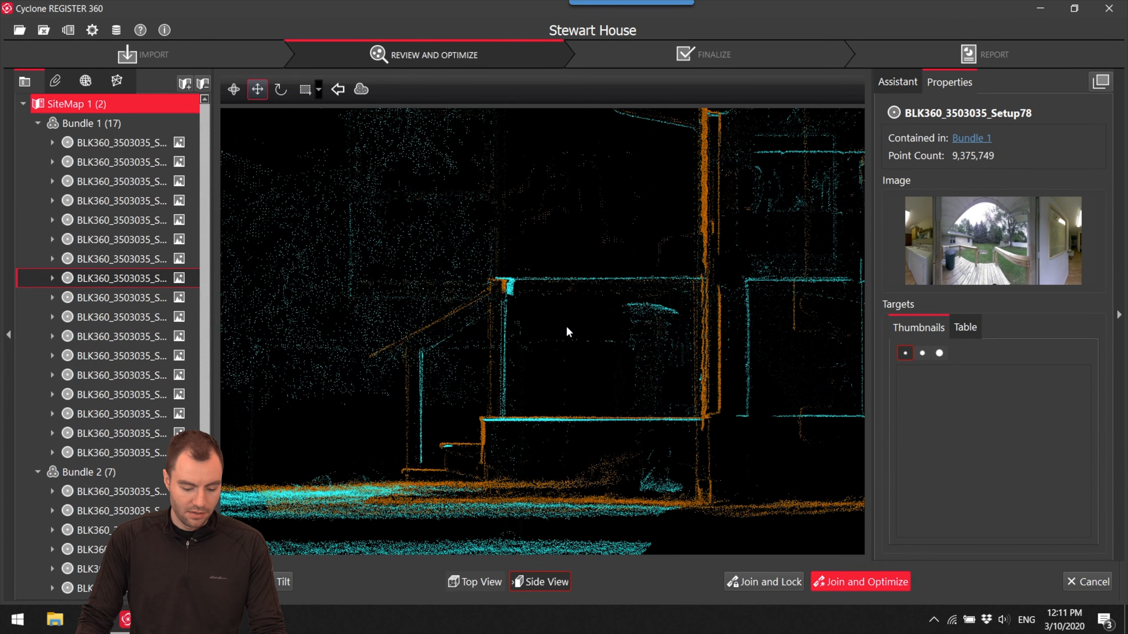
- Join and optimize the interior and exterior bundles, accept the registration results, and decline the additional link candidates
click(861, 582)
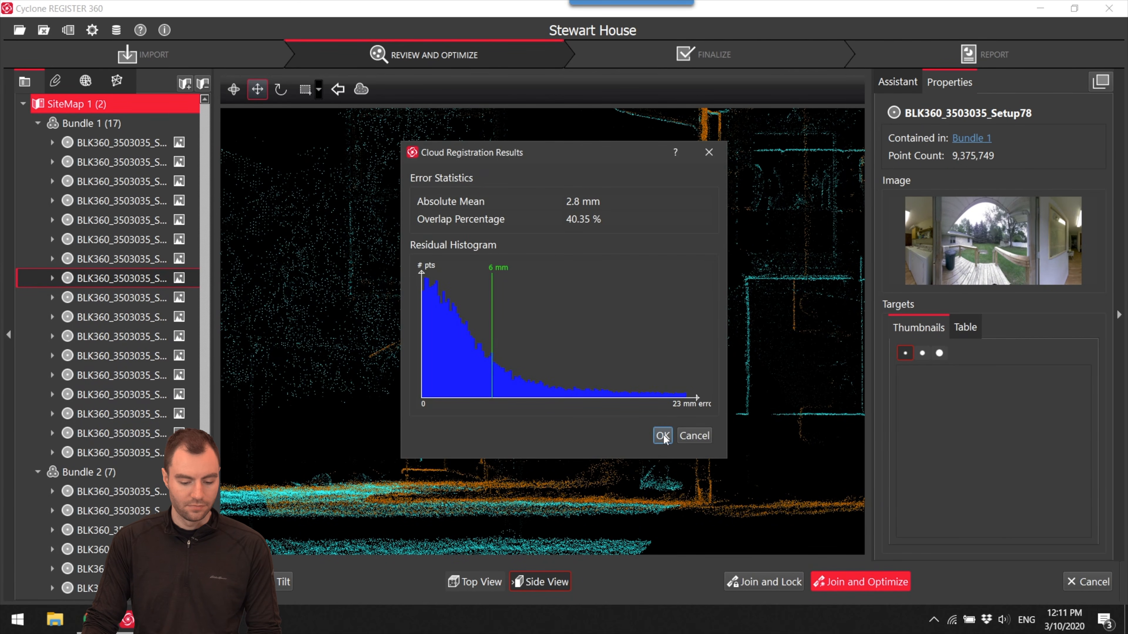
click(664, 435)
click(634, 326)
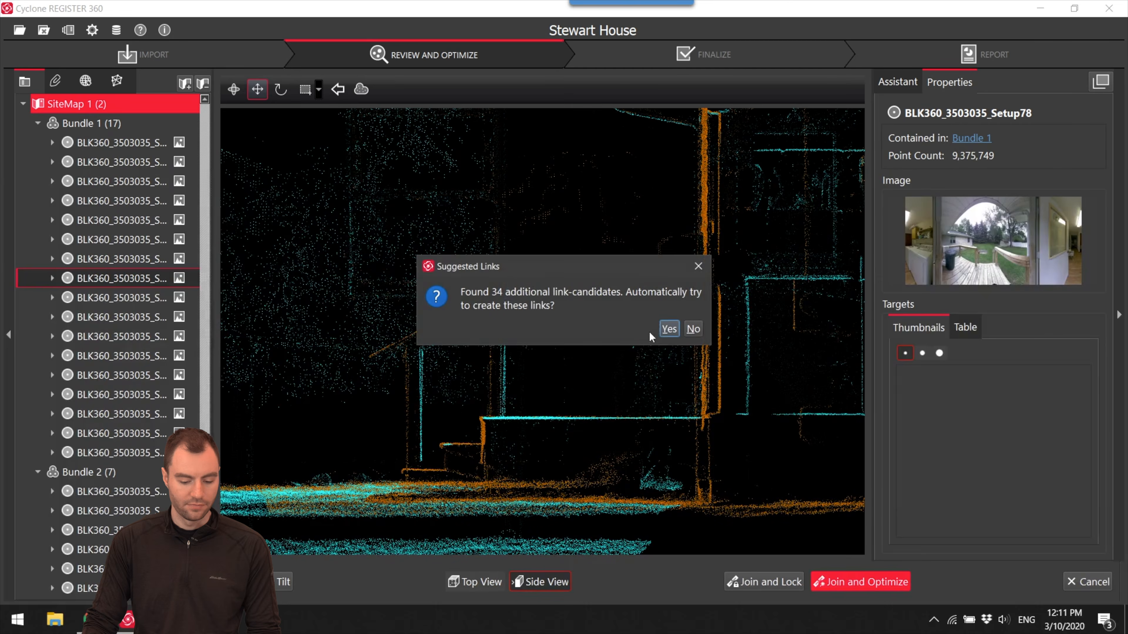
click(693, 330)
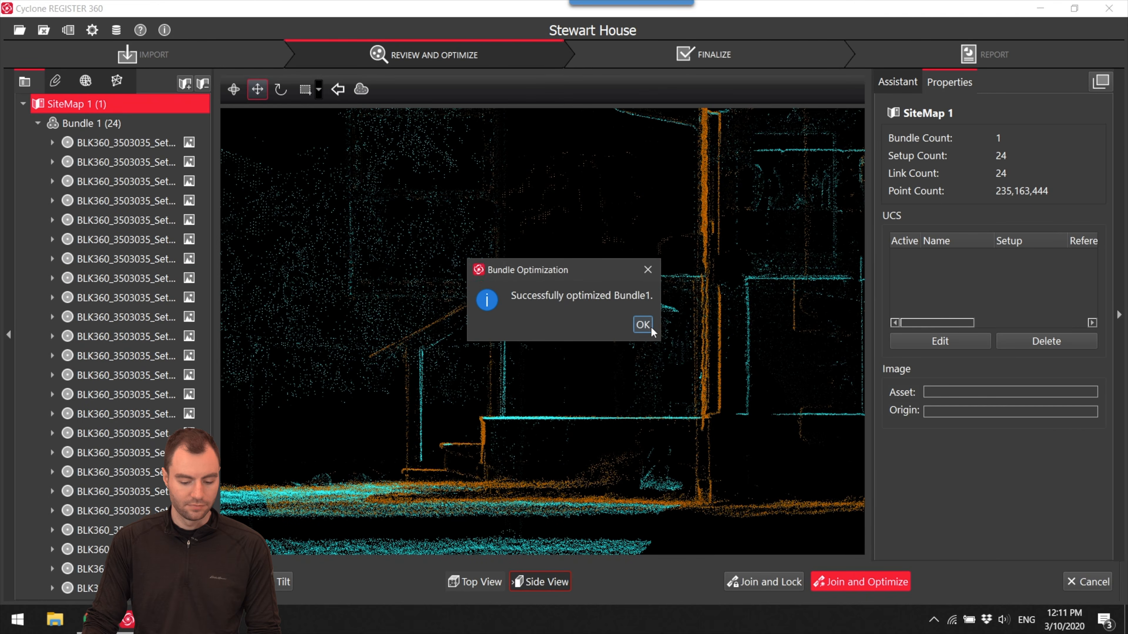
click(649, 325)
- Open visual alignment between Setup71 and the exterior setup in front of the house, and check the porch fit in Top View and Side View
scroll(594, 292, down, 10)
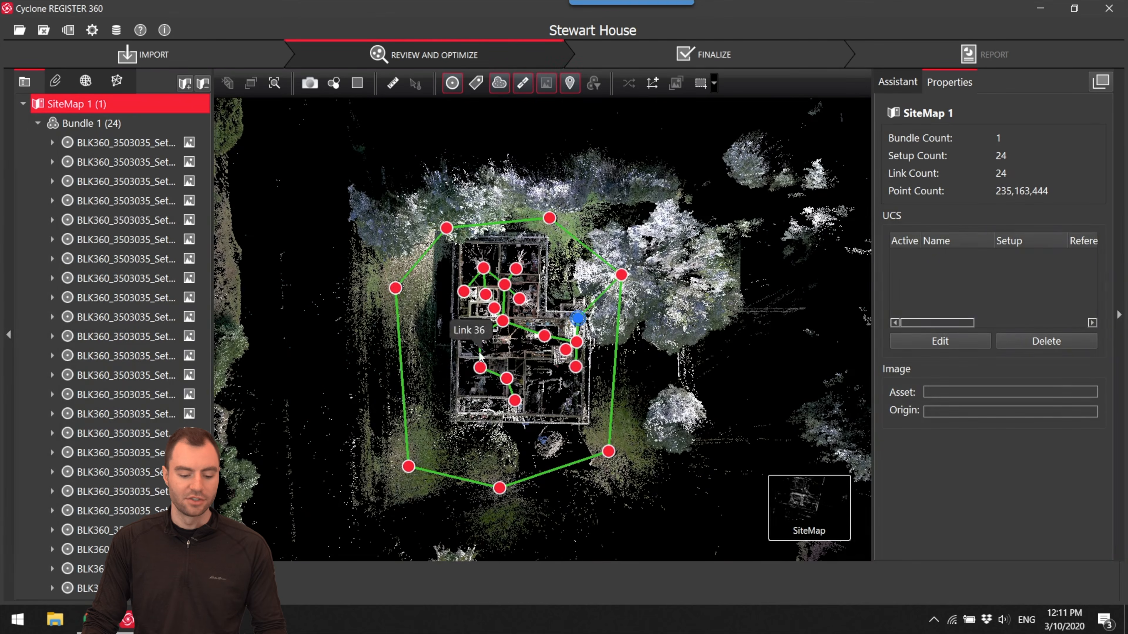
drag(504, 379, 558, 357)
scroll(567, 427, up, 5)
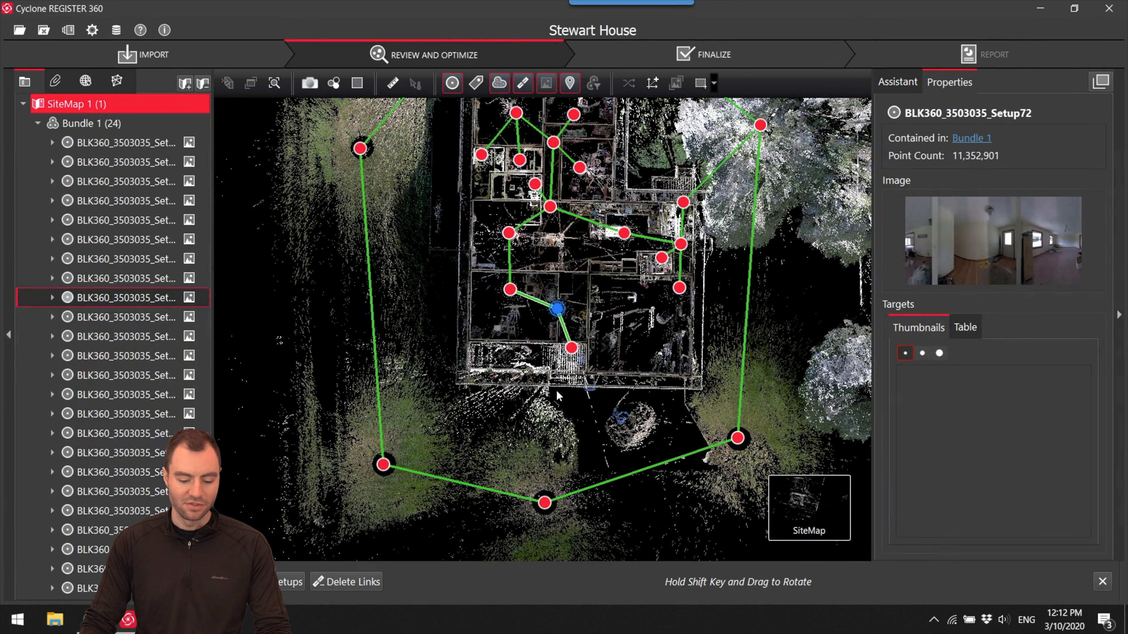
click(572, 348)
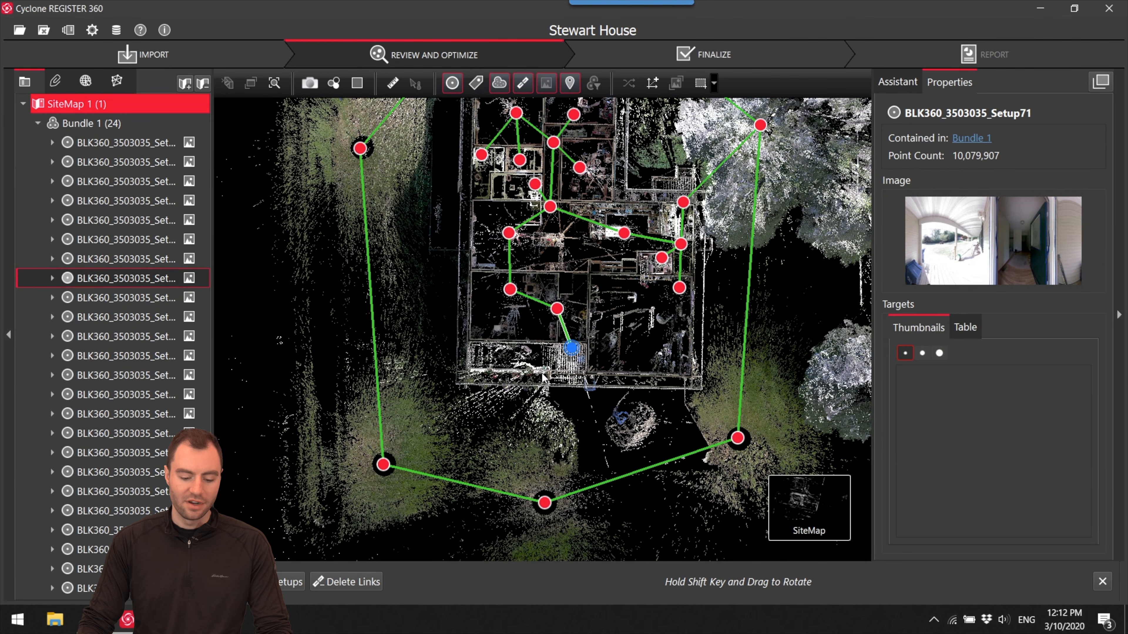
click(544, 504)
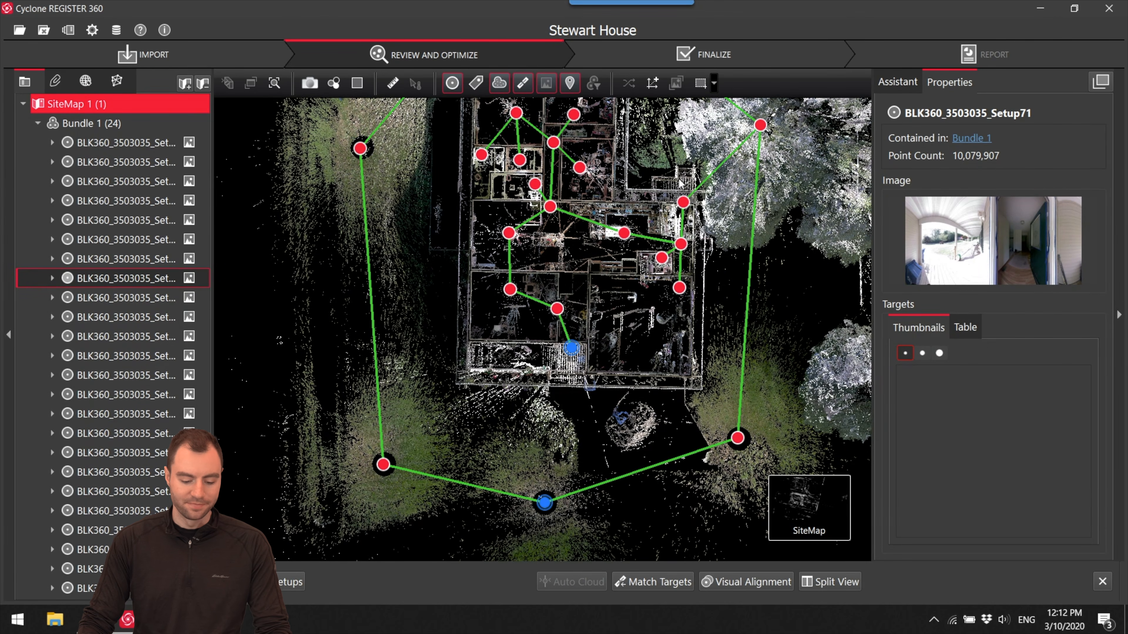
click(744, 585)
scroll(487, 231, up, 5)
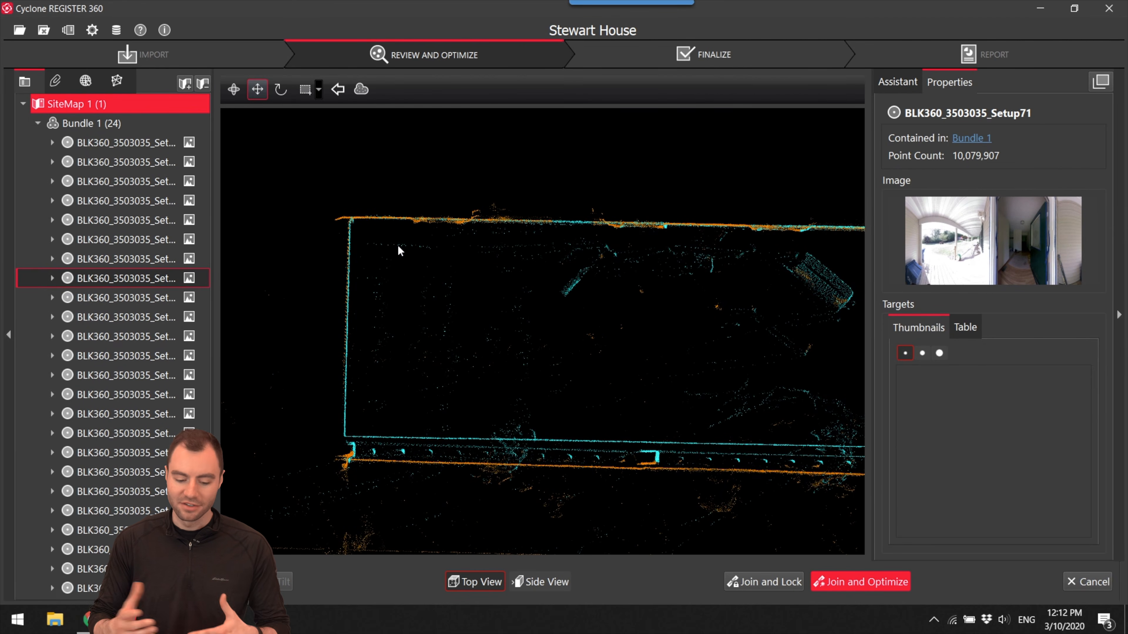
click(537, 582)
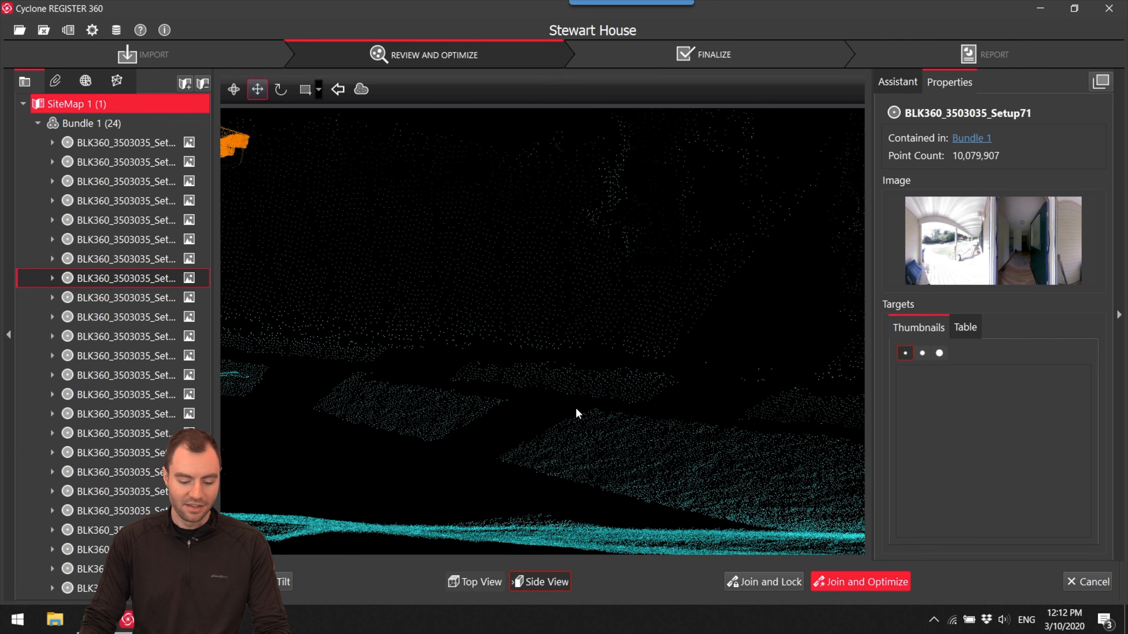
scroll(509, 392, up, 5)
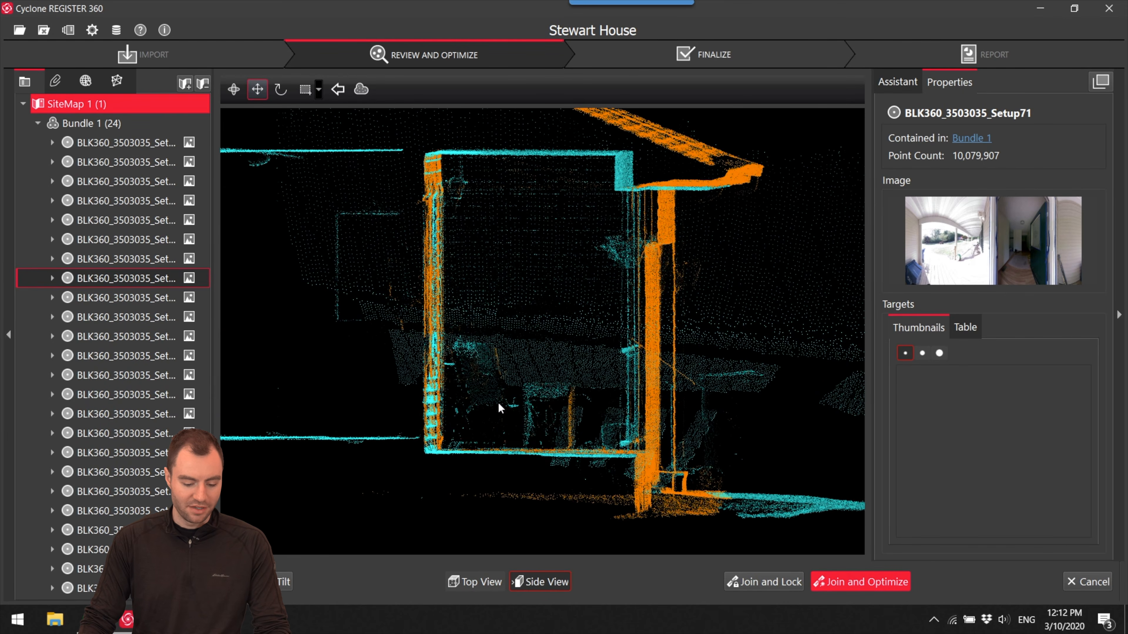
- Join and optimize the link between Setup71 and the front exterior setup, accepting the registration results
click(865, 583)
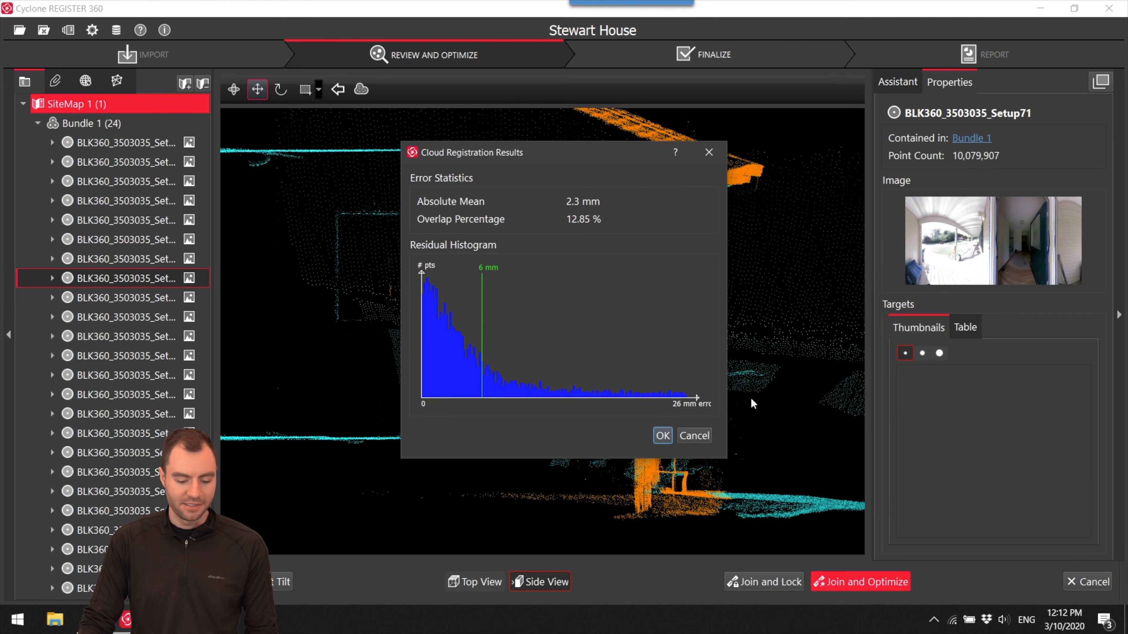
click(662, 436)
click(635, 325)
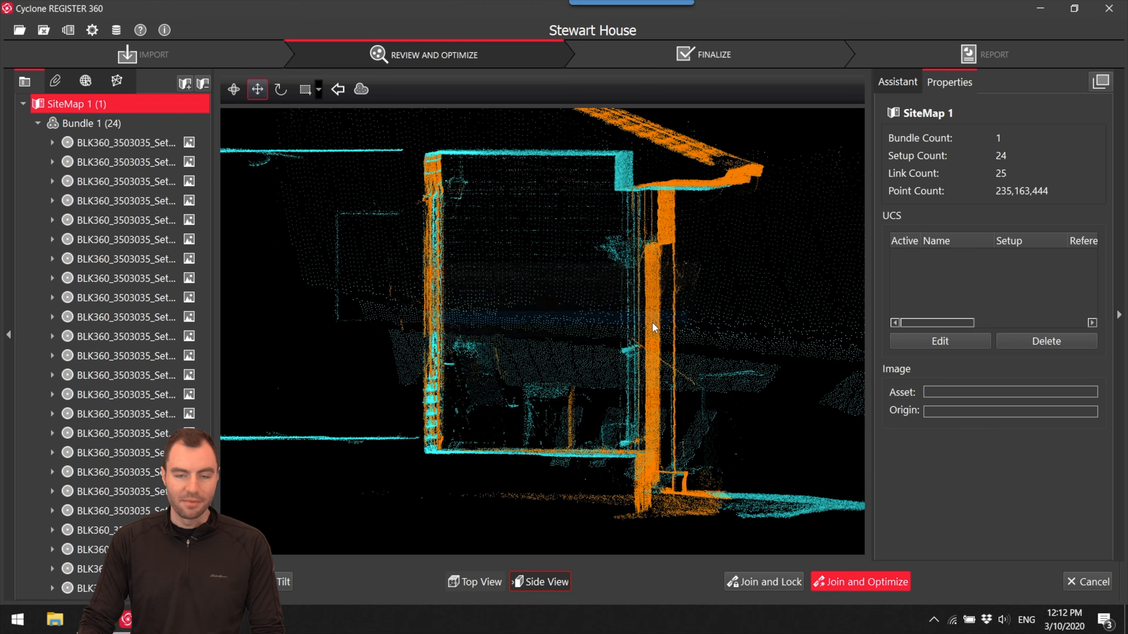
click(641, 324)
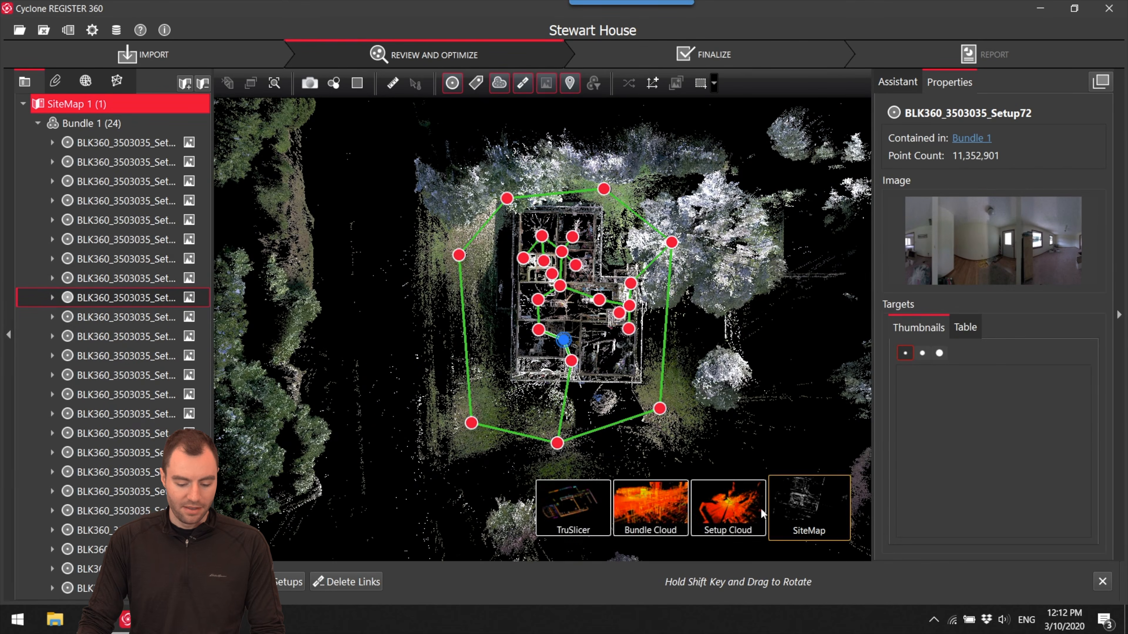
- Open the Bundle Cloud and examine the house from the exterior through to its kitchen and dining area
click(682, 525)
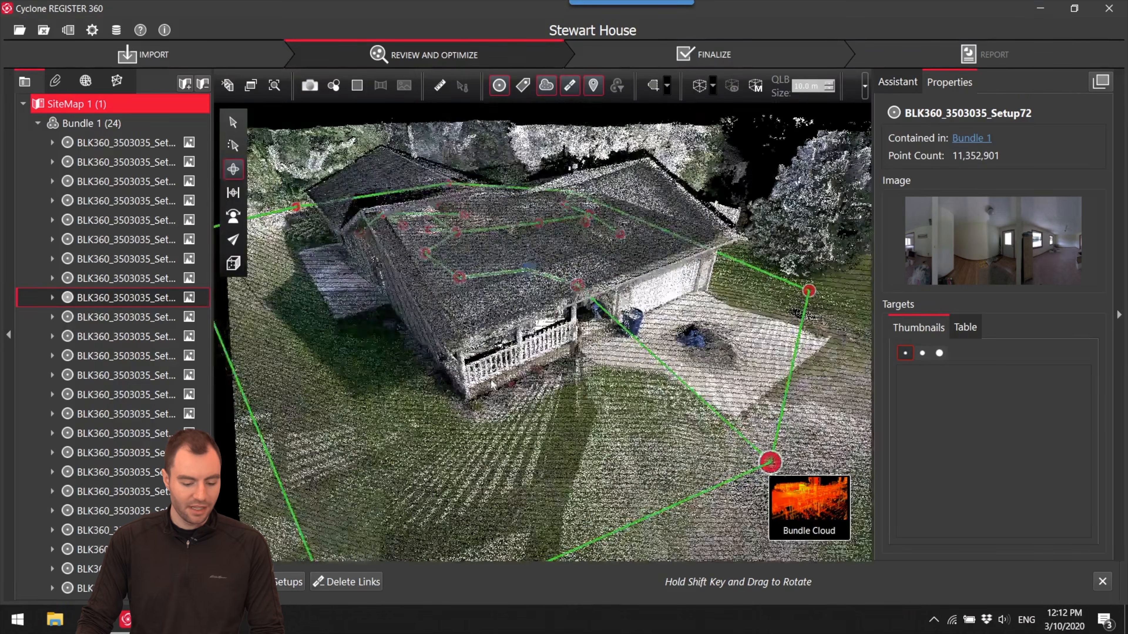
scroll(605, 342, up, 5)
drag(647, 352, 604, 178)
scroll(605, 178, up, 4)
scroll(312, 229, up, 5)
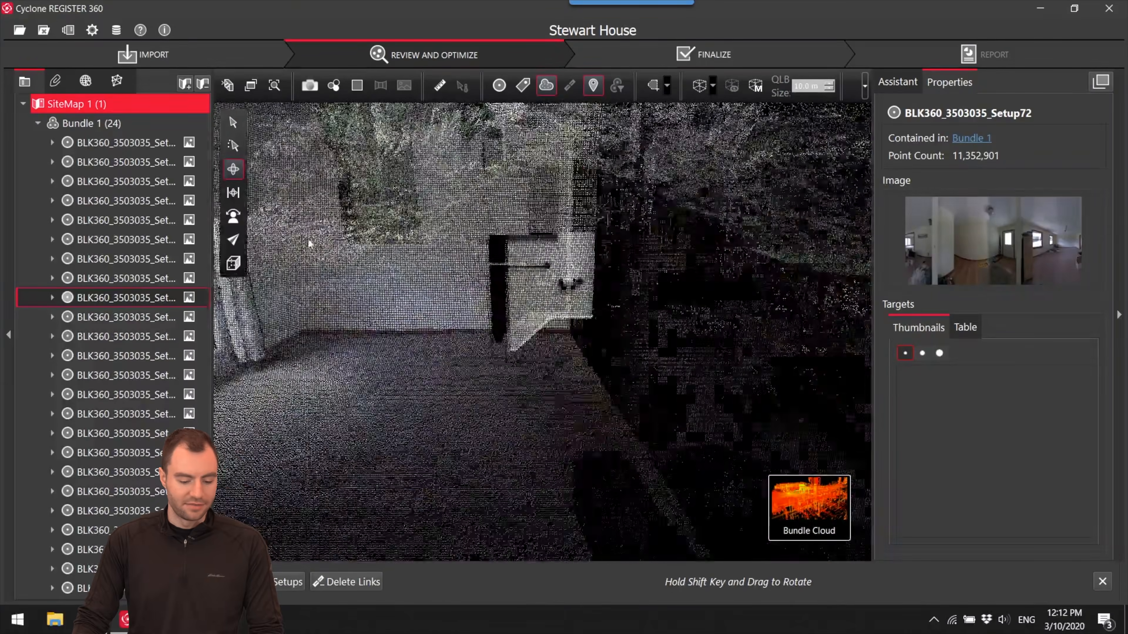
drag(413, 377, 574, 308)
scroll(684, 329, up, 5)
scroll(554, 230, up, 4)
drag(554, 229, 550, 254)
scroll(555, 307, down, 7)
right_drag(550, 254, 506, 249)
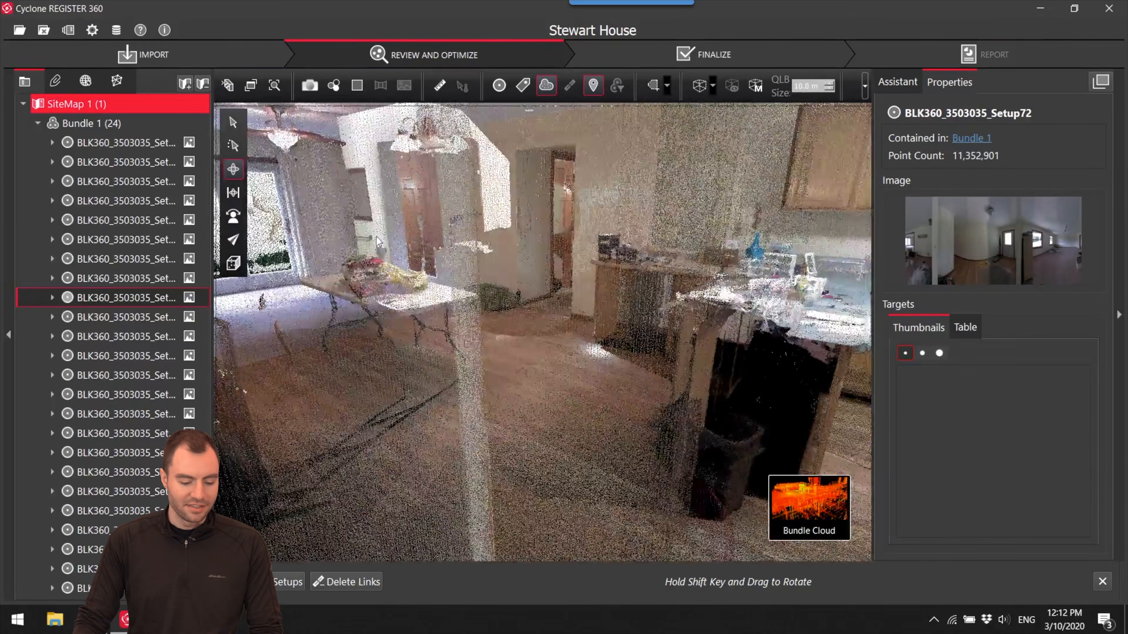
- Examine the stray wall, mirror and door points between the living room and the kitchen
scroll(427, 284, up, 4)
drag(426, 294, 495, 267)
scroll(481, 325, up, 4)
right_drag(495, 267, 503, 275)
scroll(470, 316, down, 2)
drag(455, 253, 489, 252)
right_drag(488, 252, 471, 287)
mouse_move(471, 286)
mouse_down()
mouse_move(602, 285)
mouse_move(457, 275)
mouse_up()
drag(509, 345, 675, 356)
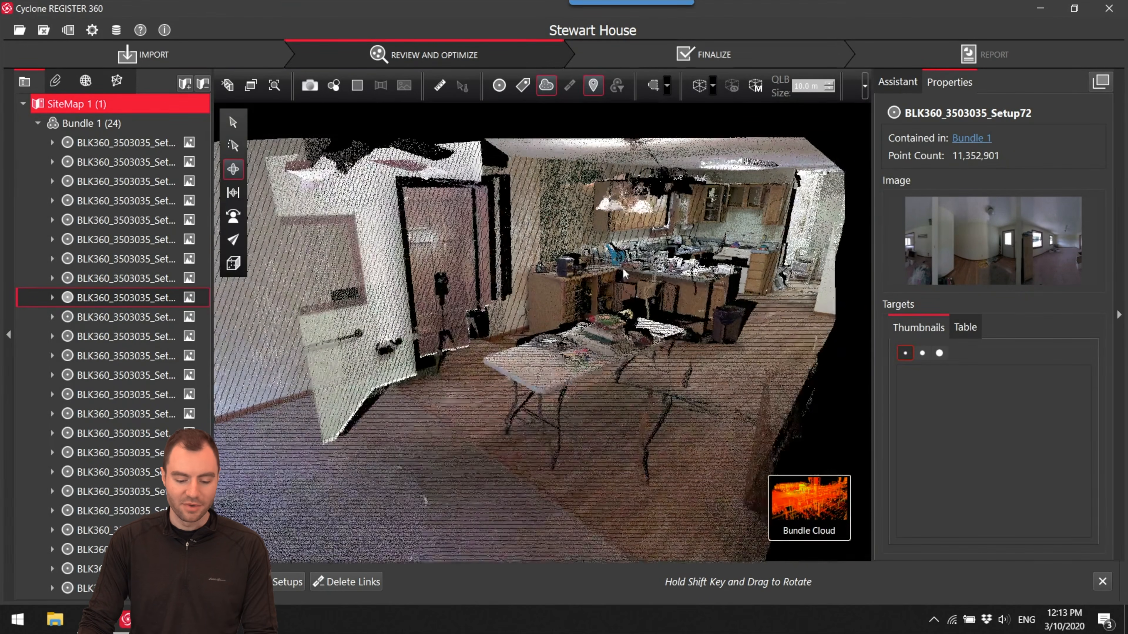
- Examine the hallway and its doorways, and trace the stray points back to the dining and living area
scroll(517, 252, up, 5)
drag(506, 285, 493, 183)
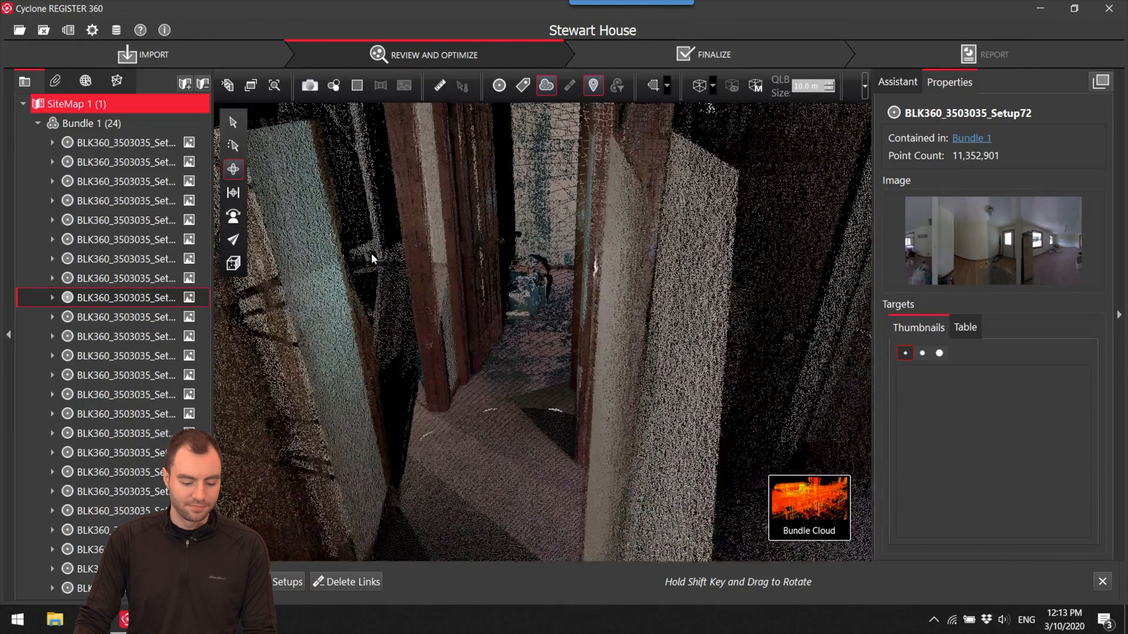
drag(372, 259, 335, 212)
scroll(436, 270, up, 4)
drag(435, 270, 657, 285)
drag(537, 281, 751, 222)
scroll(648, 222, up, 8)
scroll(750, 221, up, 4)
mouse_move(691, 267)
mouse_down()
mouse_move(703, 267)
mouse_move(700, 254)
mouse_up()
scroll(659, 212, up, 5)
drag(662, 213, 826, 262)
mouse_move(618, 283)
mouse_down()
mouse_move(642, 272)
mouse_move(637, 284)
mouse_up()
right_drag(637, 284, 621, 312)
scroll(593, 221, up, 2)
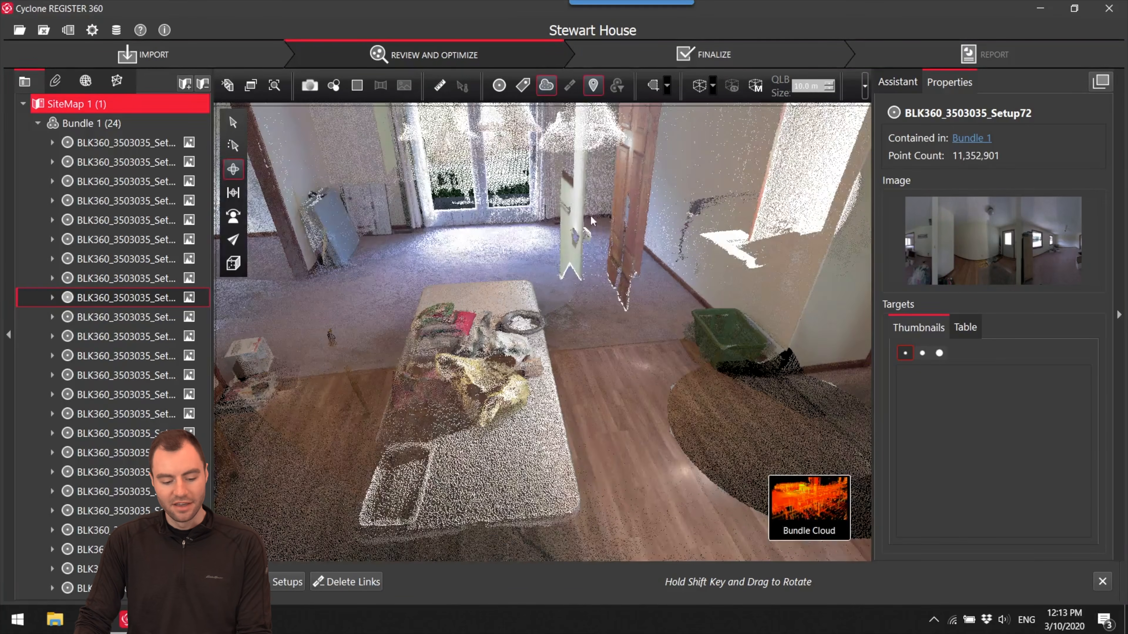
- Inspect the floating door and wall section in the living area from several angles
drag(588, 222, 642, 293)
scroll(550, 313, down, 5)
scroll(457, 253, up, 5)
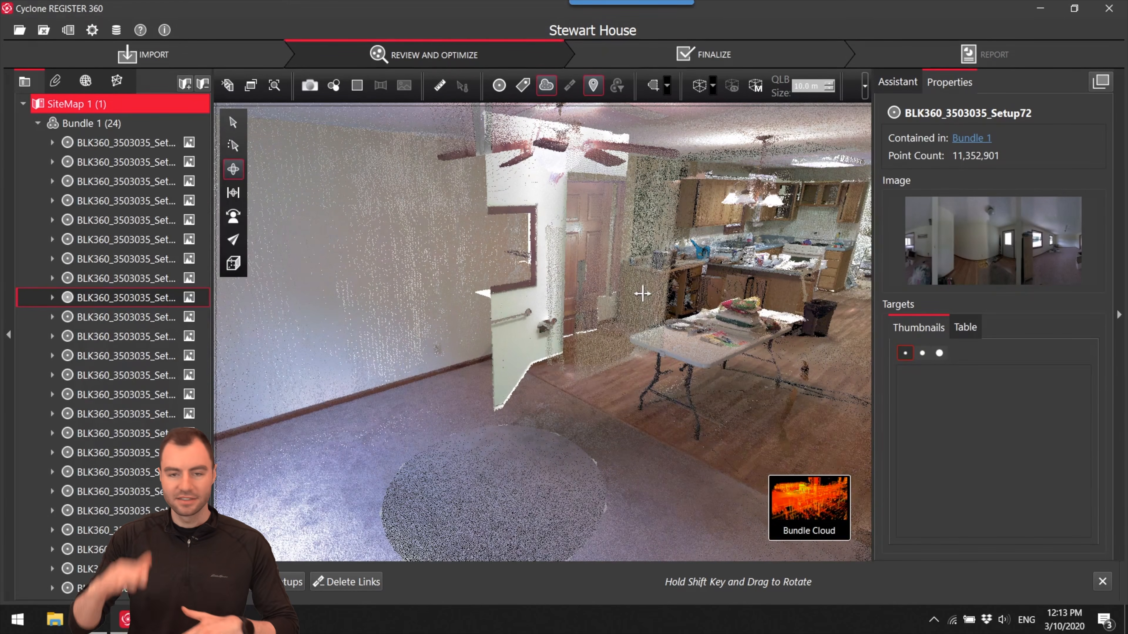
drag(620, 328, 510, 331)
middle_drag(448, 330, 557, 328)
drag(557, 328, 576, 324)
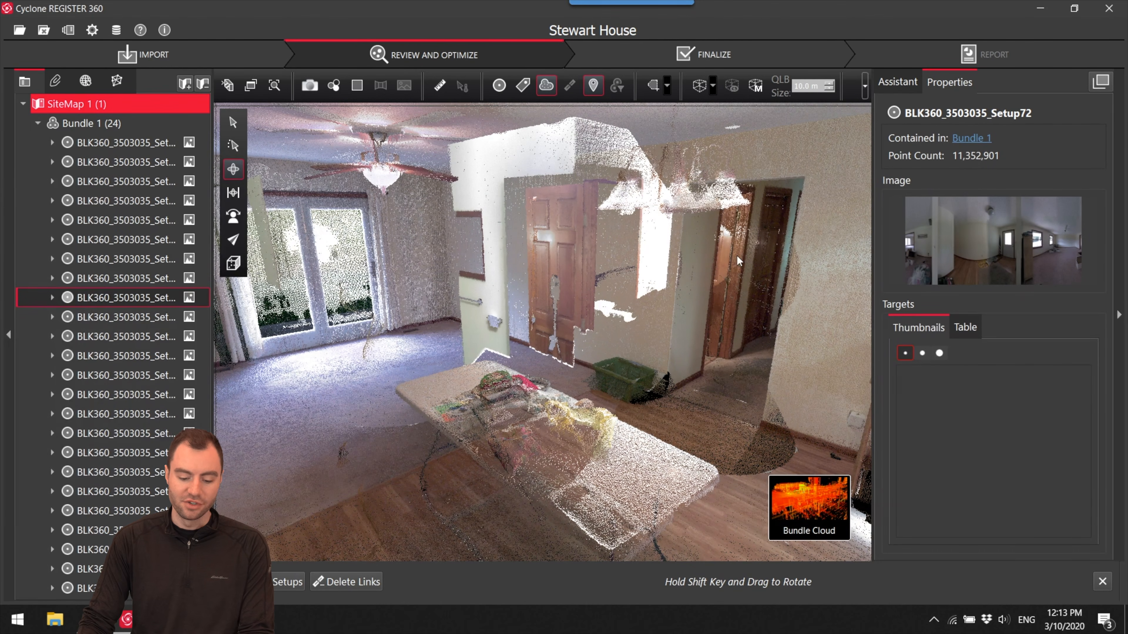
- Locate the bathroom's Setup80 in the bundle cloud and open its individual setup cloud
drag(728, 262, 728, 269)
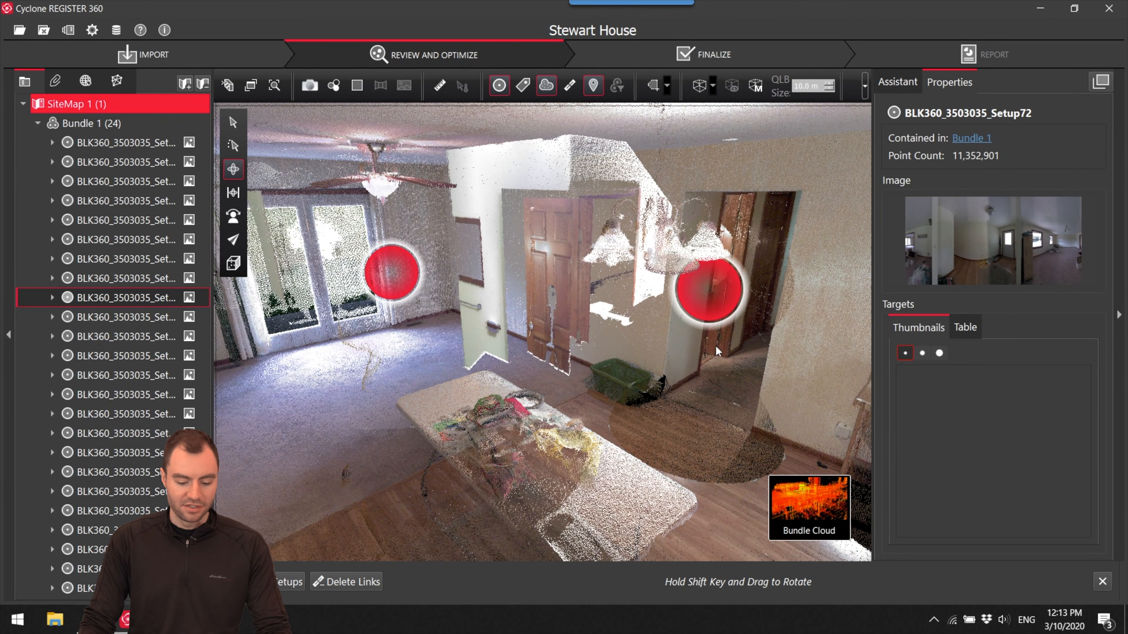
drag(745, 238, 711, 249)
drag(615, 220, 562, 321)
click(543, 363)
double_click(542, 362)
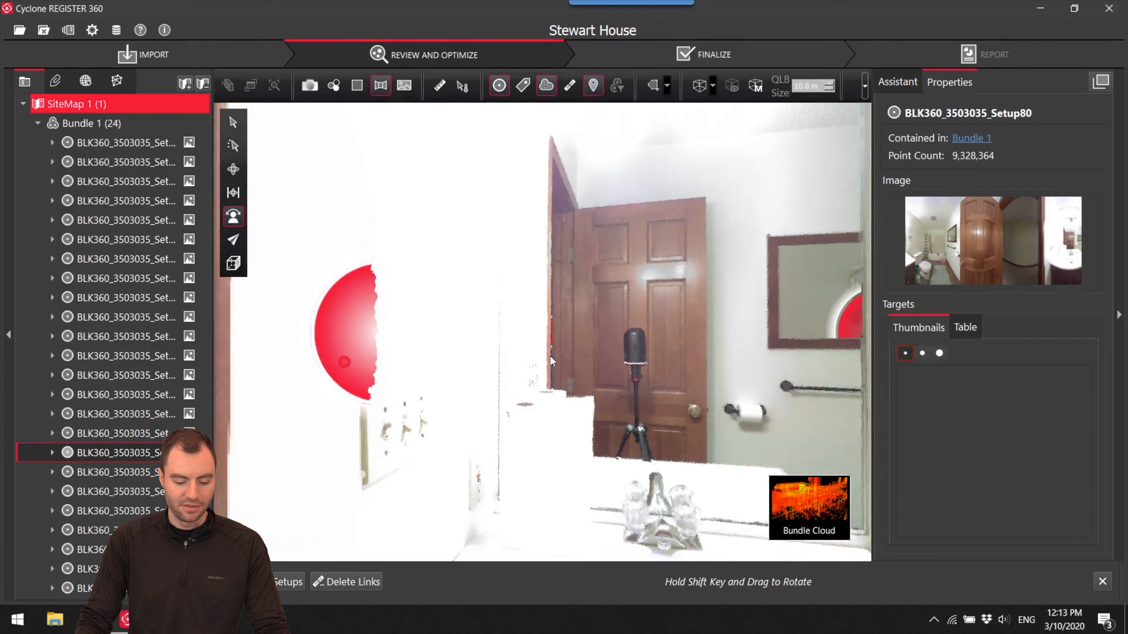
drag(551, 358, 650, 350)
right_click(546, 273)
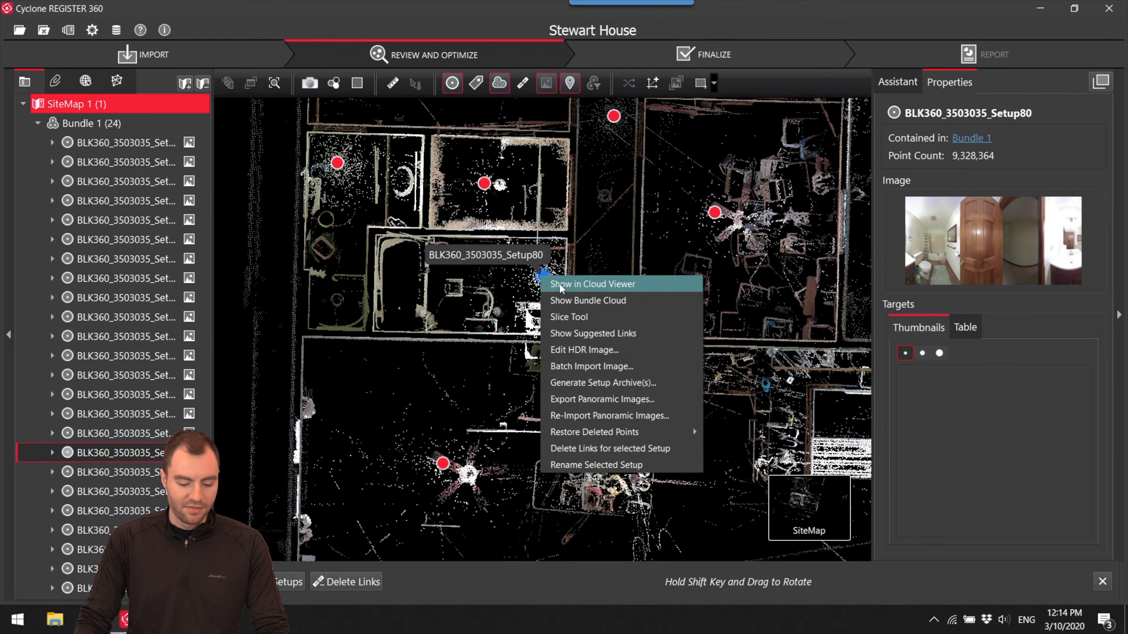
click(562, 283)
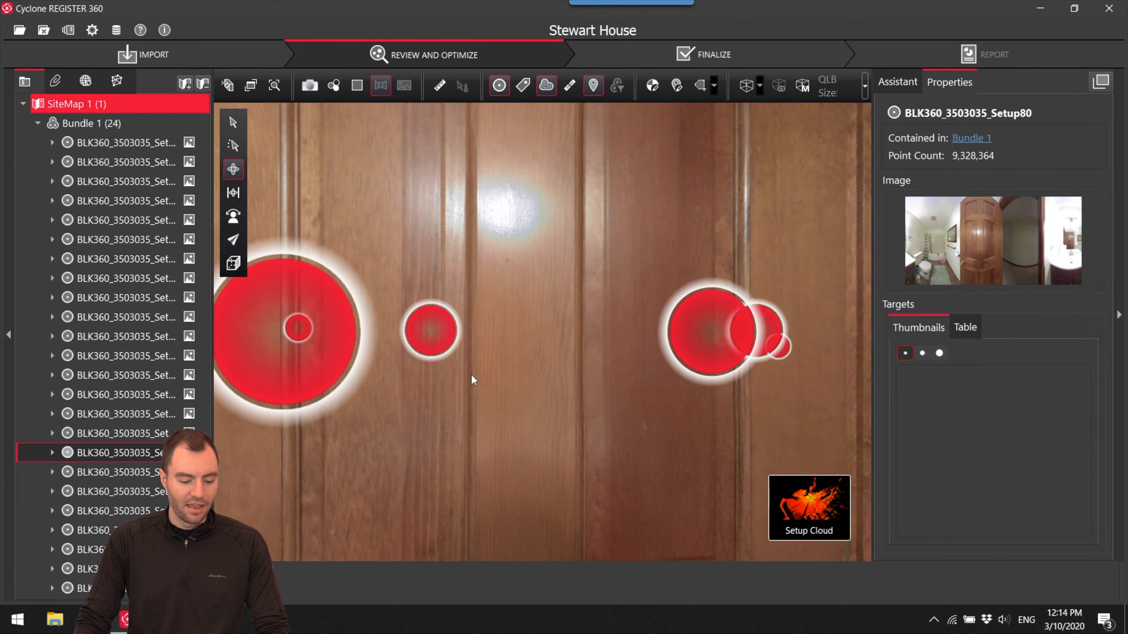
- Examine Setup80's cloud from inside and outside the bathroom, including the door, mirror and vanity areas
drag(452, 274, 340, 194)
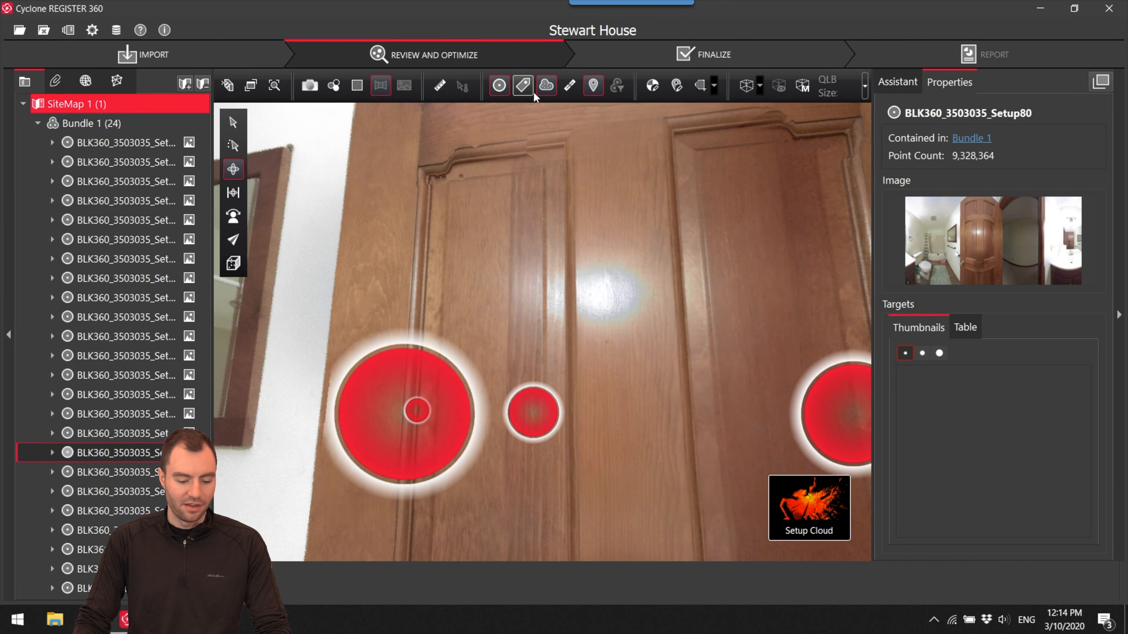
drag(318, 216, 407, 282)
scroll(483, 311, down, 4)
right_drag(483, 312, 461, 328)
drag(459, 328, 497, 162)
scroll(606, 348, down, 8)
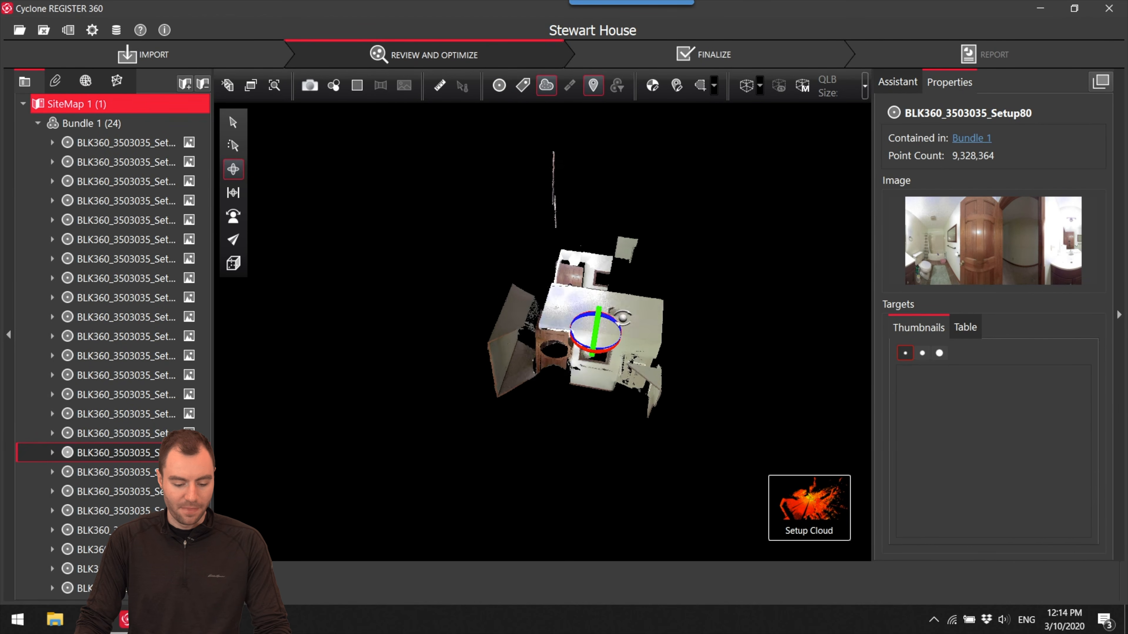
scroll(592, 308, up, 10)
drag(491, 380, 516, 426)
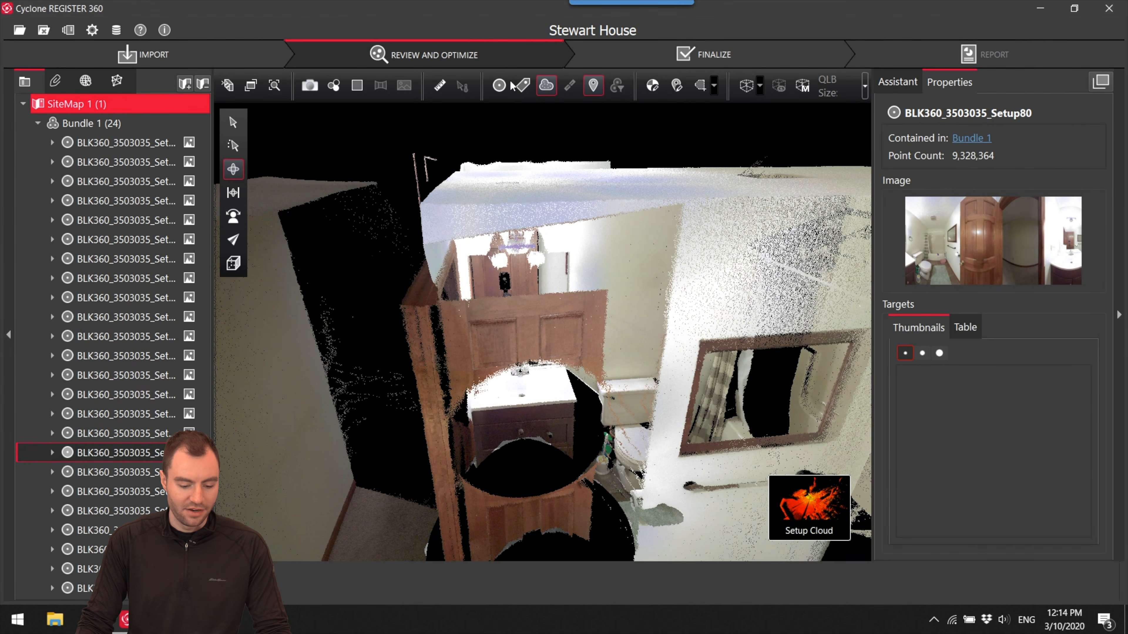
- Enter Setup80's scanner viewpoint, hide the panoramic image, and examine the point cloud in the mirror above the sink
double_click(520, 415)
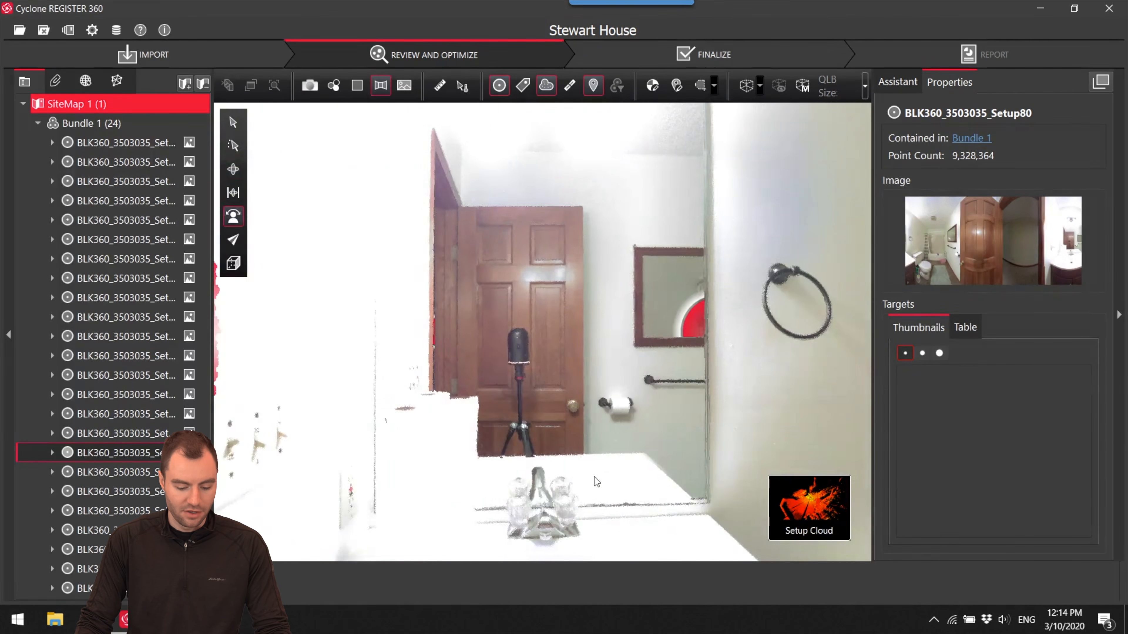
drag(597, 482, 572, 416)
click(387, 88)
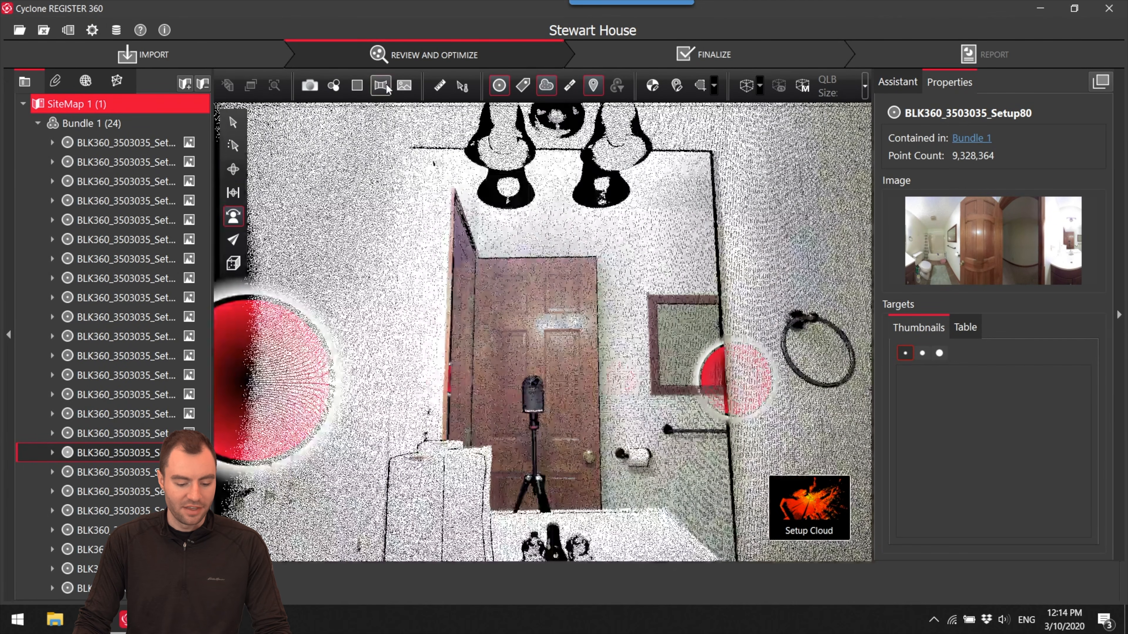
drag(452, 256, 474, 281)
scroll(481, 288, up, 3)
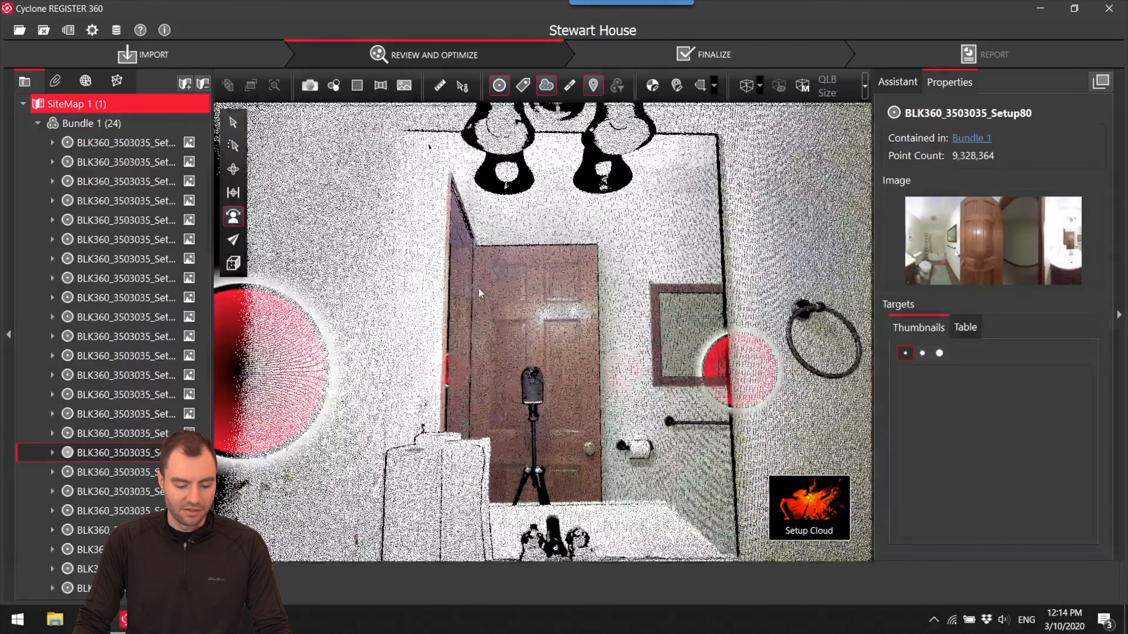
scroll(490, 293, down, 1)
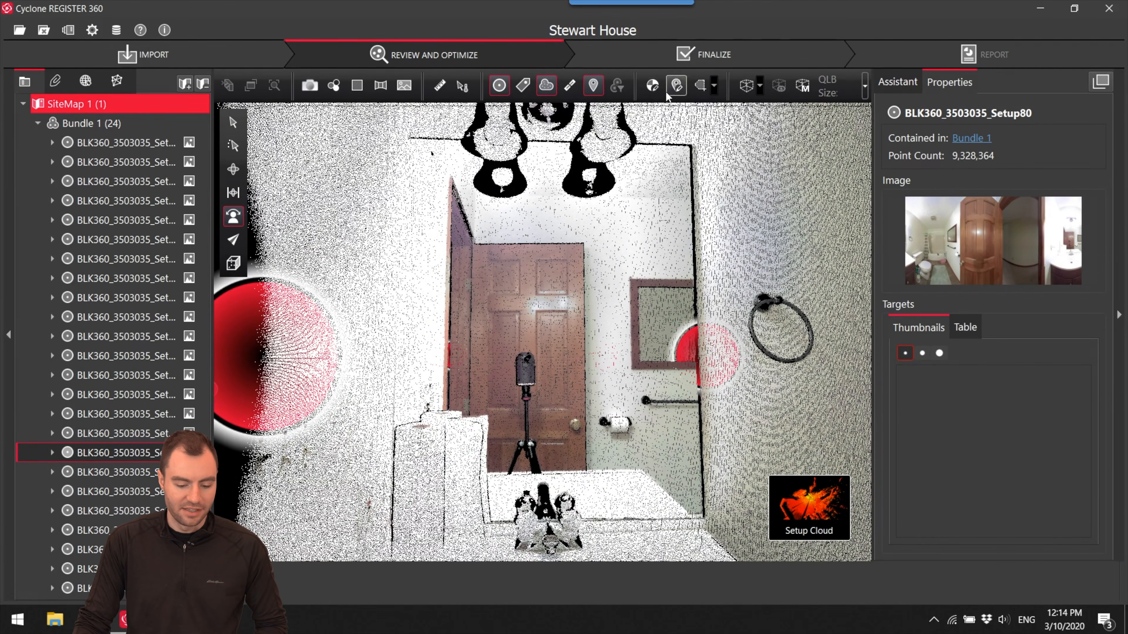
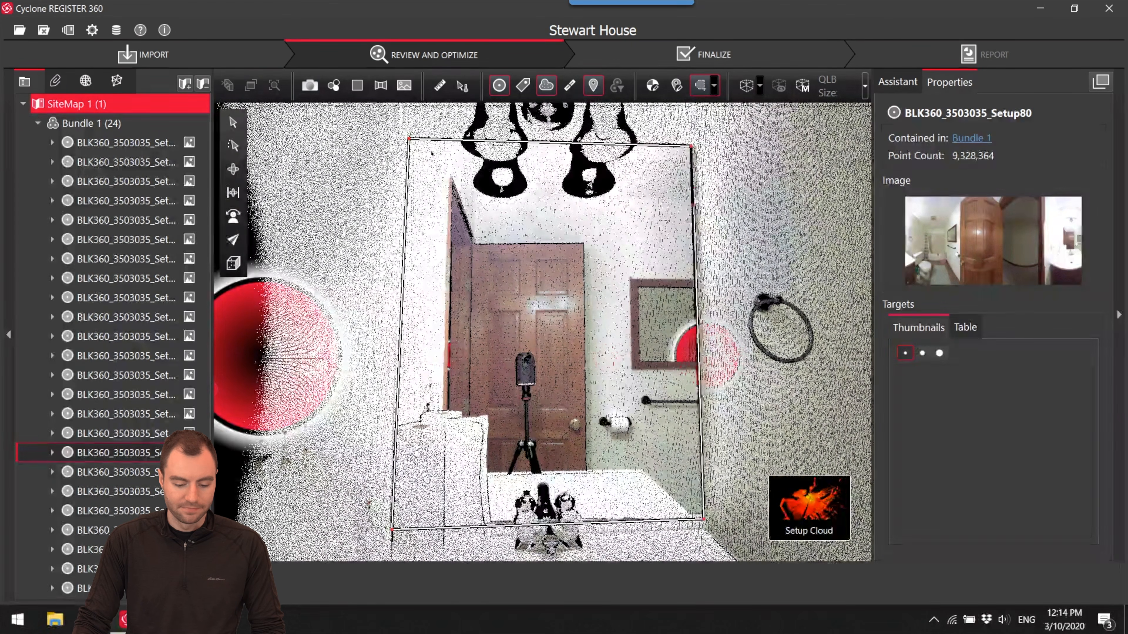
- Close the fence around the bathroom mirror in Setup80, delete the points inside it, and inspect the cleared opening from outside
double_click(692, 148)
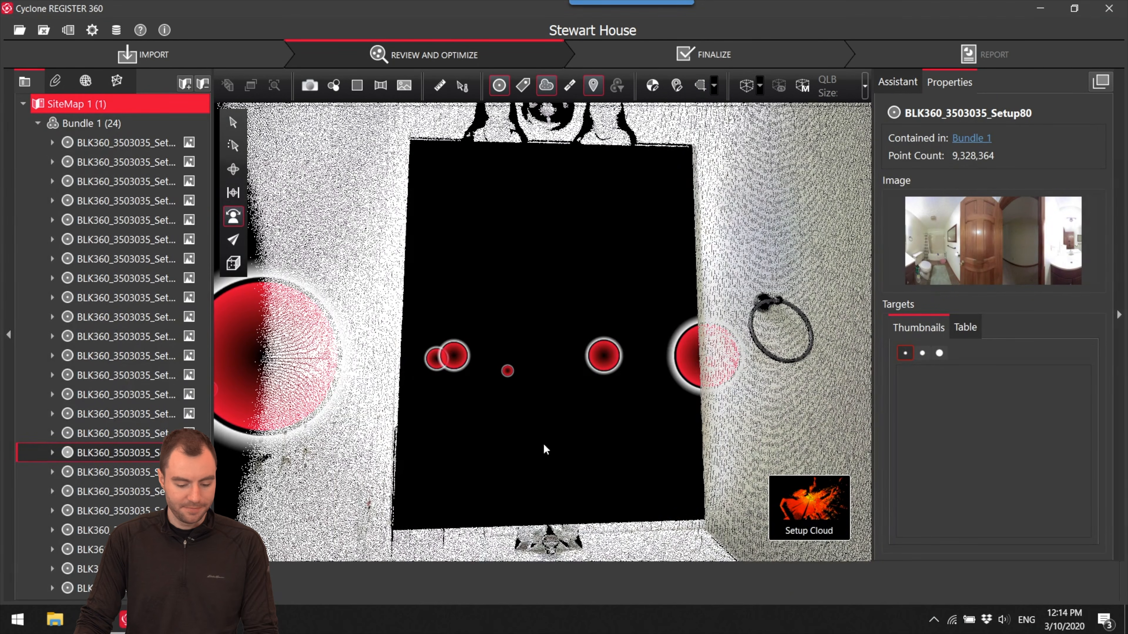
click(233, 172)
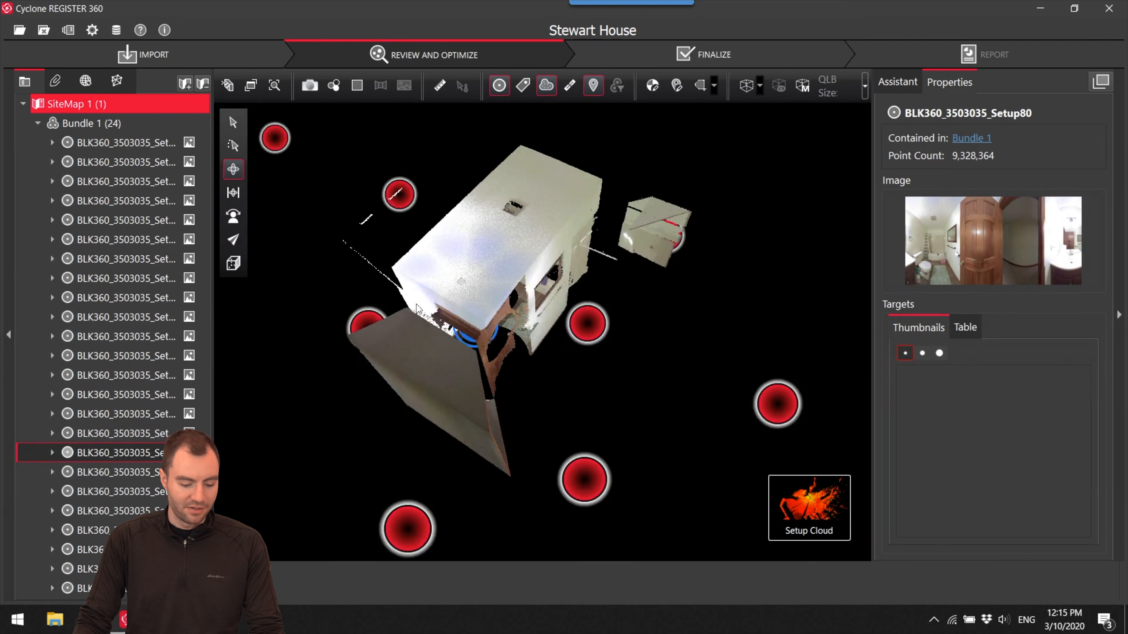
drag(419, 309, 444, 304)
right_drag(444, 305, 503, 277)
drag(503, 279, 509, 199)
scroll(448, 260, up, 8)
drag(496, 274, 567, 328)
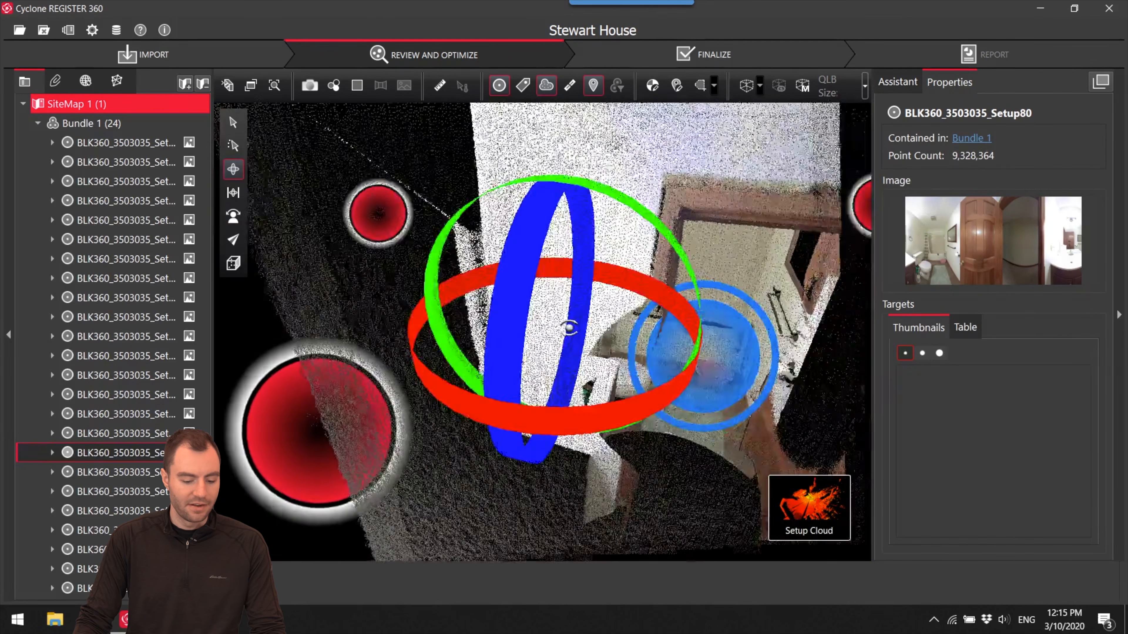
right_drag(567, 327, 884, 445)
drag(560, 267, 545, 402)
scroll(551, 305, down, 4)
scroll(604, 357, down, 4)
scroll(604, 357, up, 4)
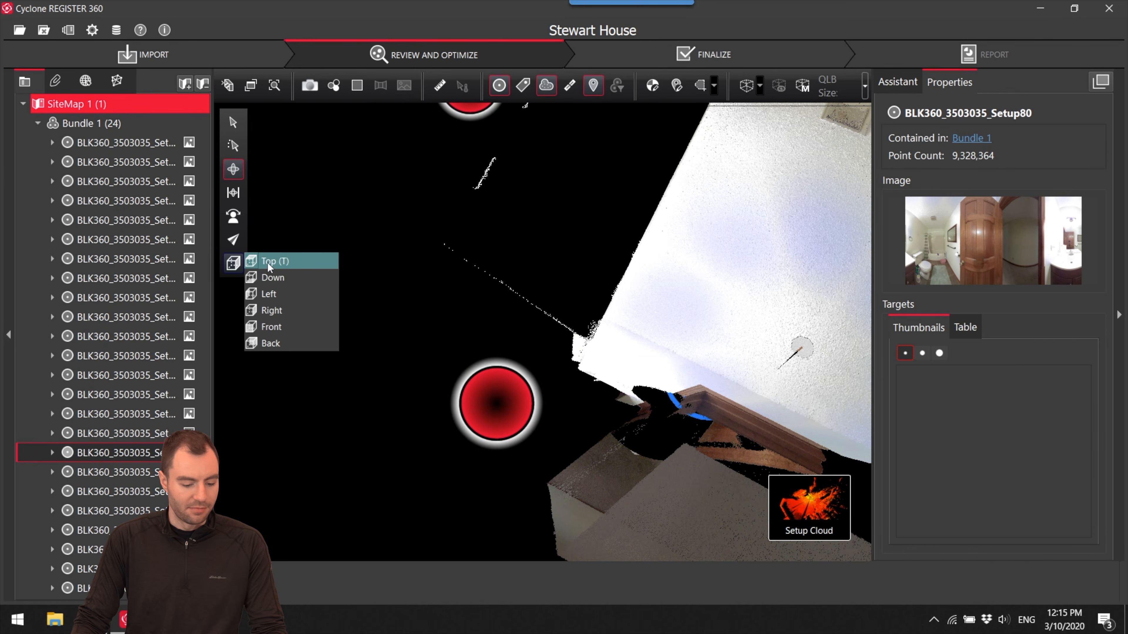
- From the top view, fence the stray reflection points beyond the bathroom's mirror wall and delete them from Setup80
click(268, 261)
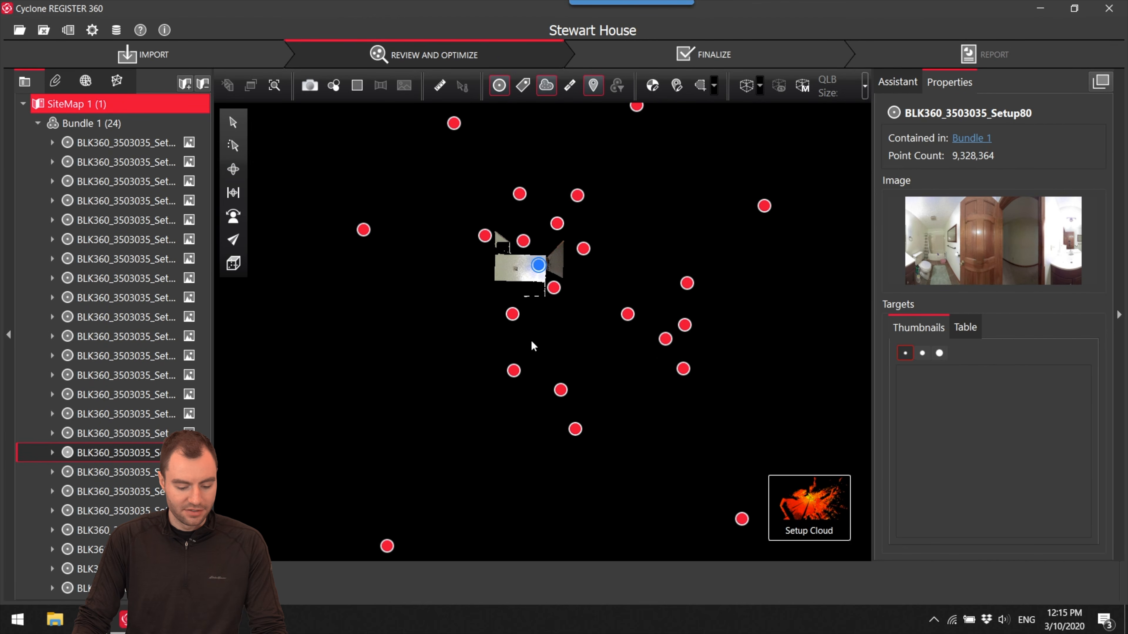
scroll(516, 291, up, 5)
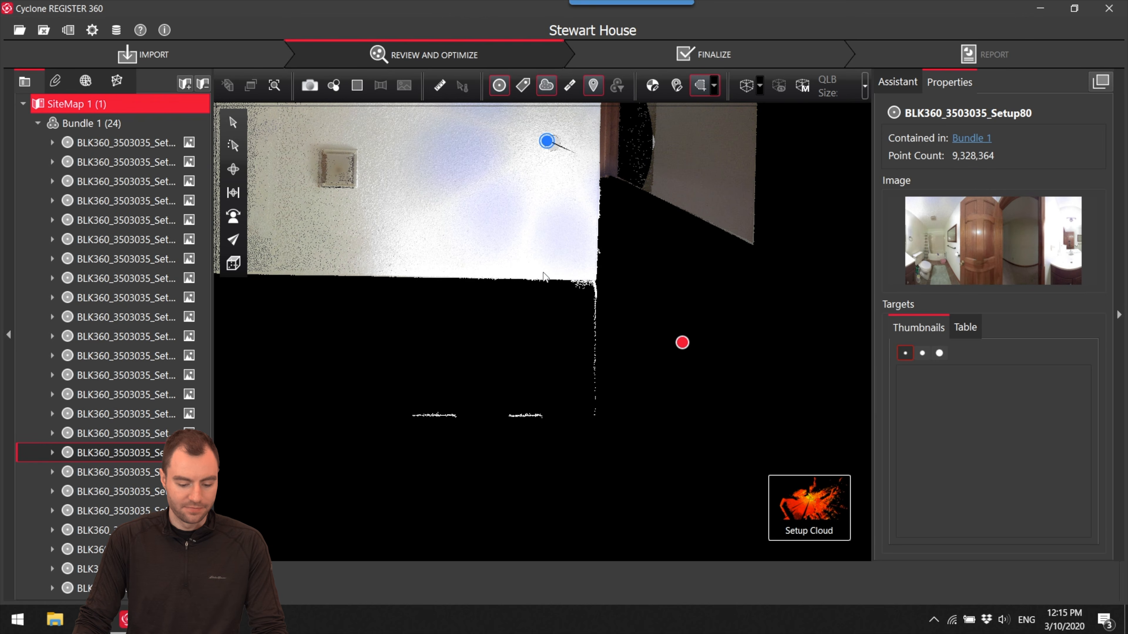
click(444, 280)
click(616, 281)
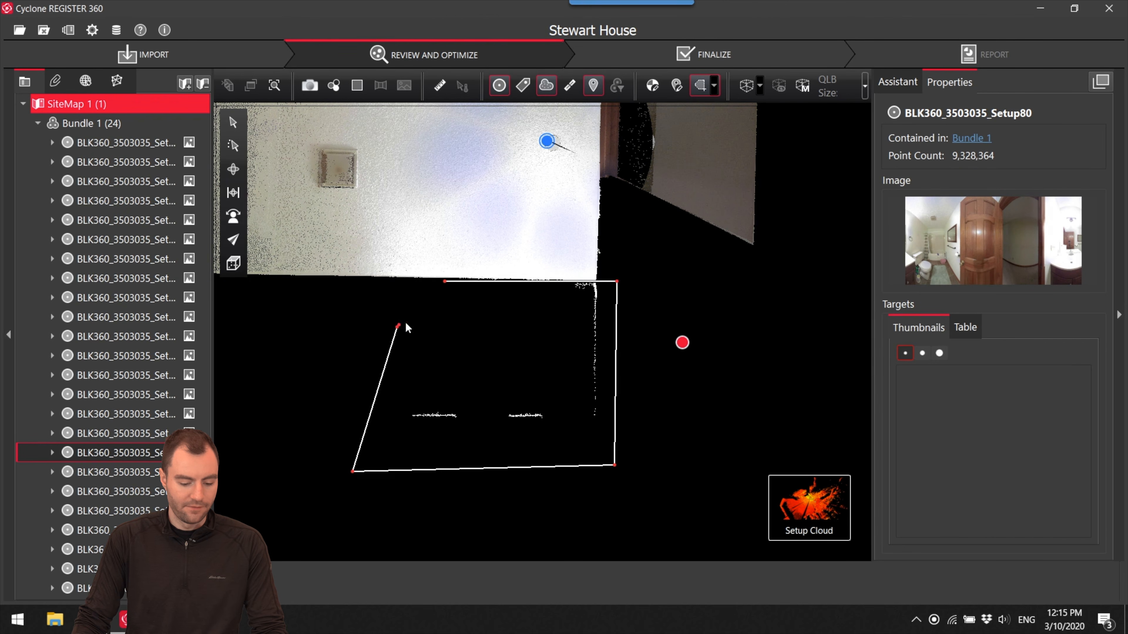
click(447, 285)
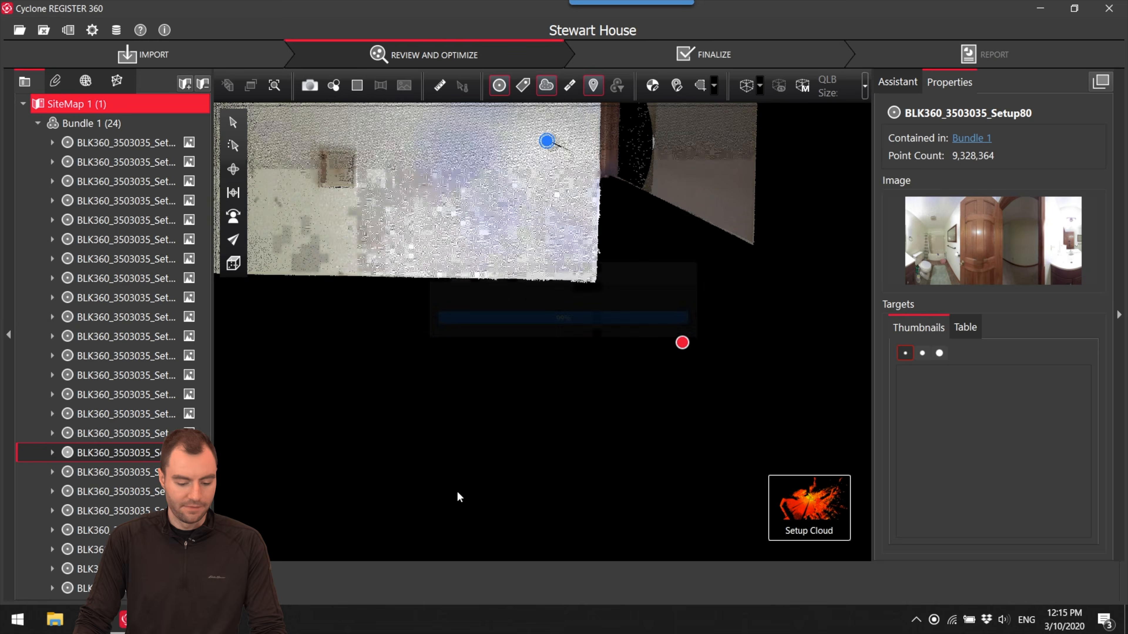
click(237, 176)
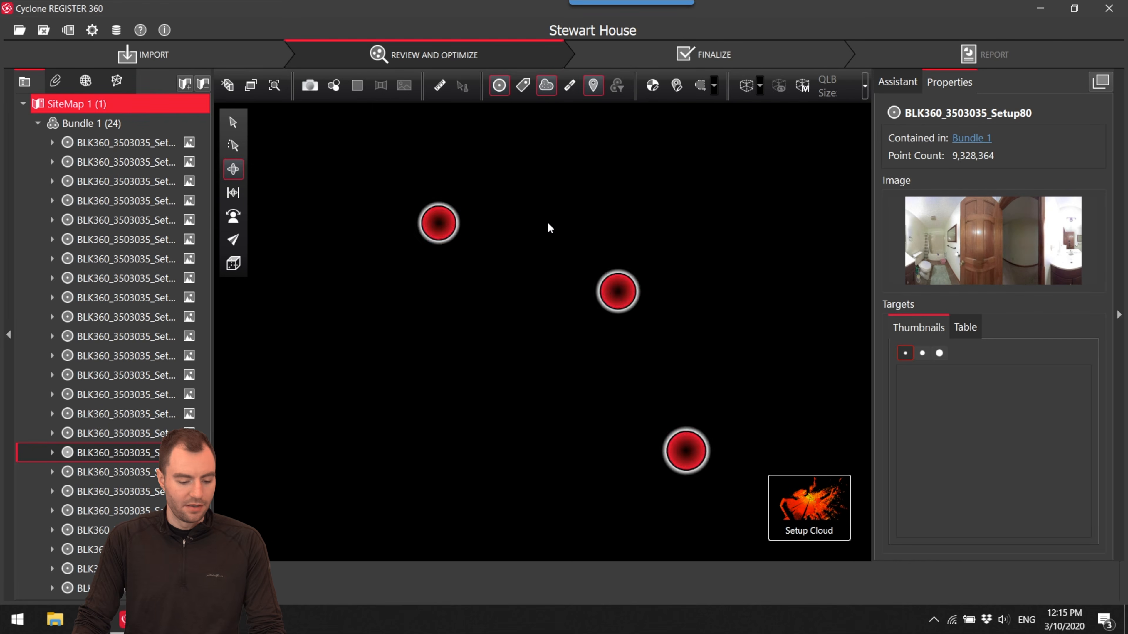
scroll(555, 251, down, 3)
scroll(543, 278, up, 5)
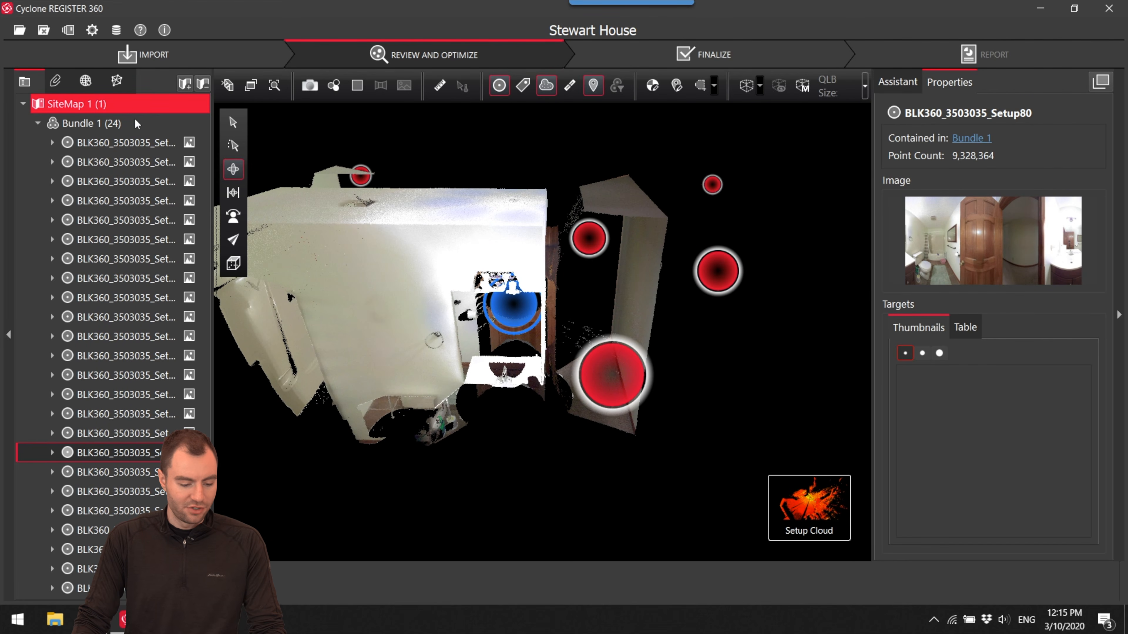
- Switch from Setup80's individual cloud back to the full Bundle 1 cloud
click(142, 127)
click(650, 507)
scroll(554, 390, down, 6)
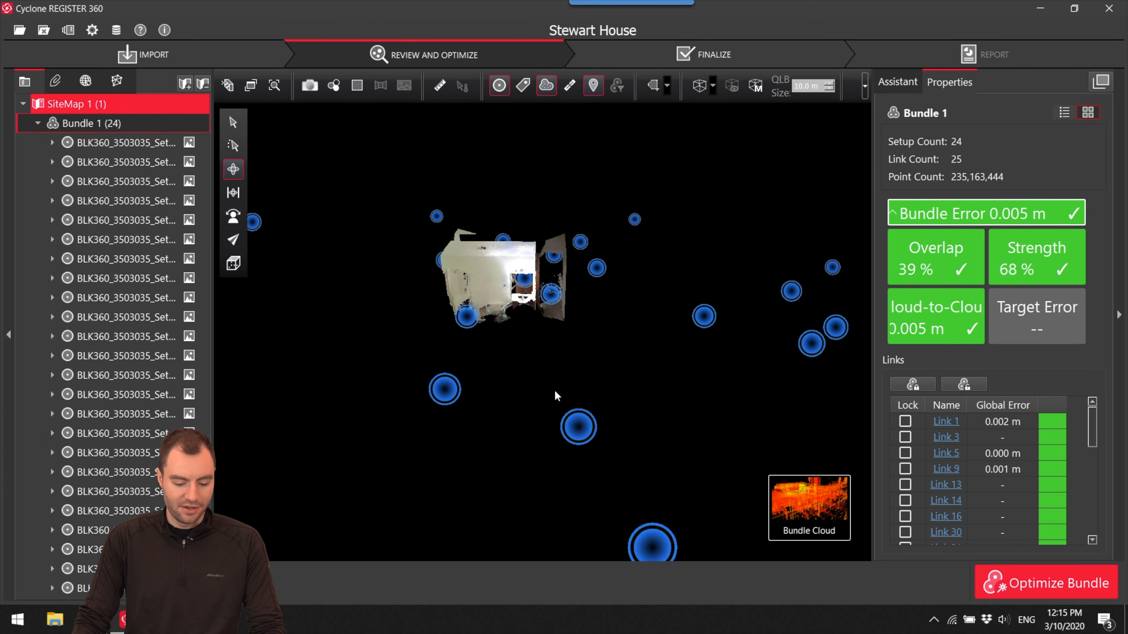
scroll(528, 279, up, 8)
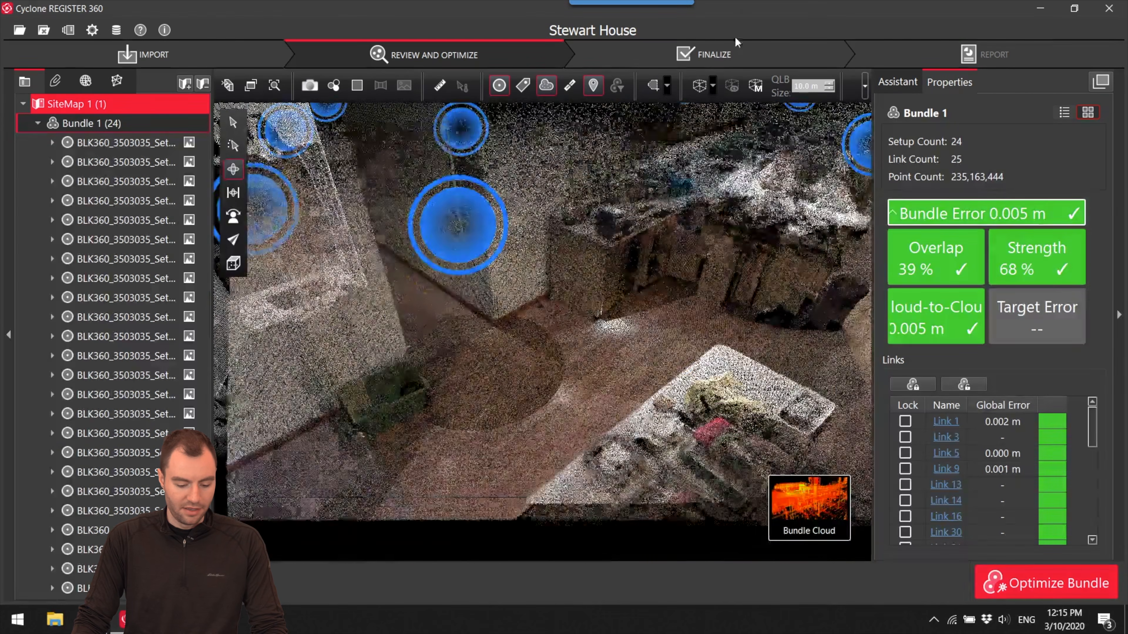
- Examine the vertical strip of stray points beside the living room wall, with the setup markers hidden
right_drag(681, 269, 624, 216)
drag(625, 216, 607, 224)
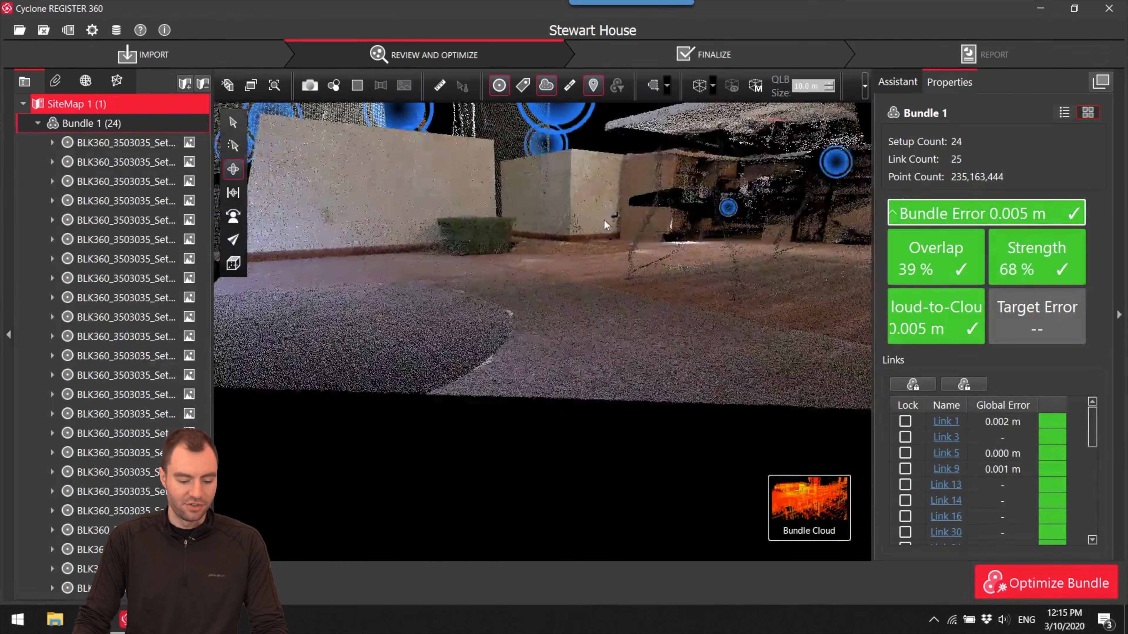
right_drag(606, 224, 619, 340)
mouse_move(619, 340)
mouse_down()
mouse_move(594, 334)
mouse_move(612, 345)
mouse_up()
right_drag(611, 345, 612, 348)
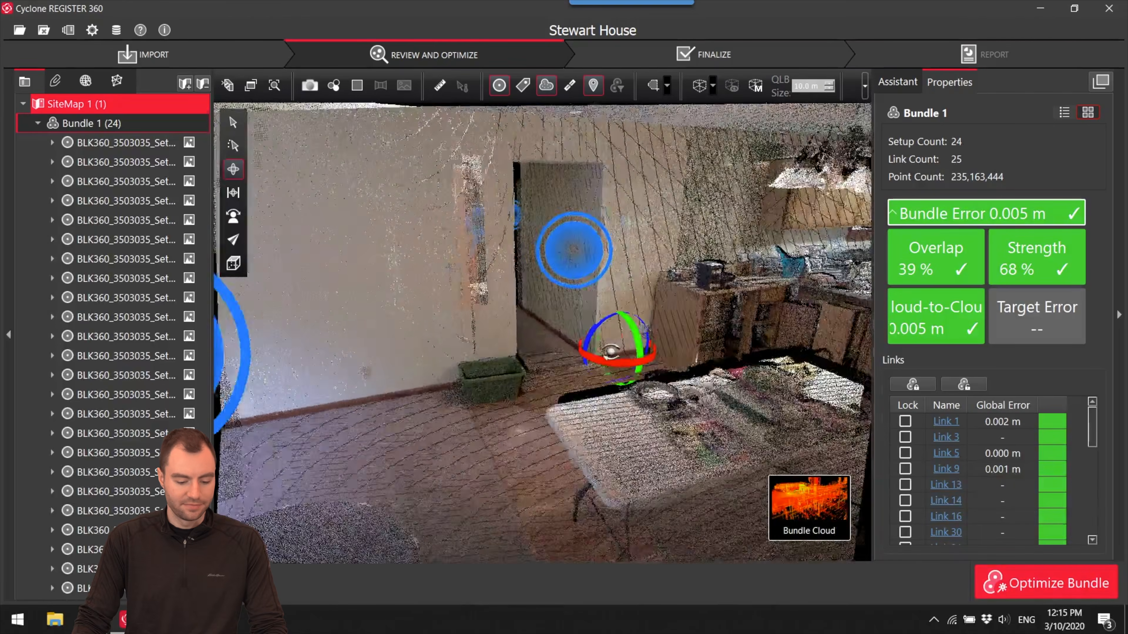
drag(612, 348, 551, 356)
right_drag(551, 356, 589, 352)
drag(588, 352, 556, 350)
right_drag(557, 350, 619, 338)
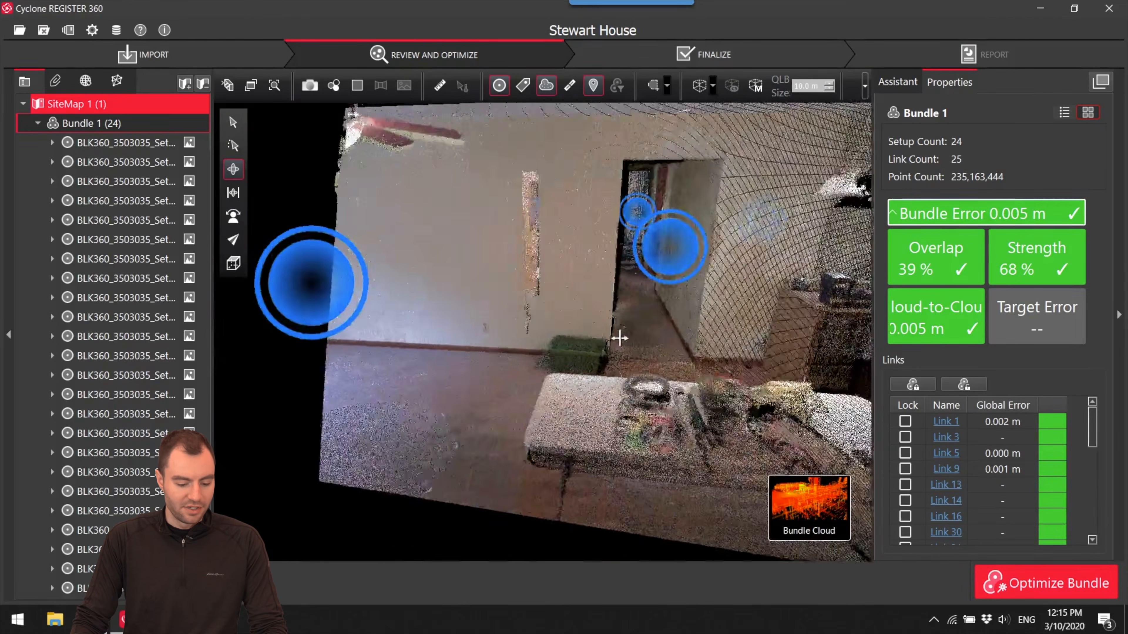
drag(512, 271, 555, 280)
drag(584, 260, 557, 340)
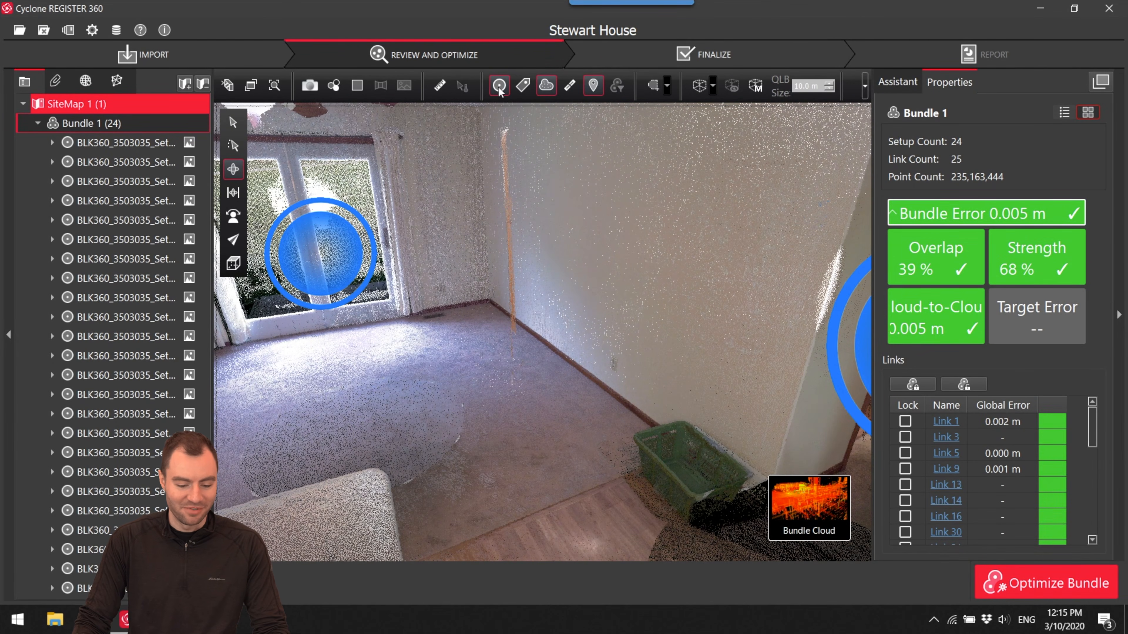
drag(526, 331, 604, 314)
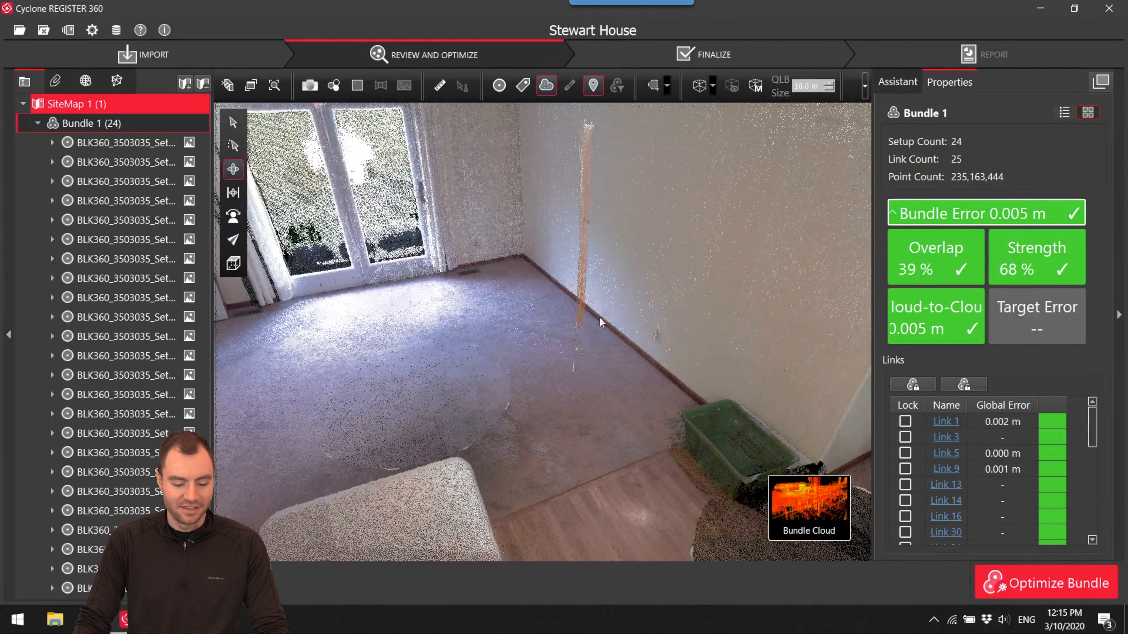
- Color the bundle cloud by setup and compare the stray strip's color with the surrounding walls and floor
click(335, 88)
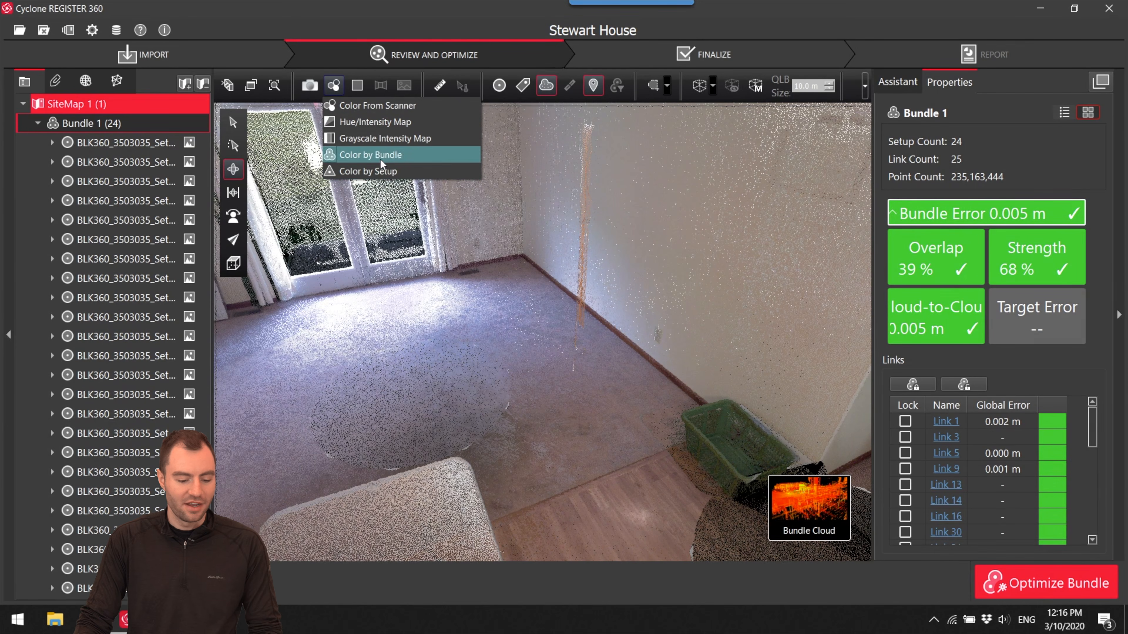
click(403, 172)
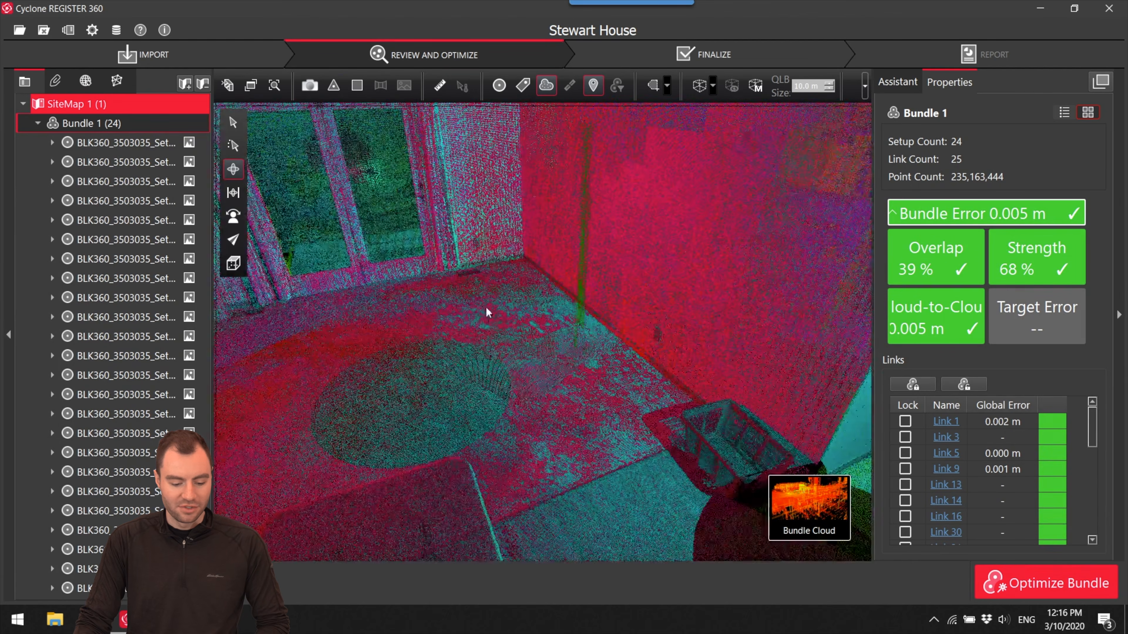
drag(486, 307, 463, 250)
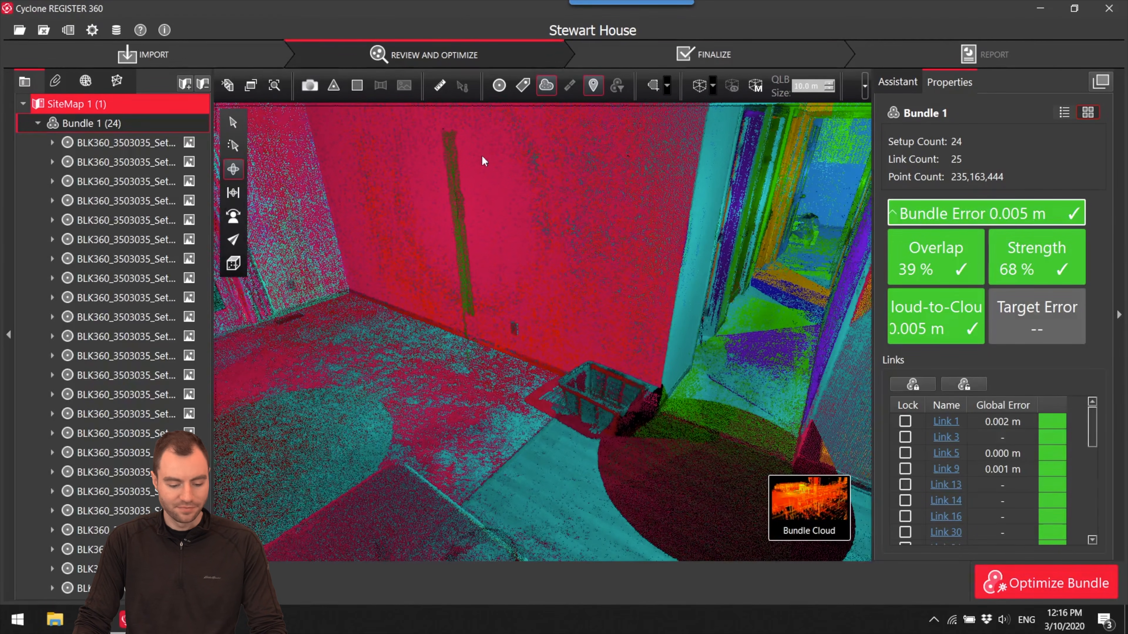
- Show the setup markers and look through the Setup74, Setup79 and Setup81 viewpoints to trace the strip's source
click(499, 86)
drag(763, 300, 496, 291)
double_click(440, 252)
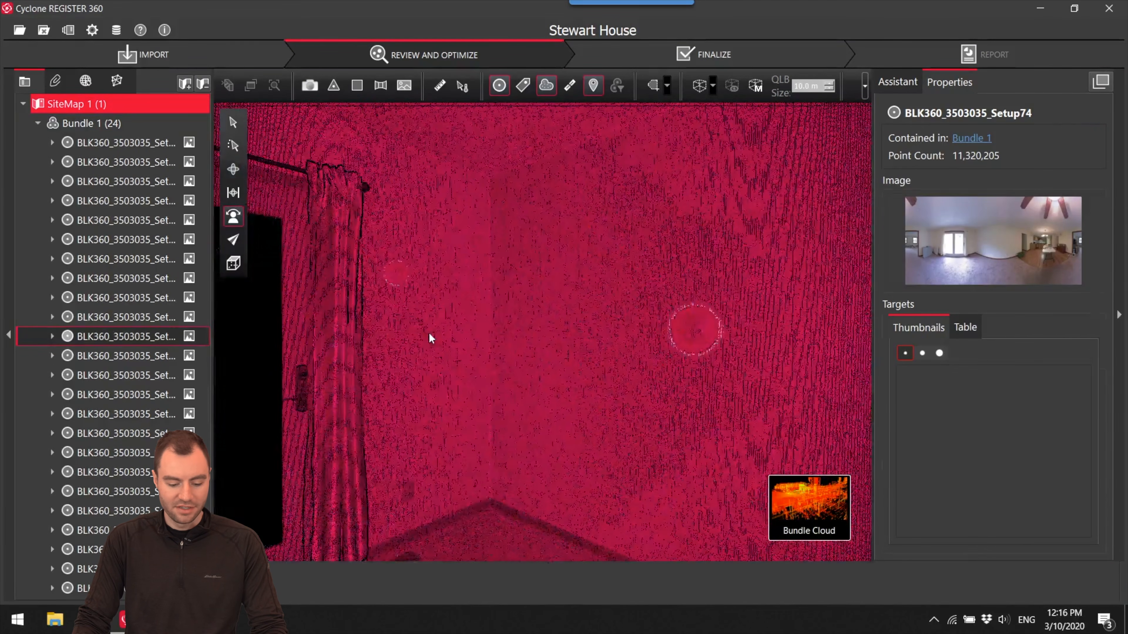
click(714, 289)
double_click(714, 291)
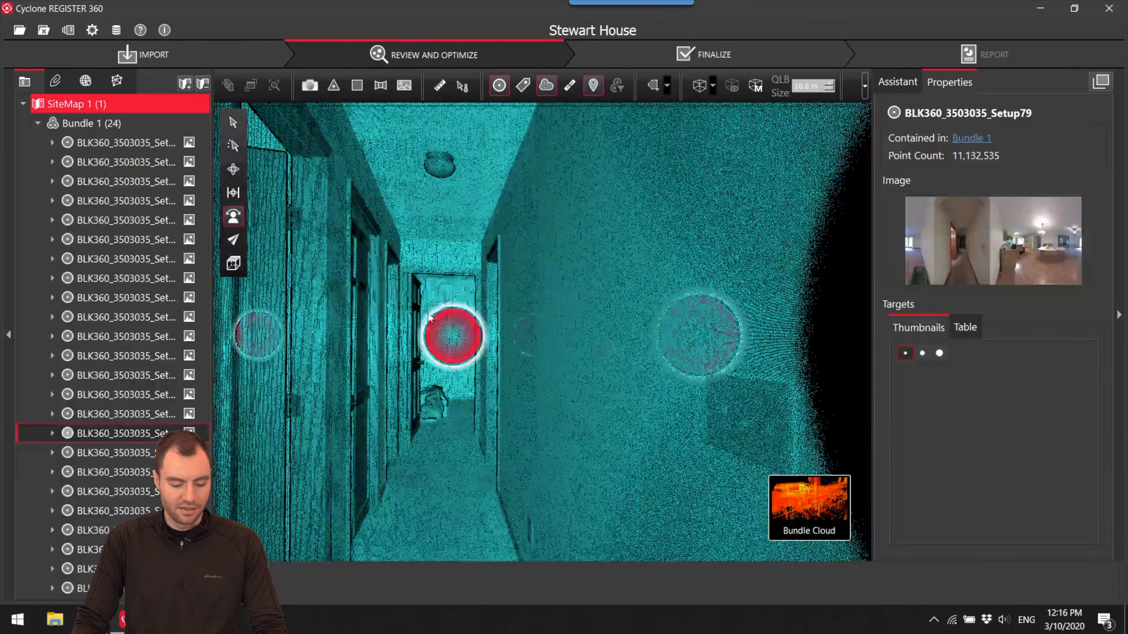
double_click(453, 336)
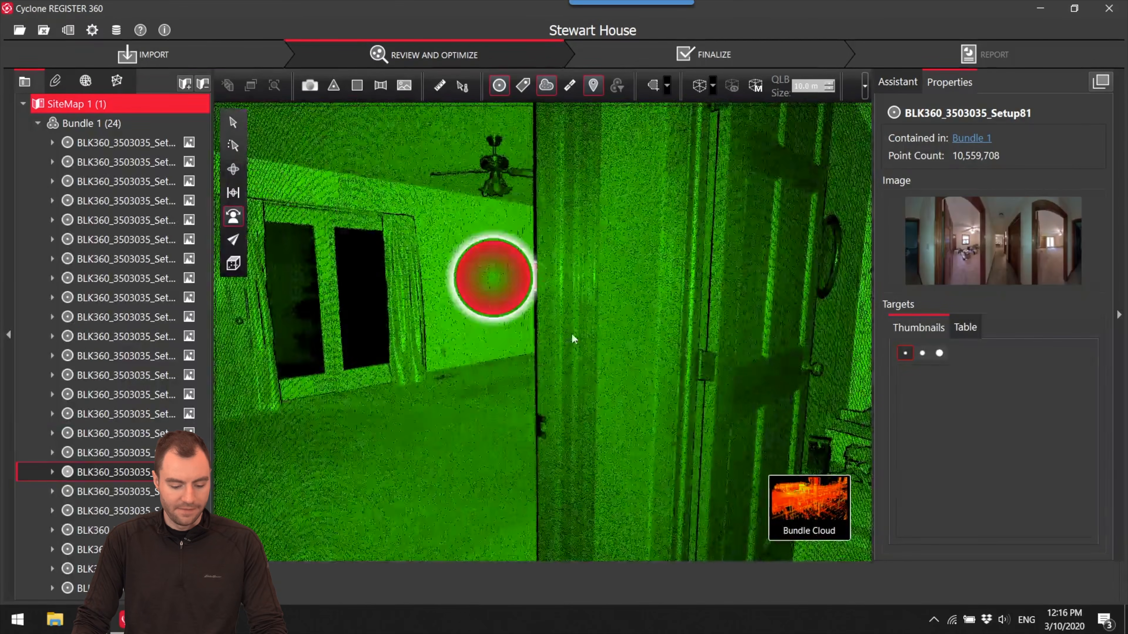
drag(751, 336, 417, 351)
drag(750, 382, 421, 394)
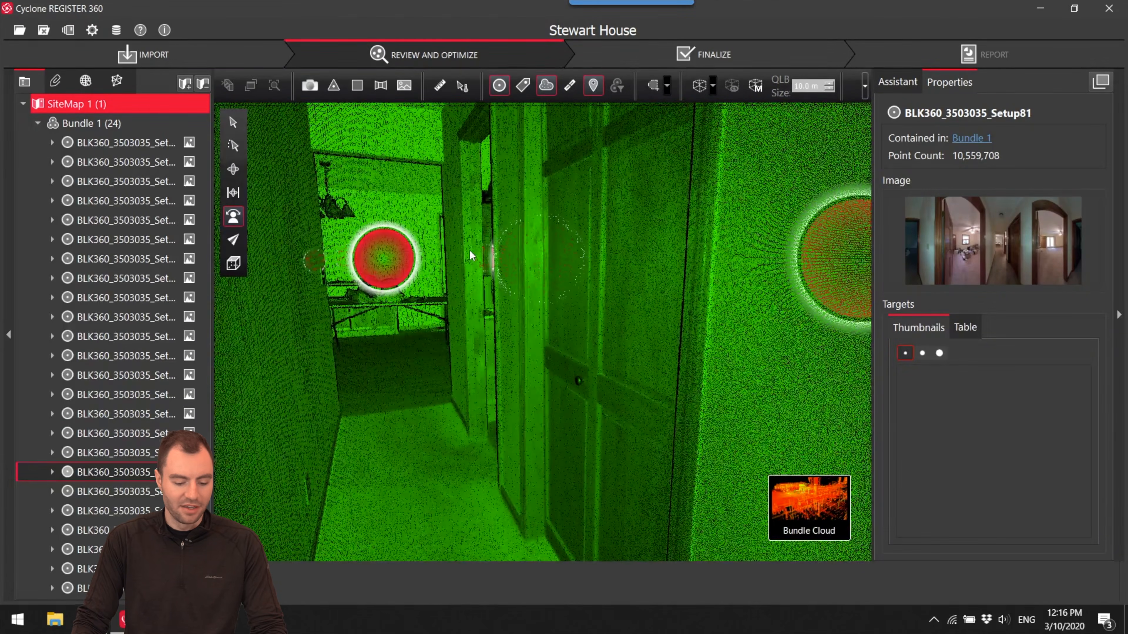
scroll(471, 255, up, 5)
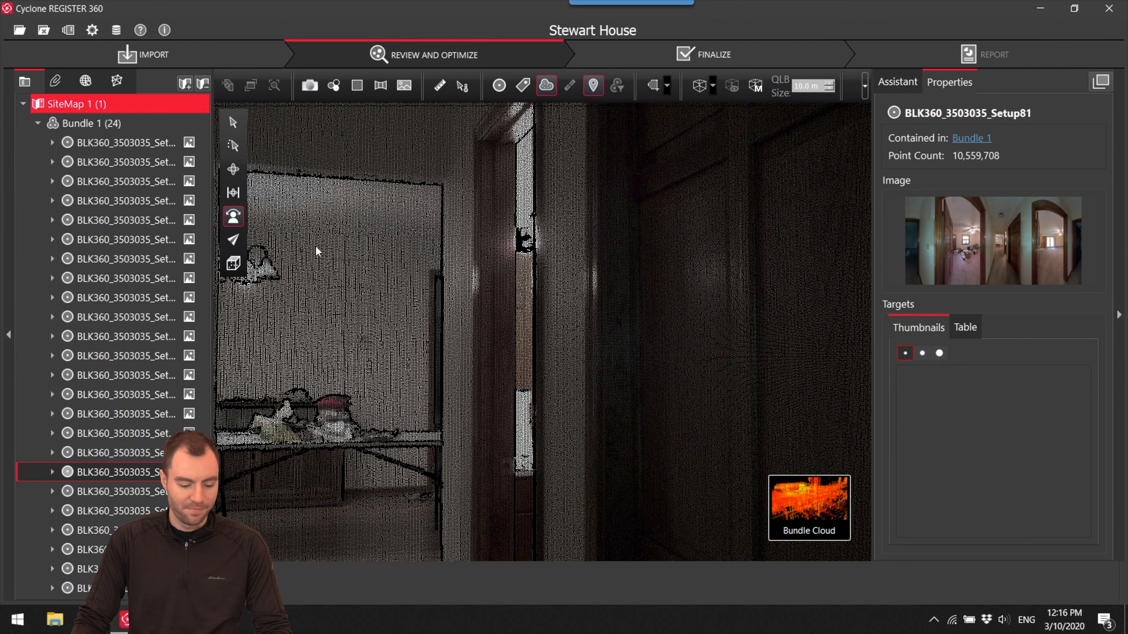
- Locate Setup81 in the hallway of the bundle cloud and open its individual setup cloud
scroll(422, 248, down, 3)
click(238, 170)
drag(503, 254, 700, 369)
scroll(422, 263, down, 4)
scroll(422, 263, up, 4)
scroll(744, 265, down, 3)
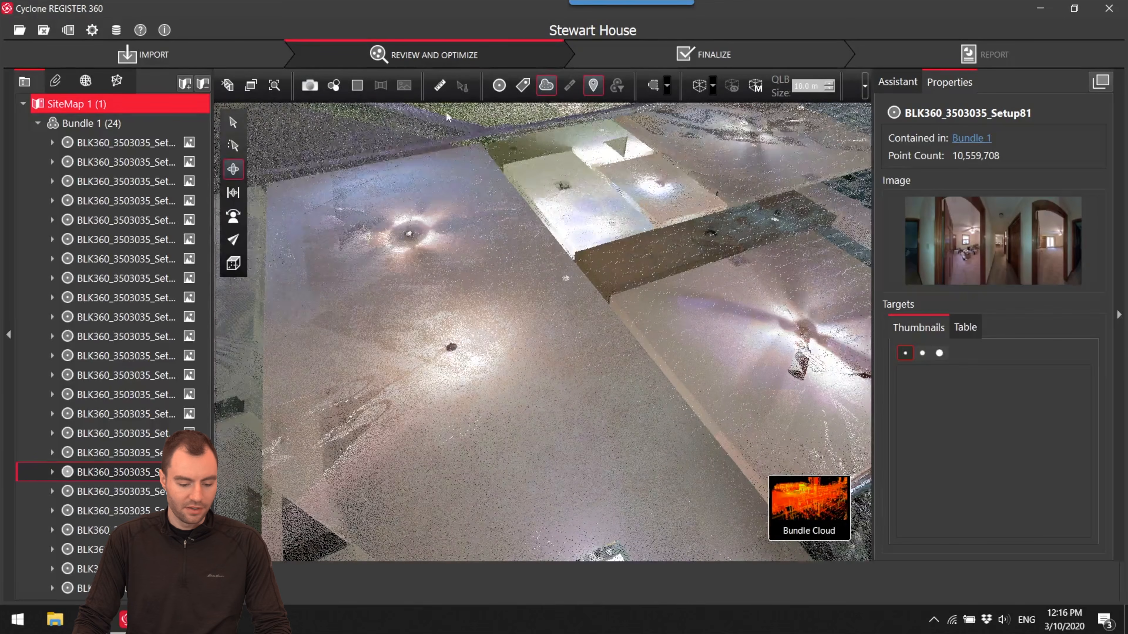
click(505, 87)
drag(605, 278, 659, 322)
scroll(661, 322, up, 5)
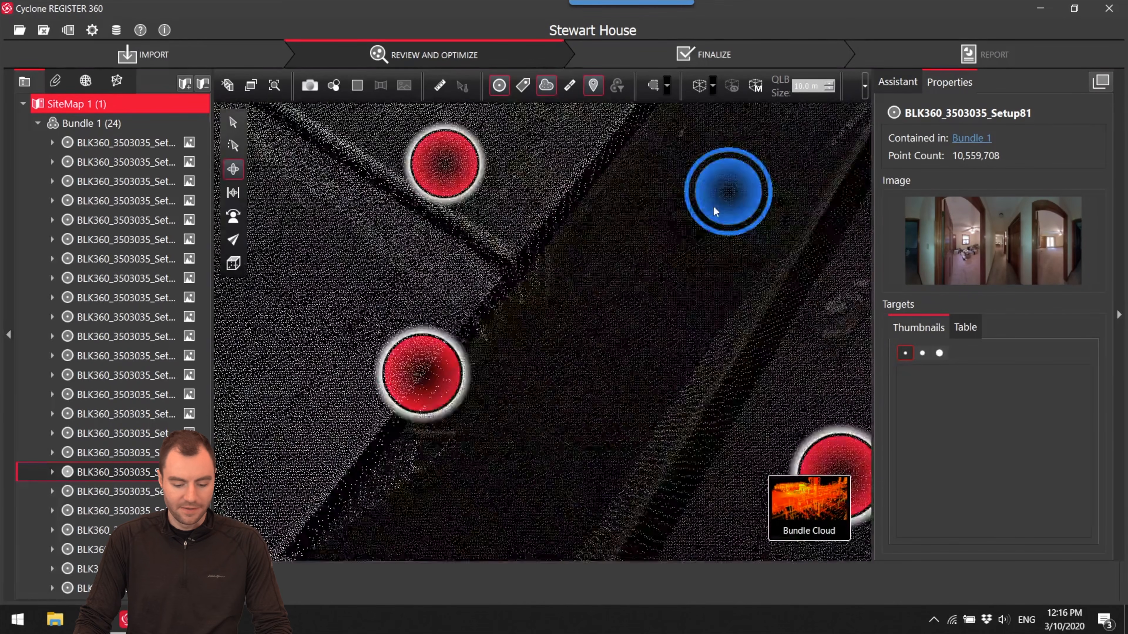
right_click(729, 200)
click(744, 208)
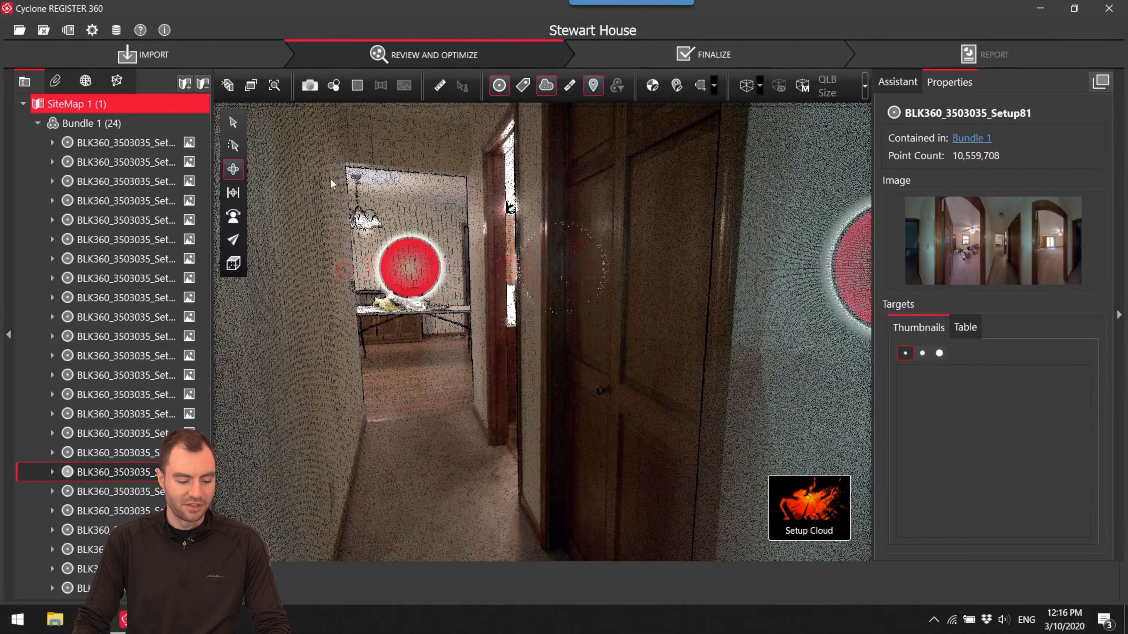
- Isolate the stray vertical strip in Setup81's cloud, draw a polygon fence around it, and delete the enclosed points
drag(504, 211, 486, 268)
right_drag(486, 268, 591, 263)
drag(590, 263, 464, 296)
right_drag(462, 297, 618, 308)
drag(618, 308, 607, 290)
scroll(491, 292, up, 2)
mouse_move(491, 292)
right_down()
mouse_move(569, 332)
mouse_move(524, 339)
right_up()
mouse_move(524, 340)
mouse_down()
mouse_move(516, 352)
mouse_move(527, 351)
mouse_up()
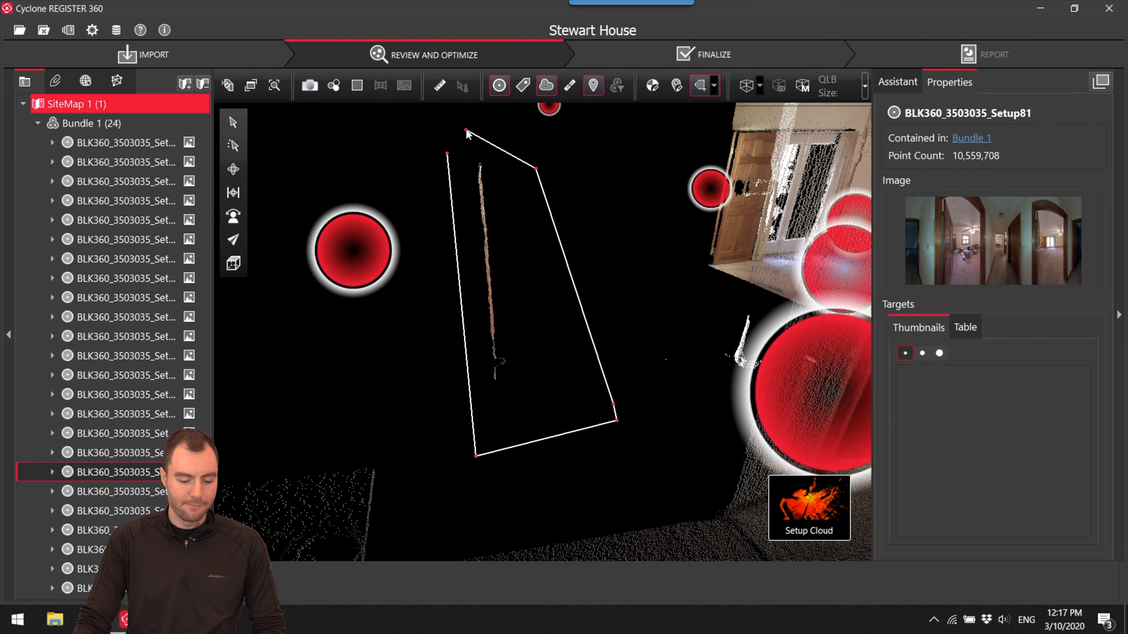
click(449, 155)
click(261, 582)
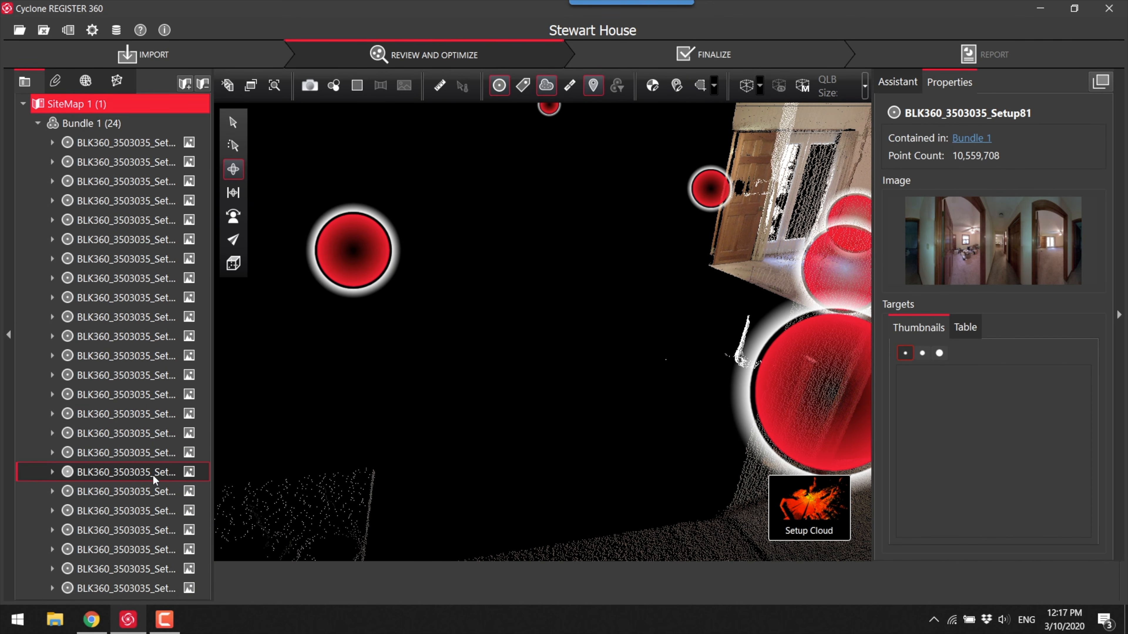
- Review Setup81's Restore Deleted Points options, Visual, Cloud-to-Cloud and Both, without restoring anything
right_click(95, 471)
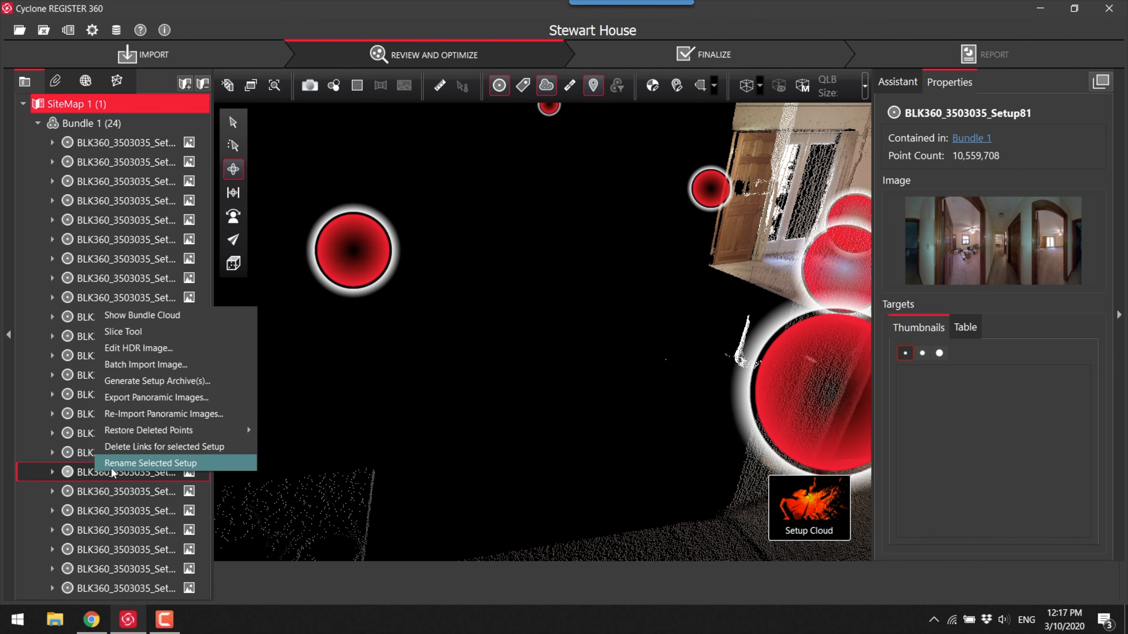
mouse_move(146, 433)
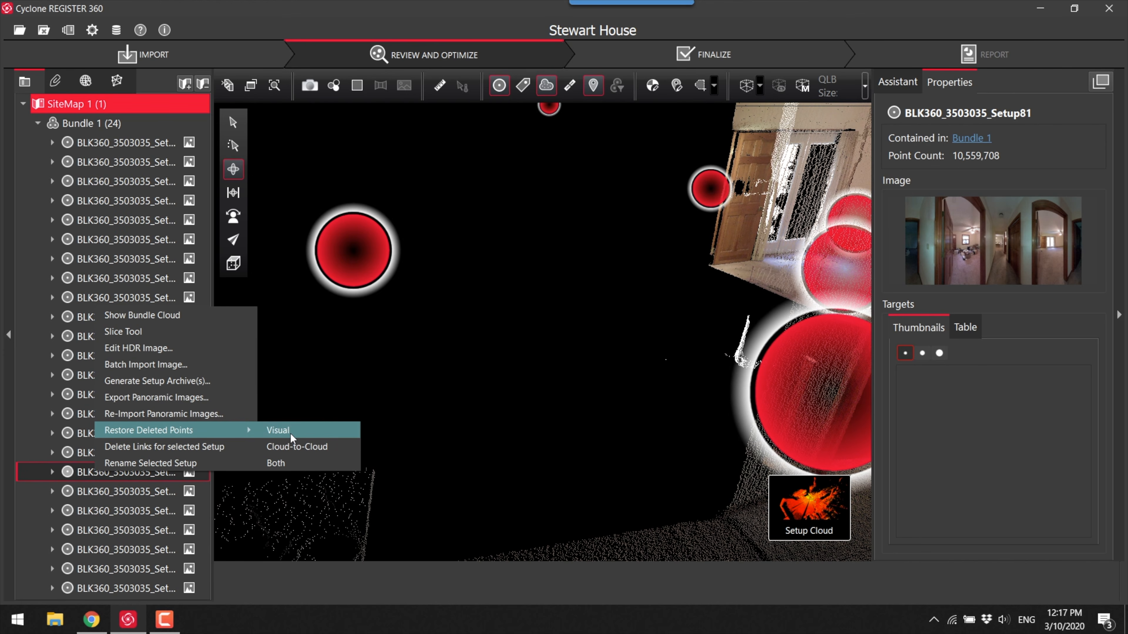
click(508, 375)
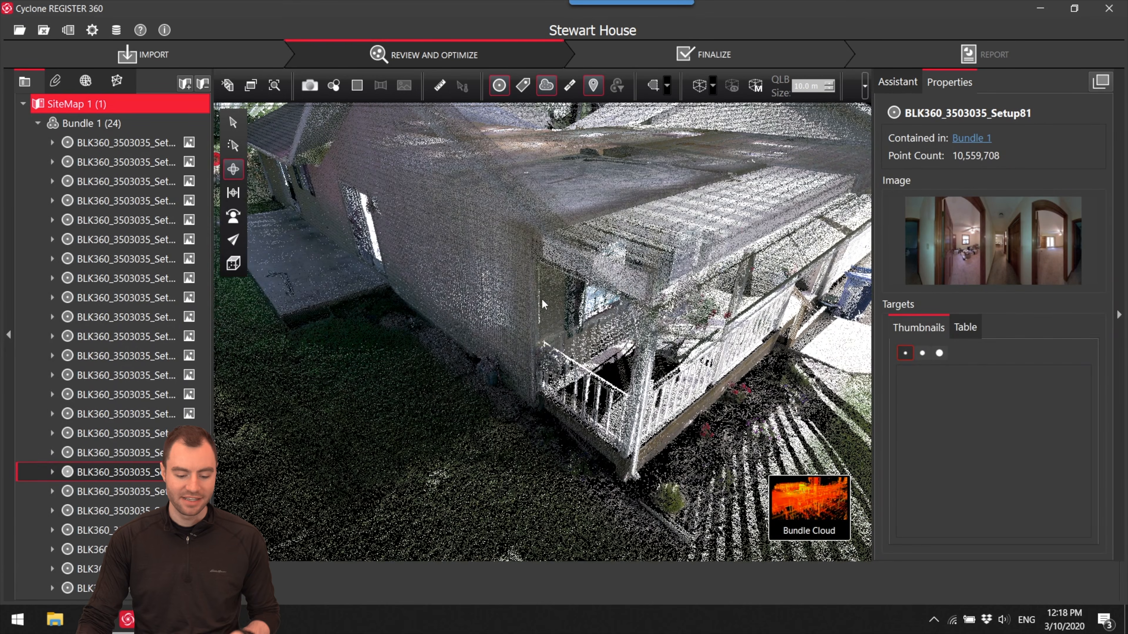
- Inspect the bundle cloud's living and kitchen areas with the setup markers hidden, including from above with the ceiling clipped away
scroll(562, 269, up, 10)
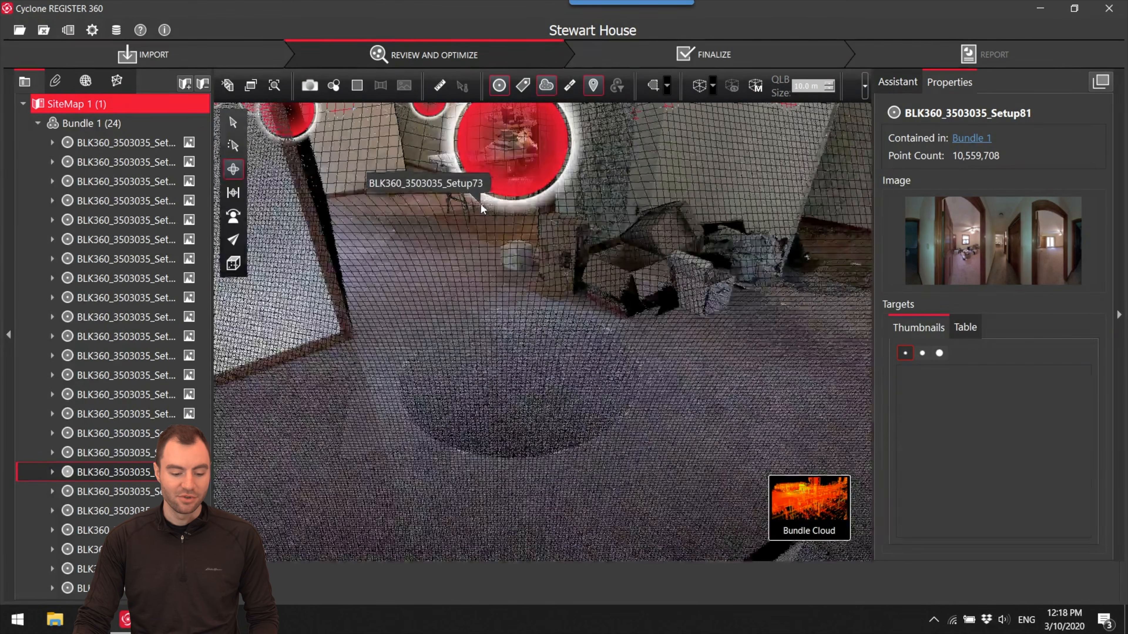
drag(481, 204, 532, 318)
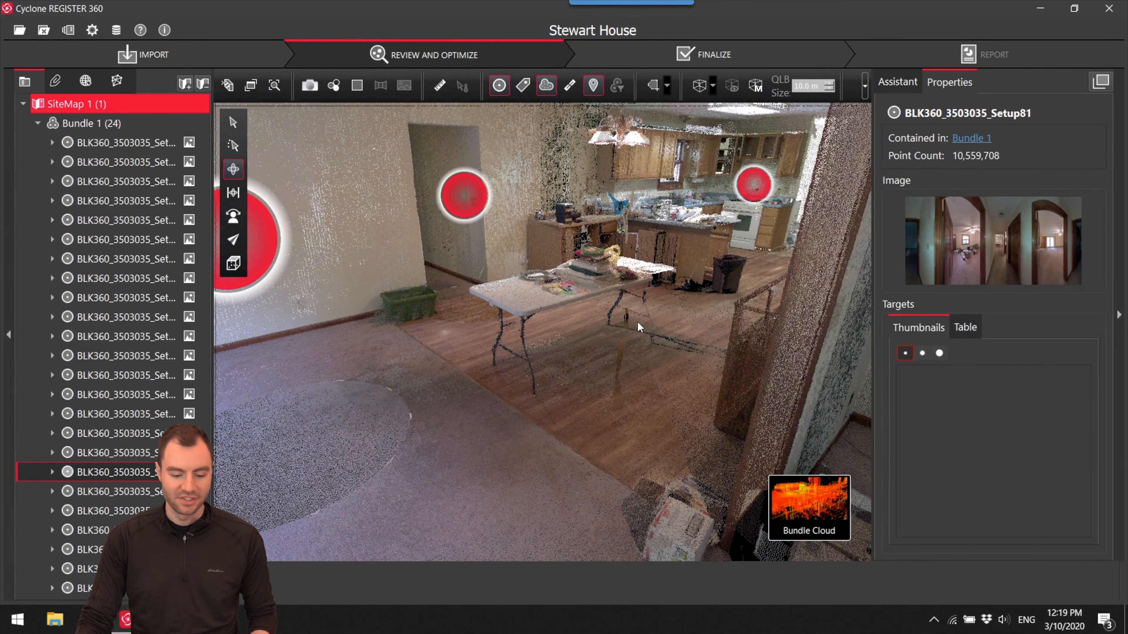
click(499, 87)
drag(512, 254, 549, 309)
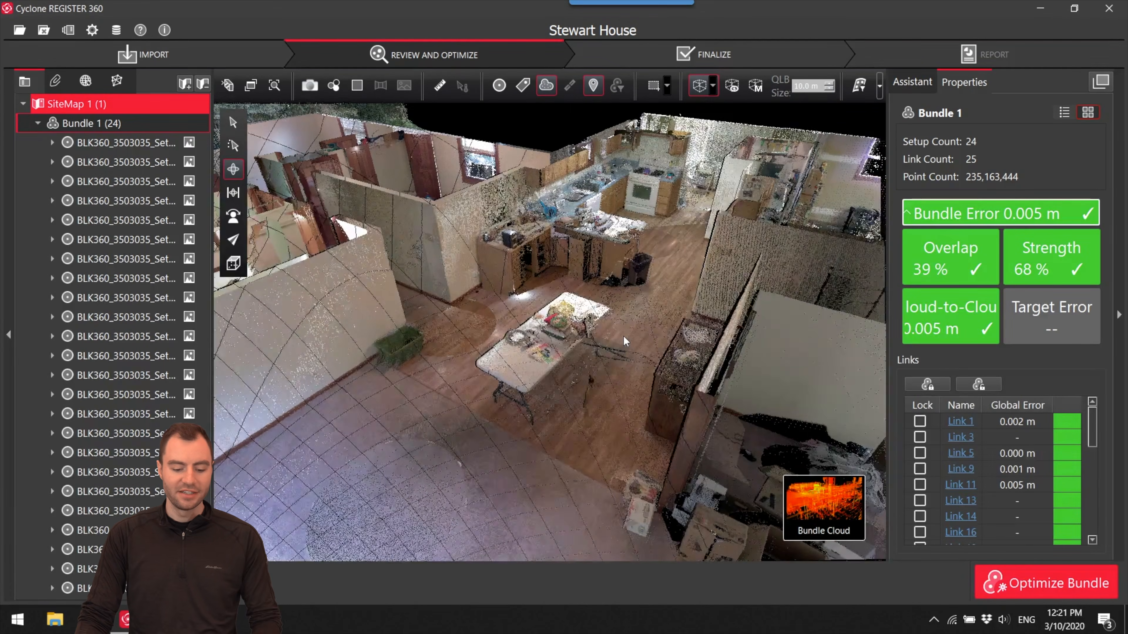
right_drag(624, 338, 643, 316)
drag(582, 334, 599, 361)
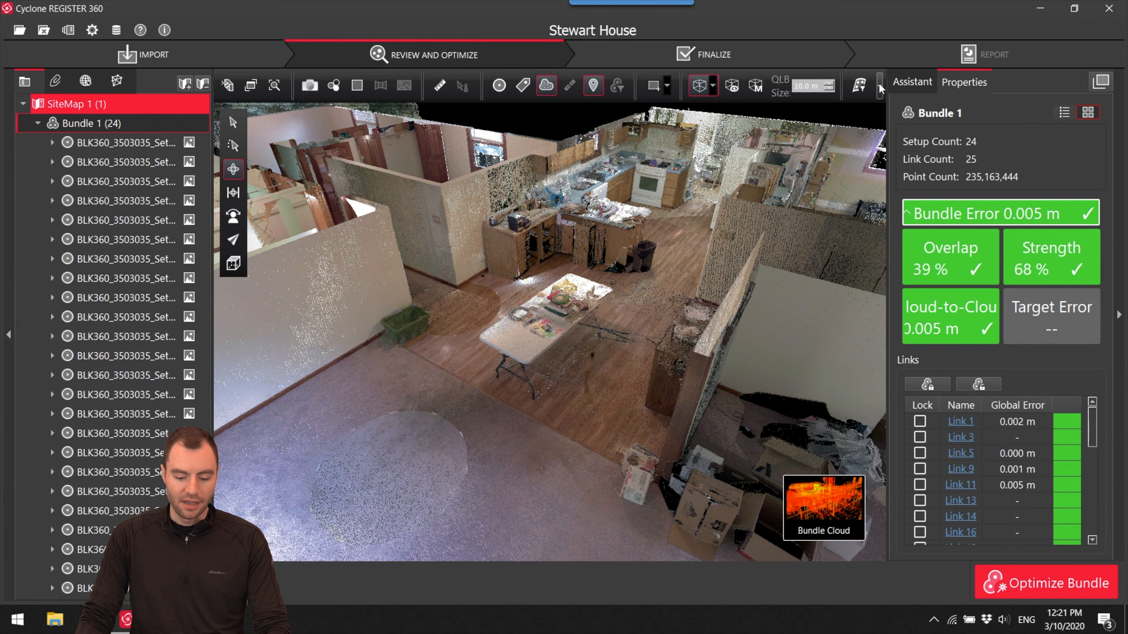
- Start smooth surface selection in the bundle cloud and pick the dining area floor as the surface to keep
click(860, 86)
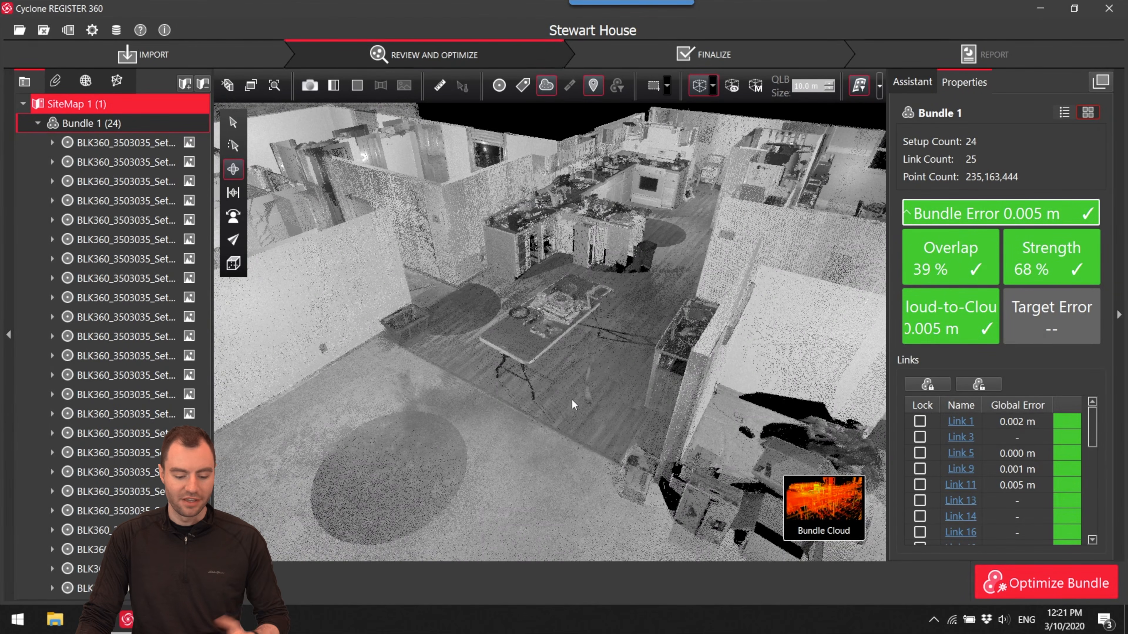
click(503, 395)
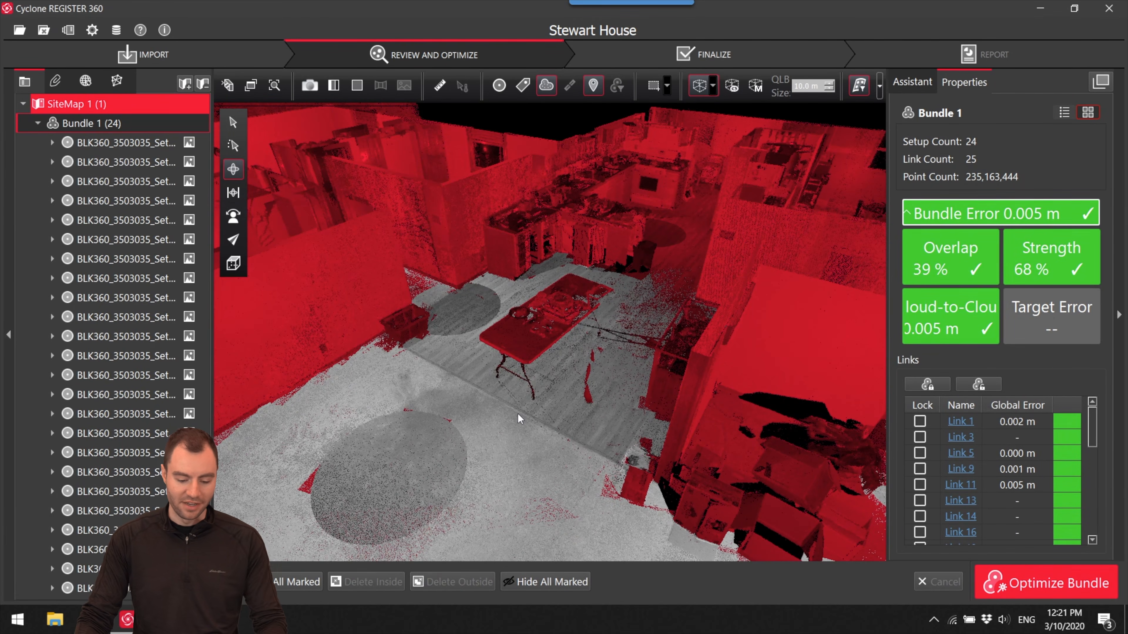
drag(563, 334, 524, 383)
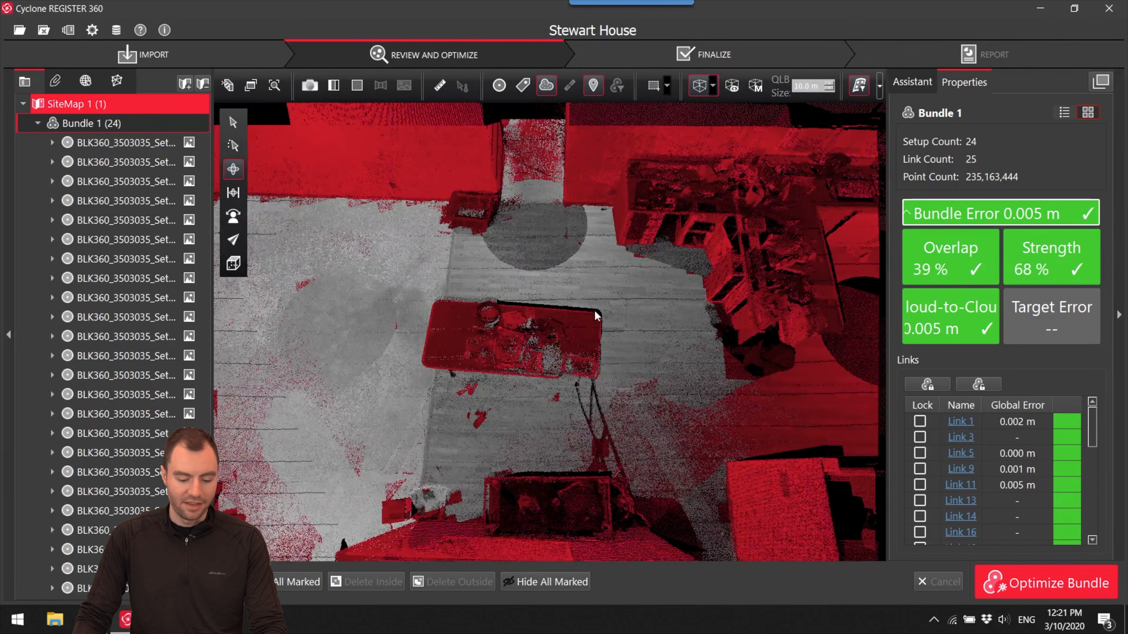
- Draw a polygon fence around the dining table and delete the marked points inside it
click(667, 87)
click(674, 139)
click(572, 276)
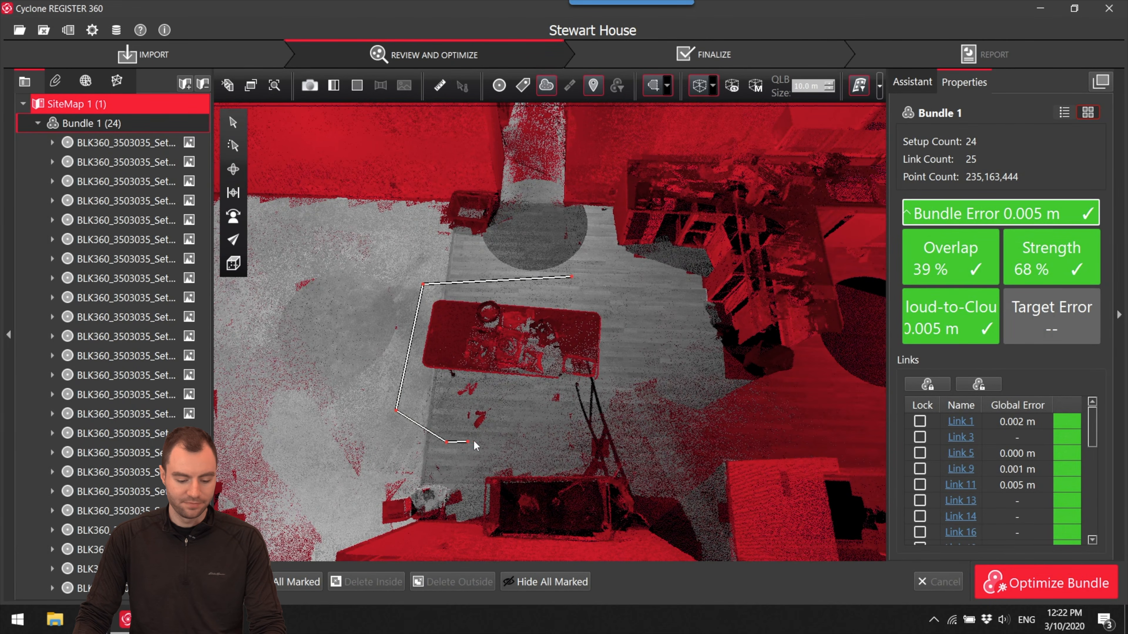
click(571, 277)
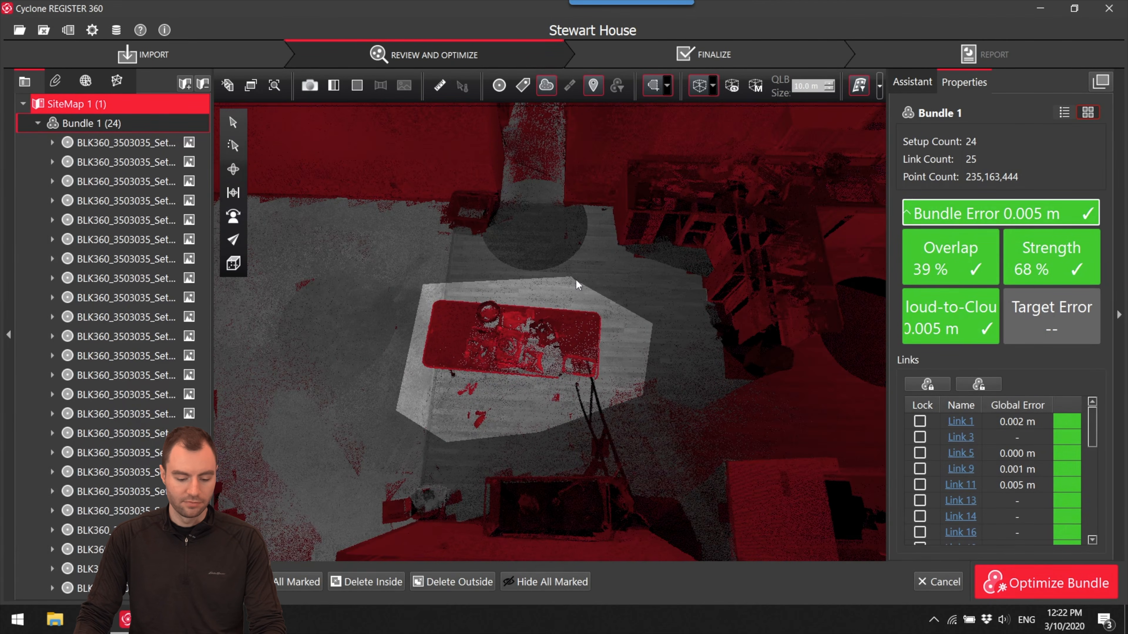
click(379, 583)
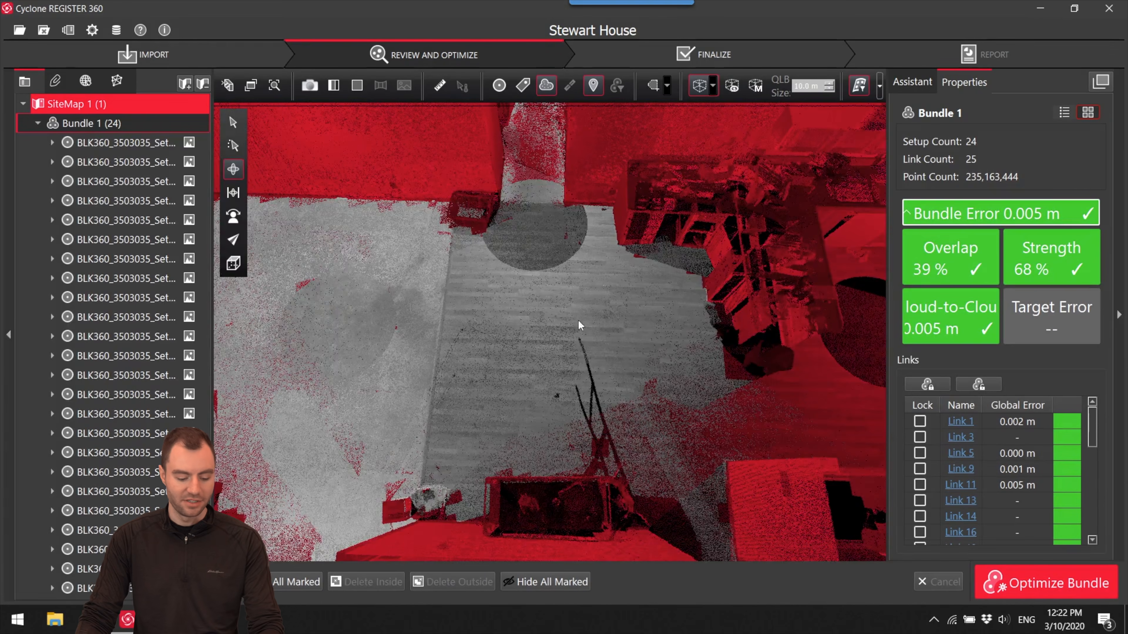
- Extend the smooth surface onto the kitchen floor past the island, and finish the tool to finalize the results
drag(478, 382, 582, 390)
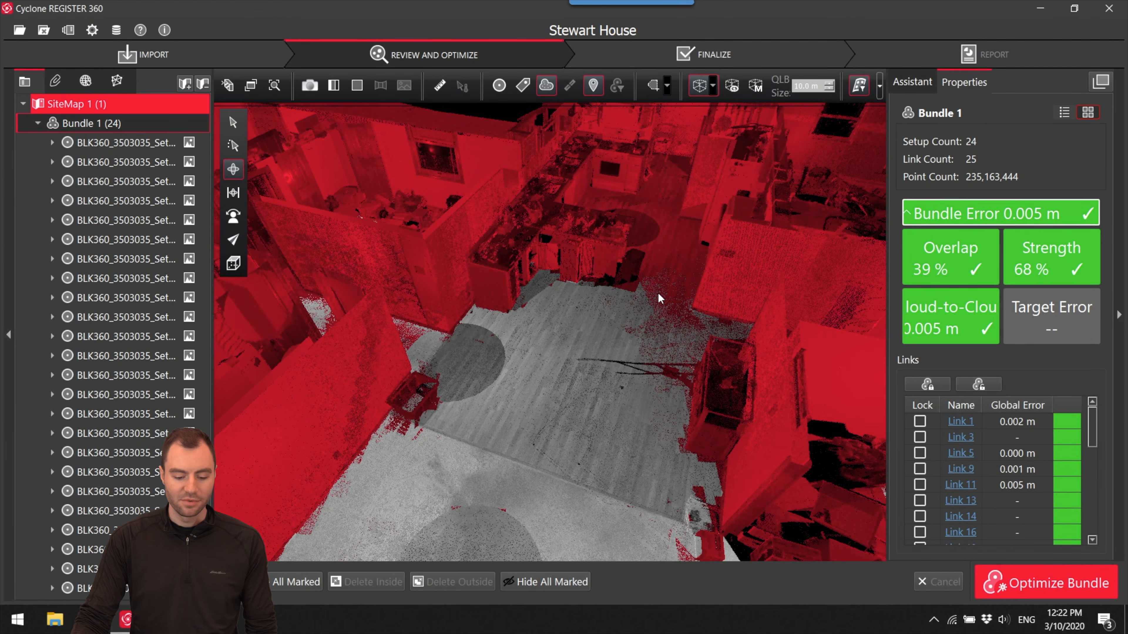
right_drag(578, 383, 524, 468)
drag(520, 466, 486, 504)
right_drag(486, 497, 574, 317)
drag(575, 320, 361, 400)
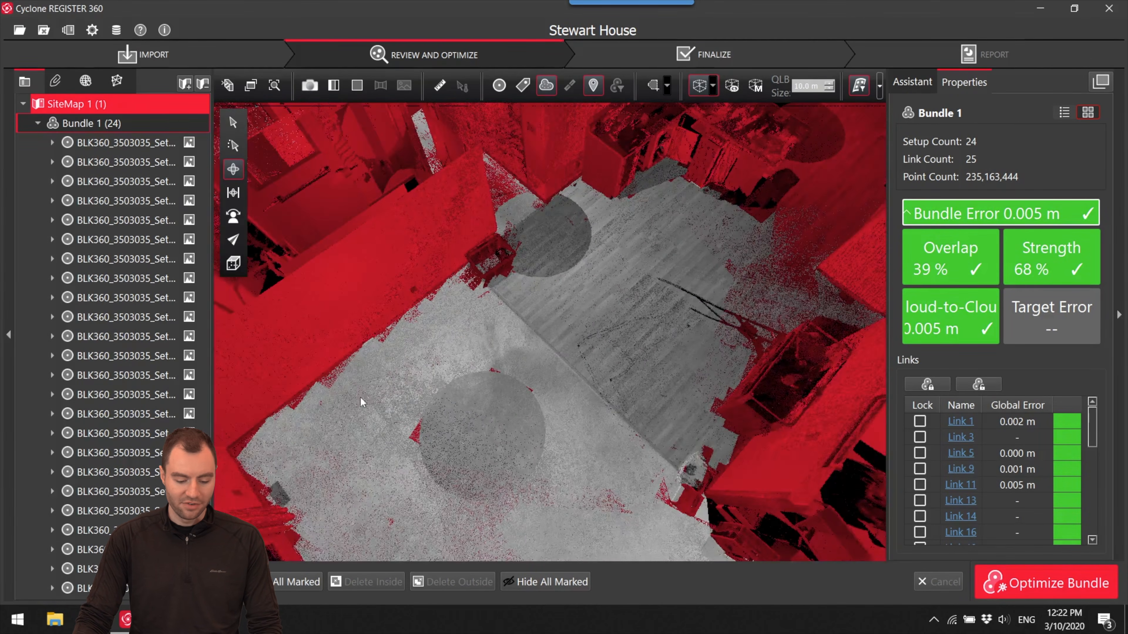
drag(640, 324, 582, 389)
scroll(583, 382, down, 2)
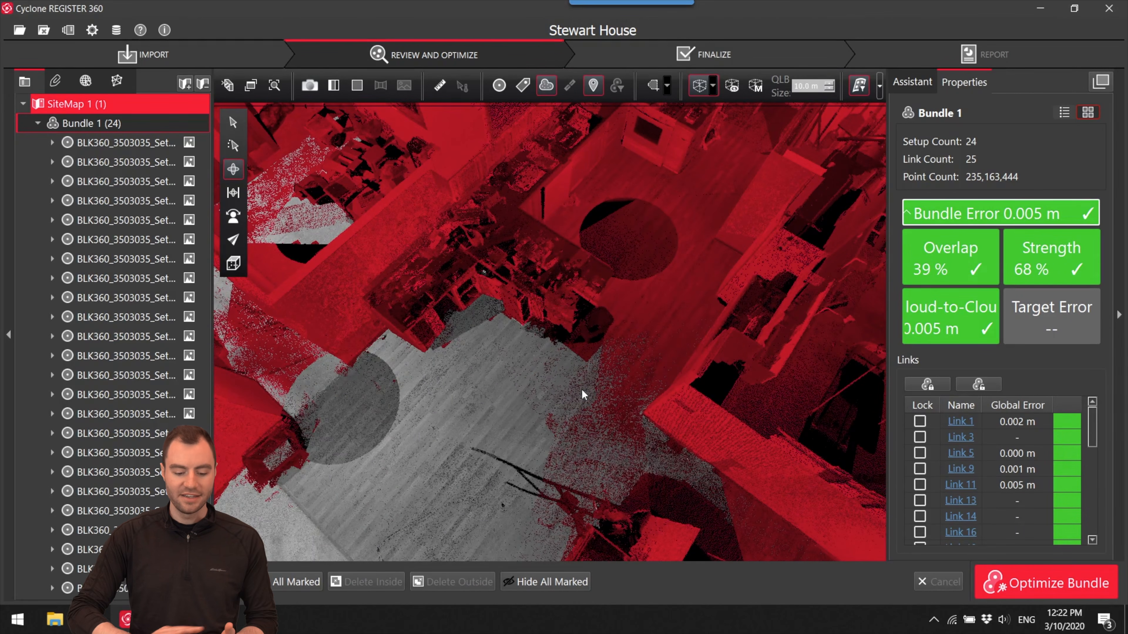
click(639, 349)
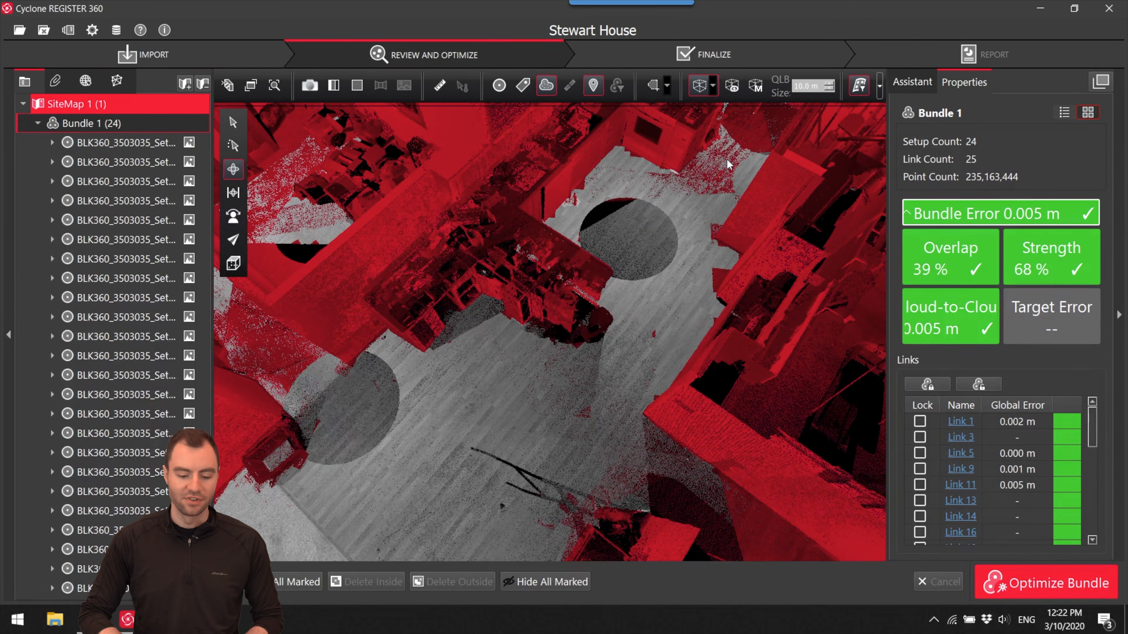
click(859, 87)
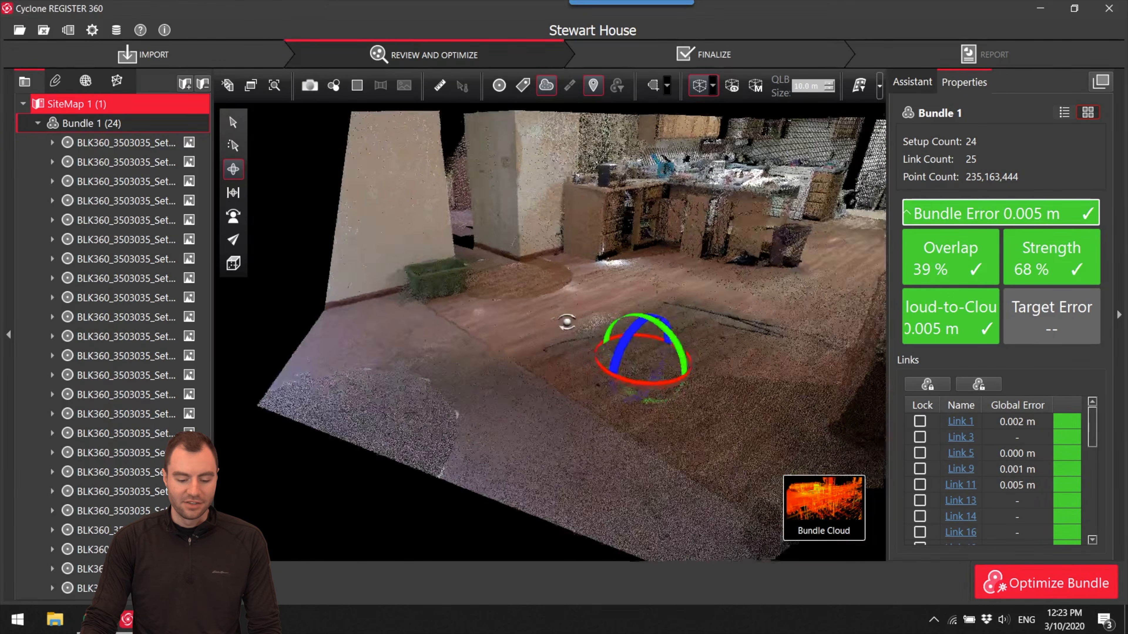
- Inspect the dining area floor where the table was removed and the surrounding house interior in the clipped bundle cloud
scroll(560, 425, up, 5)
drag(559, 425, 592, 395)
drag(687, 359, 587, 345)
scroll(587, 345, down, 6)
scroll(588, 346, up, 3)
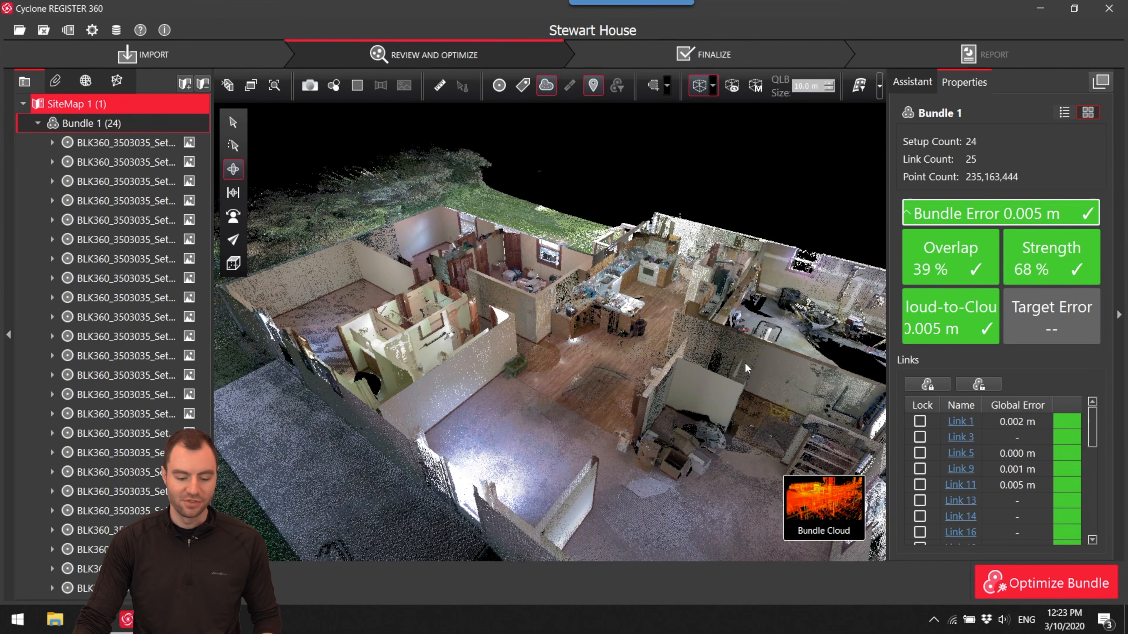
scroll(540, 347, down, 5)
scroll(541, 351, up, 2)
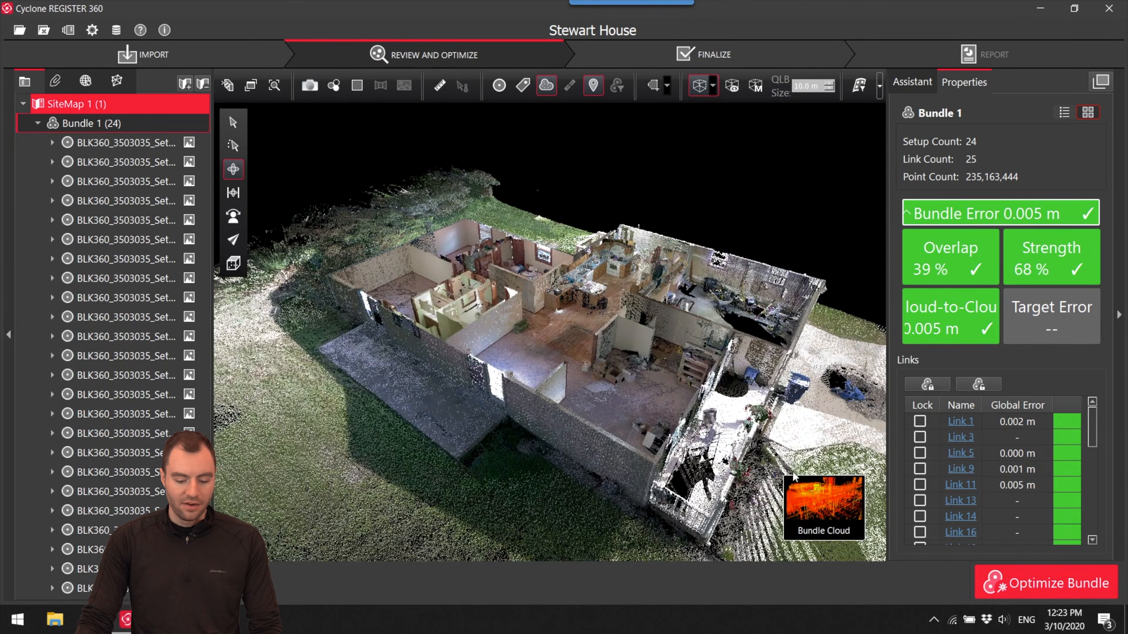
- Open the SiteMap view, show the setup markers, and select and rotate Setup73 so the whole bundle turns
click(799, 493)
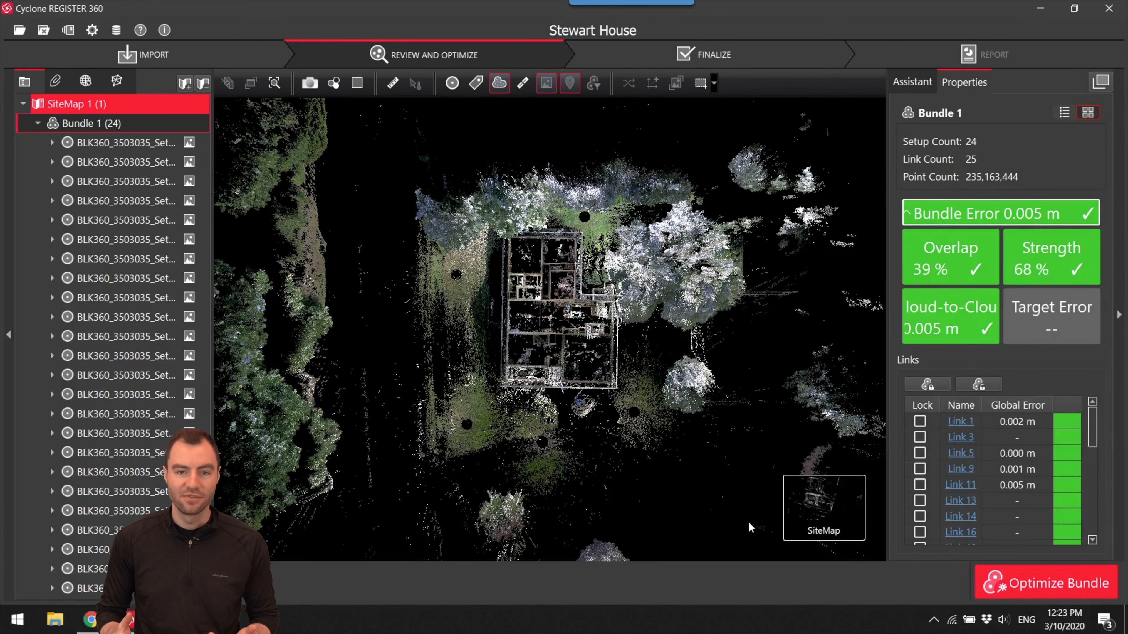
scroll(515, 343, up, 3)
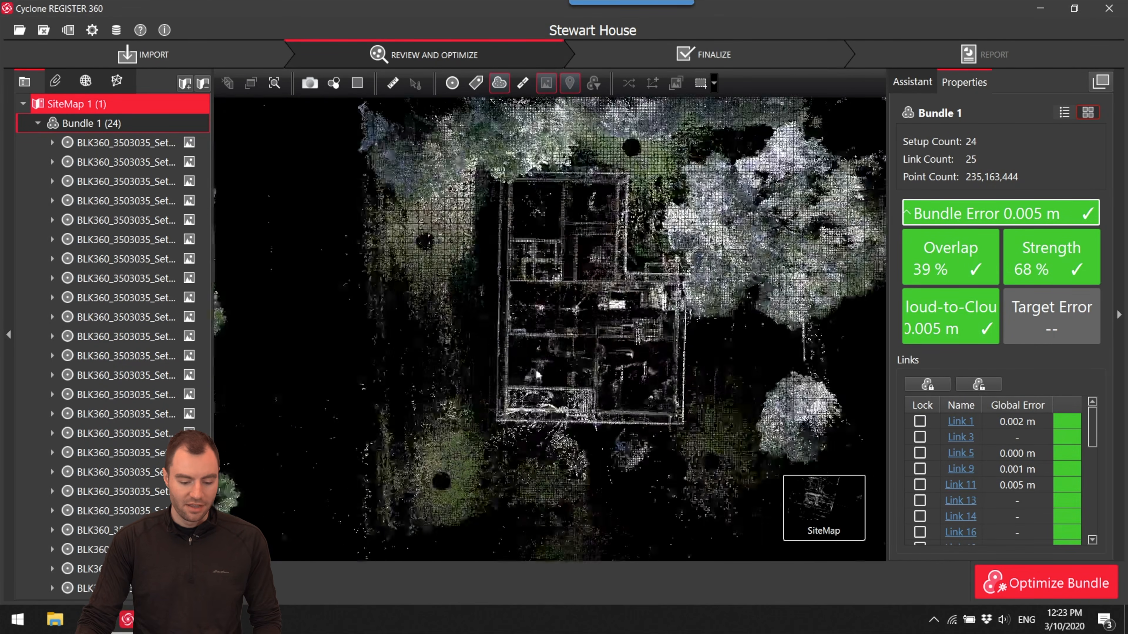
click(453, 84)
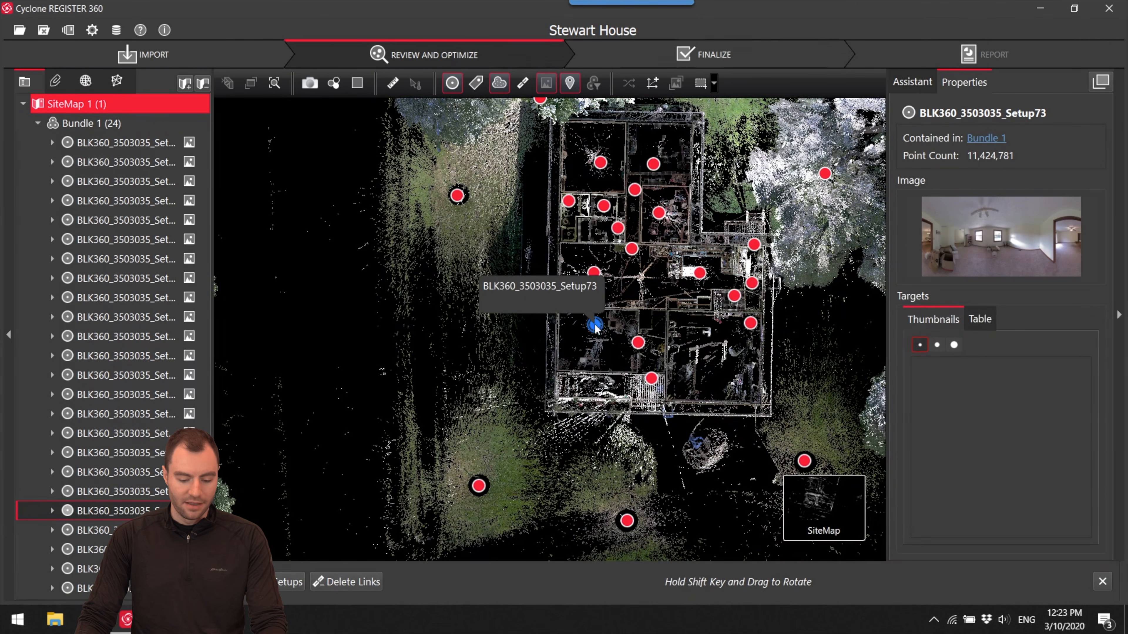
shift+drag(595, 323, 699, 306)
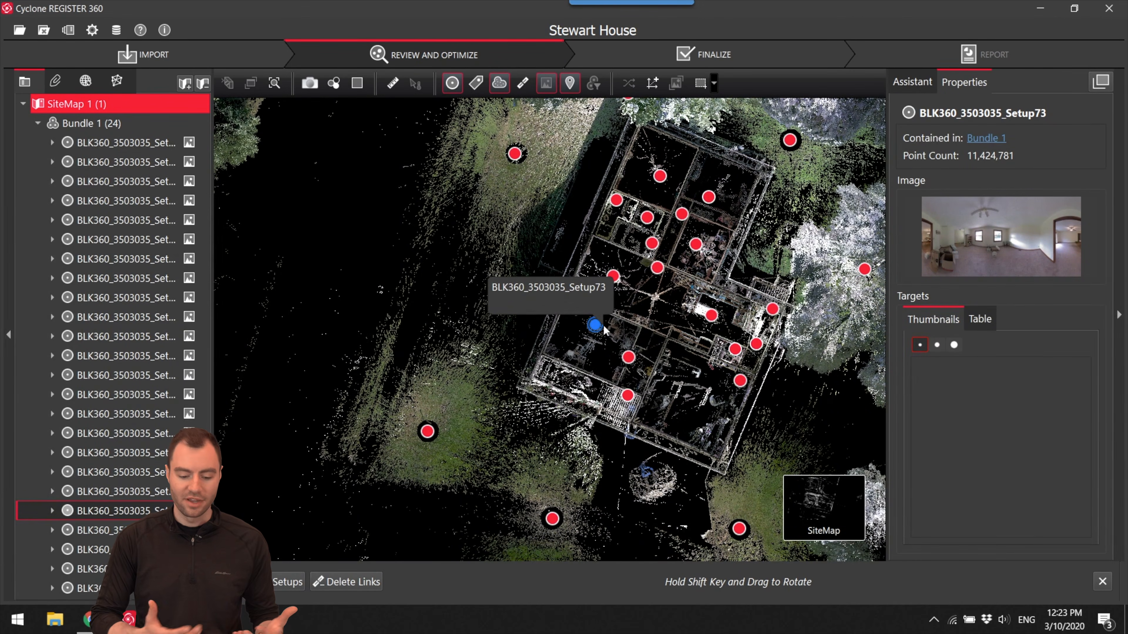
scroll(593, 346, up, 2)
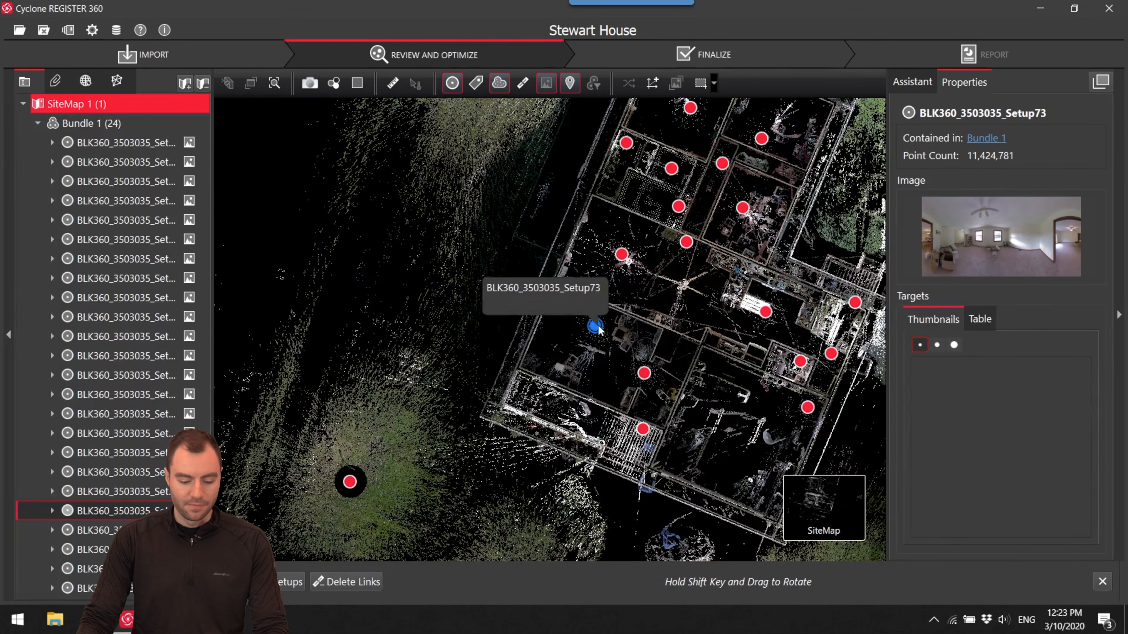
scroll(602, 341, up, 3)
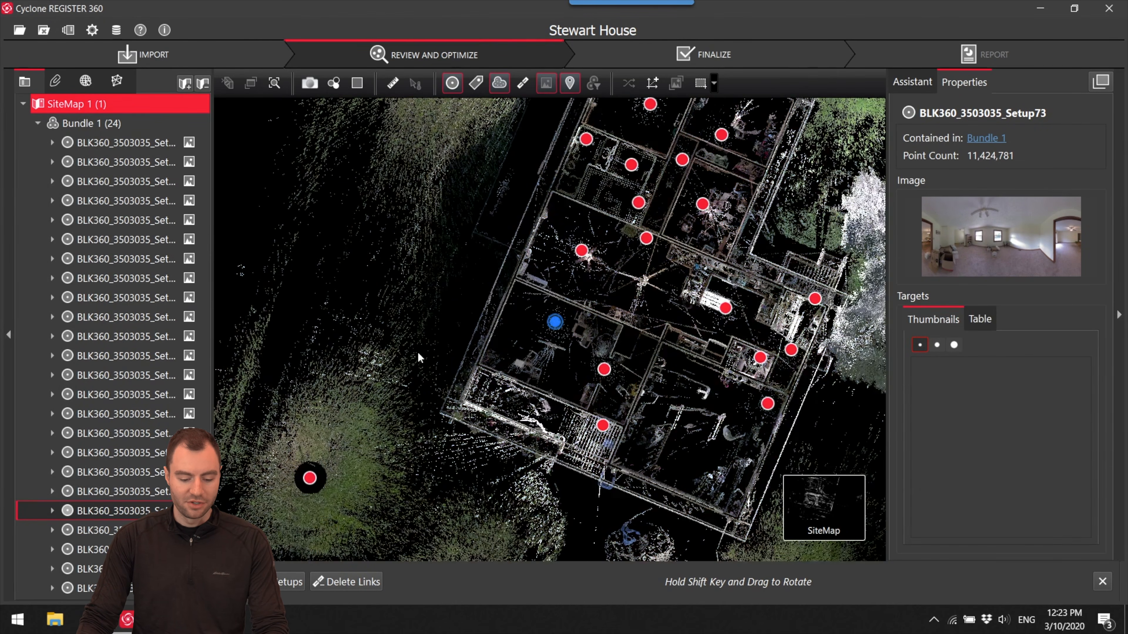
scroll(549, 343, down, 2)
mouse_move(575, 296)
mouse_down()
mouse_move(546, 342)
mouse_move(567, 342)
mouse_up()
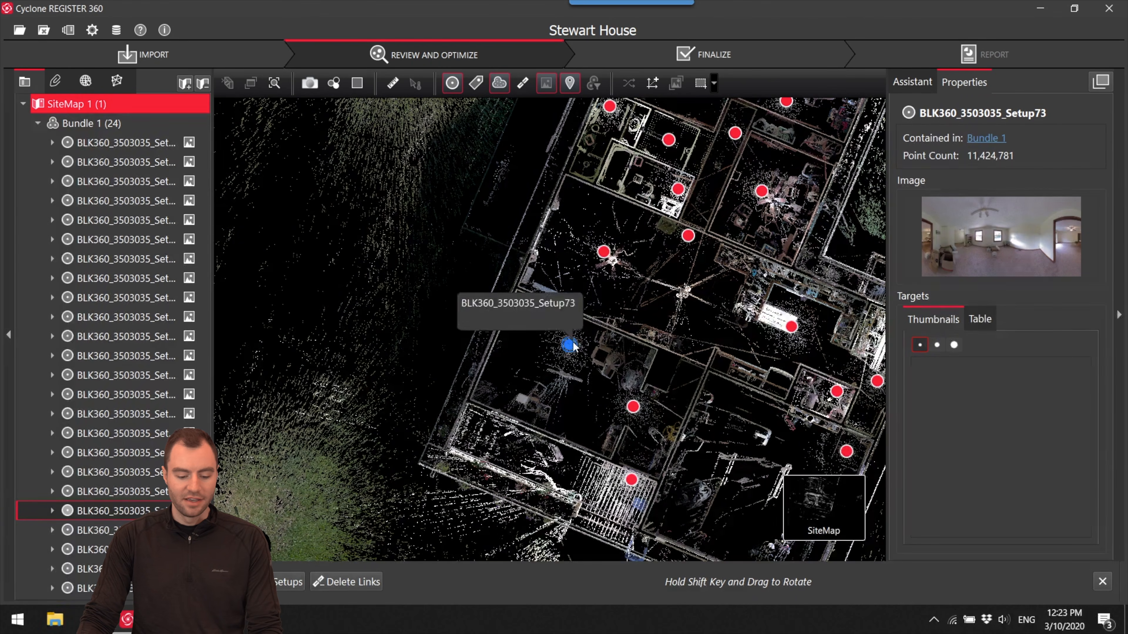
- Create a UCS named Stewart House with its origin at the house's outer wall corner near Setup73 and a heading of -22.51 along the side wall
click(654, 83)
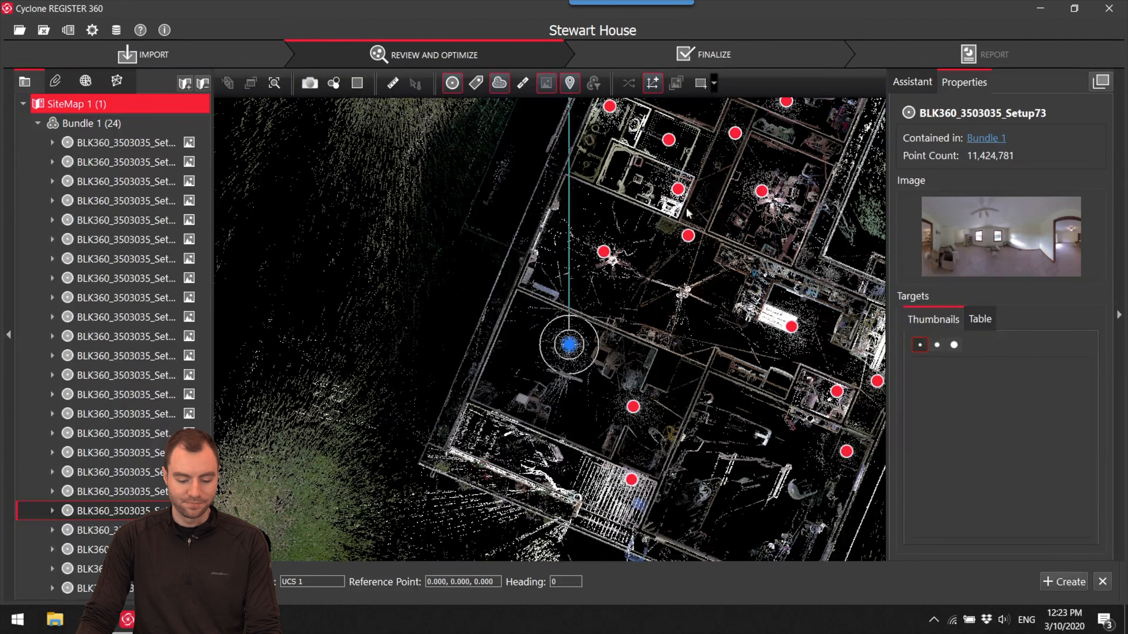
mouse_move(572, 361)
mouse_down()
mouse_move(553, 342)
mouse_move(444, 338)
mouse_move(448, 378)
mouse_move(474, 403)
mouse_up()
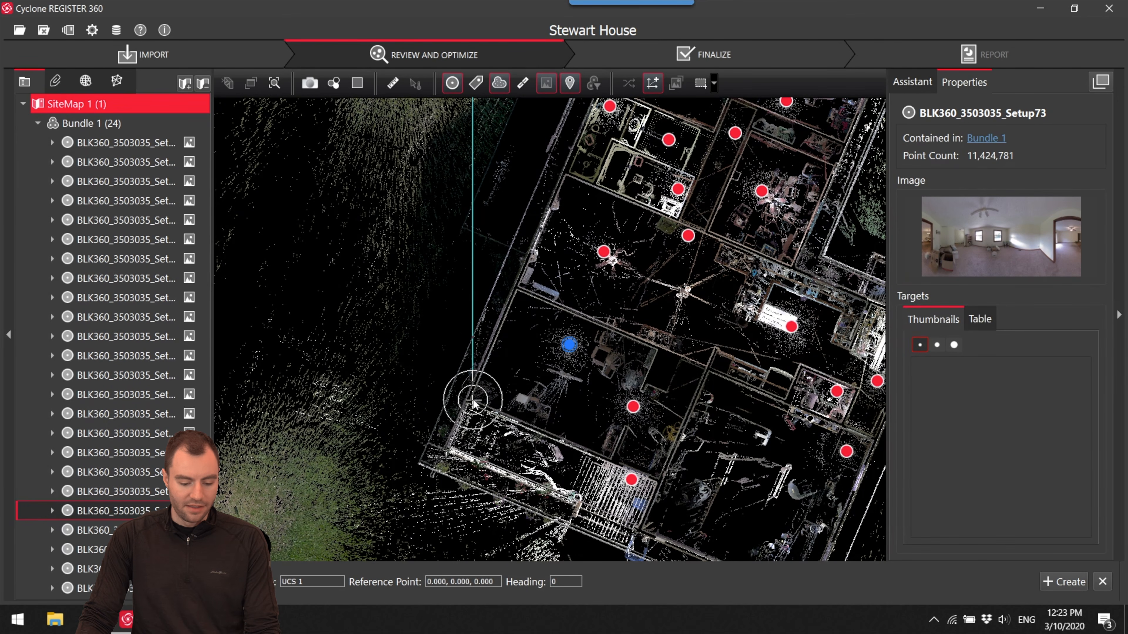
drag(473, 217, 543, 233)
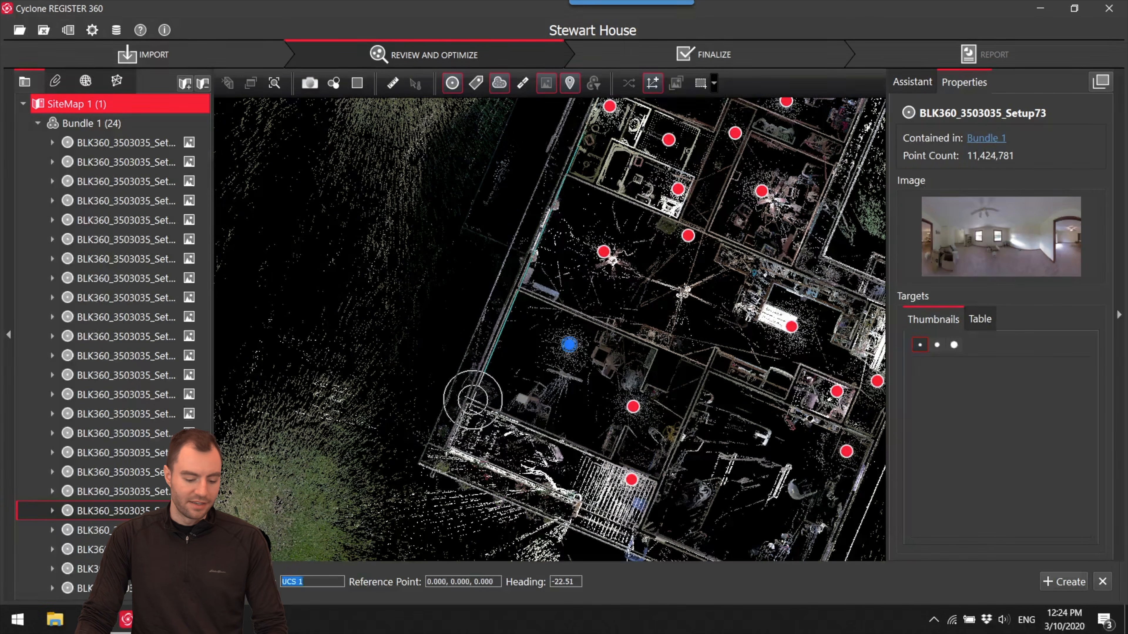
text(Stewart House)
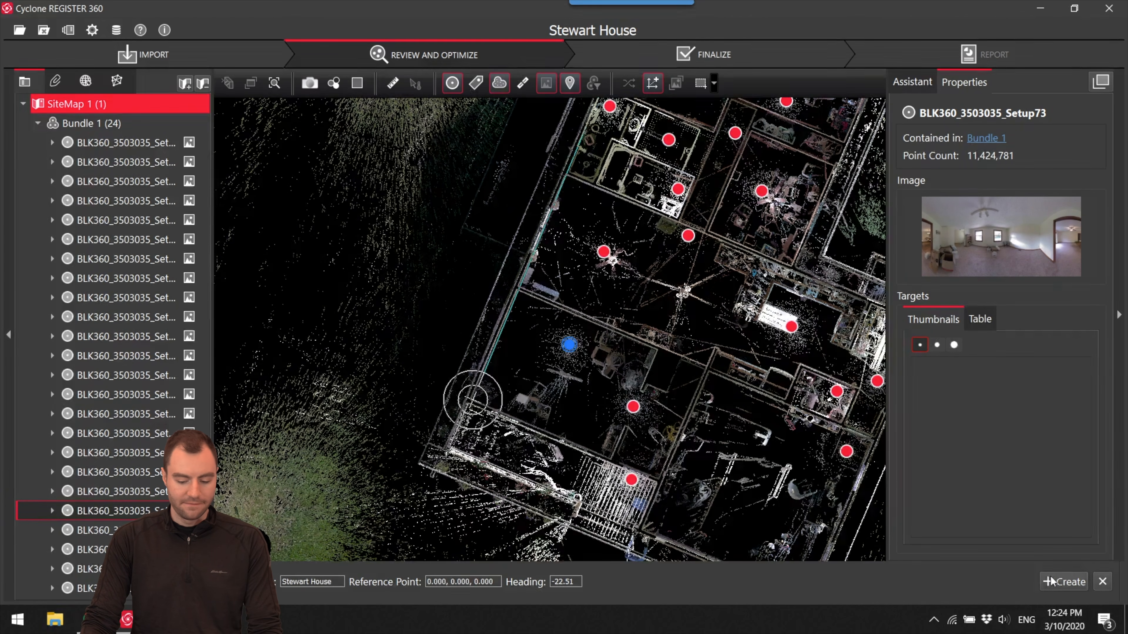
click(1064, 581)
scroll(550, 435, down, 5)
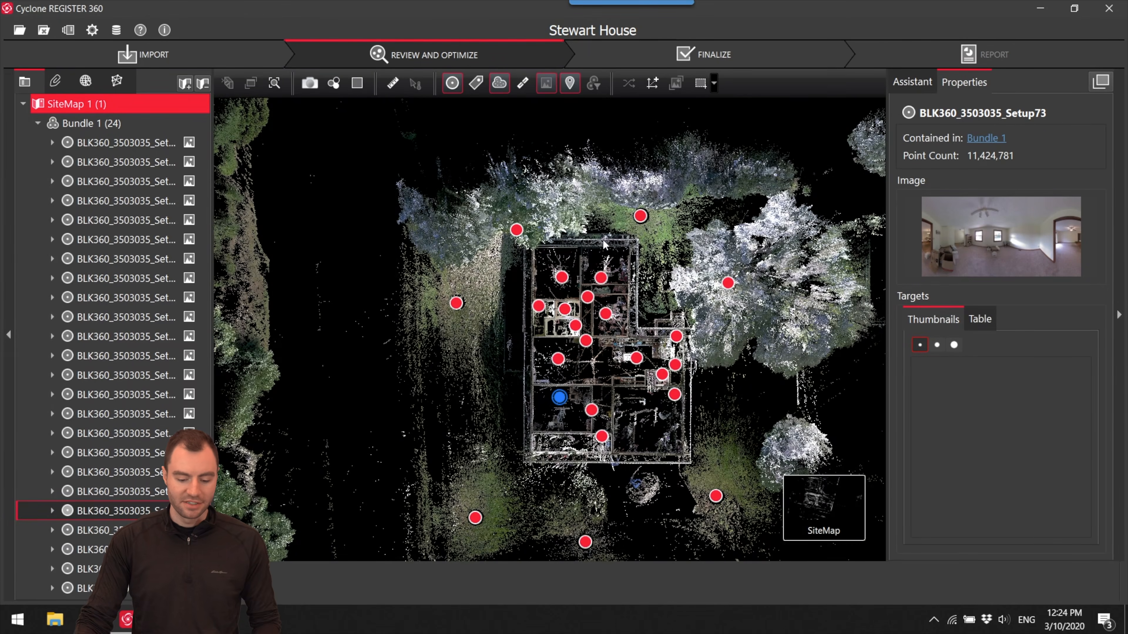
scroll(569, 440, up, 1)
scroll(568, 440, up, 2)
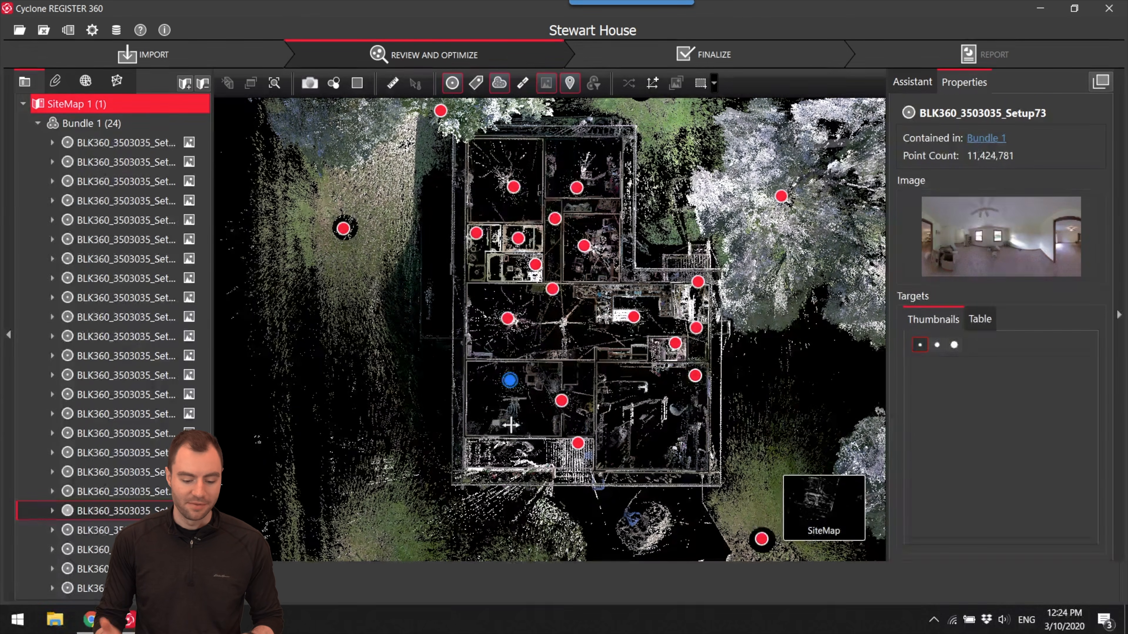
scroll(519, 402, down, 3)
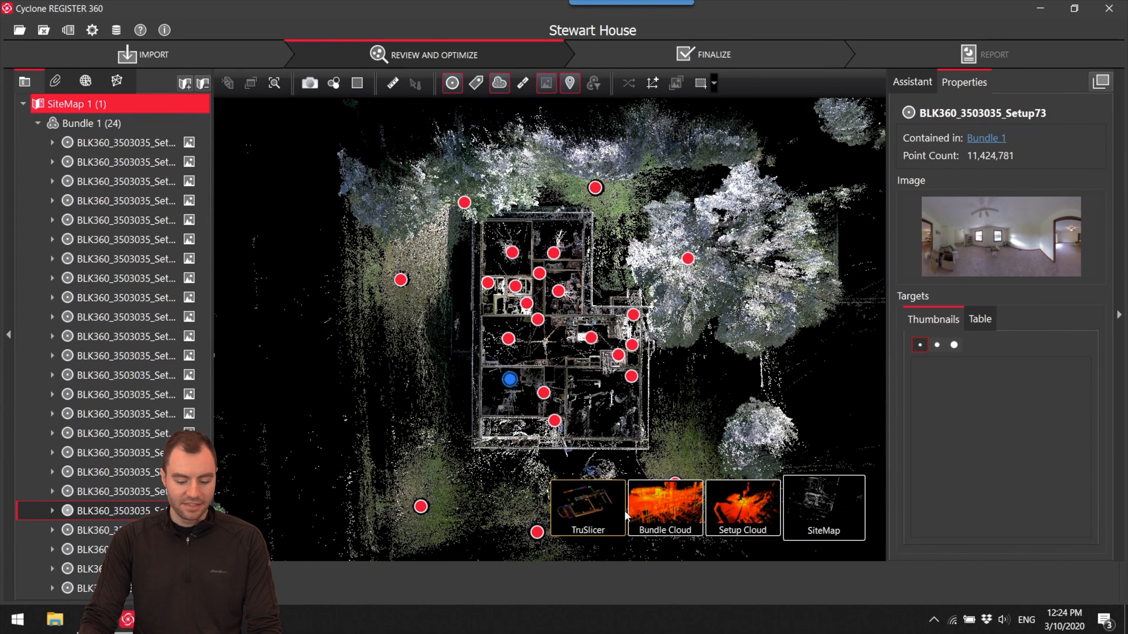
- Open the bundle cloud and set it to the standard top view of the house
click(646, 516)
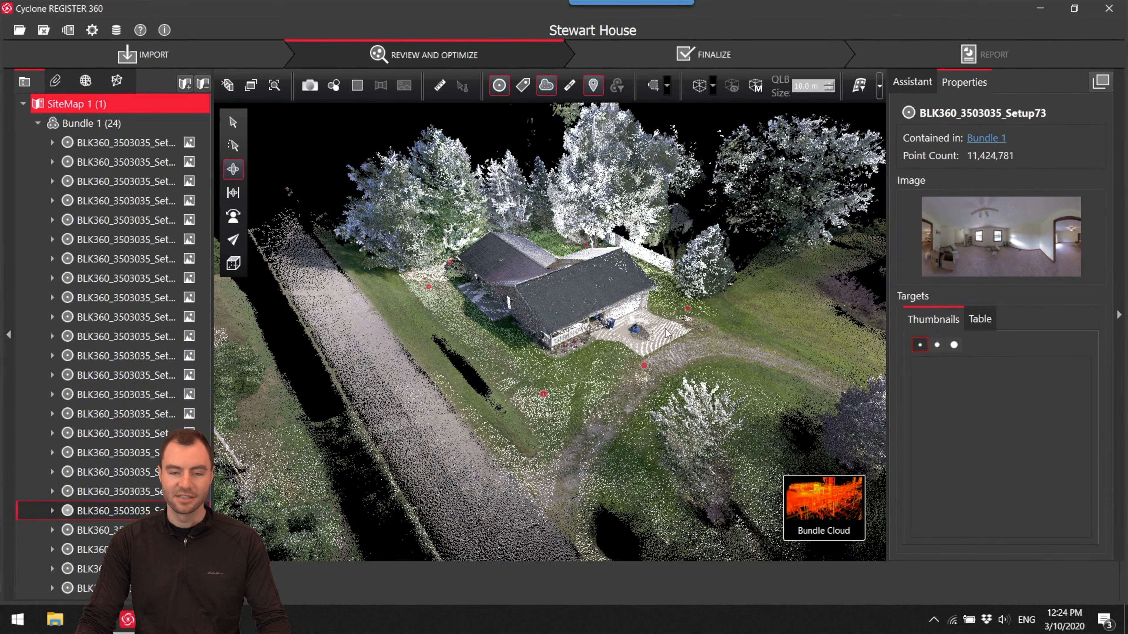
scroll(647, 268, up, 6)
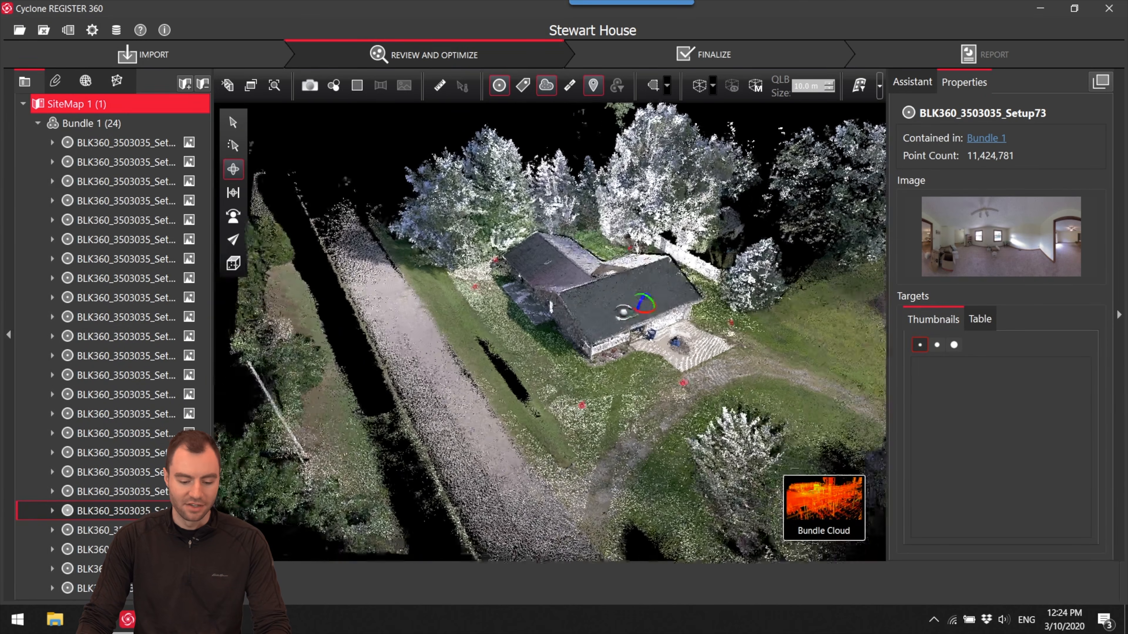
scroll(630, 276, down, 3)
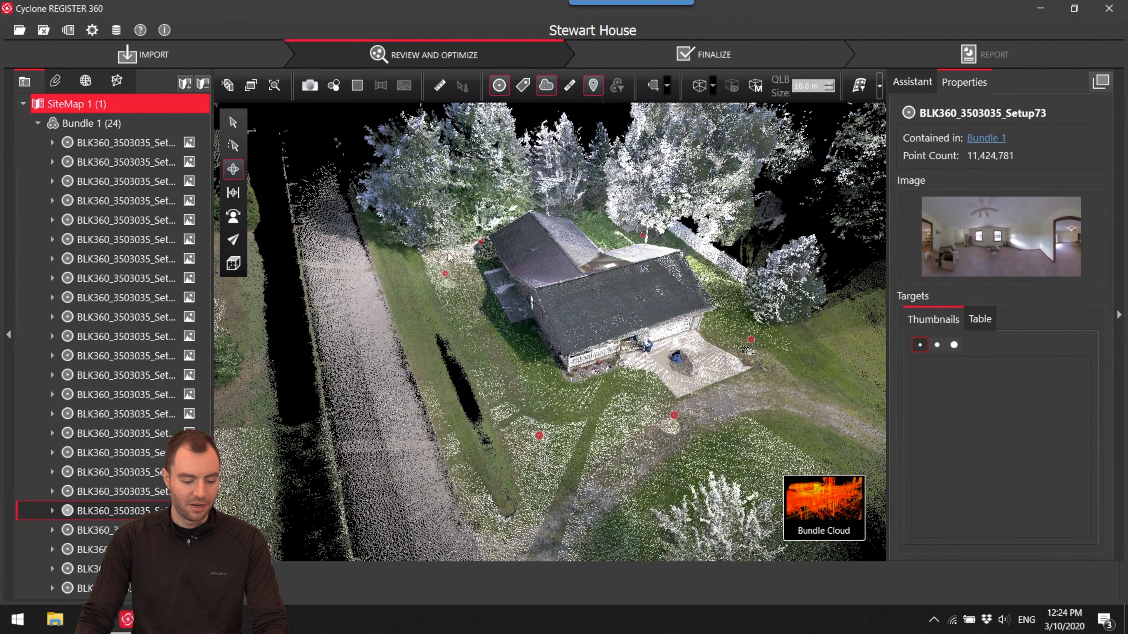
click(233, 262)
click(291, 262)
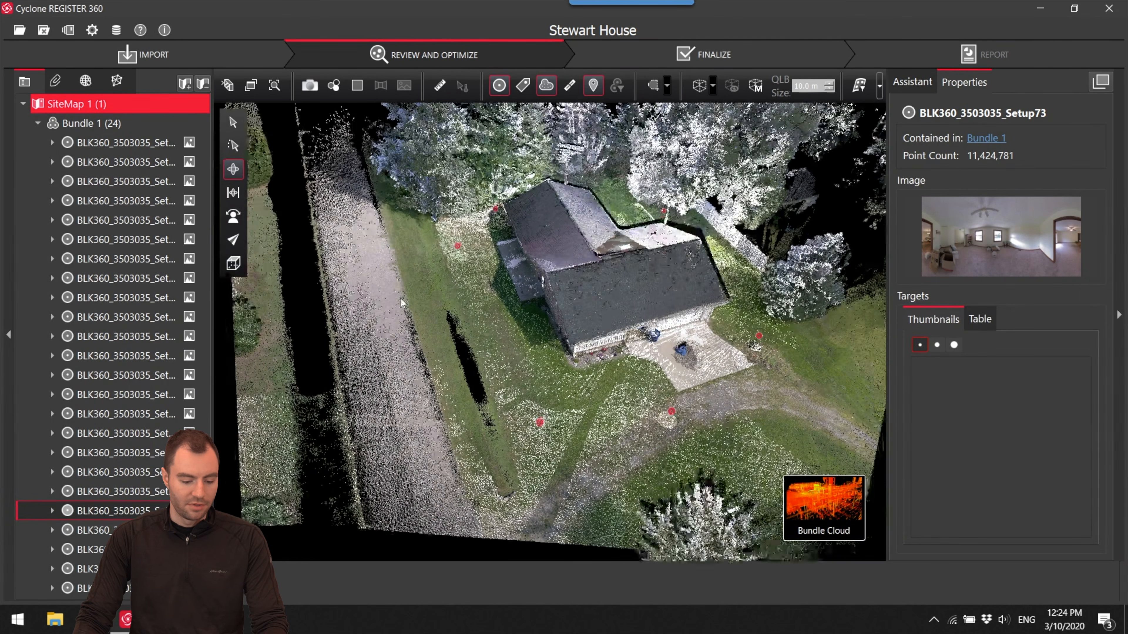
scroll(604, 290, up, 3)
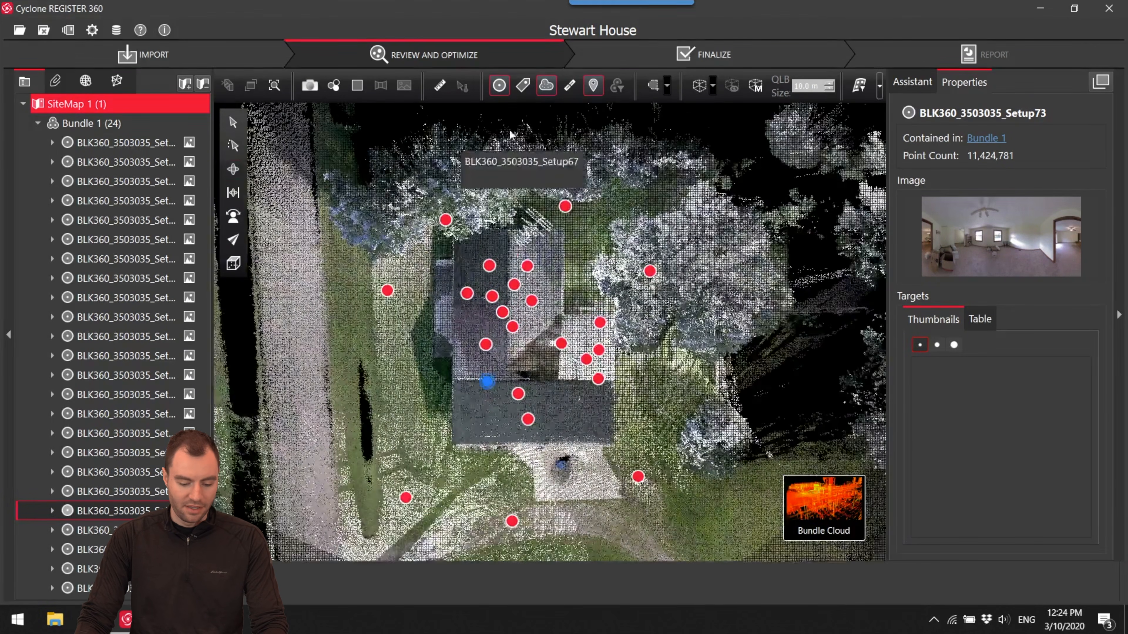
- Hide the setup markers, draw a polygonal fence tightly around the house in top view, and delete all points outside it
click(499, 86)
click(667, 86)
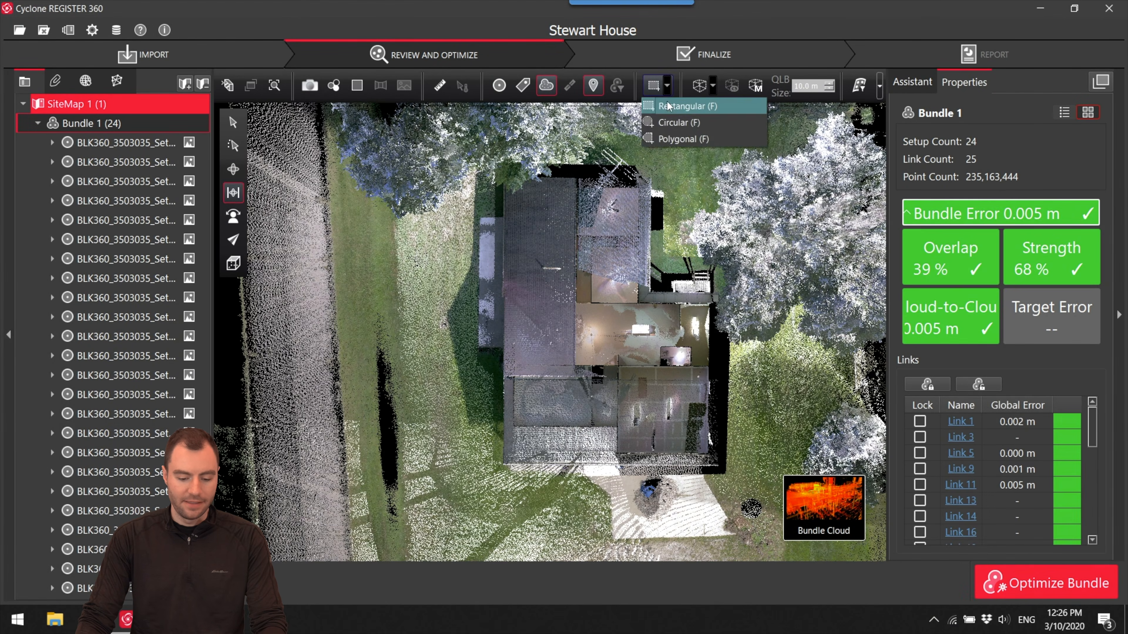
click(673, 140)
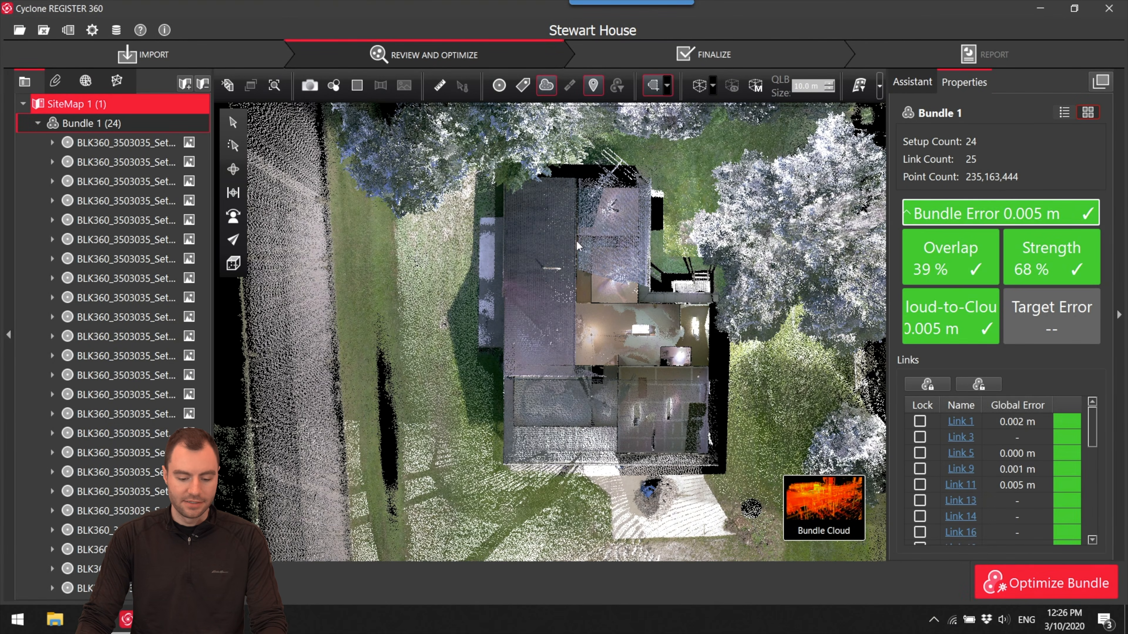
click(734, 481)
click(482, 481)
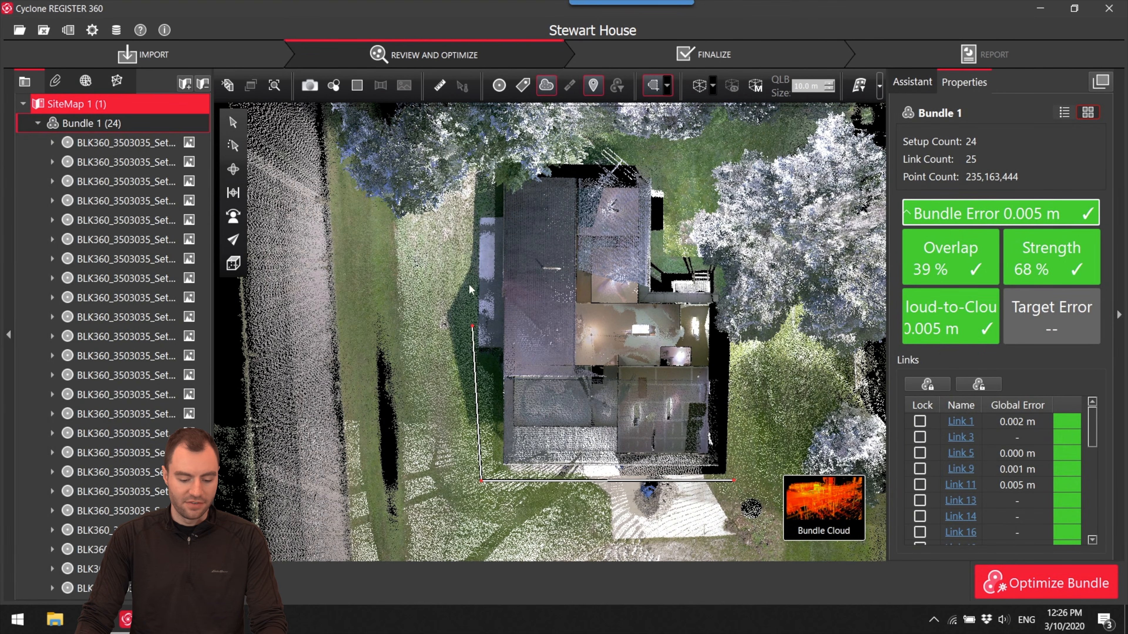
click(669, 162)
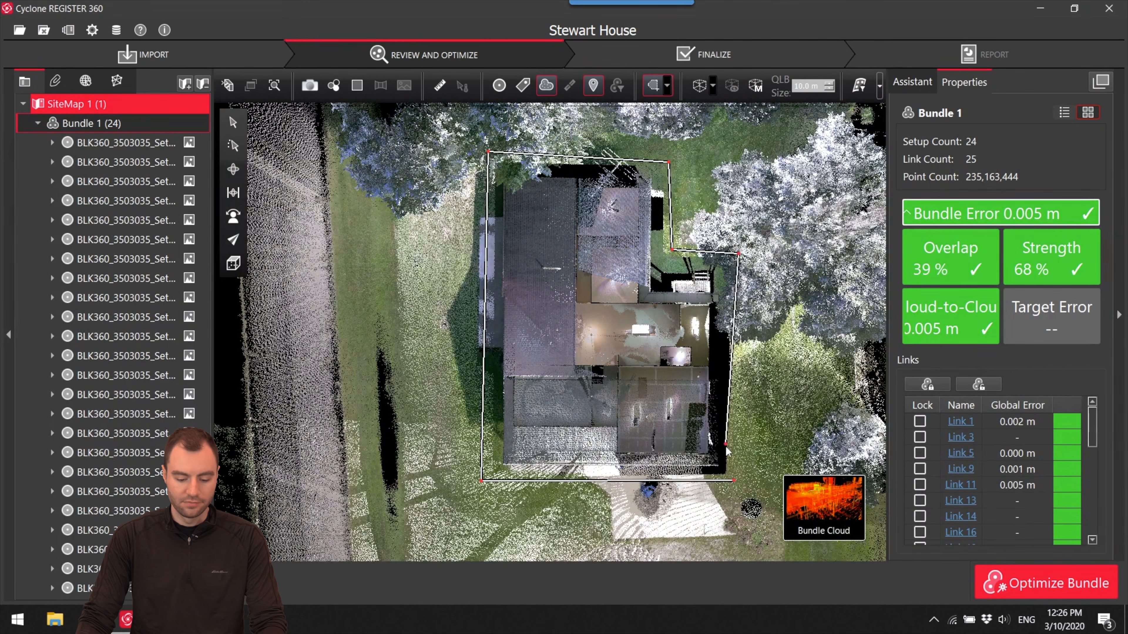
click(734, 479)
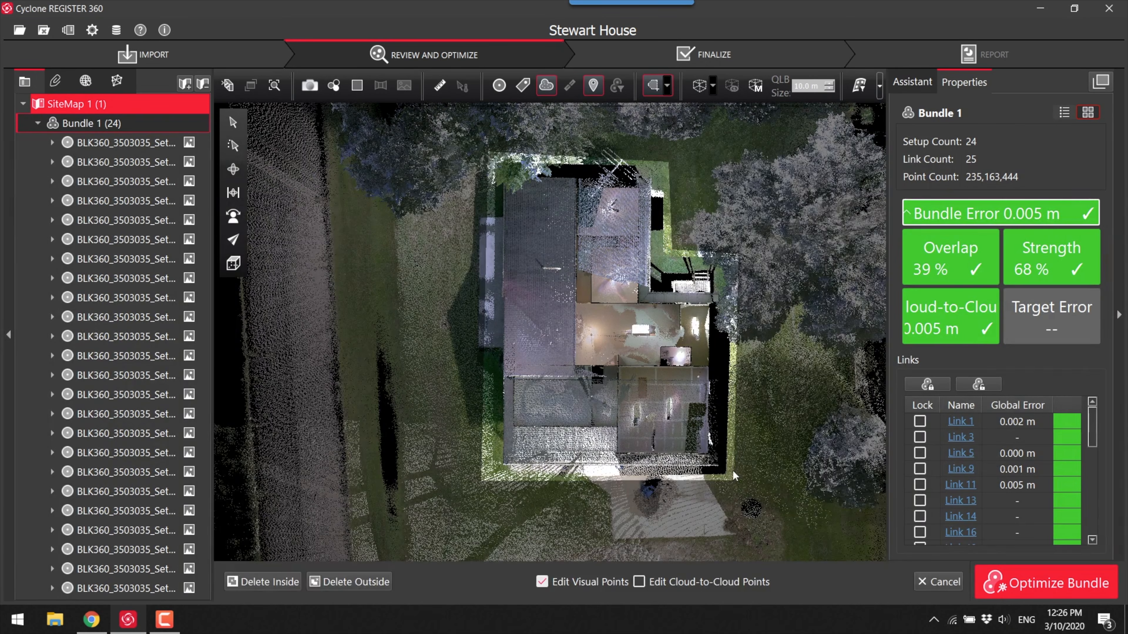
click(354, 583)
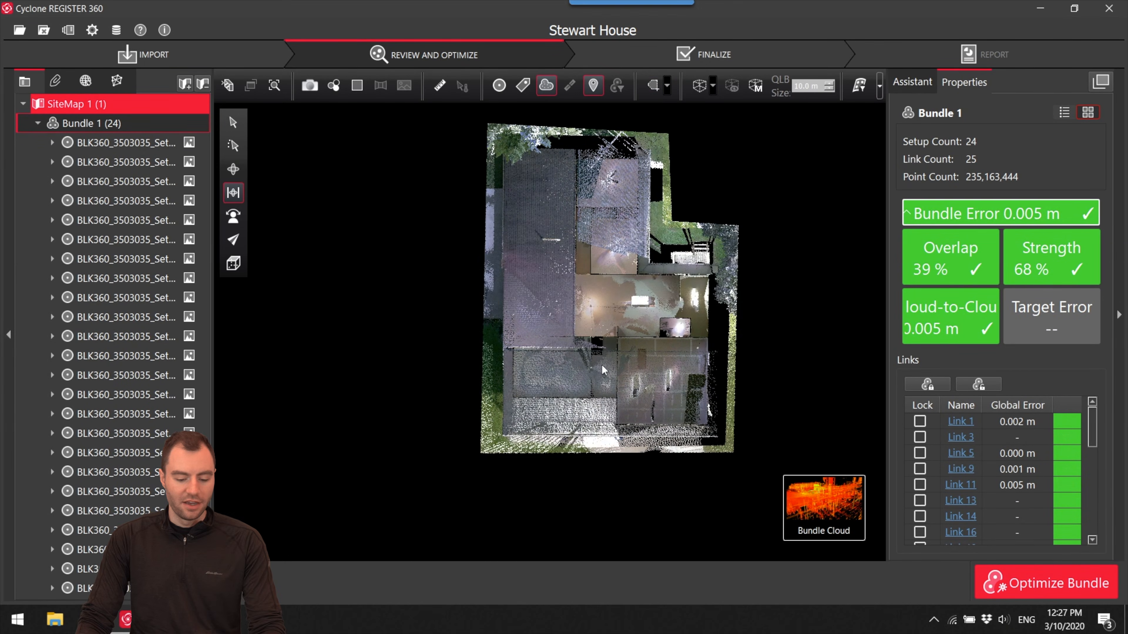
- In a side view, fence the tree and antenna points above the house's roof end with a polygon and delete them
drag(603, 371, 611, 346)
right_drag(612, 379, 654, 328)
drag(653, 328, 815, 270)
right_drag(480, 372, 623, 334)
drag(623, 334, 594, 315)
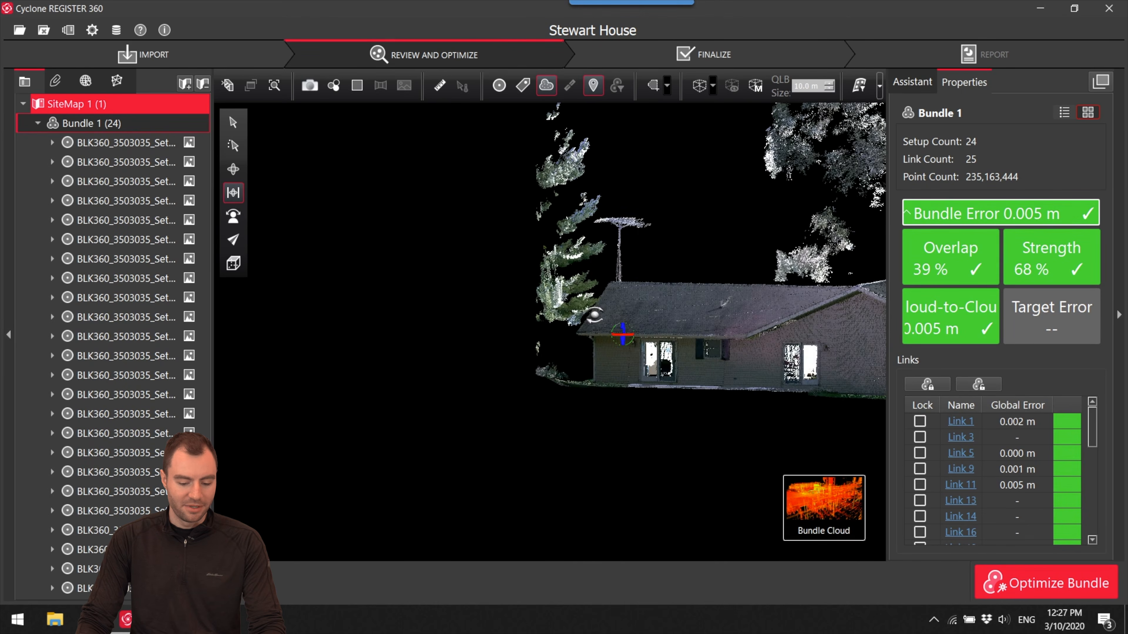
right_drag(626, 329, 652, 332)
drag(630, 339, 627, 328)
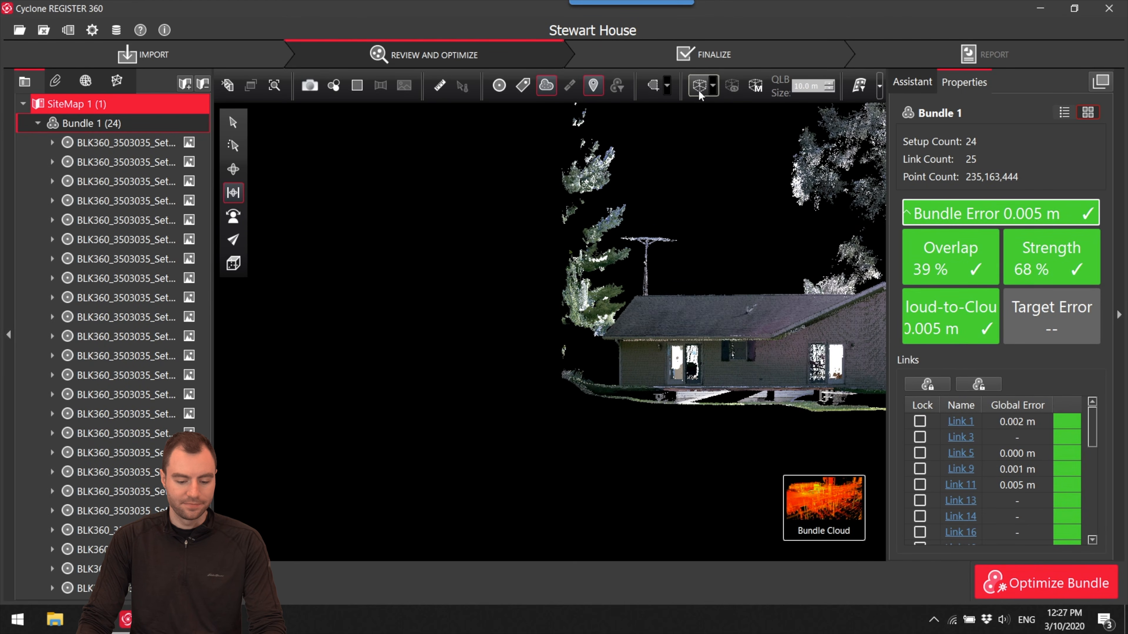
click(653, 85)
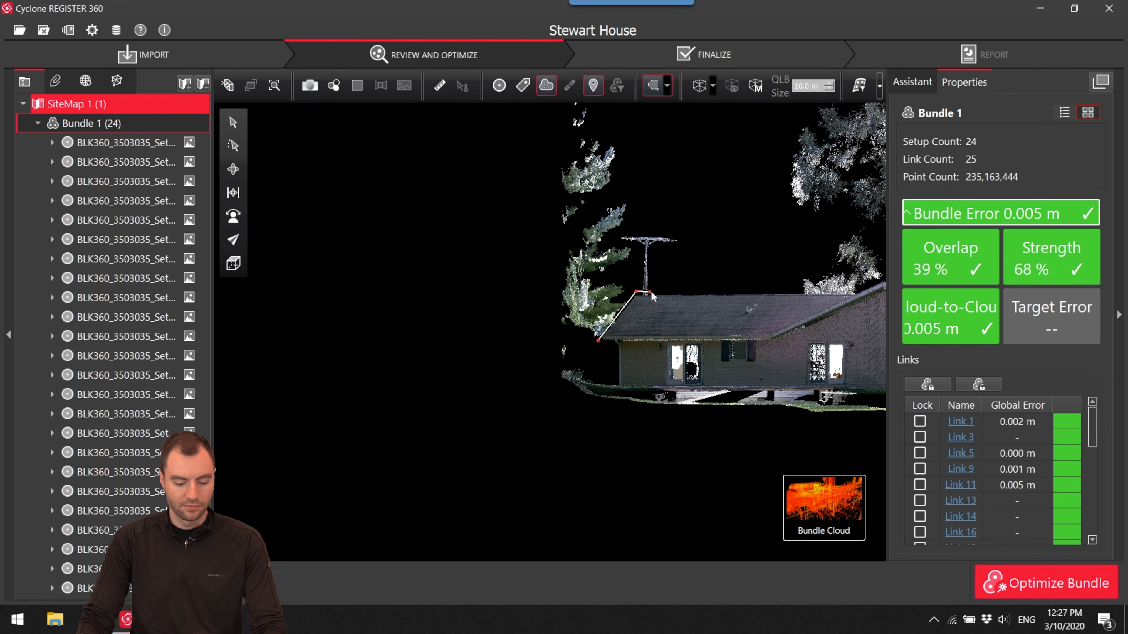
click(496, 122)
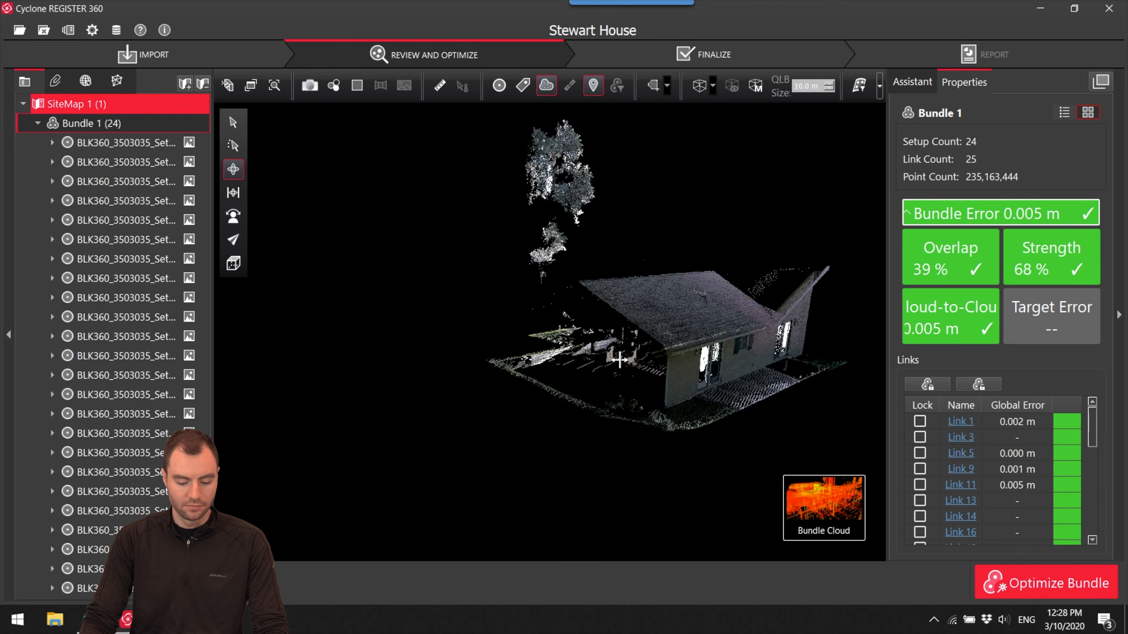
- Fence the leftover tree points floating beyond the roof eave with a polygon and delete the points inside
drag(692, 340, 663, 376)
scroll(645, 327, up, 4)
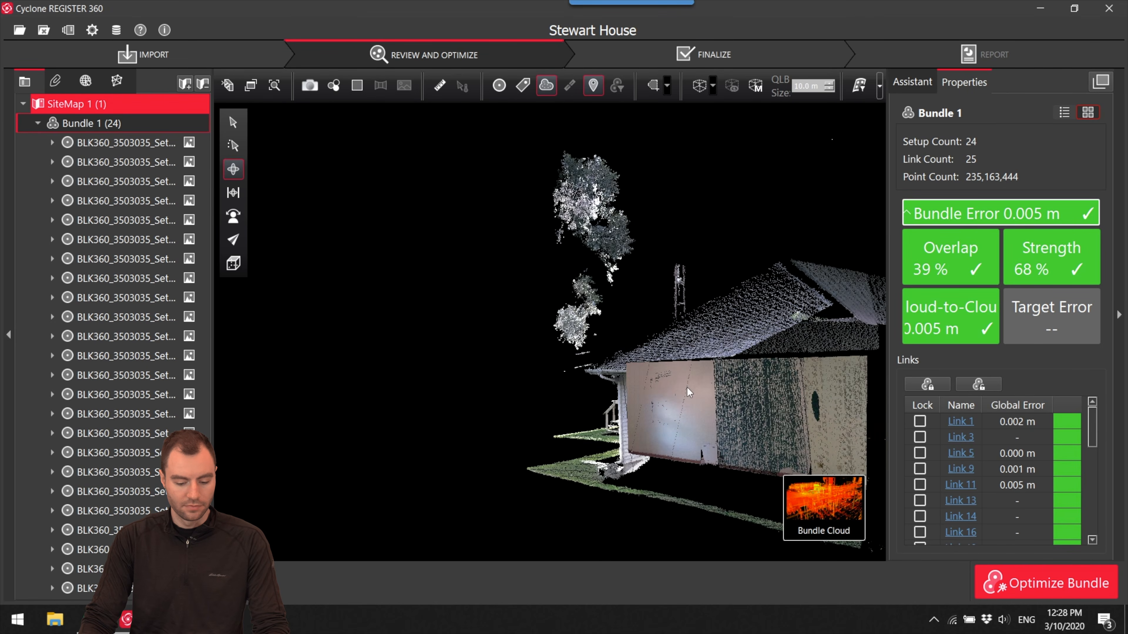
click(652, 85)
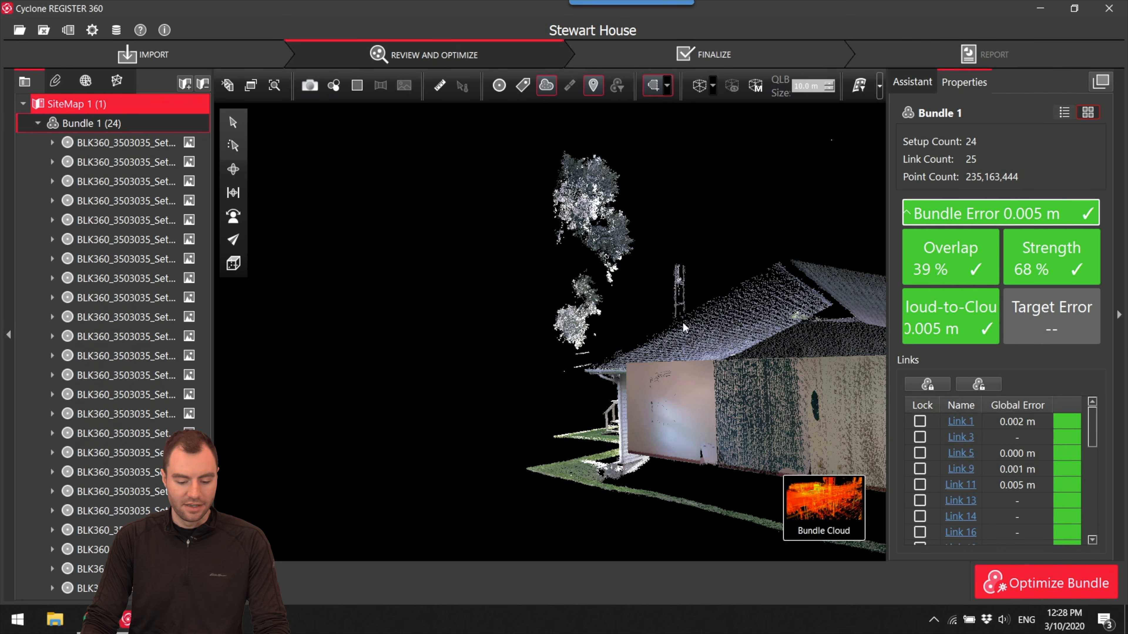
click(704, 300)
click(639, 336)
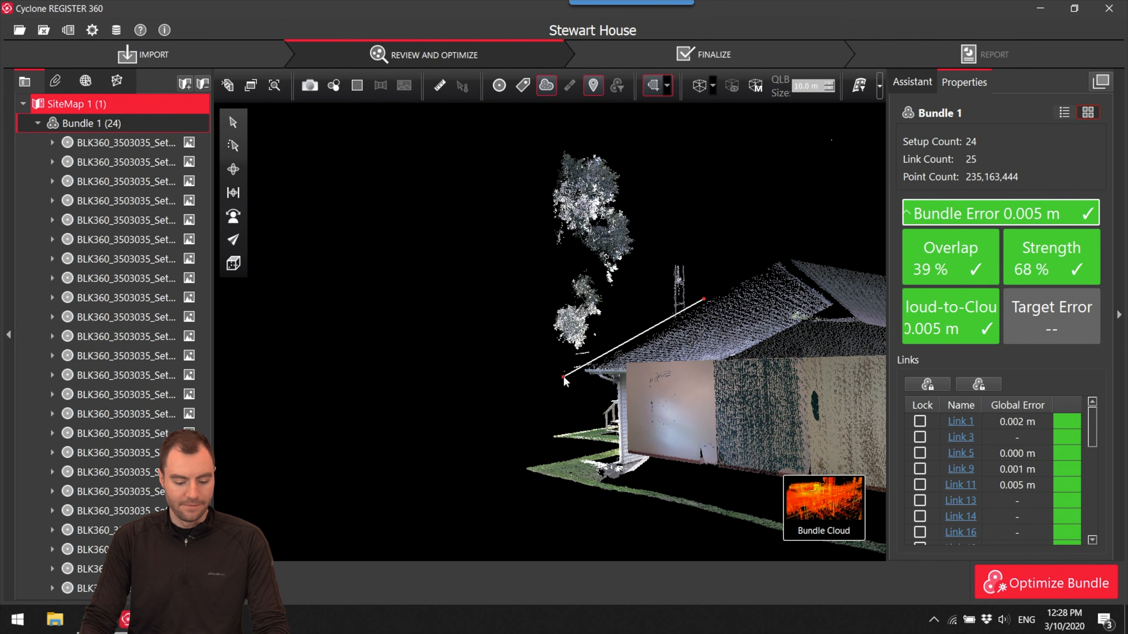
click(505, 195)
click(515, 171)
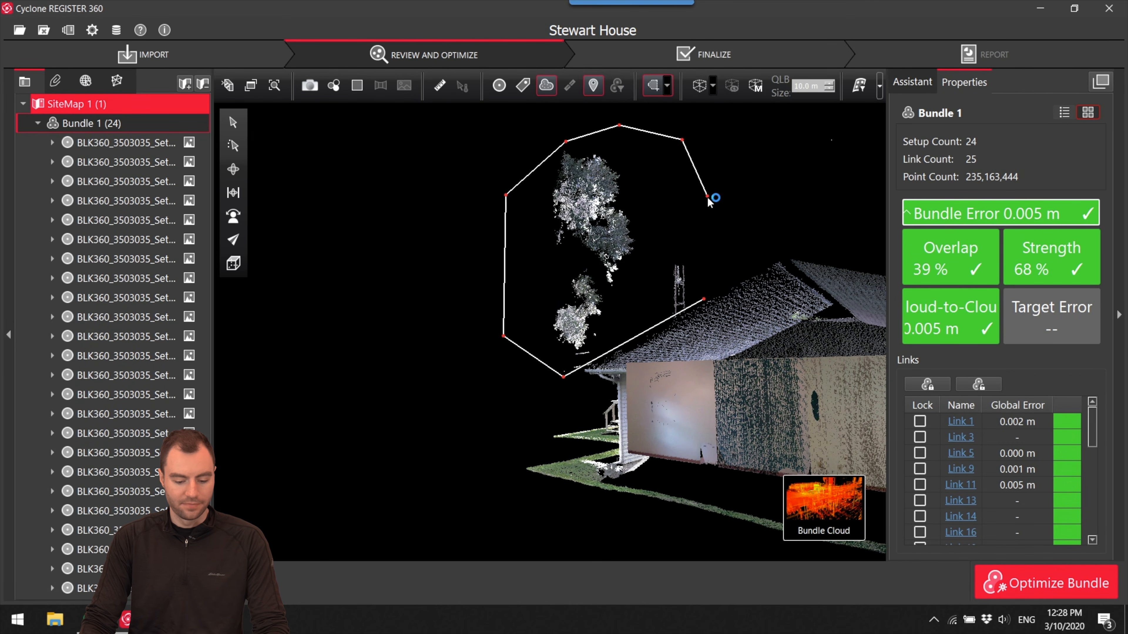
click(704, 299)
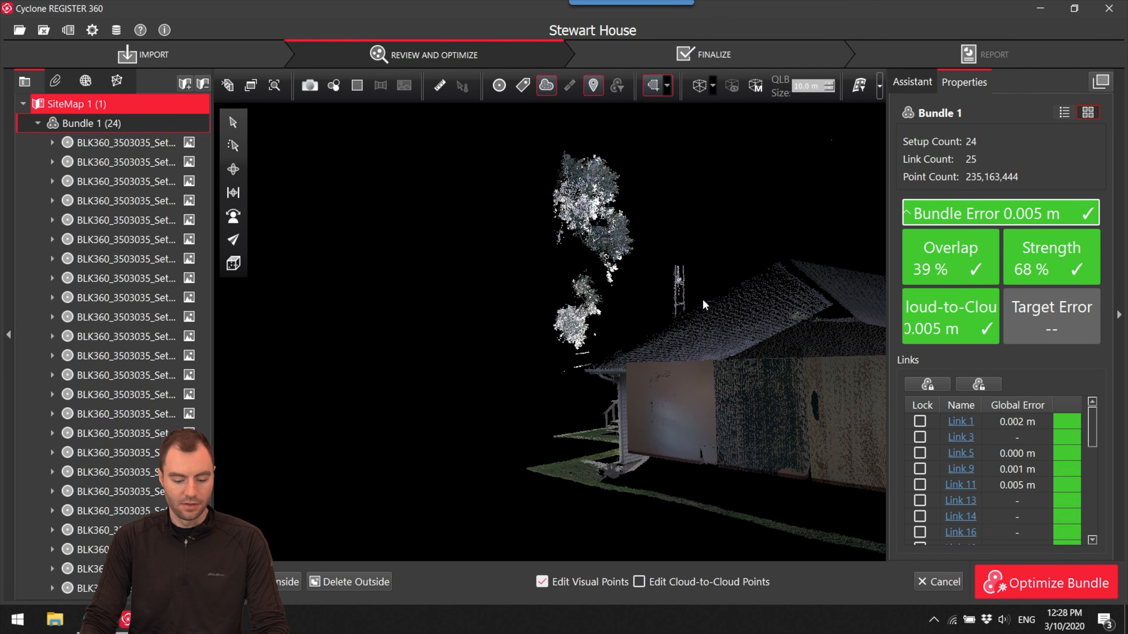
click(275, 588)
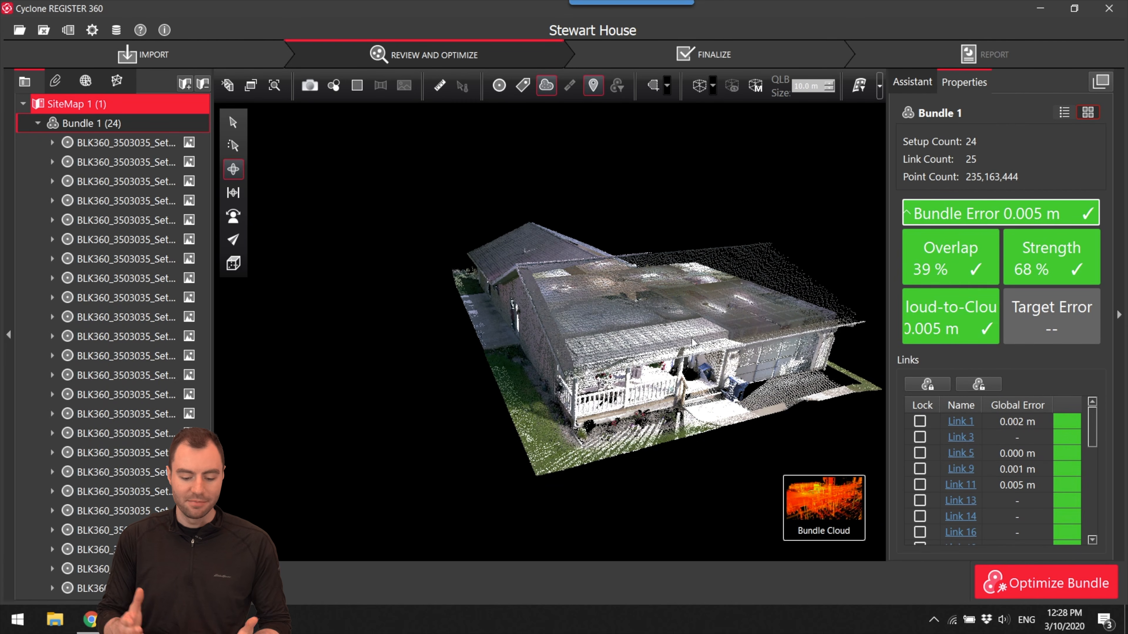
- Finalize the registration, accept the SiteMap results, and review the generated registration report
drag(726, 332, 578, 337)
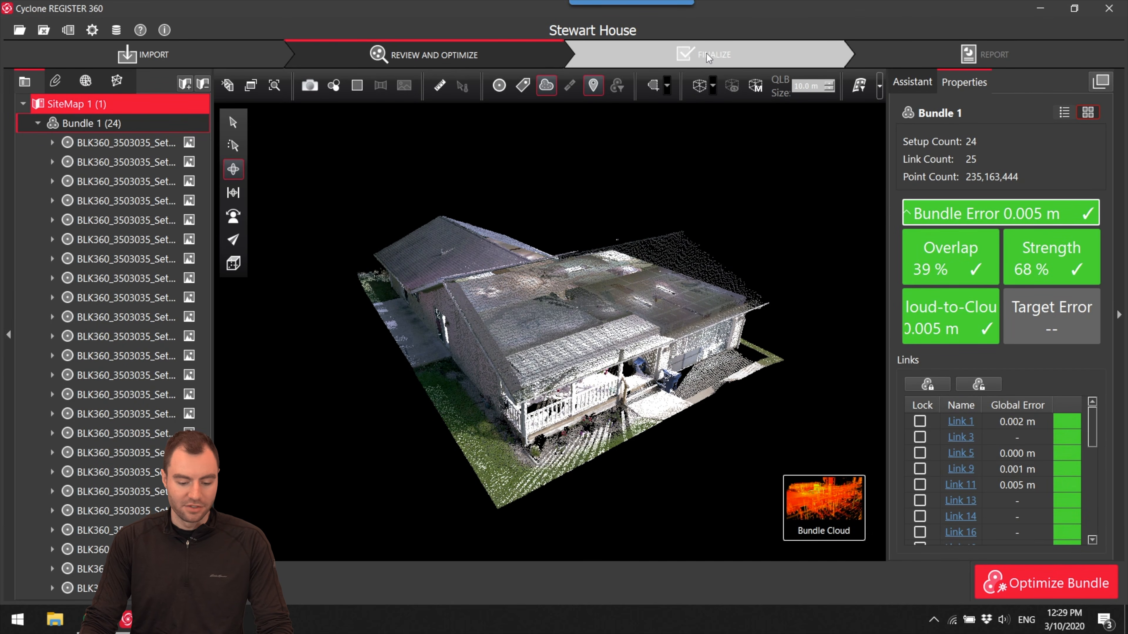
click(710, 62)
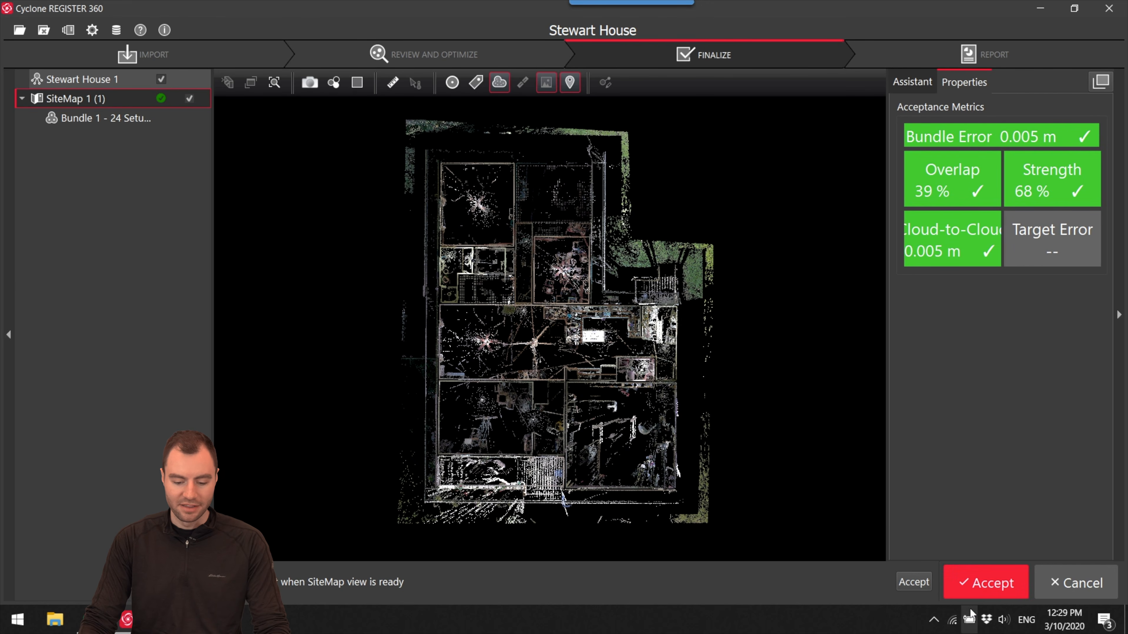
click(981, 586)
scroll(506, 247, down, 5)
scroll(506, 247, down, 15)
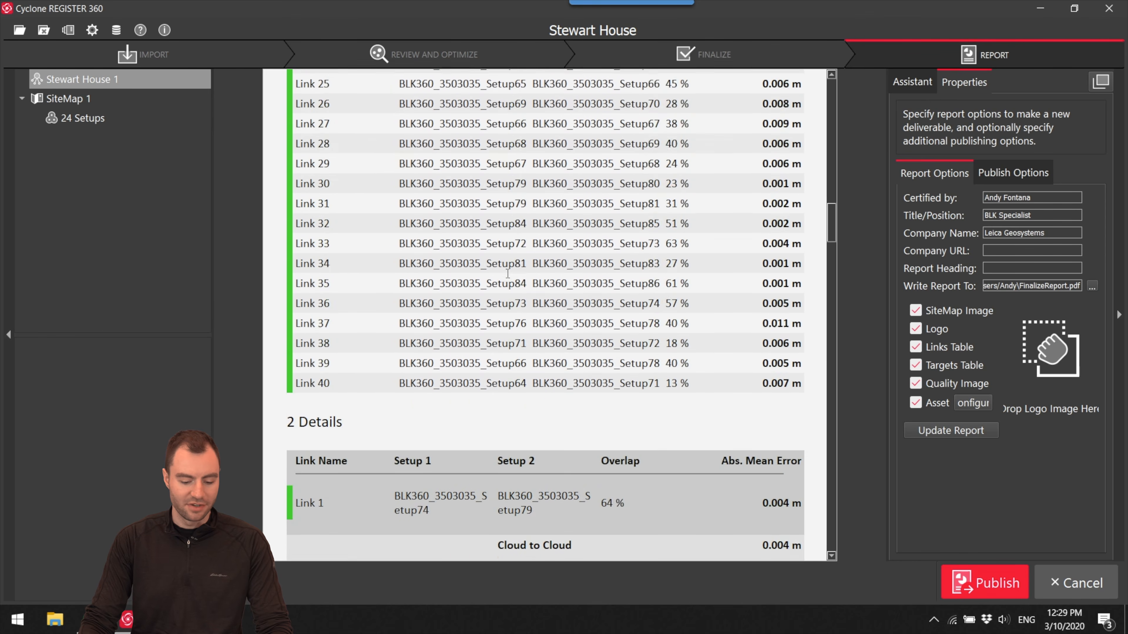
scroll(508, 273, down, 3)
scroll(506, 275, up, 20)
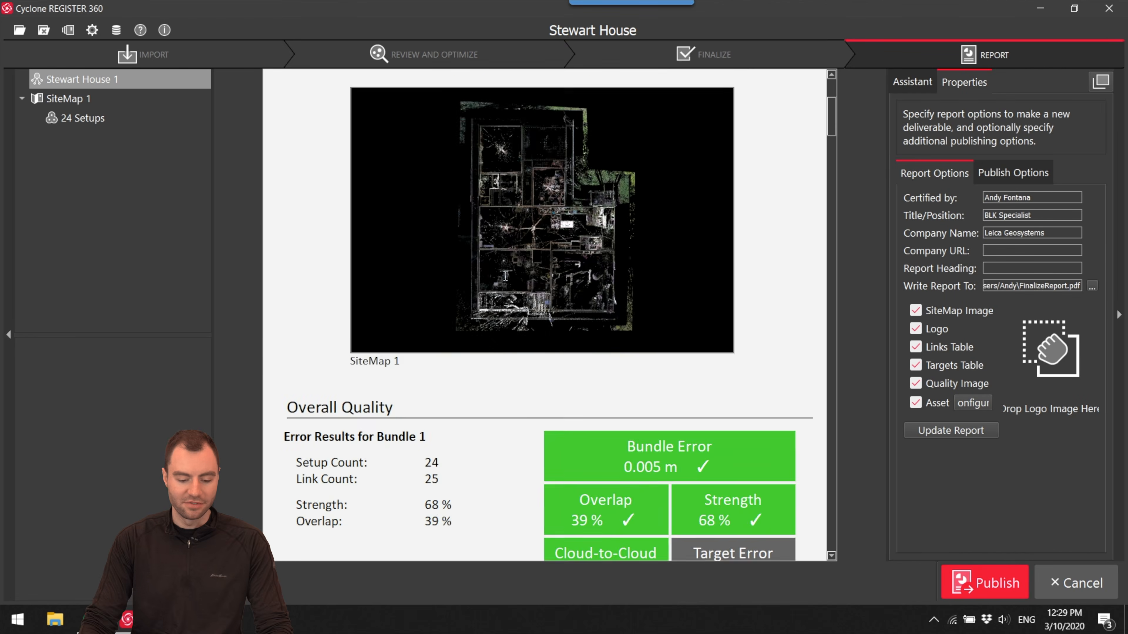
scroll(506, 275, up, 4)
- Enable RCP publishing to the Desktop with the file name StewartHouse, exporting it as setups
click(1012, 174)
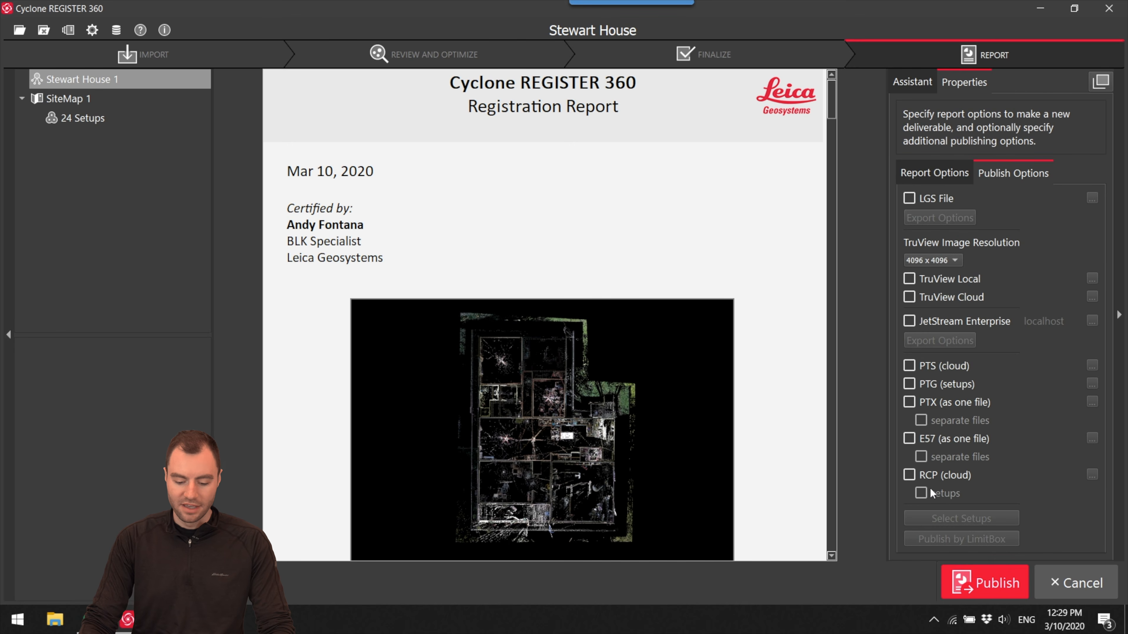
click(910, 477)
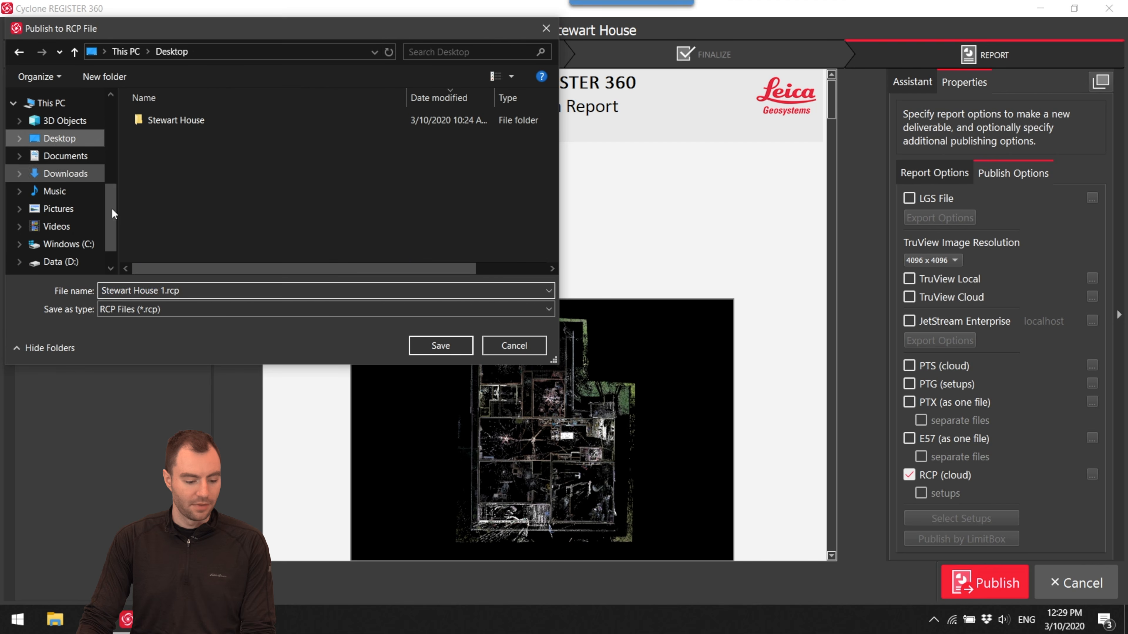
text(StewartHouse)
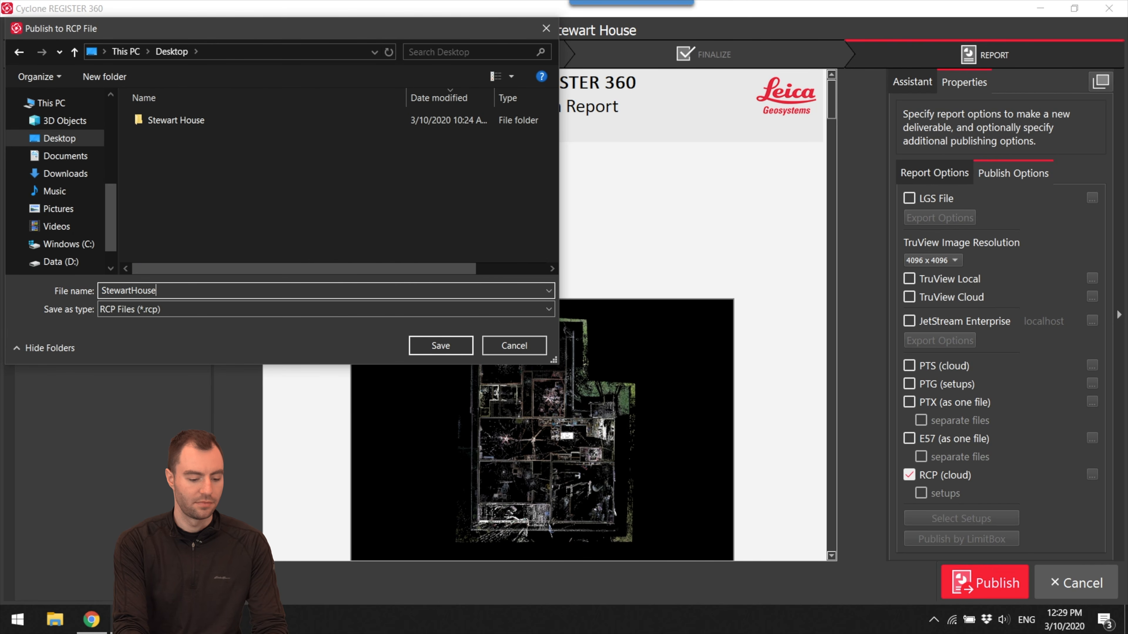
click(441, 346)
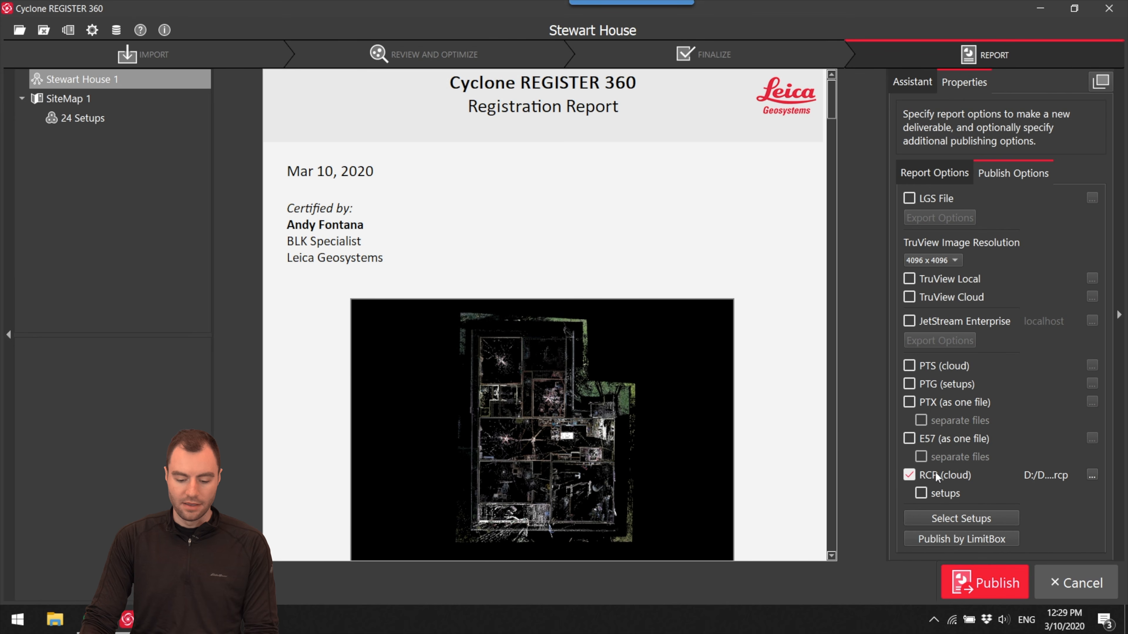
click(921, 493)
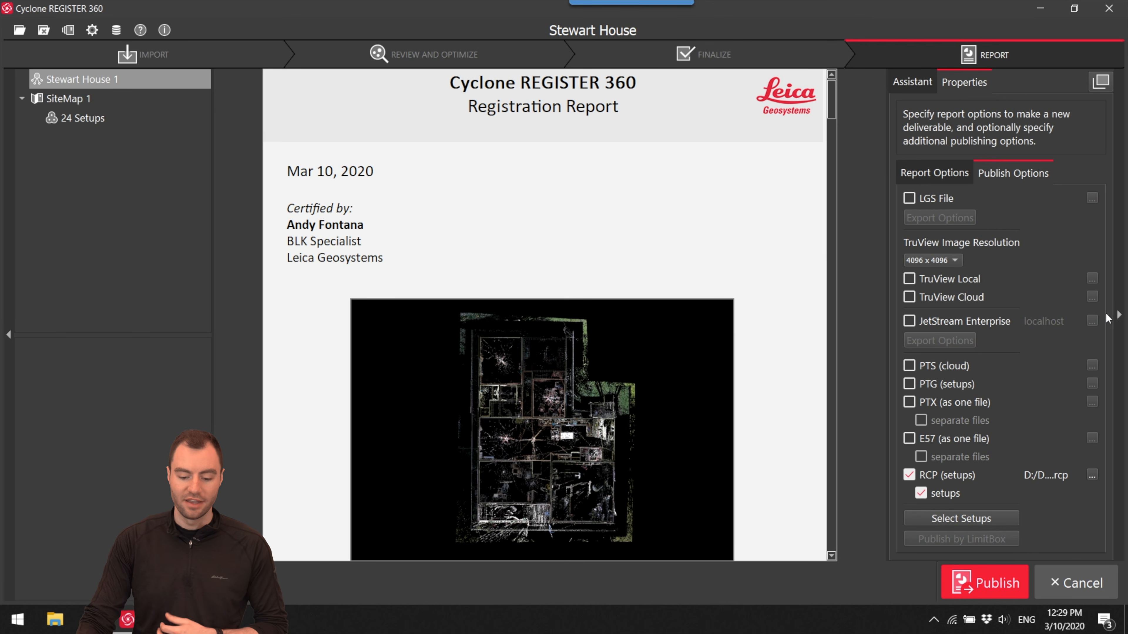
- Enable LGS file publishing to the Desktop with the file name Stewart House.lgs
click(909, 198)
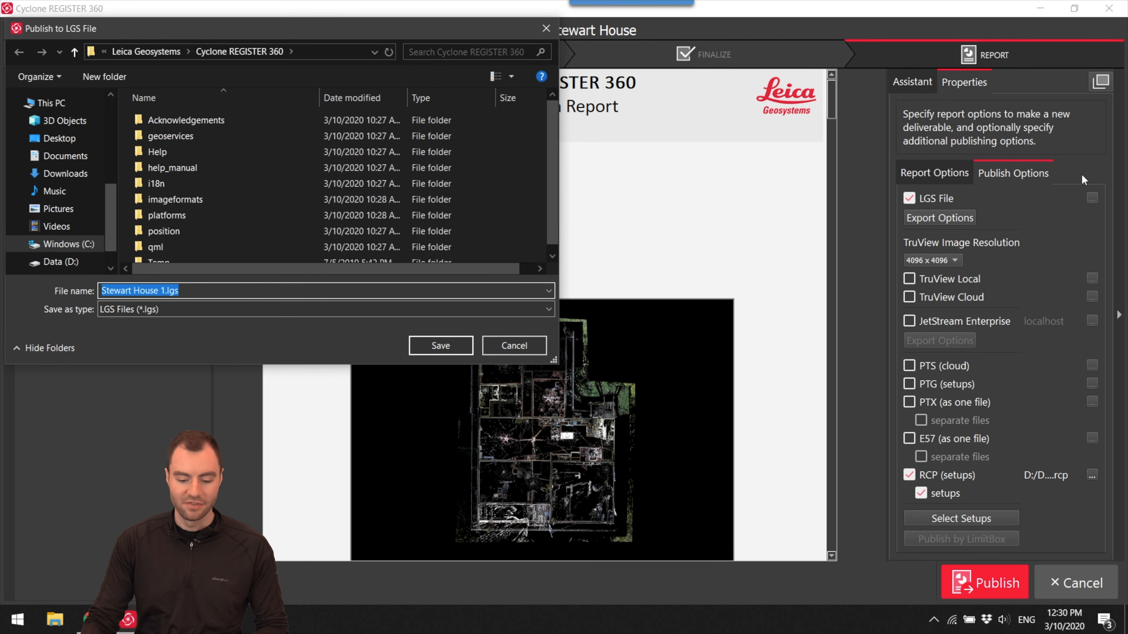
click(46, 141)
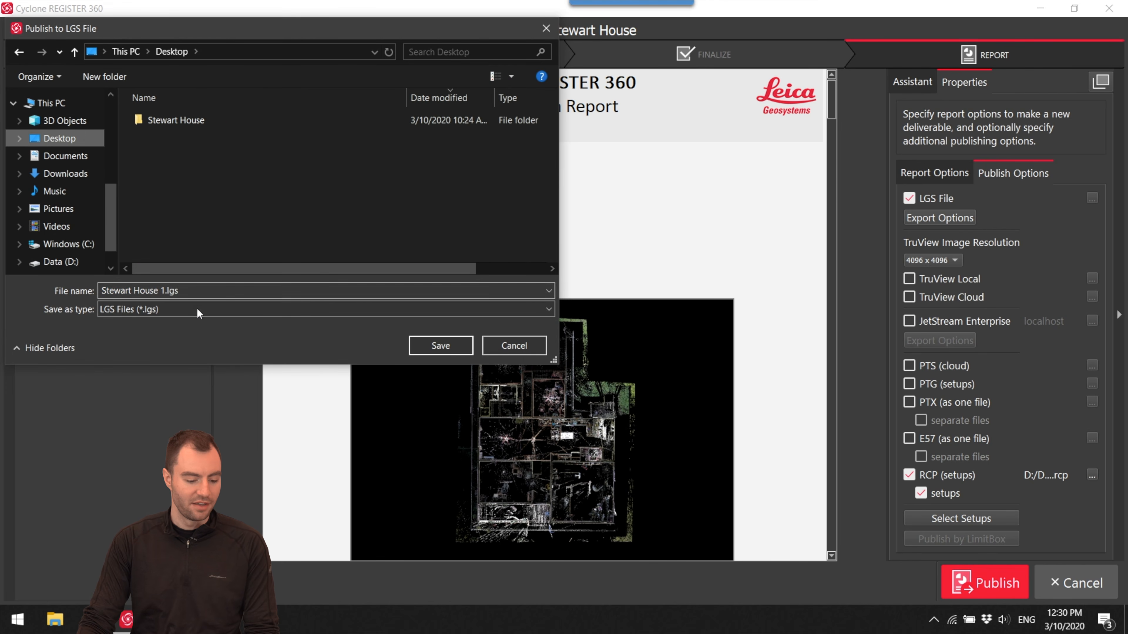
key(BackSpace)
key(BackSpace)
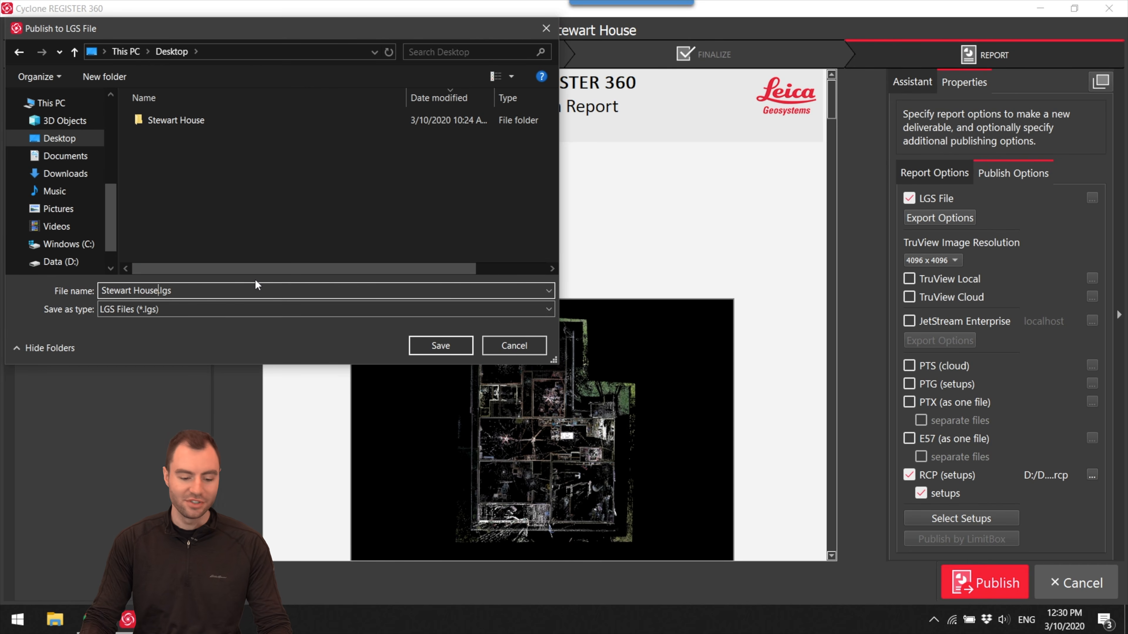
click(457, 350)
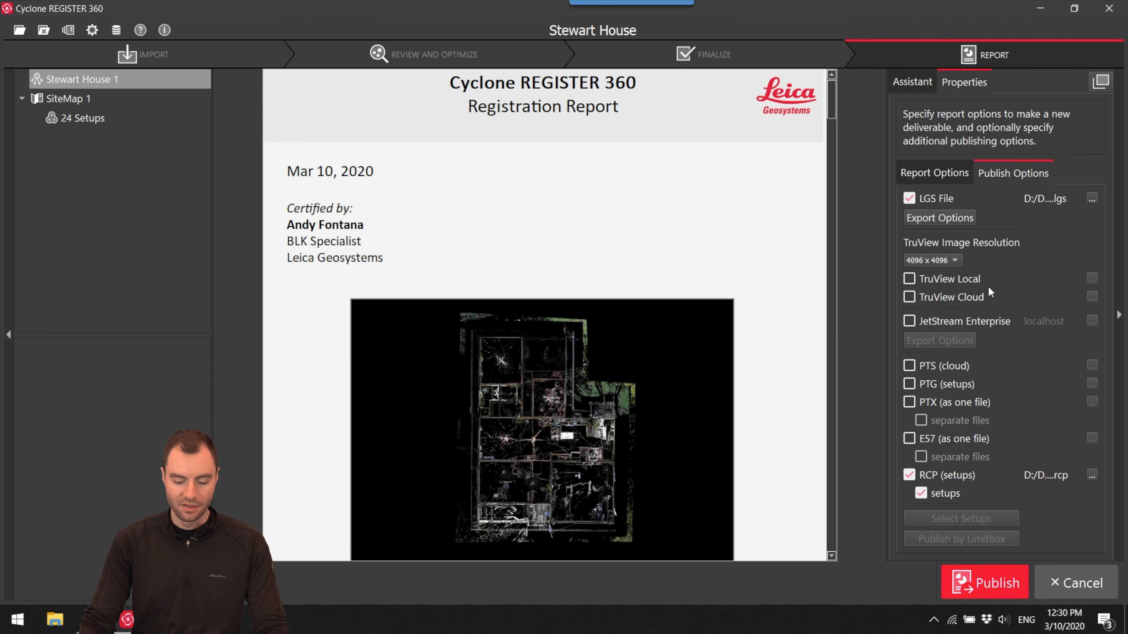